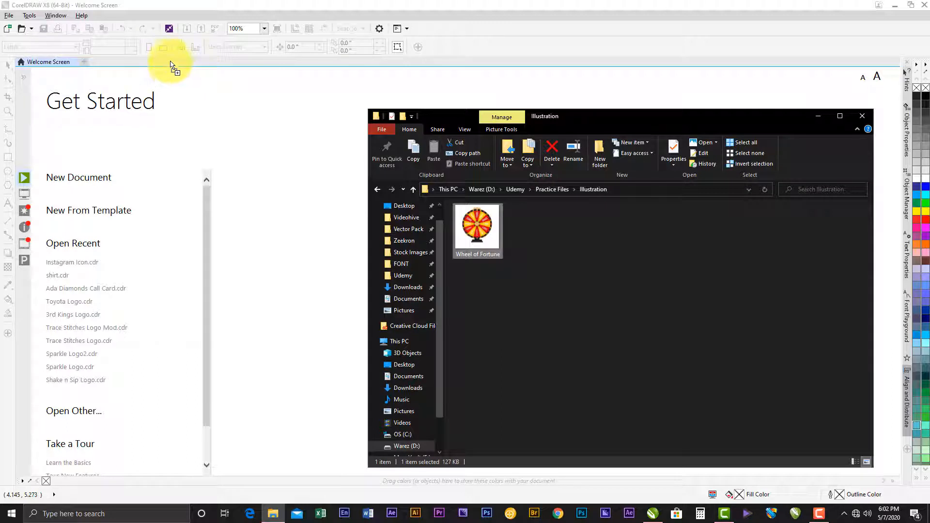
- Open the Wheel of Fortune file from the Illustration folder in CorelDRAW and minimize the file explorer window
left_click_drag(160, 65, 160, 66)
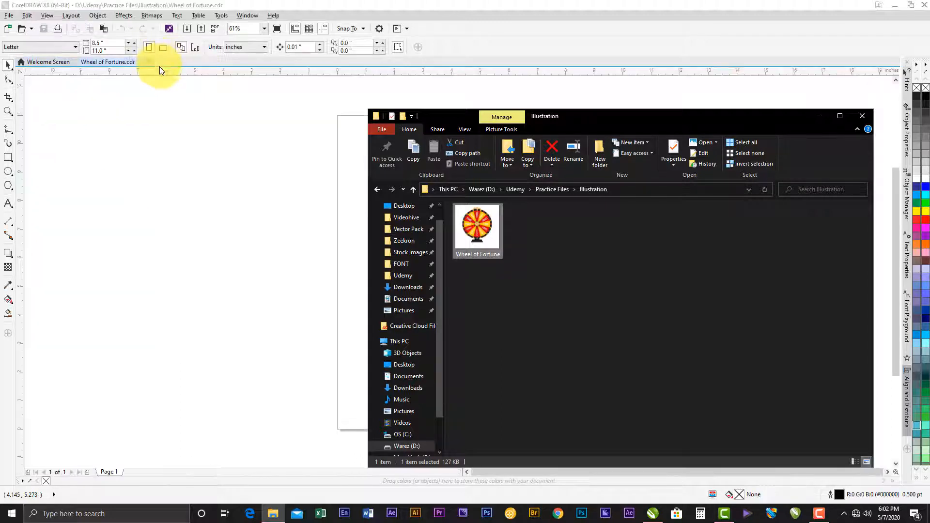
left_click(818, 116)
scroll(468, 269, "up", 2)
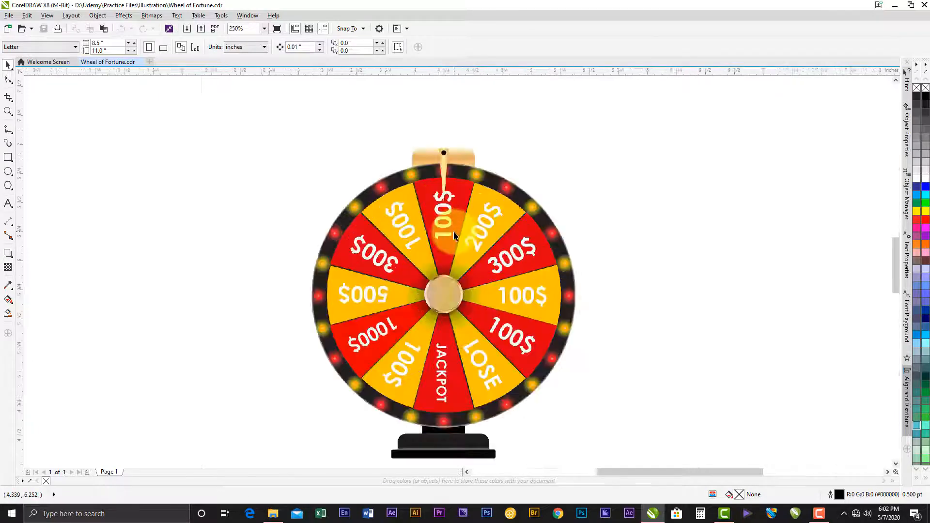
- Move the wheel reference image horizontally to the middle of the page, at about X 4.442 in
left_click_drag(479, 231, 272, 264)
left_click(460, 235)
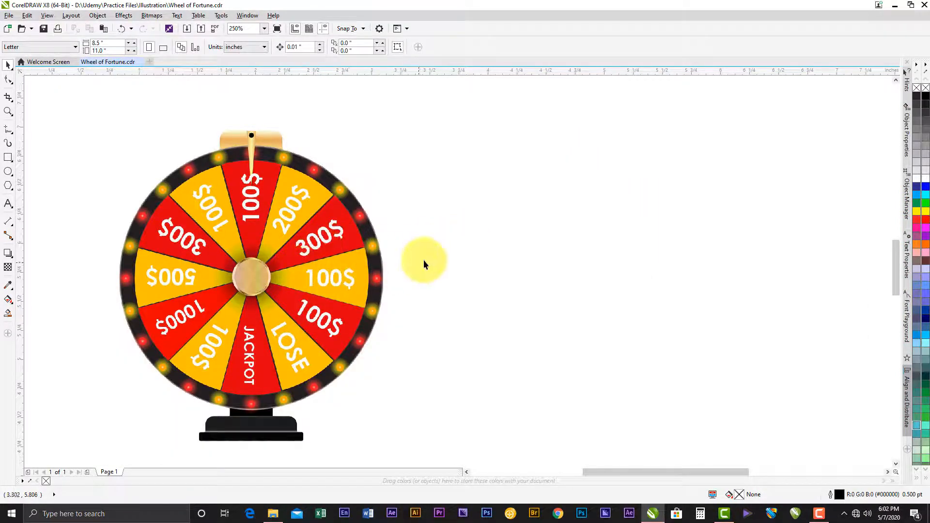
left_click(341, 256)
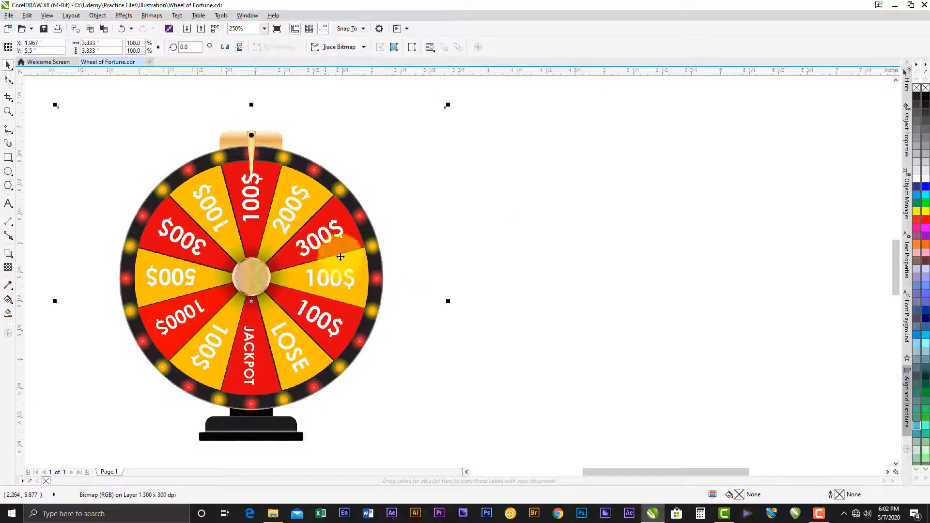
left_click(523, 213)
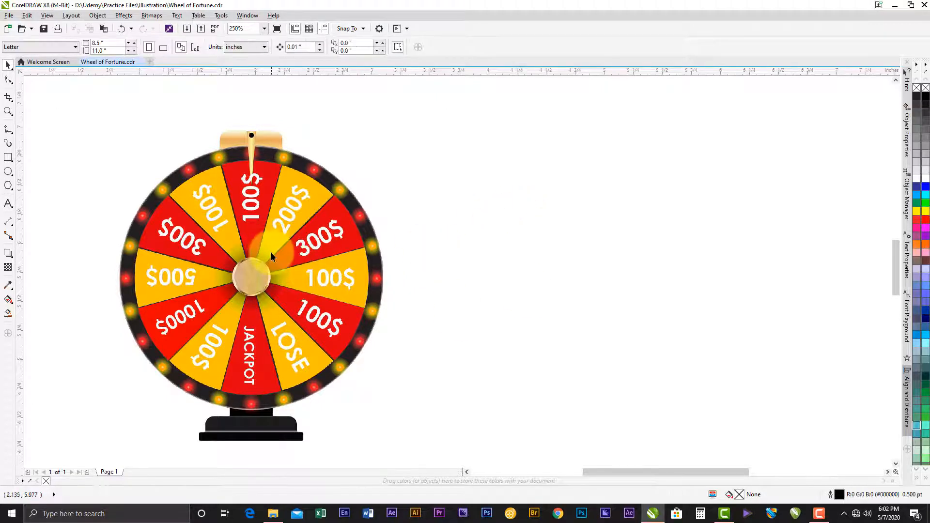
left_click_drag(278, 246, 496, 218)
scroll(367, 246, "down", 1)
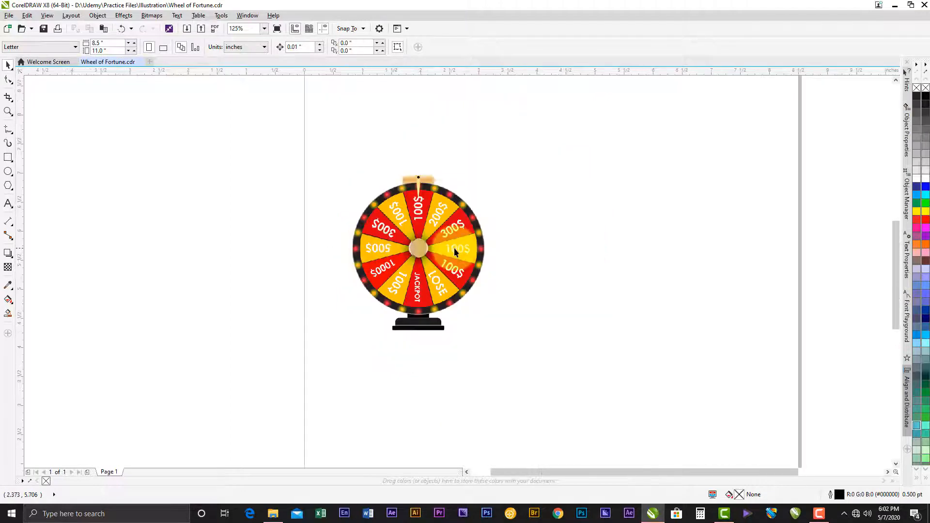
left_click_drag(430, 248, 574, 250)
scroll(592, 251, "up", 1)
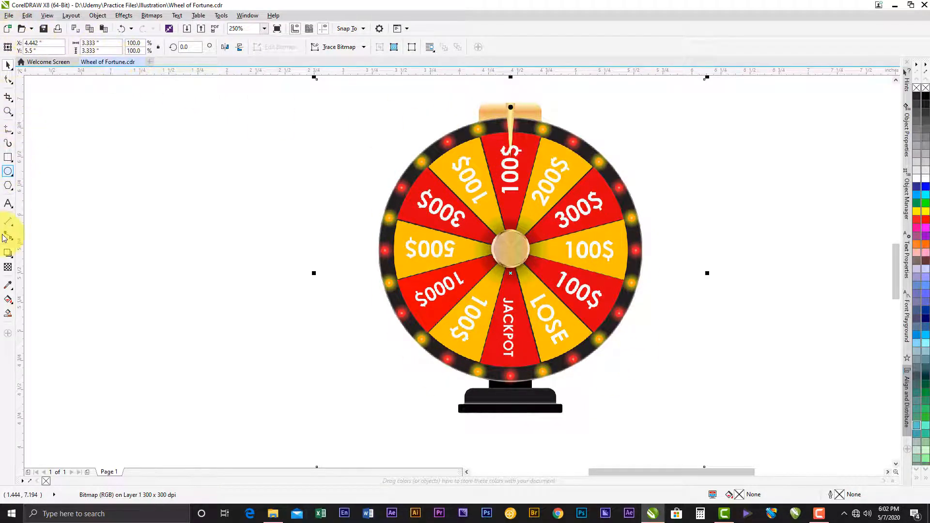
- Trace the stand's base with a bottom rectangle about 0.892 × 0.072 in and an upper one about 0.784 × 0.134 in
scroll(533, 403, "up", 2)
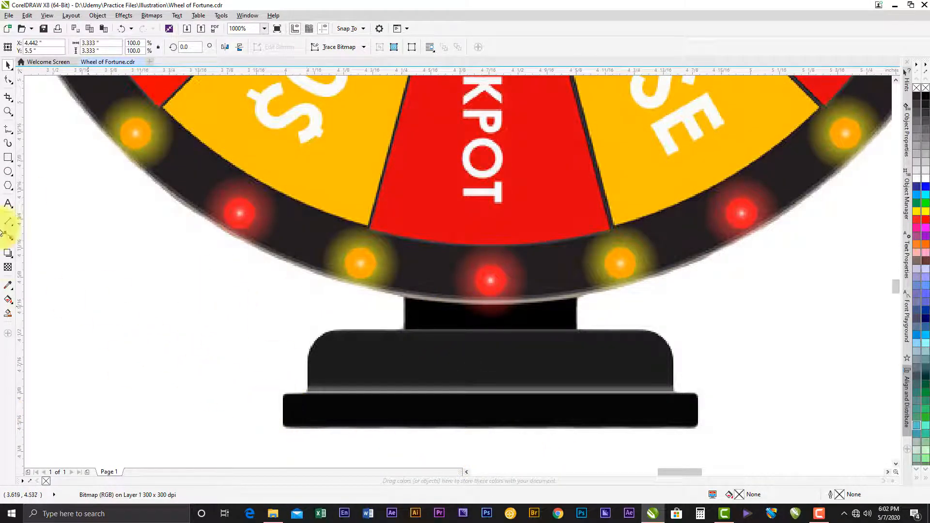
left_click(8, 158)
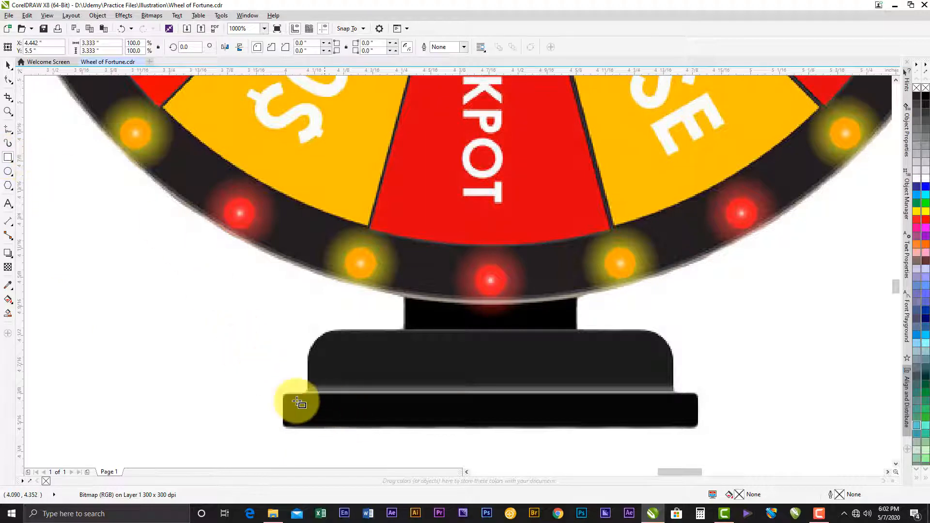
left_click_drag(284, 394, 700, 430)
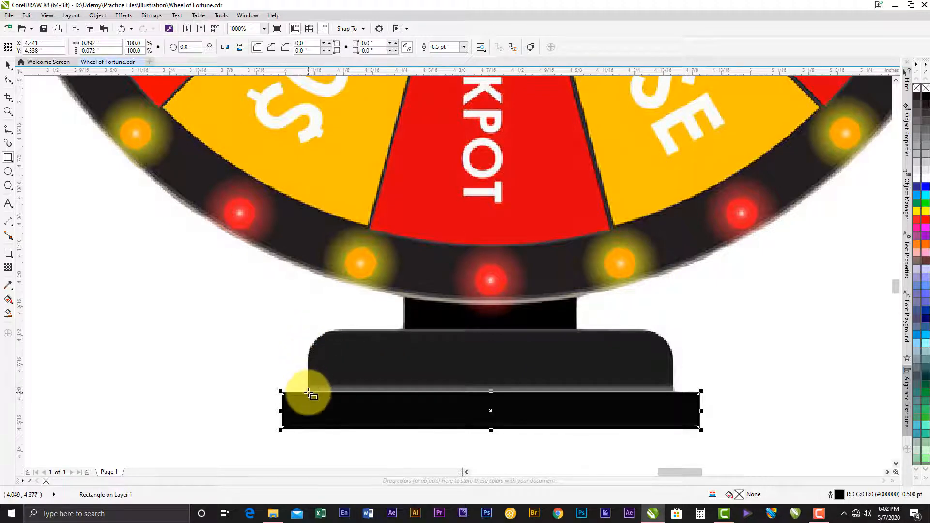
left_click_drag(309, 392, 674, 330)
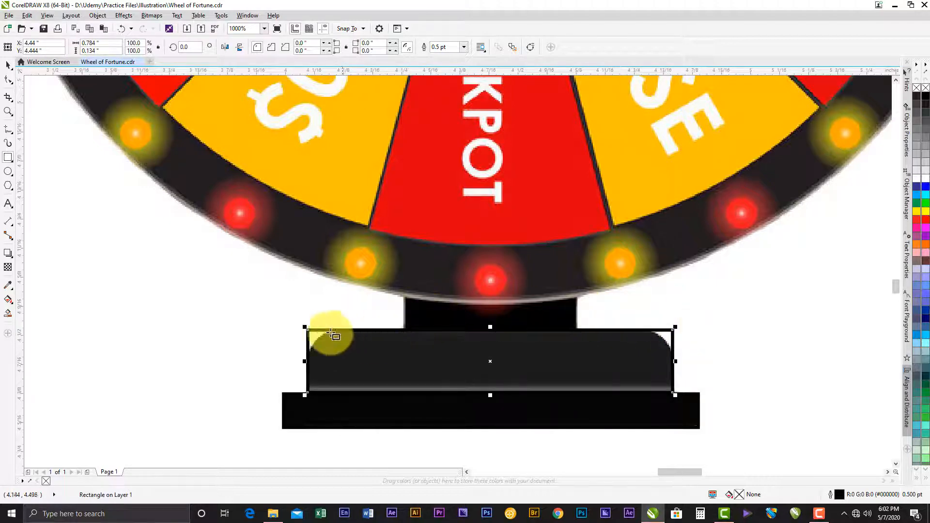
- Round only the two top corners of the upper base rectangle with a 0.08 in radius
left_click(10, 70)
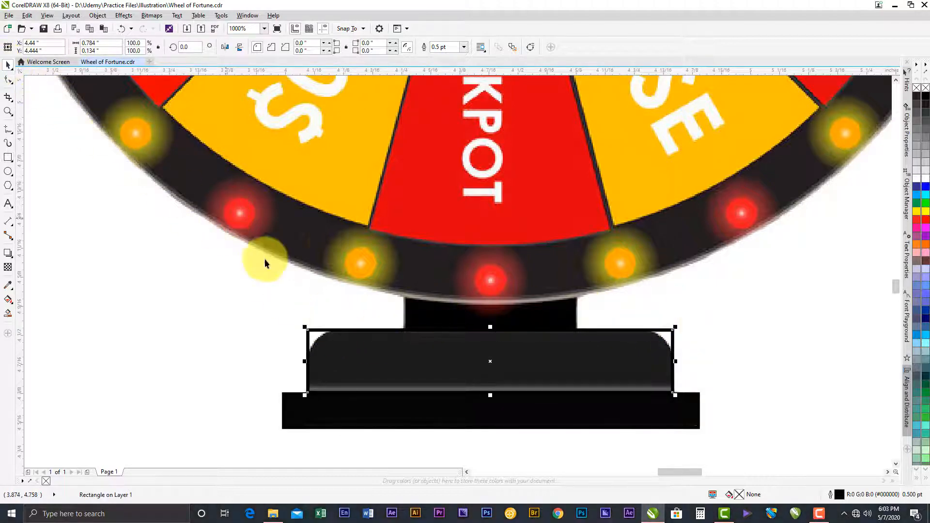
left_click(356, 338)
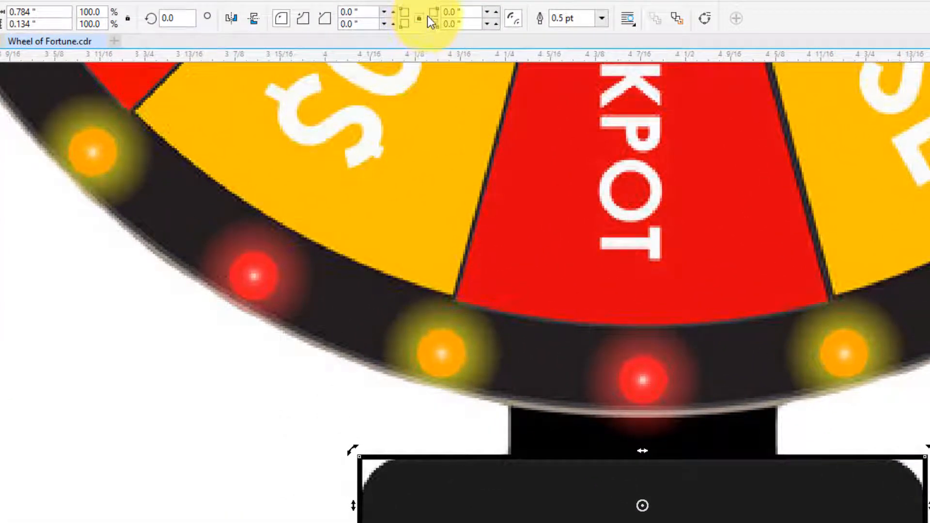
left_click(420, 18)
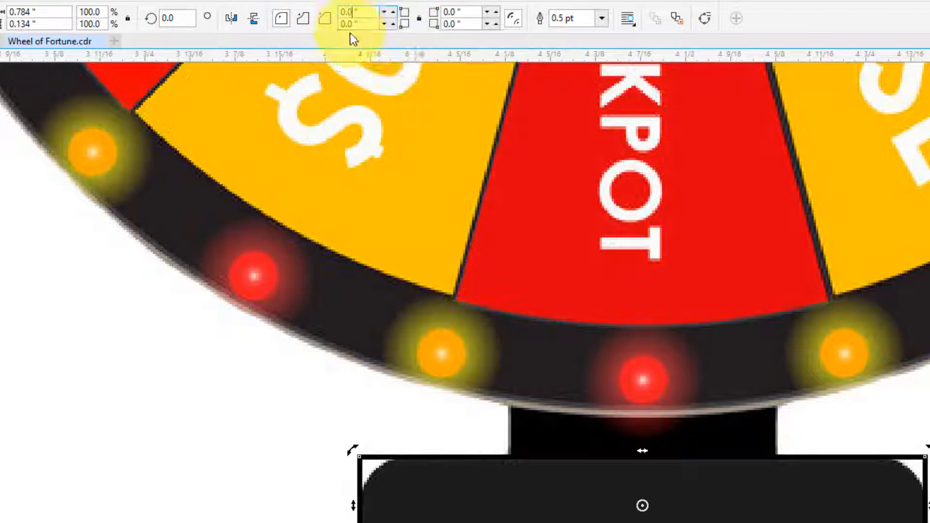
left_click(456, 14)
type("8")
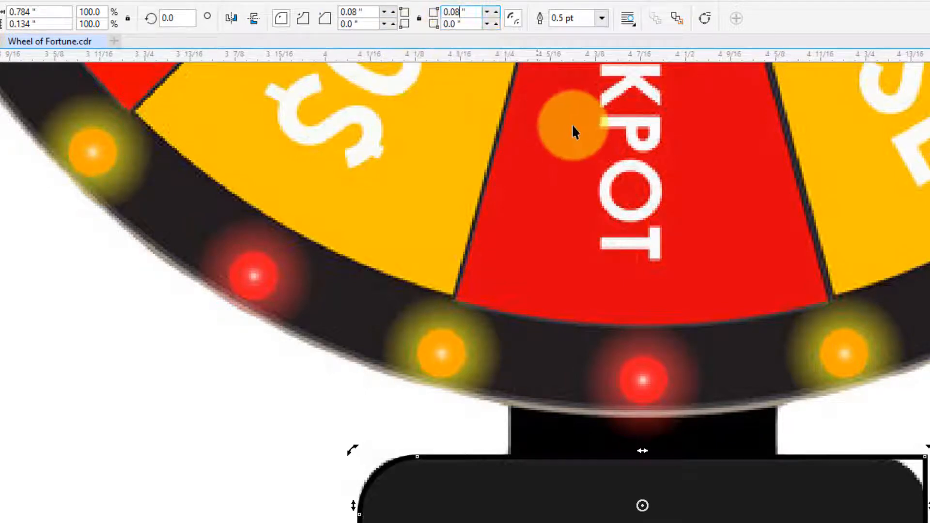
key("Return")
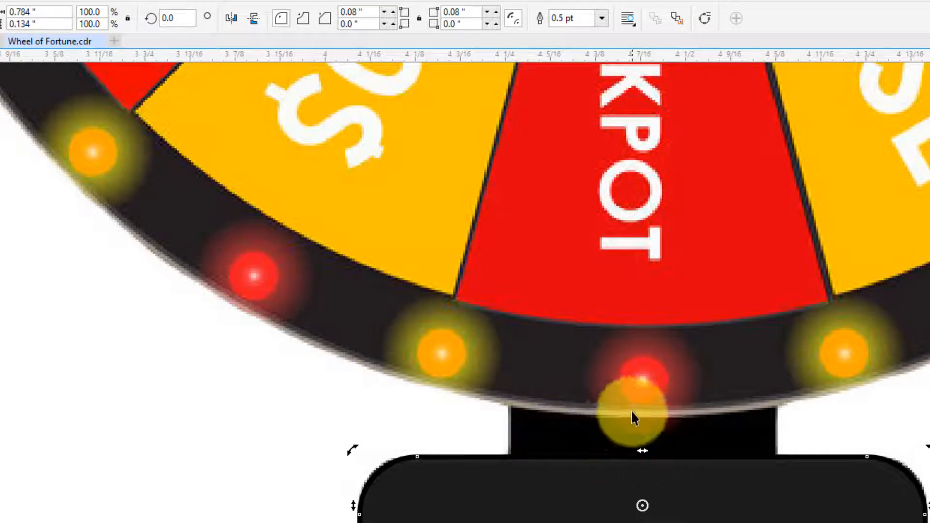
- Trace the stand's neck with a rectangle about 0.368 × 0.145 in, from the base up into the wheel's rim
left_click_drag(634, 415, 569, 497)
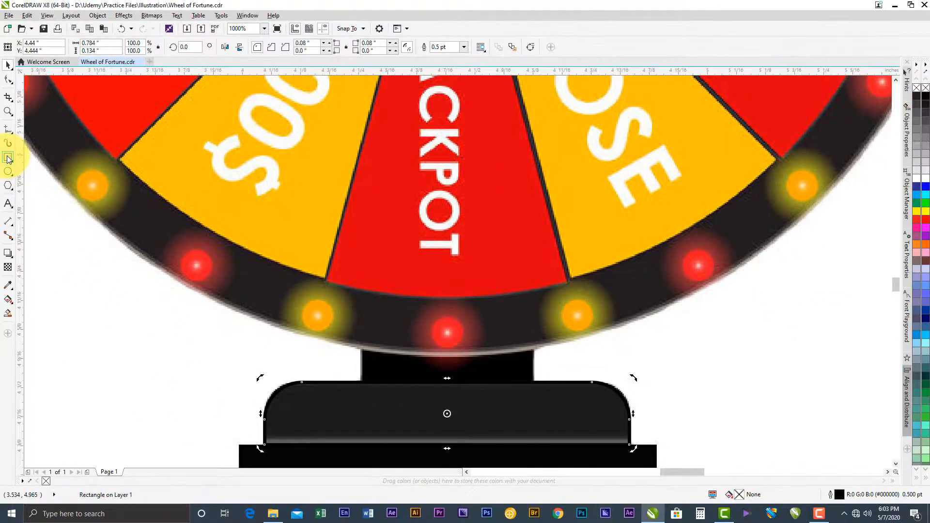
left_click(7, 158)
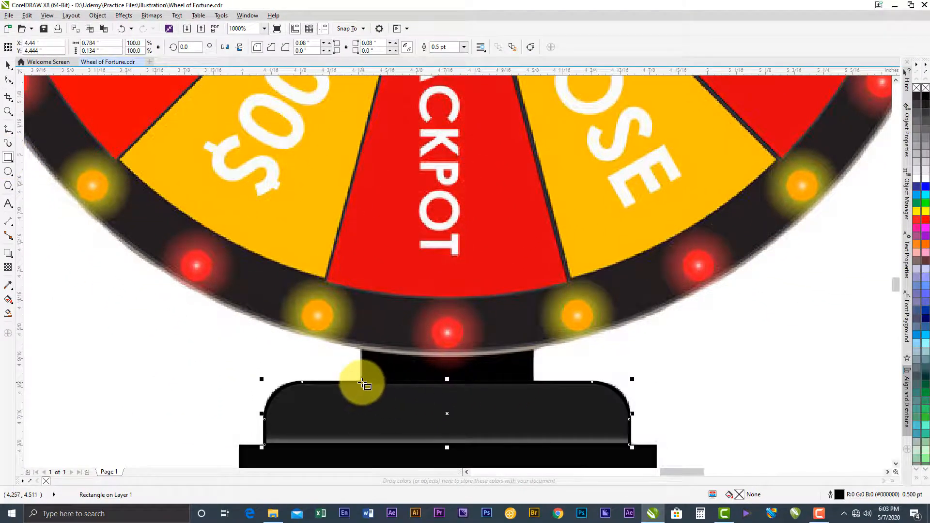
left_click_drag(362, 382, 533, 312)
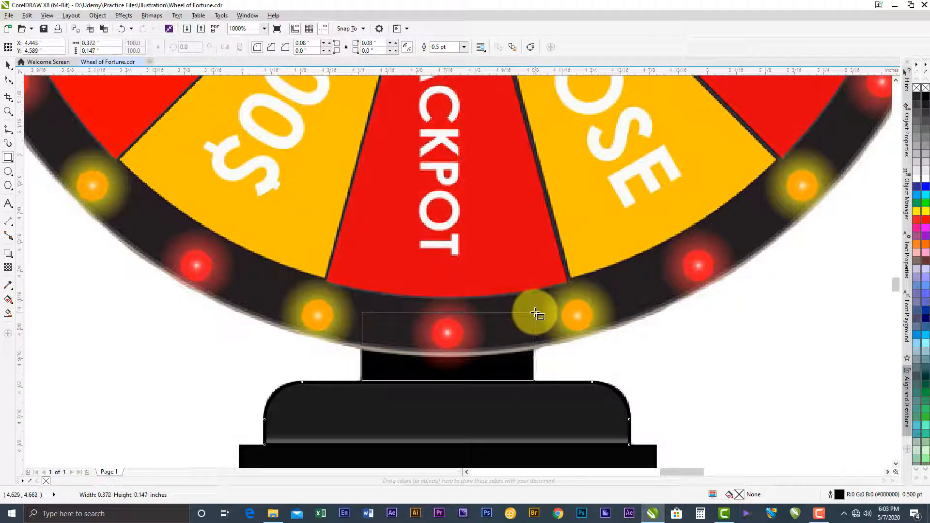
left_click_drag(533, 313, 534, 312)
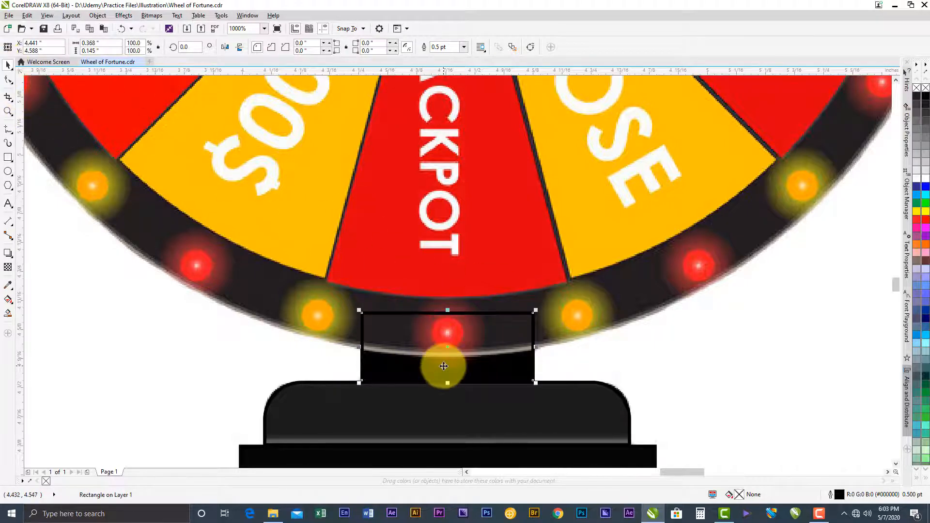
- Draw a circle about 2.187 in in diameter over the wheel's outer edge
scroll(464, 397, "down", 2)
scroll(484, 290, "down", 2)
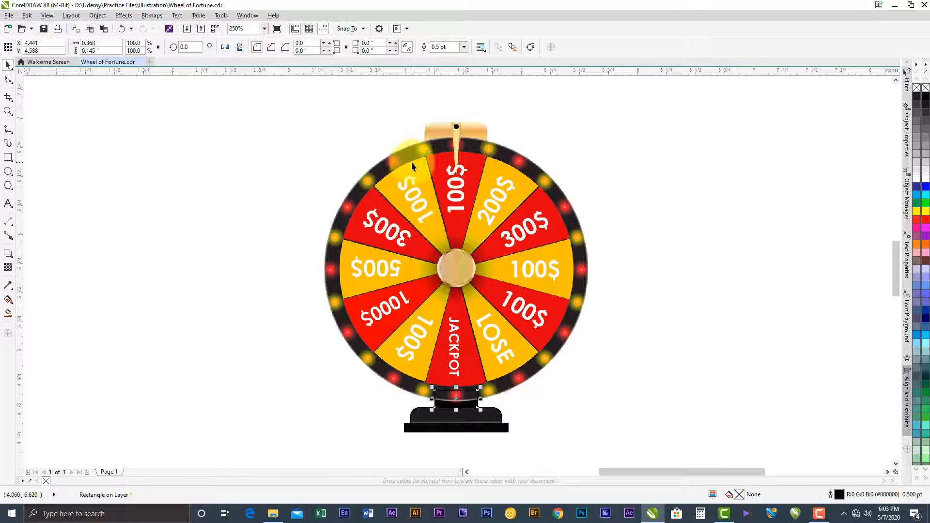
left_click_drag(457, 155, 456, 138)
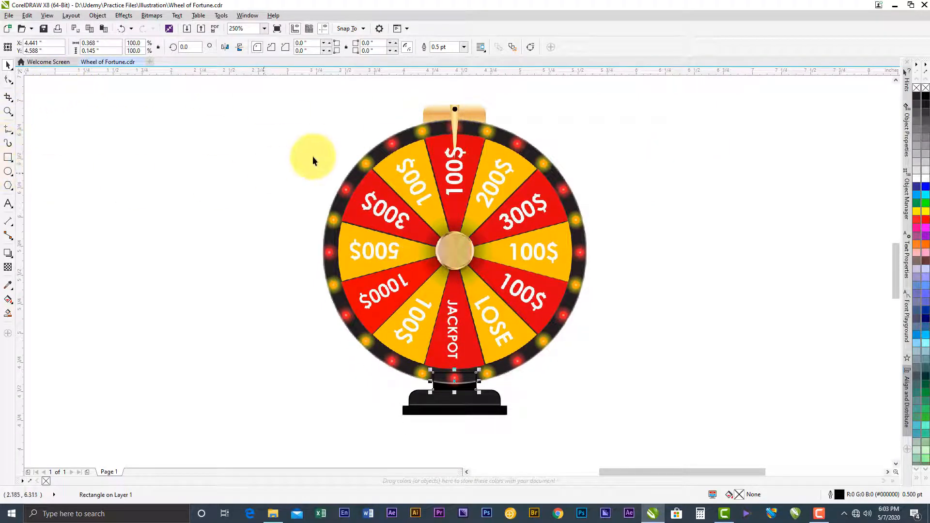
left_click(8, 171)
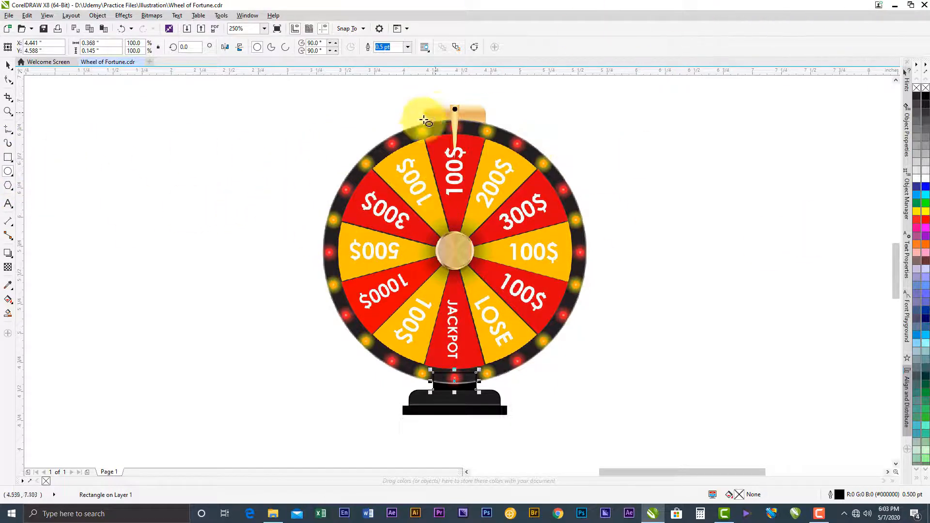
left_click_drag(332, 125, 587, 340)
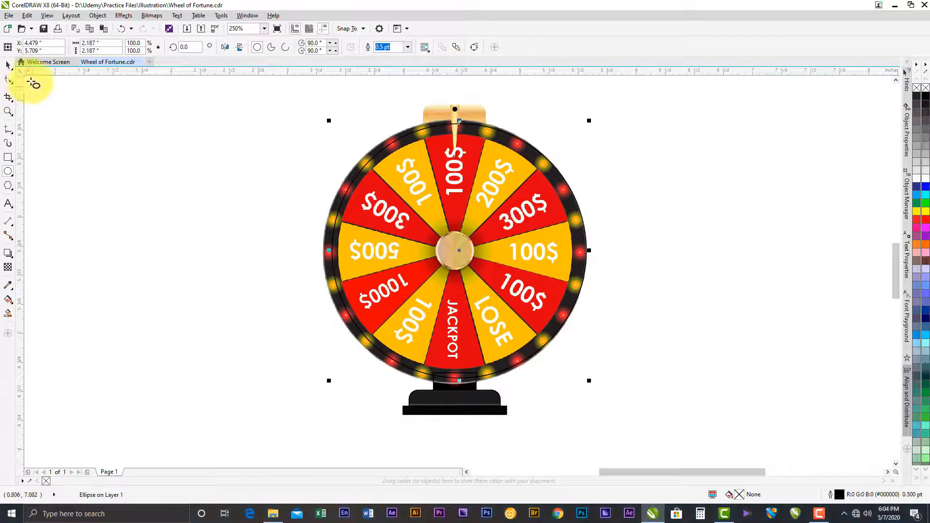
- Enlarge the circle to about 2.256 in and move it to match the wheel's outer rim
left_click(3, 67)
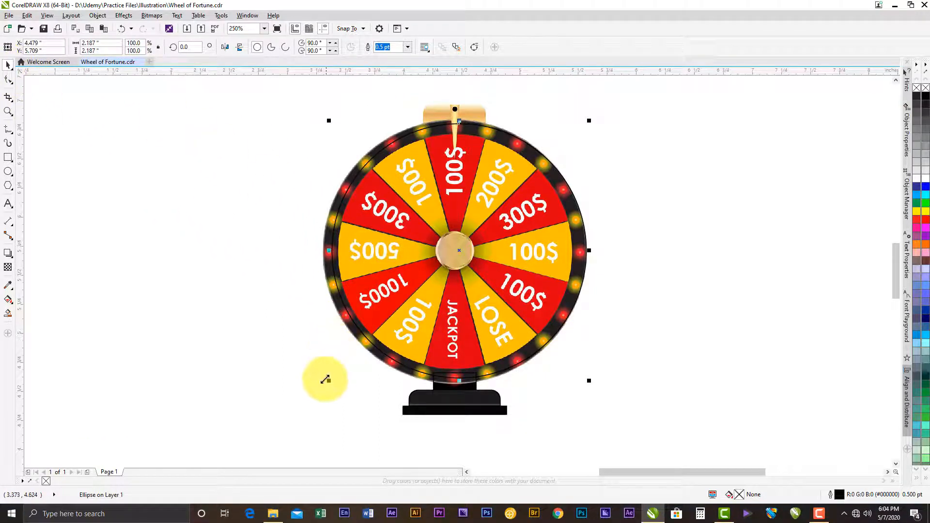
left_click_drag(326, 384, 322, 387)
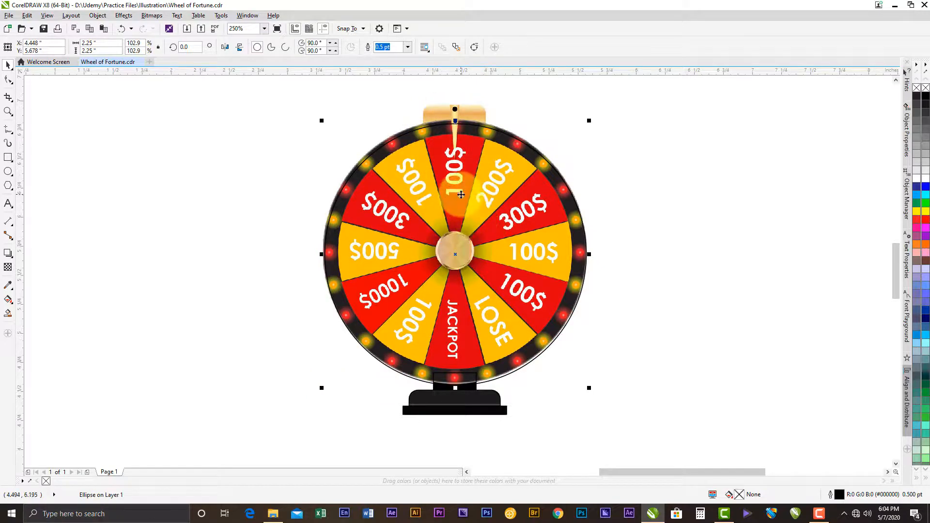
left_click_drag(458, 178, 458, 177)
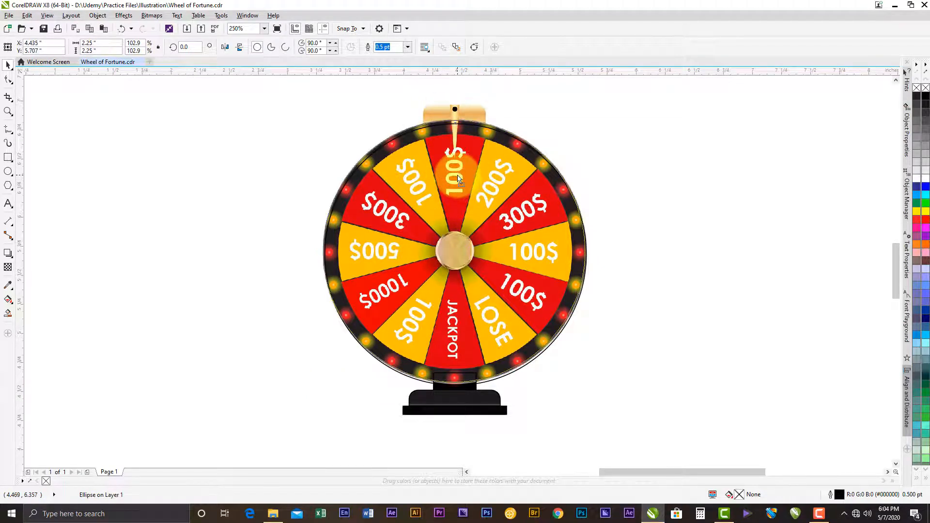
scroll(564, 383, "up", 1)
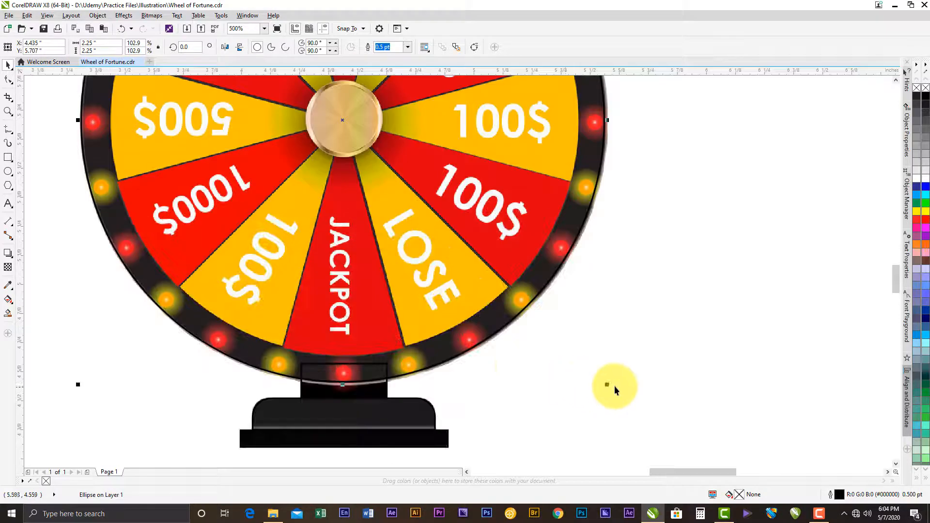
left_click_drag(609, 386, 613, 388)
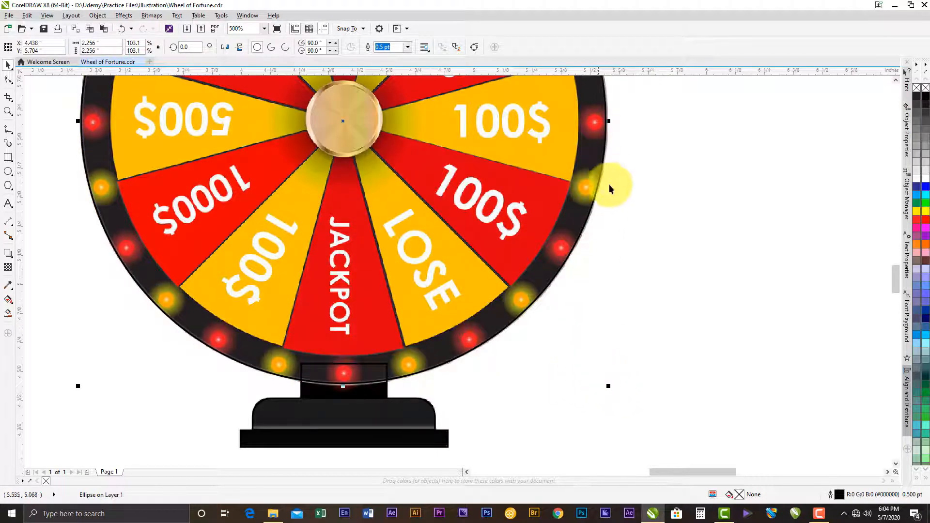
- Examine how the circle fits the wheel's outer rim around the pointer, the sides and the stand
left_click_drag(611, 171, 620, 395)
left_click_drag(489, 174, 611, 271)
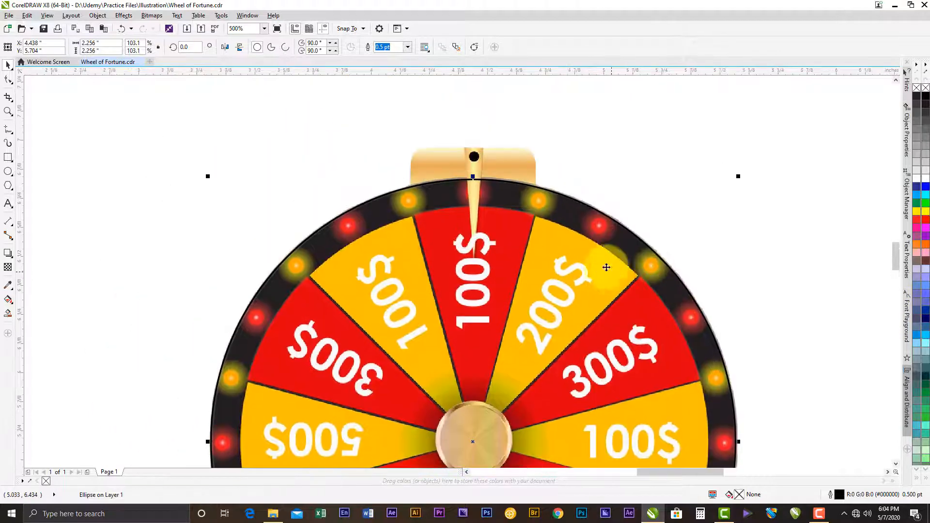
scroll(215, 196, "up", 2)
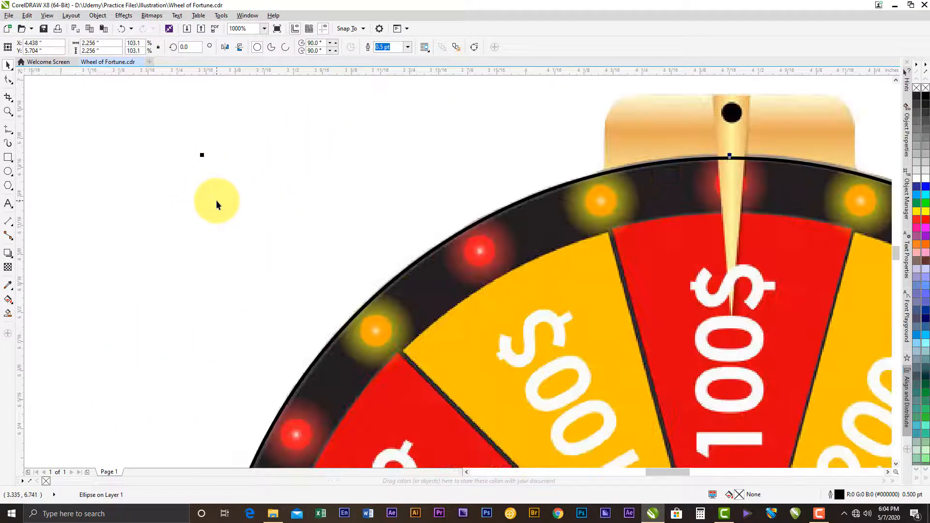
scroll(230, 172, "down", 2)
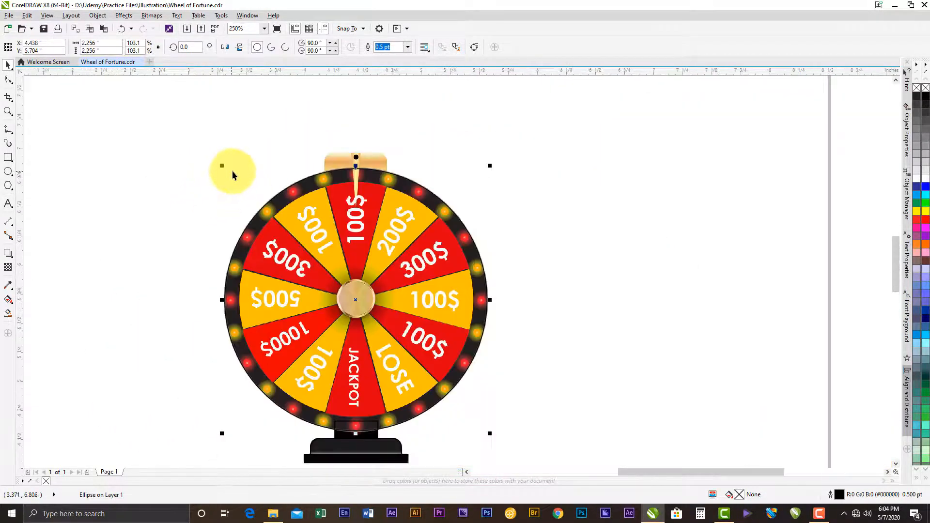
scroll(272, 436, "up", 1)
scroll(303, 426, "up", 1)
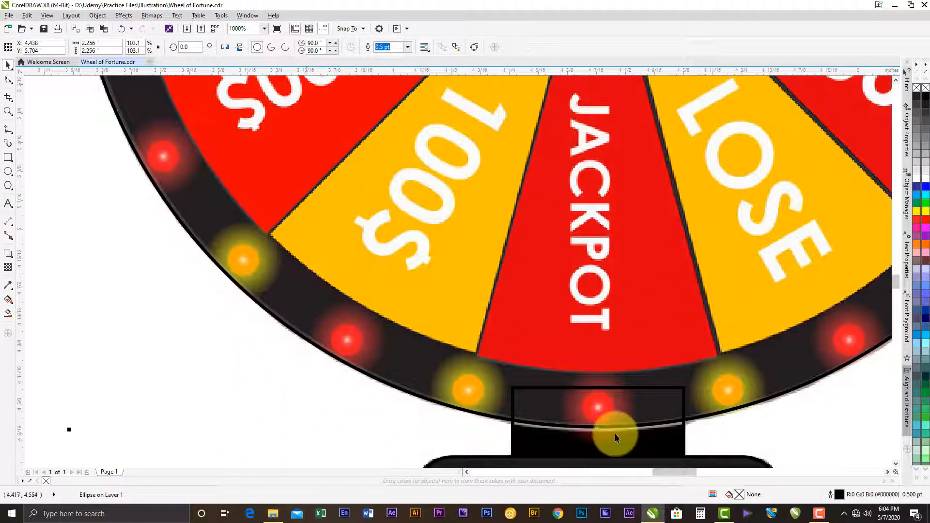
scroll(477, 420, "down", 1)
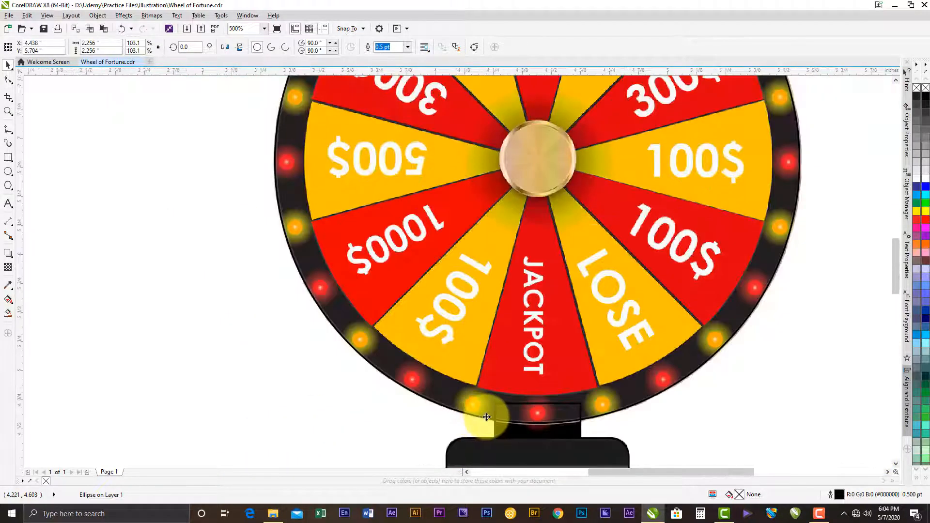
scroll(482, 415, "down", 1)
scroll(485, 154, "up", 1)
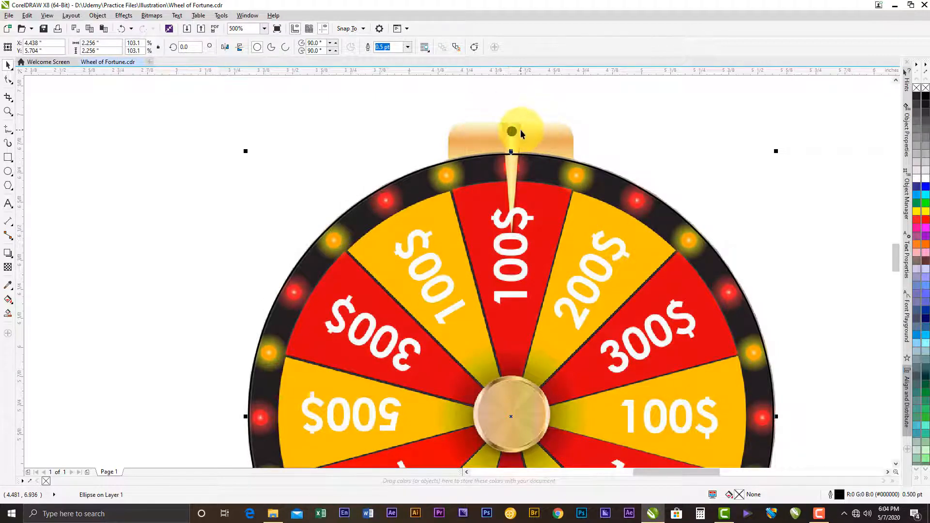
- Trace the gold plate above the wheel with a rectangle about 0.543 × 0.254 in, extended down over the black rim
scroll(520, 130, "up", 1)
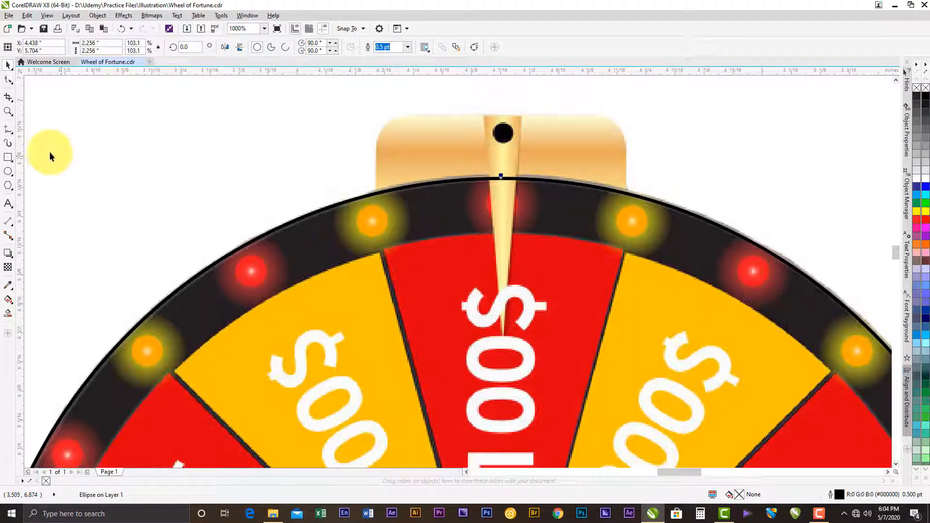
left_click(7, 157)
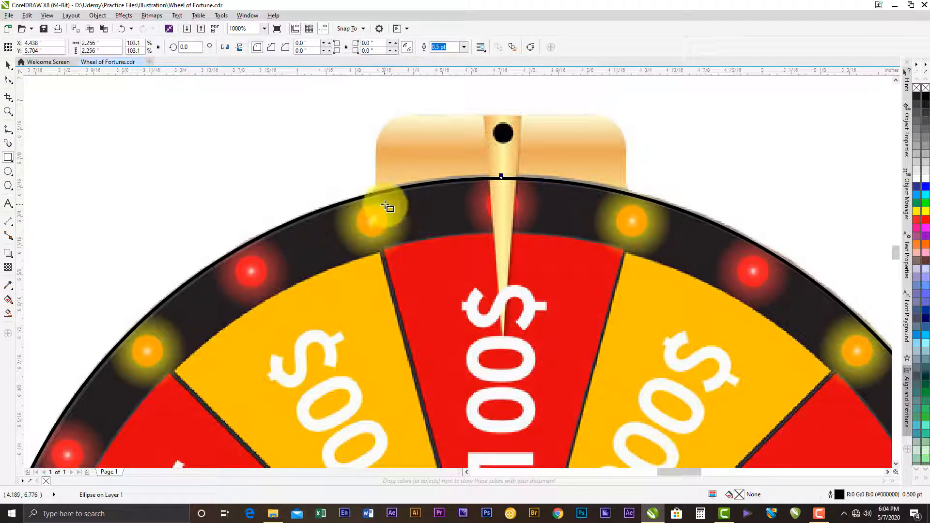
left_click_drag(377, 191, 628, 113)
left_click(8, 65)
left_click_drag(503, 197, 503, 234)
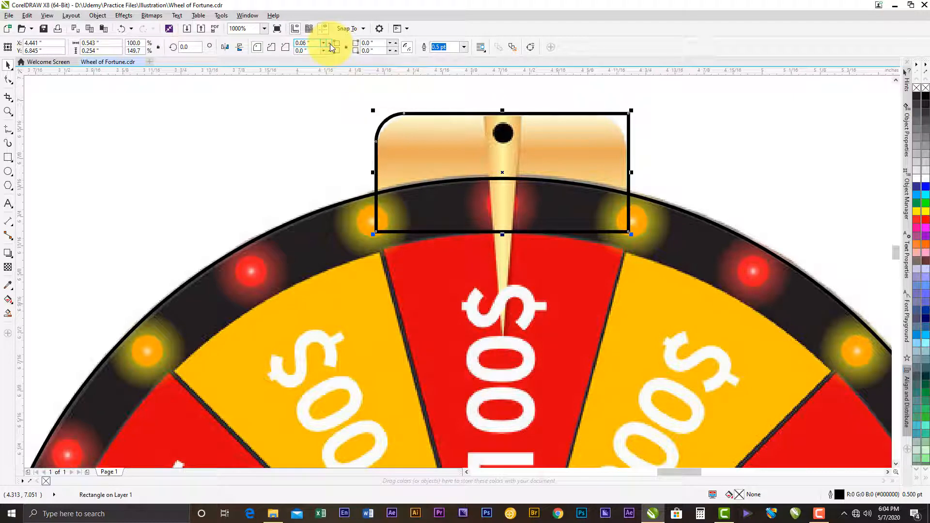
- Round the plate rectangle's upper corners to a 0.07 in radius and narrow it to about 0.539 in to fit the plate
left_click(397, 44)
left_click(397, 43)
left_click(397, 43)
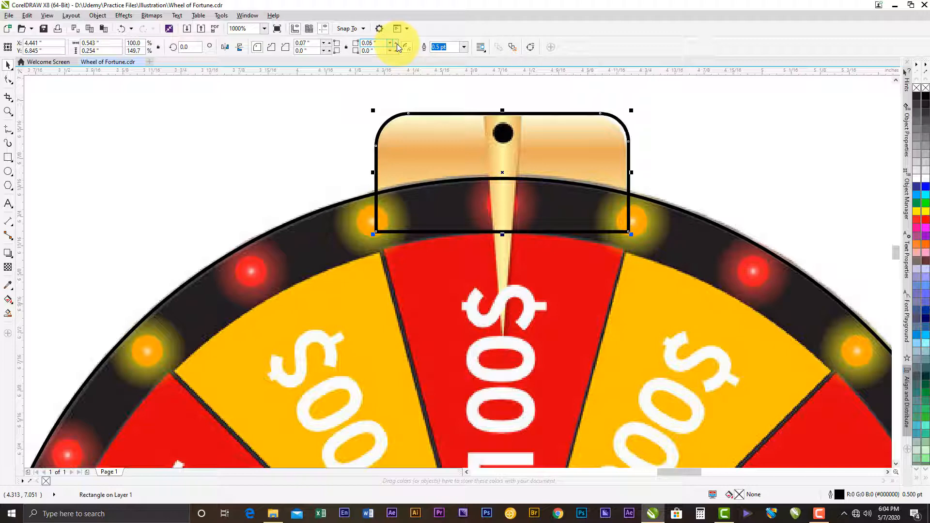
left_click(396, 44)
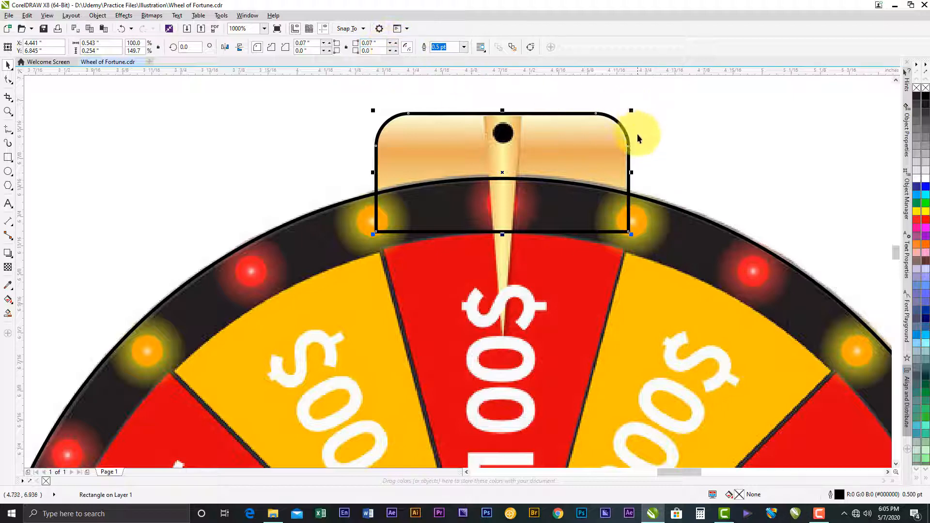
left_click_drag(631, 174, 630, 173)
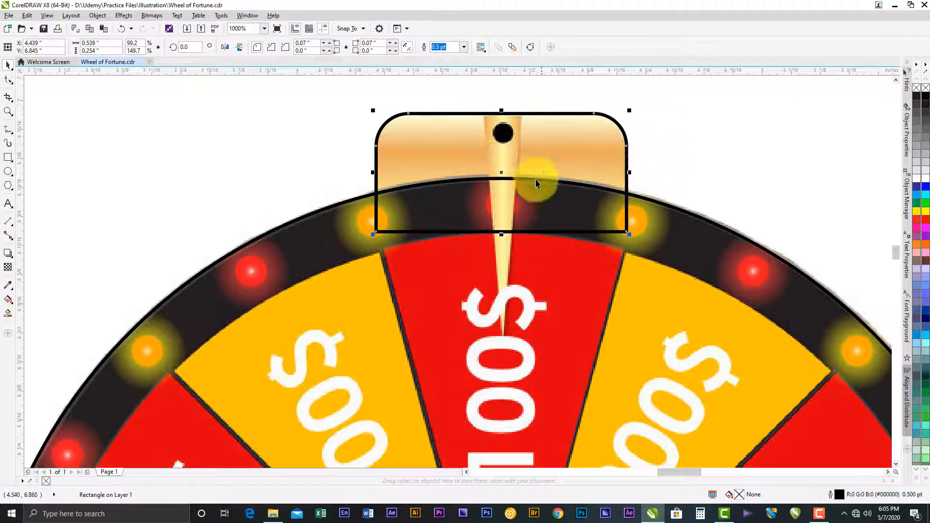
left_click(491, 92)
- Draw a circle about 0.044 in in diameter over the black pivot dot on the pointer
left_click(8, 171)
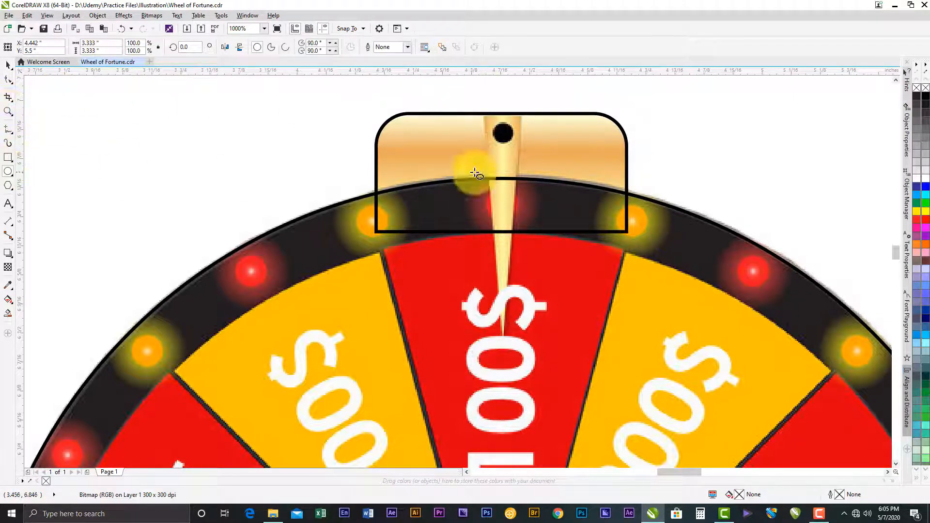
scroll(497, 134, "up", 1)
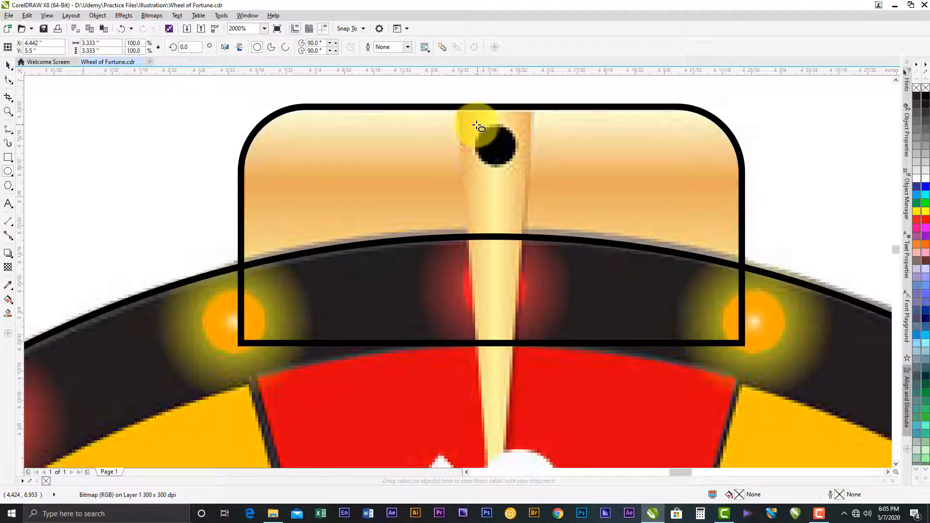
left_click_drag(474, 125, 513, 168)
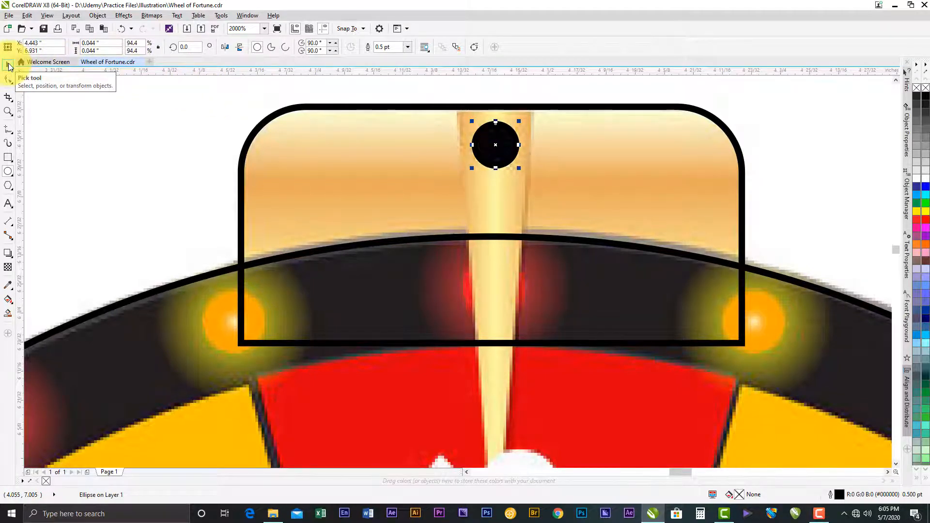
left_click(9, 66)
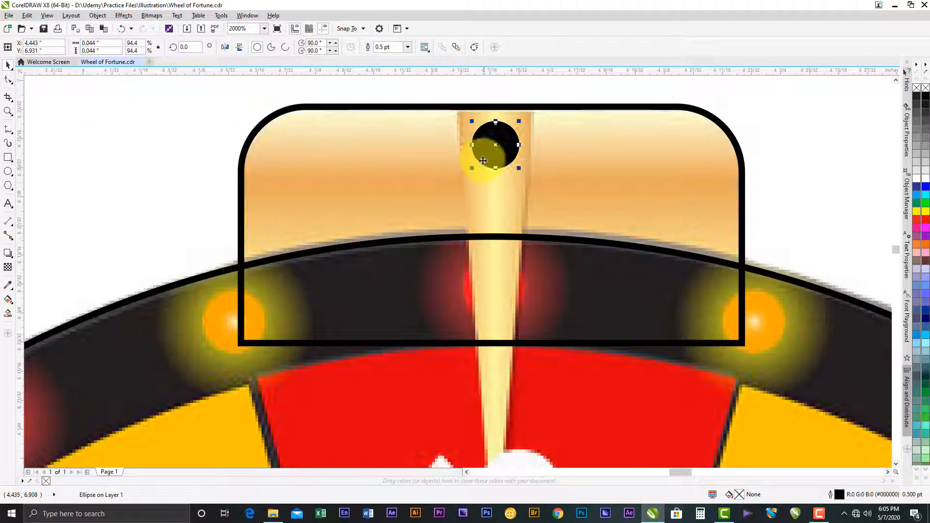
- Draw a rectangle about 0.472 in tall over the pointer down to its tip, and widen it to about 0.08 in
scroll(483, 159, "down", 4)
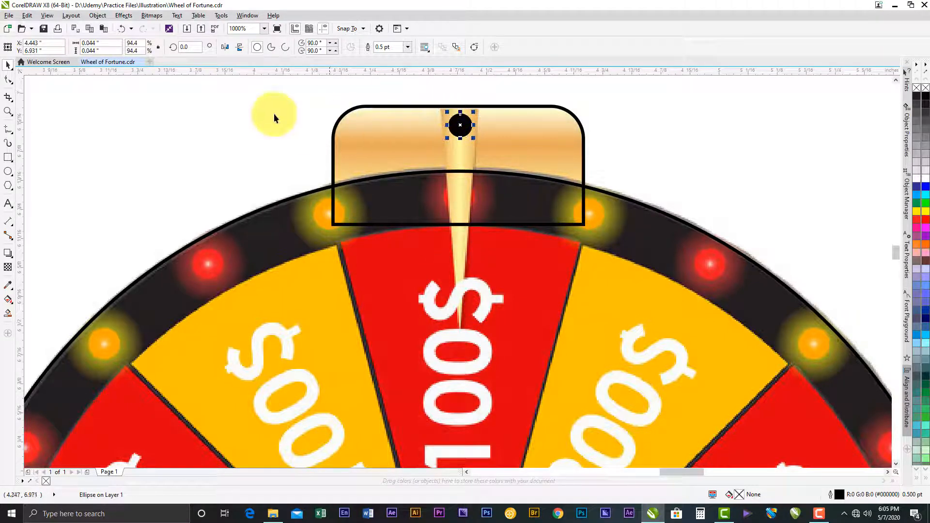
left_click(8, 158)
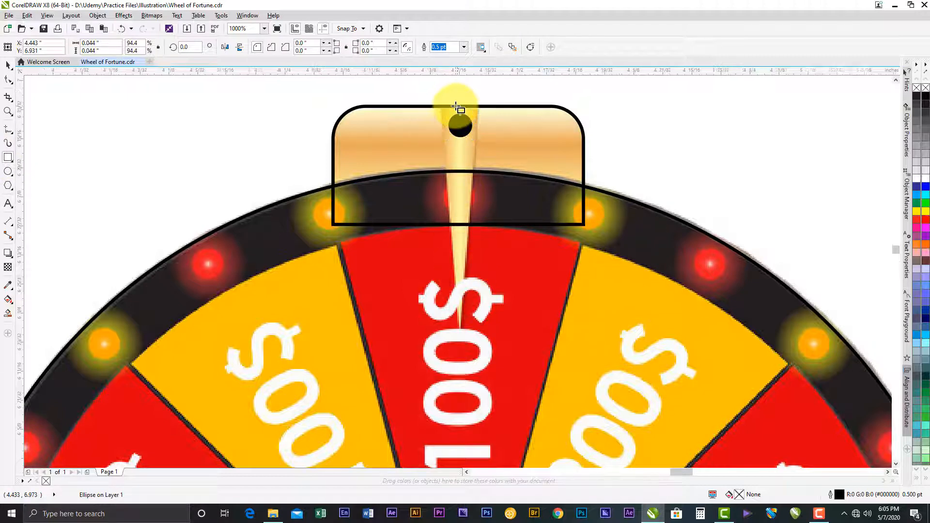
scroll(455, 105, "up", 1)
mouse_move(428, 115)
left_mouse_down()
mouse_move(500, 190)
mouse_move(489, 494)
mouse_move(490, 373)
left_mouse_up()
scroll(494, 355, "down", 1)
key("space")
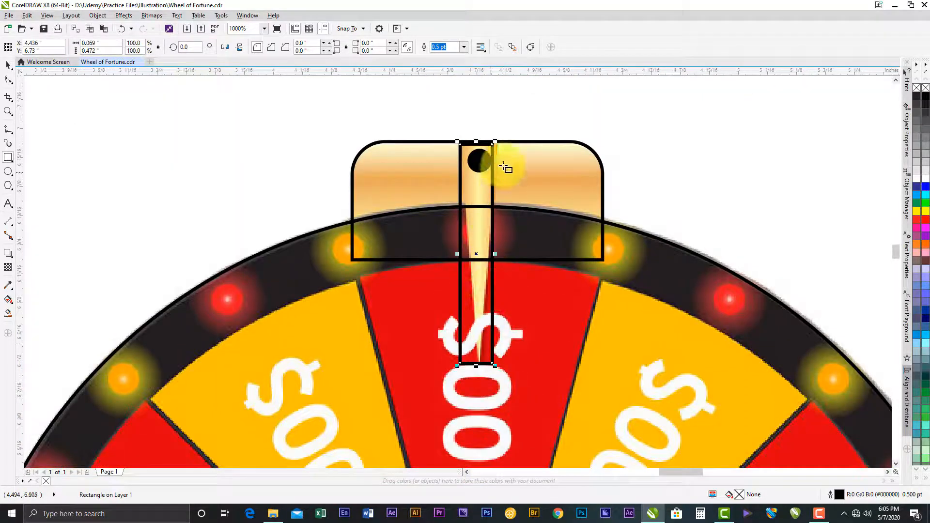
scroll(495, 253, "up", 1)
left_click_drag(495, 254, 502, 251)
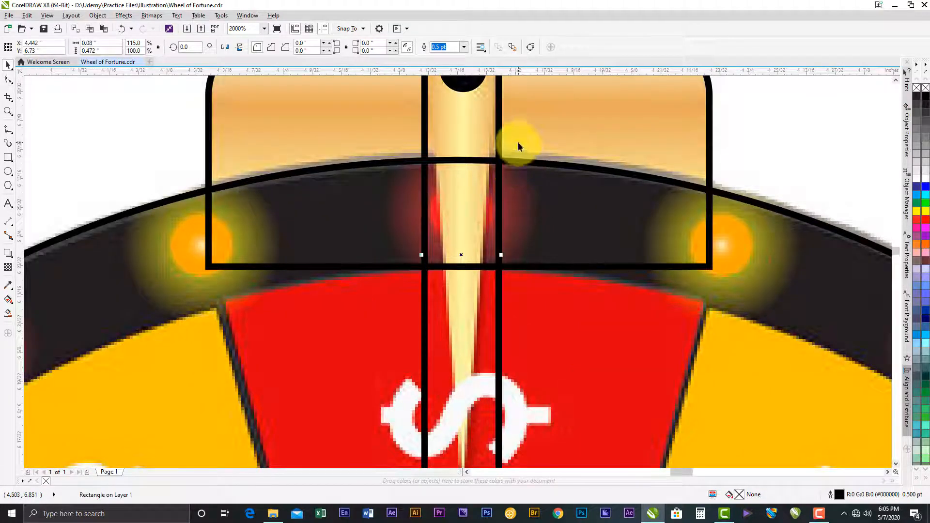
- Convert the pointer rectangle to curves and add a node at the middle of its lower edge, on the pointer's tip
left_click_drag(519, 133, 523, 251)
scroll(494, 174, "down", 1)
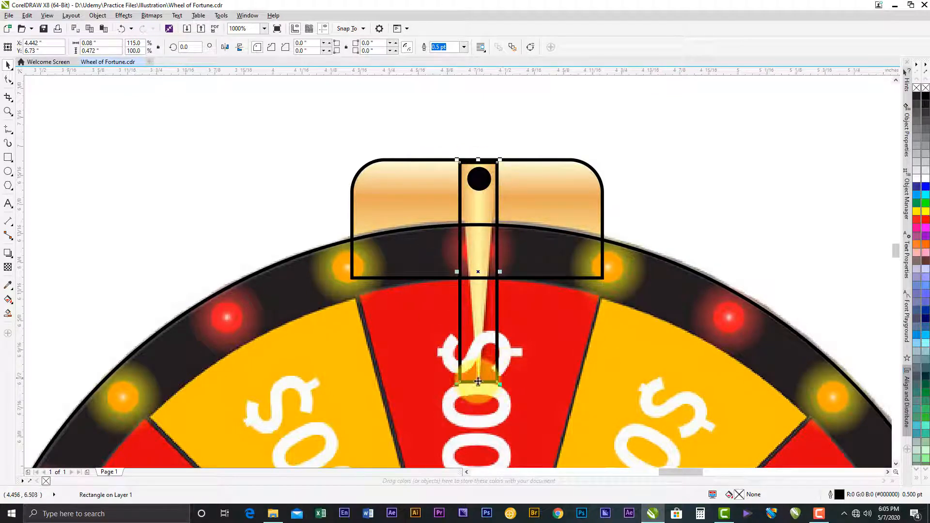
scroll(483, 380, "up", 2)
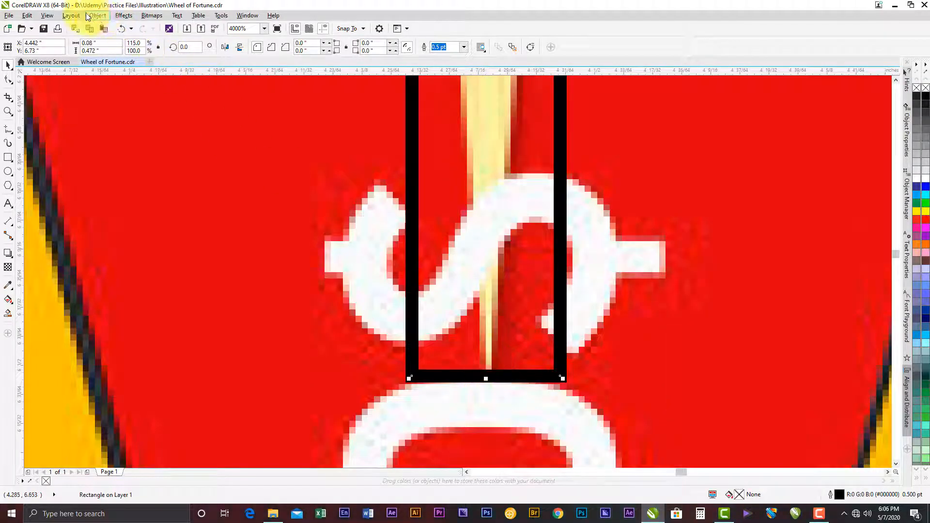
left_click(98, 15)
mouse_move(79, 15)
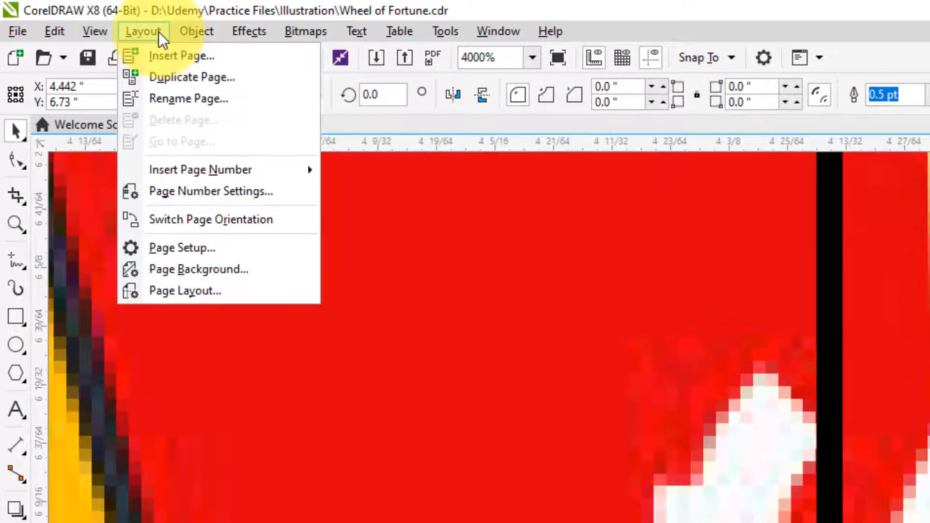
mouse_move(204, 31)
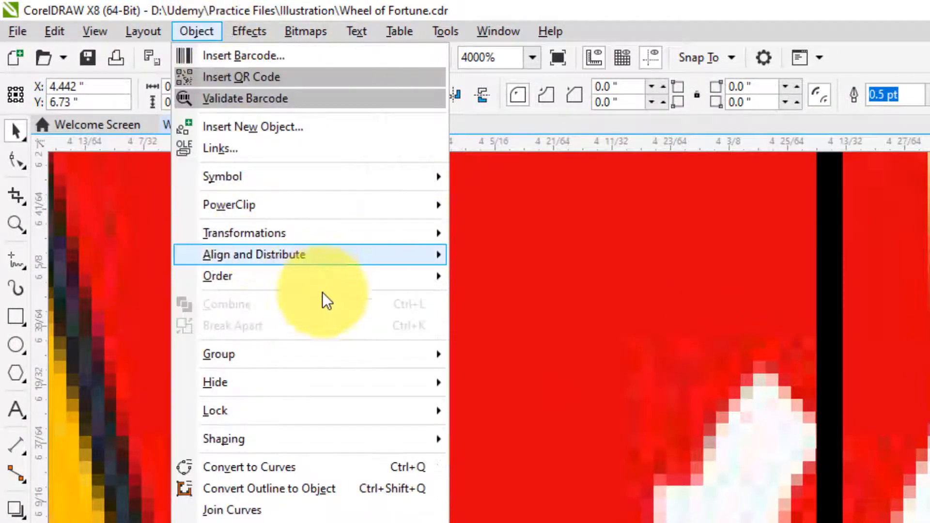
left_click(295, 468)
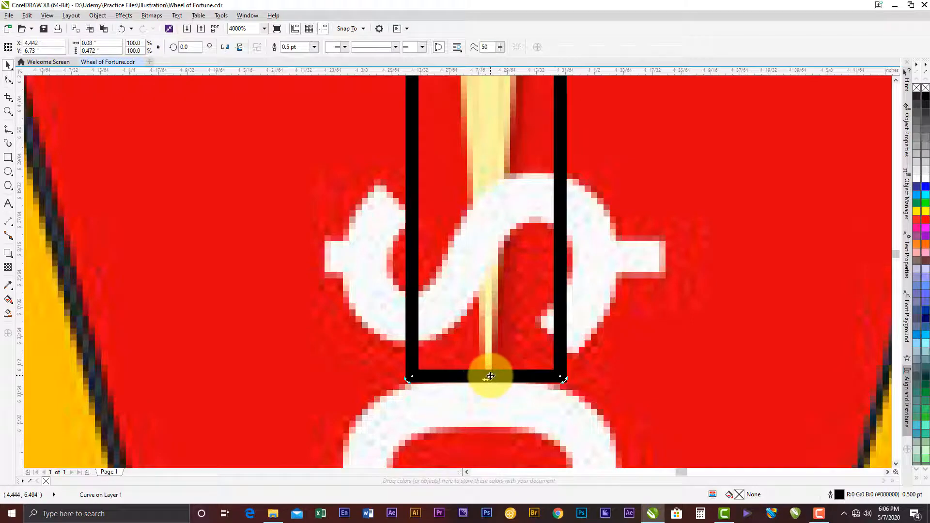
key("F10")
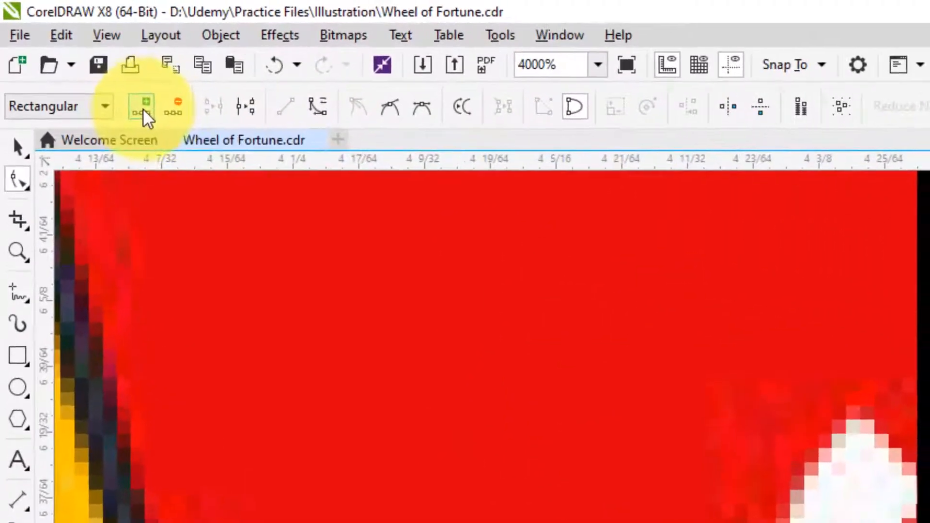
left_click(143, 108)
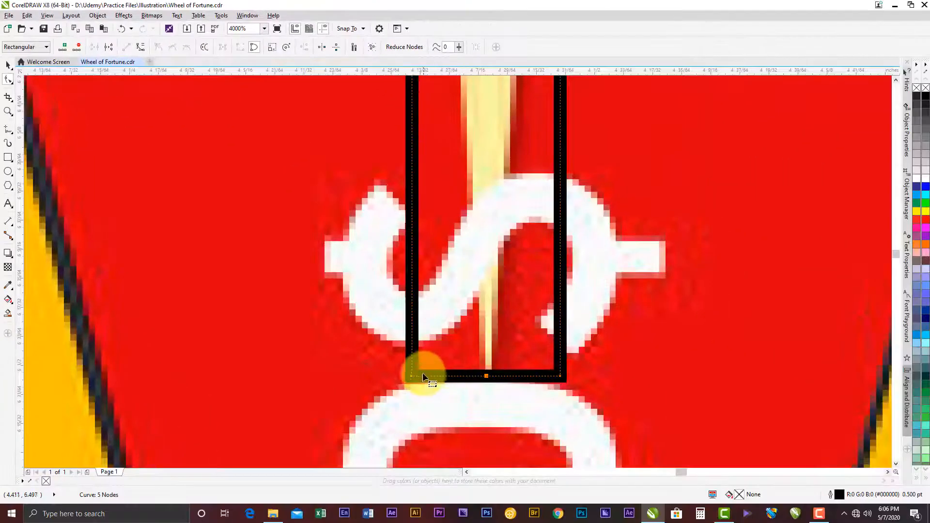
- Delete the two lower corner nodes of the pointer shape so that it tapers to the middle node, and deselect it
left_click(412, 376)
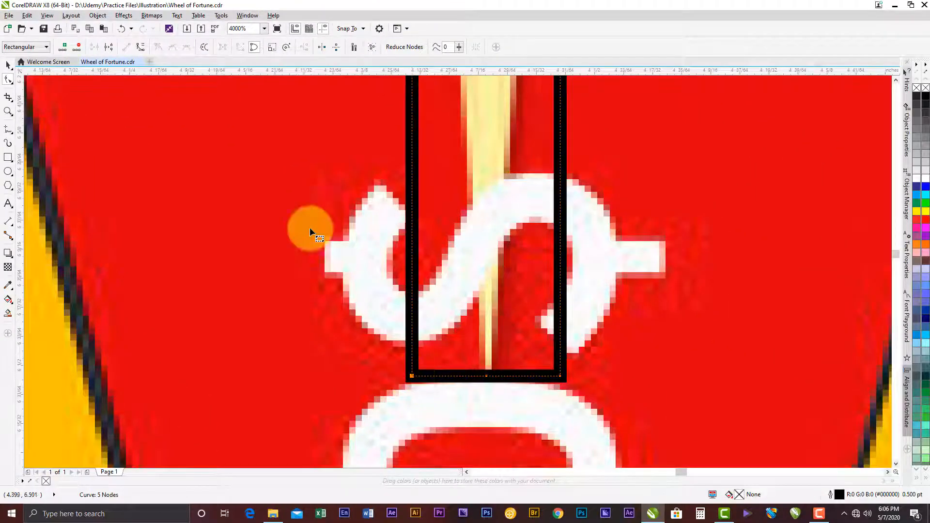
left_click(79, 49)
left_click(560, 376)
left_click(76, 48)
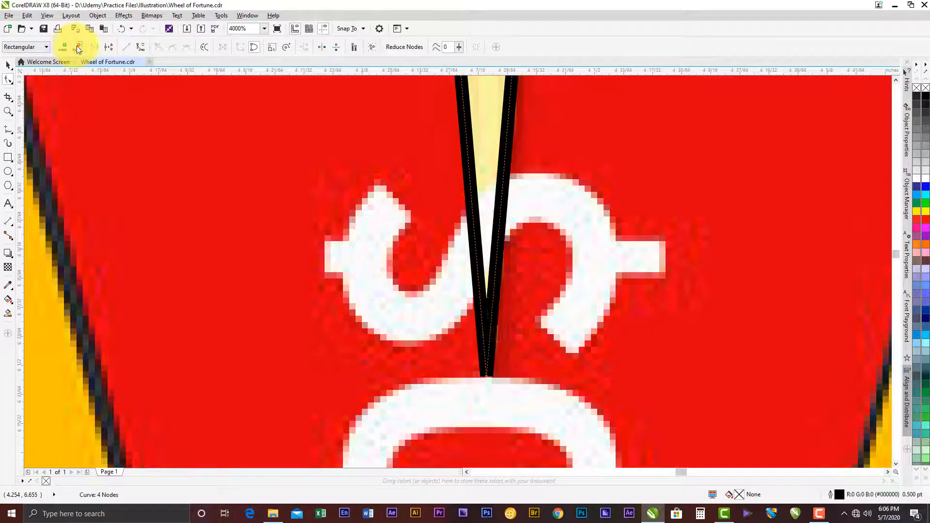
scroll(513, 380, "down", 4)
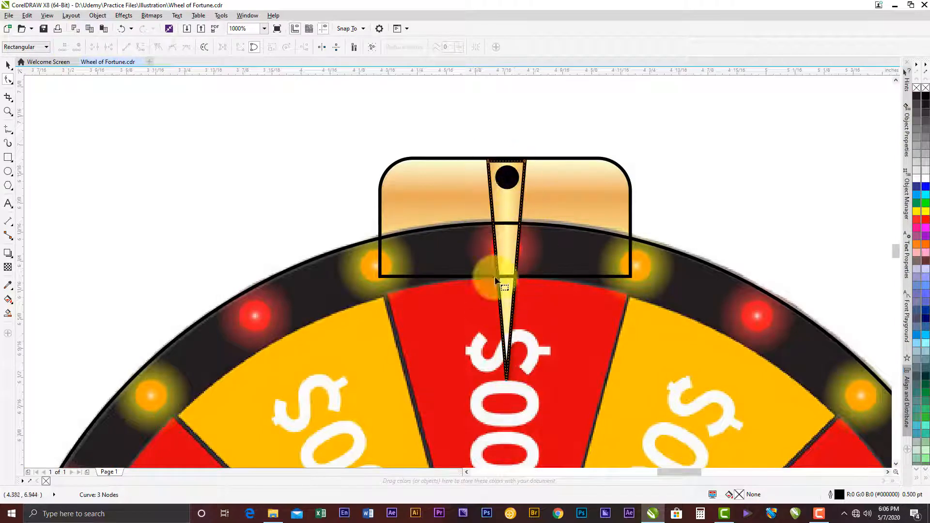
left_click(9, 64)
left_click(270, 131)
left_click_drag(683, 247, 617, 240)
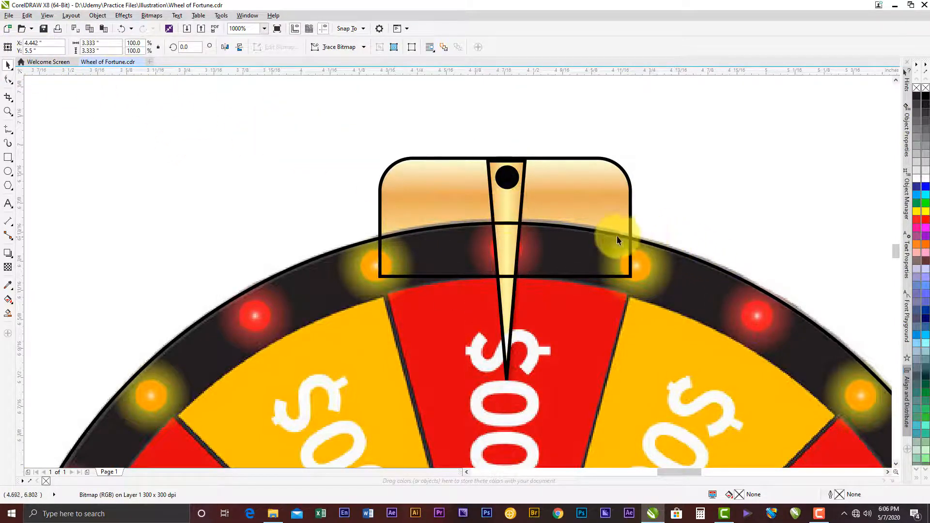
scroll(550, 207, "down", 3)
scroll(571, 203, "down", 2)
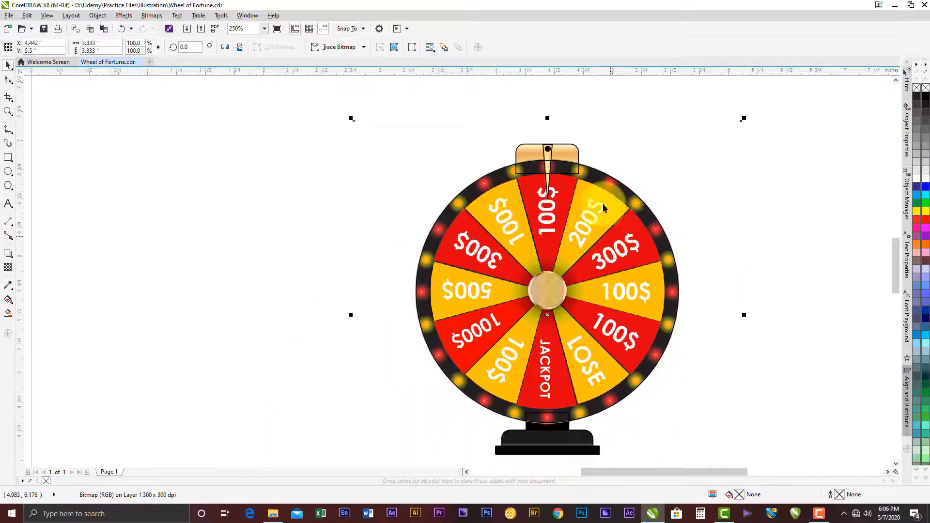
scroll(562, 187, "up", 2)
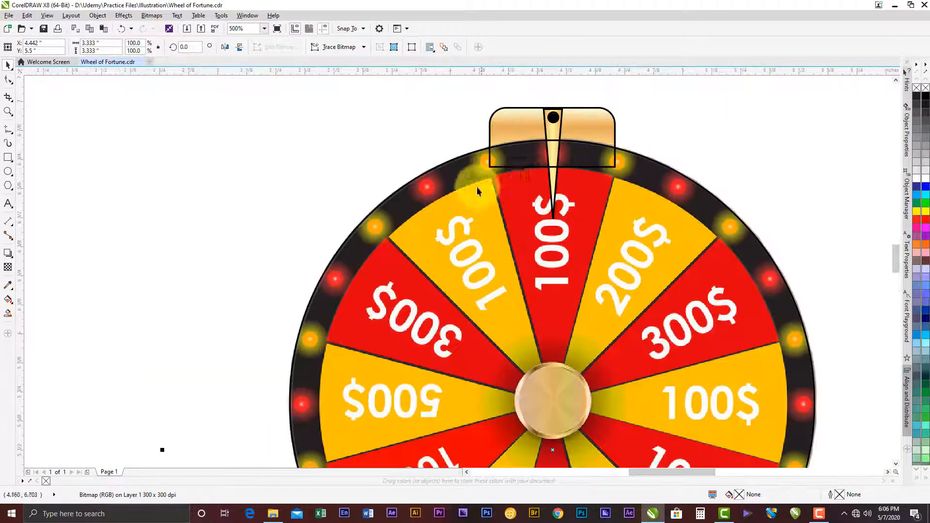
left_click_drag(504, 218, 476, 153)
scroll(552, 149, "up", 2)
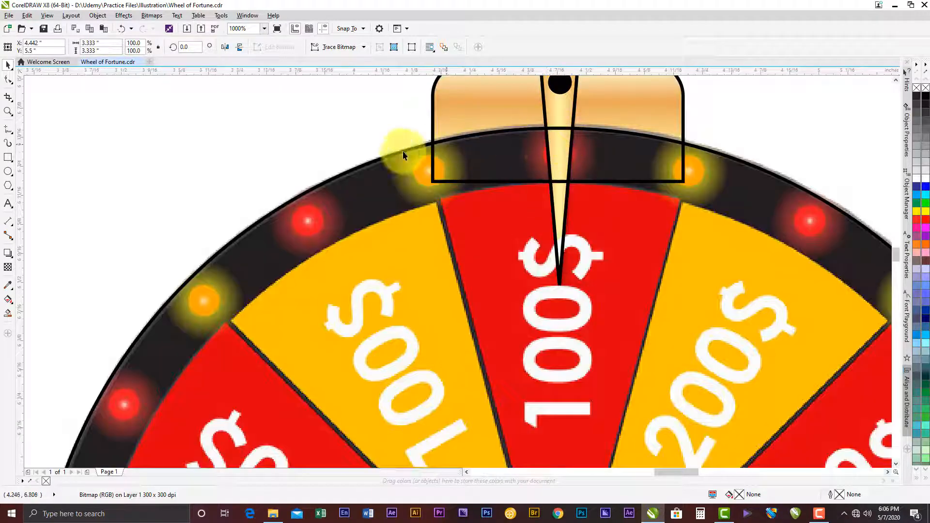
left_click(8, 171)
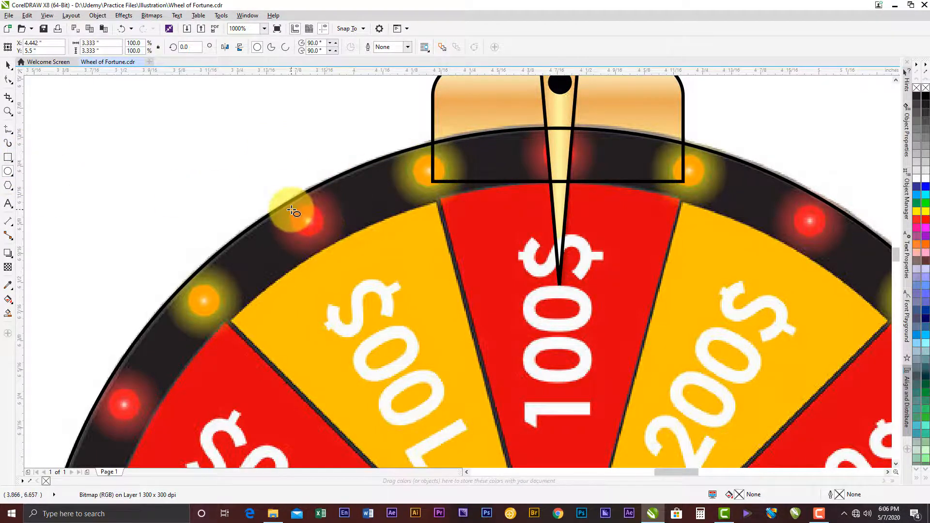
left_click_drag(292, 209, 320, 232)
left_click_drag(320, 231, 312, 224)
key("ctrl+z")
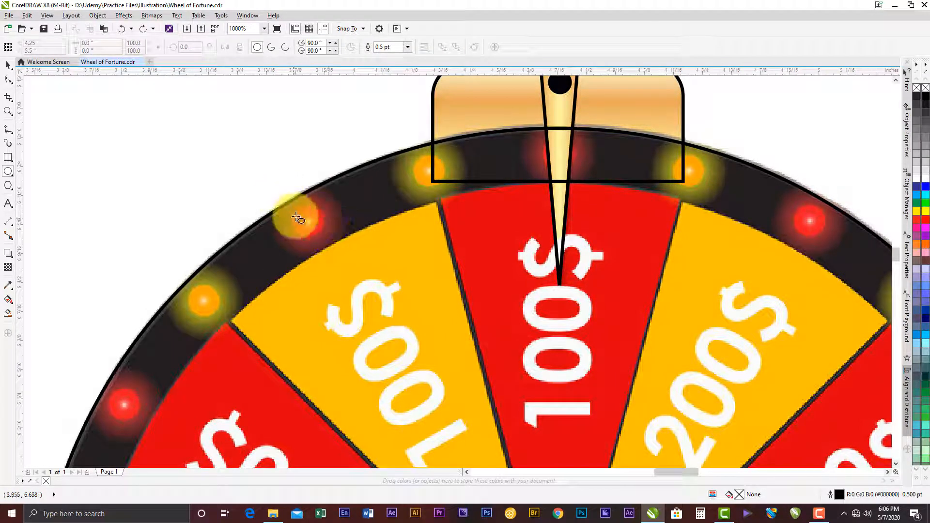
- Draw a circle about 0.067 in in diameter over the first full red light left of the pointer and centre it on the light
left_click_drag(294, 208, 324, 228)
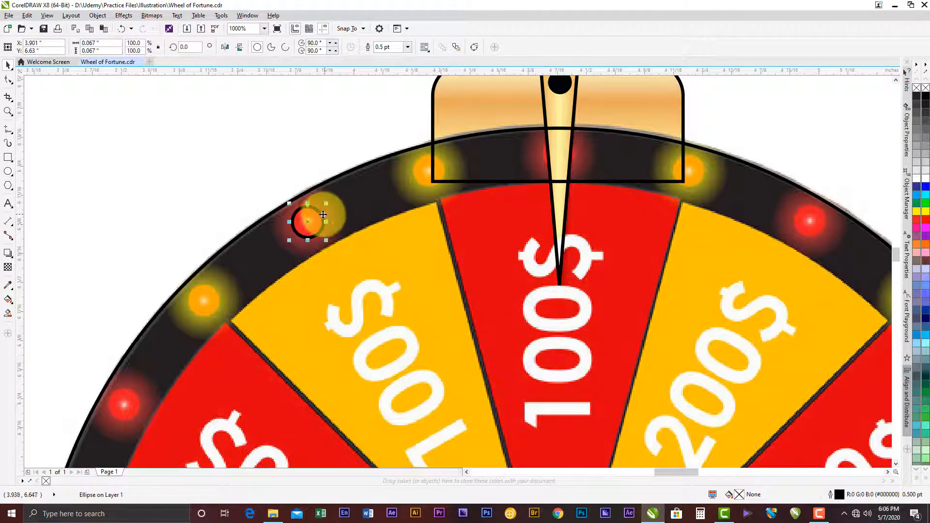
scroll(307, 224, "up", 4)
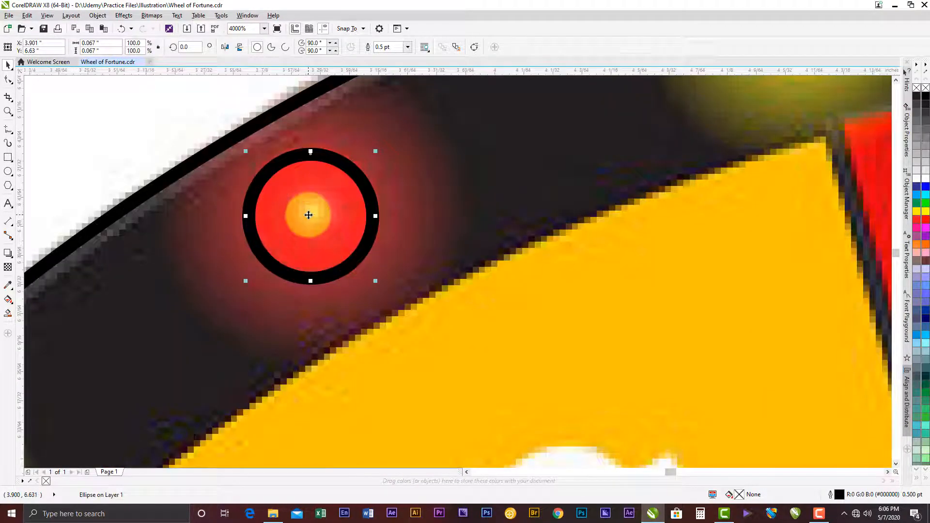
left_click_drag(308, 215, 309, 211)
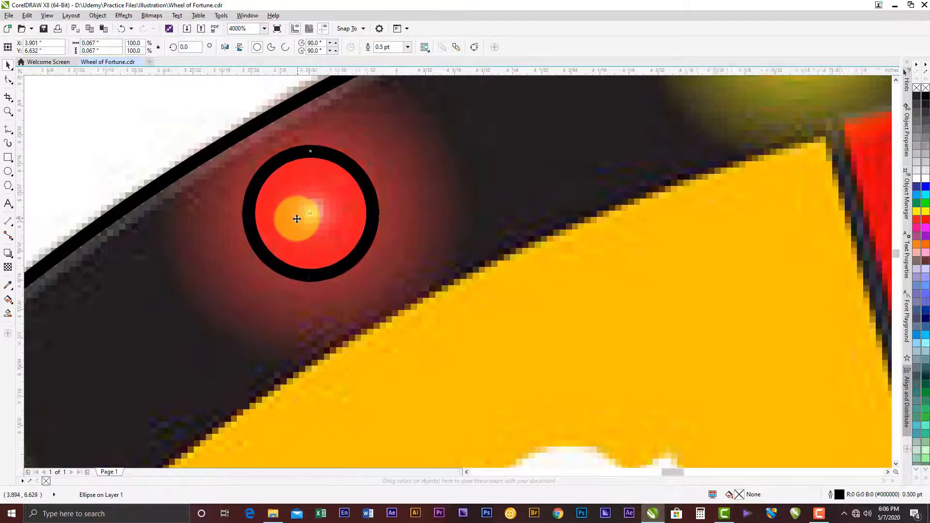
- Move the rotation centre of the light's circle to the middle of the wheel's hub
scroll(297, 220, "down", 2)
scroll(296, 219, "down", 4)
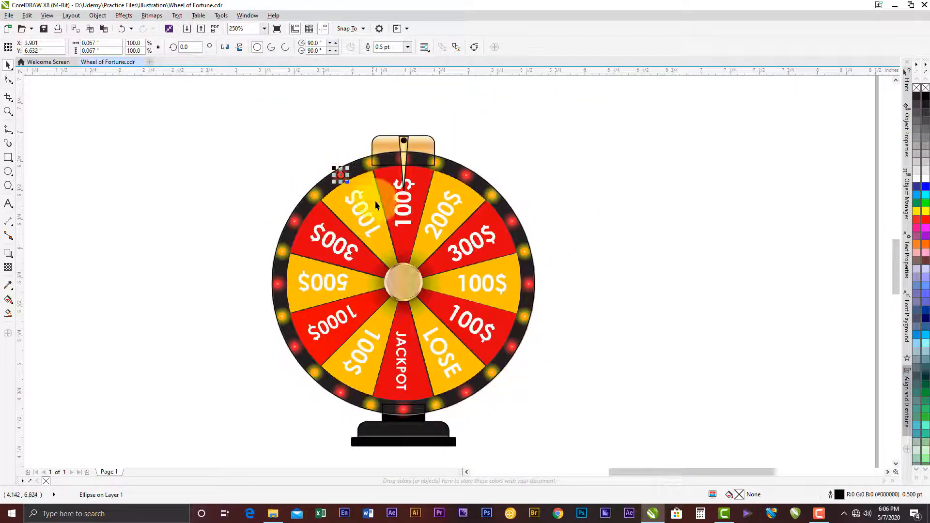
scroll(376, 222, "up", 2)
scroll(299, 120, "up", 1)
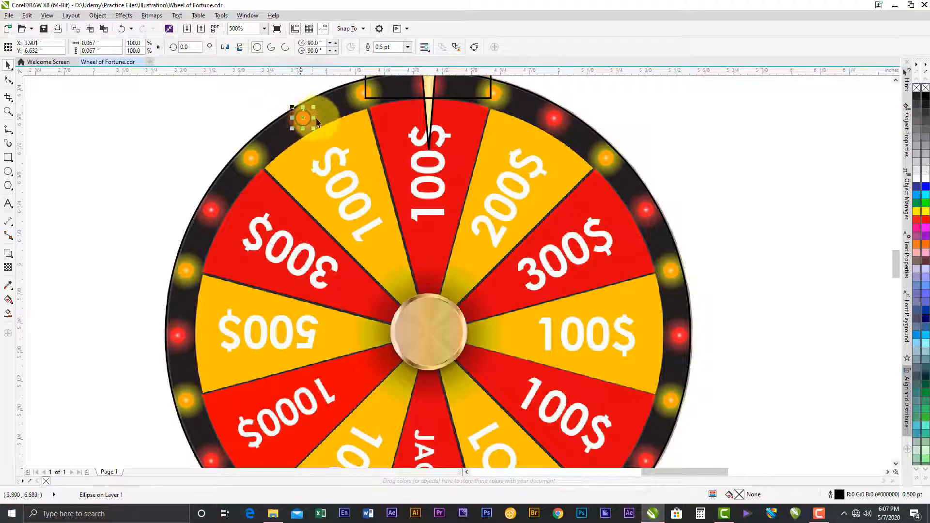
left_click(302, 119)
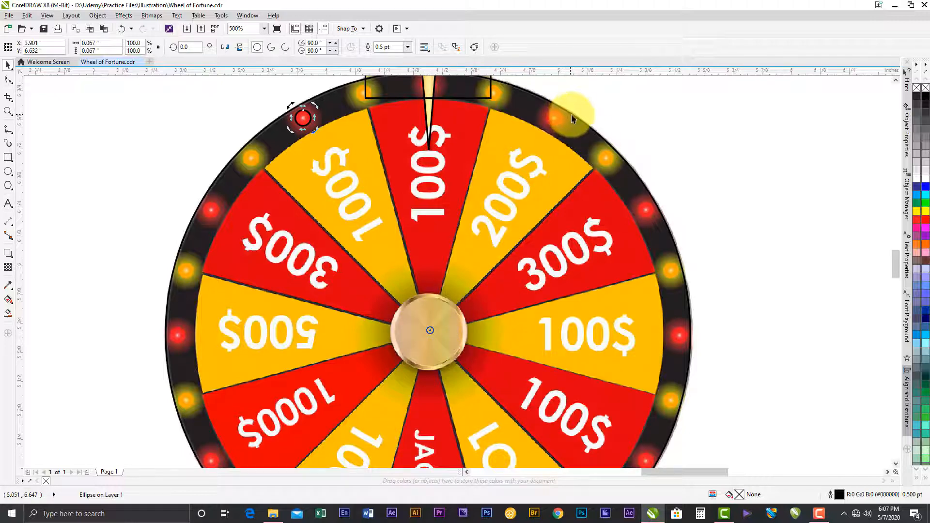
- Turn on snapping to objects and place the light circle's rotation centre back on the middle of the wheel's hub
left_click(353, 28)
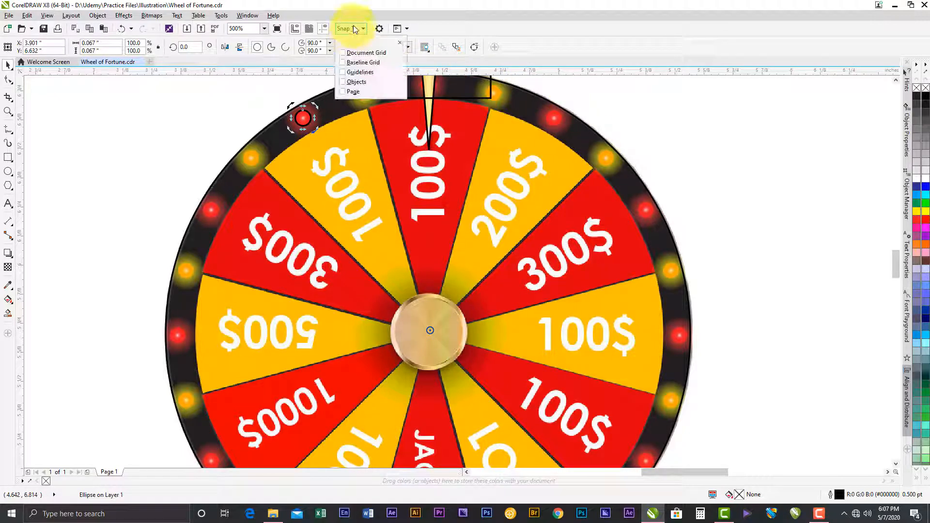
left_click(358, 82)
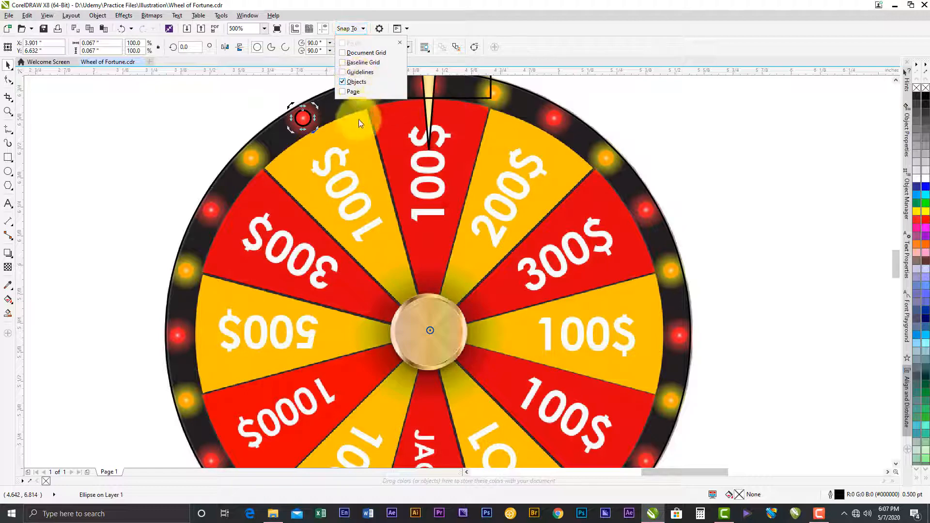
left_click(353, 16)
left_click(303, 115)
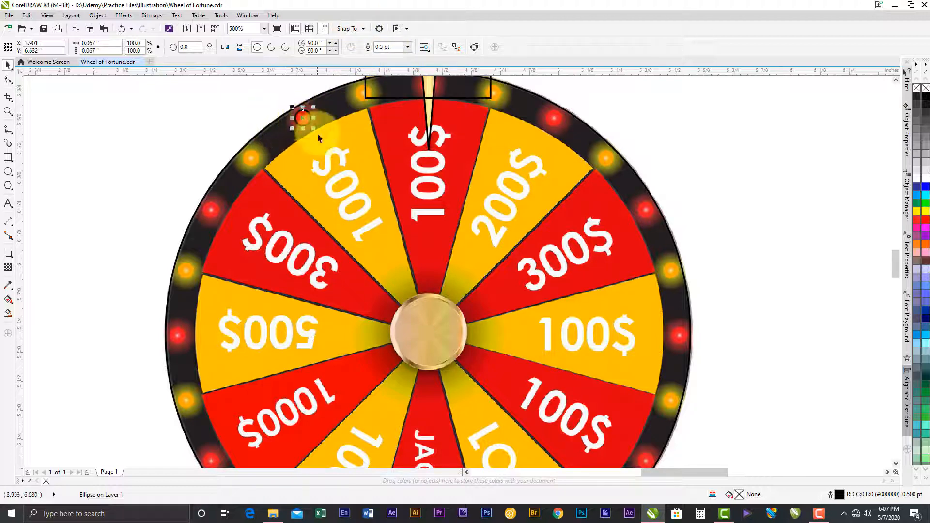
left_click_drag(304, 115, 431, 333)
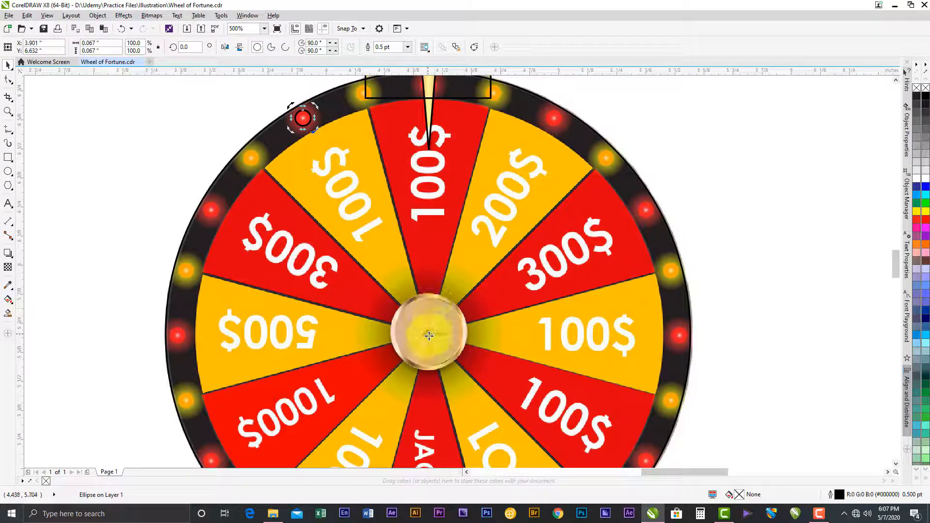
- Copy the circle by rotating it about 15.1° around the hub, and repeat the duplicate down to the red light beside 500$
left_click_drag(427, 334, 247, 177)
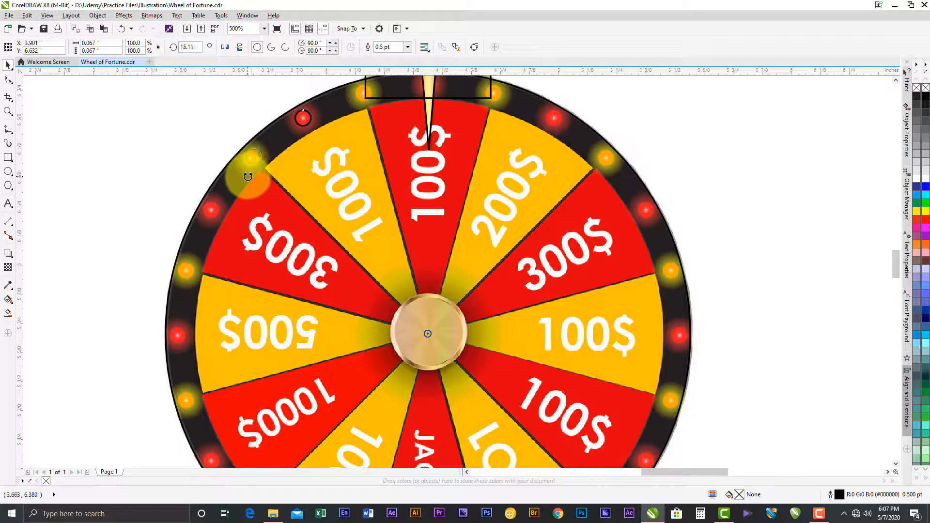
left_click_drag(248, 179, 215, 228)
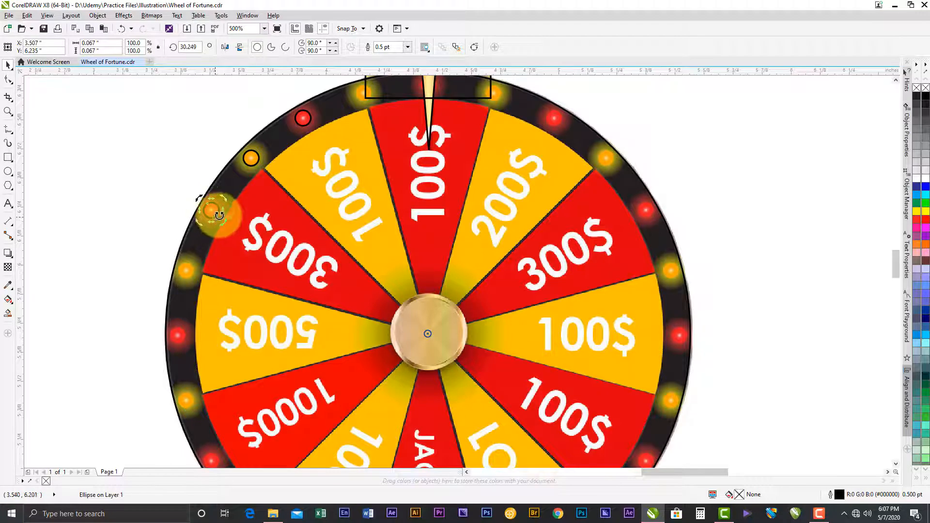
left_click(31, 17)
left_click(45, 45)
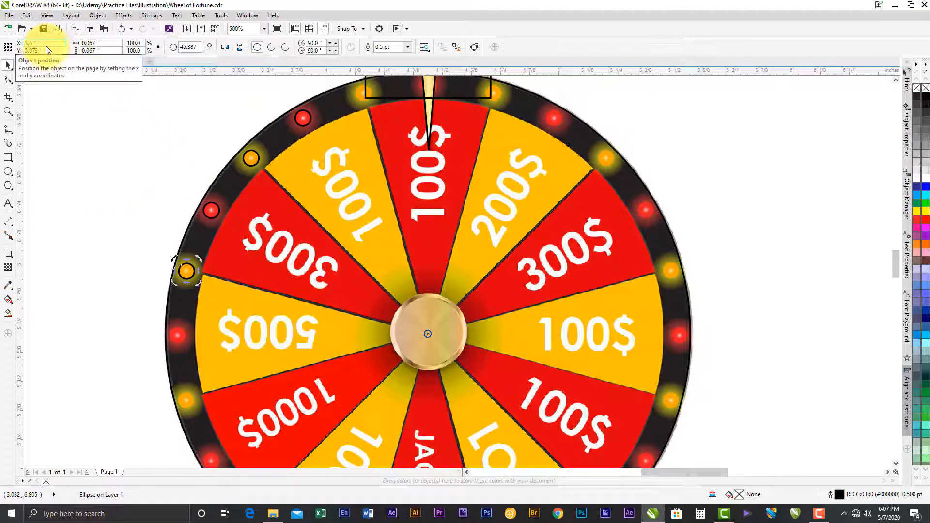
left_click(28, 16)
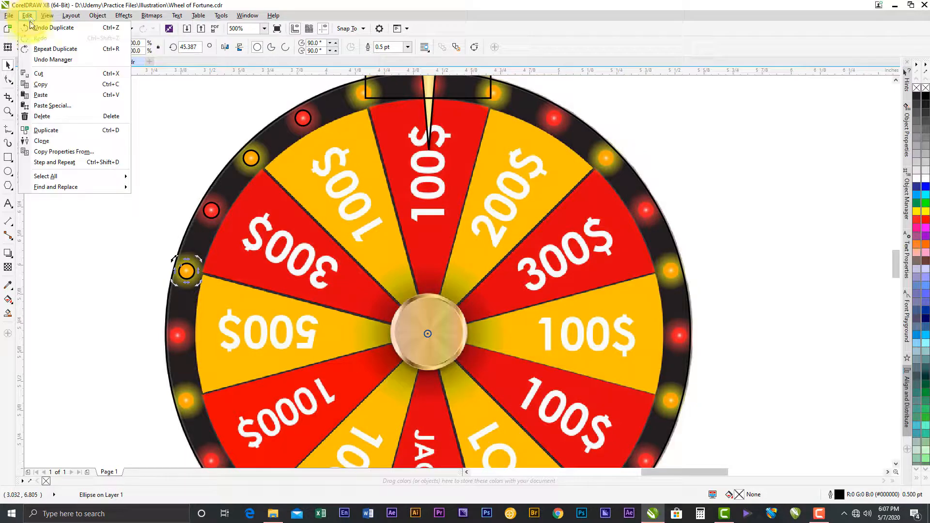
left_click(55, 49)
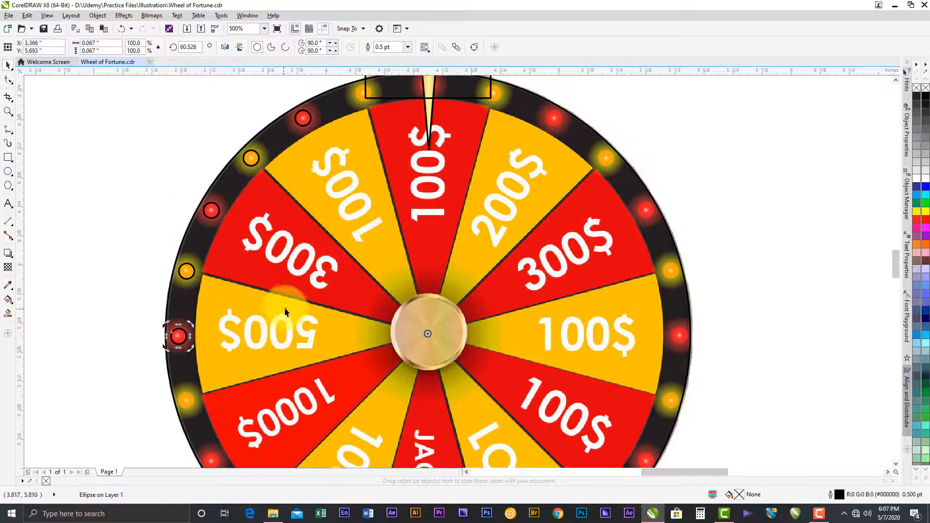
- Repeat the rotated duplicate around the rest of the rim until a circle stands by the orange light left of the pointer
key("ctrl+r")
key("ctrl+r")
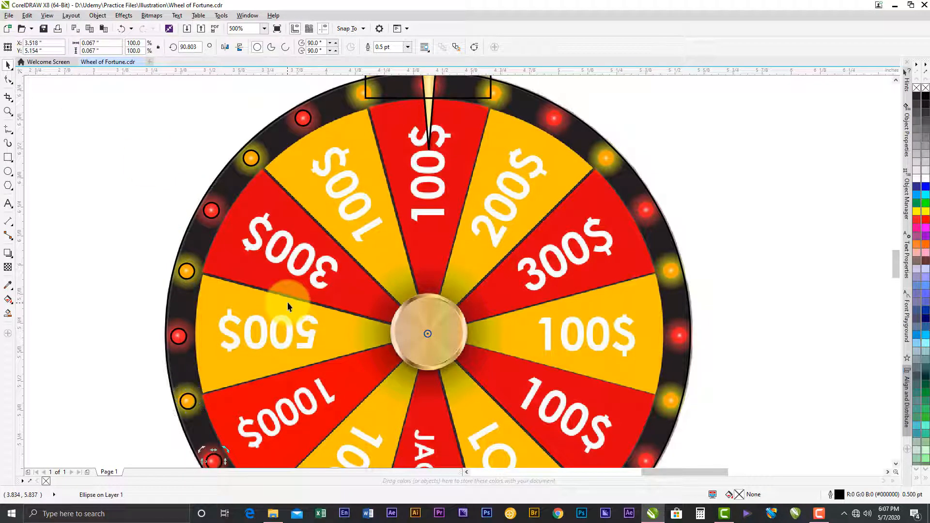
left_click_drag(489, 341, 473, 216)
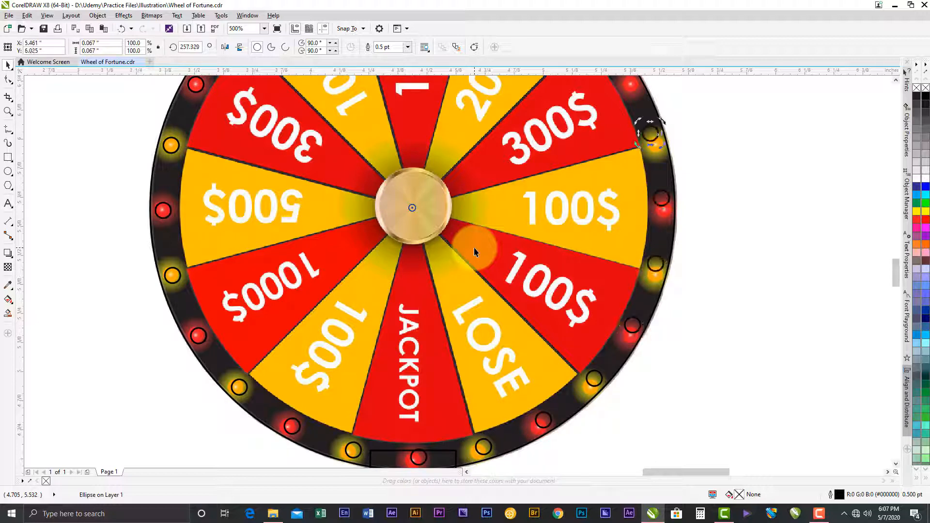
left_click_drag(530, 202, 544, 333)
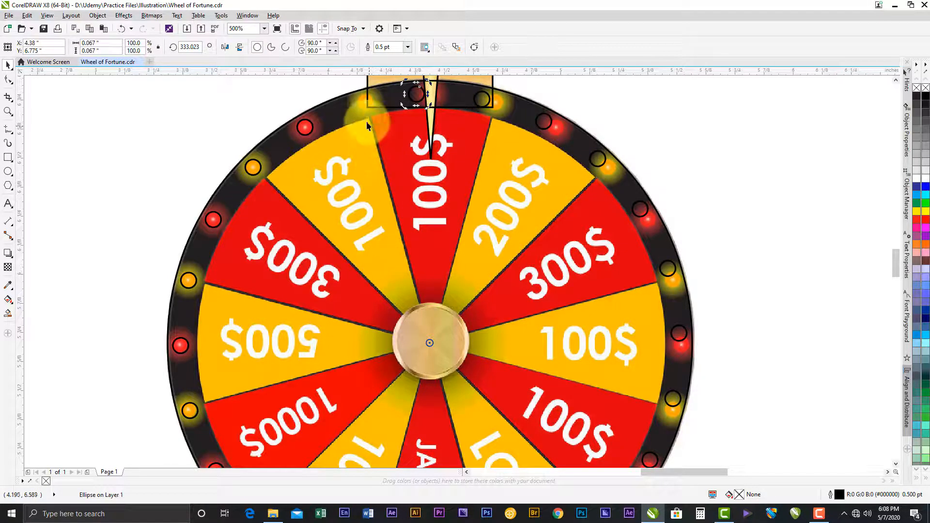
left_click(355, 102)
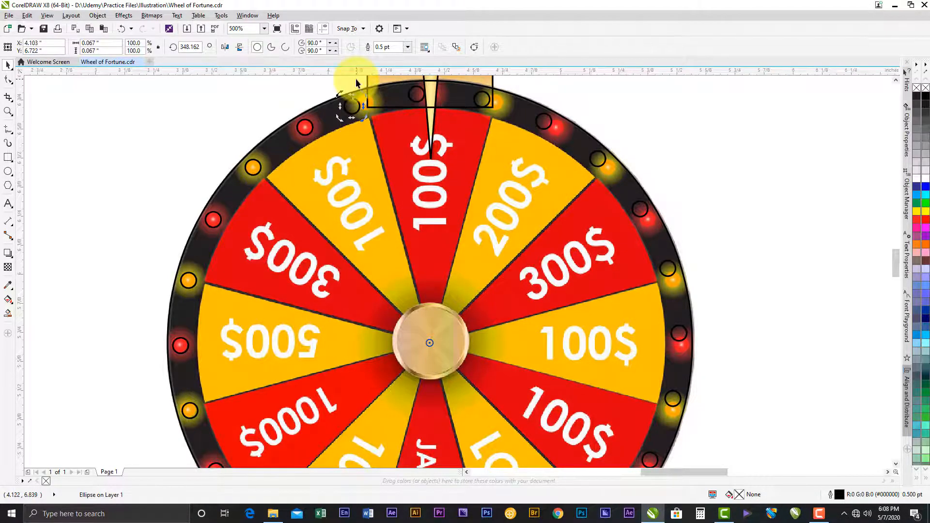
- Rotate the last two circles around the hub onto the orange light left of the pointer and the red light behind it
scroll(356, 81, "up", 5)
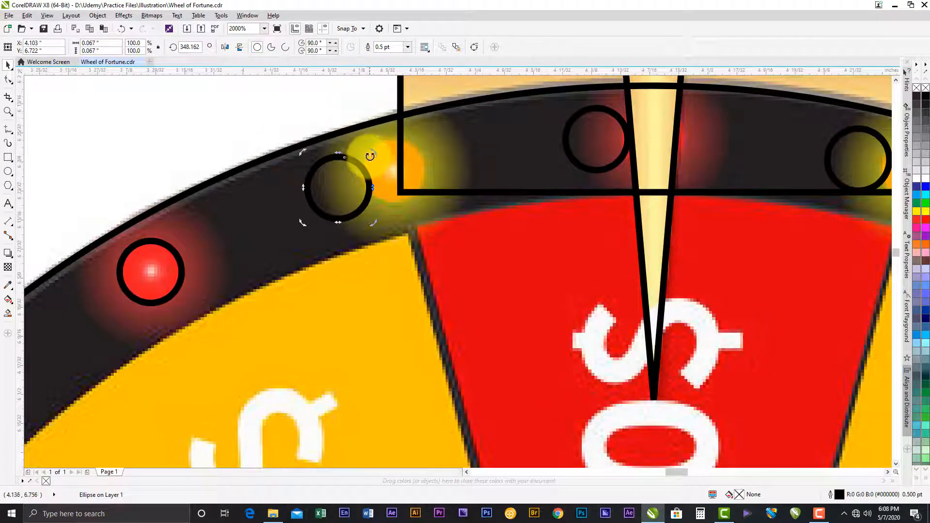
left_click_drag(374, 154, 436, 144)
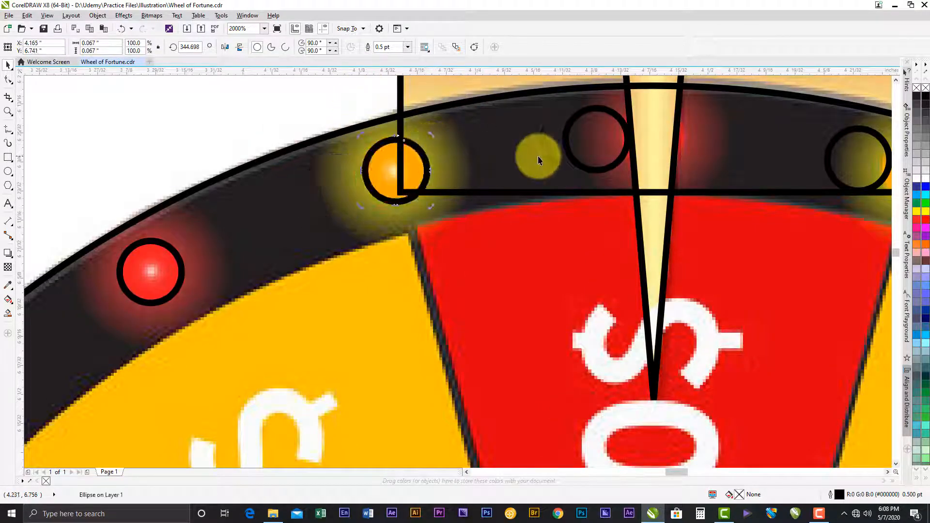
left_click(594, 112)
left_click(600, 110)
left_click_drag(634, 104, 691, 106)
left_click_drag(736, 154, 264, 103)
left_click_drag(390, 118, 350, 193)
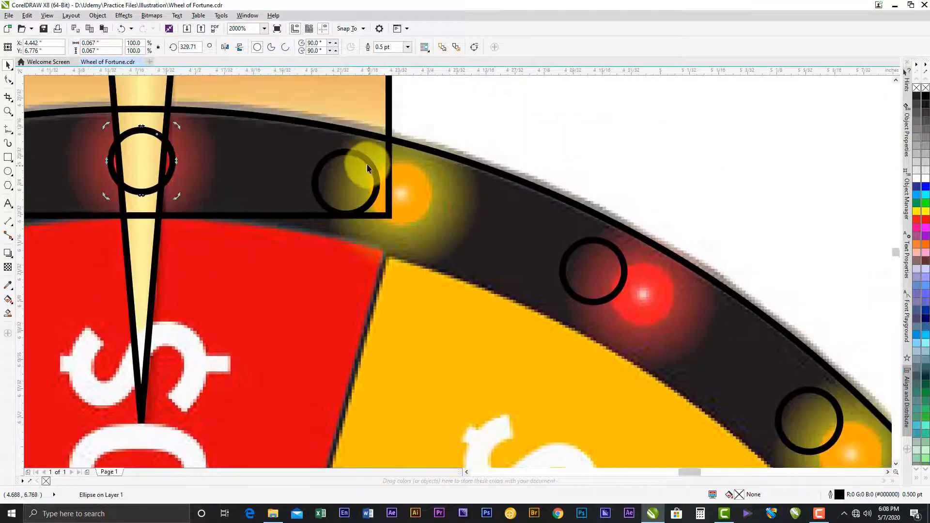
- Rotate the first two circles right of the pointer onto their orange and red lights
left_click_drag(367, 160, 438, 163)
left_click_drag(656, 308, 456, 163)
left_click_drag(420, 115, 516, 155)
scroll(405, 158, "down", 1)
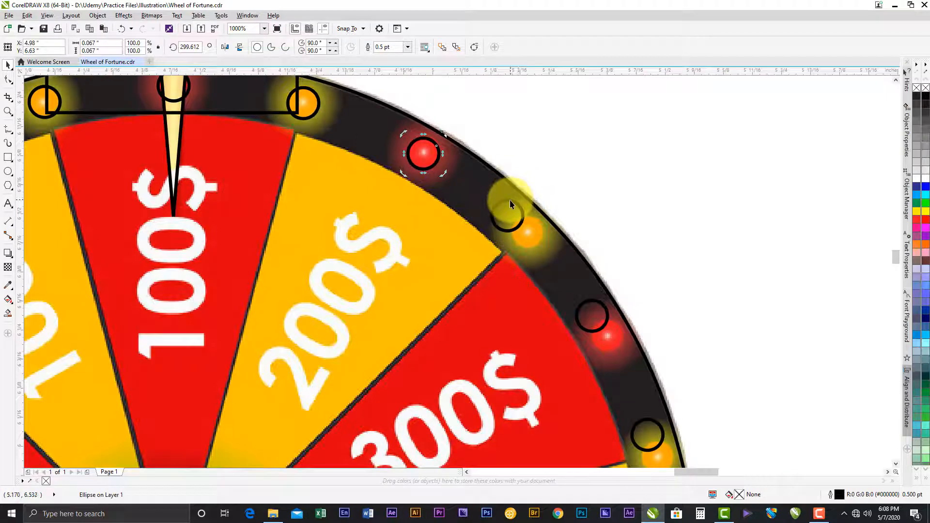
- Rotate the circles onto the orange light between 200$ and 300$ and the red light beside the right 300$ segment
left_click(519, 210)
left_click_drag(524, 210, 543, 254)
left_click_drag(581, 295, 488, 221)
scroll(479, 202, "up", 1)
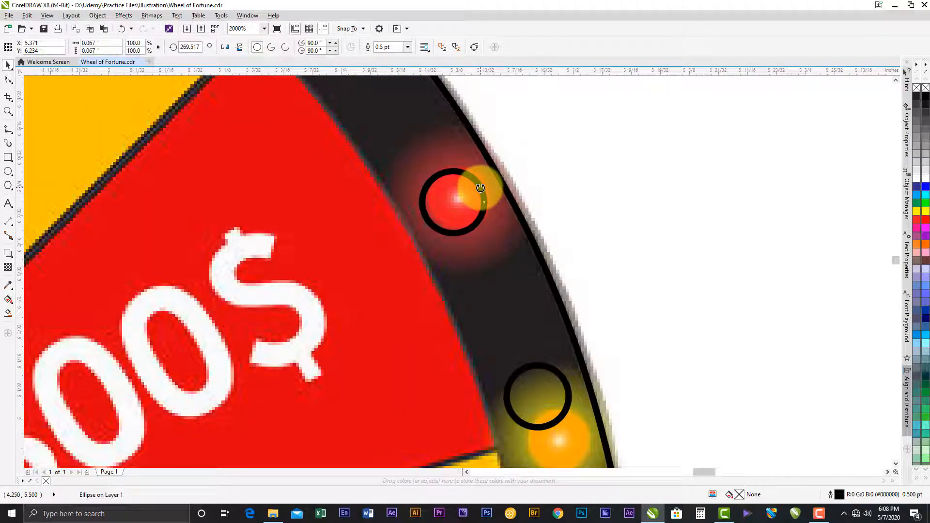
left_click_drag(480, 188, 485, 184)
- Rotate the circle between the right 300$ and 100$ segments towards its orange light and move it to centre it there
scroll(455, 184, "down", 1)
left_click(502, 289)
left_click(502, 290)
scroll(510, 336, "up", 1)
left_click_drag(517, 275, 533, 324)
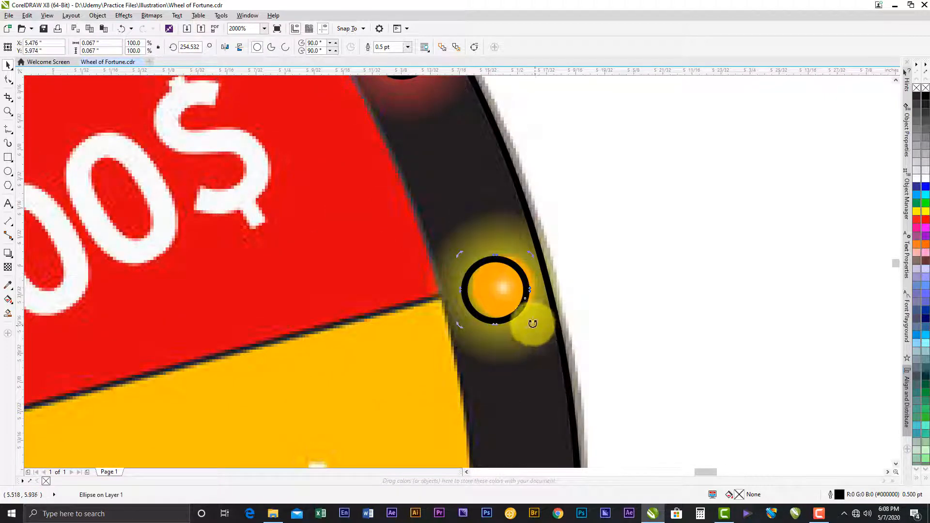
left_click(514, 281)
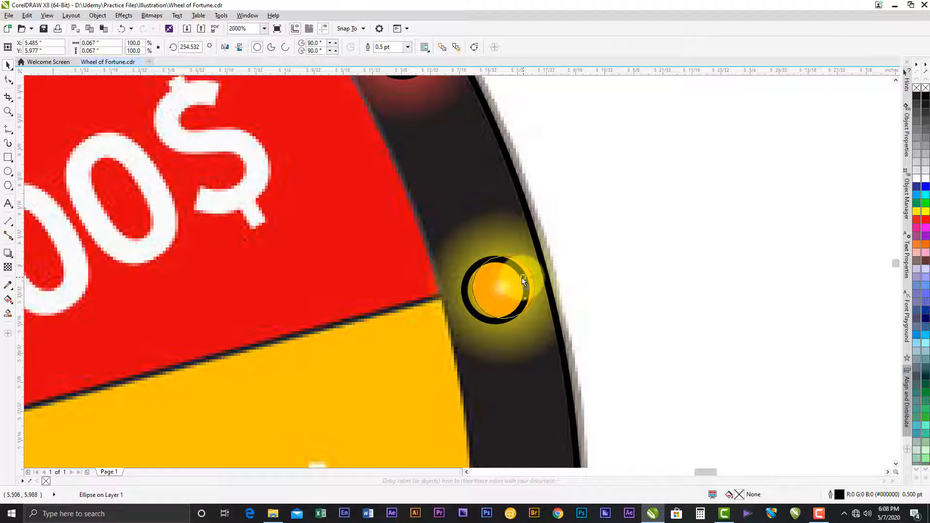
- Rotate the circle at the wheel's far right onto the red light beside 100$ and nudge it to the light's centre
scroll(513, 276, "down", 3)
scroll(521, 347, "up", 1)
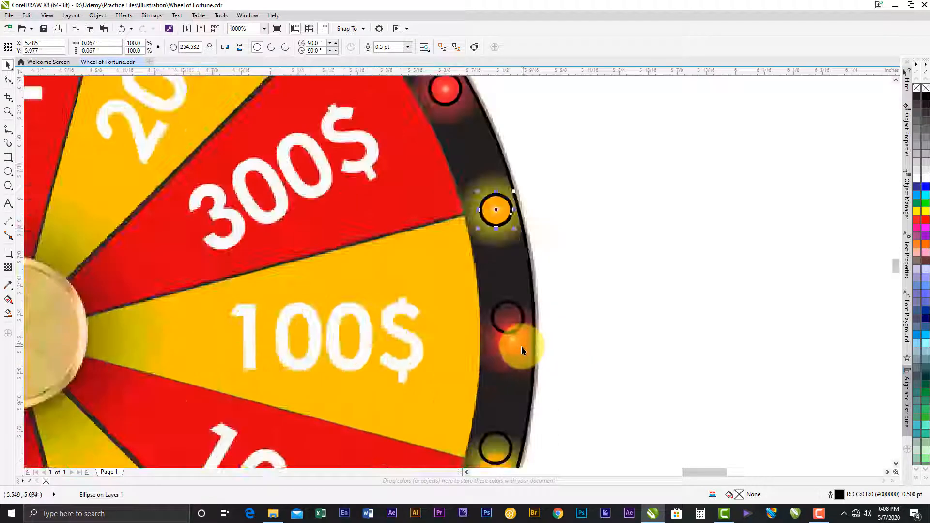
scroll(521, 347, "up", 1)
left_click(512, 273)
left_click(511, 277)
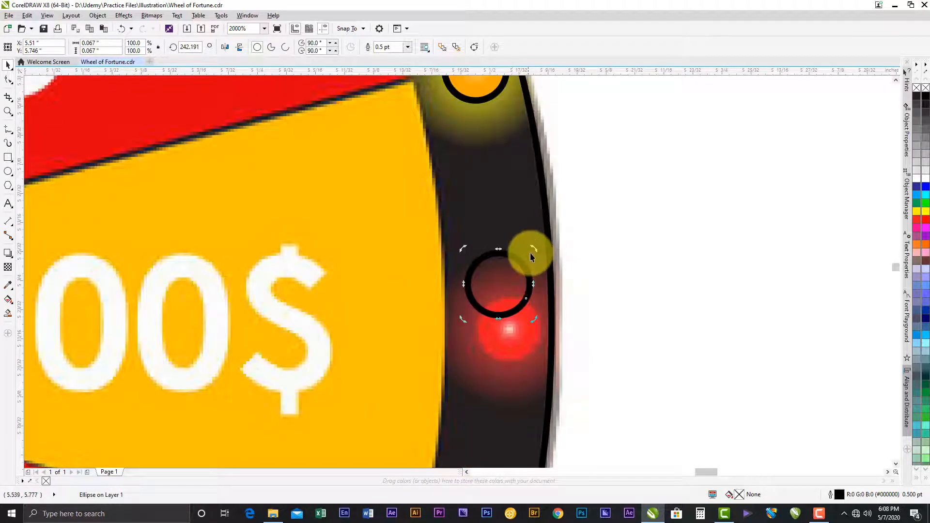
left_click_drag(532, 249, 533, 321)
left_click(518, 323)
scroll(532, 321, "down", 2)
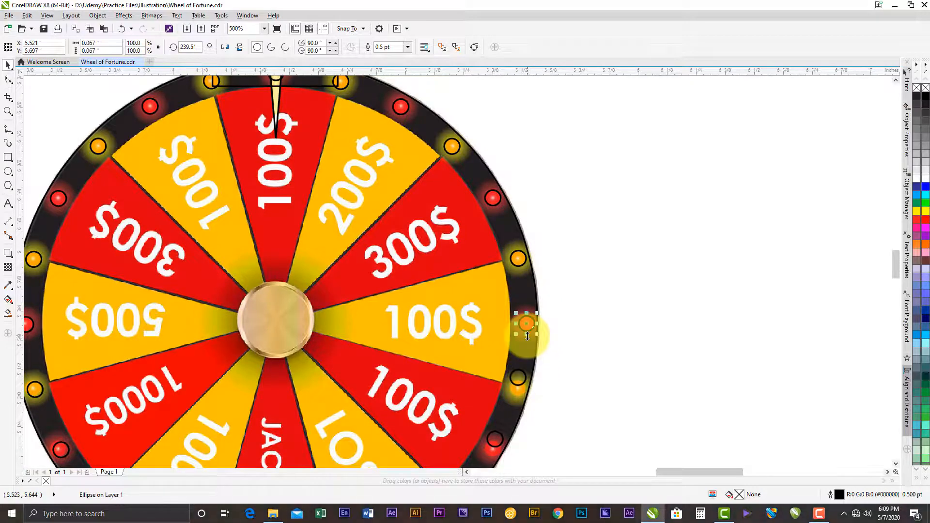
- Rotate and centre the circle on the orange light between the two 100$ segments at the wheel's right
left_click_drag(527, 342, 604, 282)
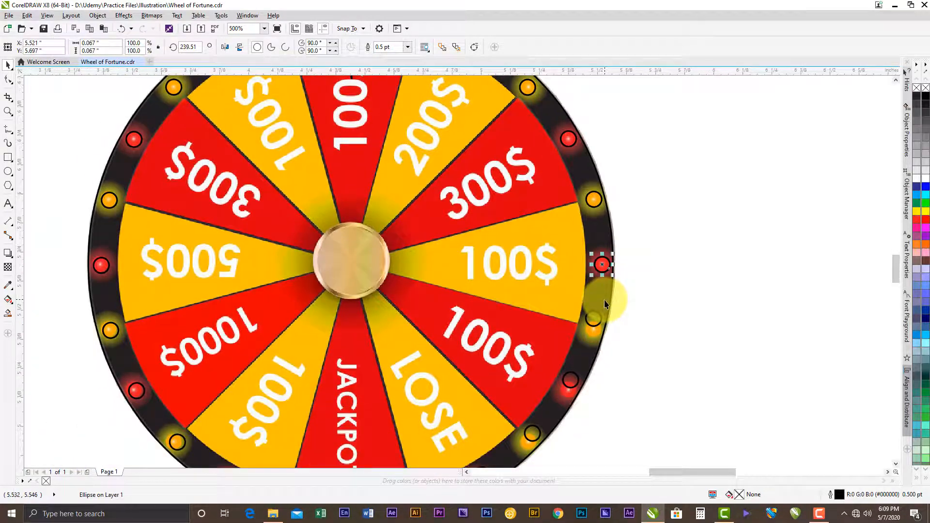
scroll(603, 305, "up", 3)
left_click(579, 268)
left_click(579, 268)
left_click_drag(597, 242, 605, 289)
left_click_drag(555, 320, 567, 323)
scroll(571, 293, "down", 2)
- Rotate the circle beside the lower right 100$ segment onto its red light and check its centring
scroll(571, 293, "down", 1)
scroll(560, 333, "up", 3)
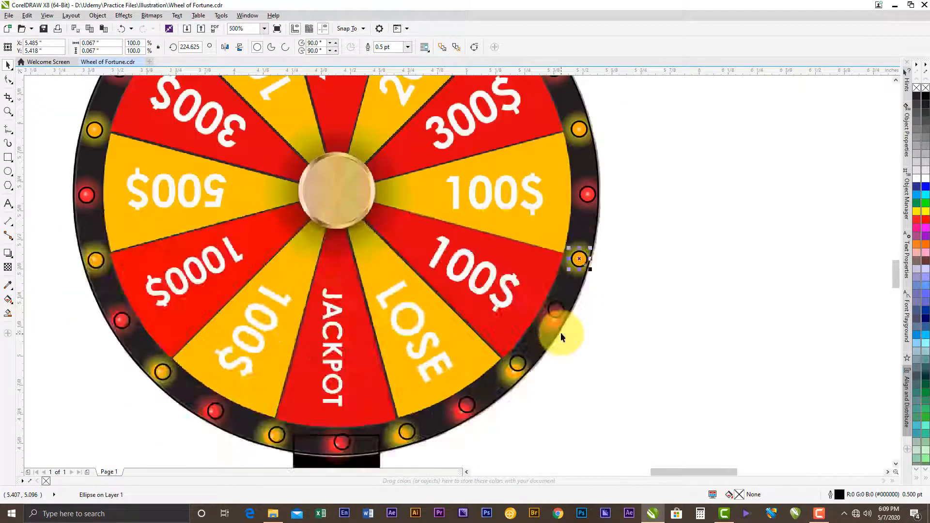
left_click(554, 288)
left_click(553, 278)
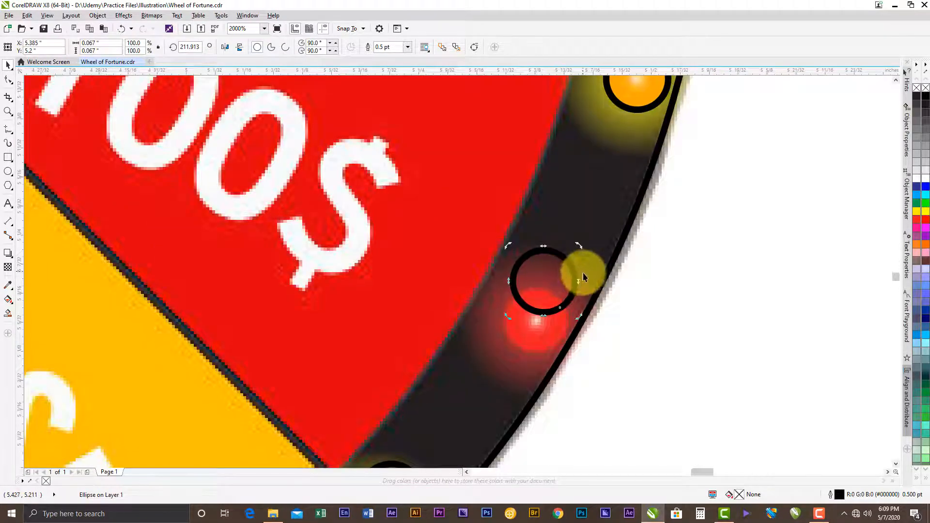
left_click_drag(580, 316, 549, 317)
scroll(555, 319, "down", 1)
scroll(547, 325, "up", 2)
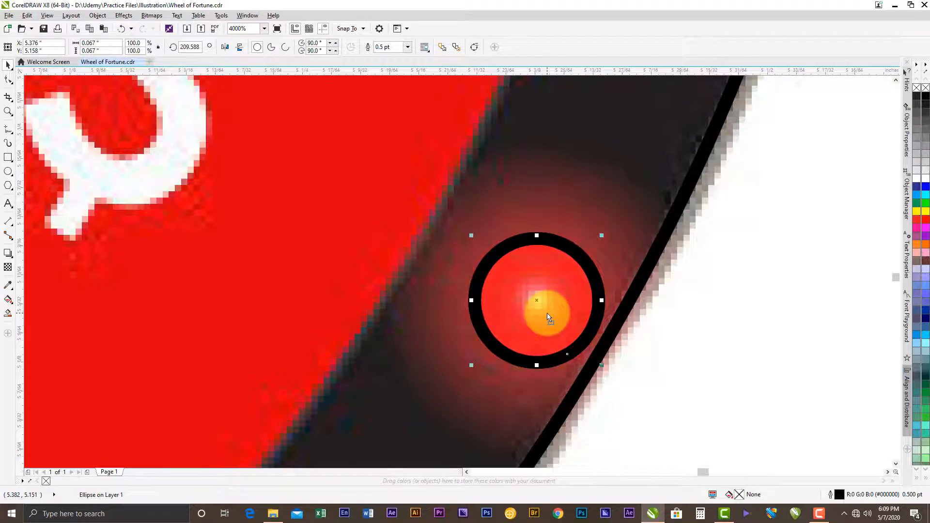
- Rotate and centre the circle on the orange light between the lower right 100$ and LOSE segments
scroll(549, 318, "down", 2)
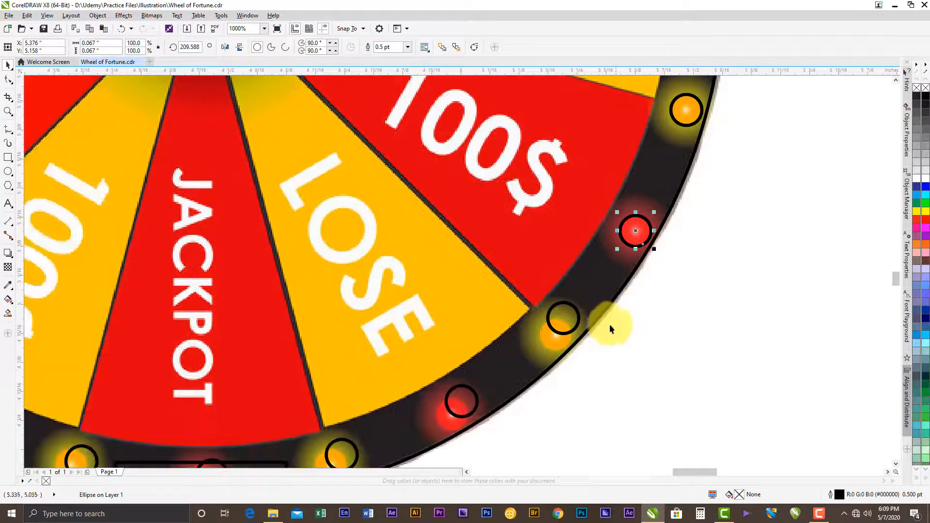
left_click(573, 327)
left_click(564, 318)
left_click_drag(545, 338, 536, 355)
scroll(536, 356, "up", 2)
left_click(587, 282)
left_click_drag(605, 273, 621, 292)
scroll(621, 290, "down", 2)
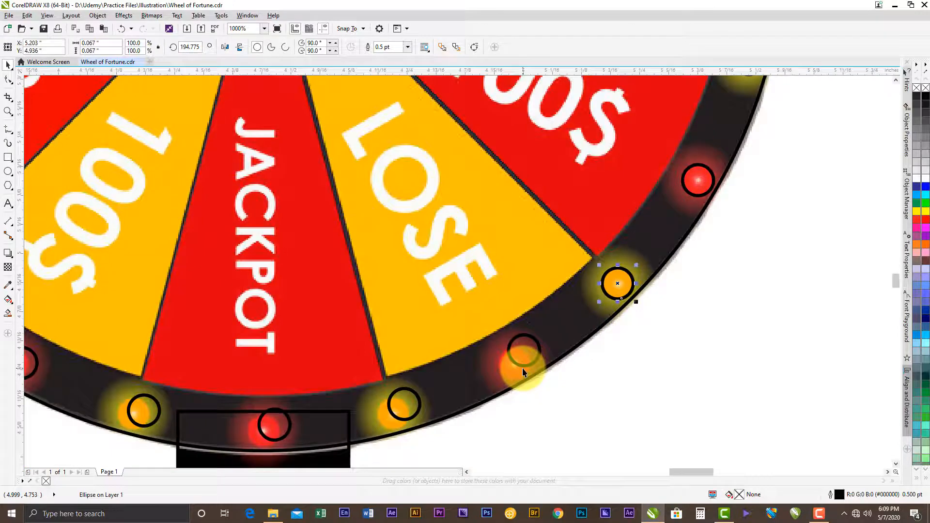
scroll(522, 369, "up", 1)
left_click(528, 362)
left_click(552, 333)
left_click_drag(562, 297, 550, 319)
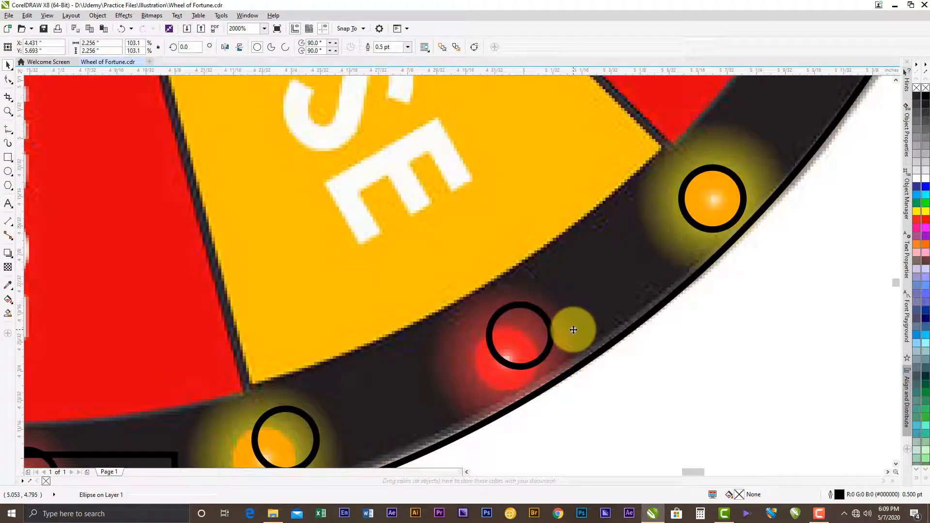
key("ctrl+z")
key("ctrl+z")
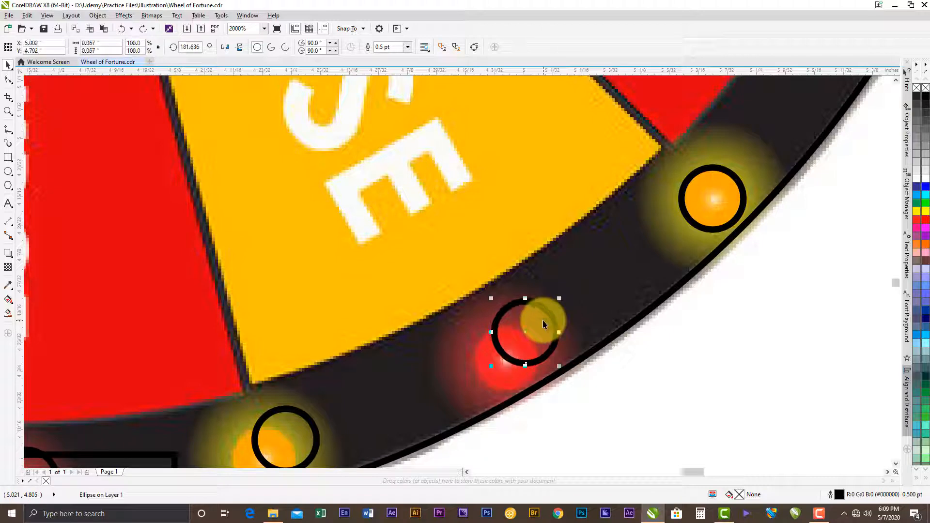
- Rotate the circles onto the red light beside LOSE and the orange light between LOSE and JACKPOT, centring each one
left_click(548, 313)
left_click_drag(560, 293, 508, 350)
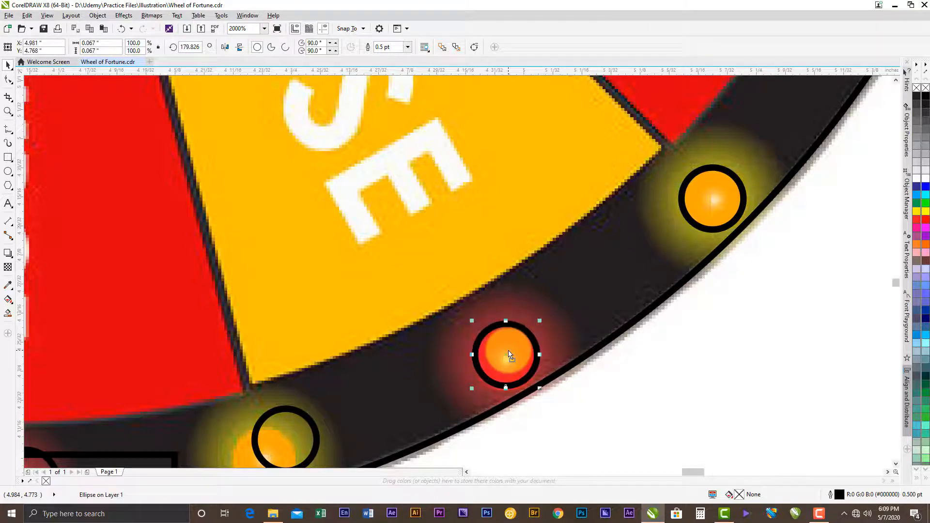
scroll(508, 351, "down", 4)
scroll(473, 372, "up", 2)
left_click(459, 364)
left_click(469, 355)
left_click_drag(478, 342, 452, 359)
scroll(452, 378, "up", 2)
left_click(446, 359)
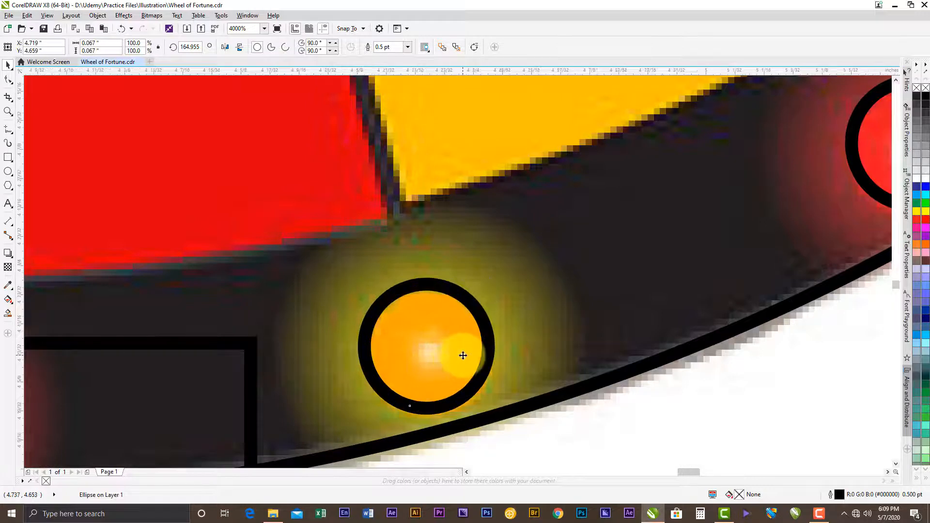
- Rotate the circle below JACKPOT towards the red light above the stand and move it to the light's centre
scroll(463, 355, "down", 2)
scroll(329, 372, "up", 1)
left_click(344, 359)
left_click(347, 361)
left_click_drag(374, 390, 355, 400)
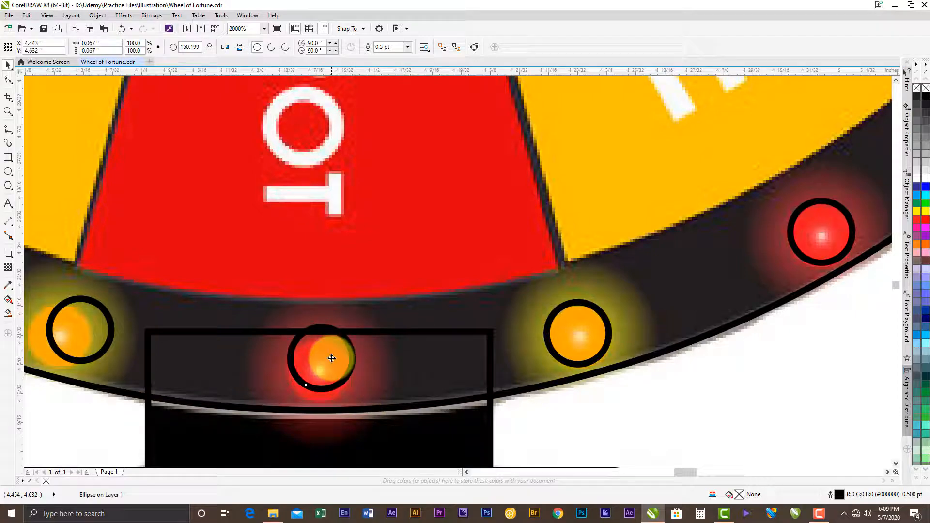
left_click(329, 368)
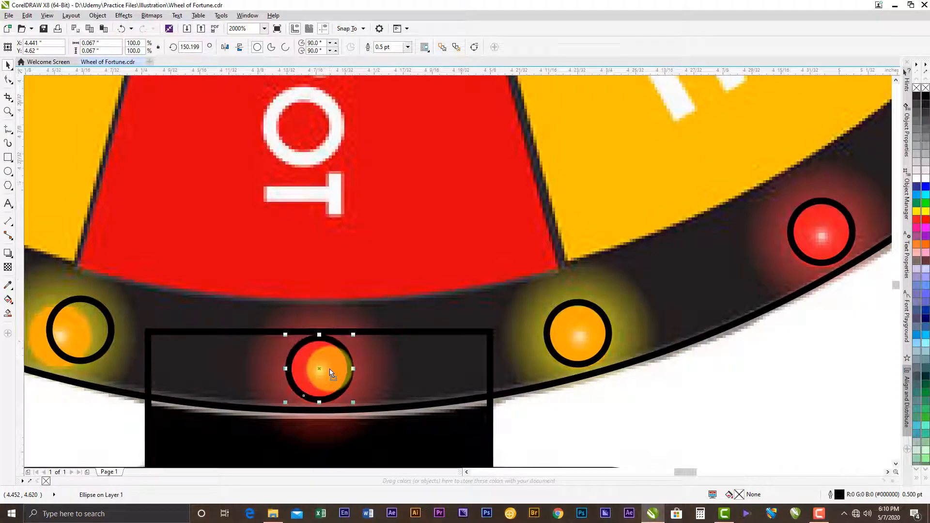
- Rotate the circle between the lower left 100$ and JACKPOT segments onto its orange light and centre it
scroll(402, 371, "down", 2)
scroll(402, 371, "down", 2)
scroll(361, 371, "up", 4)
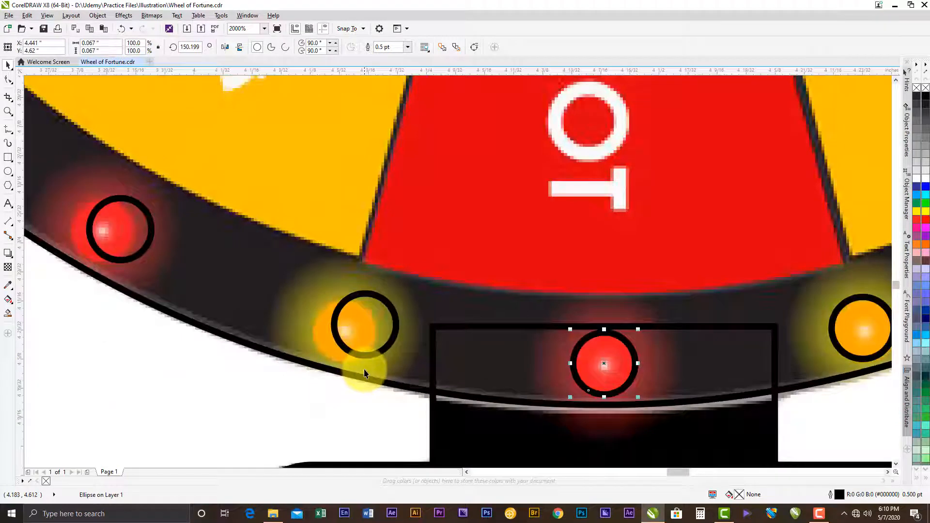
left_click(376, 332)
left_click(395, 324)
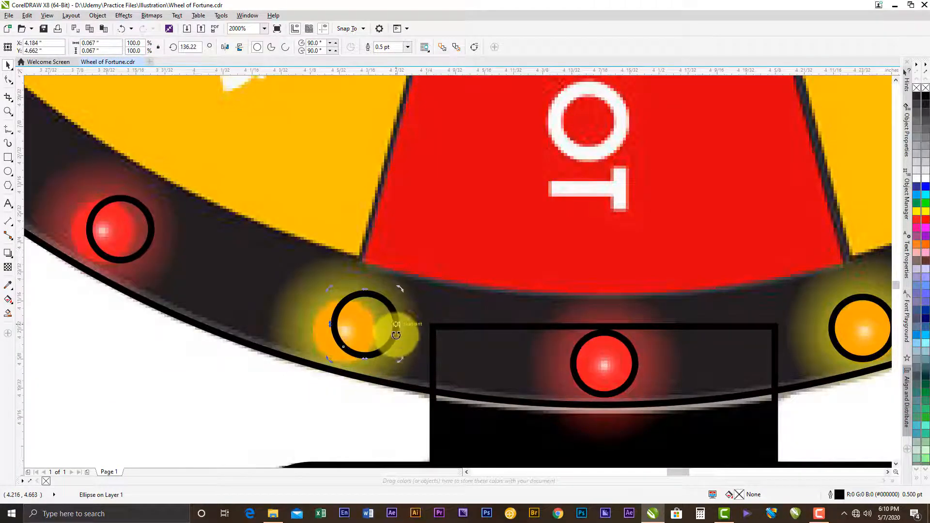
left_click_drag(398, 357, 379, 363)
left_click_drag(359, 317, 356, 327)
scroll(357, 323, "down", 1)
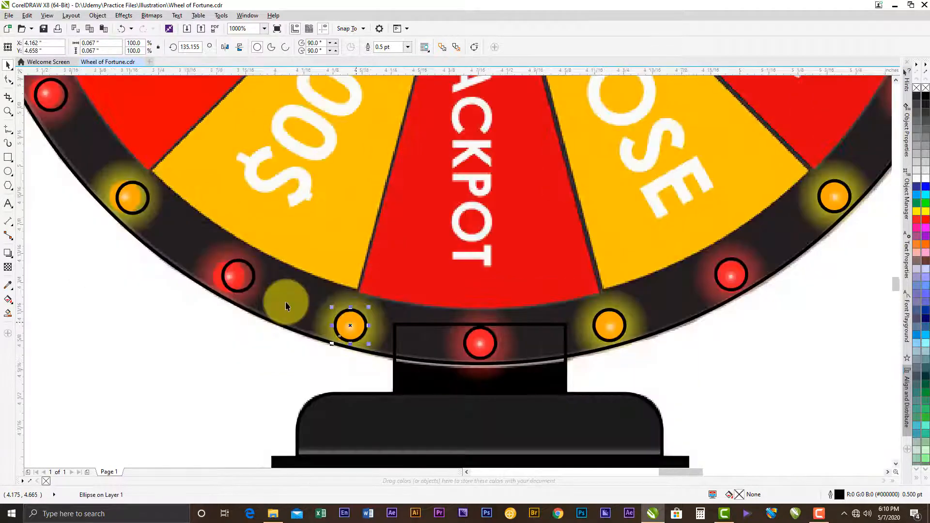
- Rotate the circle beside the lower left 100$ segment onto its red light and check its centring
left_click_drag(231, 247, 313, 327)
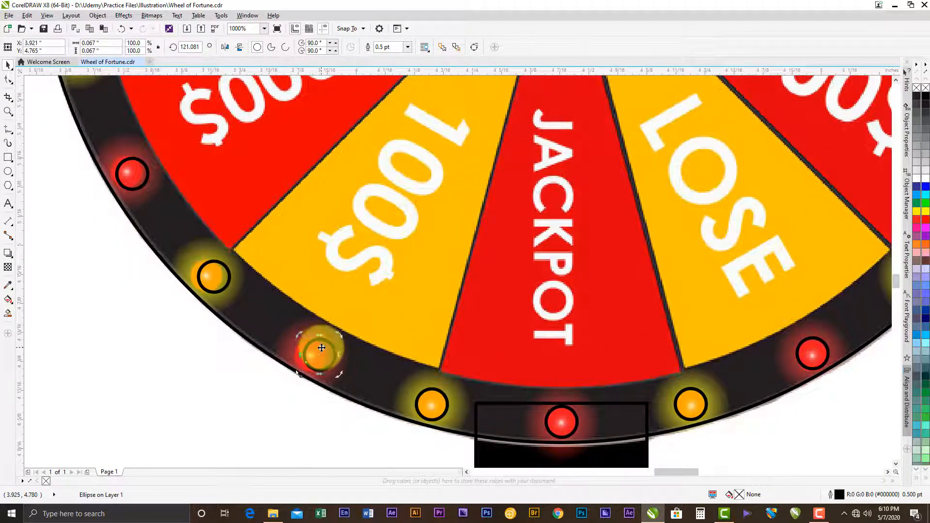
scroll(308, 362, "up", 2)
left_click_drag(421, 393, 390, 395)
scroll(391, 395, "down", 1)
left_click(386, 366)
left_click_drag(377, 359, 372, 364)
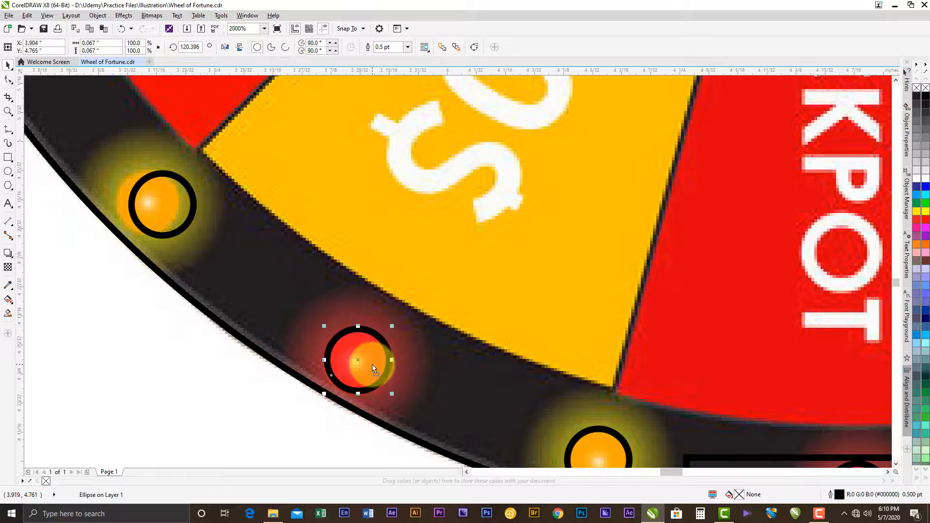
- Rotate the circle between the lower left 100$ and 1000$ segments onto its orange light
scroll(372, 365, "down", 1)
left_click_drag(291, 278, 363, 330)
scroll(363, 341, "up", 1)
left_click(363, 341)
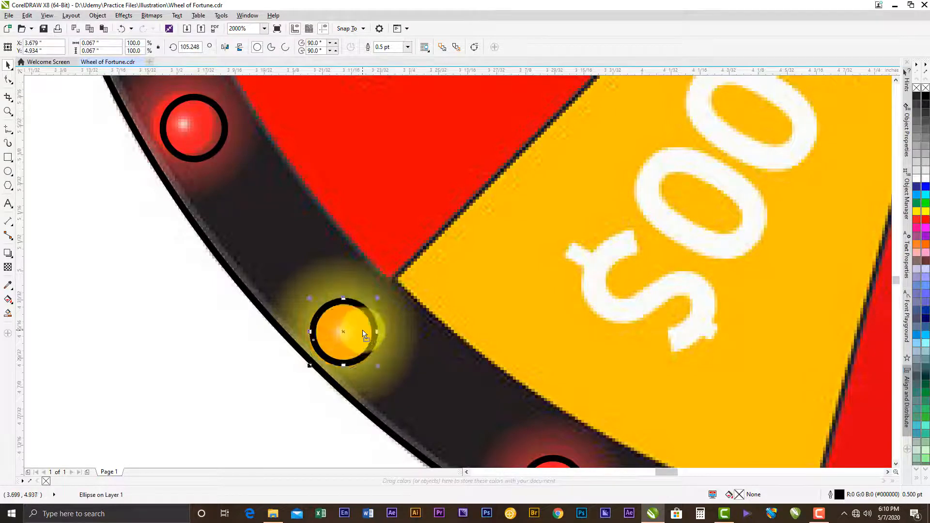
- Rotate the circle beside the 1000$ segment onto its red light and centre it
scroll(363, 330, "down", 1)
scroll(269, 191, "up", 1)
left_click(303, 258)
left_click(303, 253)
left_click_drag(326, 228, 288, 255)
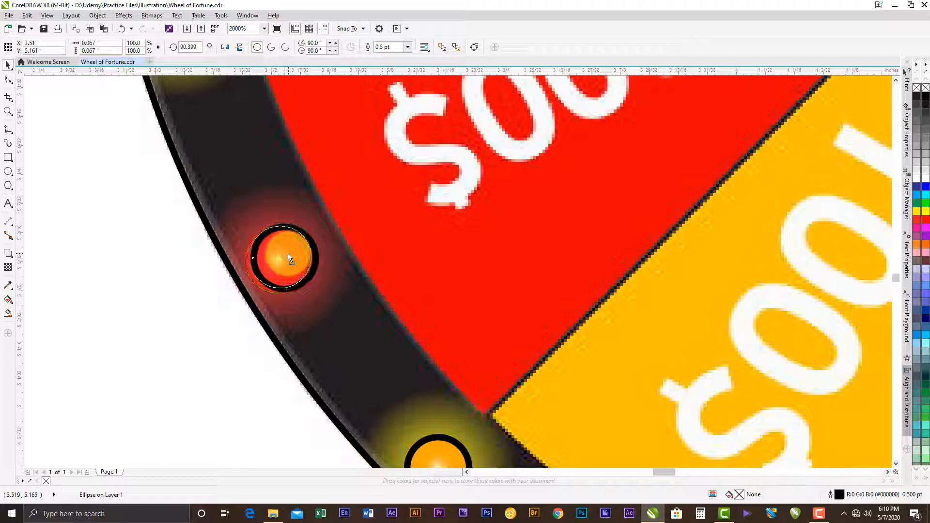
scroll(309, 313, "down", 4)
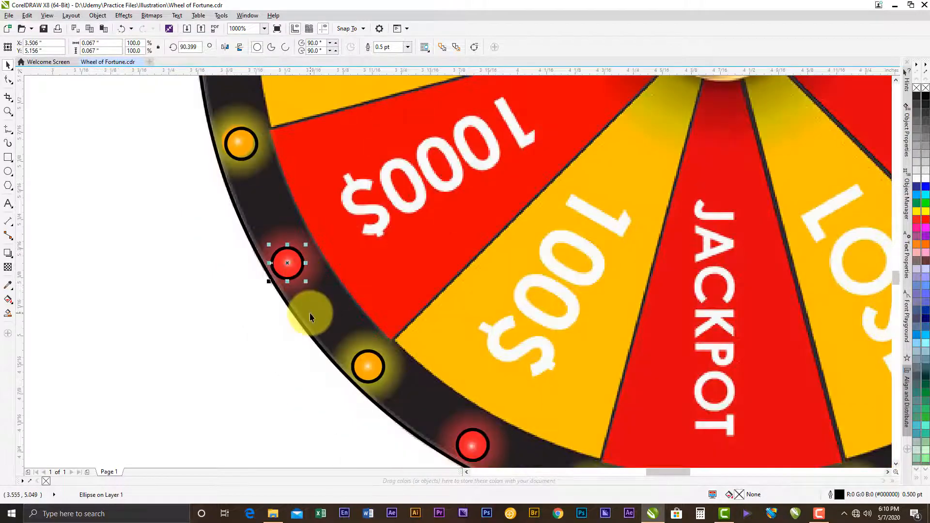
- Rotate the circle between the 1000$ and 500$ segments onto its orange light
scroll(262, 155, "up", 2)
left_click(291, 280)
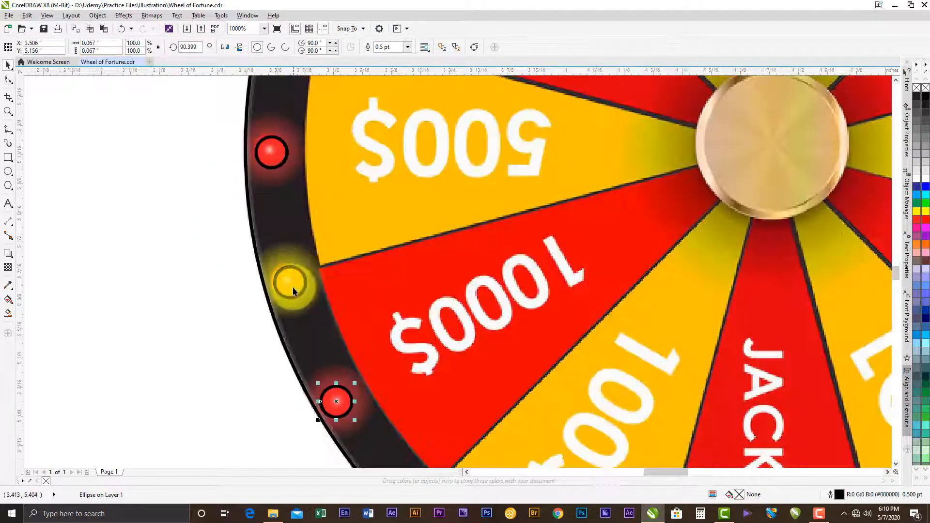
scroll(292, 278, "up", 2)
left_click_drag(297, 273, 290, 275)
scroll(324, 302, "down", 1)
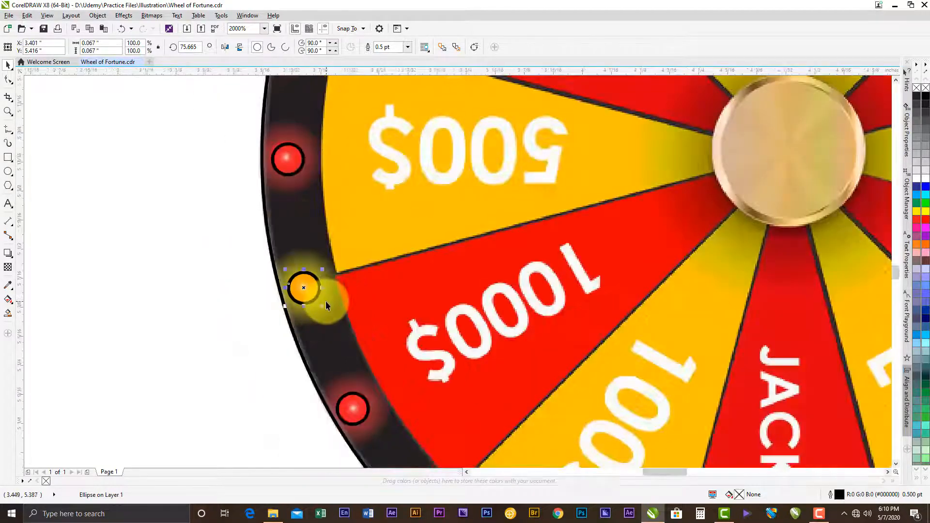
- Rotate the circles onto the red light beside 500$ and the orange light between 500$ and the left 300$ segment
scroll(288, 115, "up", 1)
left_click(279, 207)
left_click_drag(279, 197, 278, 192)
scroll(315, 235, "down", 2)
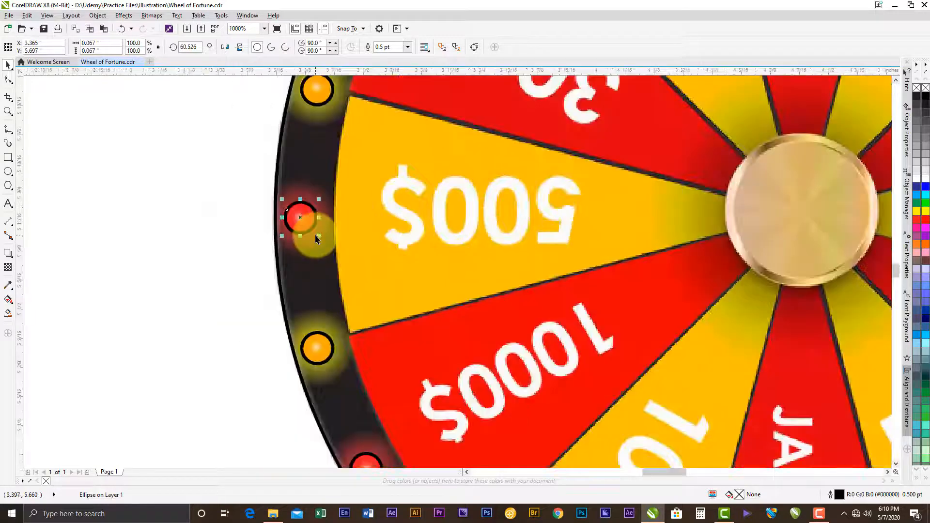
scroll(325, 134, "up", 1)
scroll(293, 198, "up", 2)
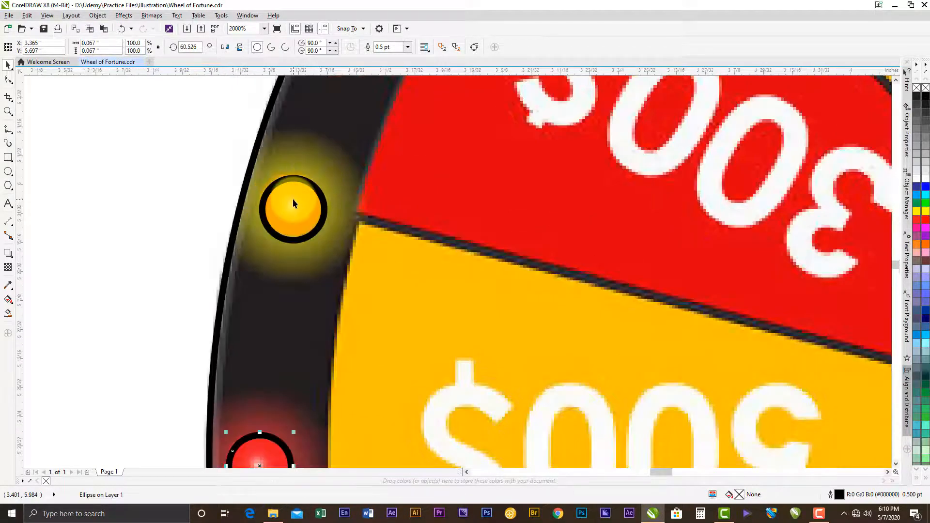
left_click_drag(284, 204, 284, 202)
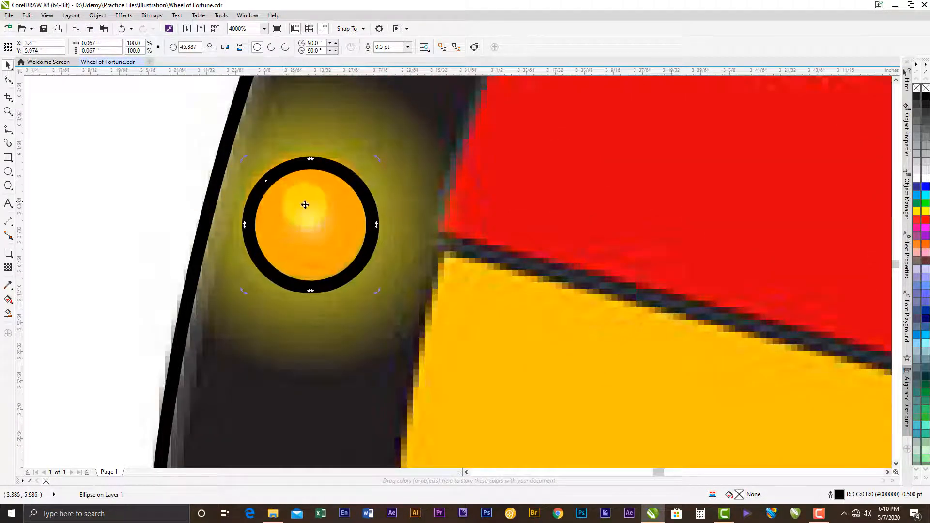
scroll(295, 243, "down", 2)
- Rotate the circle beside the left 300$ segment onto its red light and check the whole wheel
left_click(348, 116)
scroll(295, 233, "up", 2)
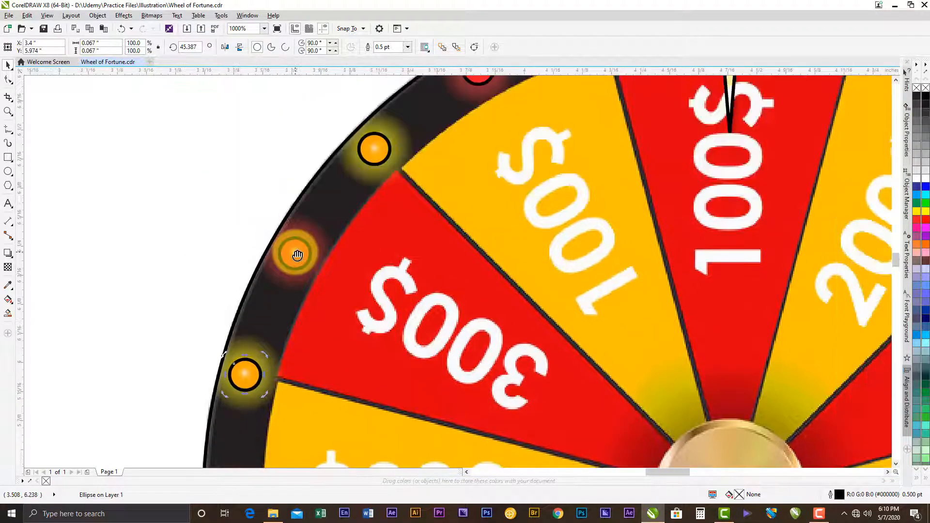
scroll(295, 233, "down", 3)
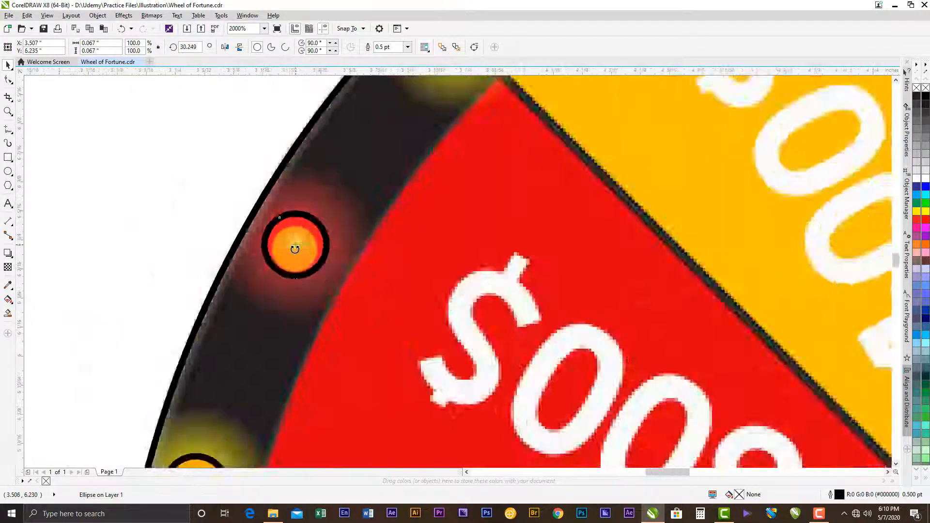
scroll(322, 203, "down", 2)
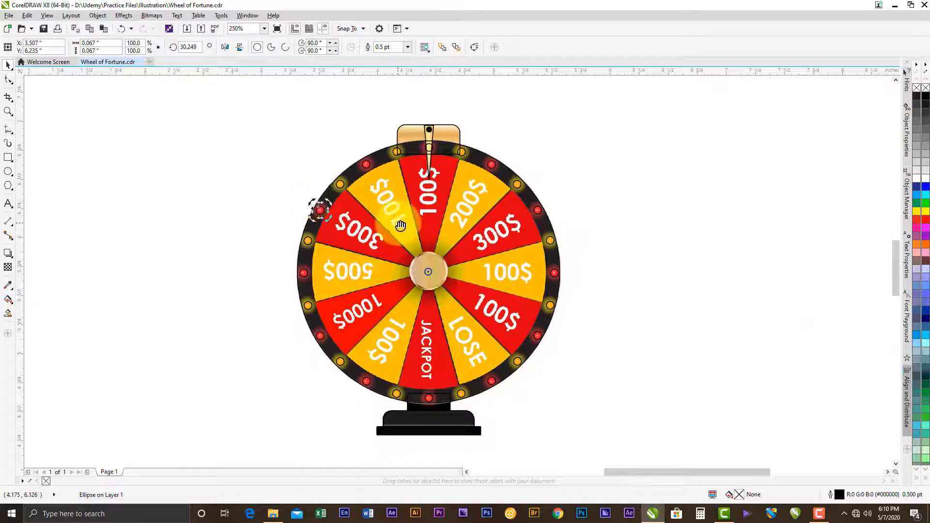
- Fill the light circle over the pointer at the top of the rim with solid red (#FF0000)
left_click(618, 226)
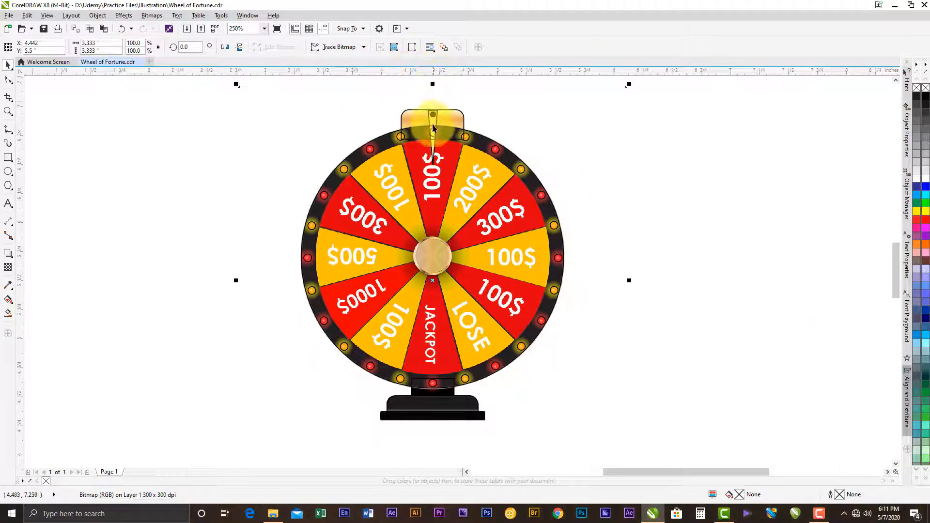
scroll(434, 135, "up", 3)
left_click_drag(435, 137, 431, 149)
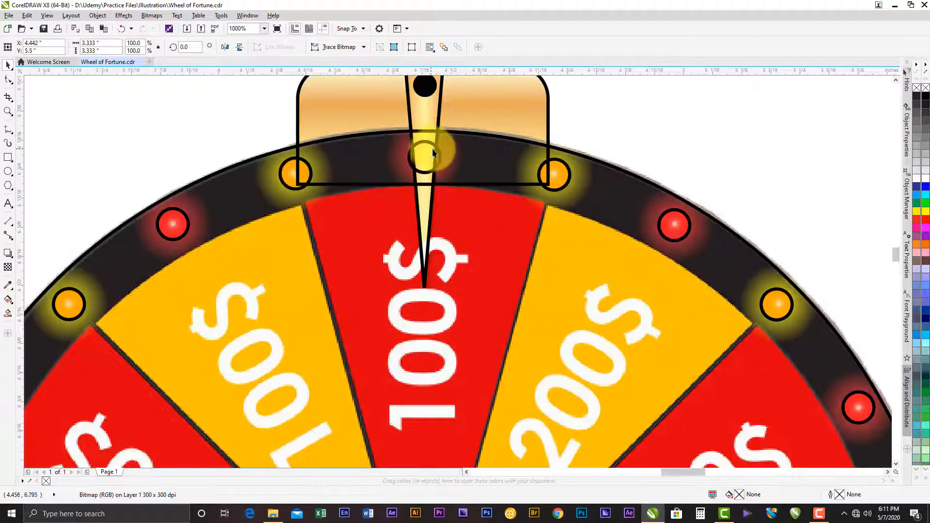
left_click(440, 163)
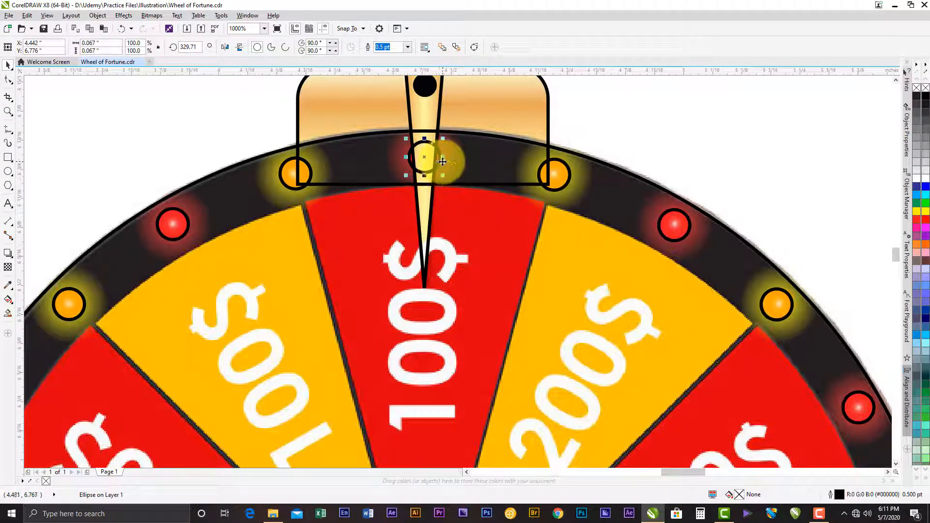
left_click(925, 219)
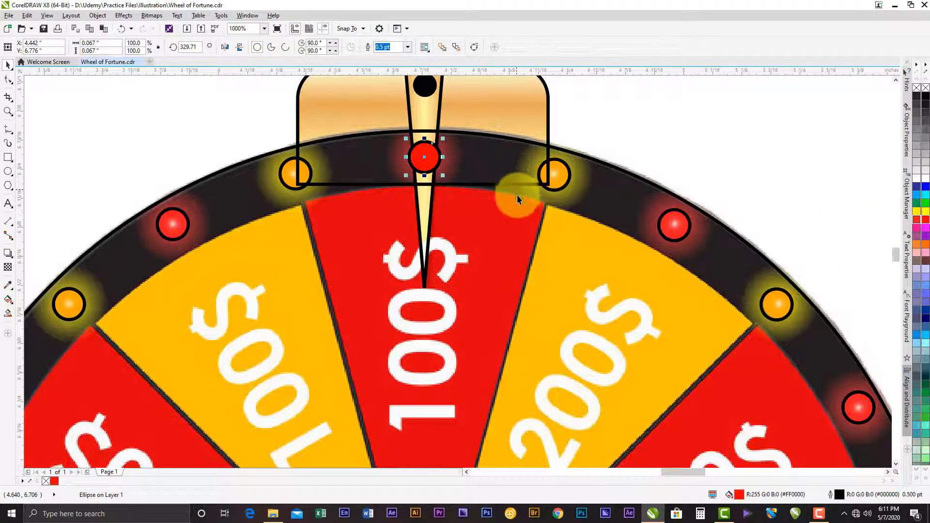
key("F11")
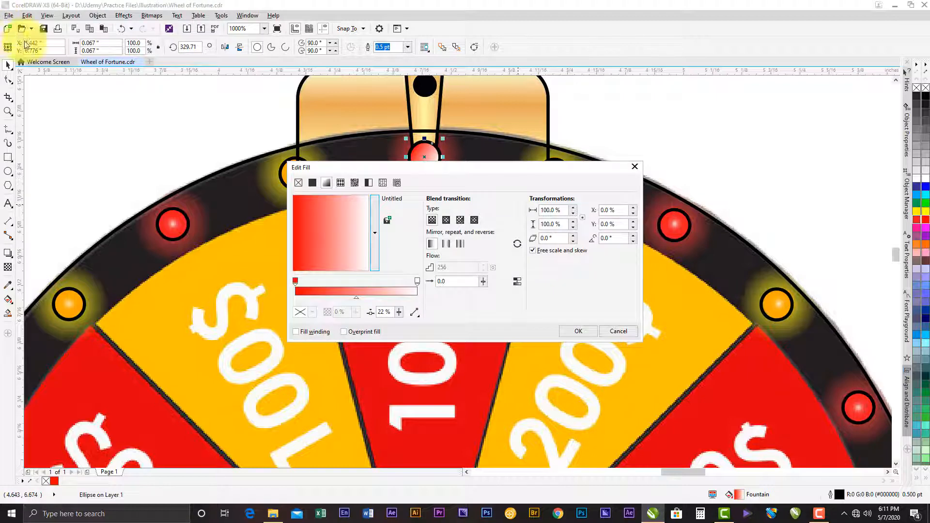
left_click_drag(367, 169, 371, 202)
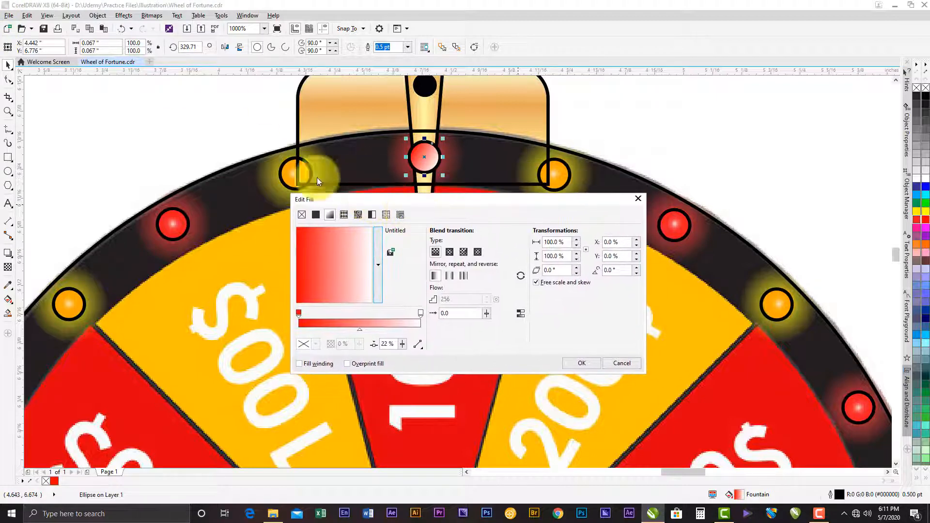
left_click(638, 198)
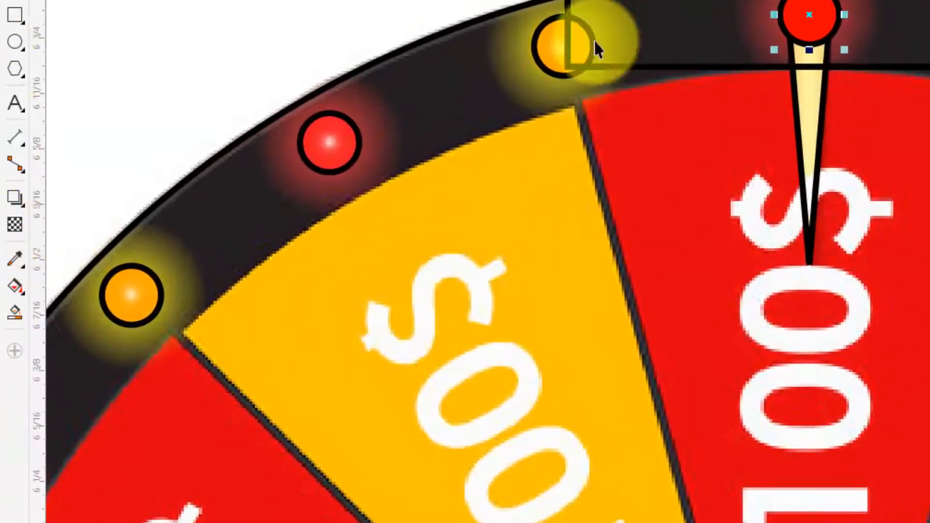
- Give the red light circle on the pointer an elliptical fountain fill from a white centre to red edges
left_click(17, 286)
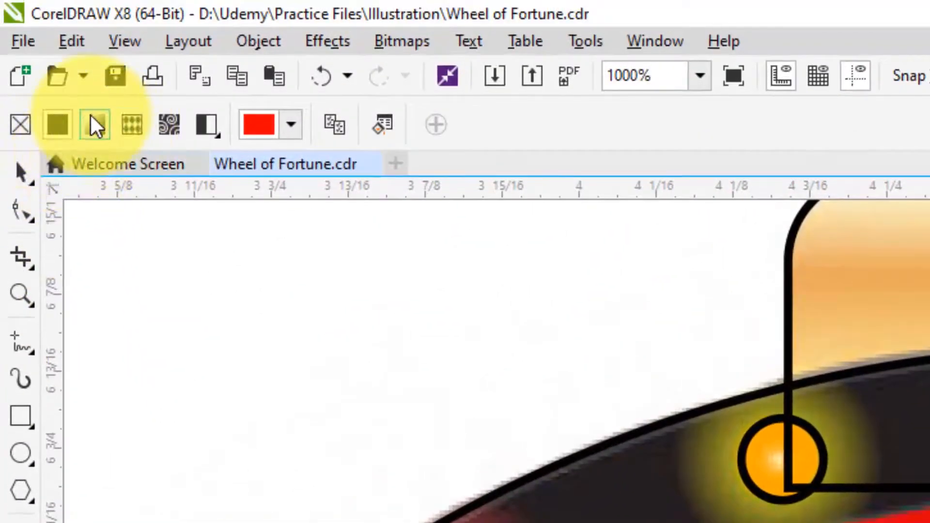
left_click(91, 128)
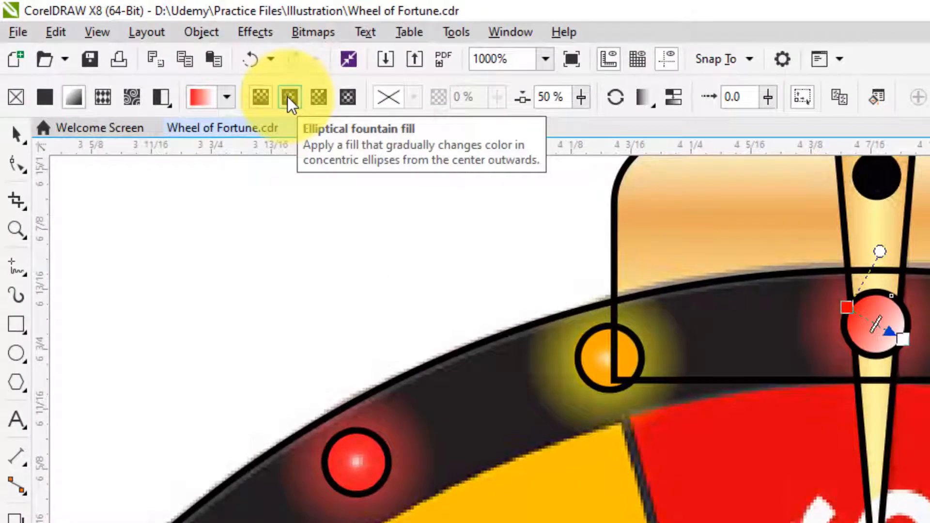
left_click(288, 96)
scroll(867, 329, "up", 2)
scroll(882, 319, "up", 1)
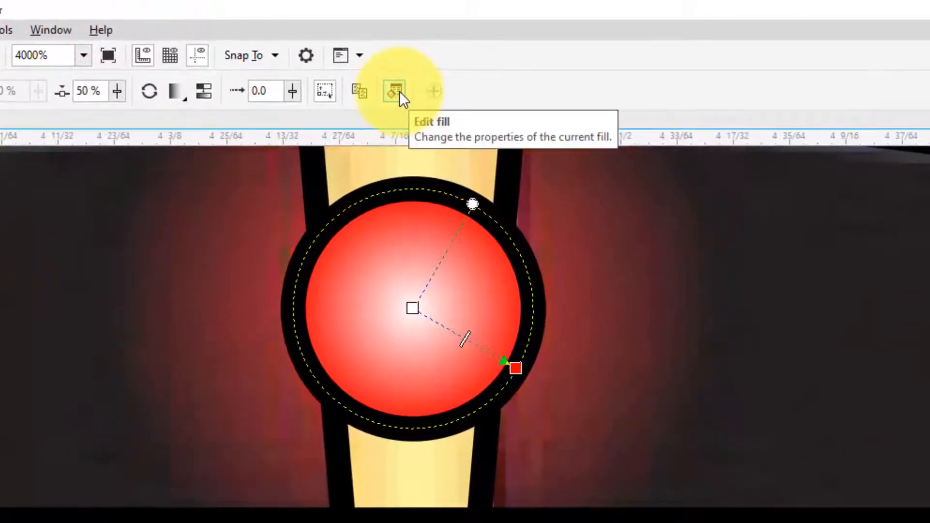
- Edit the light's fountain fill, scaling its width and height to 31% for a small white highlight, and apply it
left_click(395, 91)
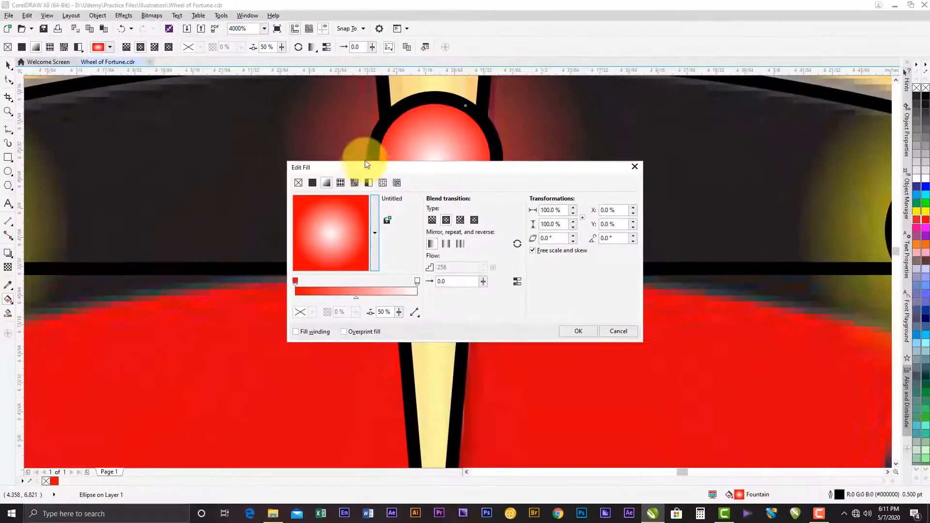
left_click_drag(330, 225, 202, 309)
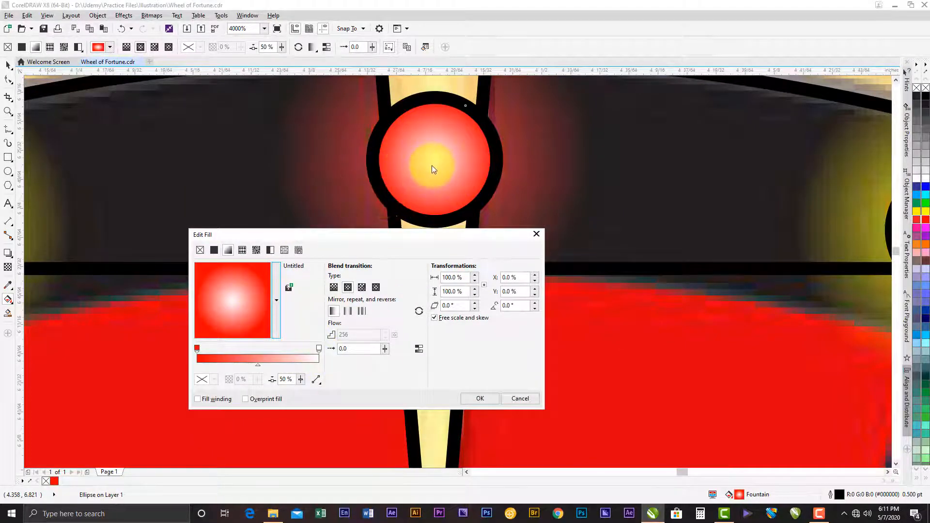
left_click(318, 349)
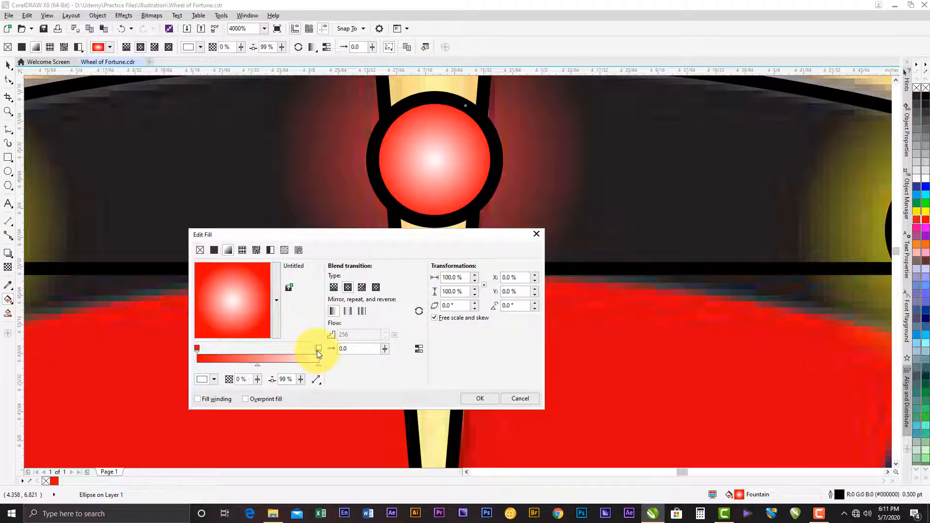
double_click(317, 351)
double_click(316, 348)
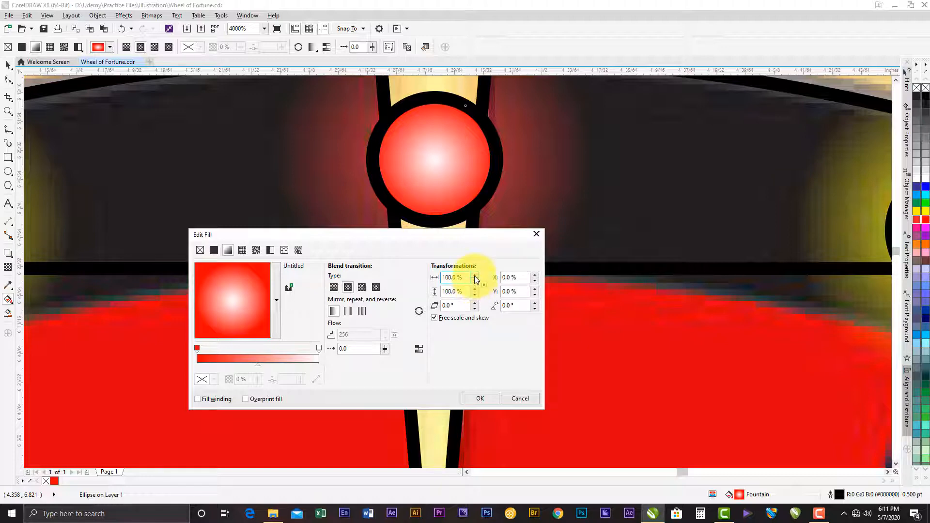
left_click_drag(474, 280, 475, 292)
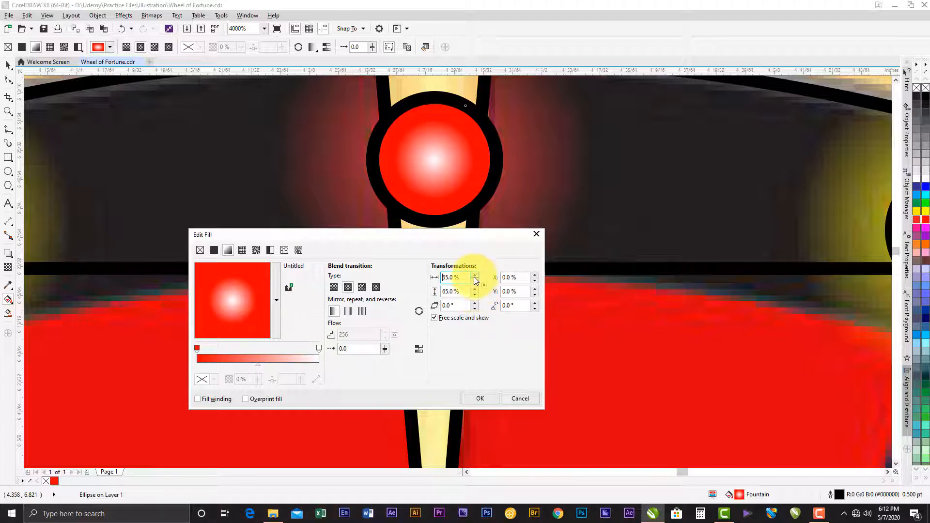
left_click_drag(475, 291, 475, 292)
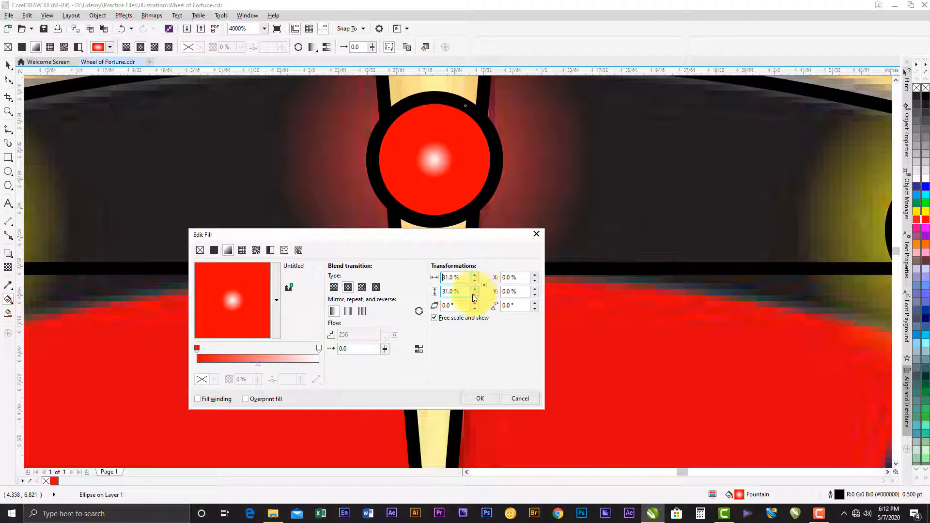
left_click(479, 397)
scroll(474, 311, "down", 4)
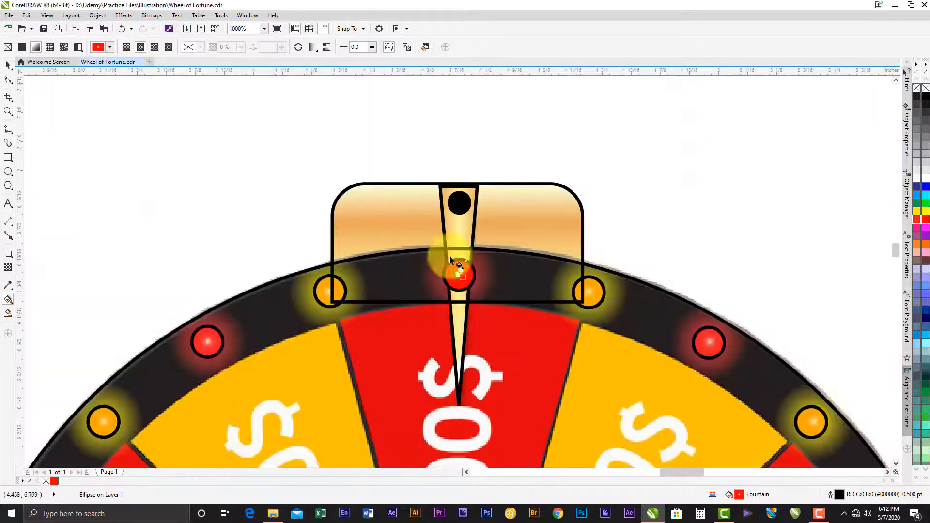
- Select the red light circle on the pointer and examine its white highlight up close
left_click(9, 67)
left_click(278, 186)
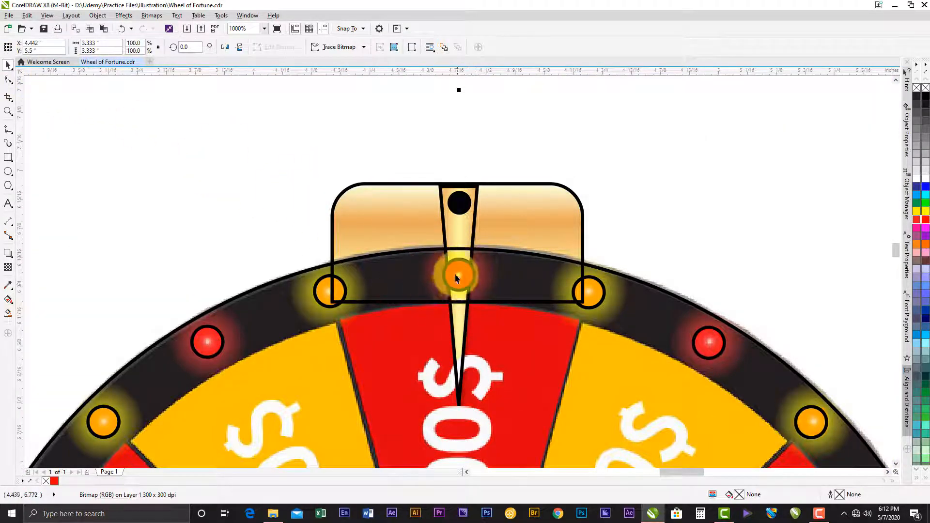
scroll(455, 273, "up", 2)
left_click(459, 276)
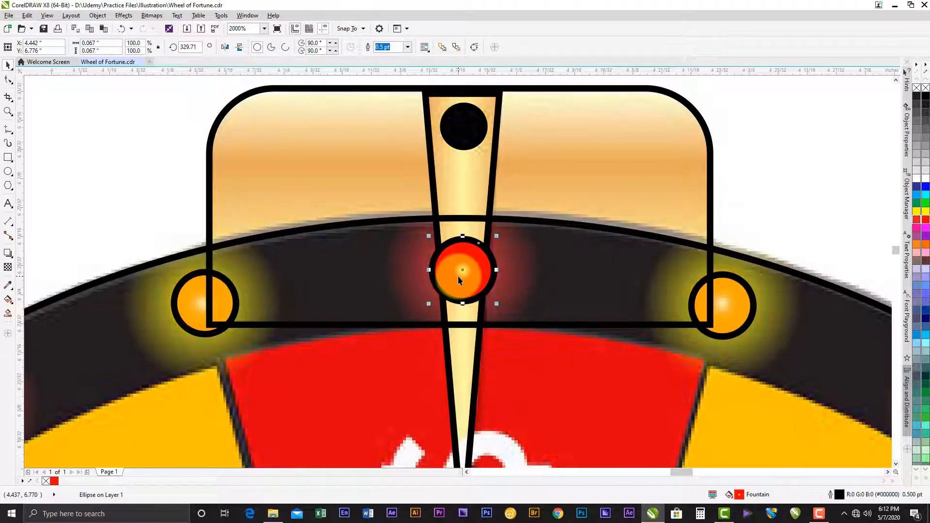
left_click_drag(458, 276, 476, 266)
scroll(471, 256, "down", 2)
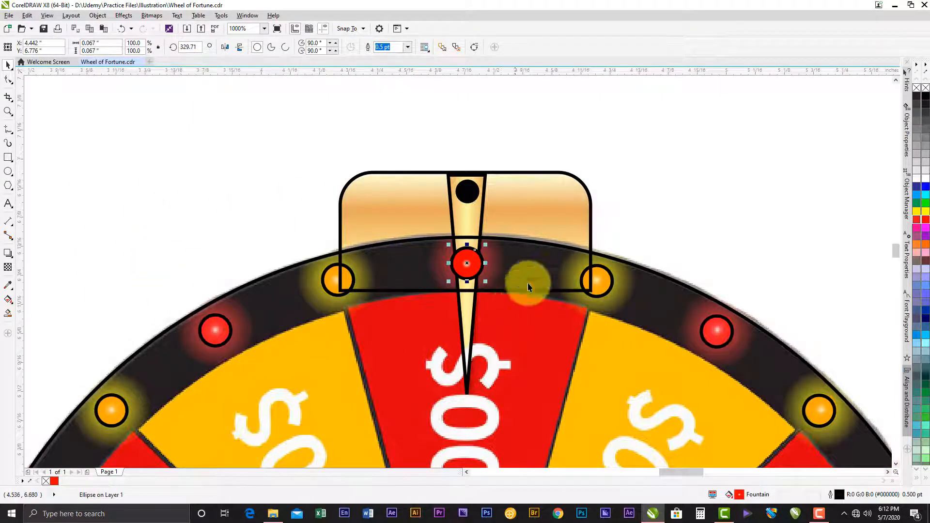
- Set up the Attributes Eyedropper to copy only the fill property, excluding outline and text
left_click_drag(225, 331, 224, 176)
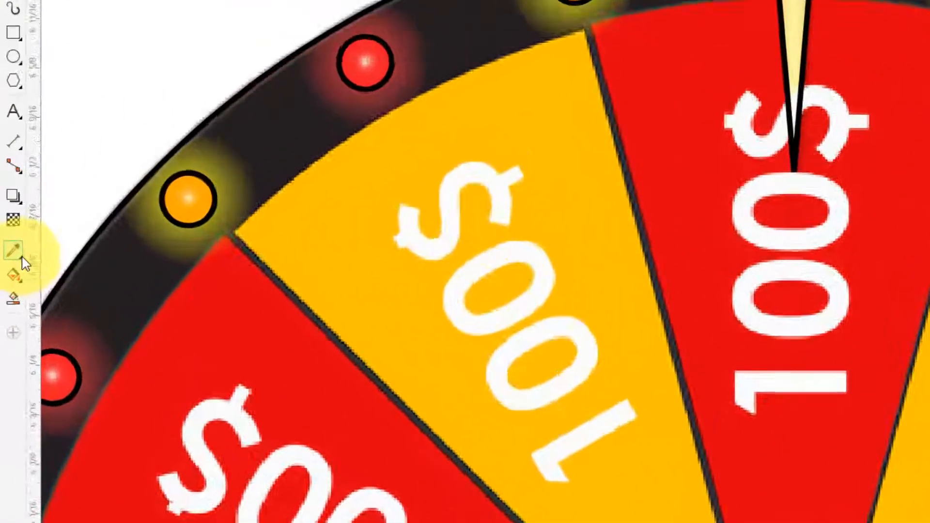
left_click(12, 290)
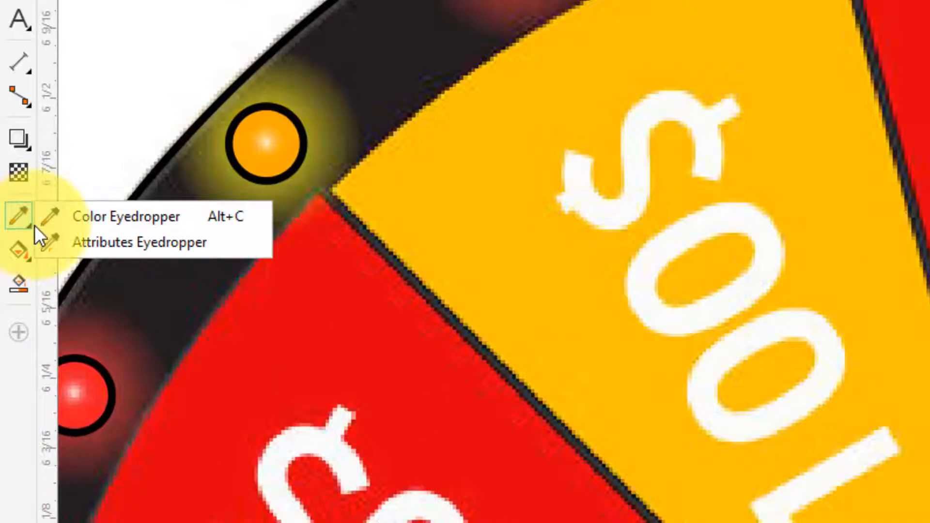
left_click(103, 244)
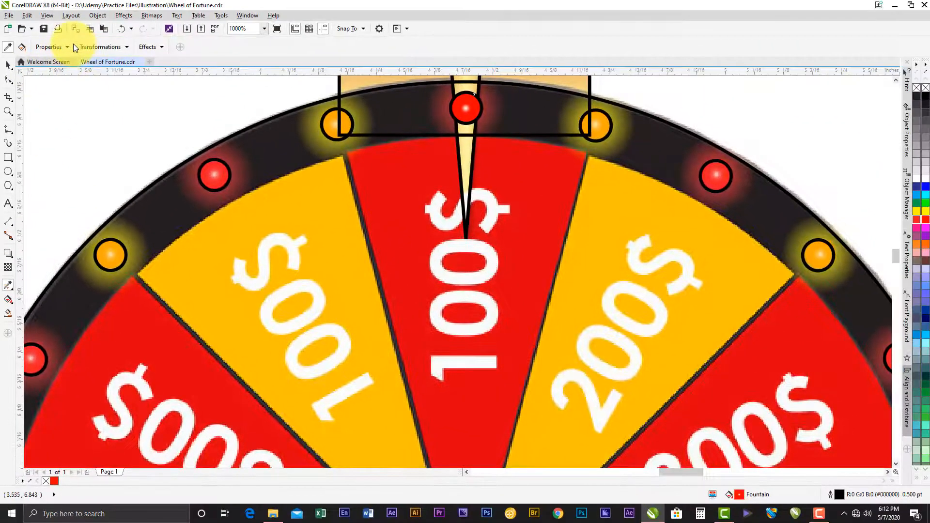
left_click(73, 44)
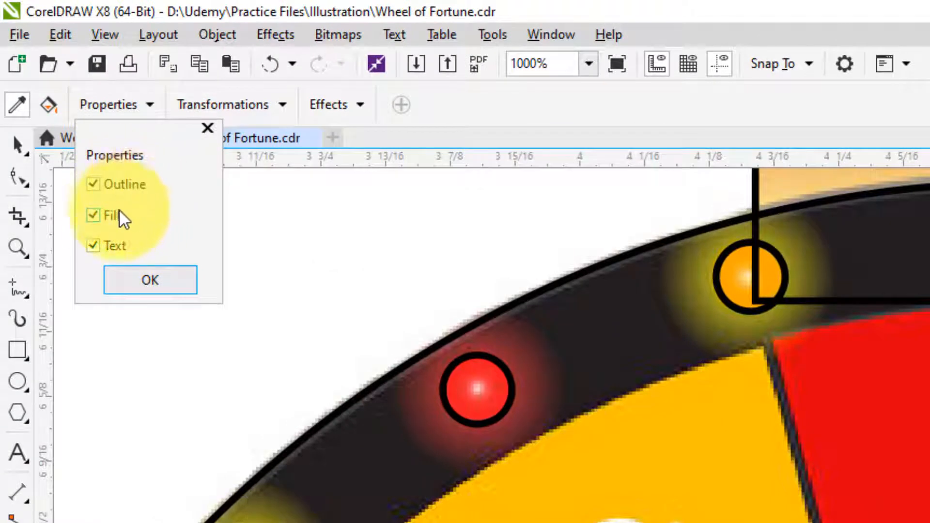
left_click(93, 246)
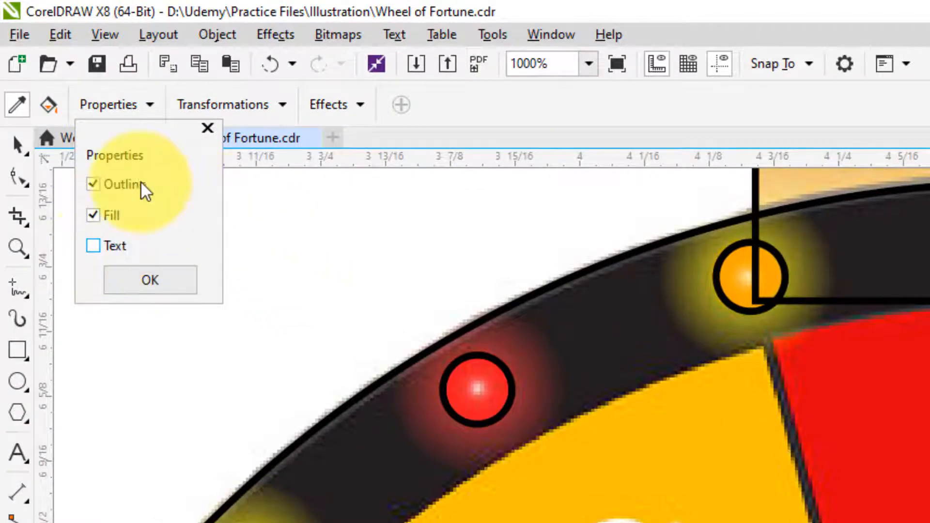
left_click(94, 186)
left_click(150, 281)
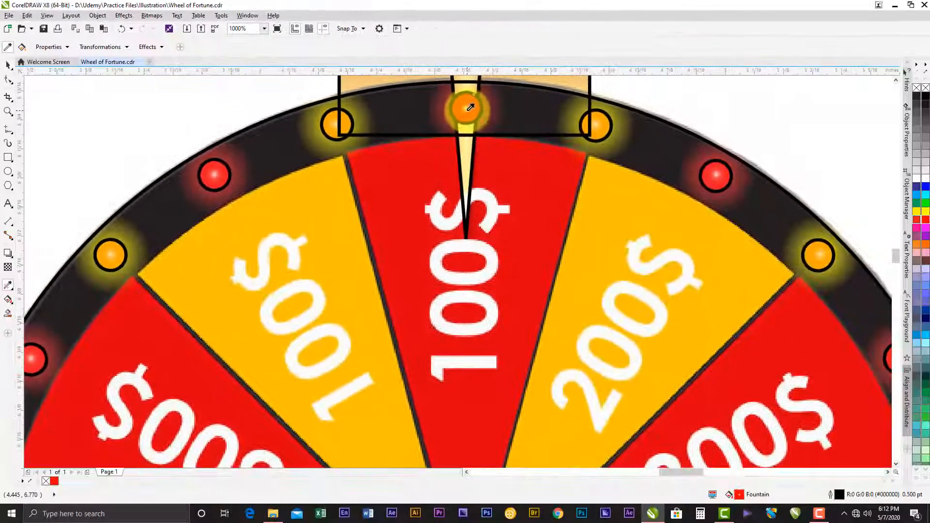
- Sample the red light on the pointer and apply its fountain fill to the red lights along the rim's left half and bottom
left_click(467, 111)
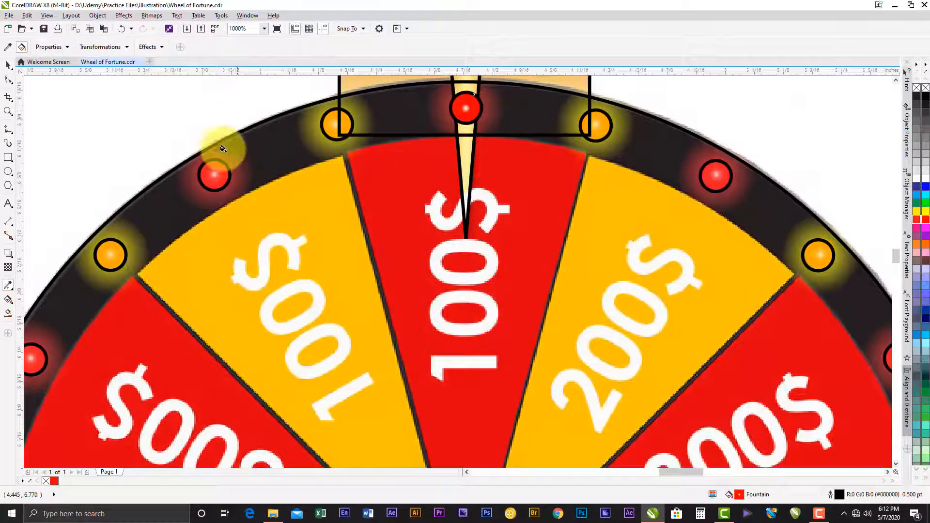
left_click(214, 173)
left_click_drag(104, 278, 319, 141)
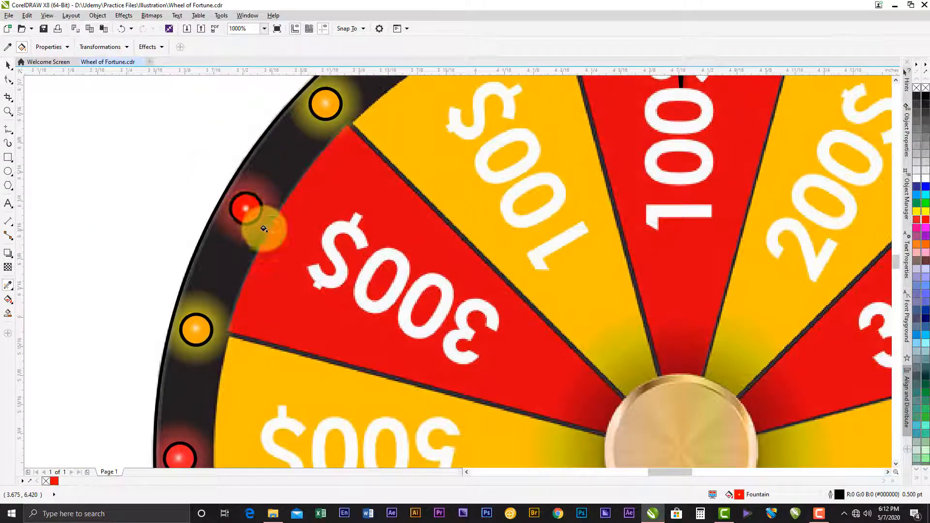
scroll(237, 202, "down", 2)
left_click(208, 330)
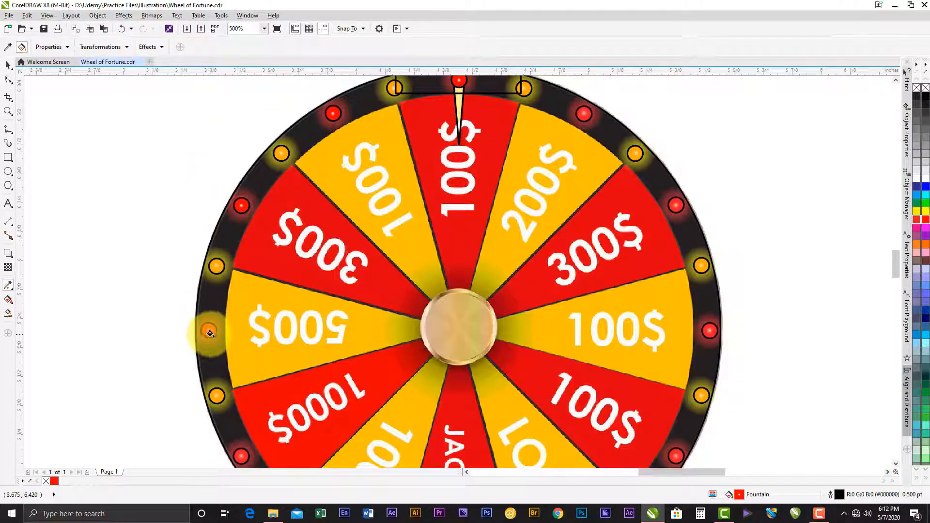
left_click_drag(471, 294, 419, 194)
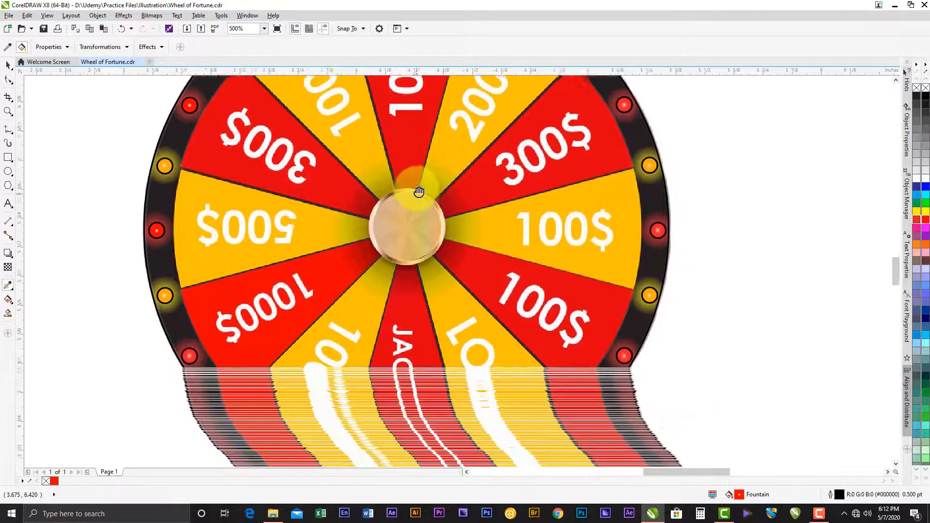
left_click(186, 332)
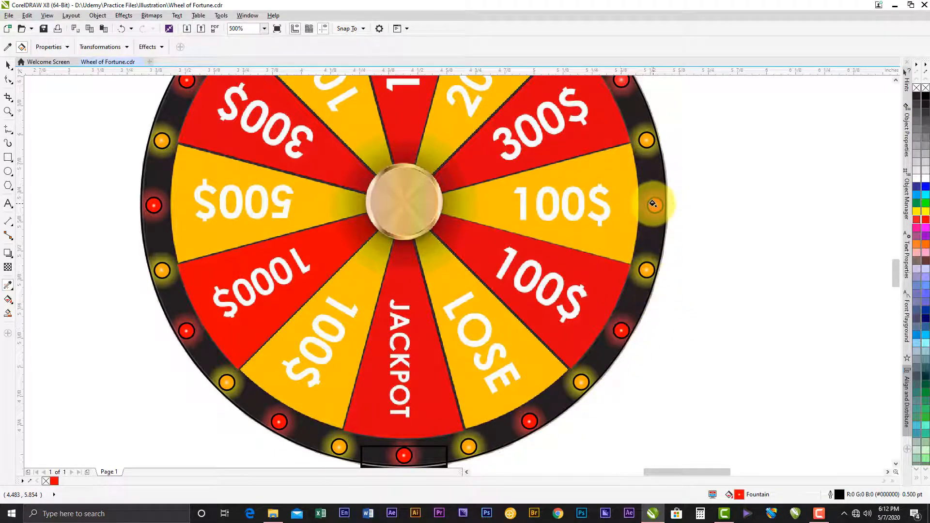
- Apply the sampled red fountain fill to the remaining red lights up the wheel's right side, including the one beside the 200$ segment
left_click_drag(652, 124, 608, 258)
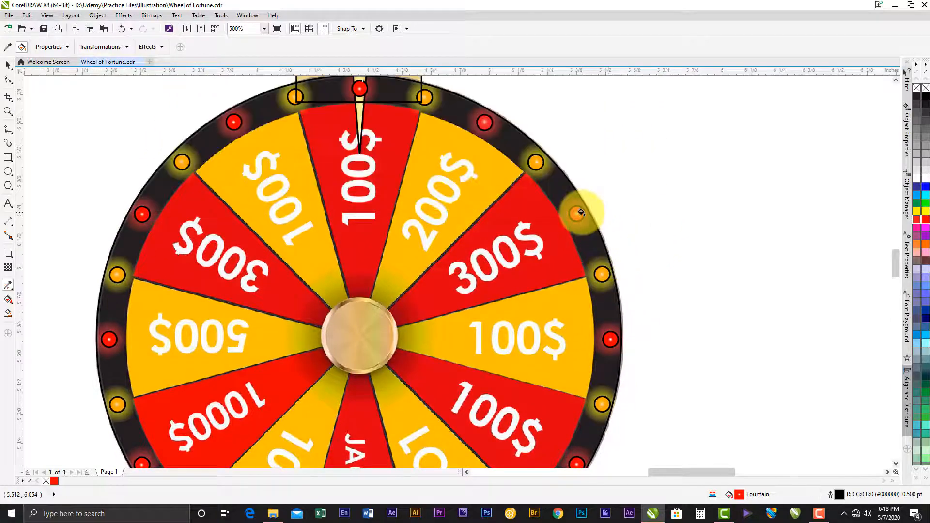
scroll(576, 213, "up", 5)
scroll(532, 296, "down", 3)
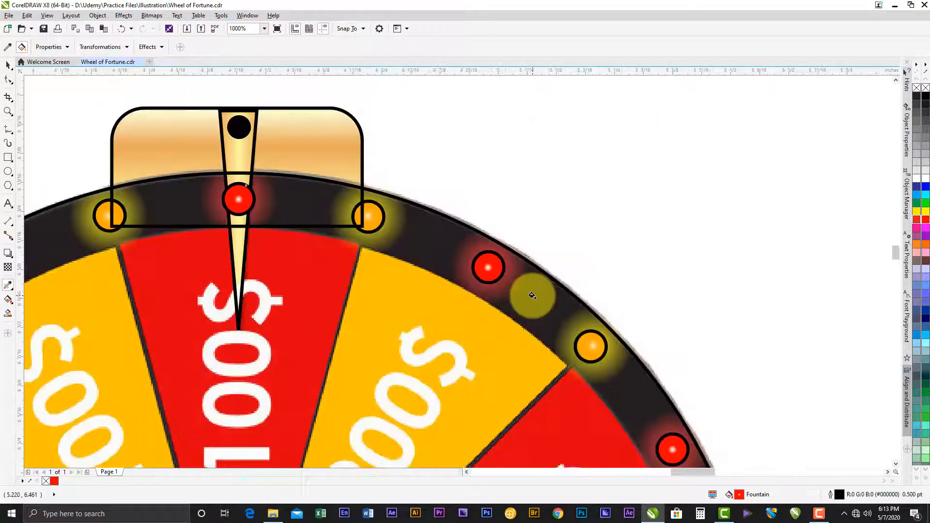
scroll(532, 296, "down", 3)
scroll(311, 261, "up", 3)
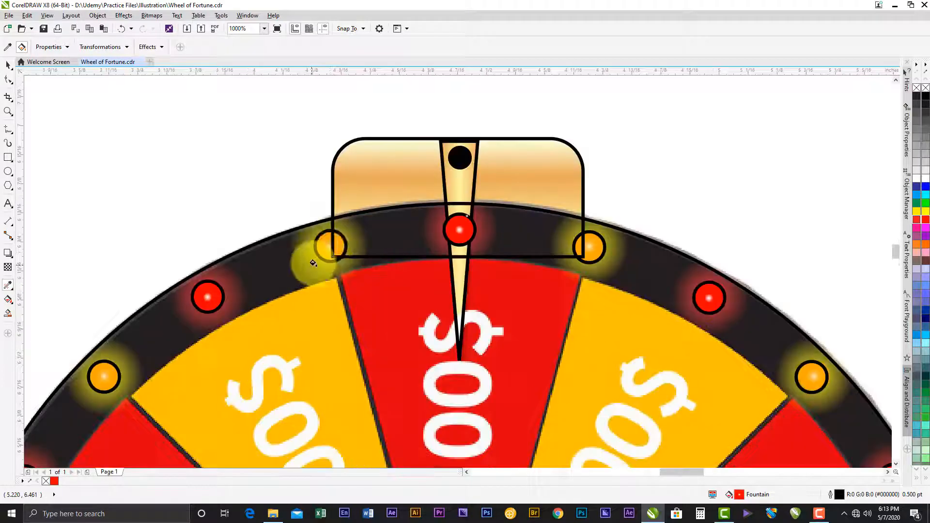
- Apply the sampled red fountain fill to the circle on the yellow light just left of the pointer
scroll(313, 262, "up", 2)
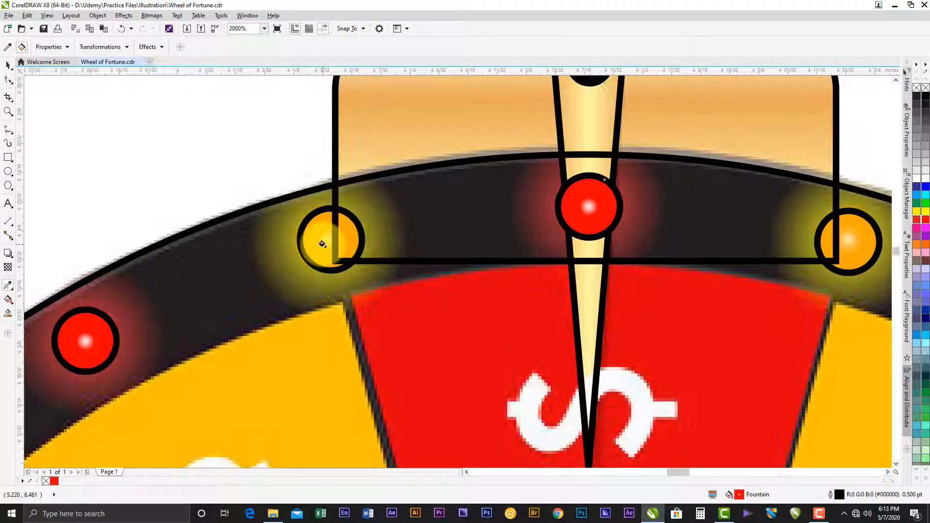
left_click(320, 237)
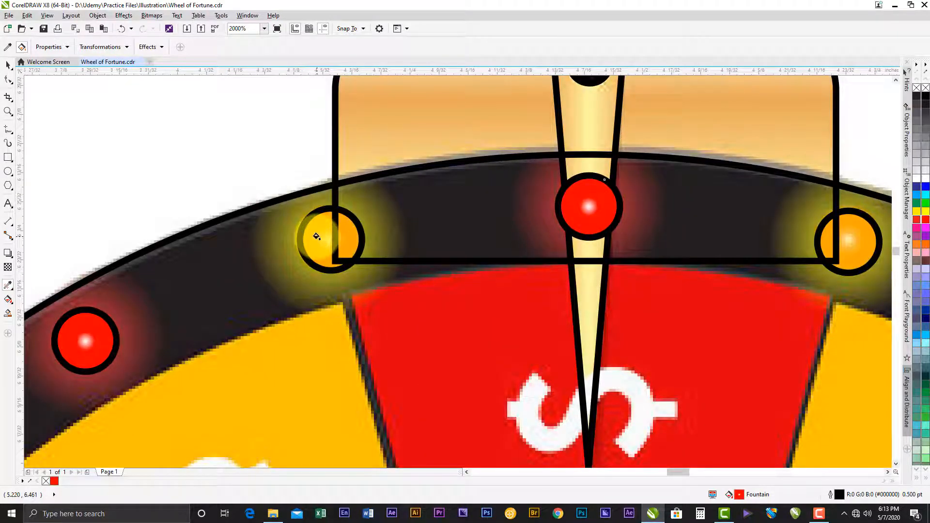
left_click(316, 236)
left_click(8, 65)
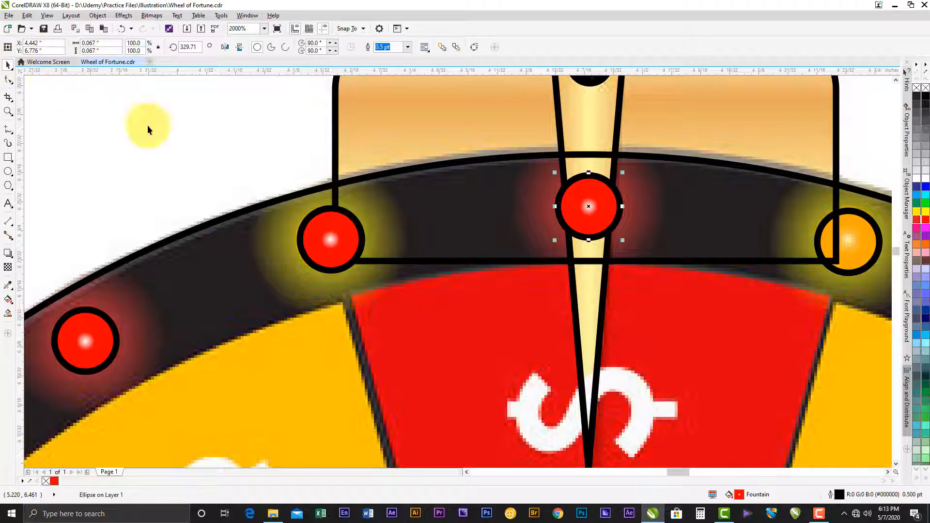
- Edit that circle's fountain fill, changing its red edge colour to amber yellow (#FFBF00), and apply it
scroll(315, 196, "down", 1)
left_click(320, 216)
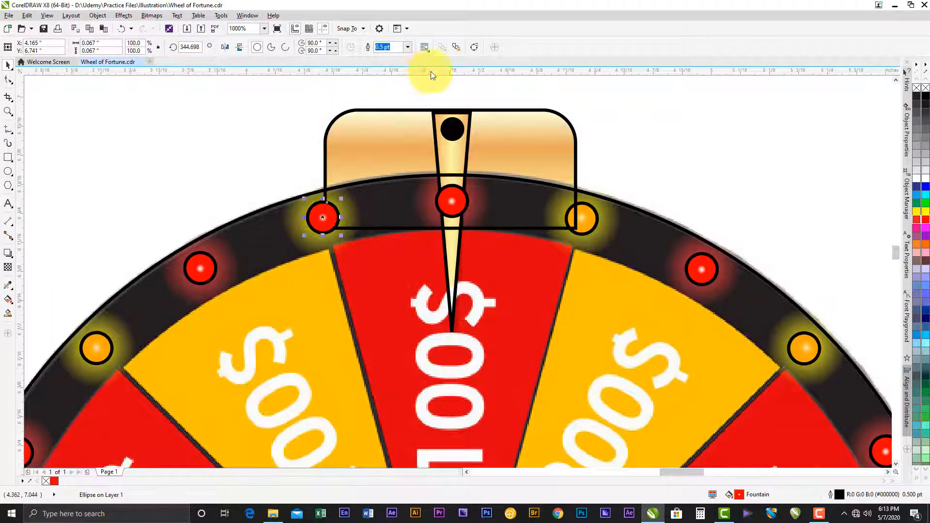
left_click(8, 301)
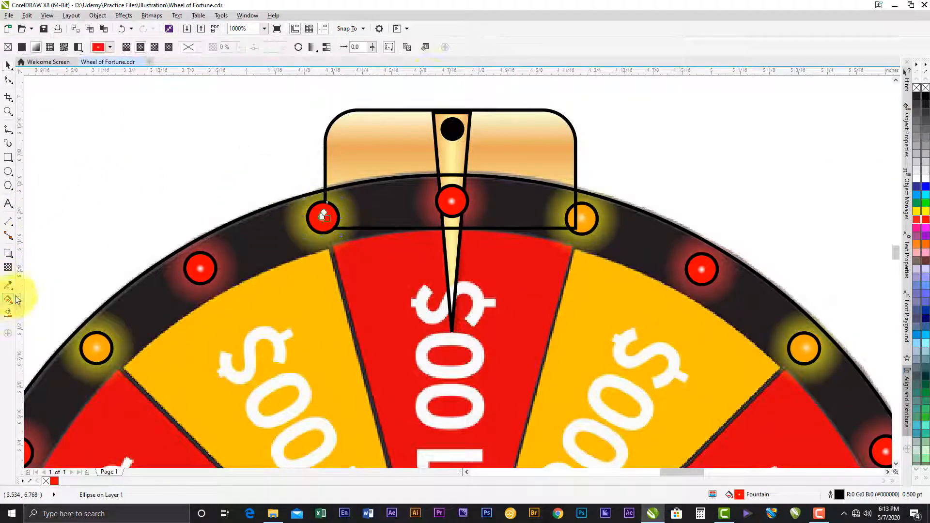
left_click(425, 49)
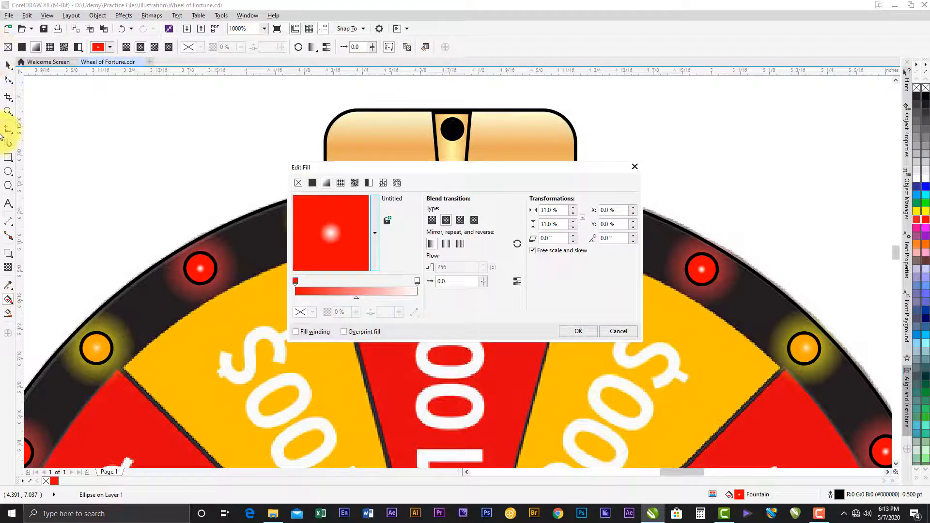
left_click_drag(330, 166, 517, 137)
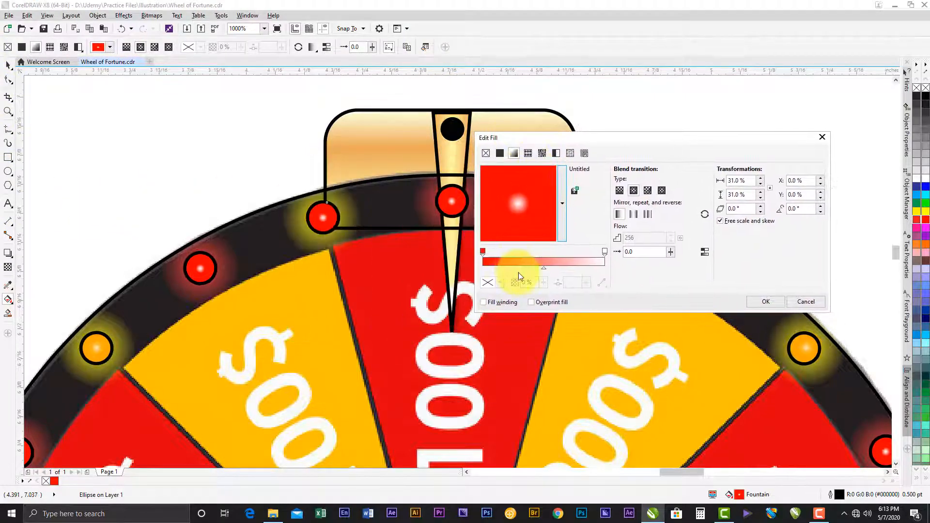
left_click(482, 251)
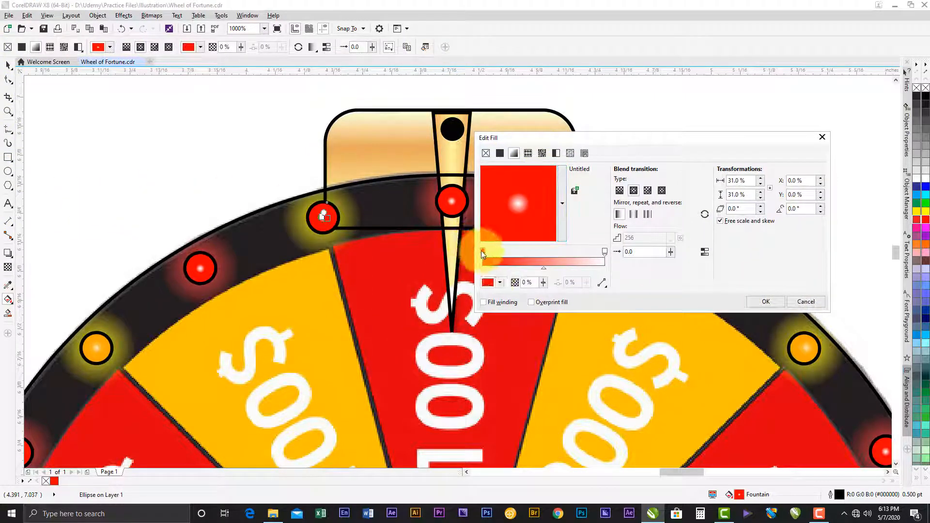
left_click(499, 283)
left_click_drag(551, 382, 548, 379)
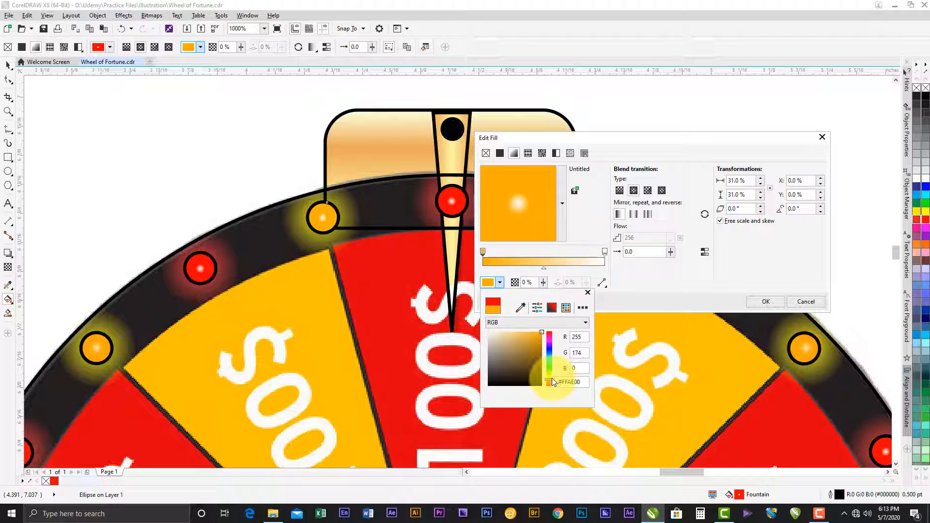
left_click_drag(551, 378, 552, 376)
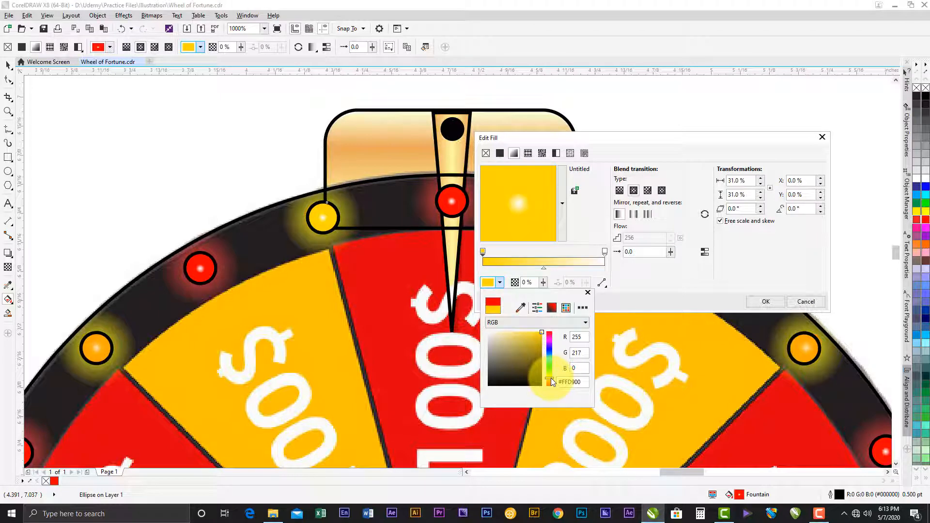
left_click_drag(550, 378, 549, 378)
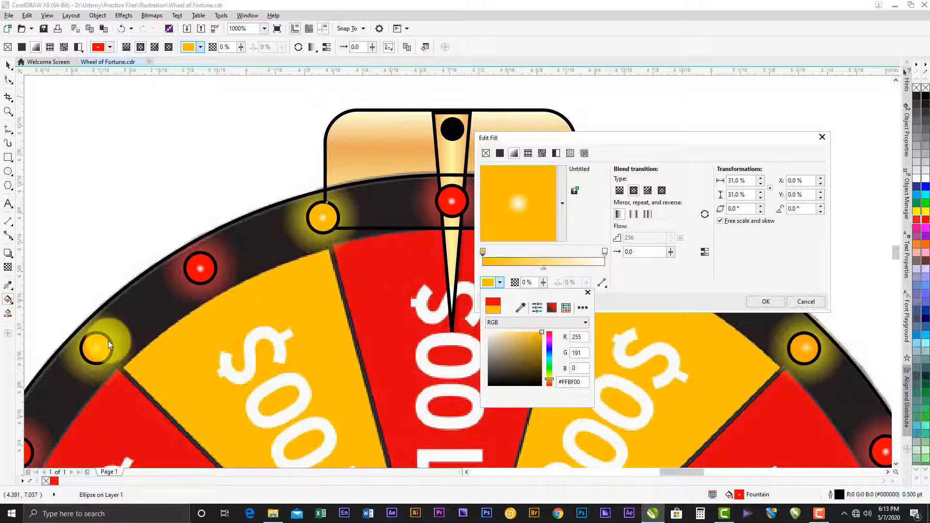
left_click(754, 271)
left_click(766, 302)
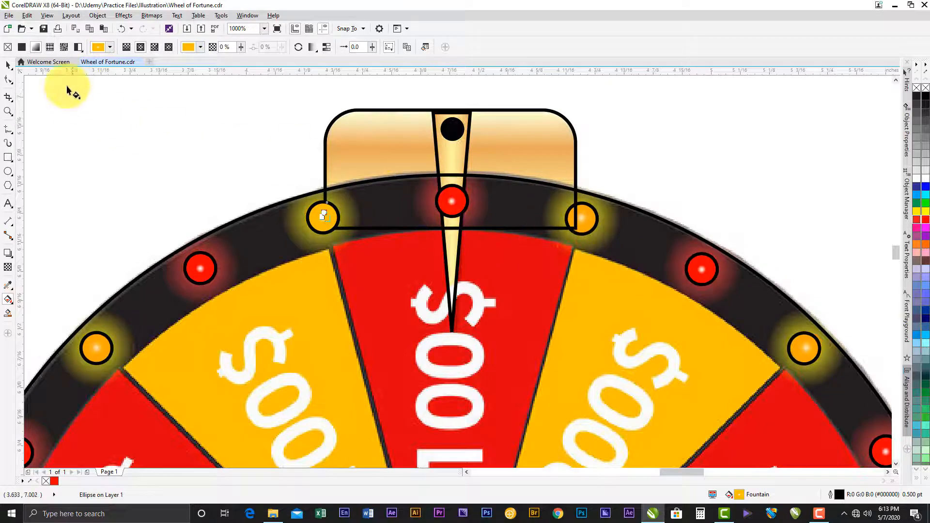
- Sample the amber light left of the pointer with the Attributes Eyedropper and apply its fountain fill to all other yellow lights on the rim
left_click(7, 68)
left_click(330, 182)
scroll(383, 184, "down", 2)
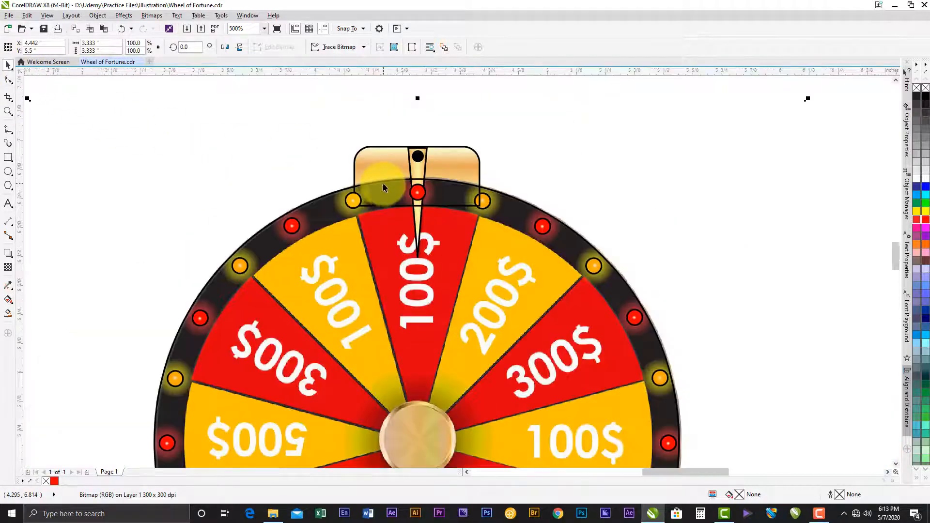
left_click(264, 168)
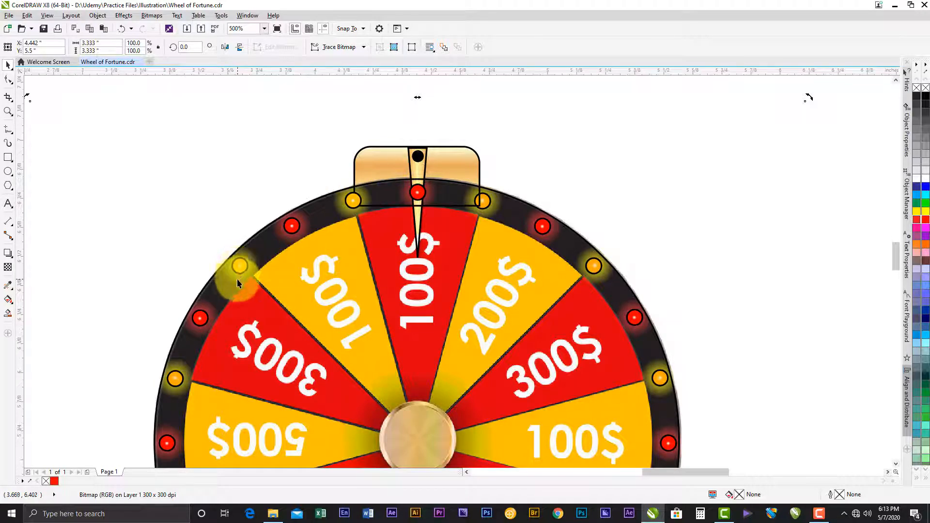
left_click(8, 287)
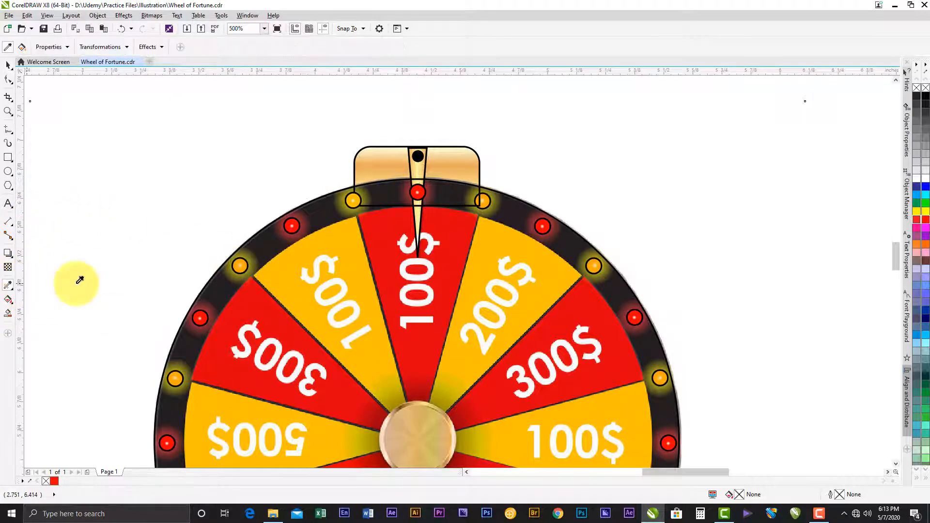
left_click(354, 199)
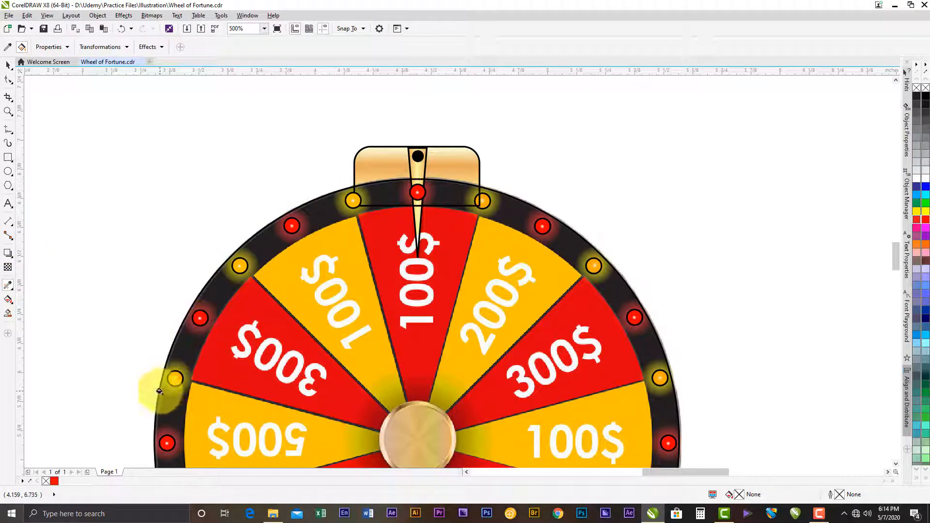
scroll(228, 339, "down", 5)
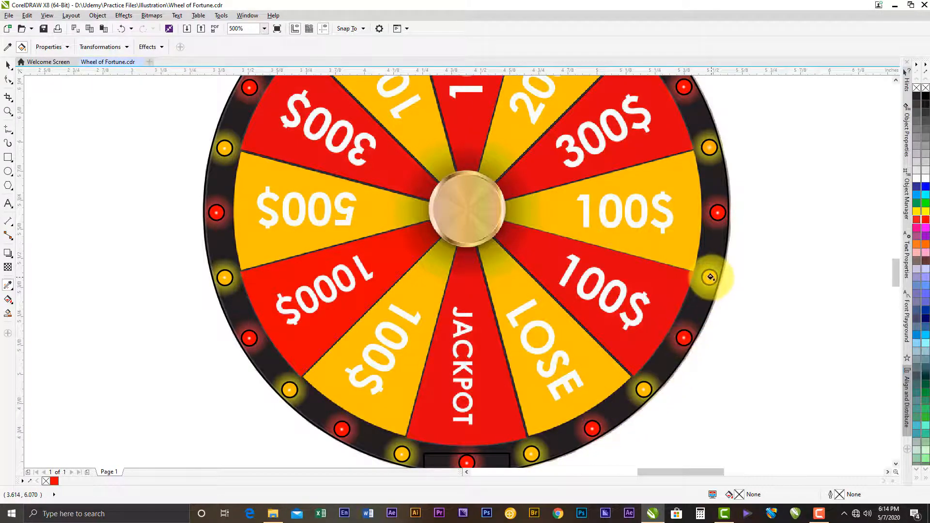
left_click_drag(751, 118, 682, 364)
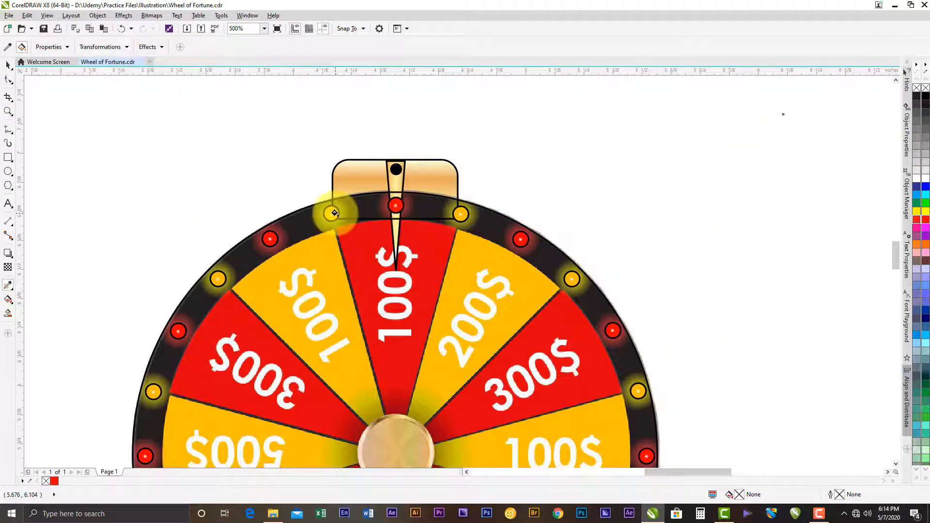
scroll(335, 213, "up", 2)
scroll(330, 212, "up", 3)
scroll(330, 212, "down", 4)
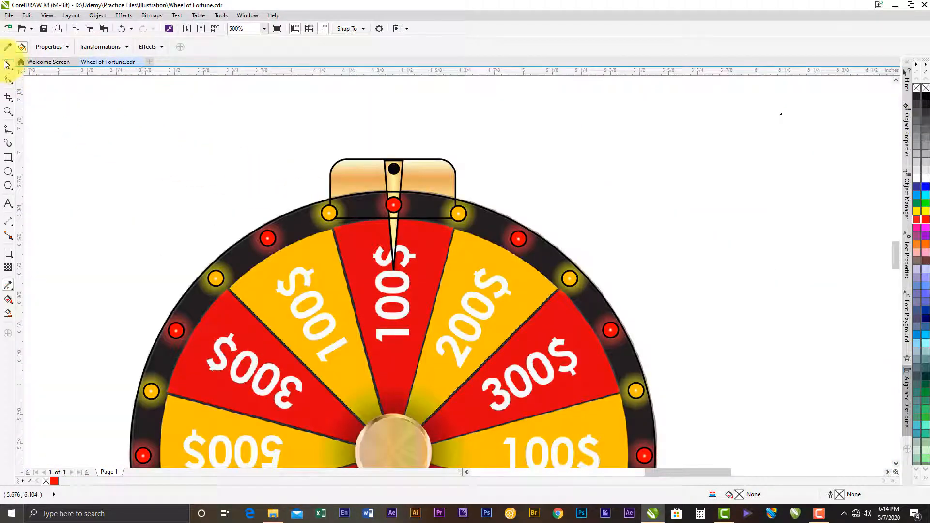
- Add a drop shadow to the red light beside the yellow 100$ segment, using the Large Glow preset
left_click(8, 64)
left_click(297, 135)
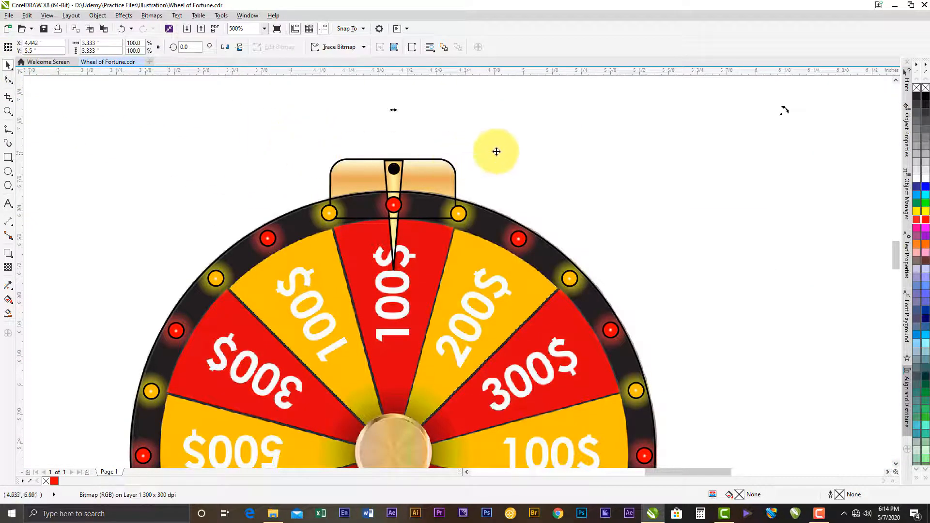
left_click(549, 95)
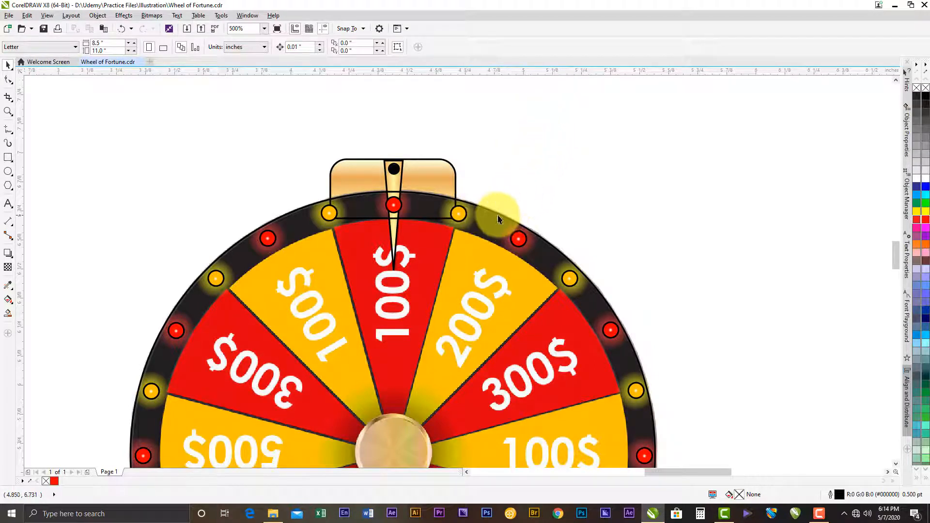
scroll(332, 223, "up", 2)
left_click(333, 223)
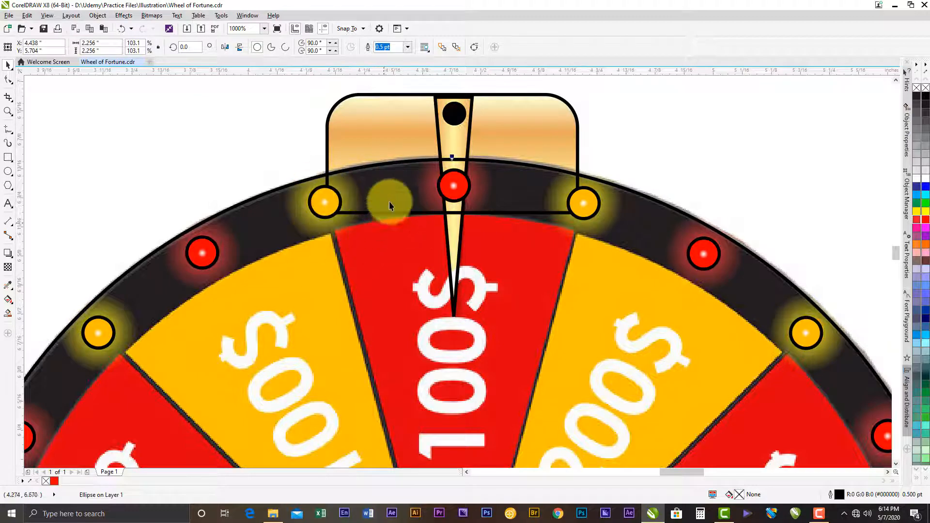
left_click(199, 250)
left_click_drag(209, 249, 316, 215)
scroll(310, 220, "up", 2)
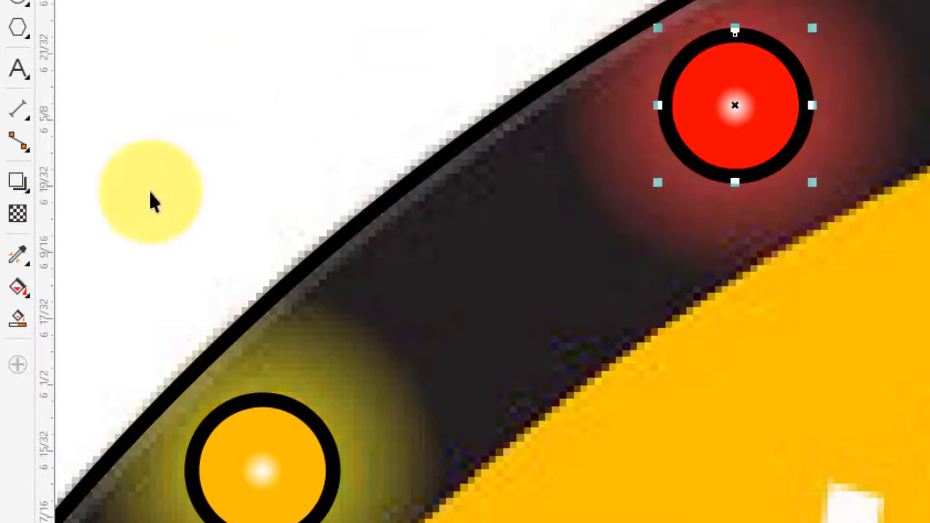
left_click(30, 193)
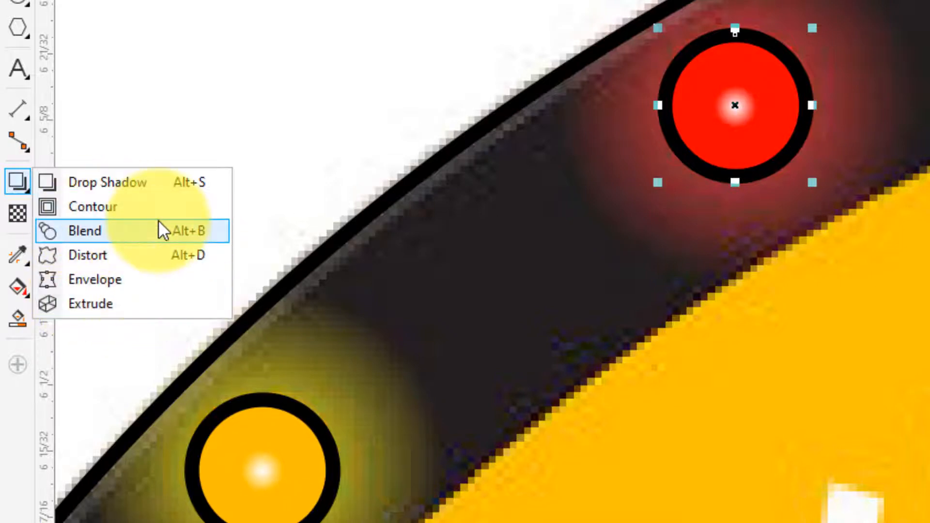
left_click(136, 188)
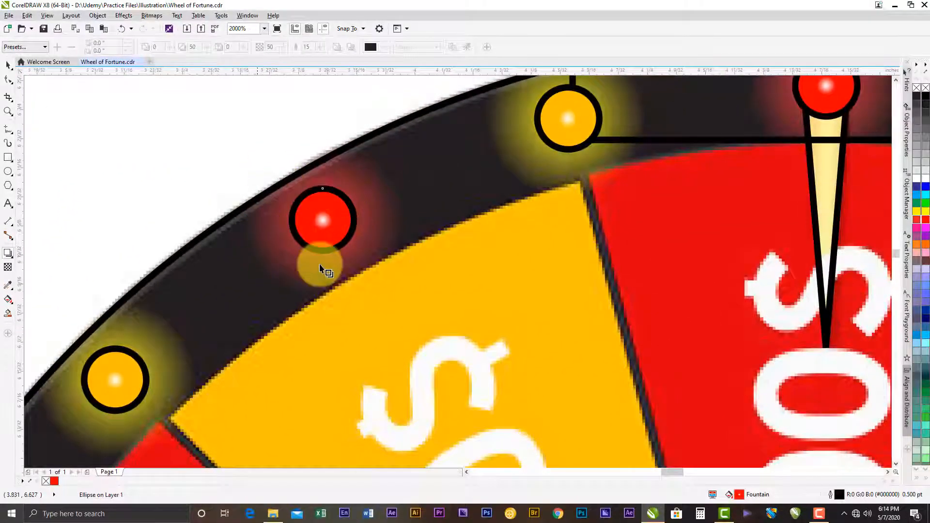
left_click(19, 48)
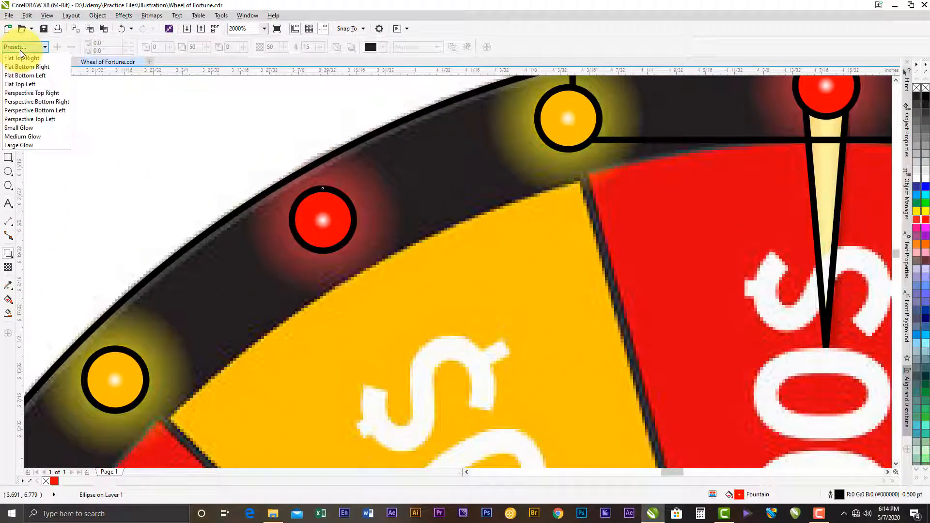
left_click(24, 145)
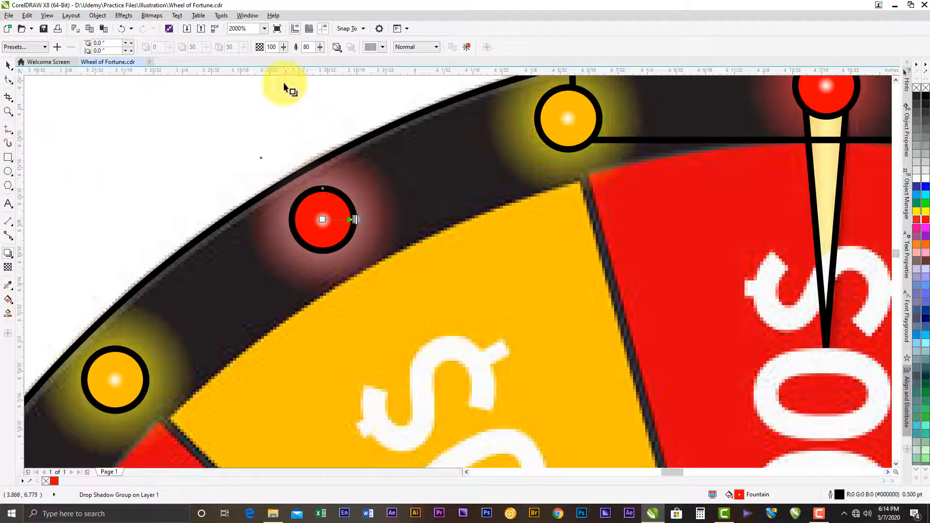
- Set that light's glow colour to pure red (#FF0000) in the RGB colour model
left_click(382, 47)
left_click(423, 89)
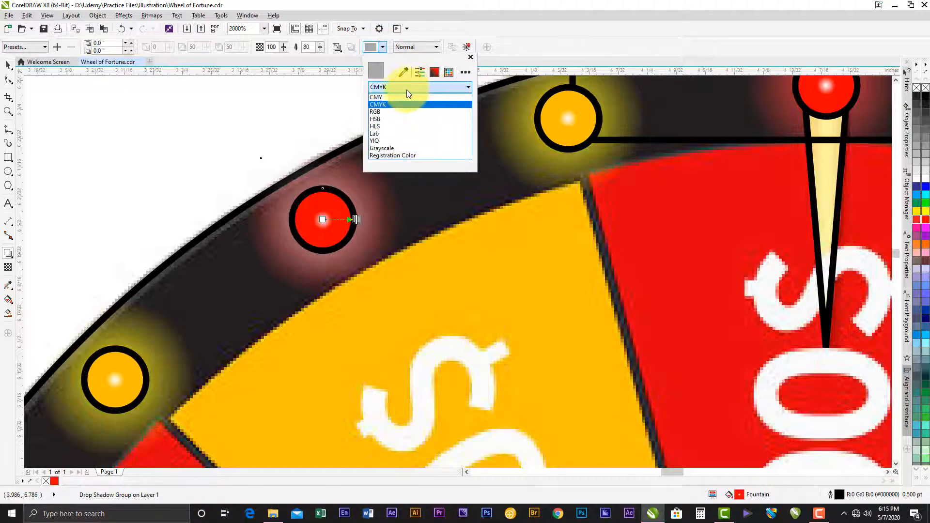
left_click(387, 110)
left_click(432, 97)
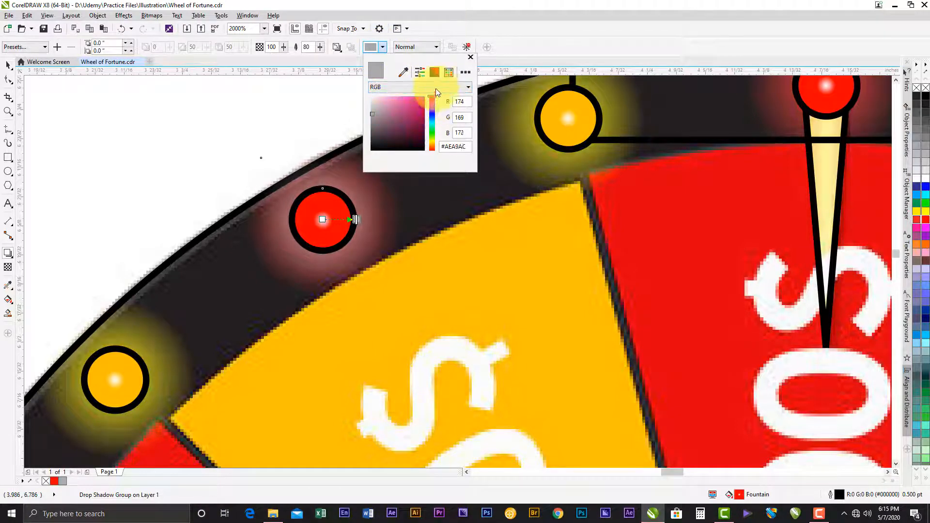
mouse_move(419, 105)
left_mouse_down()
mouse_move(442, 77)
mouse_move(448, 92)
left_mouse_up()
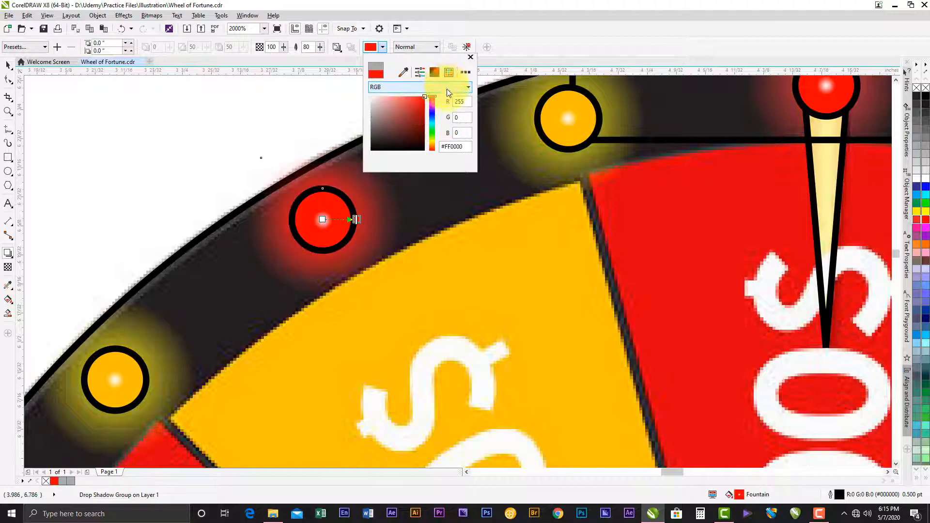
left_click(438, 31)
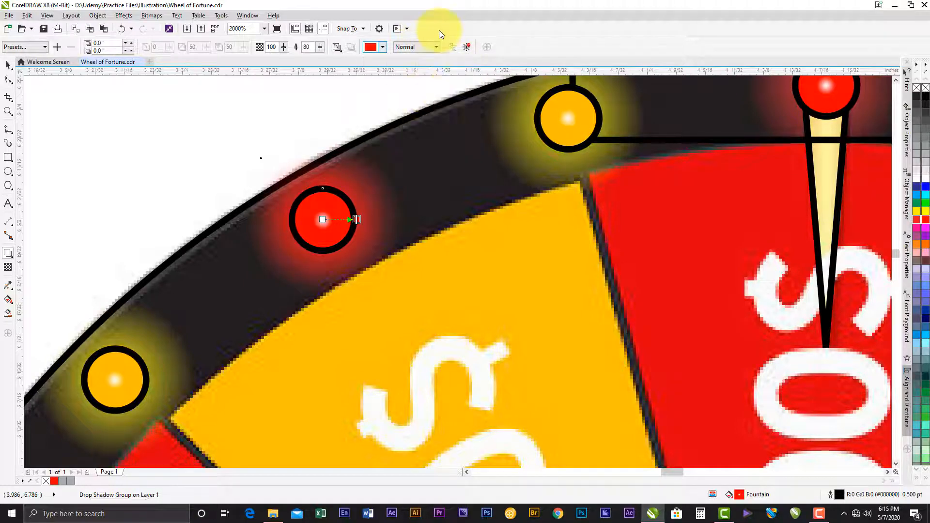
left_click(8, 66)
left_click_drag(323, 223, 242, 287)
key("ctrl+z")
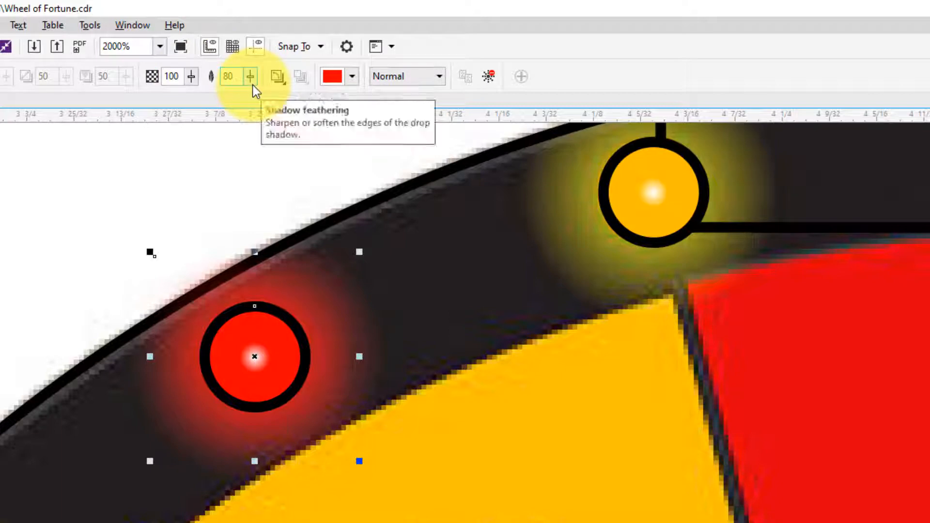
- Try the Outside feathering direction on the red light's glow and settle on Middle
left_click(277, 80)
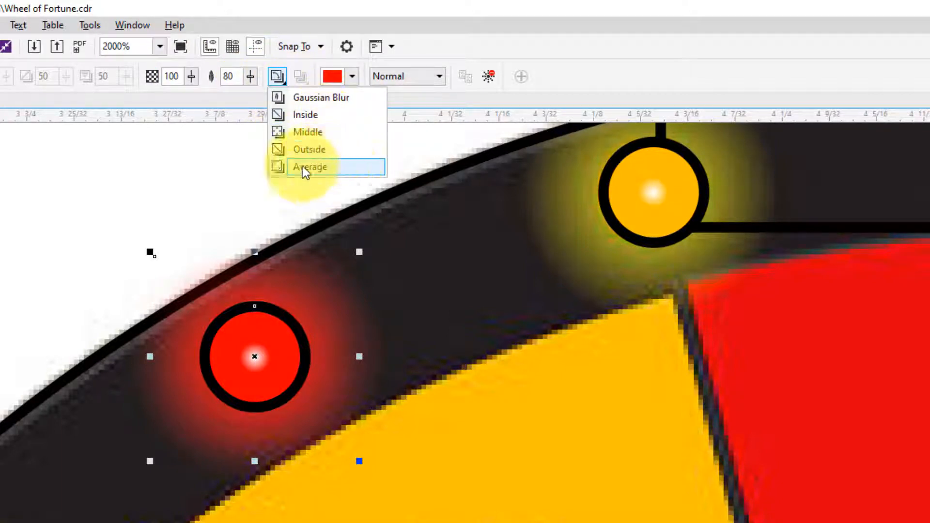
left_click(307, 151)
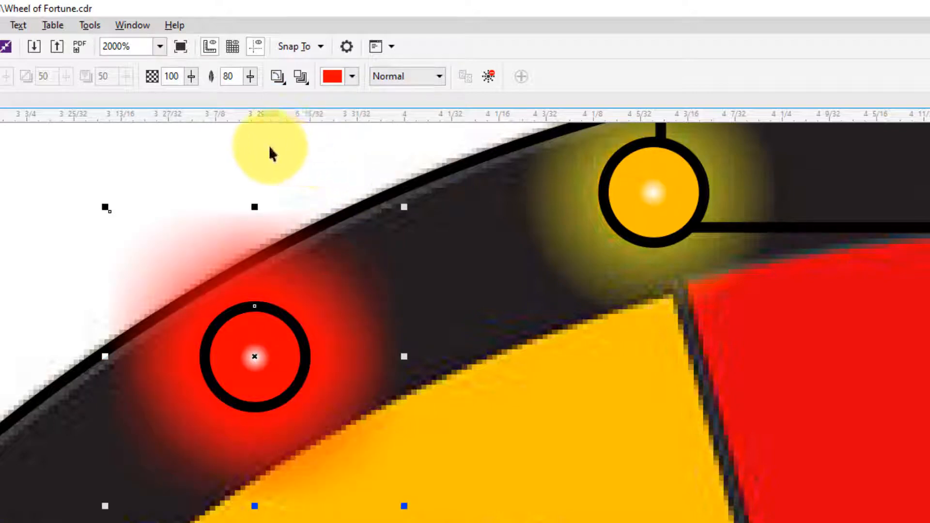
left_click(279, 82)
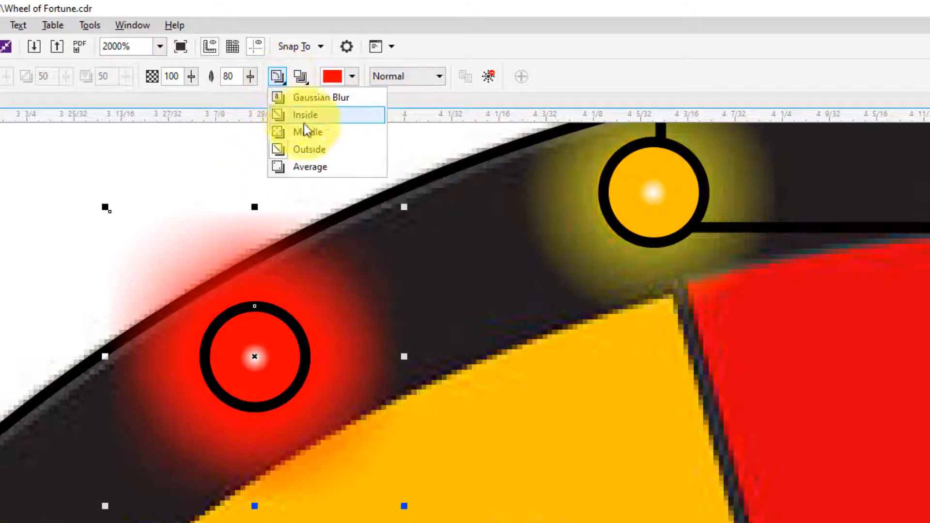
left_click(307, 137)
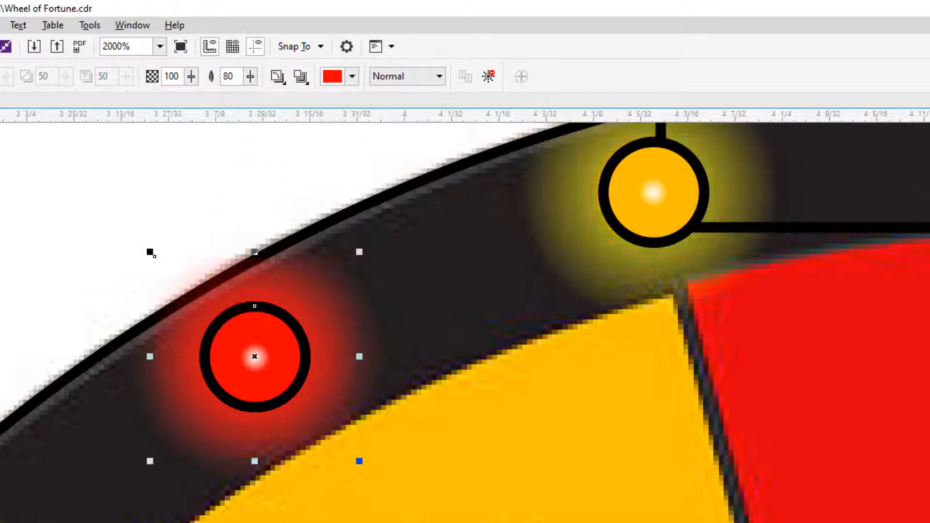
left_click_drag(256, 358, 472, 370)
key("ctrl+z")
scroll(342, 366, "down", 3)
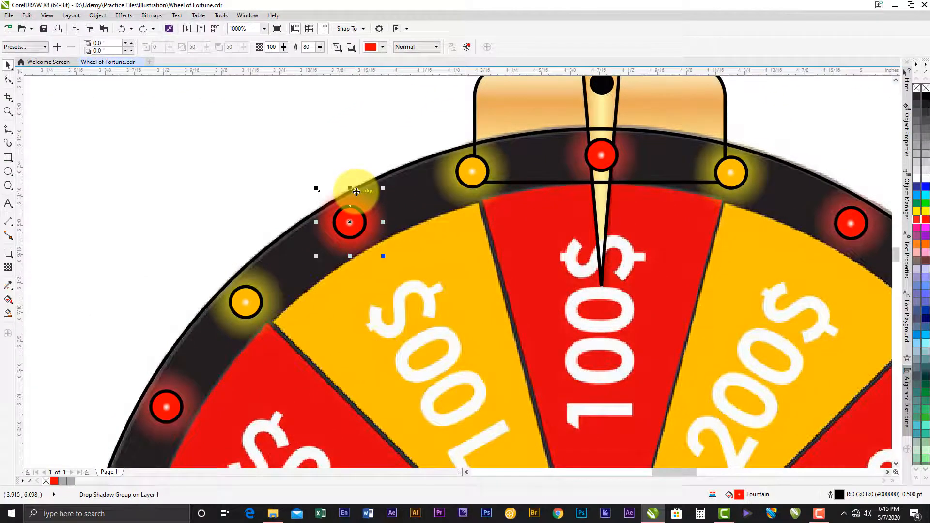
left_click_drag(366, 195, 323, 160)
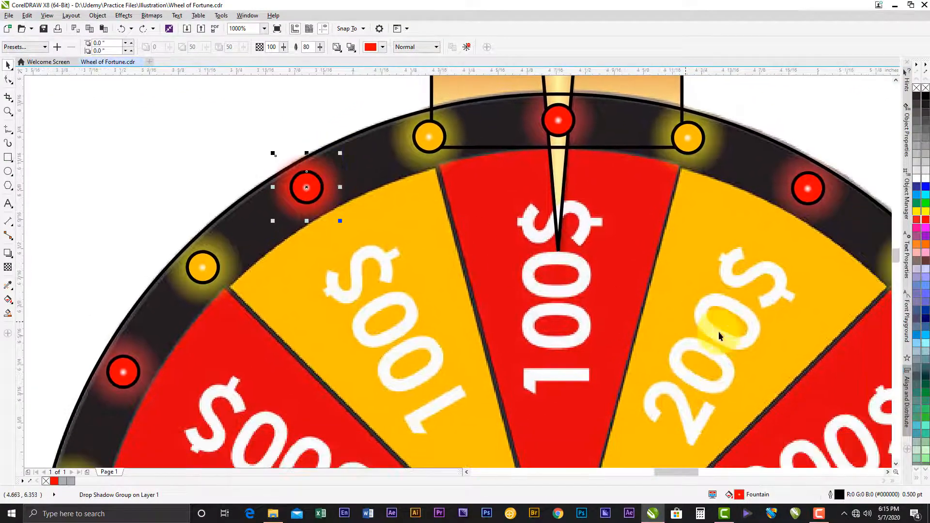
left_click(825, 518)
left_click(884, 467)
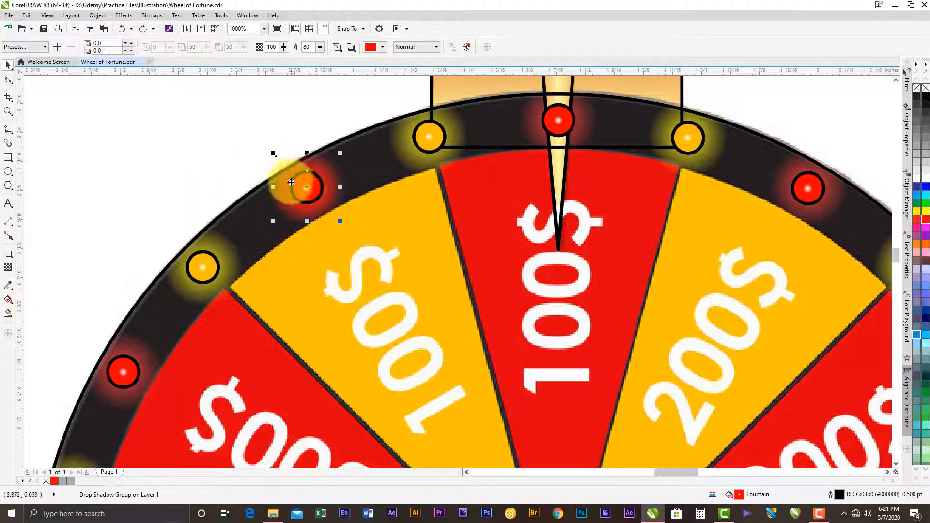
- Set the Attributes Eyedropper to include the Drop Shadow effect, leaving Lens unticked, and confirm
left_click(9, 289)
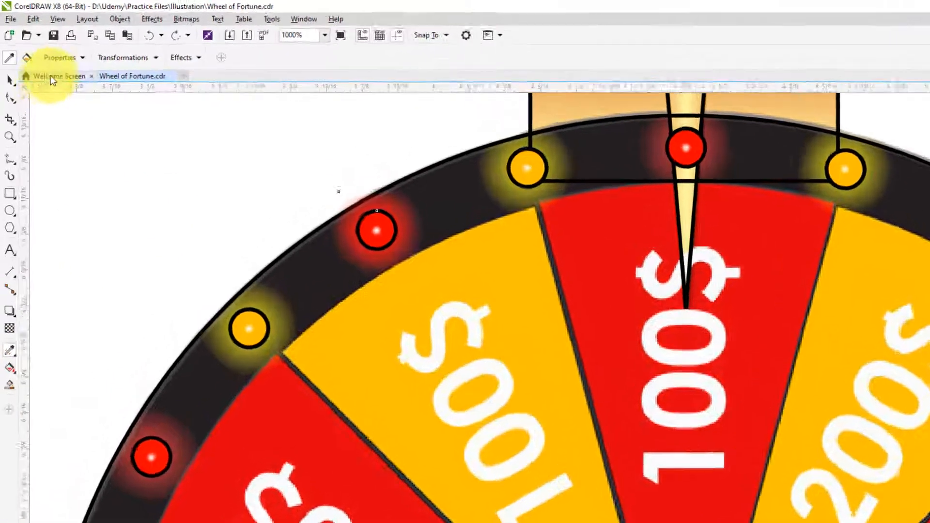
left_click(61, 58)
left_click(64, 57)
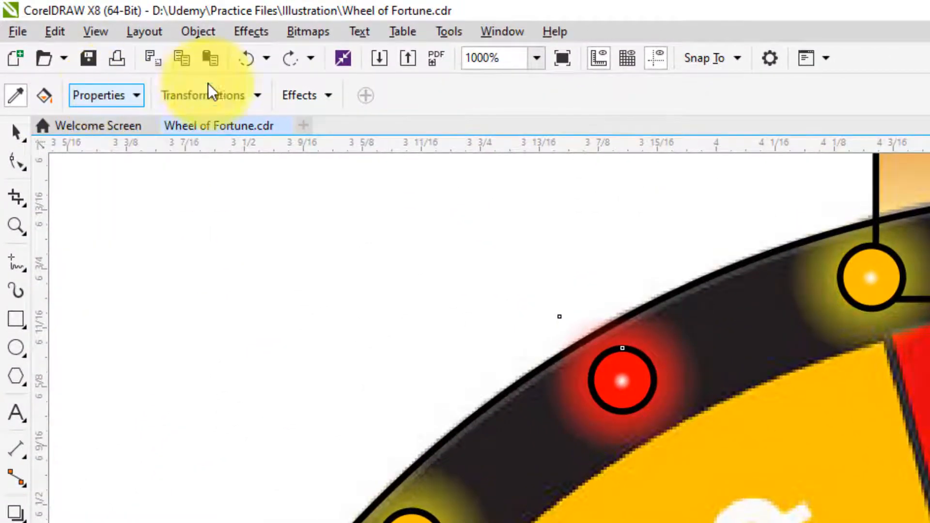
left_click(208, 92)
left_click(216, 93)
left_click(320, 97)
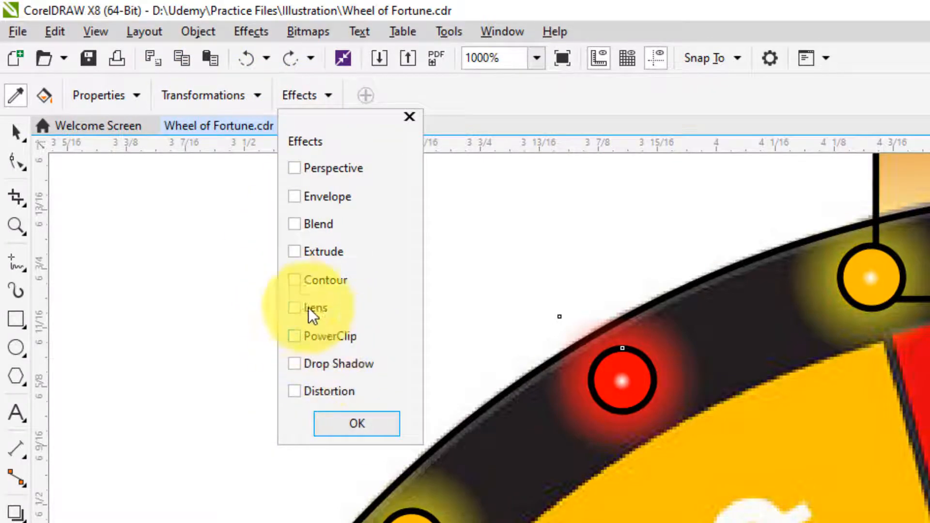
left_click(294, 308)
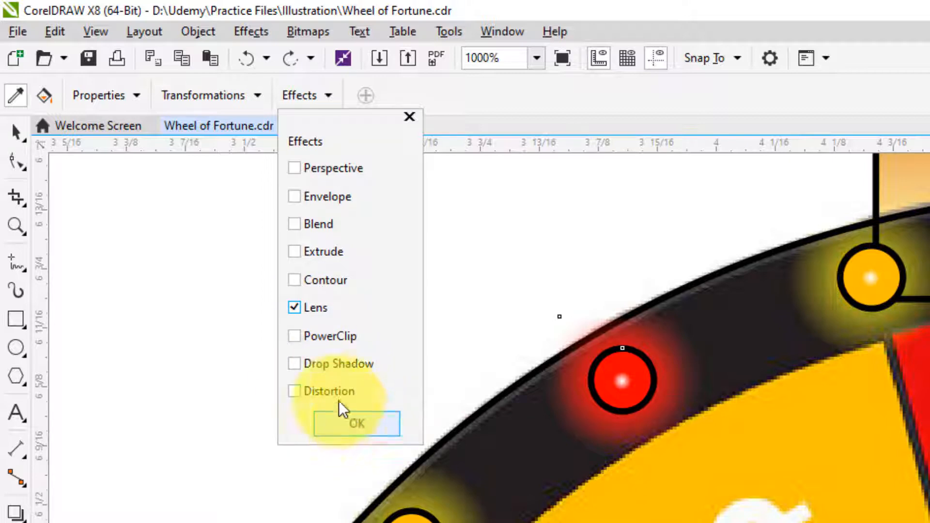
left_click(294, 365)
left_click(294, 308)
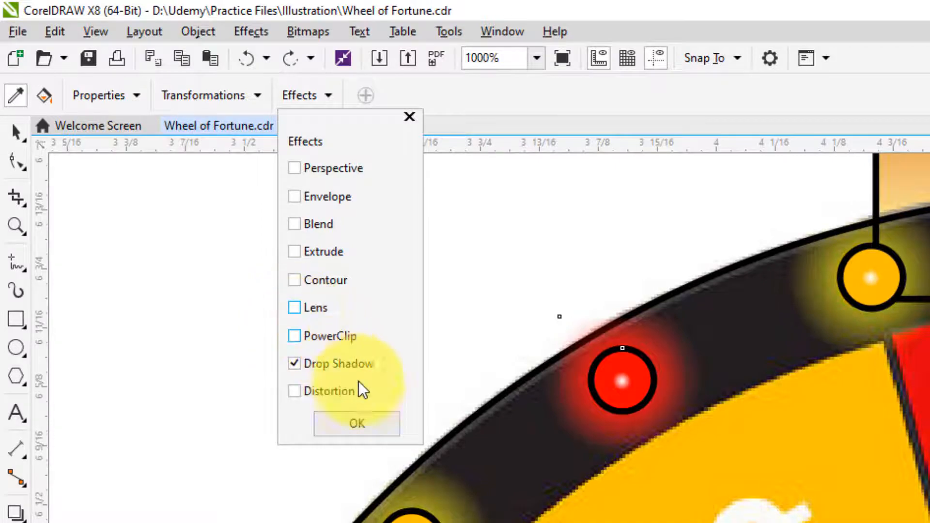
left_click(352, 420)
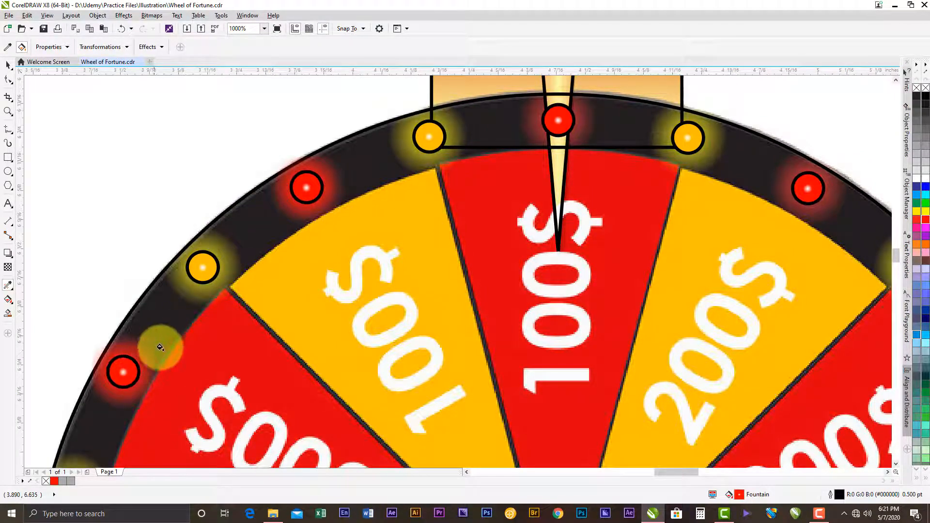
- Apply the sampled red glow to the remaining red lights around the rim, including the one under the pointer
scroll(175, 323, "down", 2)
scroll(124, 414, "down", 3)
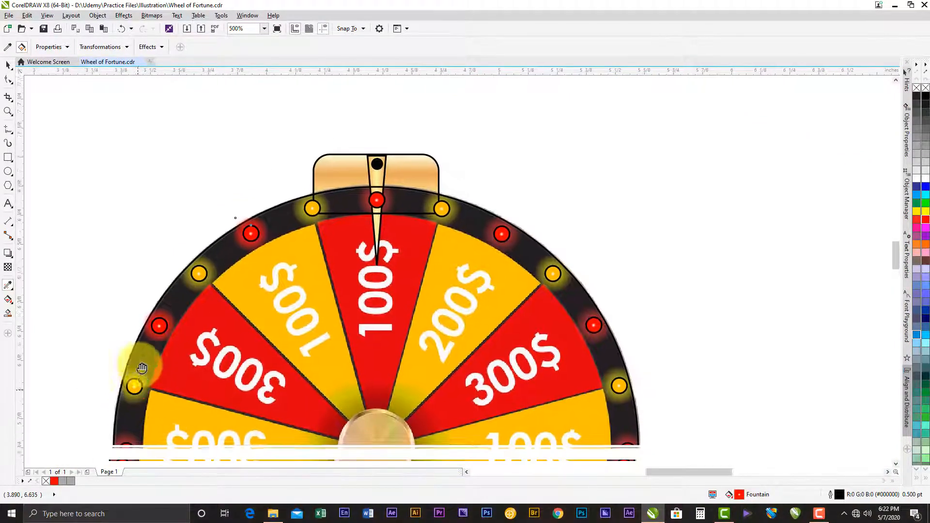
scroll(194, 213, "up", 2)
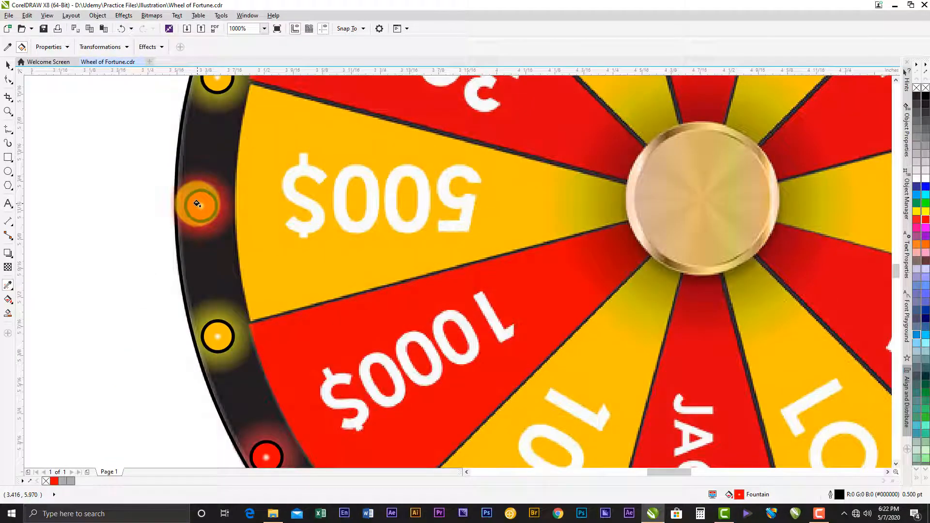
left_click_drag(236, 383, 149, 172)
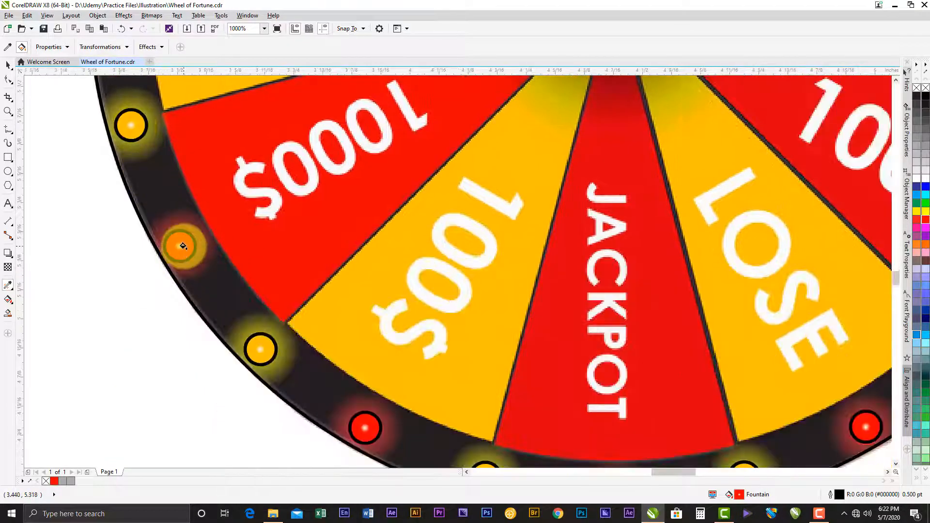
scroll(184, 246, "down", 2)
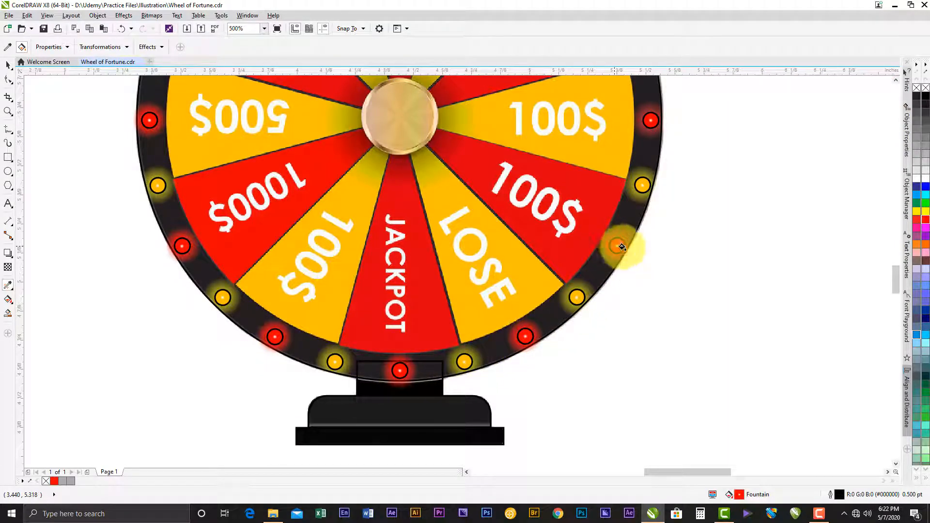
scroll(646, 120, "up", 6)
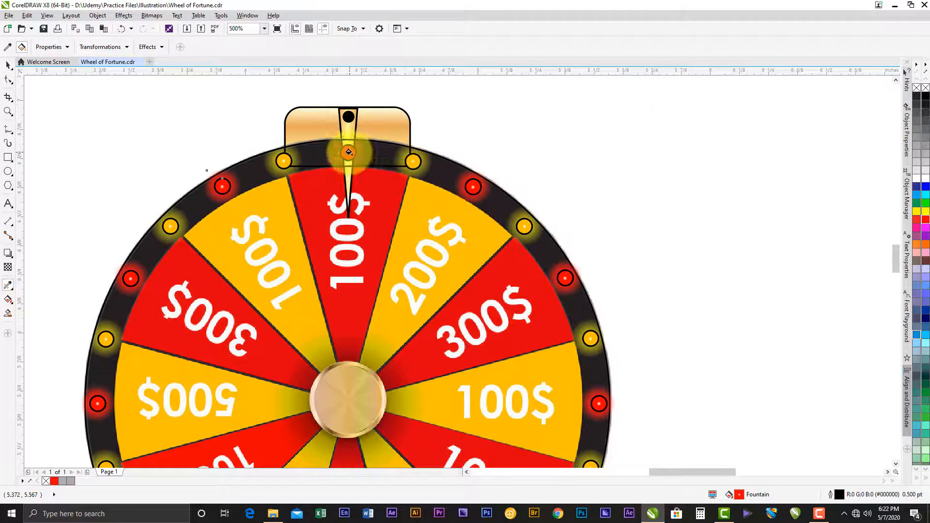
scroll(221, 187, "up", 2)
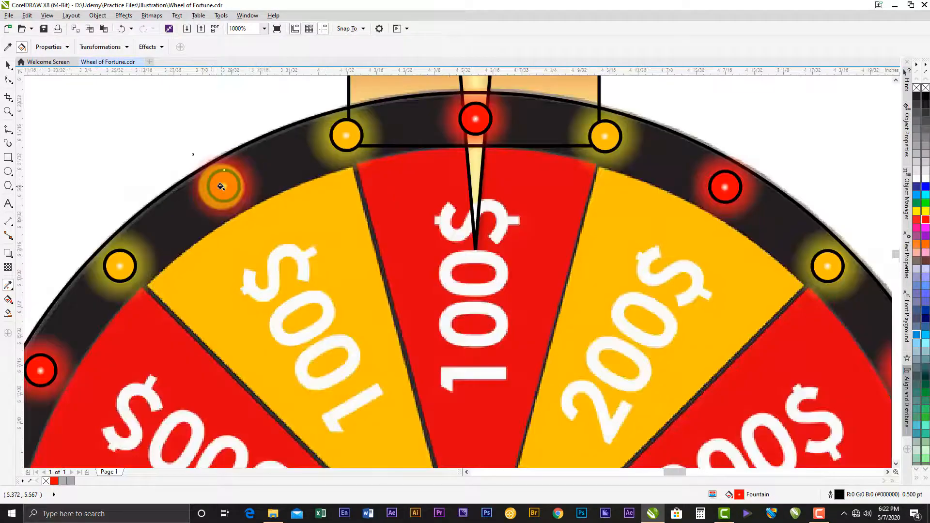
- Try copying the red light's attributes onto the yellow light just left of the pointer, and undo it
scroll(221, 186, "up", 1)
scroll(221, 186, "down", 1)
scroll(269, 208, "down", 1)
left_click(259, 204)
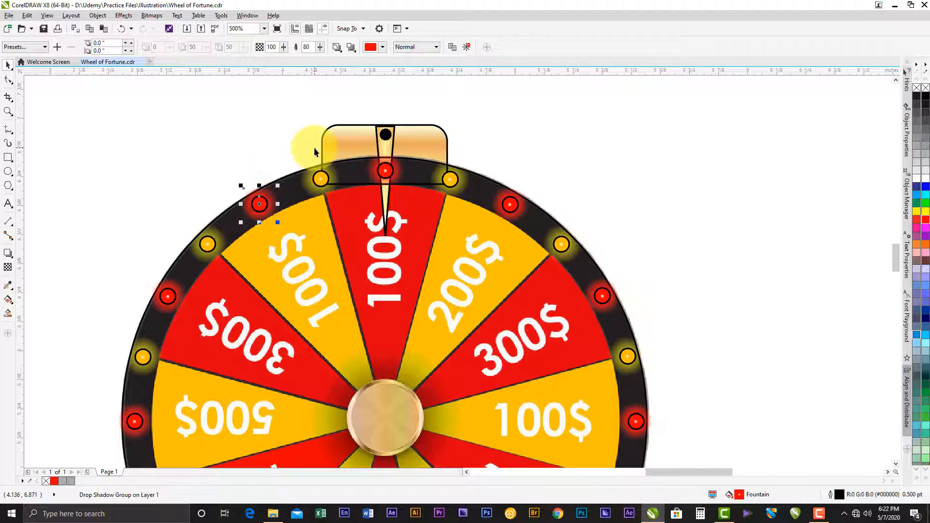
scroll(319, 168, "up", 1)
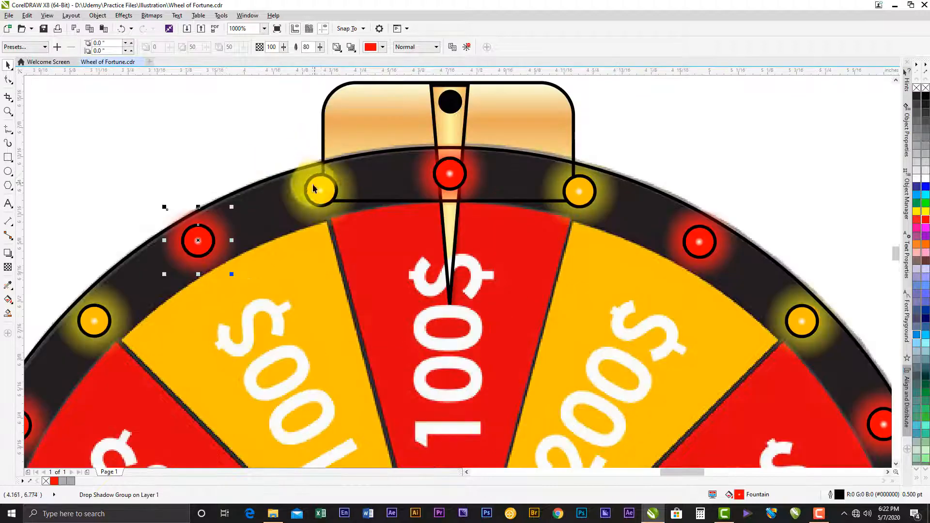
left_click(8, 285)
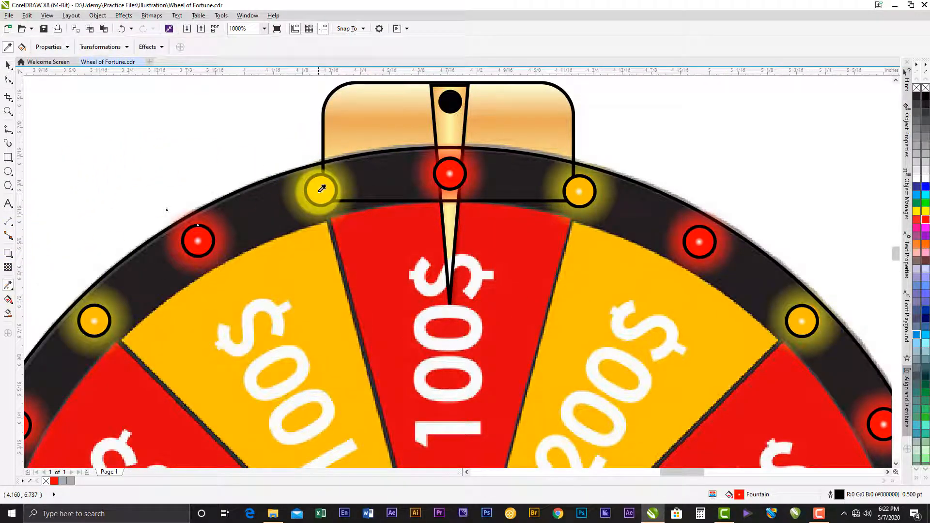
left_click(150, 45)
left_click(149, 45)
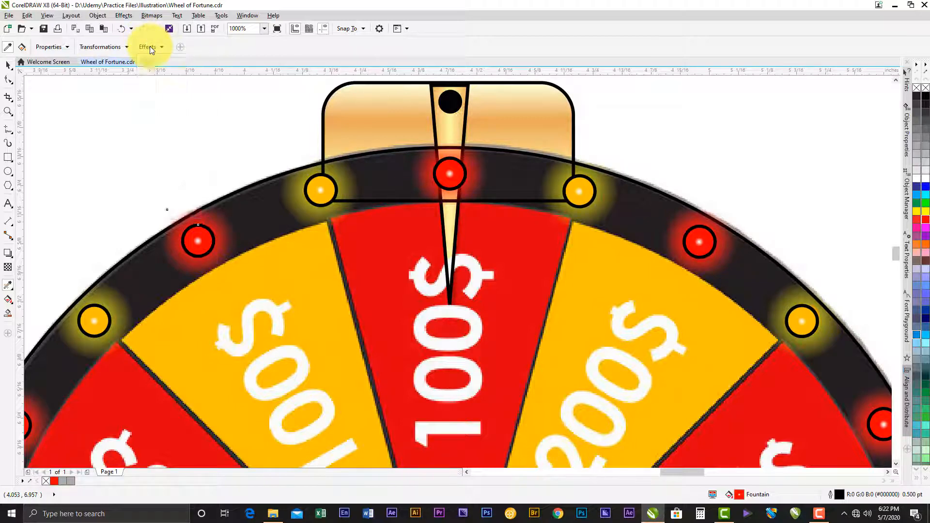
left_click(321, 189)
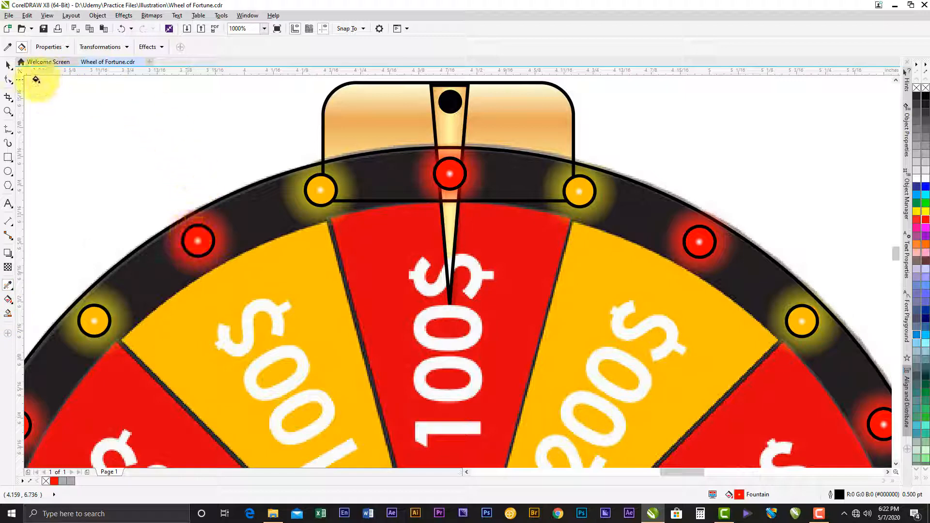
left_click(8, 47)
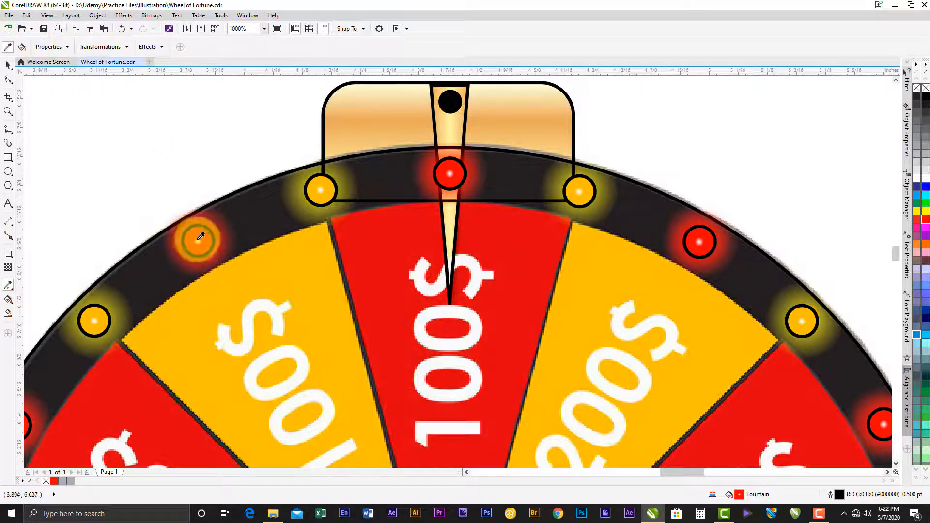
left_click(321, 190)
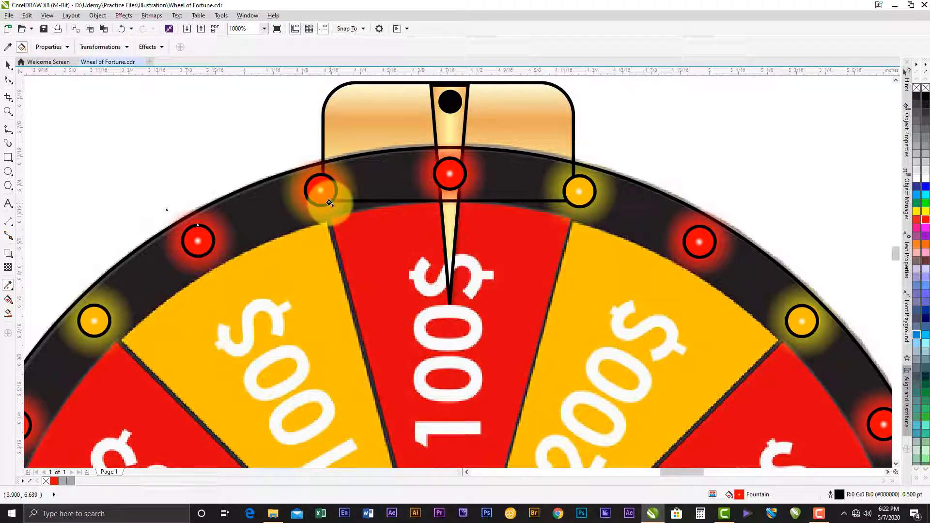
key("ctrl+z")
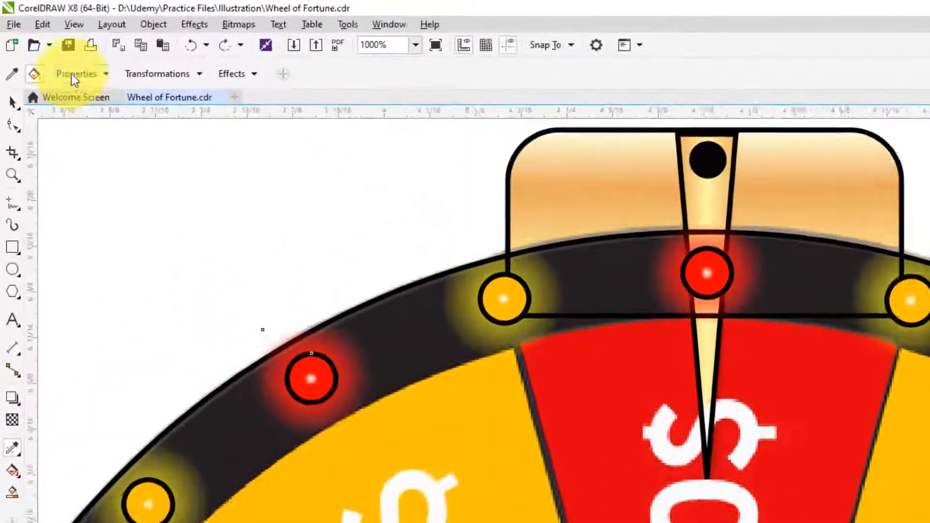
- Exclude Fill from the Attributes Eyedropper properties, keep Drop Shadow included, and copy the red light's glow onto the yellow light left of the pointer
left_click(103, 75)
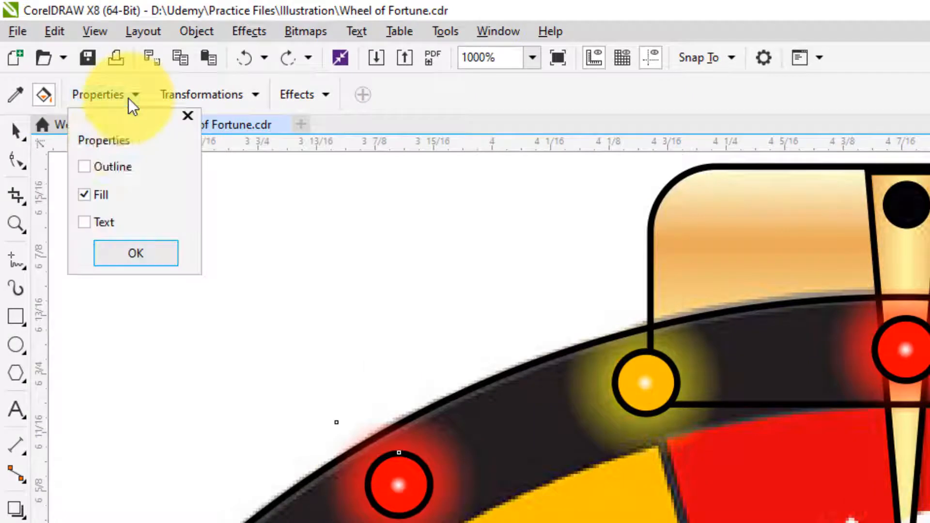
left_click(87, 195)
left_click(127, 253)
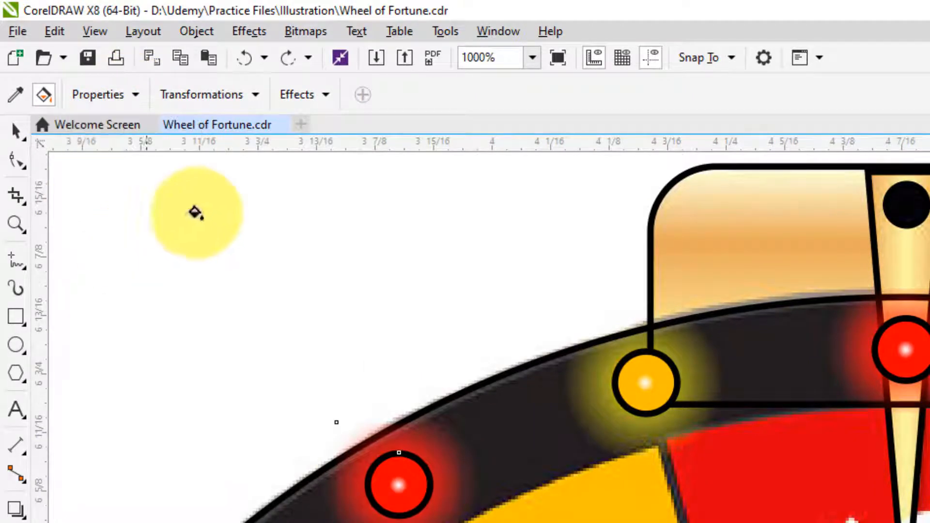
left_click(317, 94)
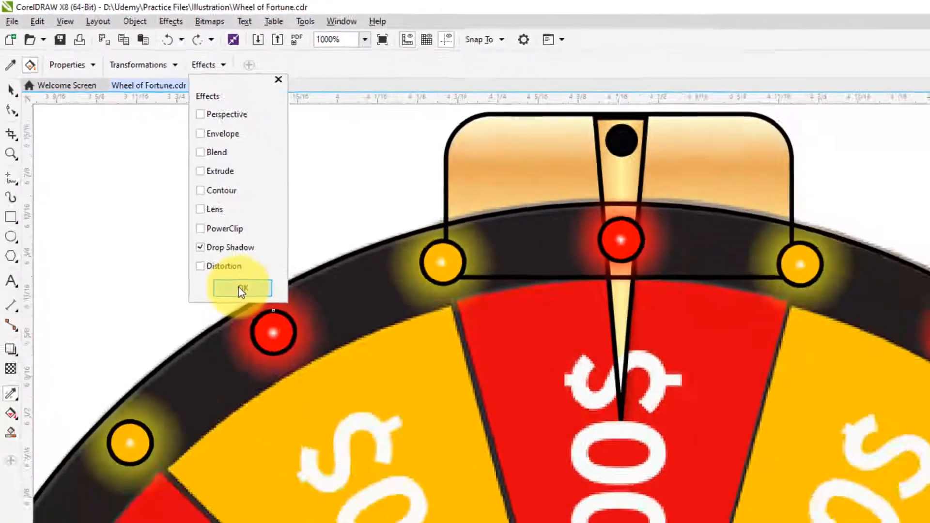
left_click(242, 290)
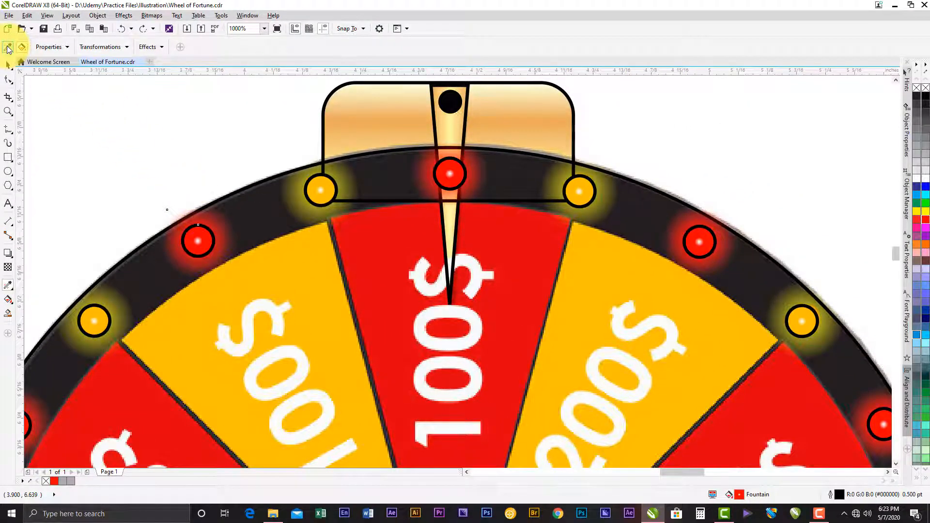
left_click(201, 238)
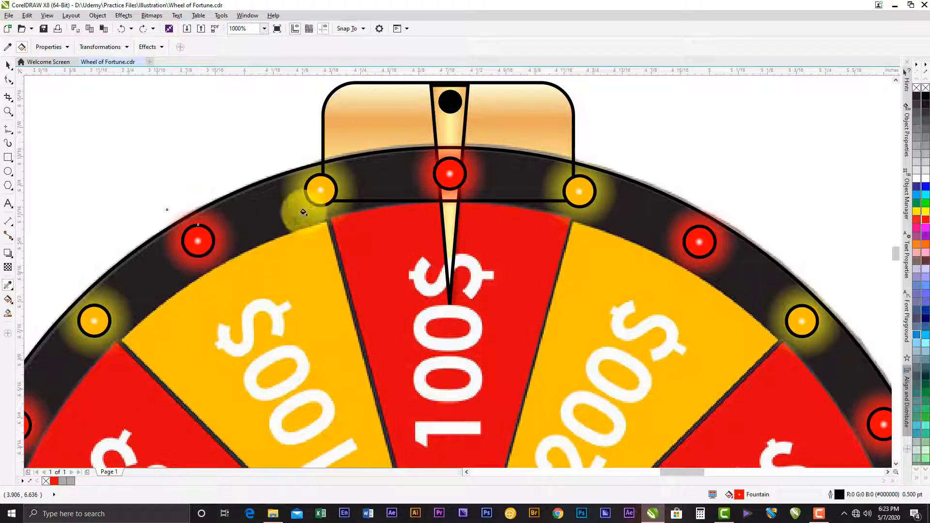
left_click(319, 190)
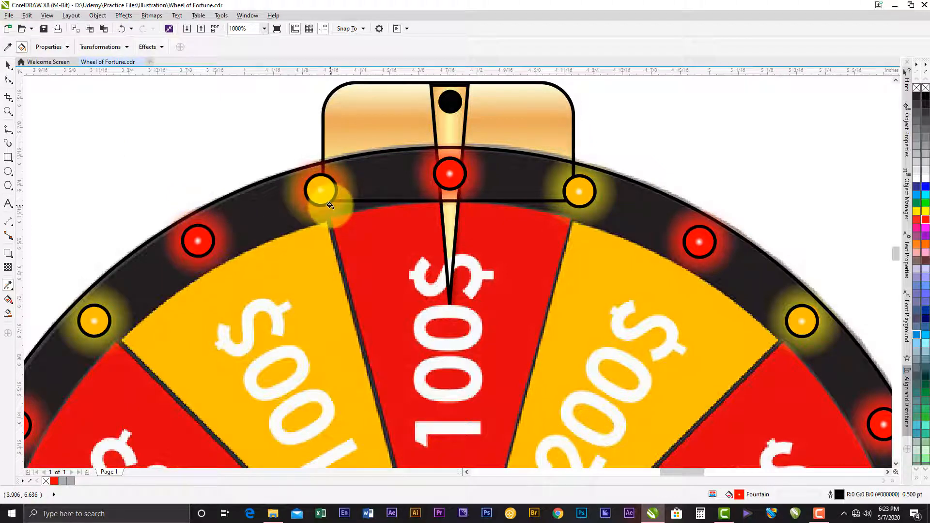
- Set the glow colour of the yellow light left of the pointer to golden yellow (#FFCC00) in the RGB colour model
key("space")
left_click(316, 189)
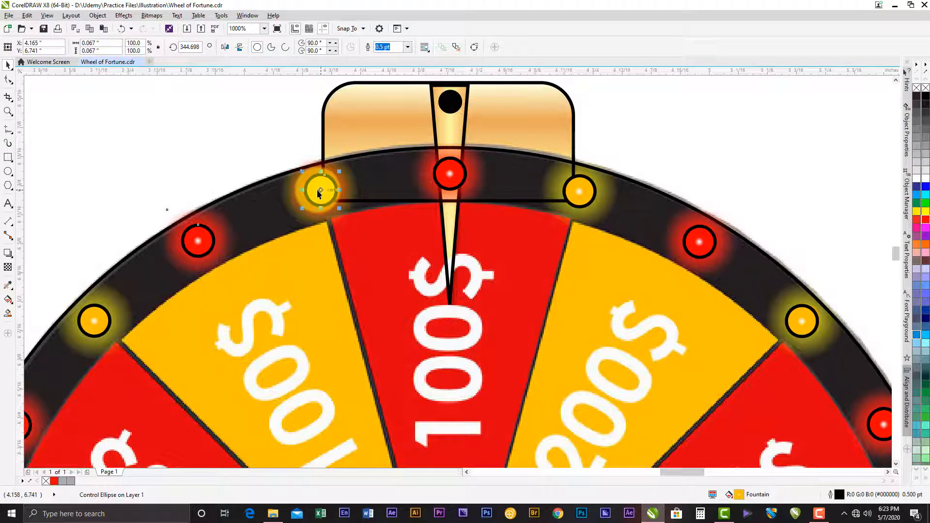
scroll(317, 190, "up", 1)
left_click(293, 168)
left_click_drag(294, 168, 363, 192)
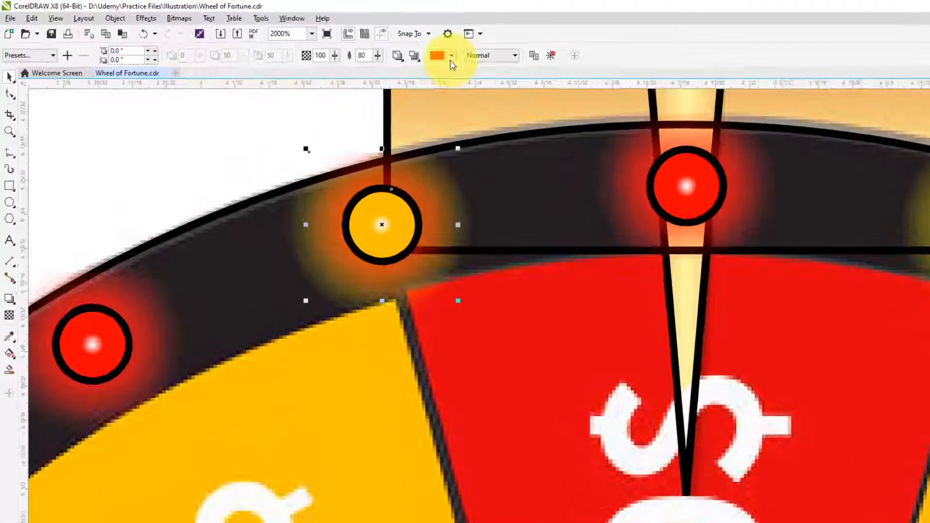
left_click(382, 50)
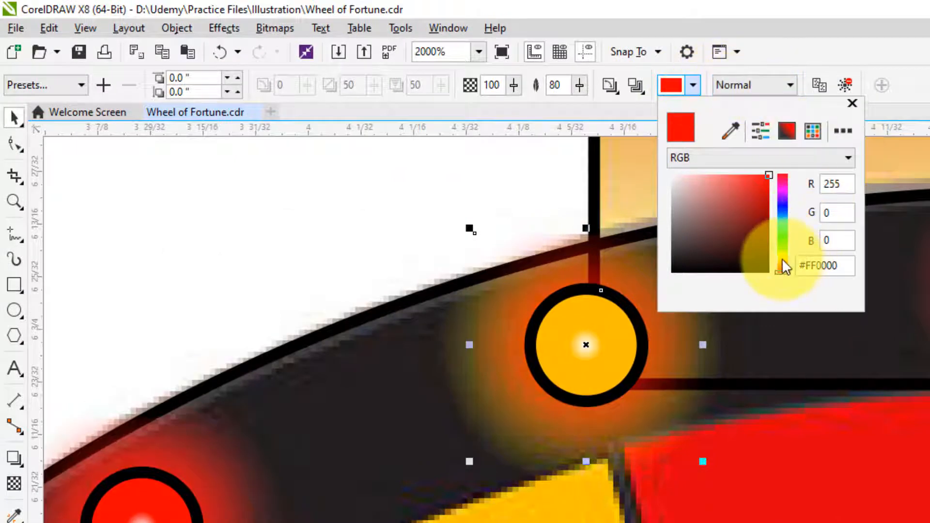
left_click(781, 260)
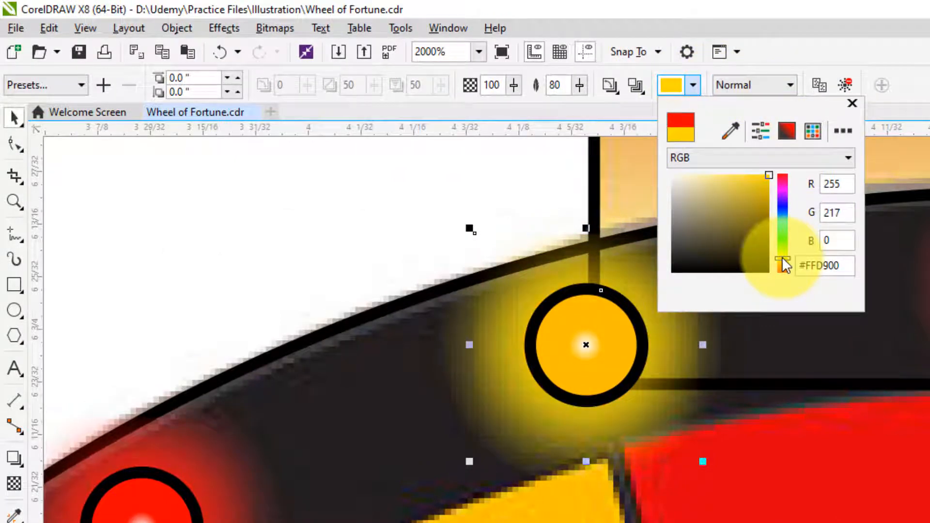
left_click(781, 258)
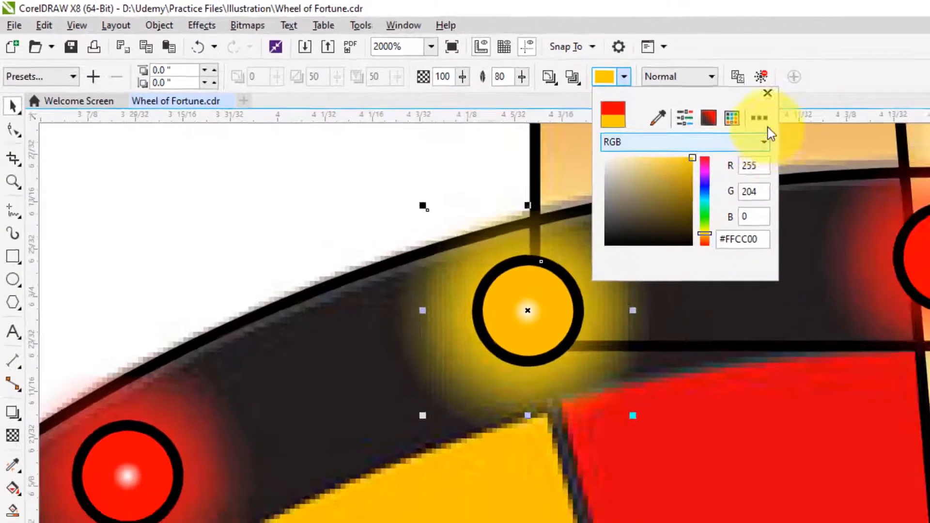
left_click(852, 103)
- Check that the Attributes Eyedropper includes only Drop Shadow and no properties, and sample the recoloured yellow light's golden glow
scroll(338, 199, "down", 1)
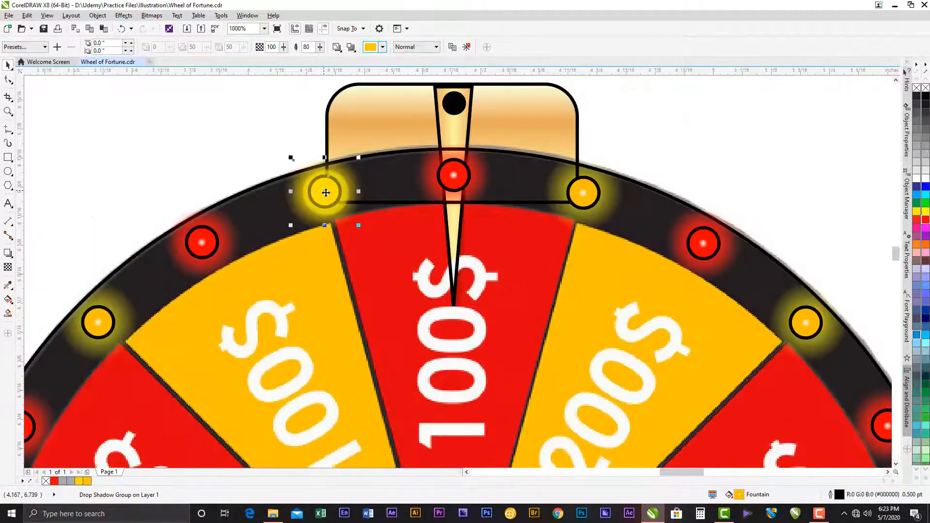
left_click(8, 286)
left_click(147, 47)
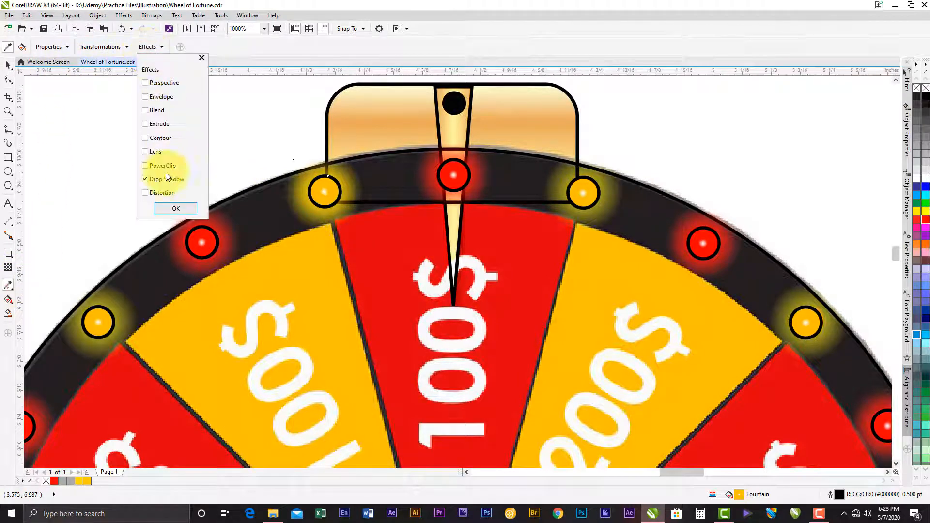
left_click(48, 46)
left_click(59, 46)
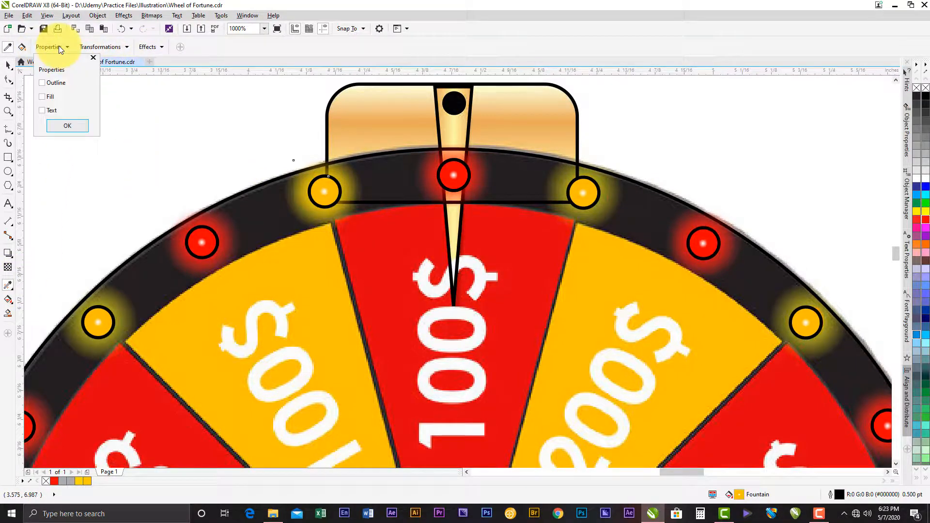
left_click(142, 46)
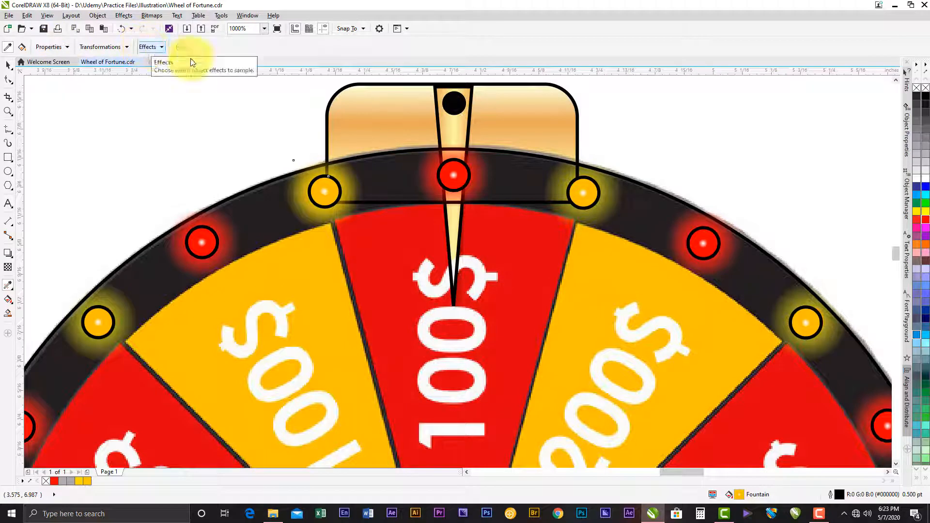
left_click(330, 191)
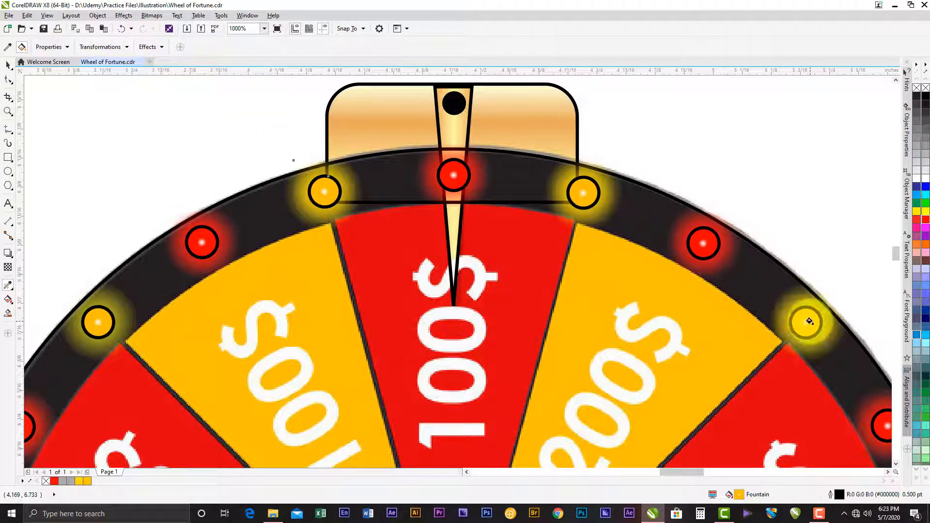
- Apply the sampled golden glow to the remaining yellow lights all around the wheel's rim
scroll(823, 322, "down", 2)
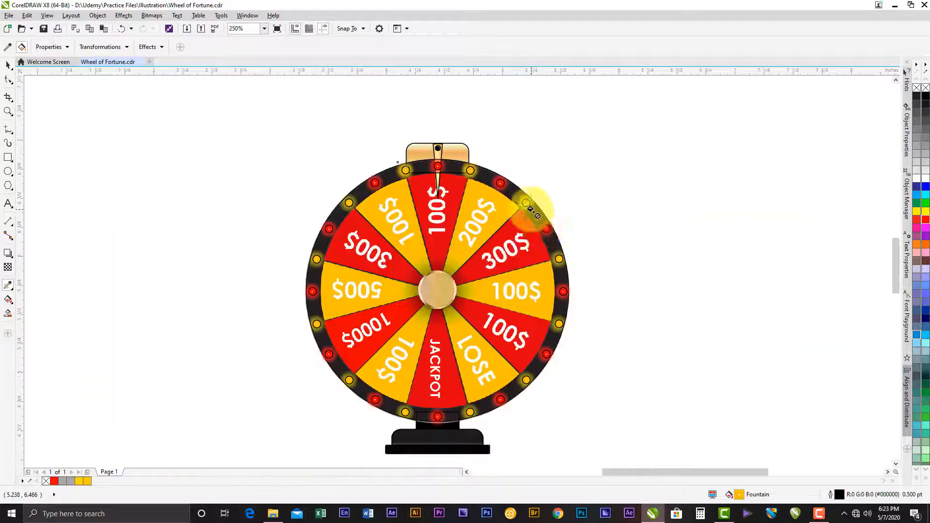
scroll(558, 266, "up", 1)
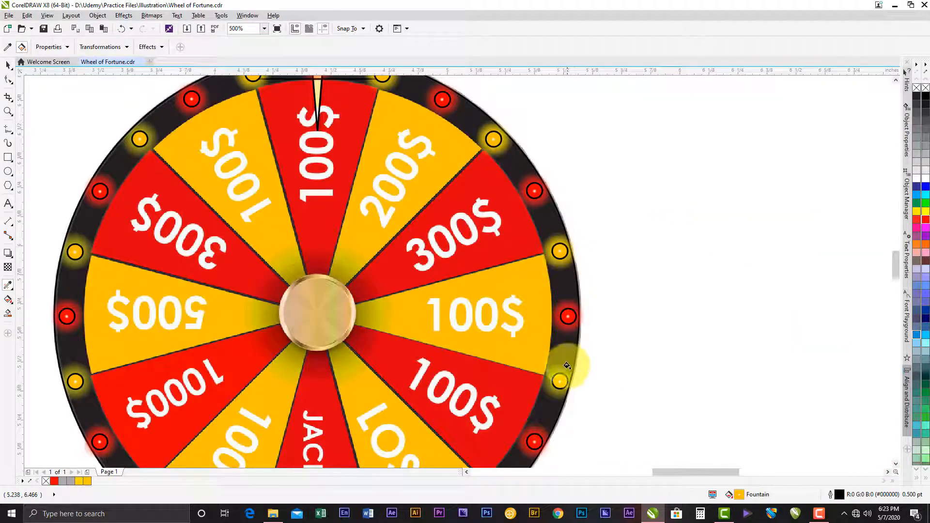
left_click_drag(556, 379, 633, 118)
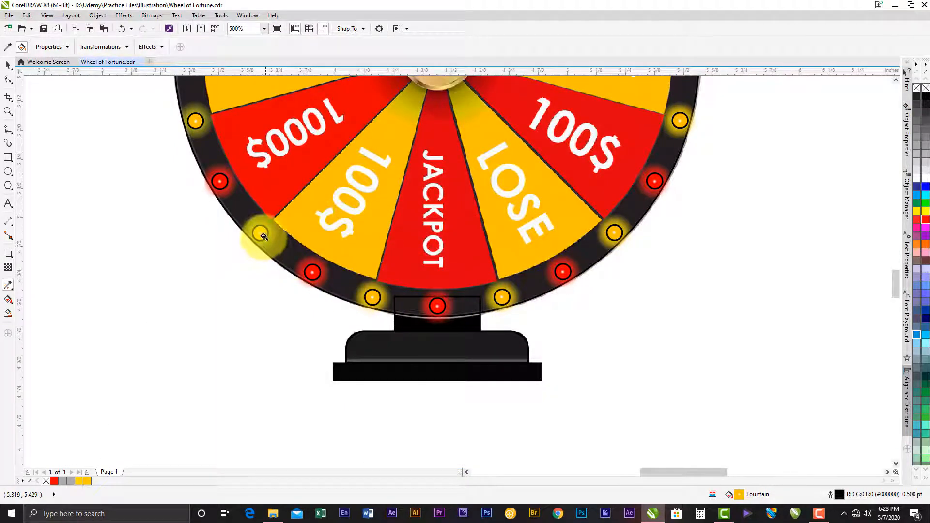
left_click_drag(246, 158, 385, 350)
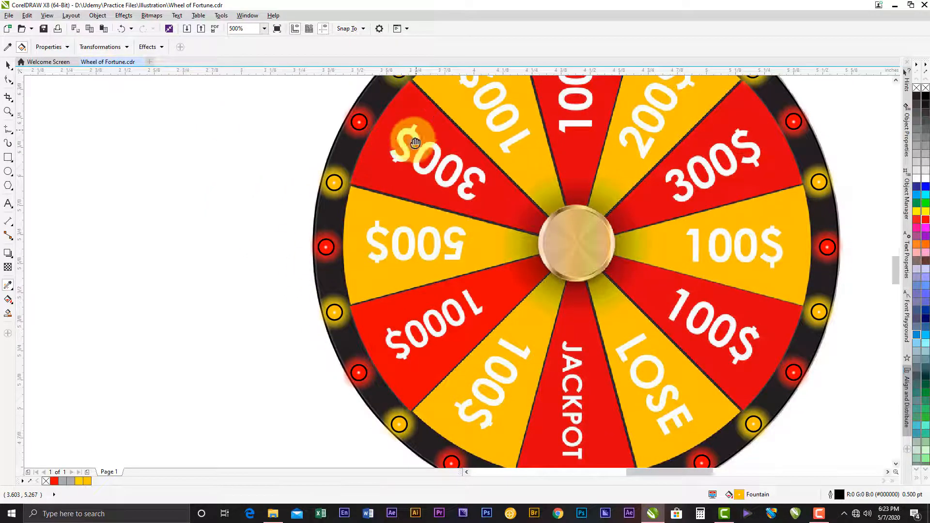
left_click_drag(407, 141, 342, 299)
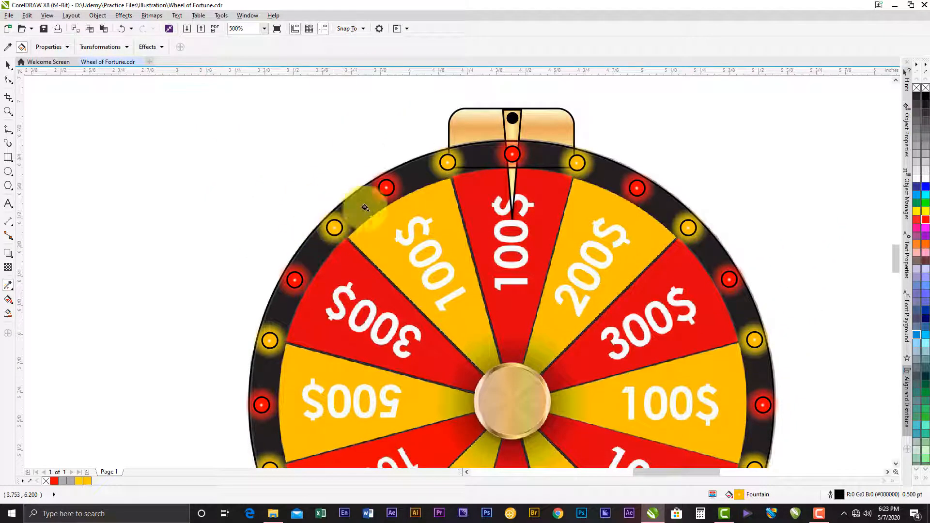
scroll(447, 162, "up", 2)
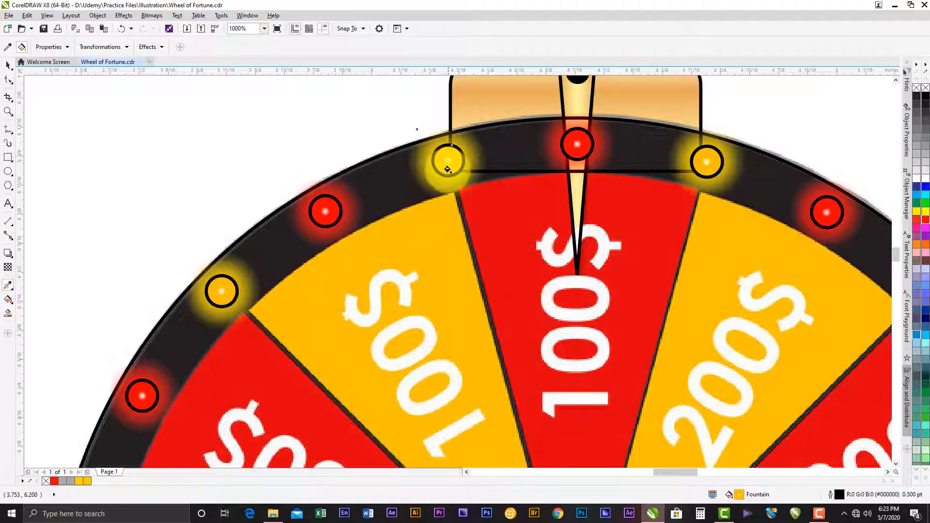
scroll(448, 170, "down", 2)
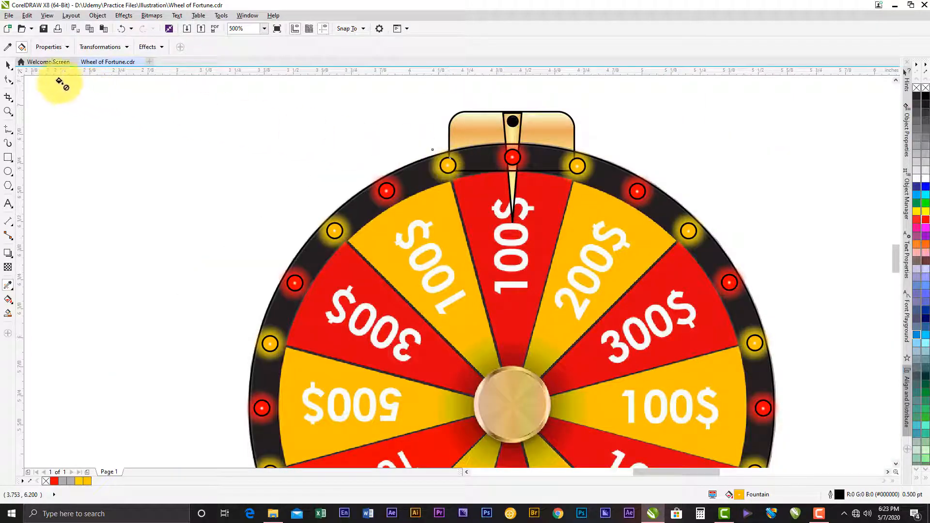
left_click(10, 66)
left_click(427, 194)
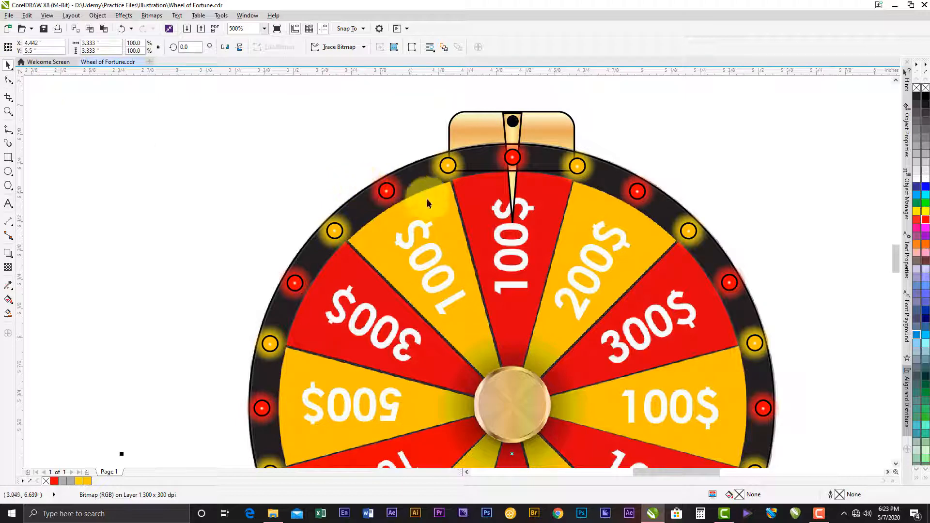
scroll(416, 189, "down", 2)
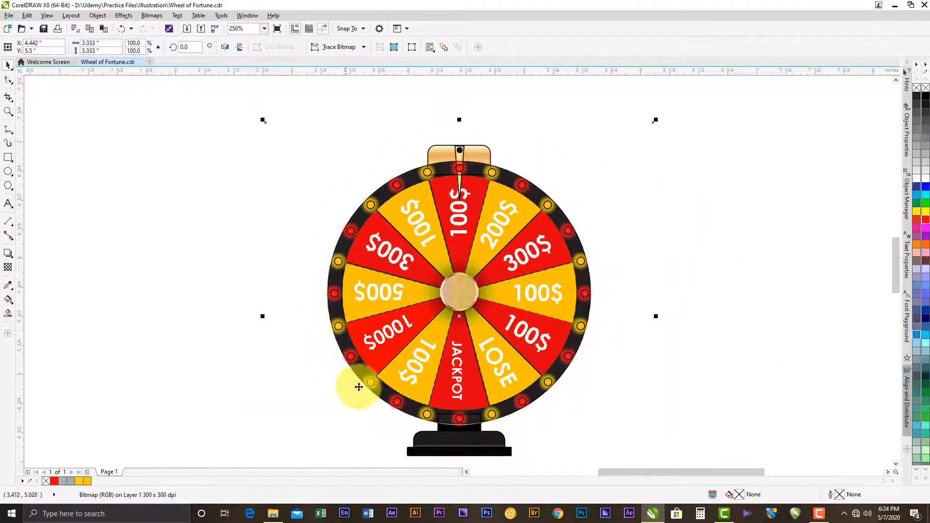
left_click(544, 154)
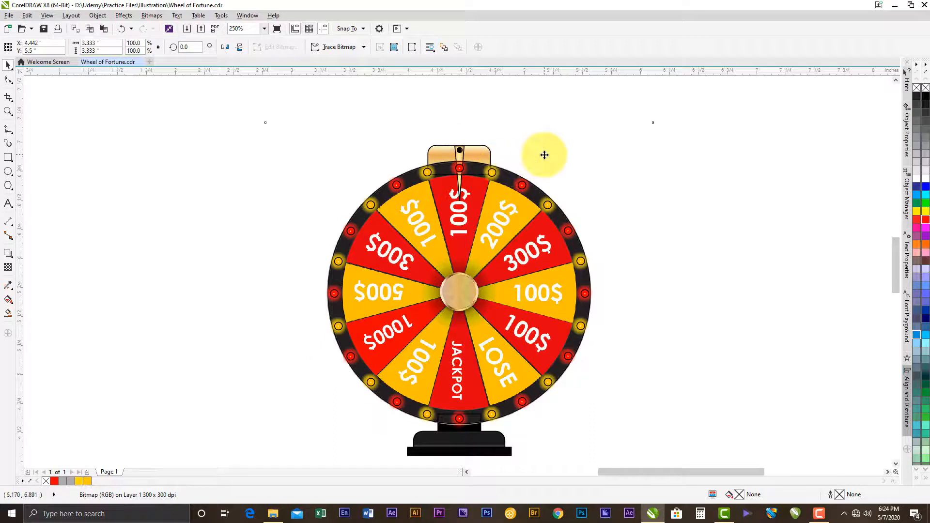
left_click(770, 193)
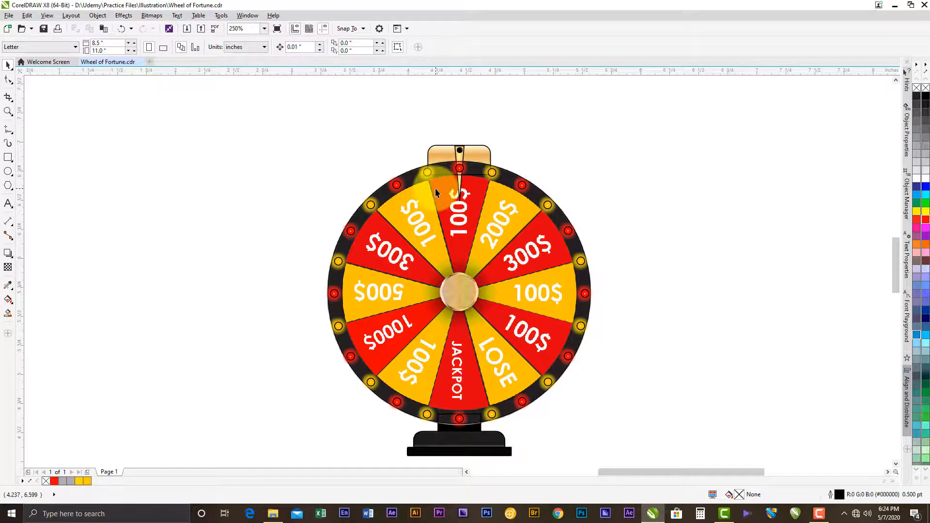
scroll(436, 193, "up", 2)
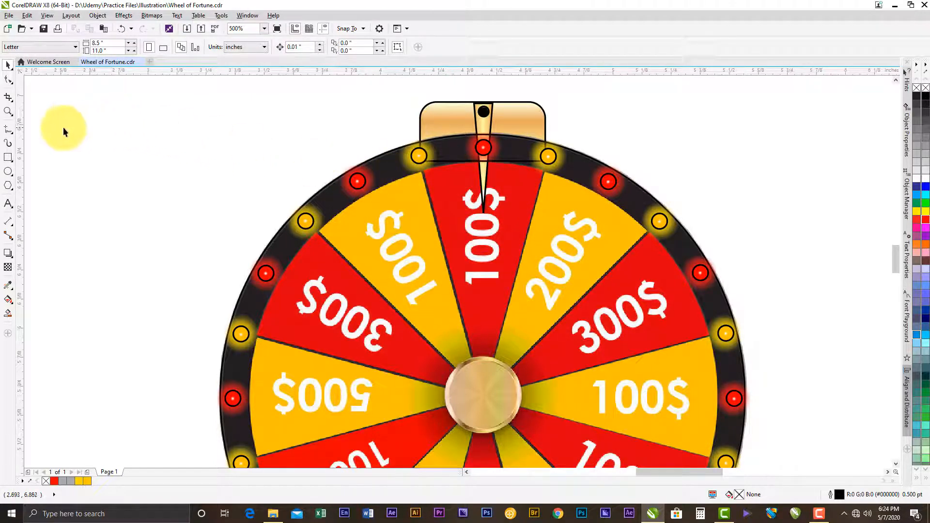
- Draw a closed triangle about 0.525 by 0.97 inches with the Pen tool, tracing the red 100$ segment under the pointer from rim to hub centre
left_click(14, 138)
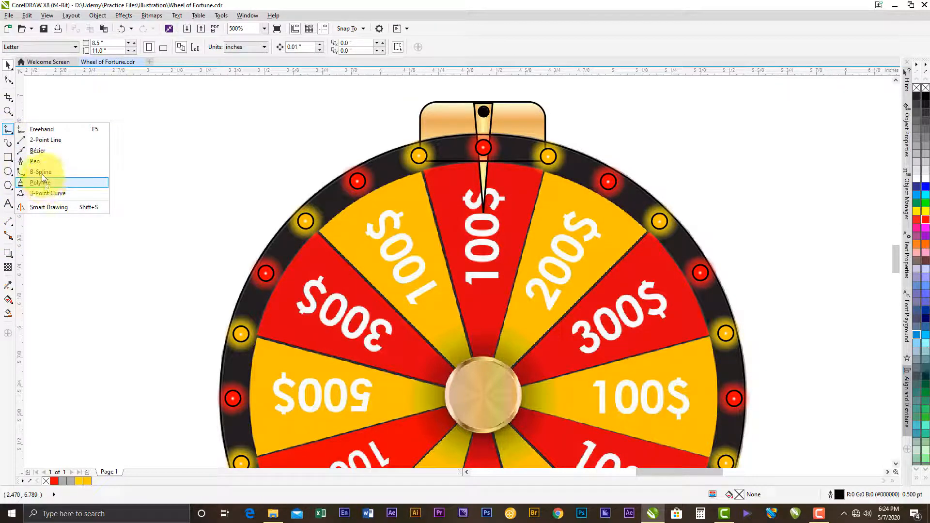
left_click(36, 163)
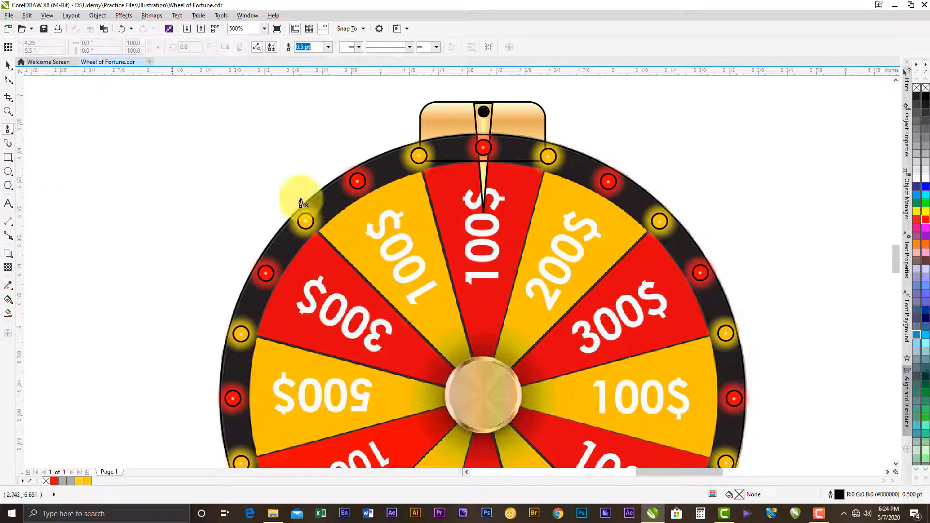
left_click(422, 174)
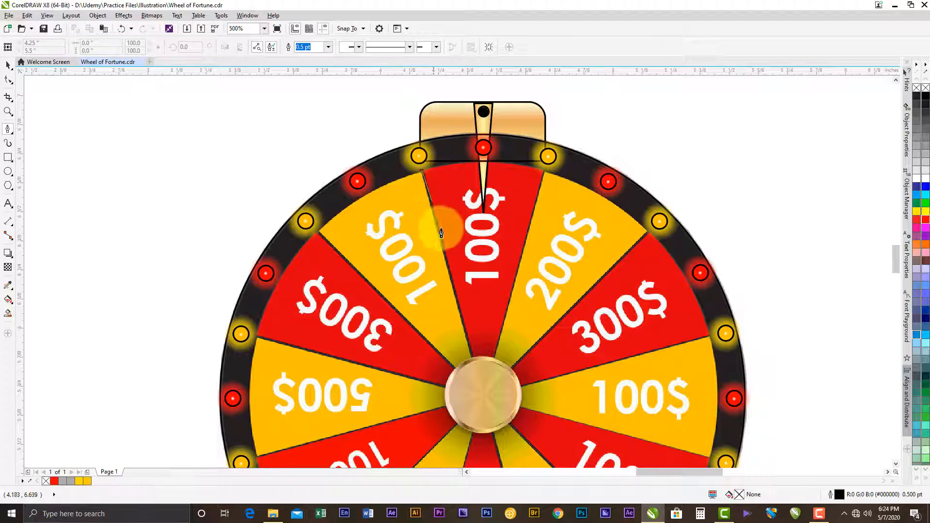
left_click(483, 397)
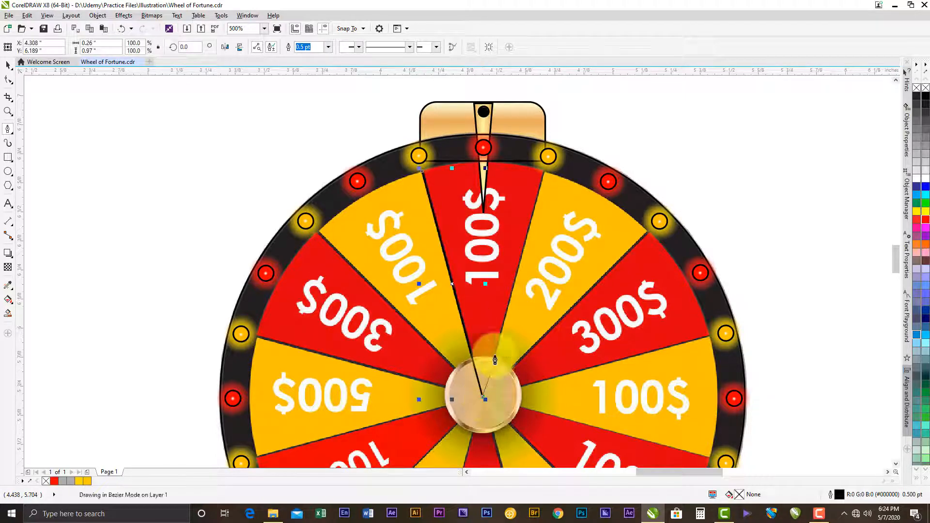
left_click(545, 171)
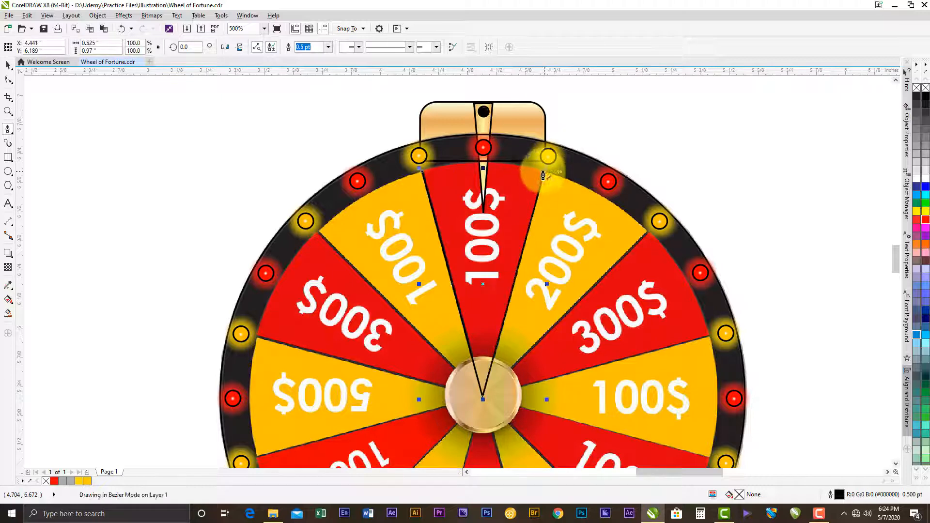
left_click(421, 171)
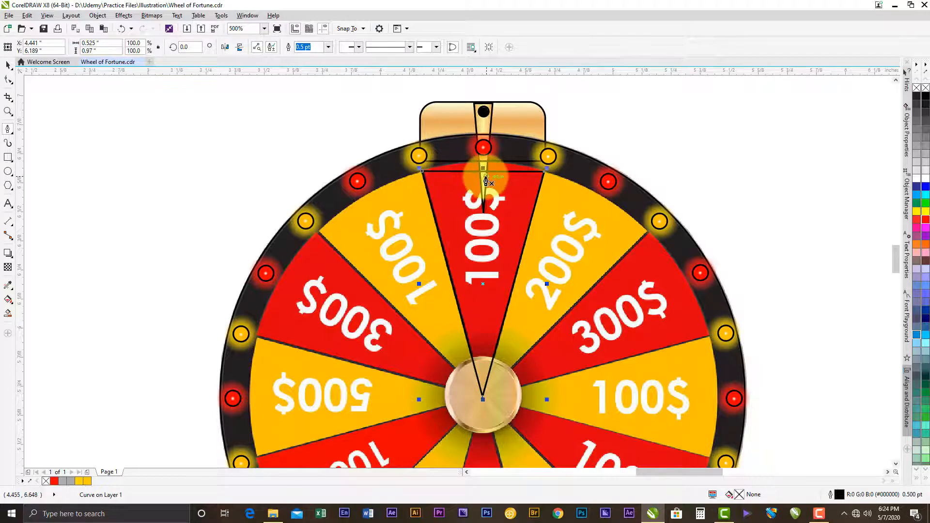
- Convert the triangle's upper edge to a curve with the Shape tool and bend it outward to follow the wheel's inner rim
scroll(485, 177, "up", 2)
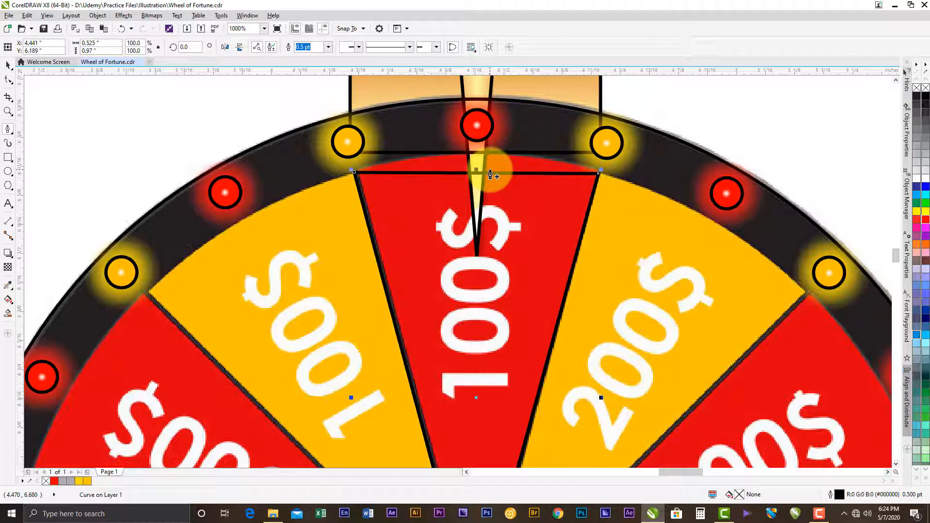
left_click(12, 84)
left_click(481, 176)
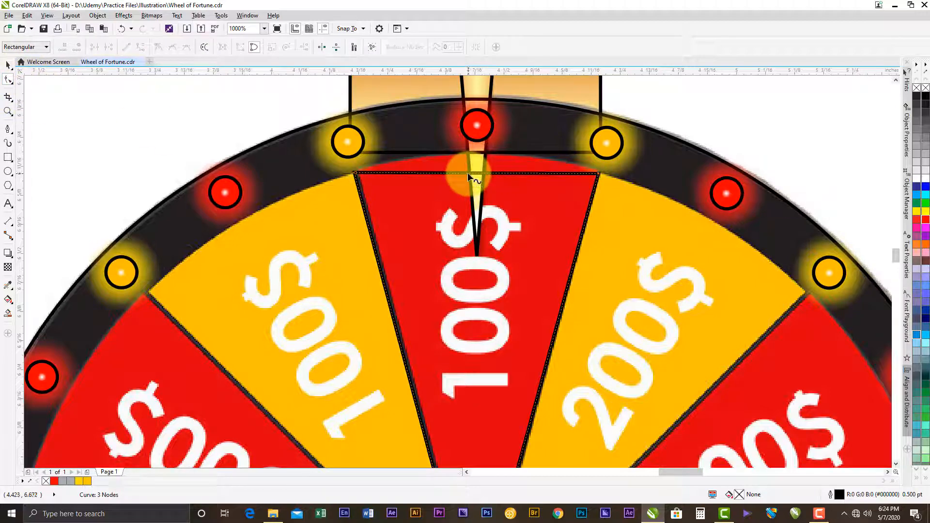
right_click(468, 175)
left_click(498, 213)
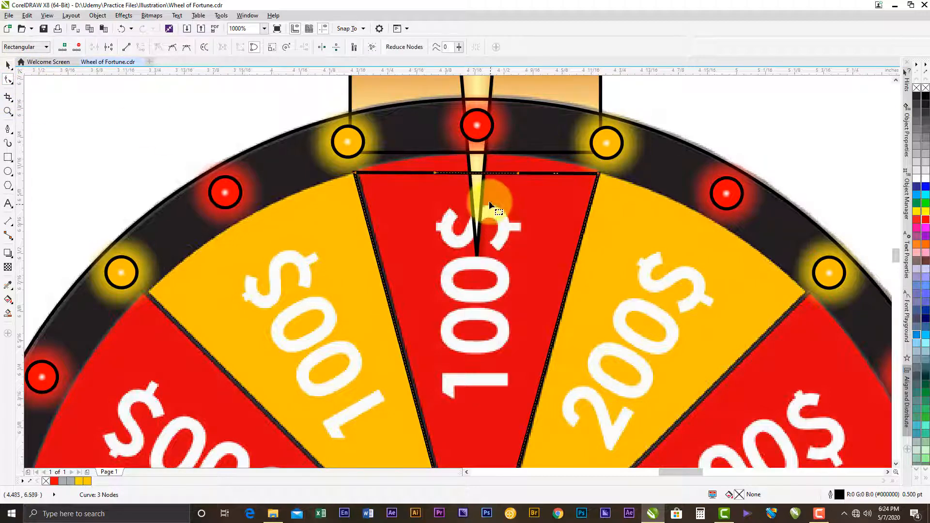
left_click_drag(472, 173, 472, 153)
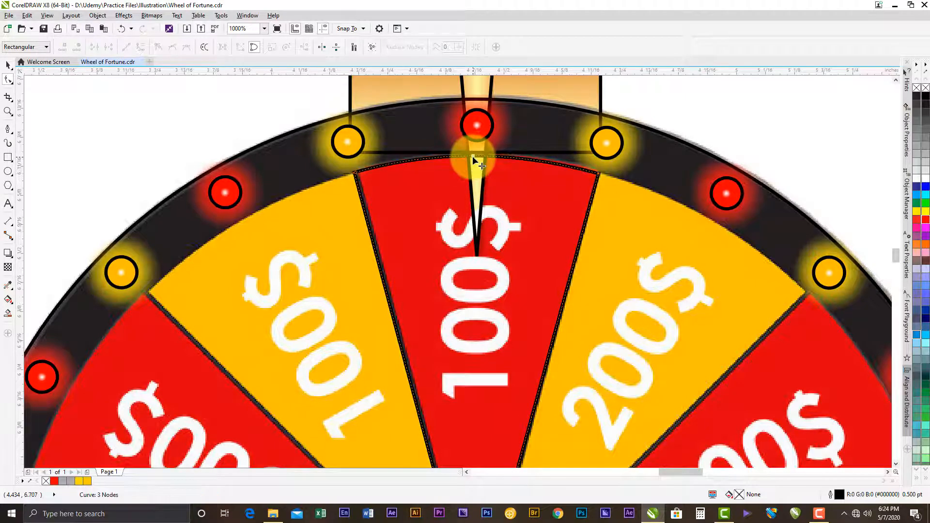
- Refine the wedge's curved upper edge by adjusting its bend and both control handles to match the black rim's inner arc
scroll(473, 159, "up", 2)
left_click_drag(474, 159, 475, 153)
left_click_drag(724, 194, 722, 191)
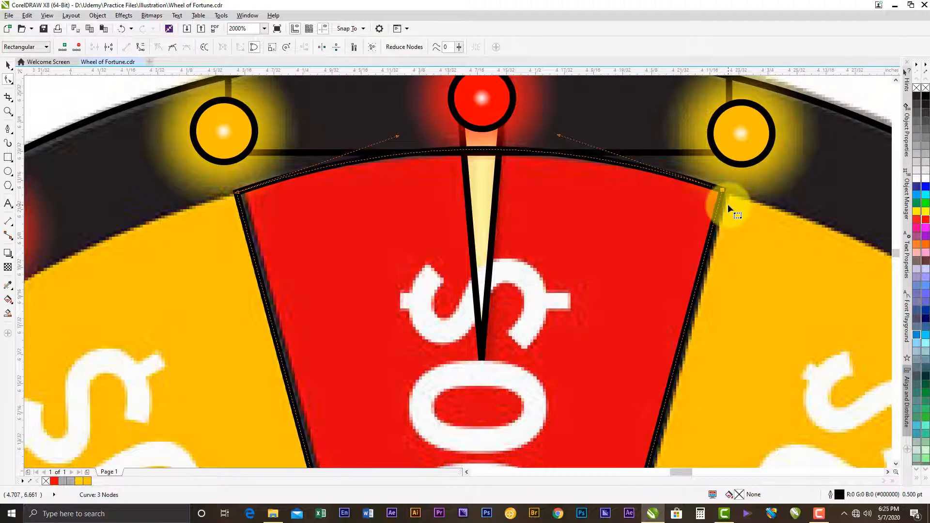
key("ctrl+z")
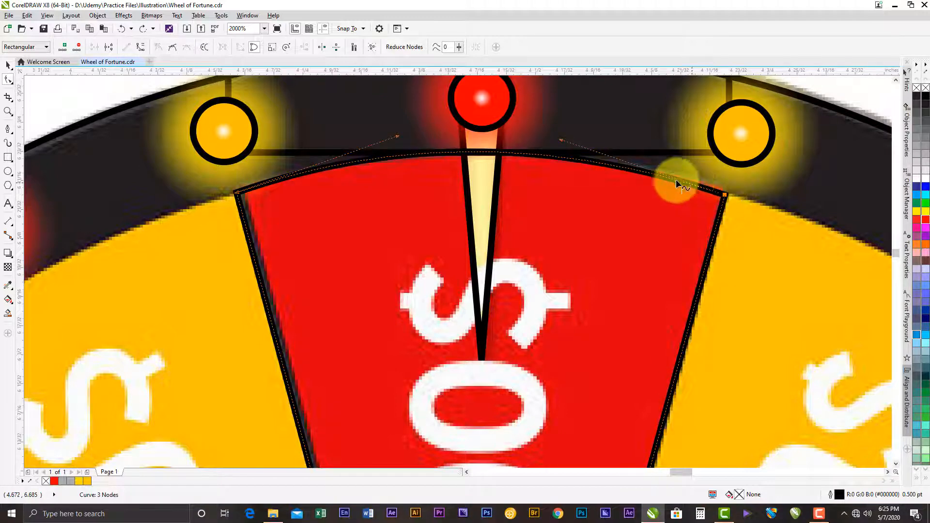
left_click_drag(562, 140, 598, 145)
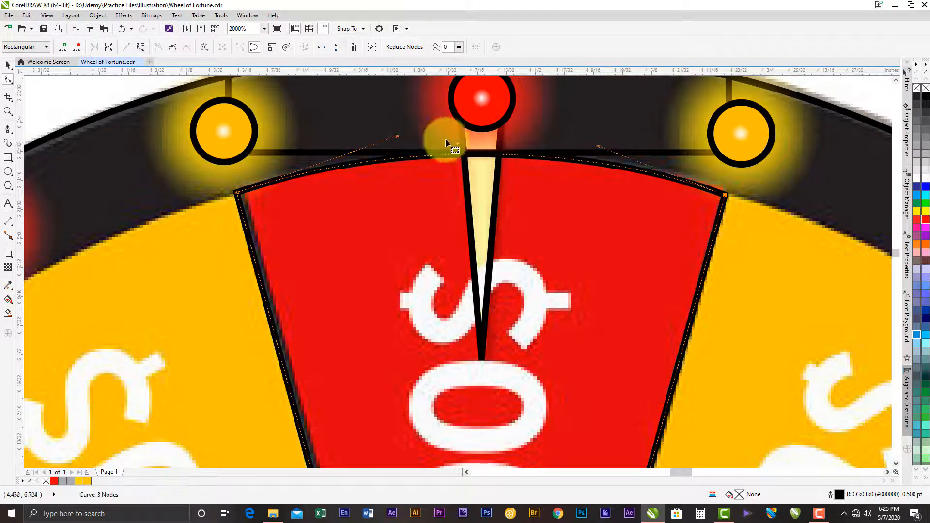
left_click_drag(395, 136, 366, 144)
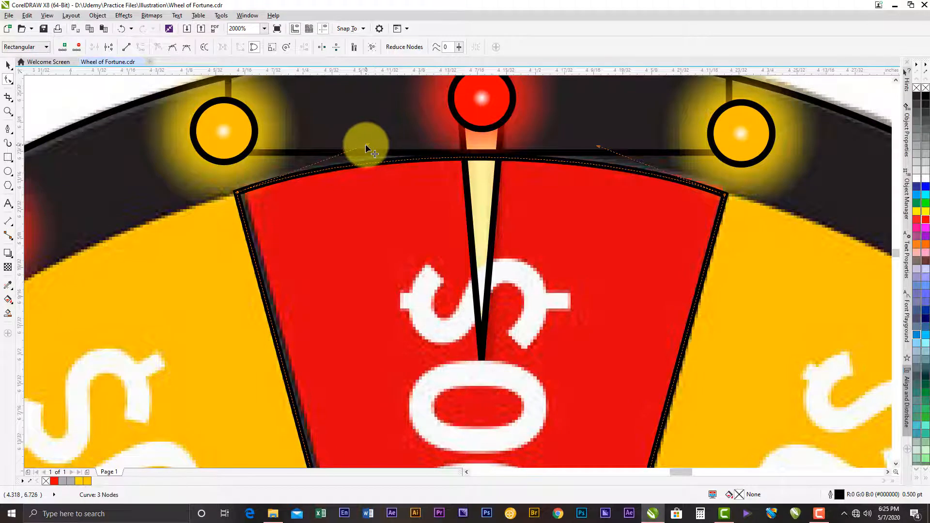
left_click_drag(469, 159, 466, 159)
- Fill the traced wedge with red (#FF0000) and remove its outline
scroll(286, 204, "down", 5)
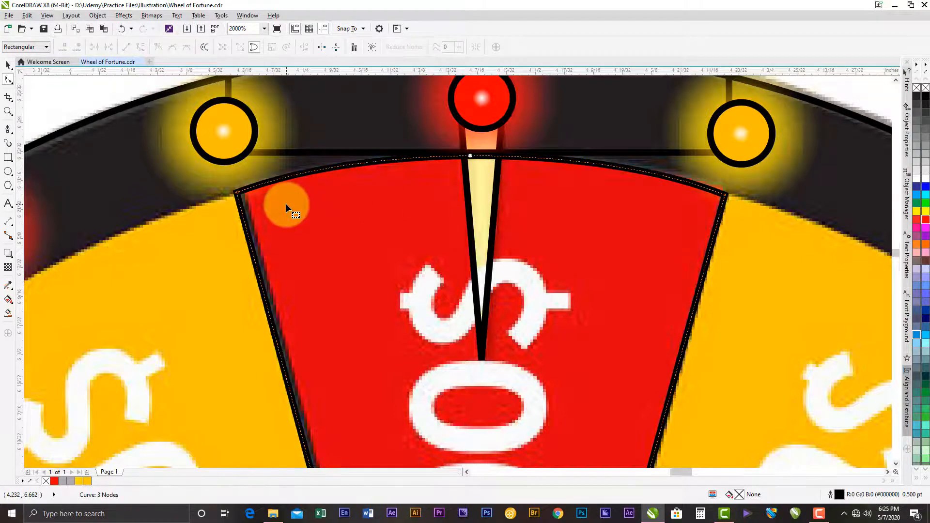
scroll(310, 291, "up", 2)
left_click_drag(325, 129, 376, 179)
left_click(7, 66)
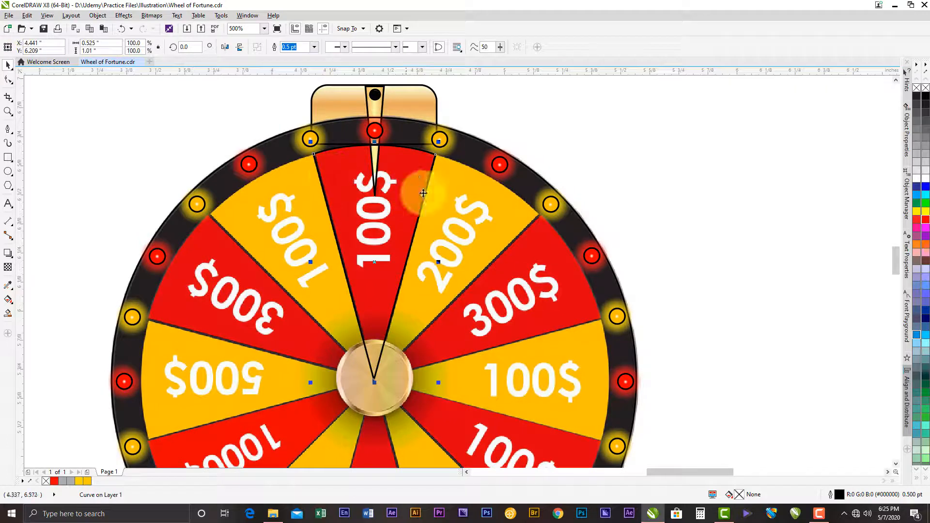
left_click(916, 219)
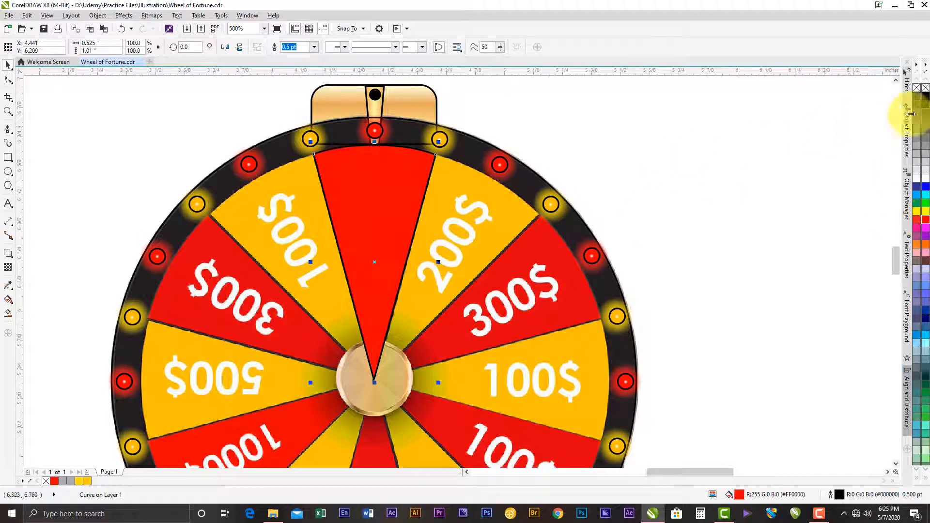
right_click(925, 88)
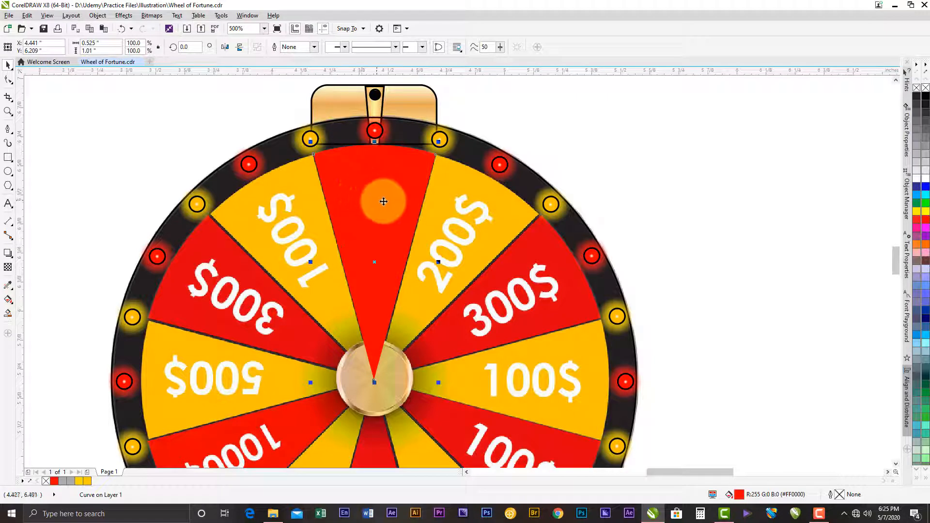
- Move the red wedge aside to compare it with the reference segment beneath, and undo the move
left_click_drag(371, 187, 531, 193)
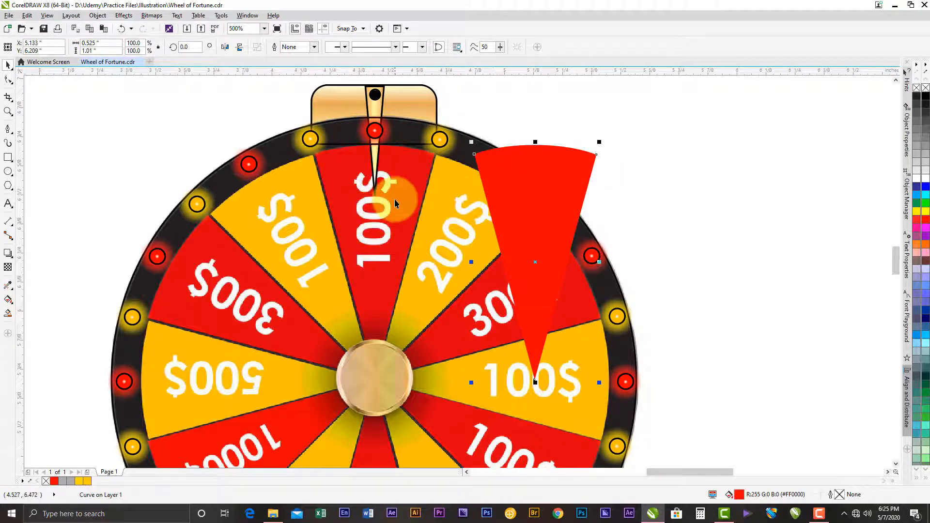
left_click(121, 28)
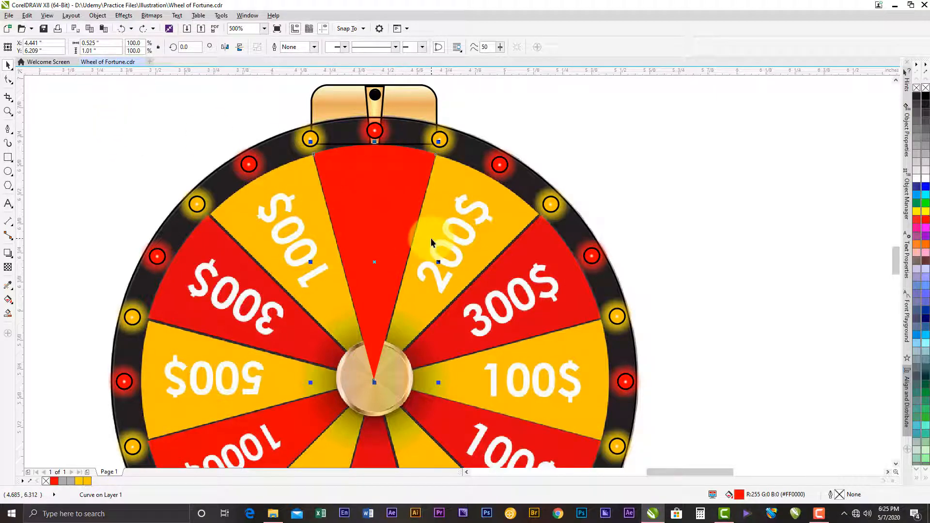
scroll(431, 242, "down", 2)
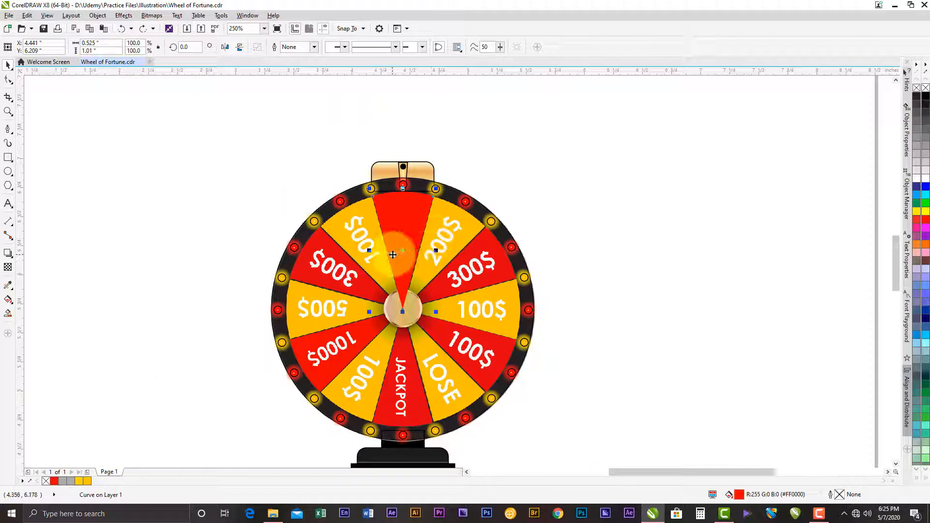
scroll(386, 213, "up", 2)
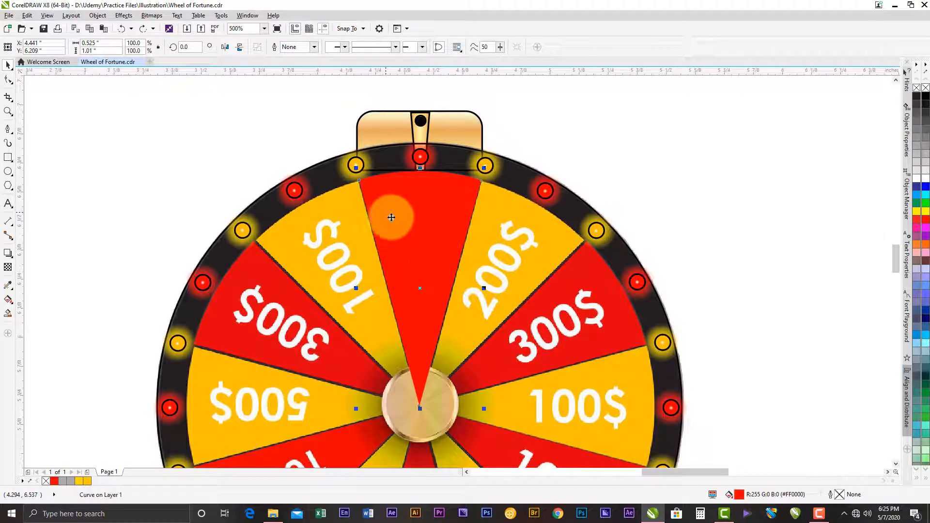
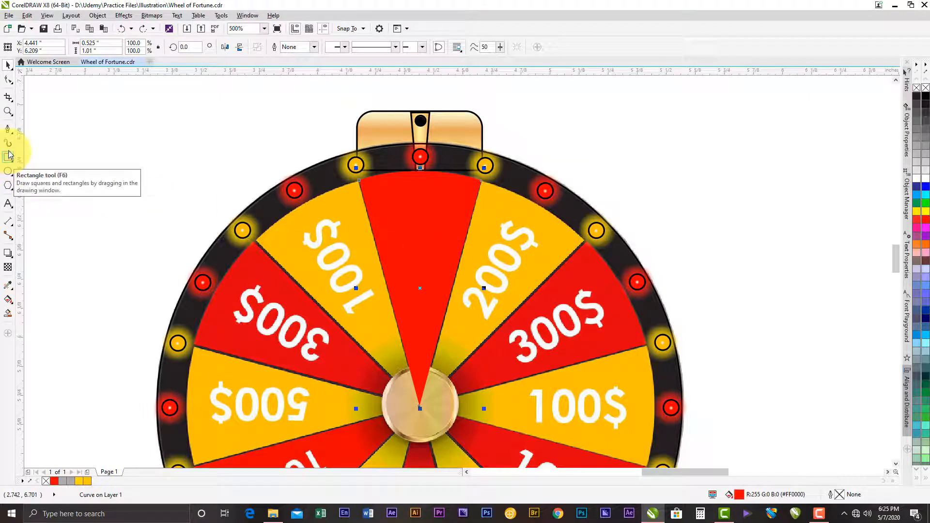
- Add the artistic text "100$" over the upper part of the red wedge
left_click(9, 206)
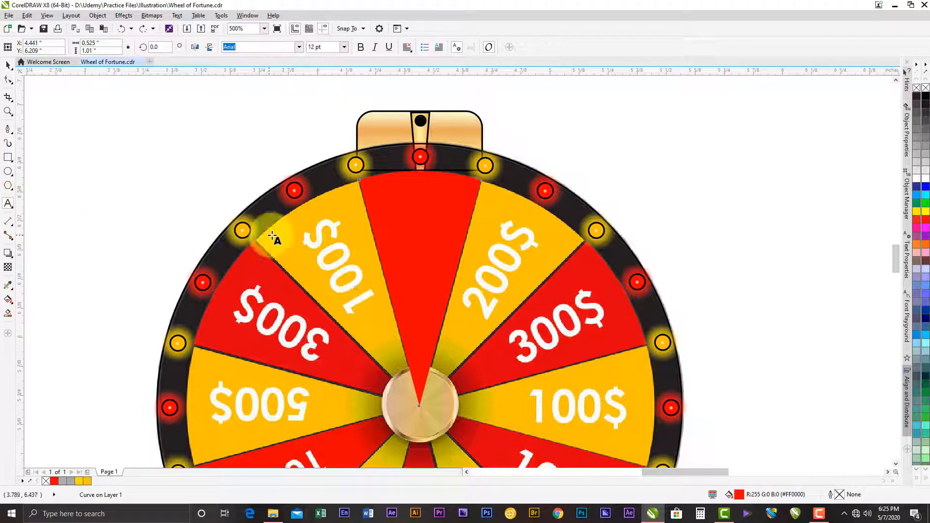
left_click(401, 241)
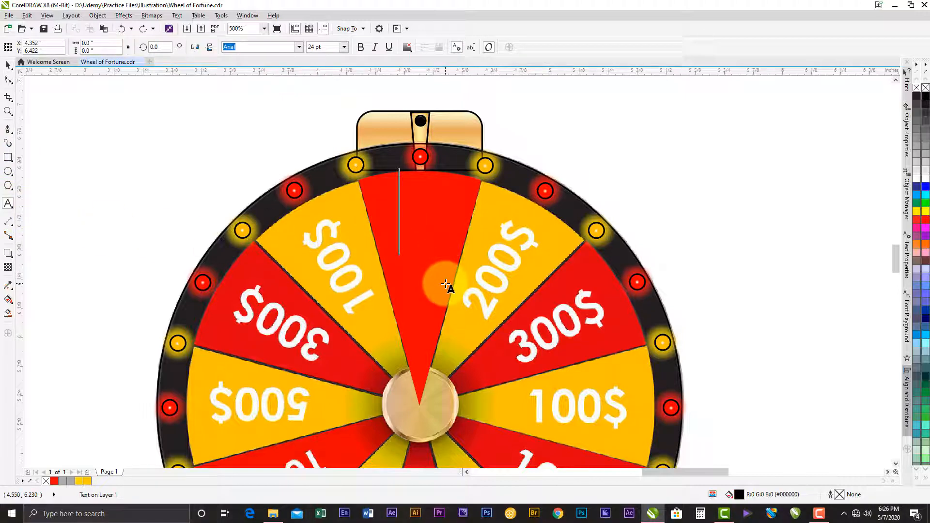
type("100")
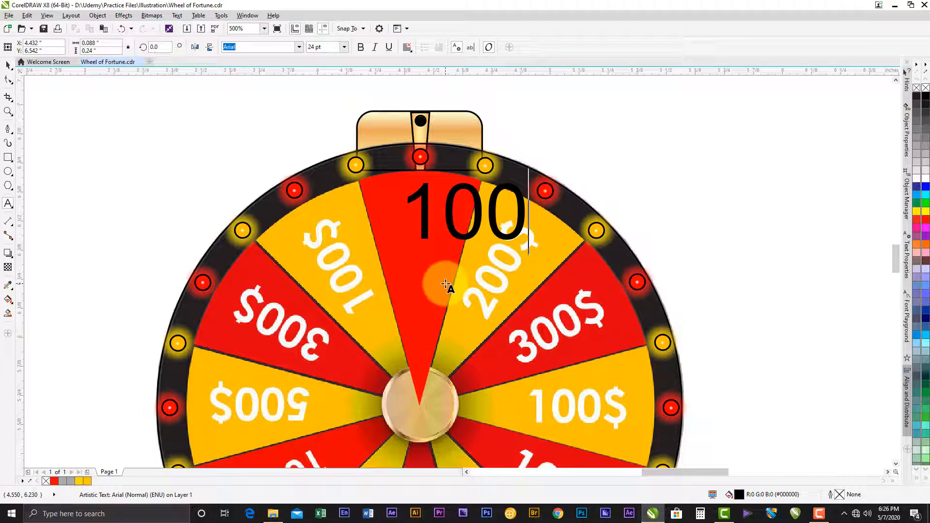
type("$")
left_click(9, 70)
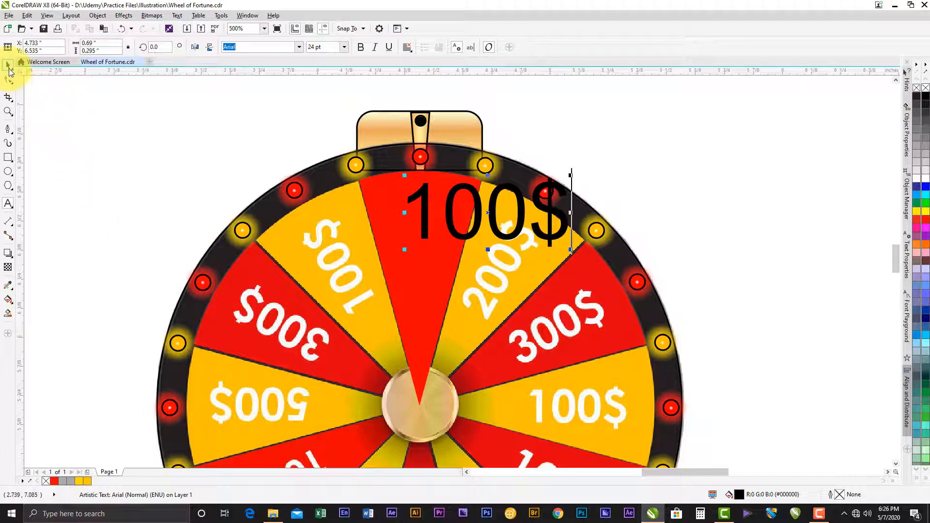
- Scale the 100$ text down to about 12.6 pt inside the red wedge and make it bold and white
left_click_drag(571, 175, 425, 227)
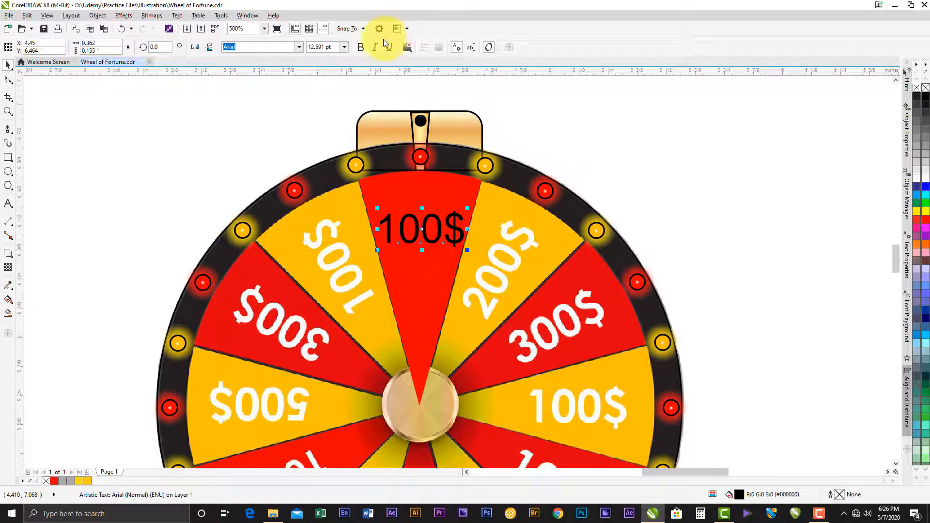
left_click(361, 47)
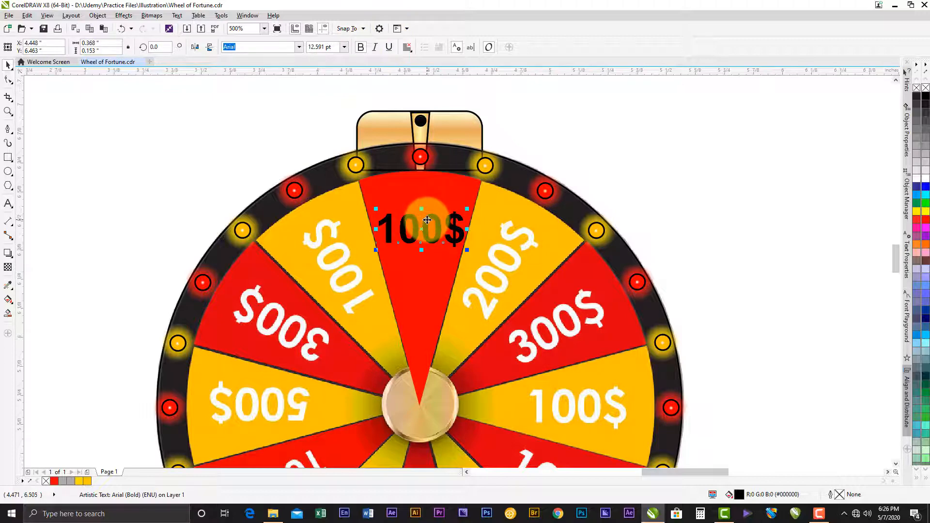
left_click(925, 180)
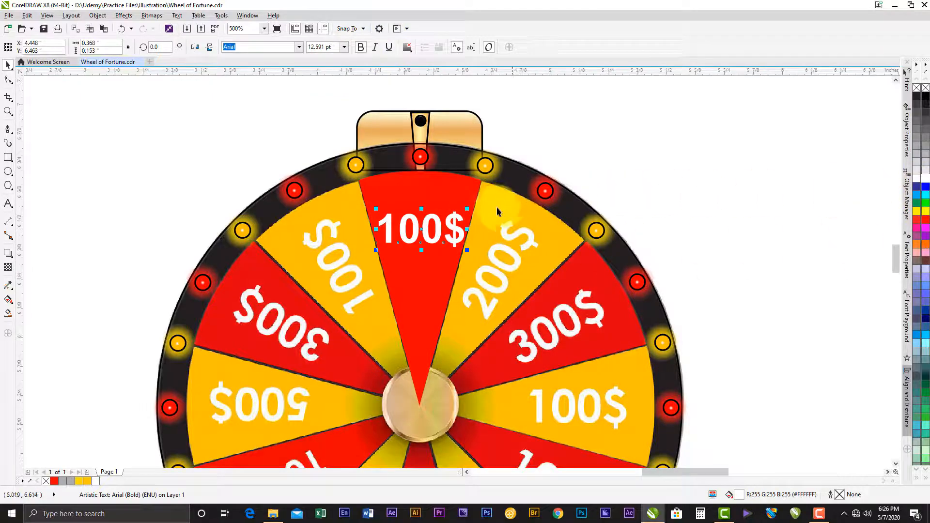
- Rotate the 100$ text 90° counter-clockwise and place it along the middle of the red wedge
left_click(404, 234)
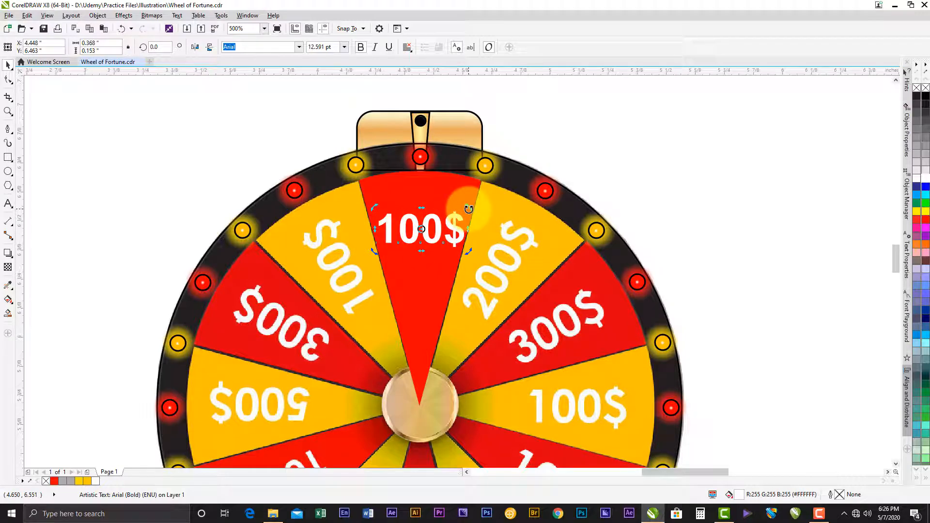
left_click_drag(468, 209, 403, 185)
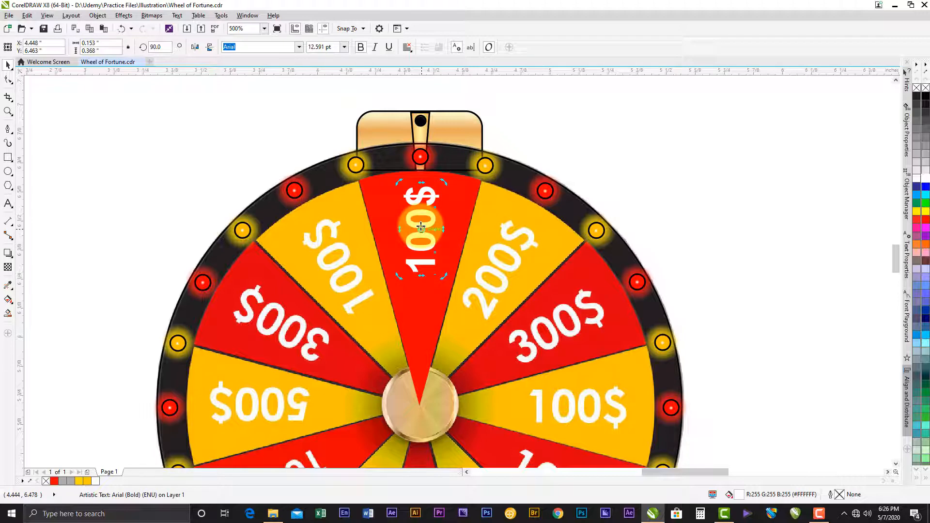
left_click_drag(423, 227, 423, 251)
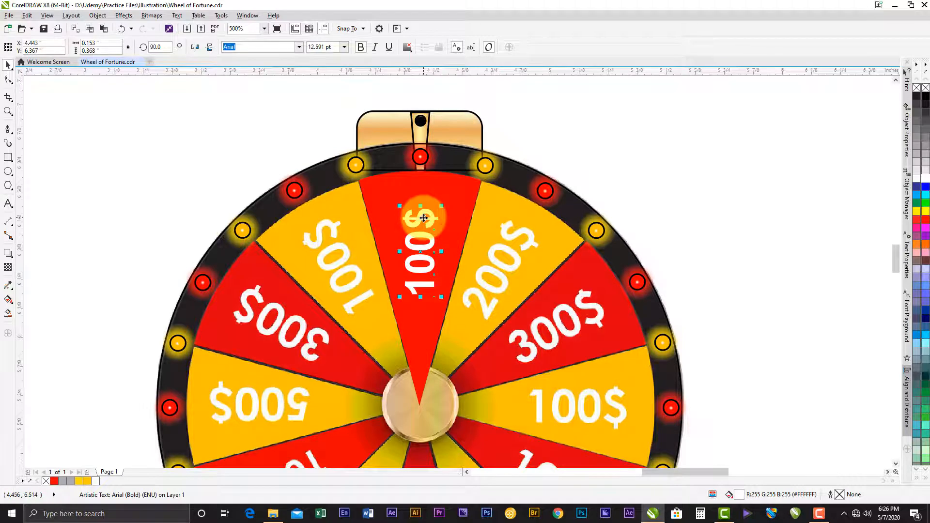
- Group the 100$ text with the red wedge behind it
left_click_drag(424, 218, 451, 170)
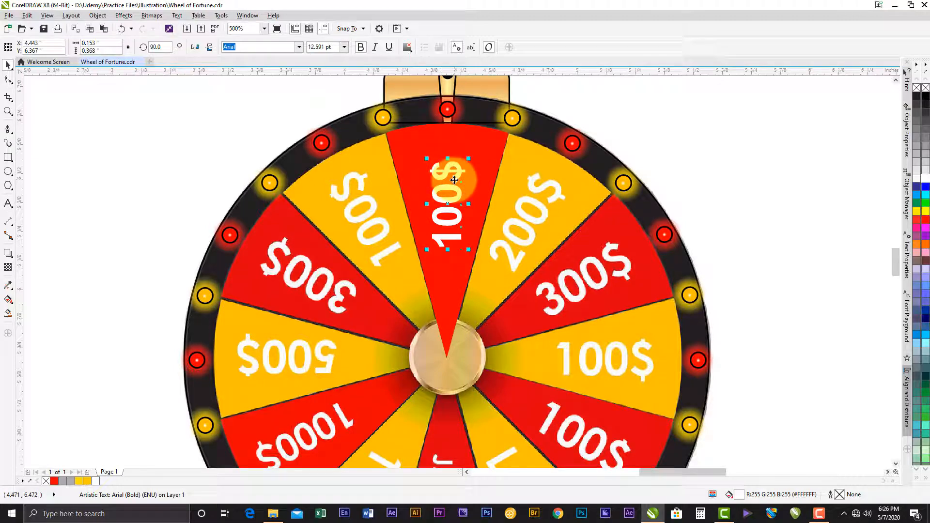
left_click(431, 141, "shift")
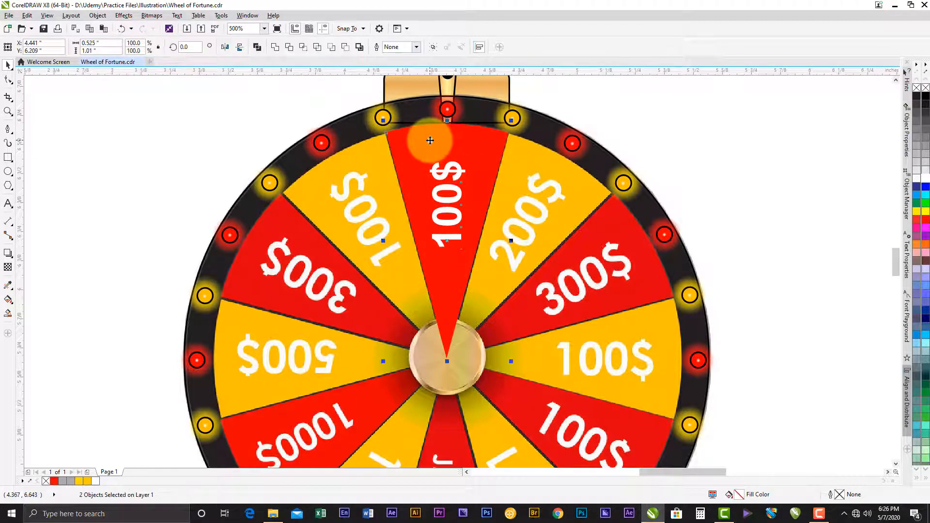
left_click(434, 48)
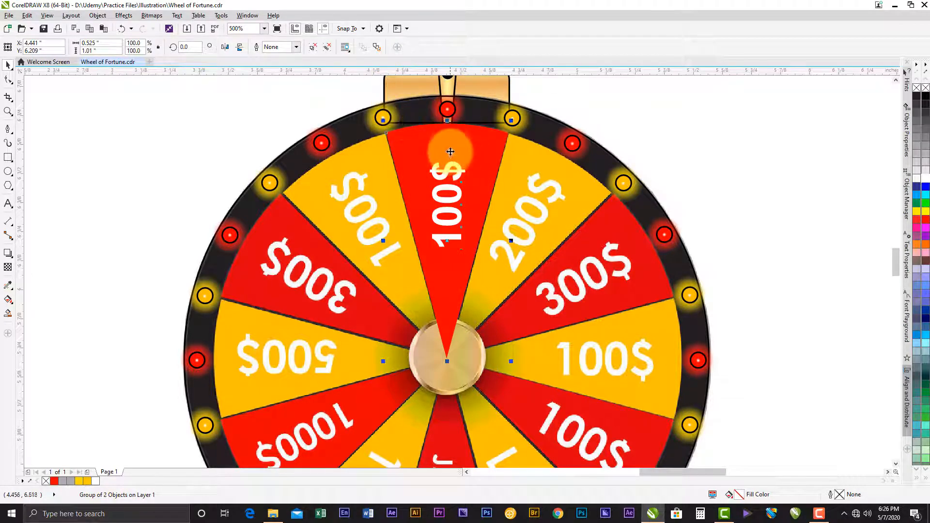
- Move the wedge group's rotation centre onto the wedge's pointed tip at the wheel hub
left_click(448, 250)
left_click_drag(447, 250, 450, 355)
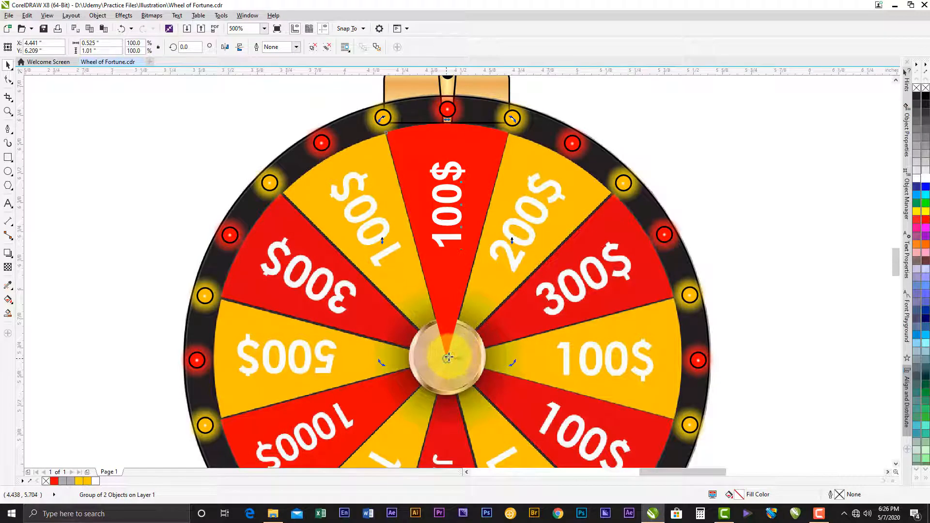
scroll(448, 357, "up", 3)
left_click(425, 242)
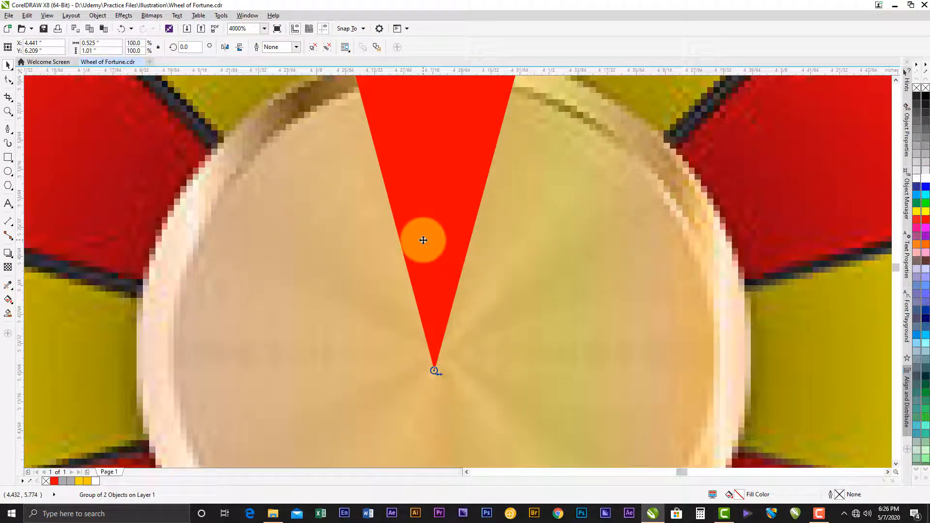
scroll(435, 370, "up", 3)
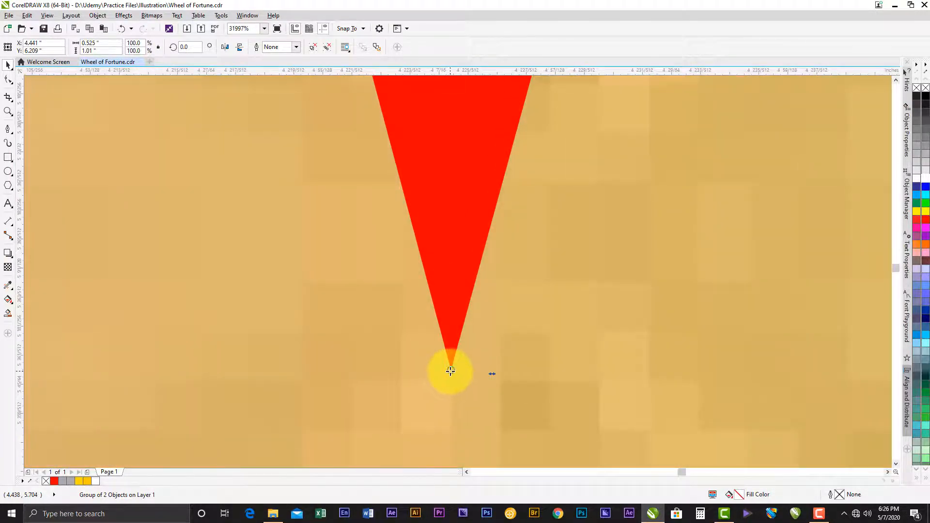
scroll(462, 368, "down", 2)
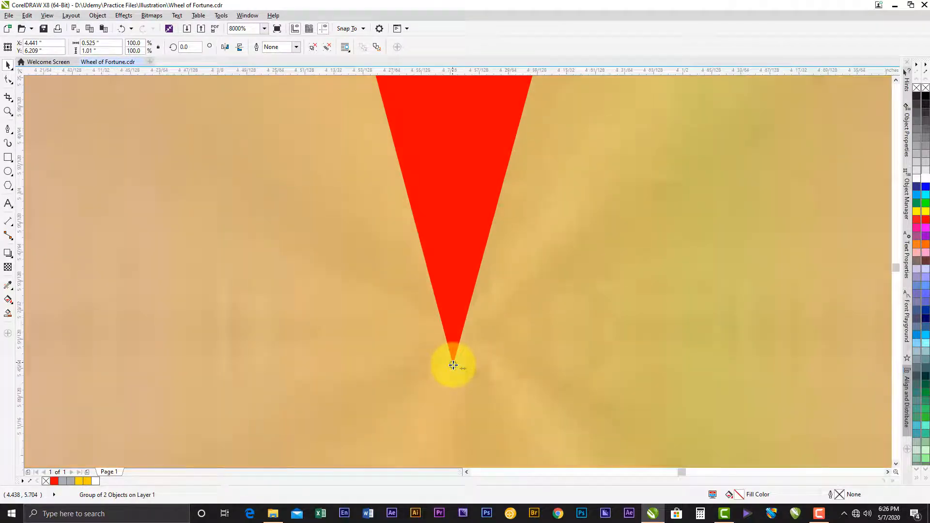
scroll(453, 365, "down", 4)
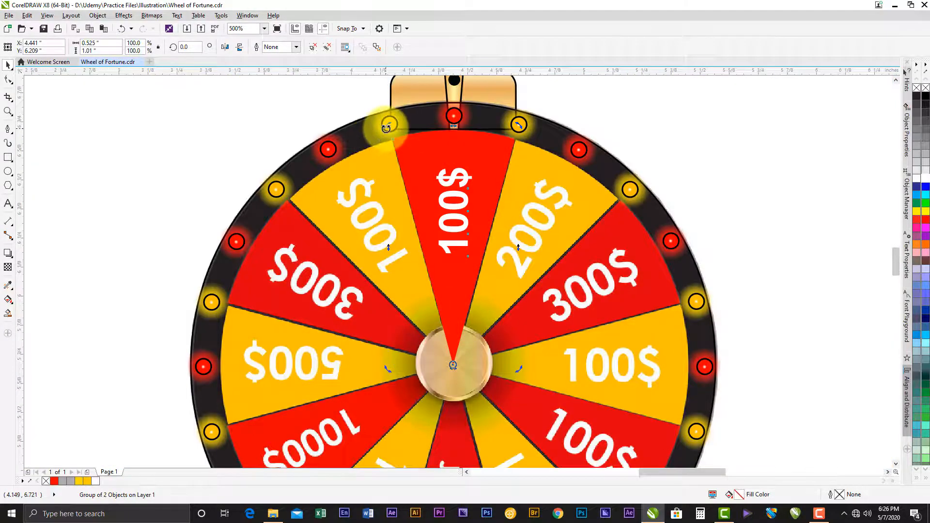
- Create a wedge copy rotated about 30.4° counter-clockwise around the hub and repeat the duplication until the wheel is filled
left_click_drag(386, 126, 286, 202)
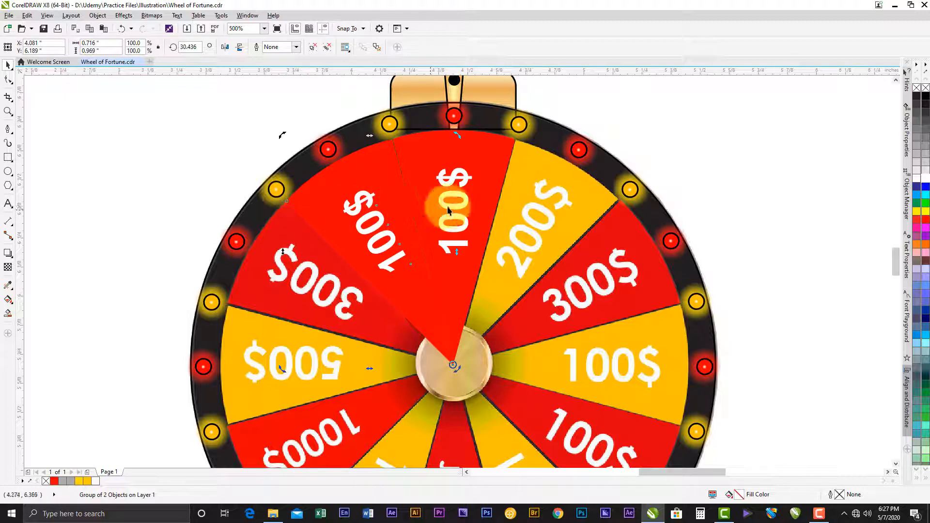
left_click(28, 16)
left_click(49, 48)
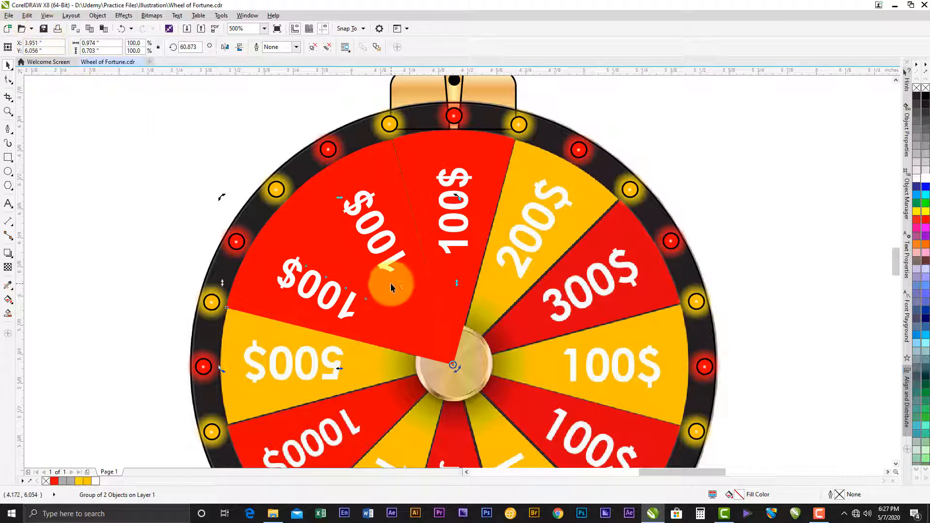
left_click_drag(401, 318, 388, 267)
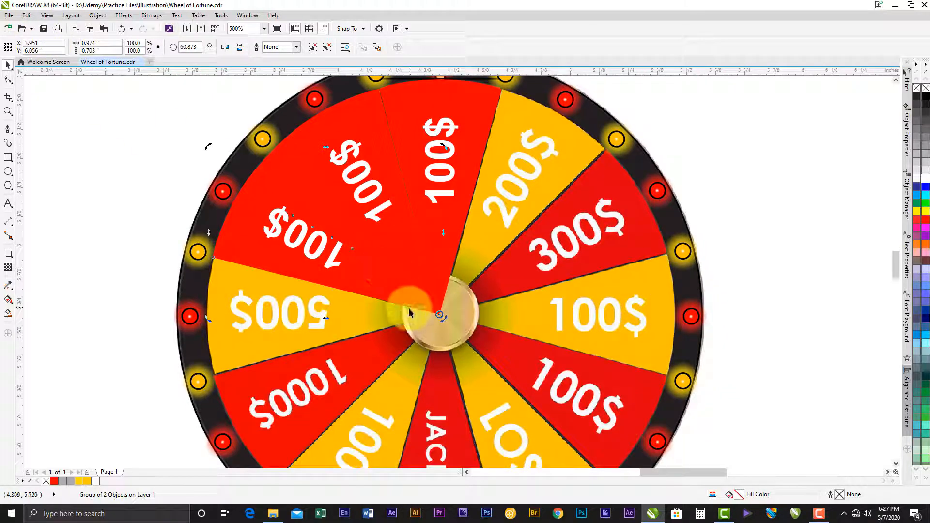
key("ctrl+r")
key("ctrl+r")
key("ctrl+r")
key("ctrl+r")
key("ctrl+r")
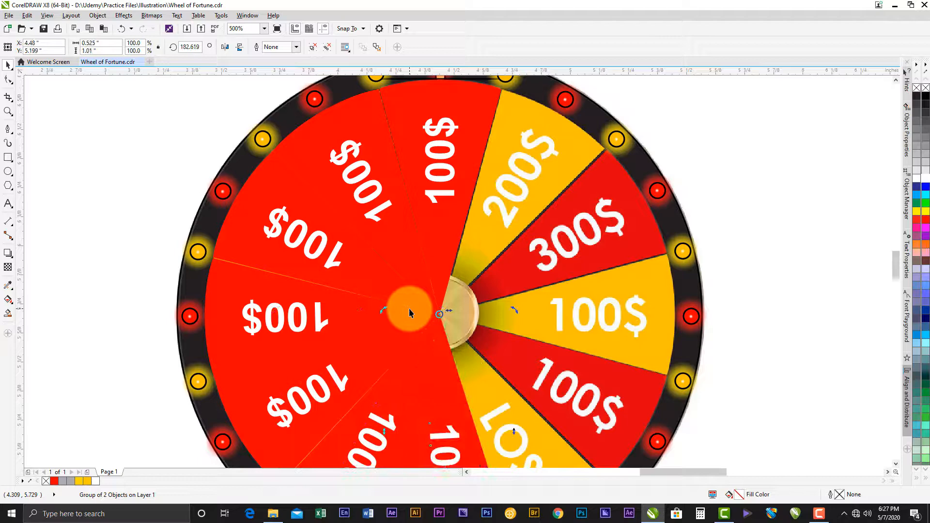
key("ctrl+r")
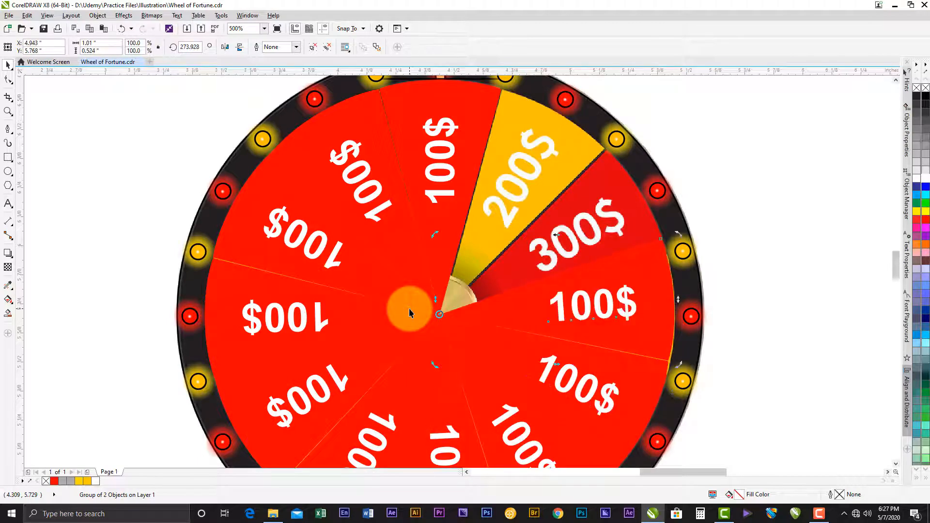
key("ctrl+r")
key("ctrl+r")
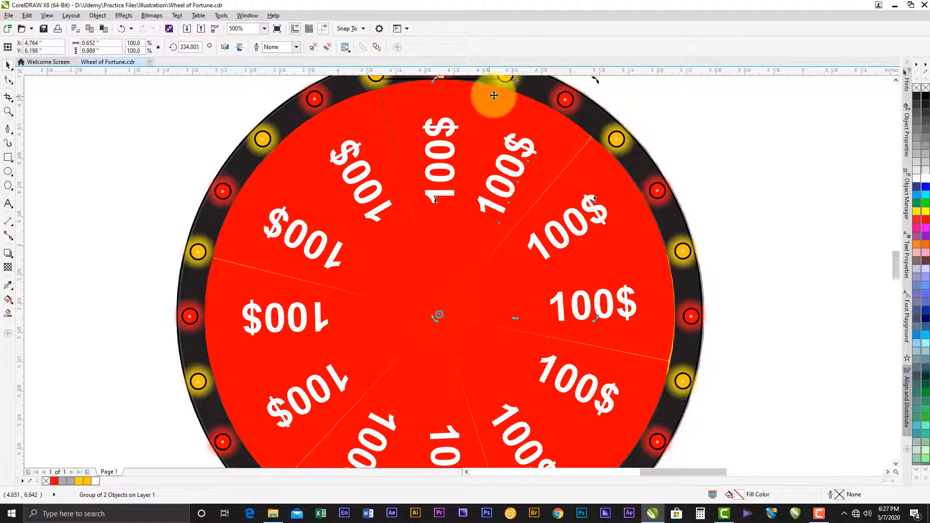
- Rotate the last wedge copy, just clockwise of the top wedge, to about 329.5° around the hub
mouse_move(593, 96)
left_mouse_down()
mouse_move(579, 172)
mouse_move(588, 161)
mouse_move(630, 187)
left_mouse_up()
scroll(580, 157, "up", 1)
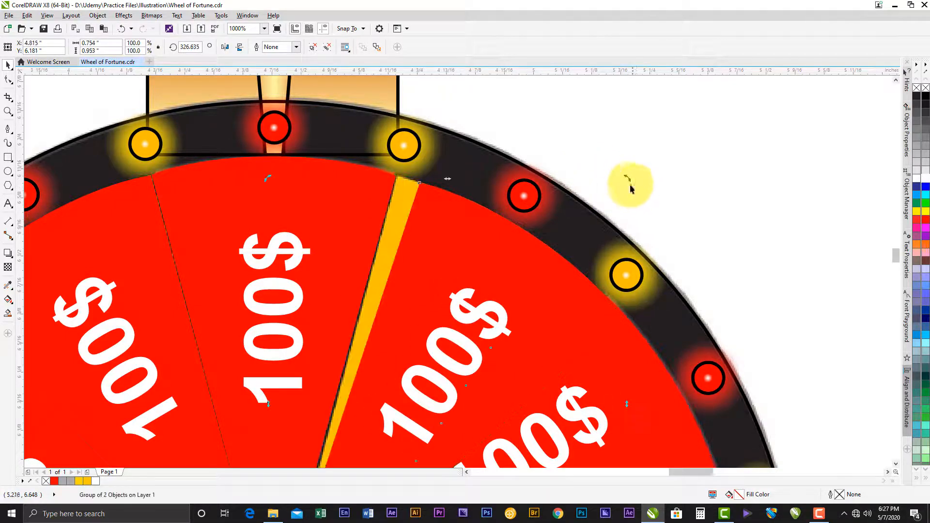
left_click(624, 177)
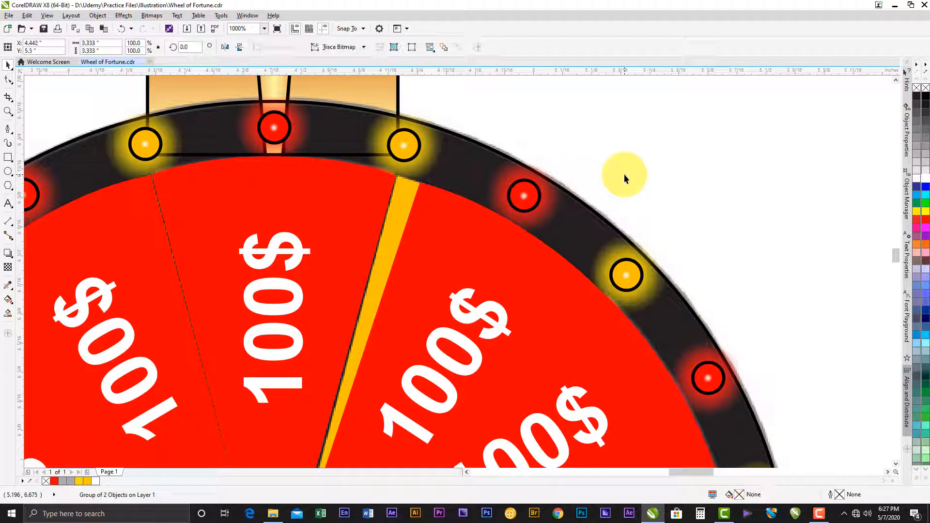
left_click(470, 314)
left_click(470, 314)
left_click_drag(622, 176, 603, 164)
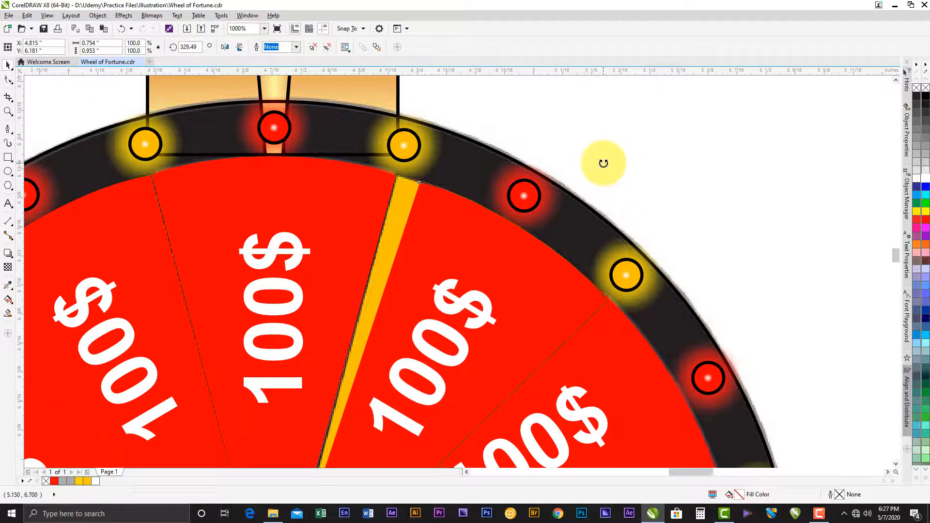
- Rotate the second wedge clockwise of the top wedge to about 299.1° around the hub
left_click_drag(626, 331, 587, 144)
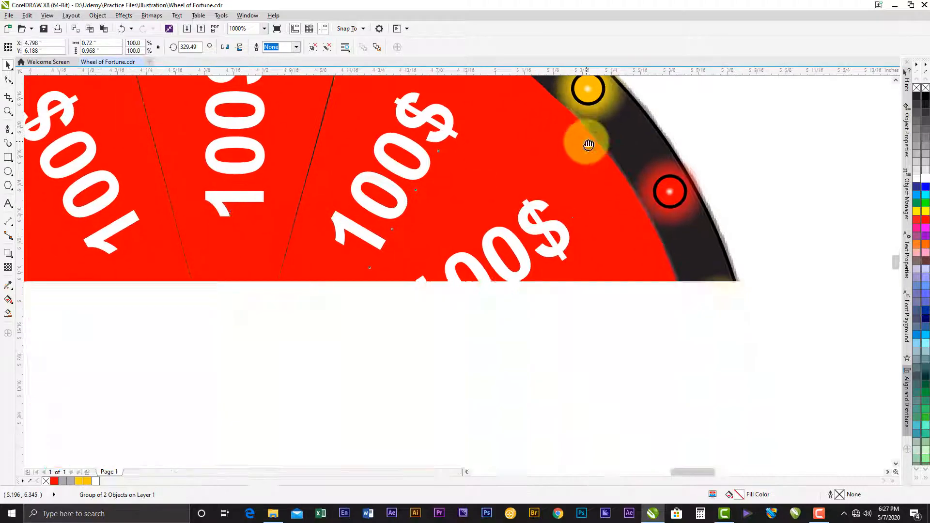
left_click_drag(580, 195, 581, 306)
left_click(572, 287)
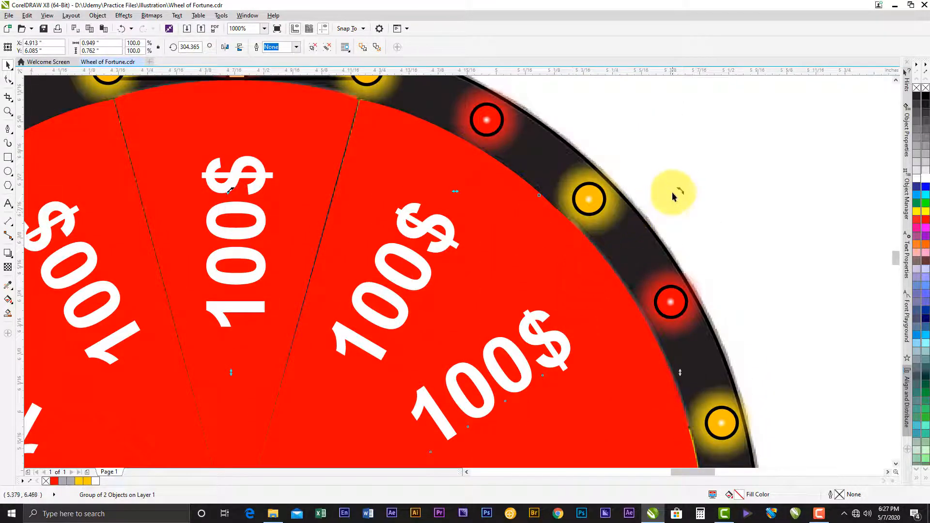
left_click_drag(682, 193, 685, 213)
scroll(529, 218, "down", 3)
scroll(530, 225, "up", 2)
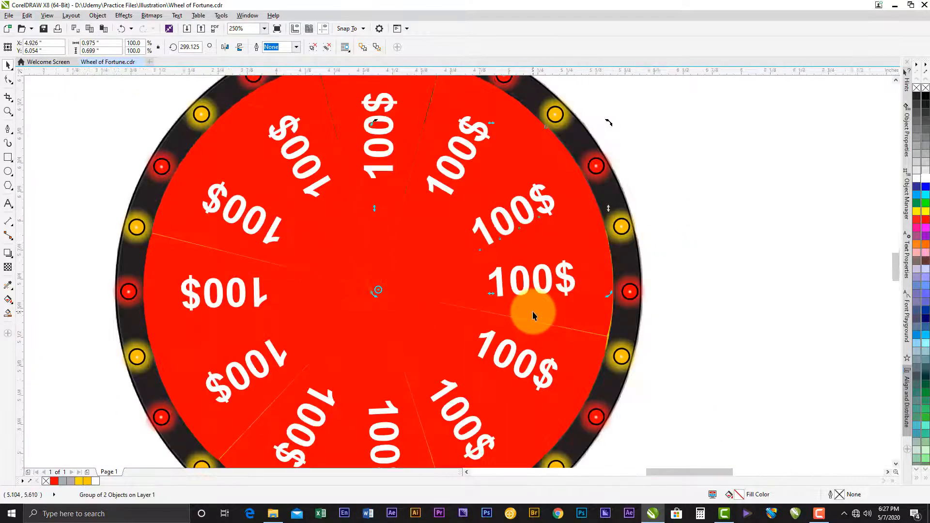
- Rotate the wedge on the wheel's right side clockwise and fine-tune it to close the gap with its upper neighbour
left_click(563, 286)
left_click(563, 286)
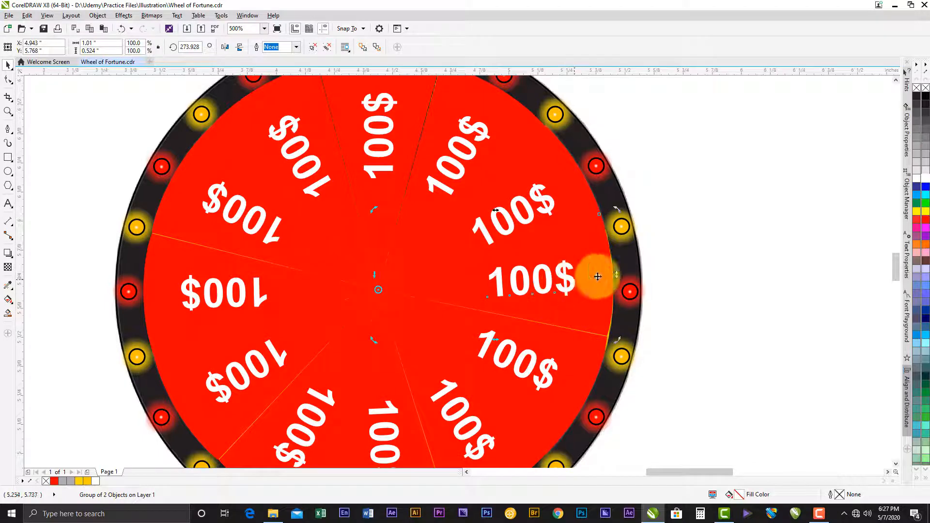
left_click_drag(619, 355, 619, 363)
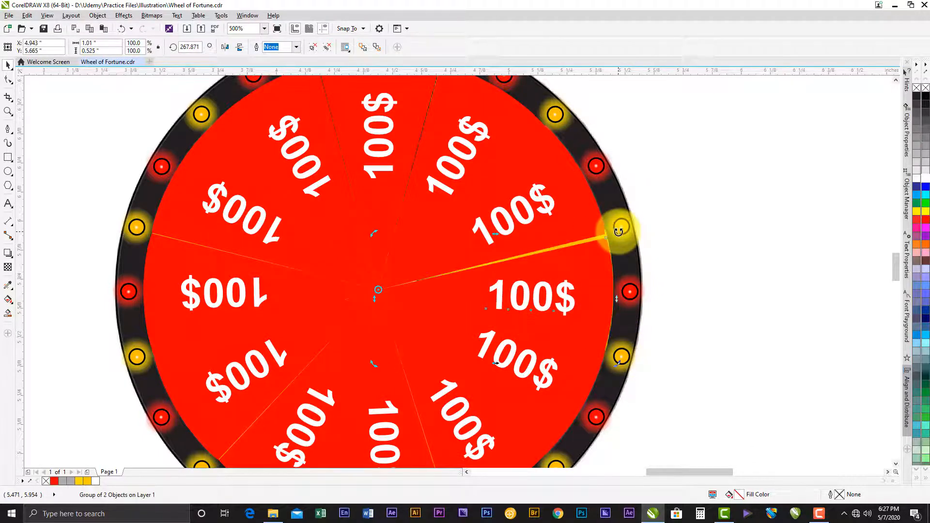
scroll(619, 232, "up", 2)
left_click_drag(613, 240, 615, 221)
- Fine-tune the rotation of the wedge above the horizontal right-hand one to about 300.4°
left_click(553, 219)
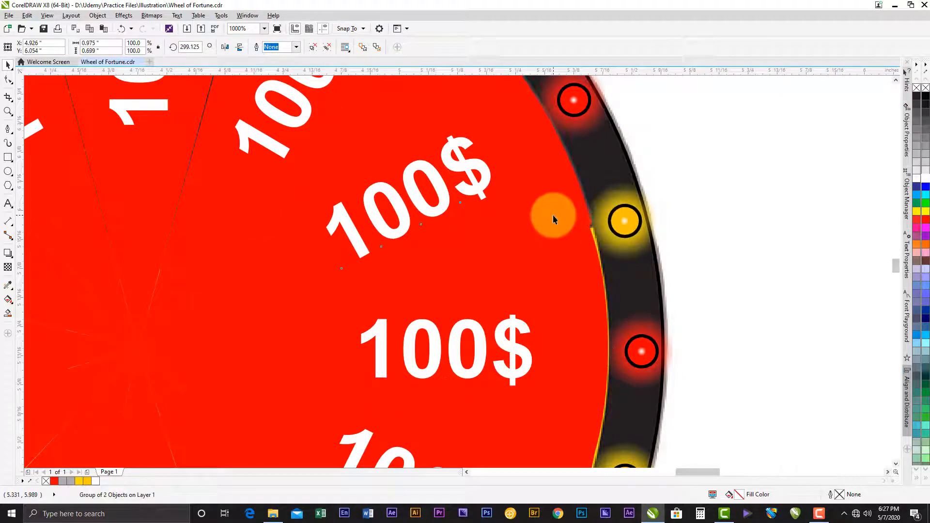
left_click_drag(600, 349, 605, 342)
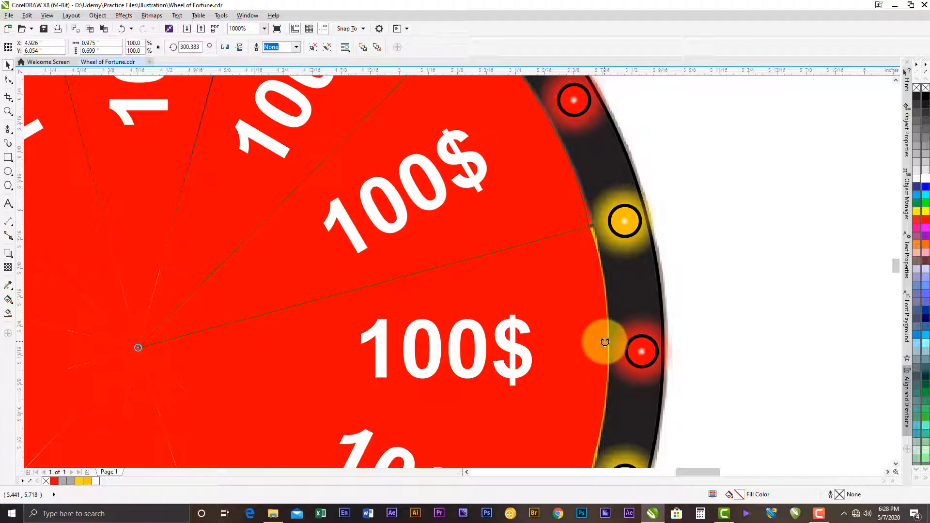
scroll(588, 311, "down", 2)
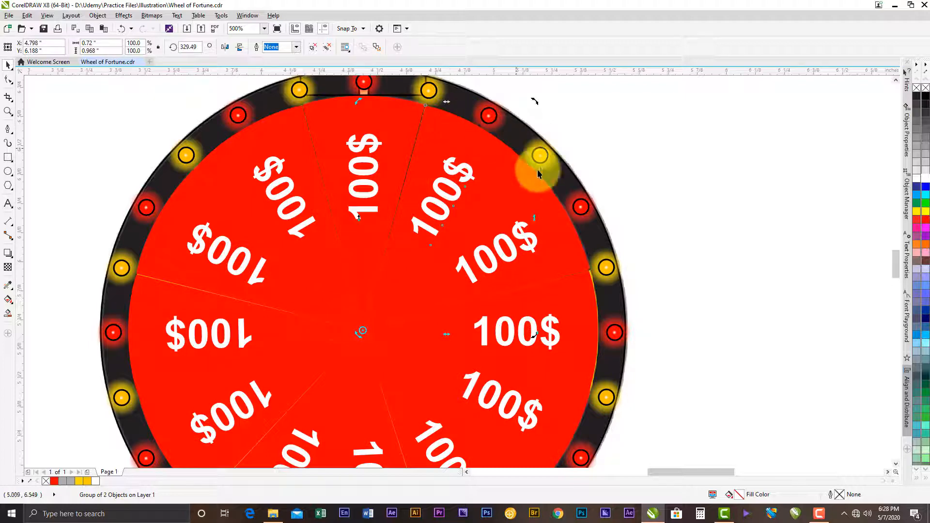
left_click_drag(587, 324, 632, 236)
left_click(605, 308)
mouse_move(609, 308)
left_mouse_down()
mouse_move(618, 380)
mouse_move(629, 382)
mouse_move(618, 322)
left_mouse_up()
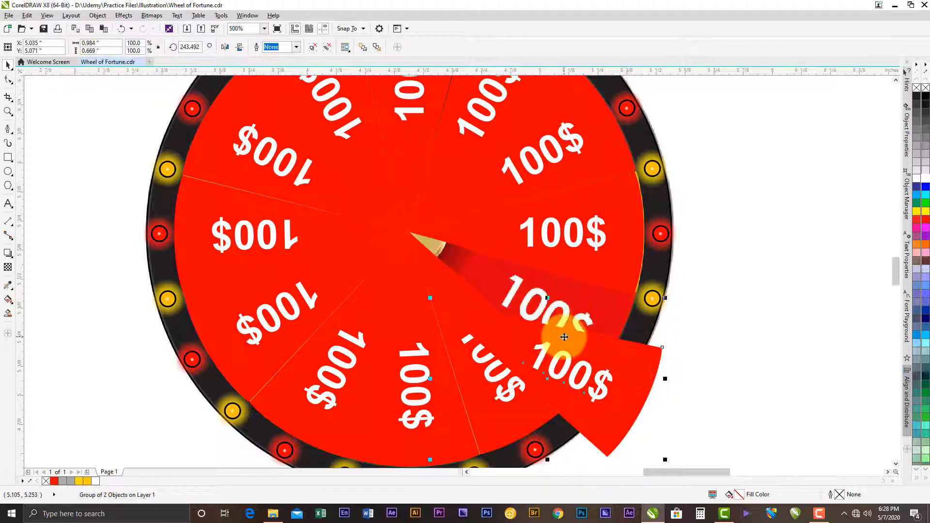
key("ctrl+z")
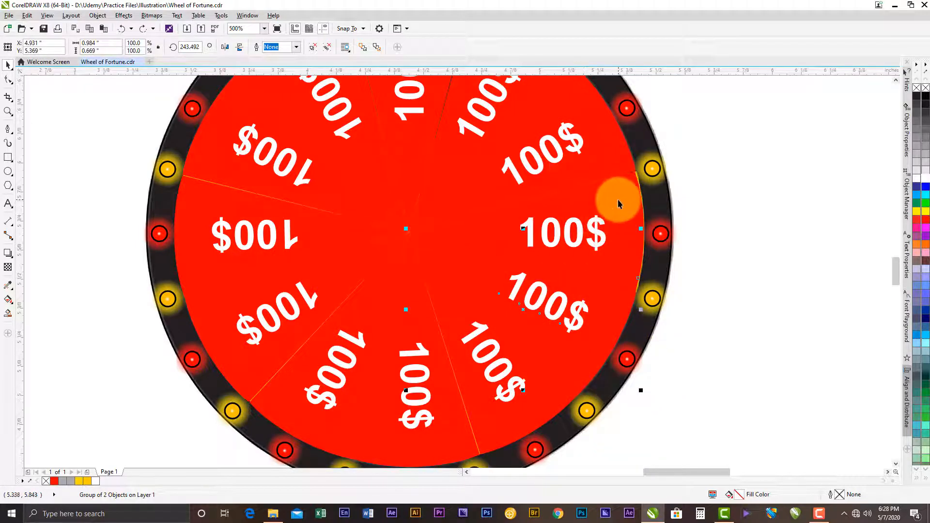
- Fill the wedge shapes of the horizontal right-hand segment and the second segment clockwise from it with yellow #FFCC00
left_click(631, 221)
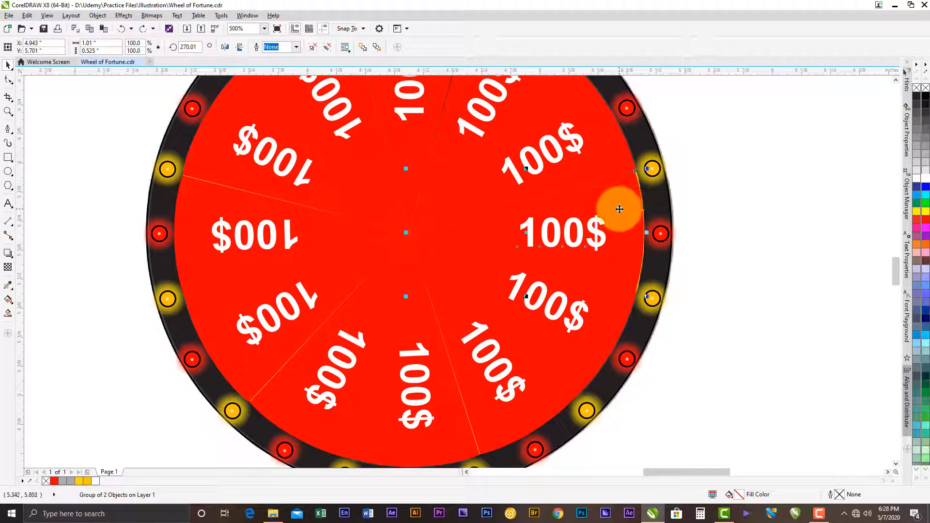
left_click(620, 208, "ctrl")
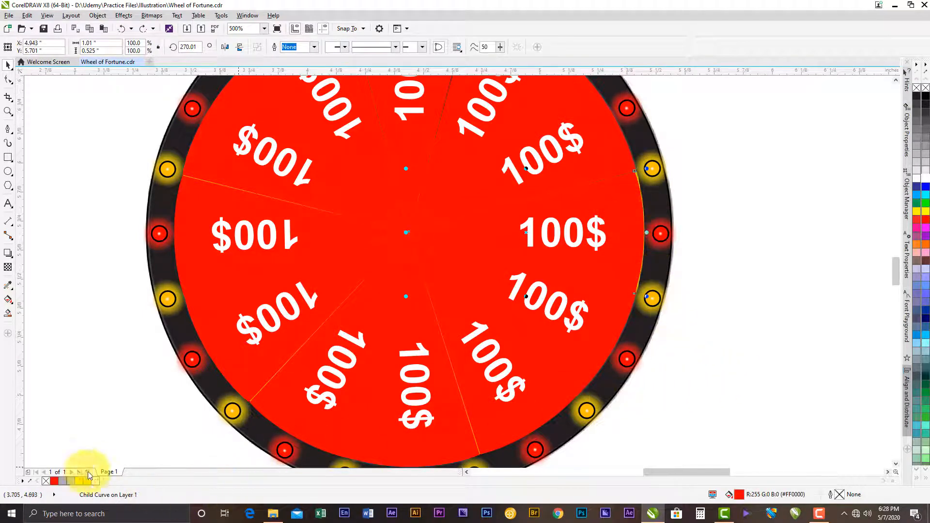
left_click(88, 480)
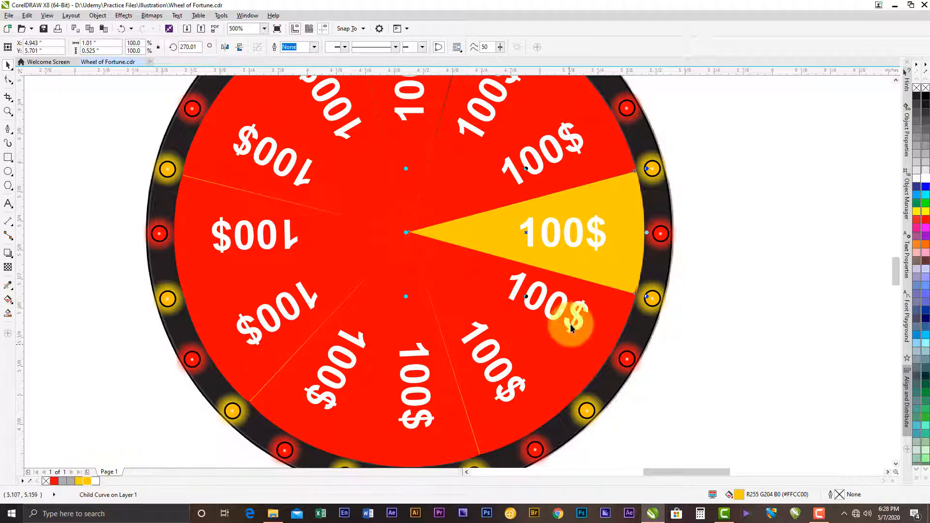
left_click(514, 426)
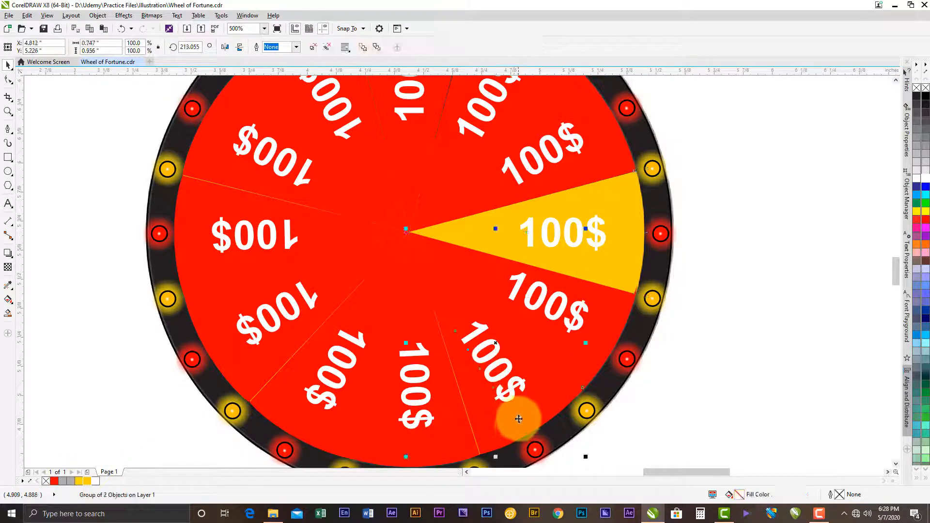
left_click(514, 421, "ctrl")
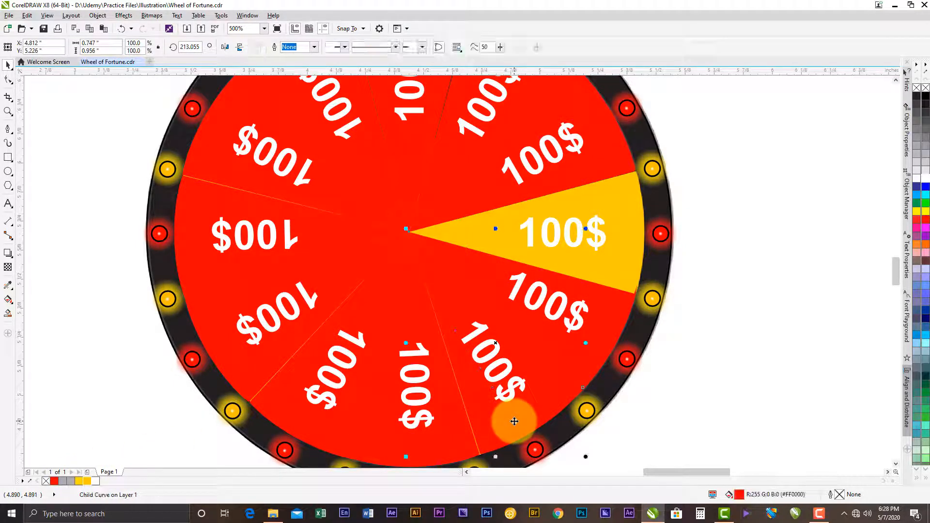
left_click(87, 481)
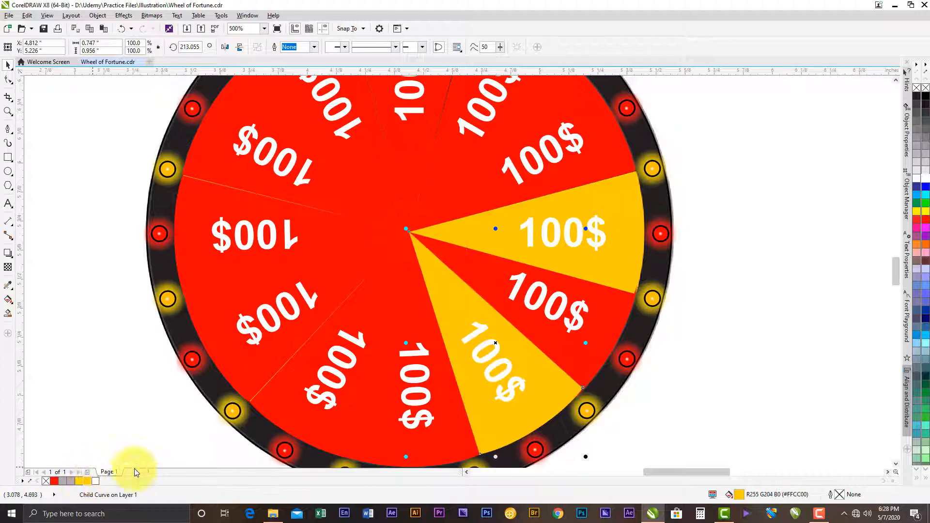
- Fill the wedge just clockwise of the bottom one and the horizontal left-hand wedge with the same yellow
left_click(340, 431, "ctrl")
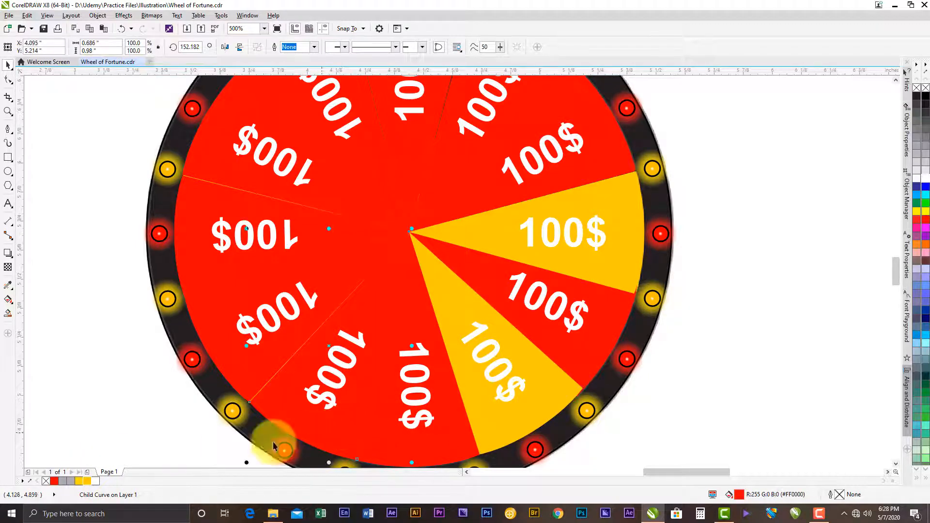
left_click(87, 481)
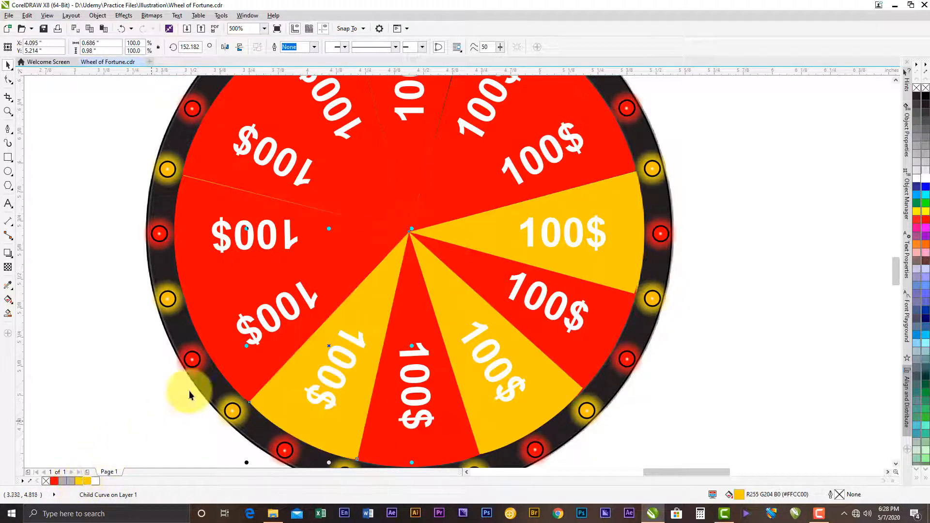
left_click(213, 270, "ctrl")
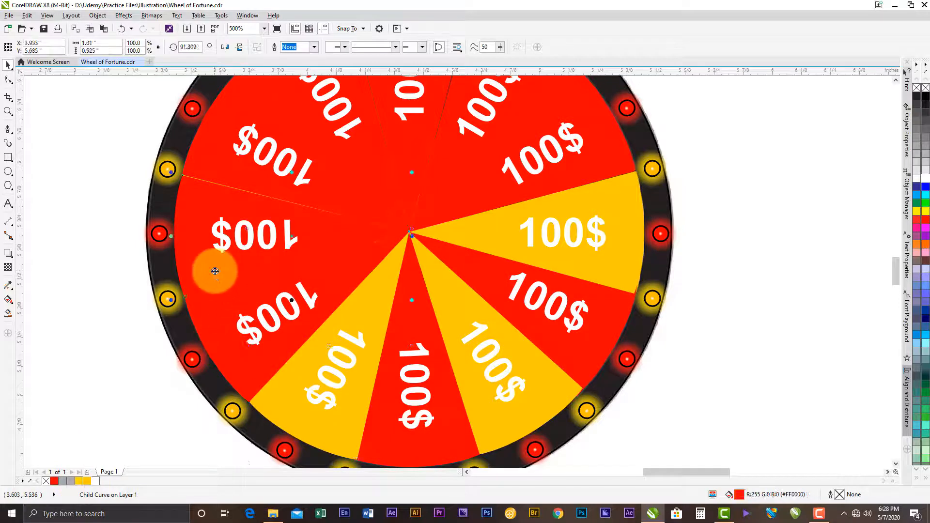
left_click(88, 482)
- Fill the two wedges on either side of the top wedge with the same yellow and deselect everything
scroll(409, 305, "up", 3)
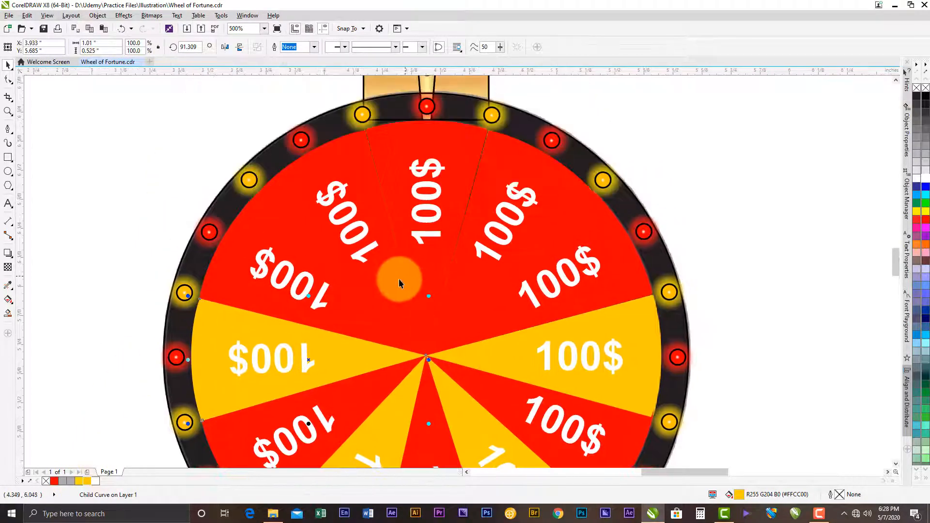
left_click(89, 481)
left_click(497, 260)
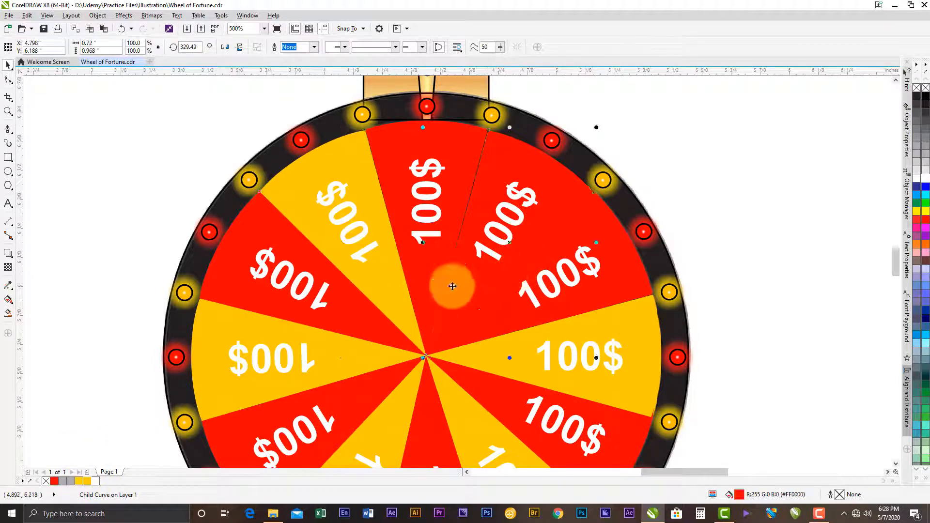
left_click(89, 482)
key("F3")
left_click(664, 303)
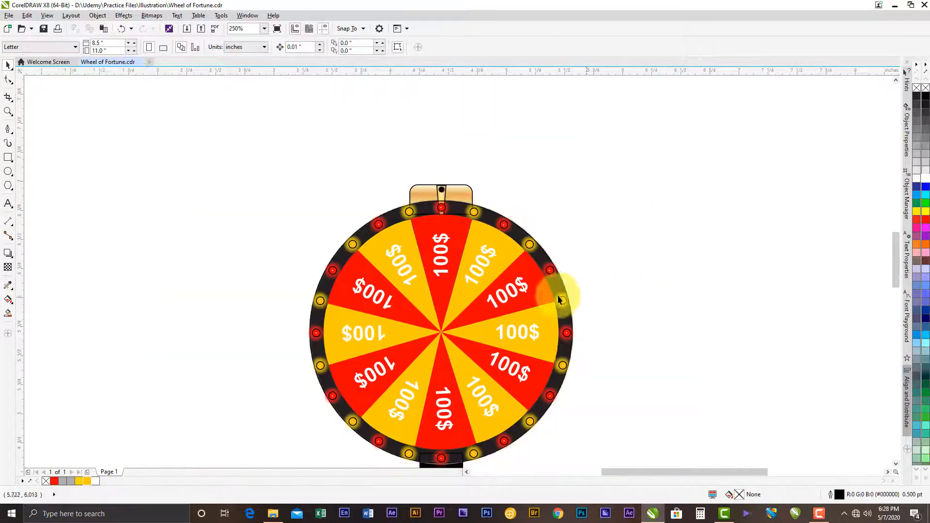
- Move the reference bitmap out from under the drawing to its right, centred at about X 7.54, Y 5.5 inches
left_click(428, 190)
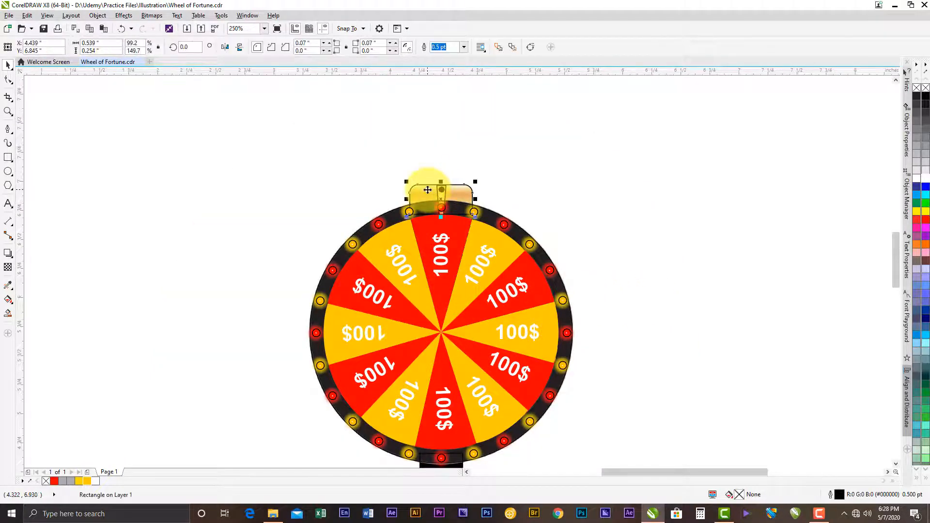
left_click_drag(452, 201, 461, 154)
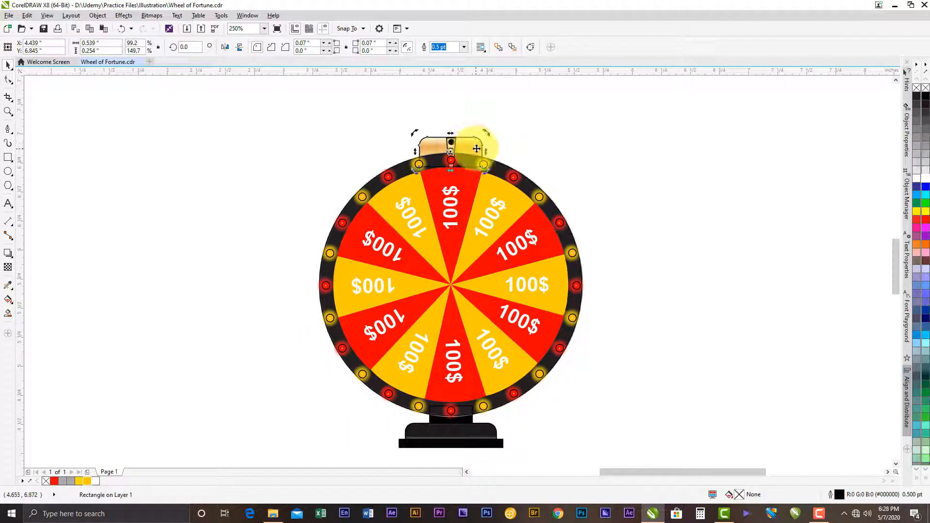
left_click(474, 147)
mouse_move(452, 307)
left_mouse_down()
mouse_move(794, 332)
mouse_move(811, 324)
mouse_move(652, 292)
left_mouse_up()
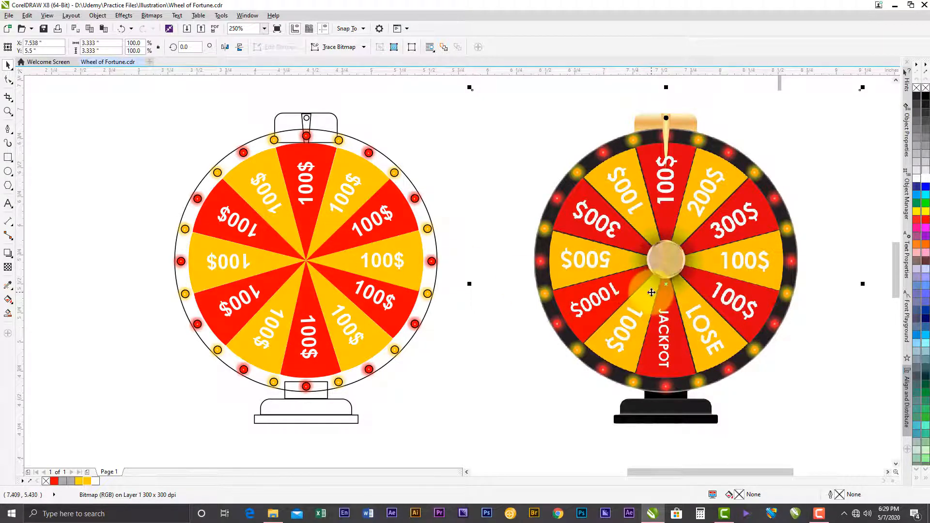
- Ungroup the bottom red wedge and replace its 100$ label with JACKPOT
left_click(312, 325)
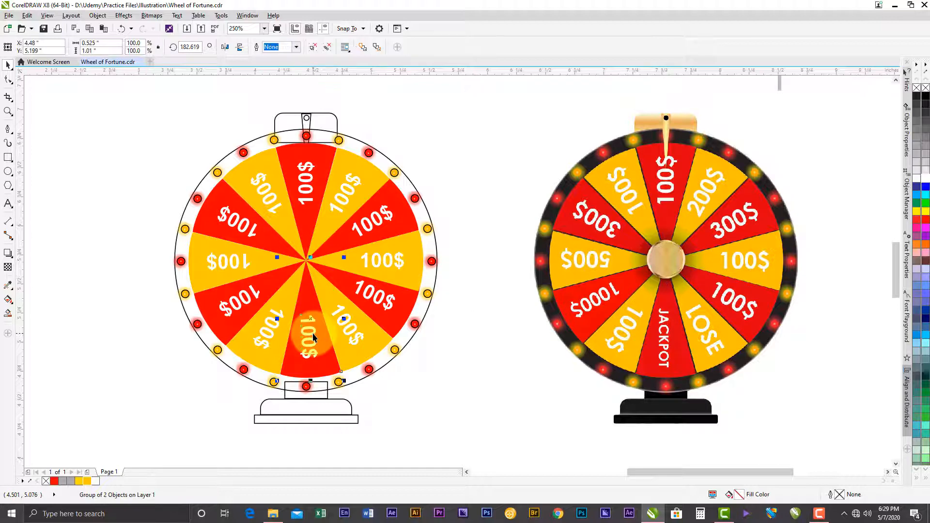
left_click(314, 48)
left_click(481, 192)
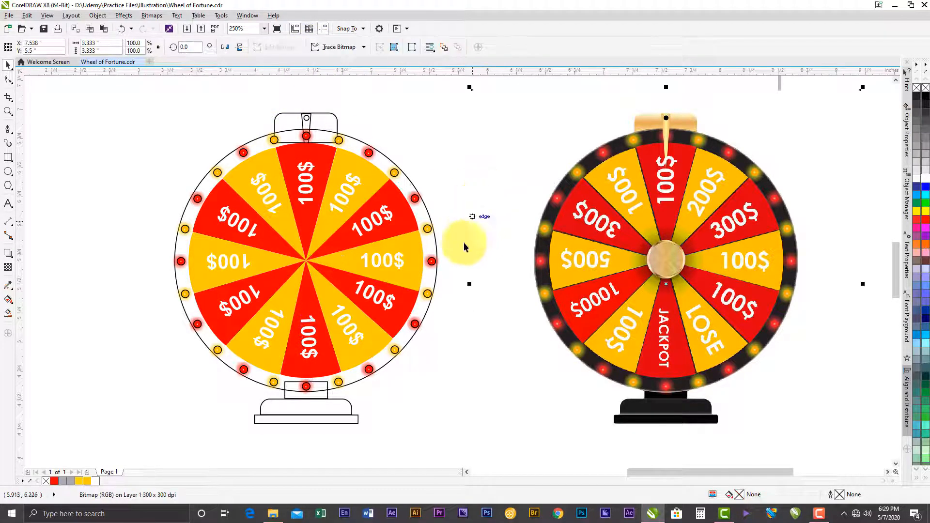
left_click(311, 337)
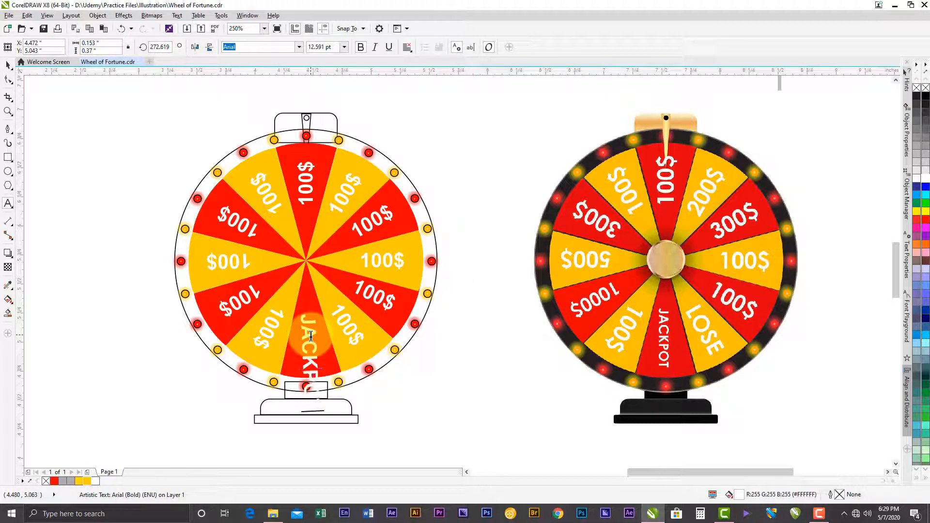
left_click(311, 336)
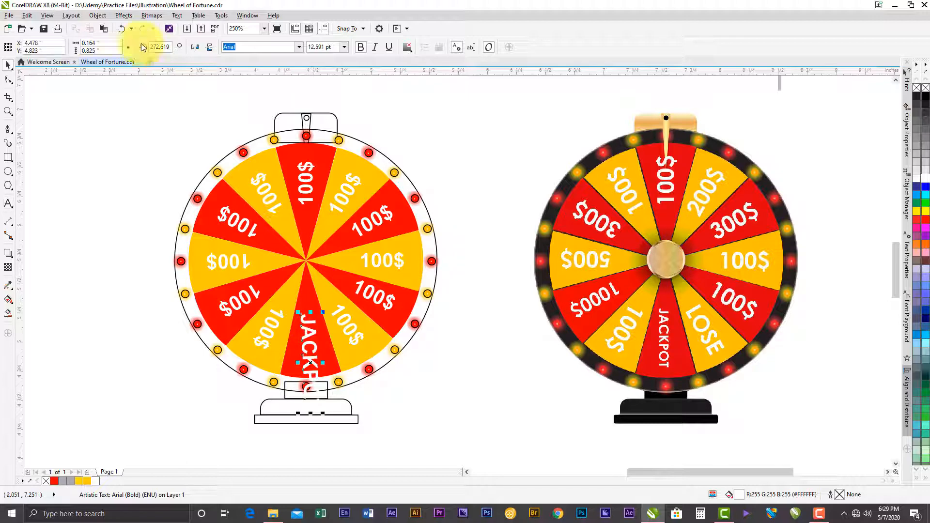
- Set the JACKPOT label's font size to 7 pt and move it closer to the hub within the bottom wedge
left_click(344, 47)
left_click(322, 78)
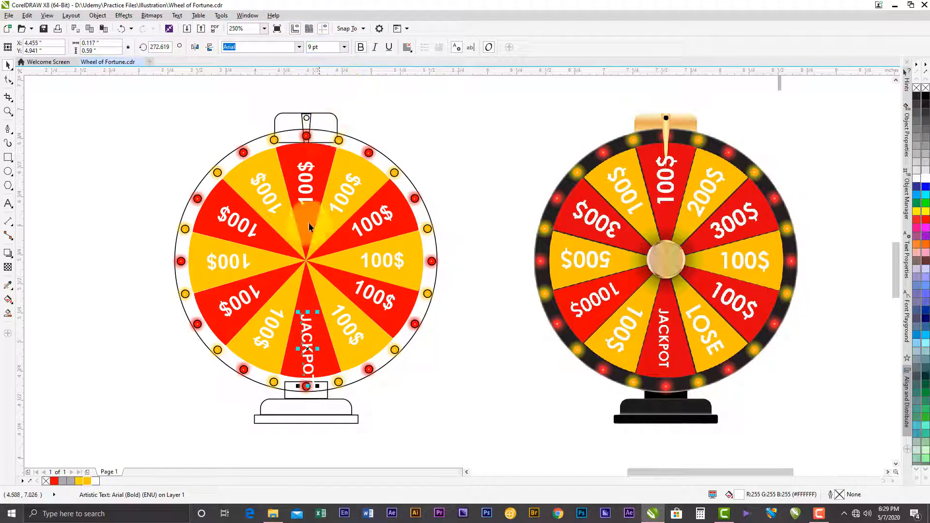
scroll(307, 348, "up", 2)
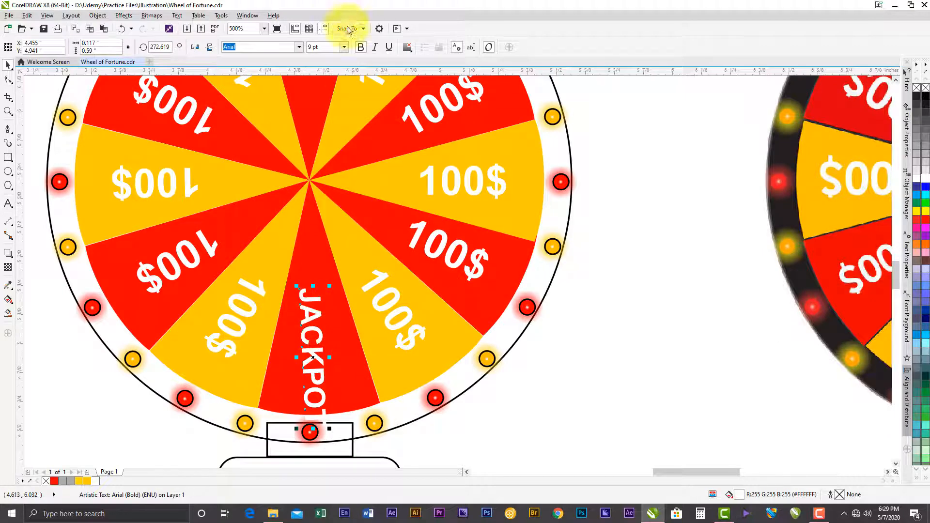
left_click(345, 47)
left_click(319, 70)
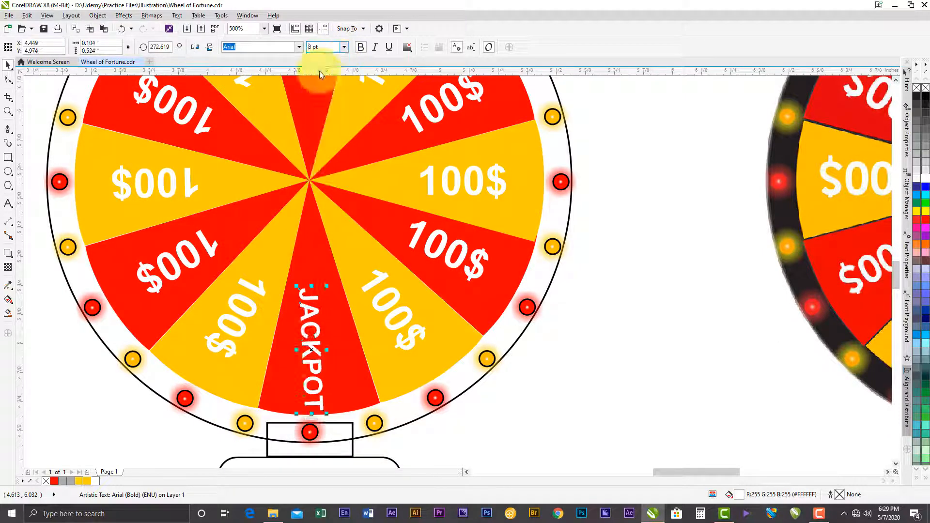
left_click(345, 47)
left_click(319, 63)
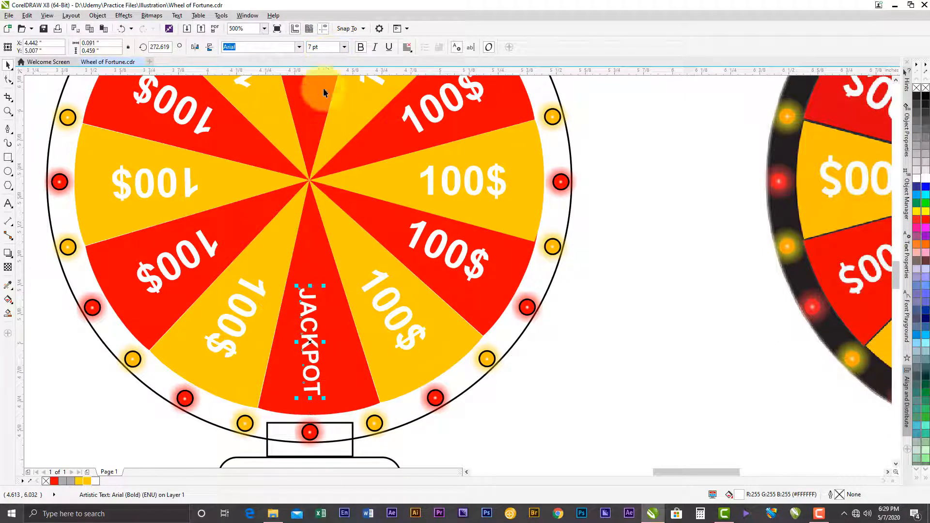
left_click_drag(315, 307, 322, 287)
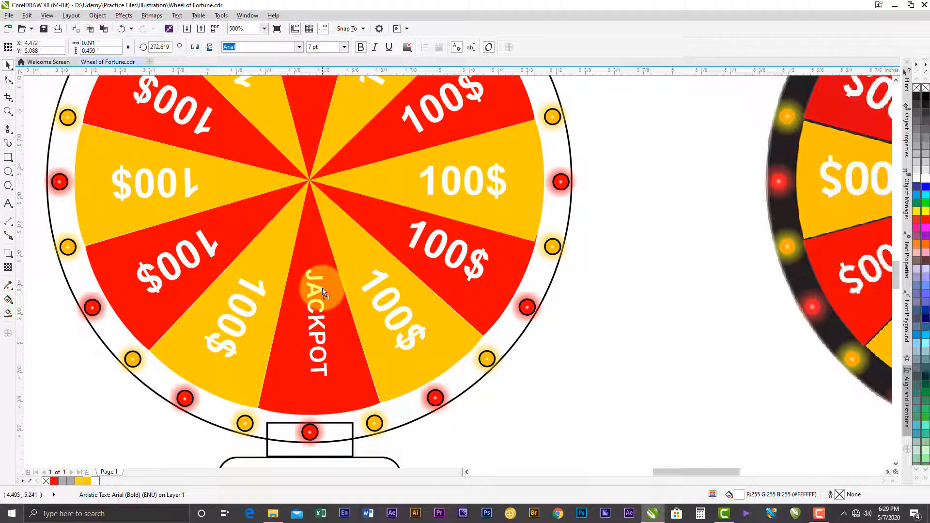
- Ungroup the yellow wedge just counterclockwise of the JACKPOT wedge and replace its 100$ label with LOSE
scroll(322, 288, "down", 2)
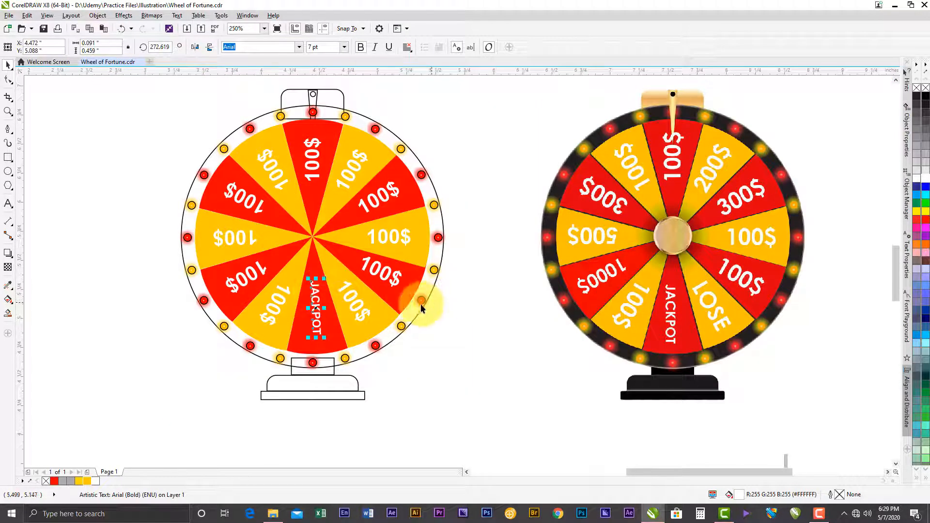
left_click(354, 302)
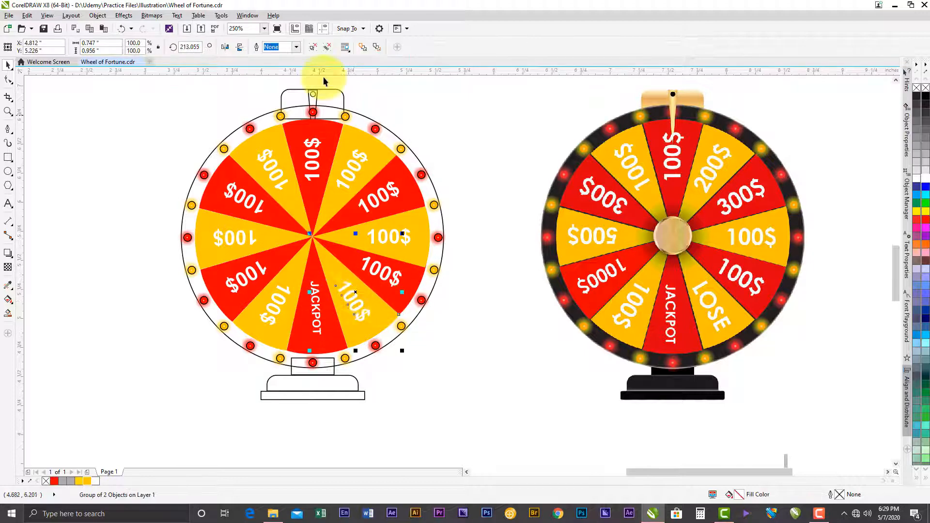
left_click(313, 49)
left_click(389, 343)
double_click(362, 315)
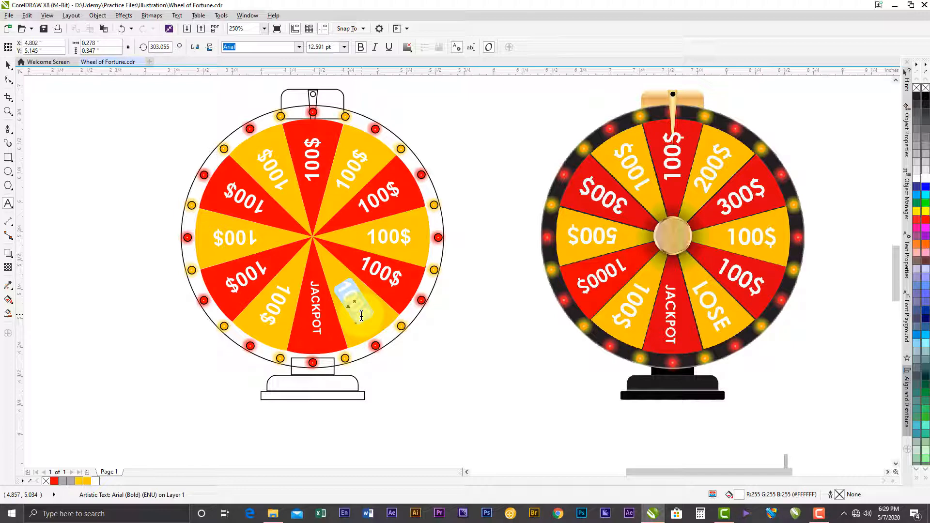
left_click(8, 65)
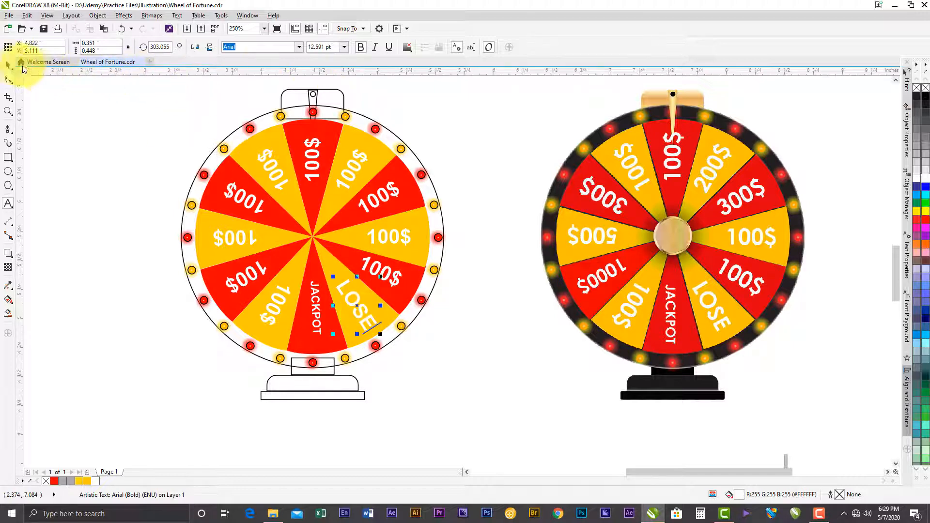
- Set the LOSE label to 10 pt and scale it up slightly to about 11 pt
left_click(344, 47)
left_click(323, 88)
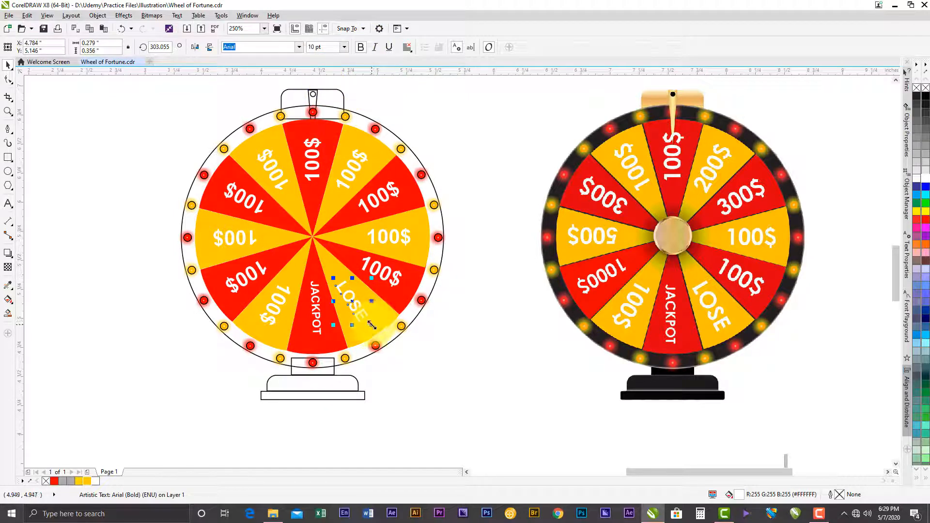
left_click_drag(377, 329, 376, 329)
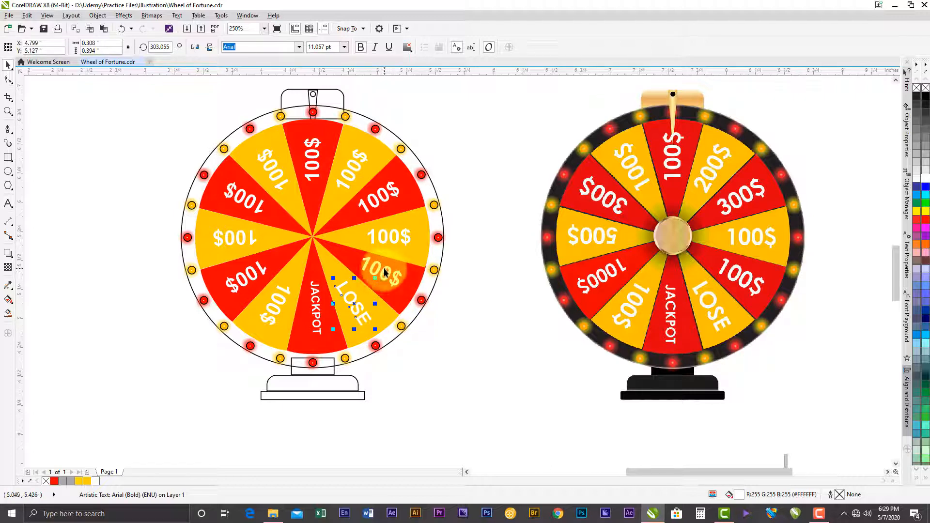
- Change the label of the red wedge just above the horizontal right-hand wedge to 300$
left_click(373, 202)
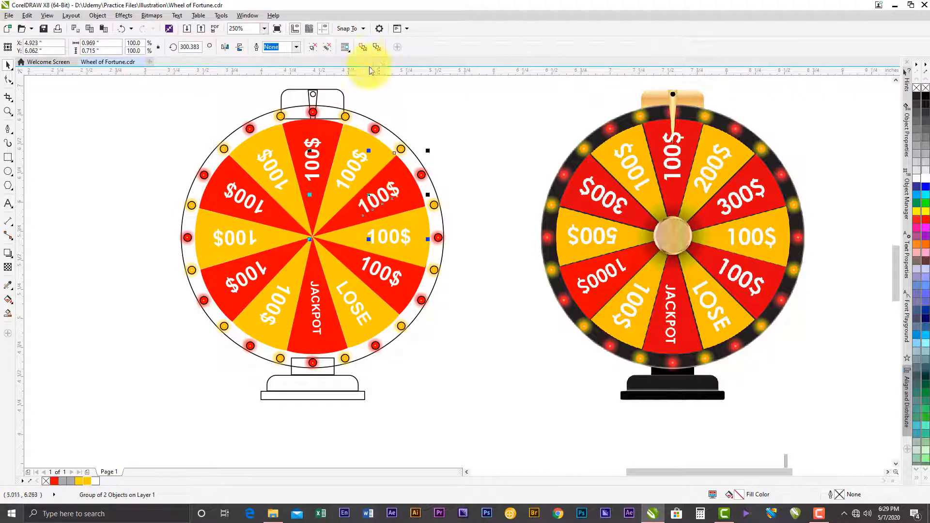
double_click(377, 200)
type("3")
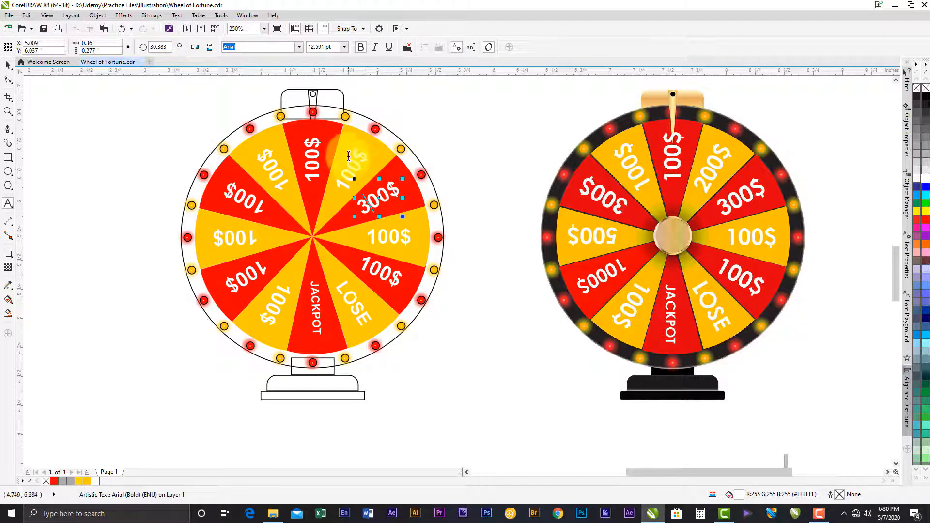
- Change the label of the yellow wedge just clockwise of the top wedge to 200$ and the upper-left red wedge's label to 300$
left_click(344, 188)
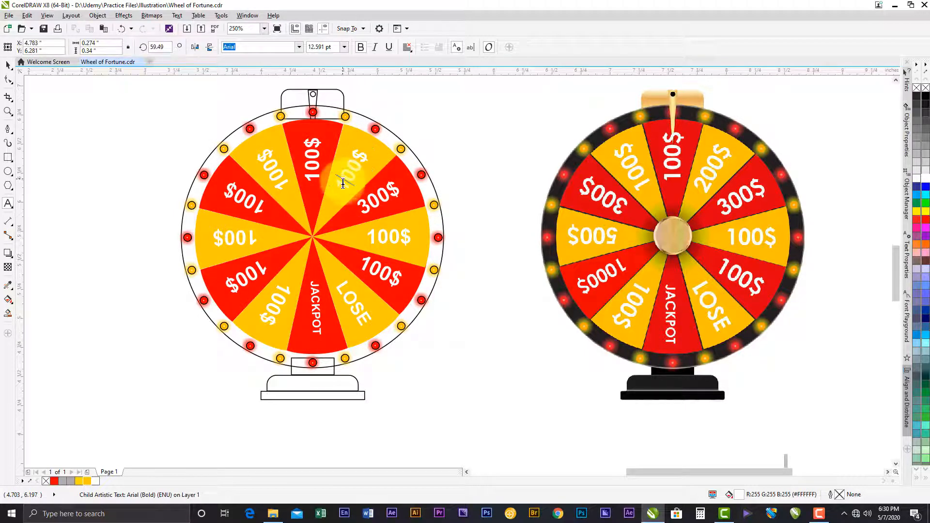
type("2")
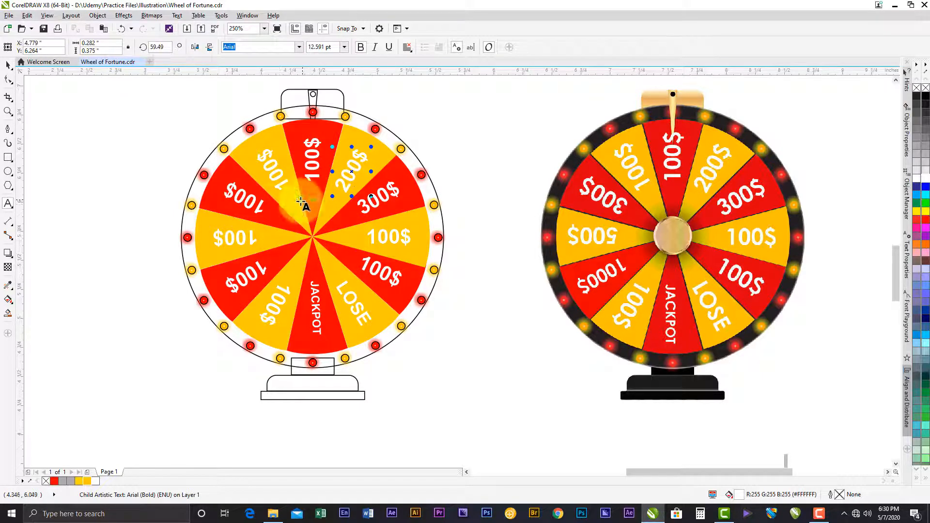
left_click_drag(262, 206, 263, 206)
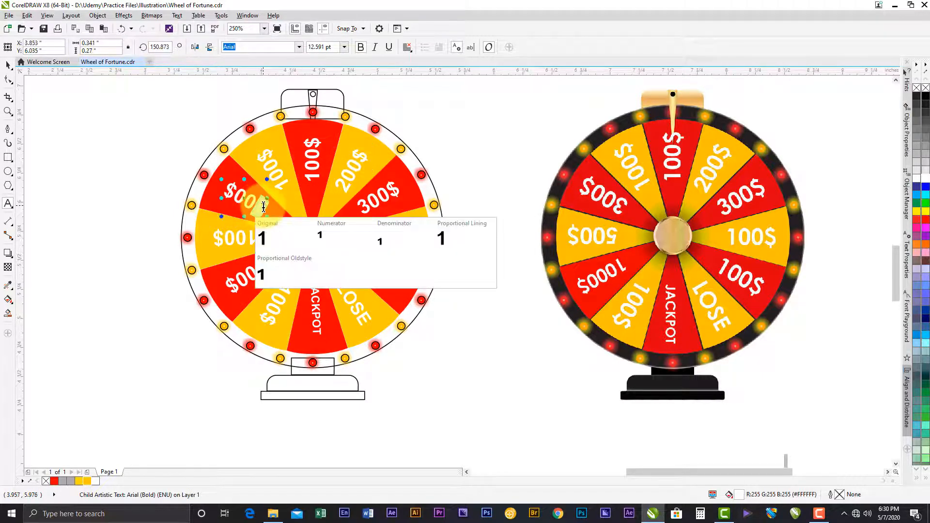
type("3")
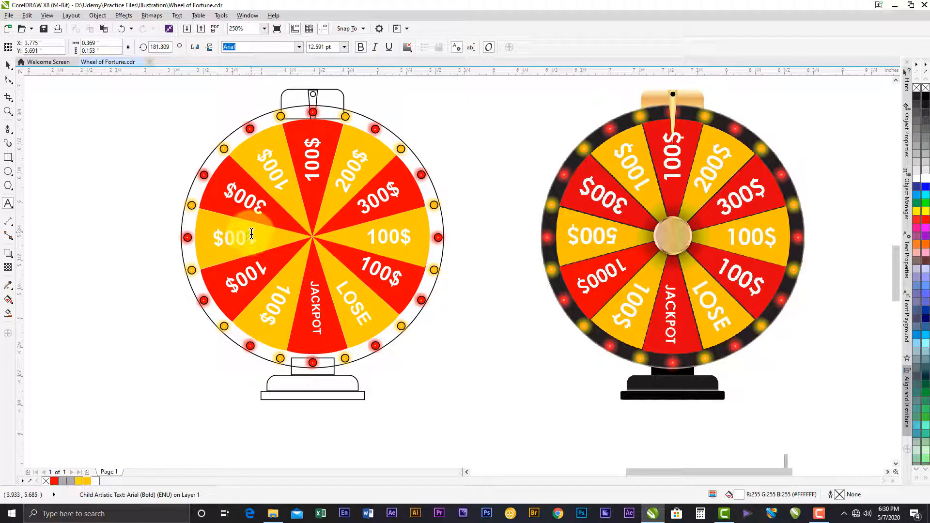
- Change the label of the horizontal left-hand yellow wedge to 500$ and the red wedge below it to 1000$
left_click_drag(255, 233, 248, 233)
type("5")
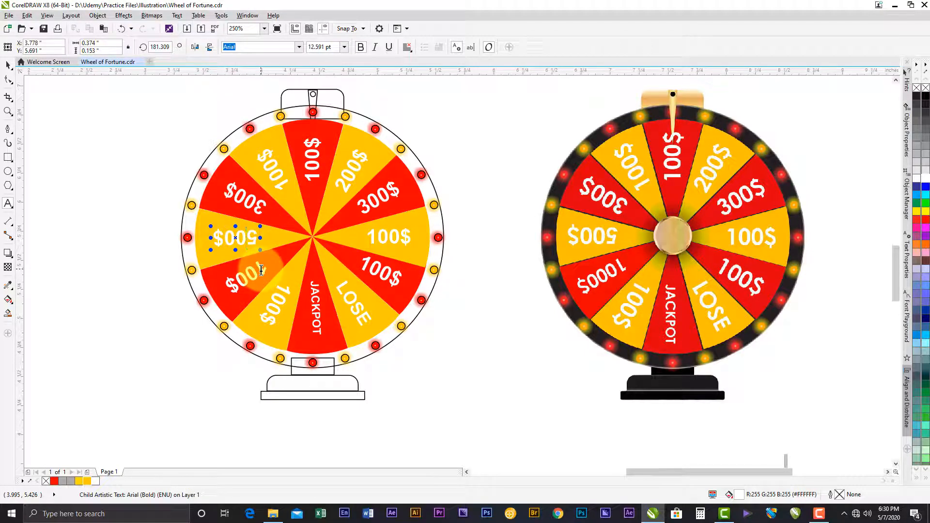
left_click_drag(253, 273, 262, 275)
left_click(246, 288)
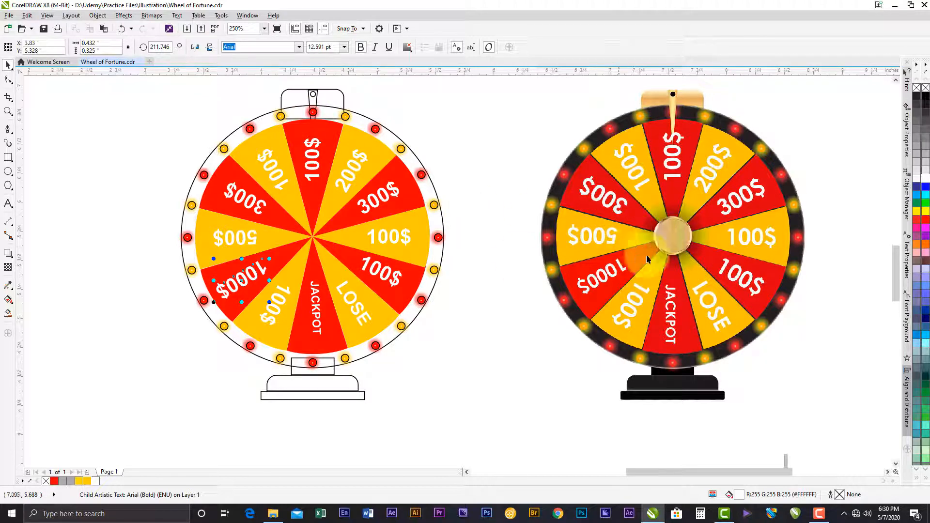
- Draw a circle about 0.29 inch in diameter over the inner disc of the reference wheel's hub
scroll(693, 234, "up", 2)
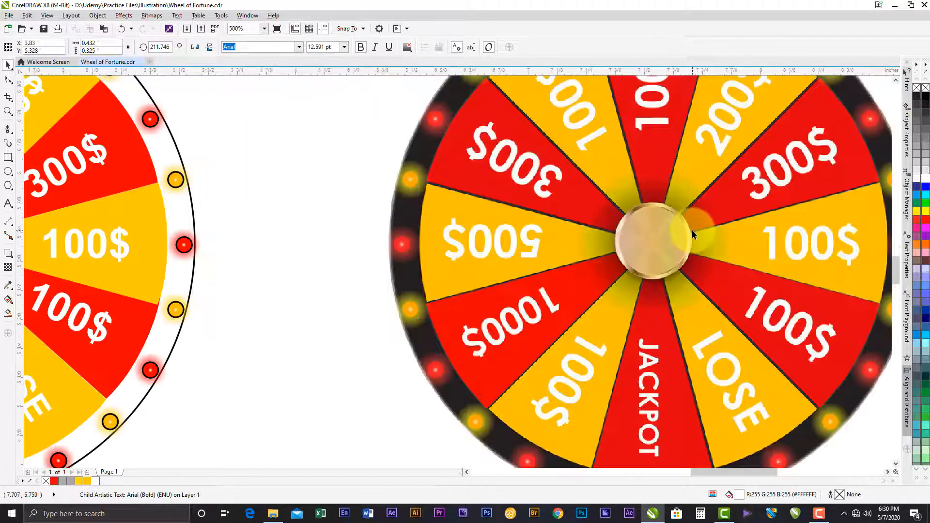
scroll(701, 240, "up", 2)
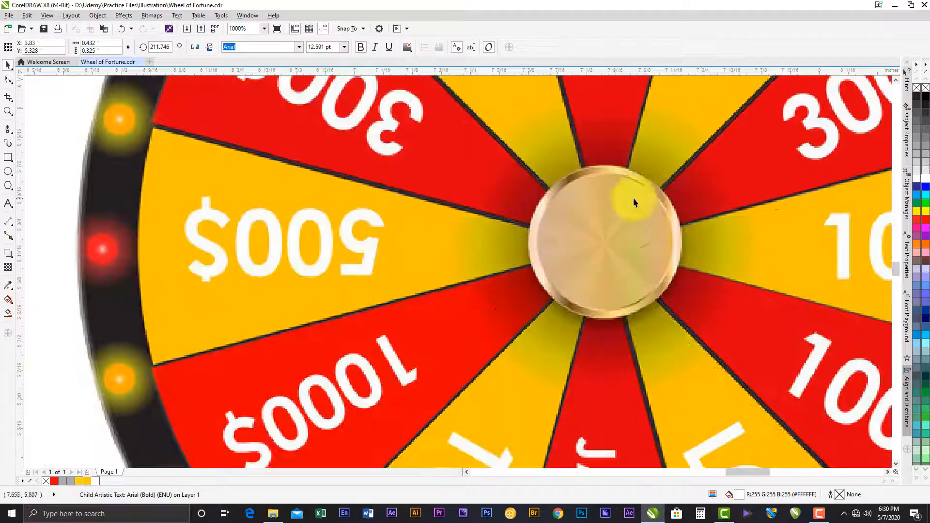
left_click(13, 172)
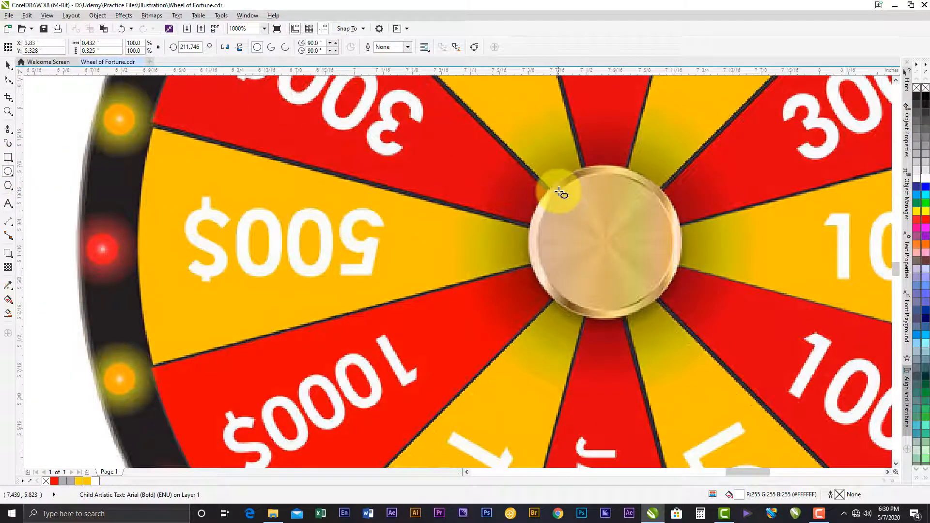
left_click_drag(558, 187, 669, 316)
left_click(6, 67)
left_click_drag(635, 249, 620, 242)
left_click_drag(678, 170, 677, 171)
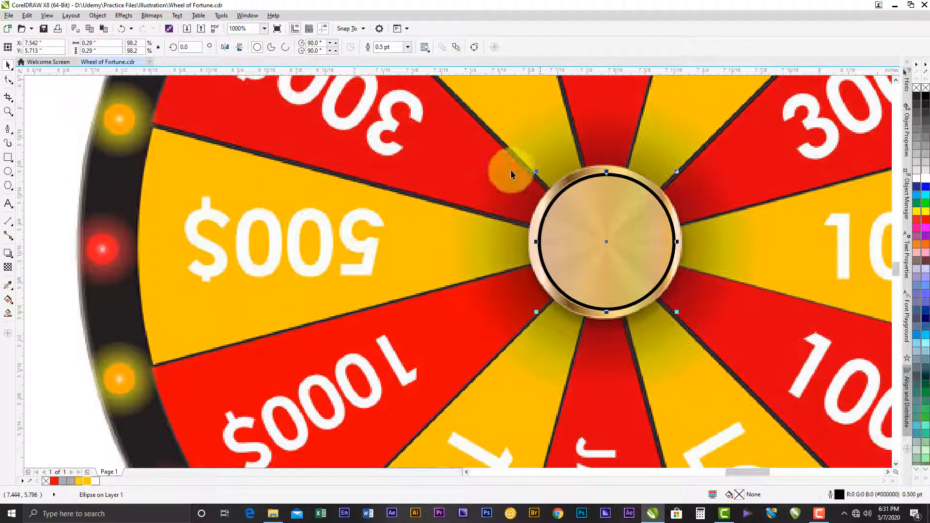
- Copy the circle in place and enlarge one copy from its centre to about 0.331 inch to match the hub's outer rim
left_click(27, 15)
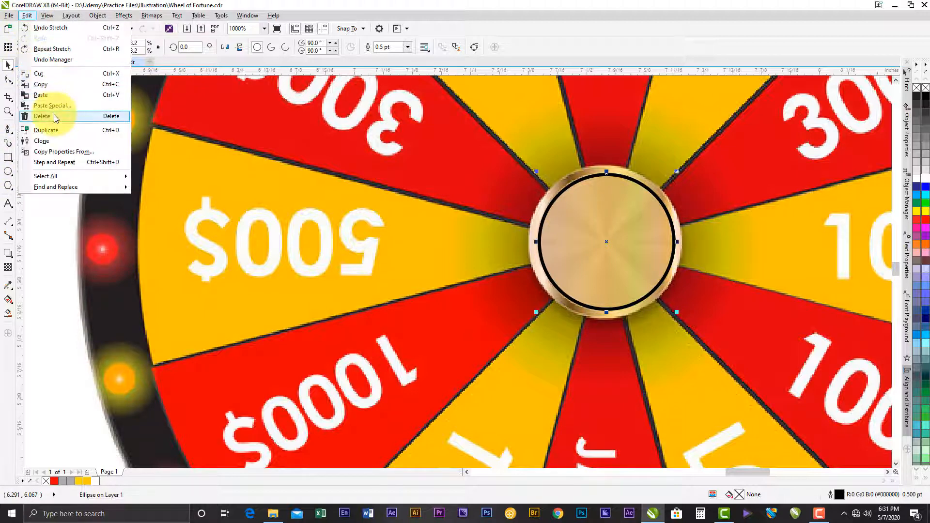
left_click(55, 141)
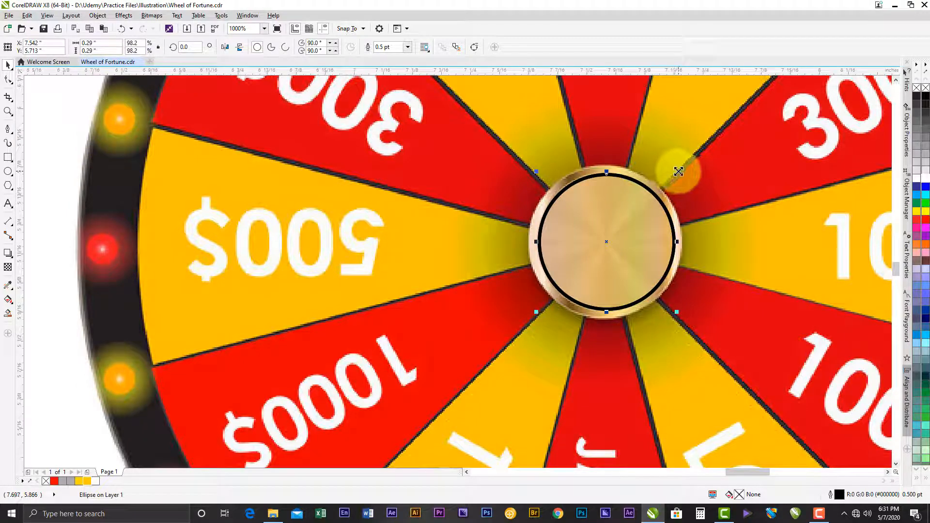
left_click_drag(678, 171, 688, 162)
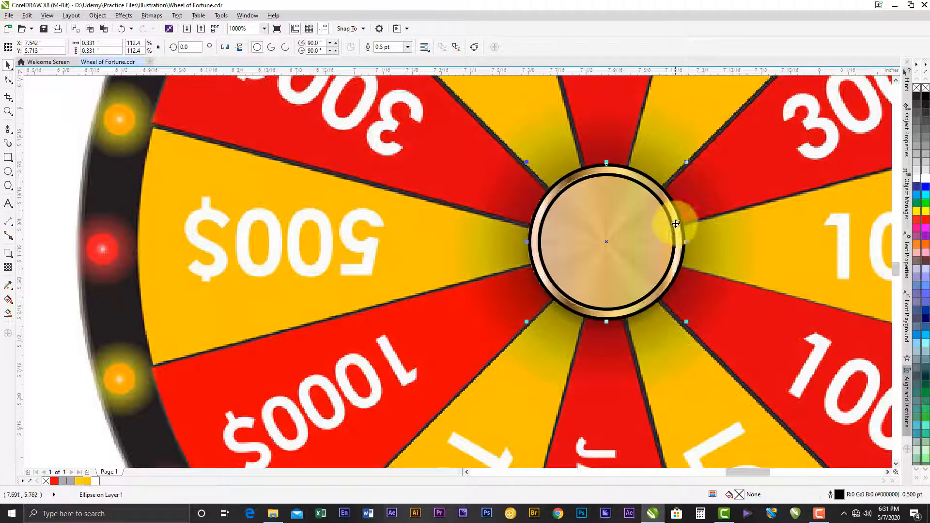
left_click(736, 261)
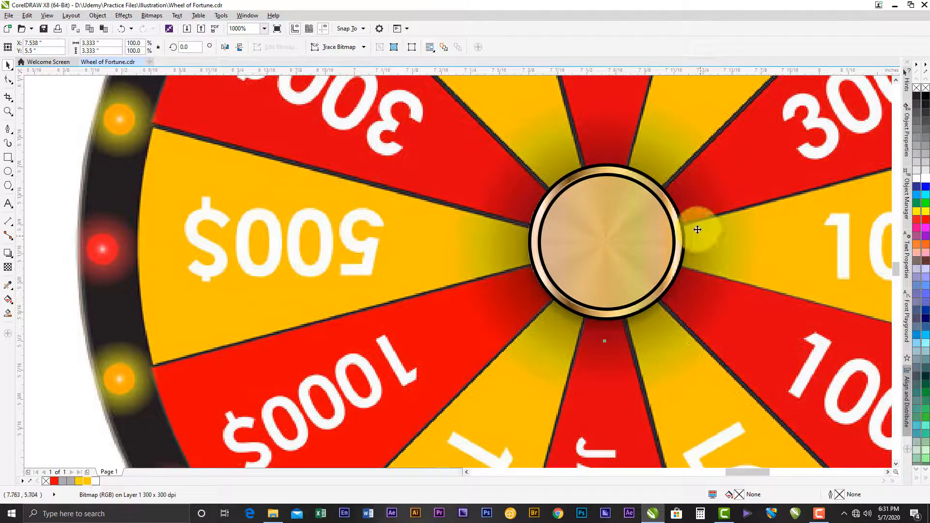
left_click(640, 173)
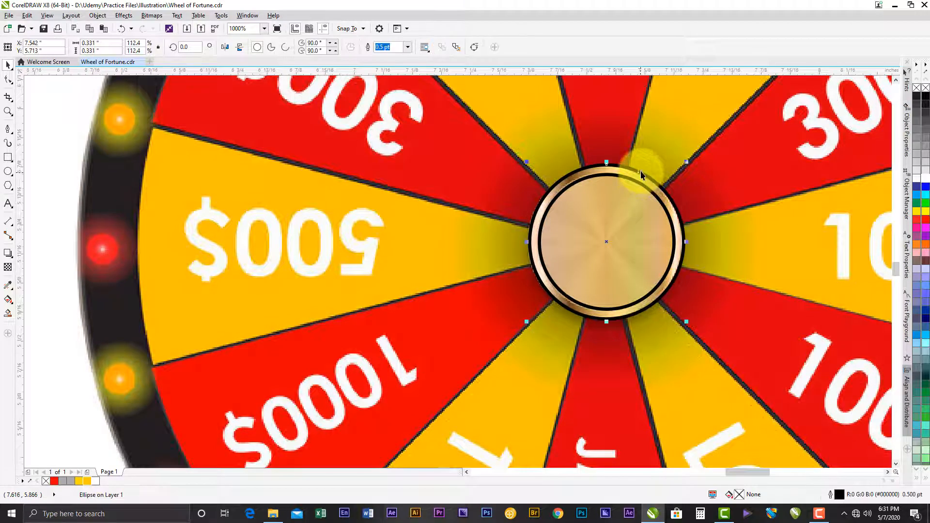
left_click(590, 199)
left_click(573, 182)
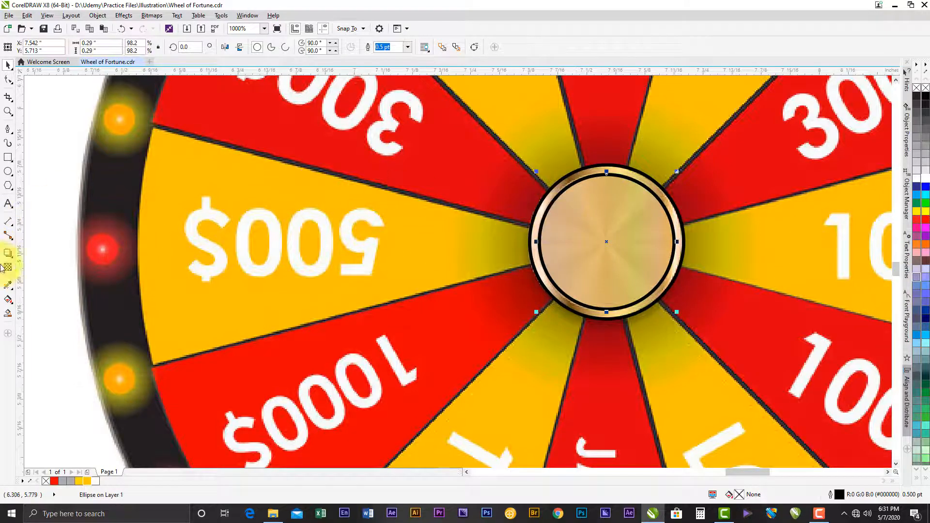
left_click(8, 289)
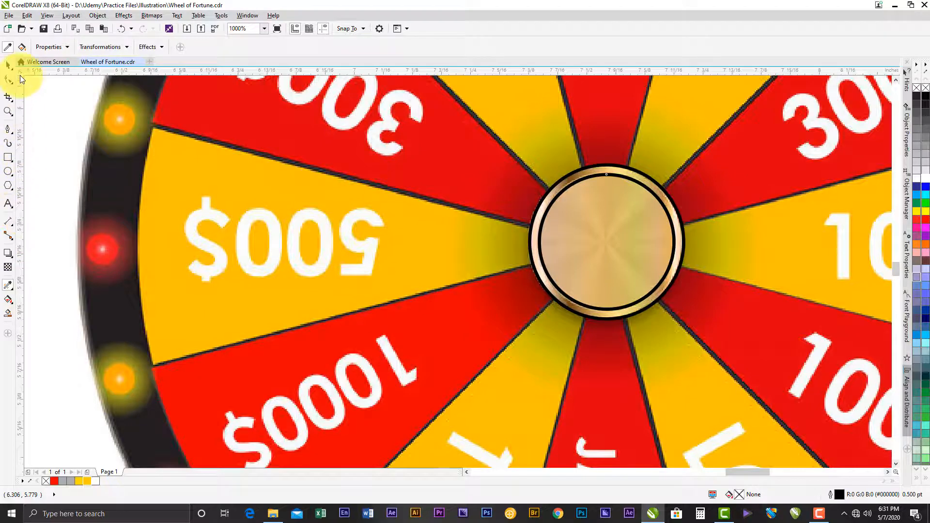
left_click(10, 66)
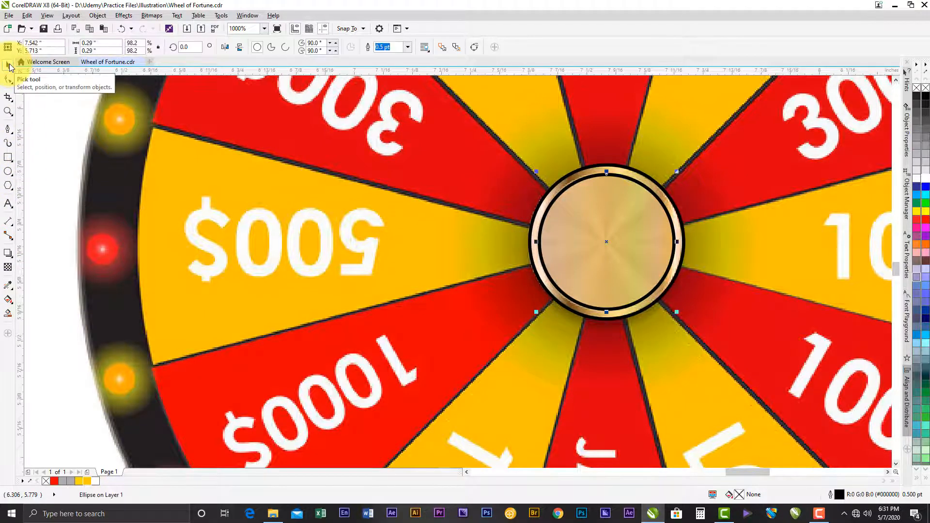
left_click(8, 286)
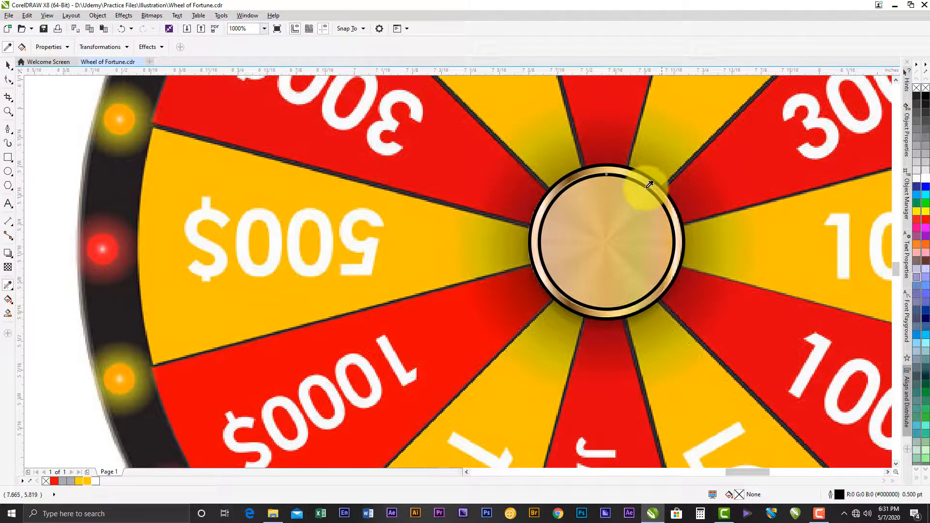
left_click(7, 67)
left_click(558, 209)
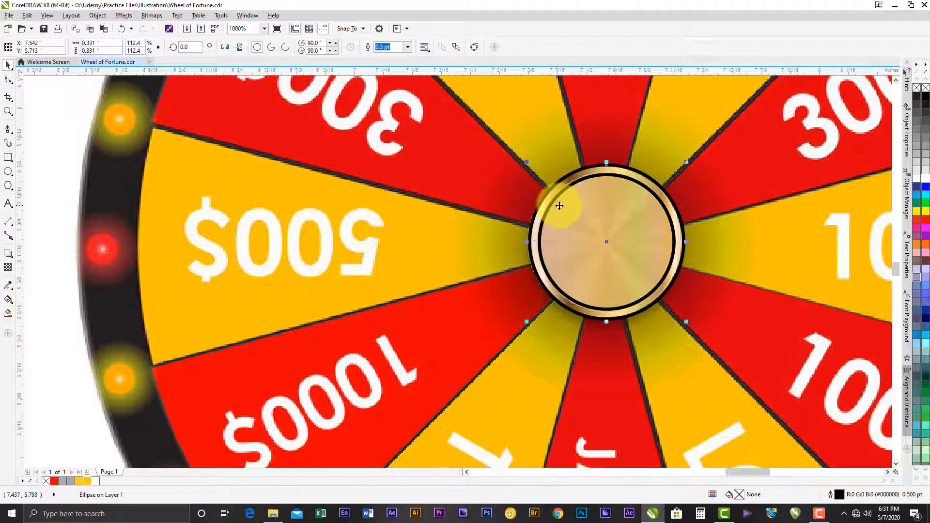
- Give the inner hub circle a conical fountain fill with the gradient set to repeat
left_click(628, 179)
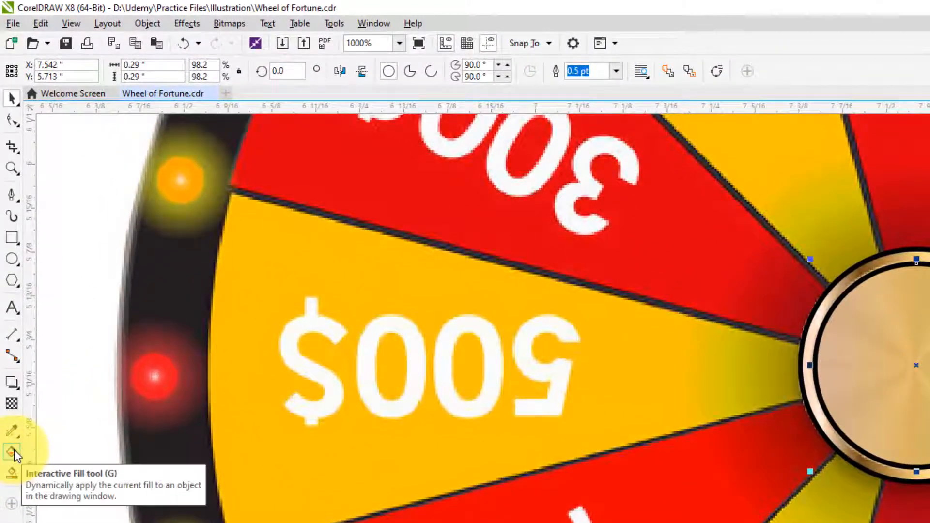
left_click(12, 431)
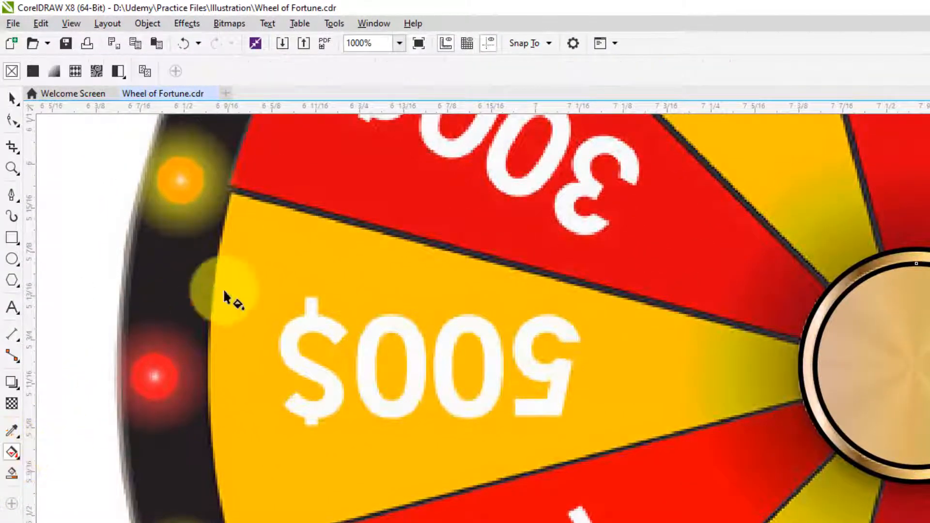
left_click(55, 72)
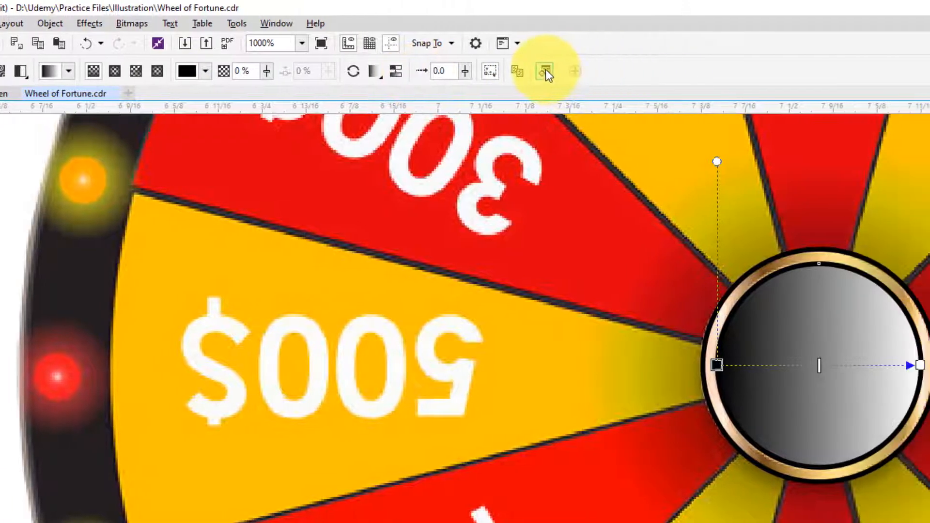
left_click(643, 71)
left_click_drag(563, 260, 318, 193)
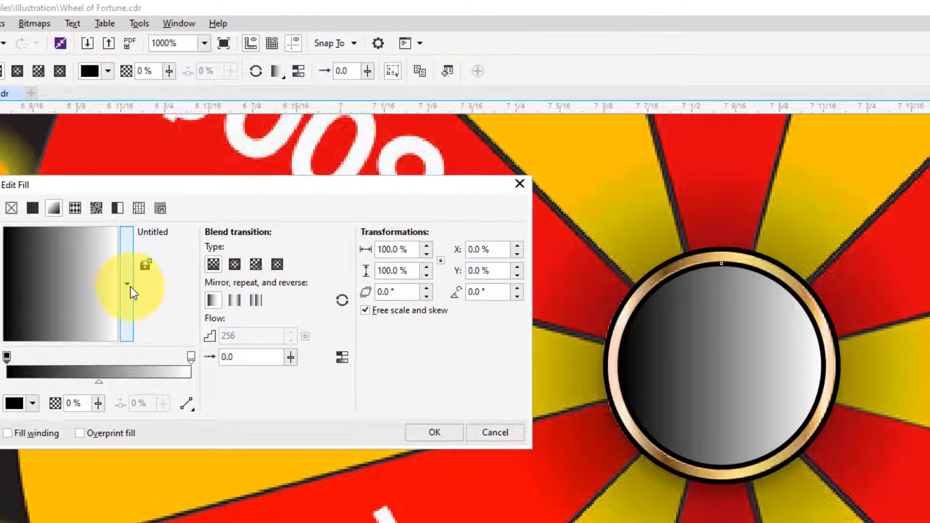
left_click(260, 266)
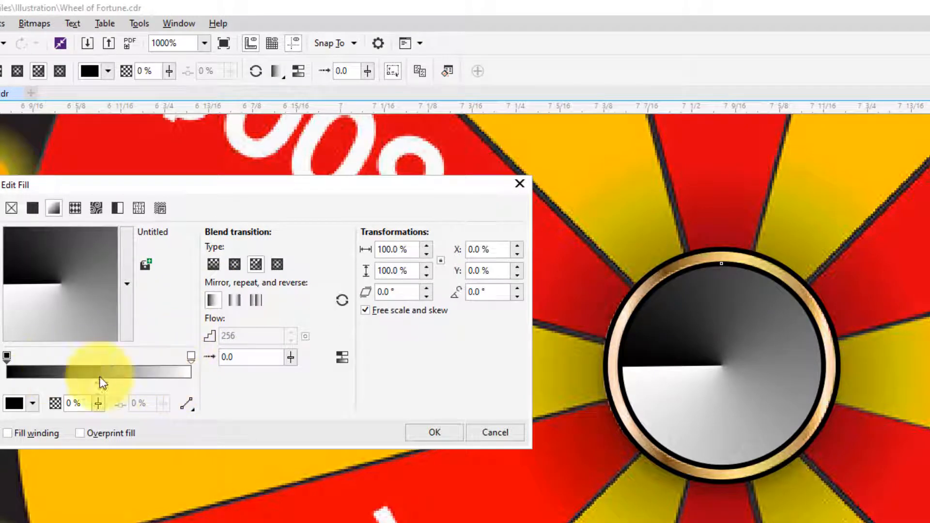
left_click(254, 300)
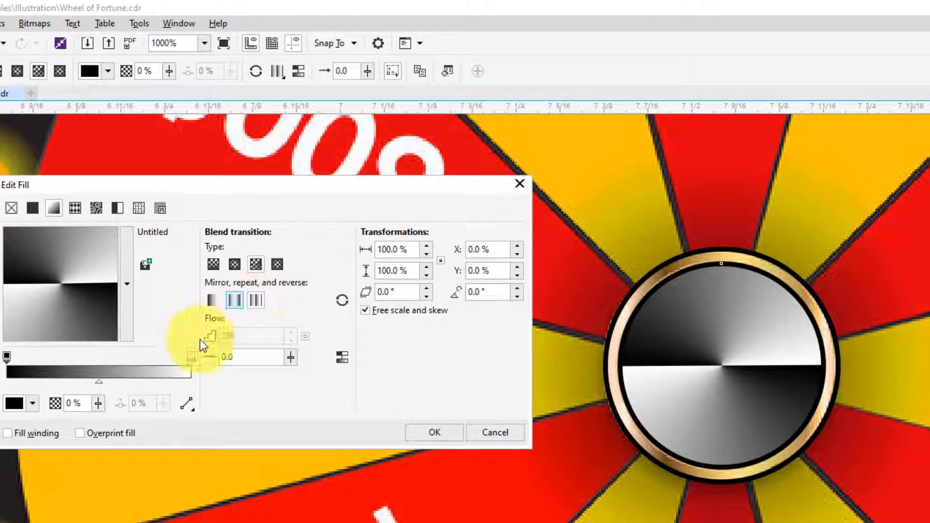
- Add three colour stops to the inner circle's gradient at about 50%, 24% and 77%
double_click(100, 361)
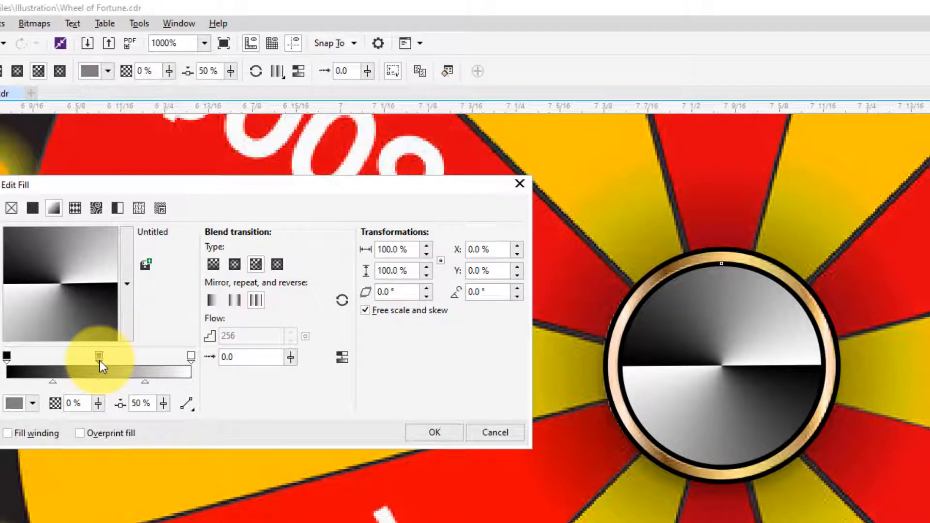
double_click(52, 357)
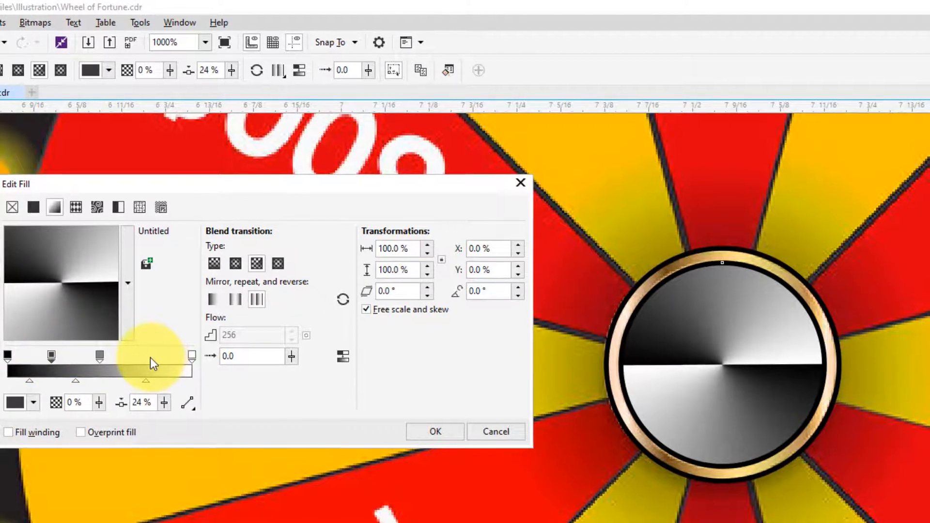
double_click(150, 357)
- Set the gradient's middle stop at 50% to the pale gold colour #F2D9AF
left_click(162, 293)
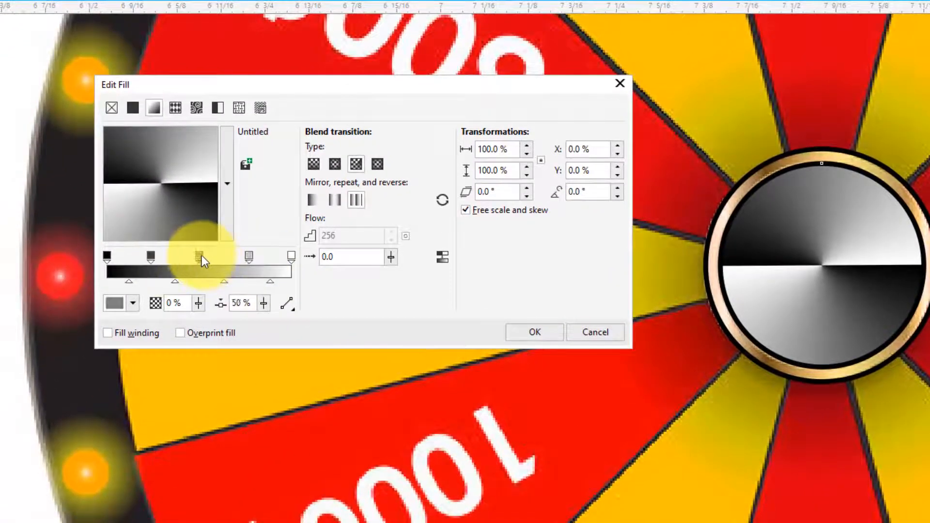
left_click(132, 303)
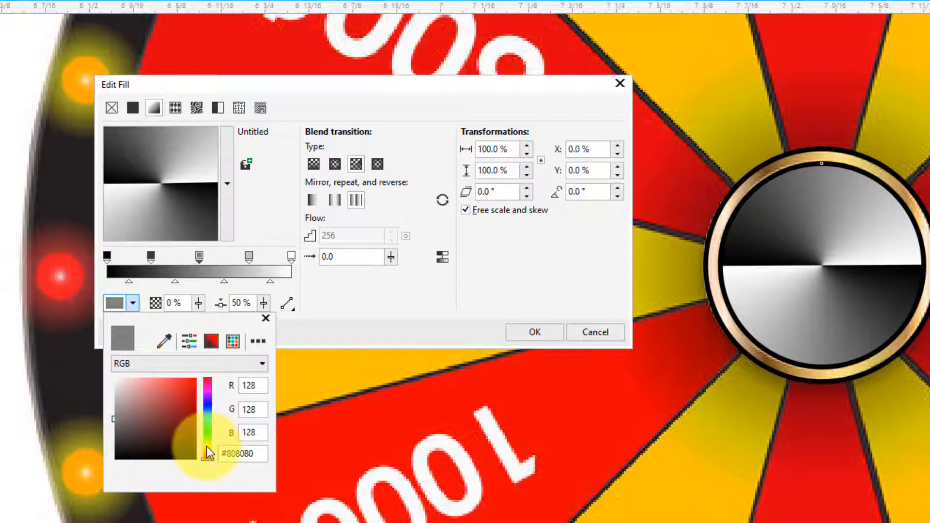
left_click_drag(206, 446, 202, 446)
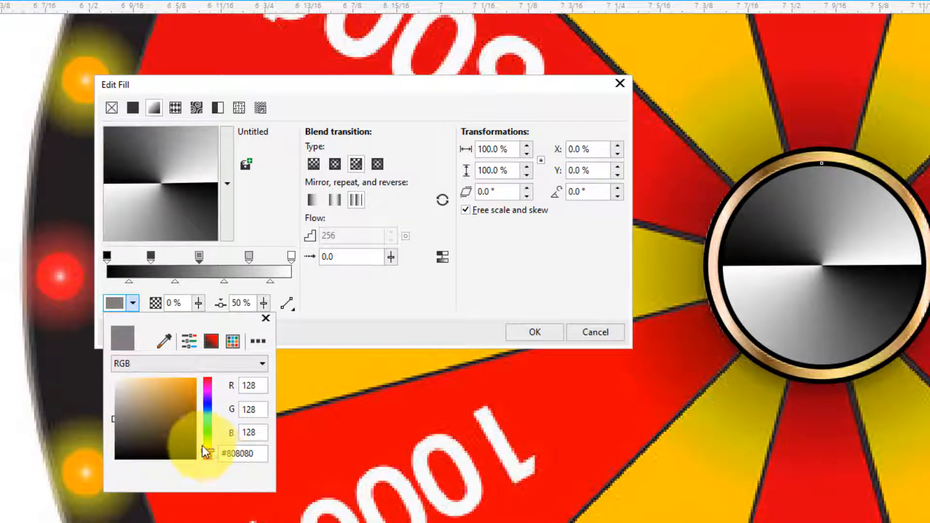
left_click(138, 383)
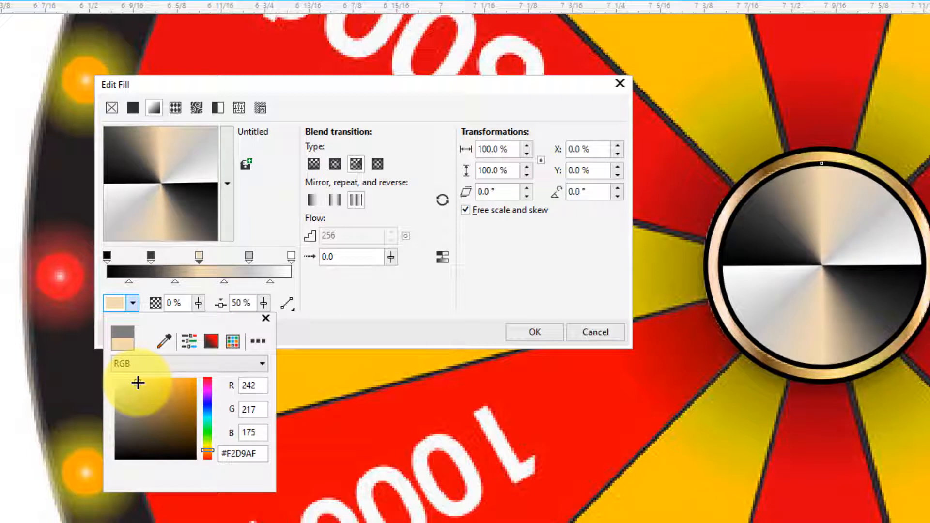
left_click(292, 277)
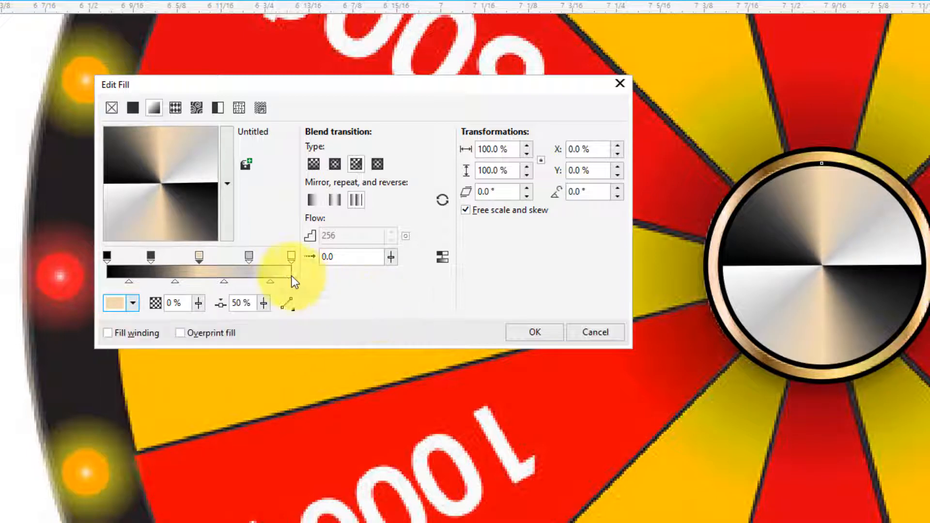
- Set the colour stop at 77% in the inner circle's gradient to the light gold #E6D298
left_click(248, 255)
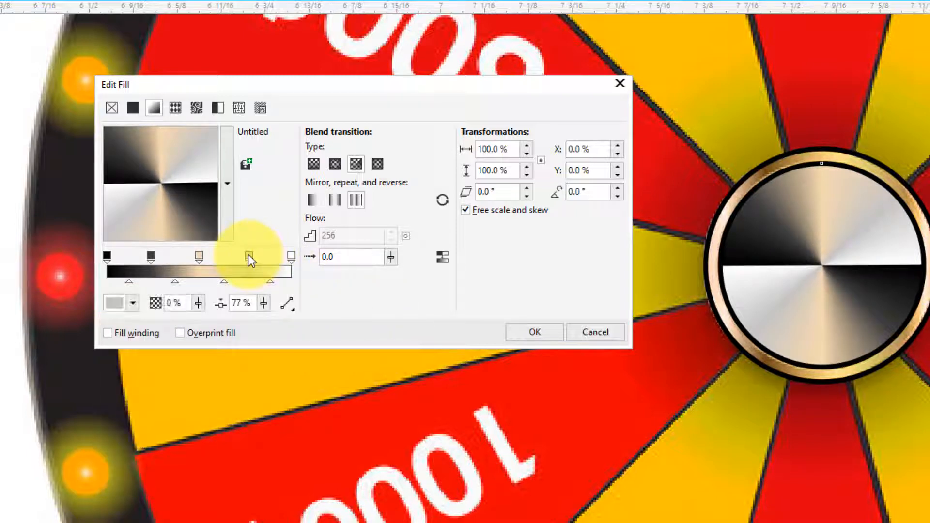
left_click(133, 304)
left_click(206, 447)
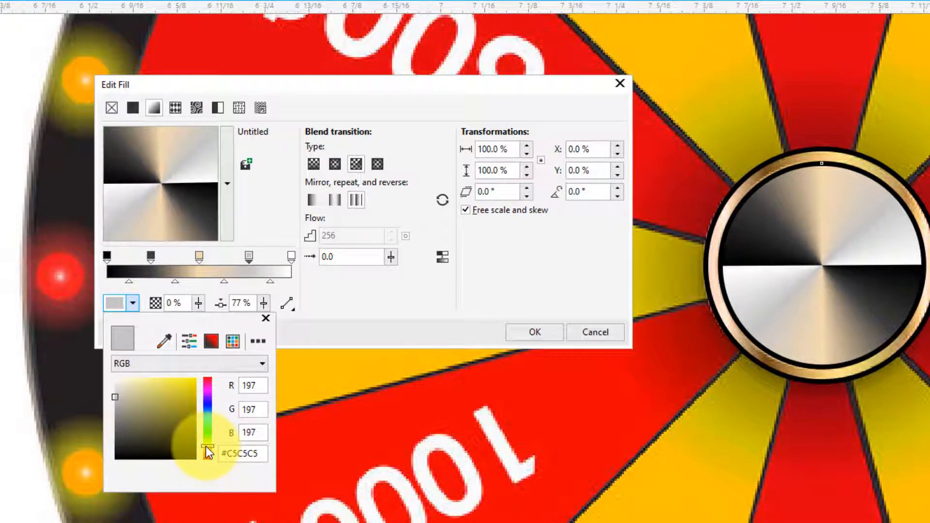
left_click_drag(205, 448, 207, 449)
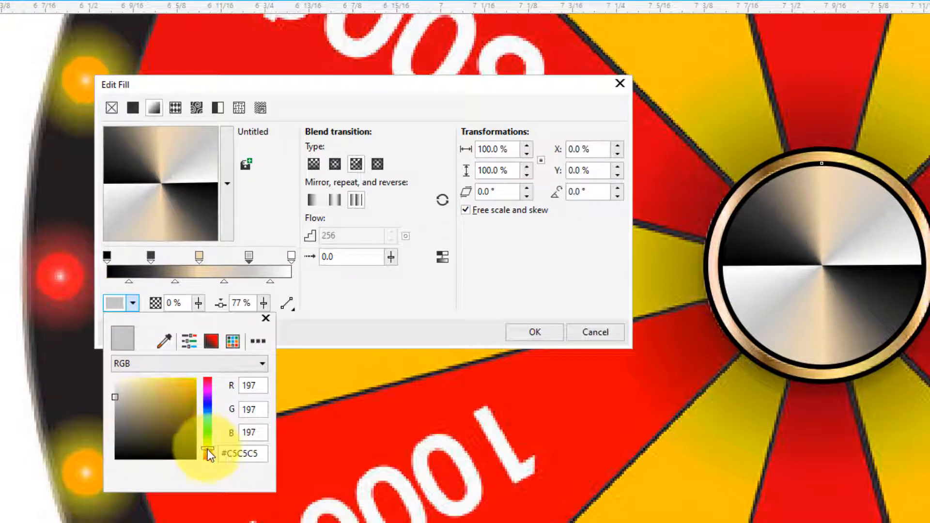
left_click(124, 386)
mouse_move(129, 381)
left_mouse_down()
mouse_move(141, 367)
mouse_move(141, 394)
left_mouse_up()
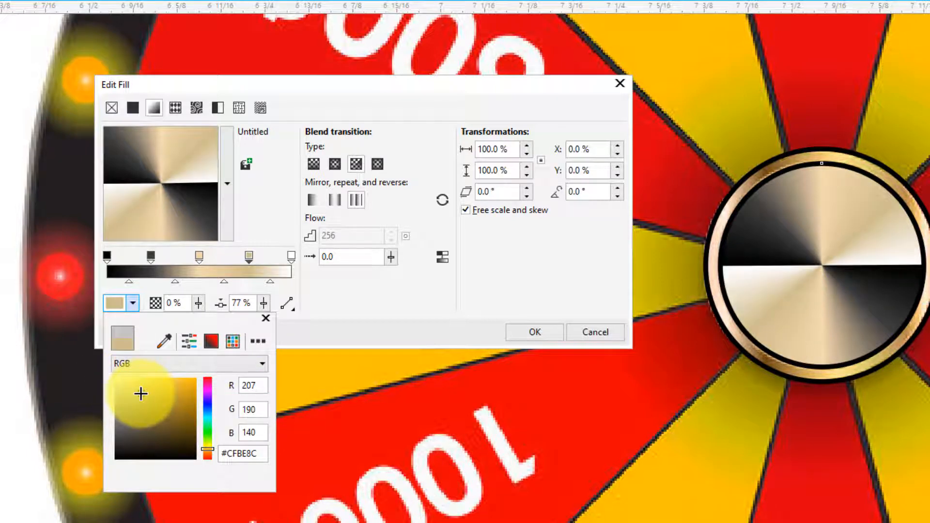
left_click(146, 388)
left_click(141, 386)
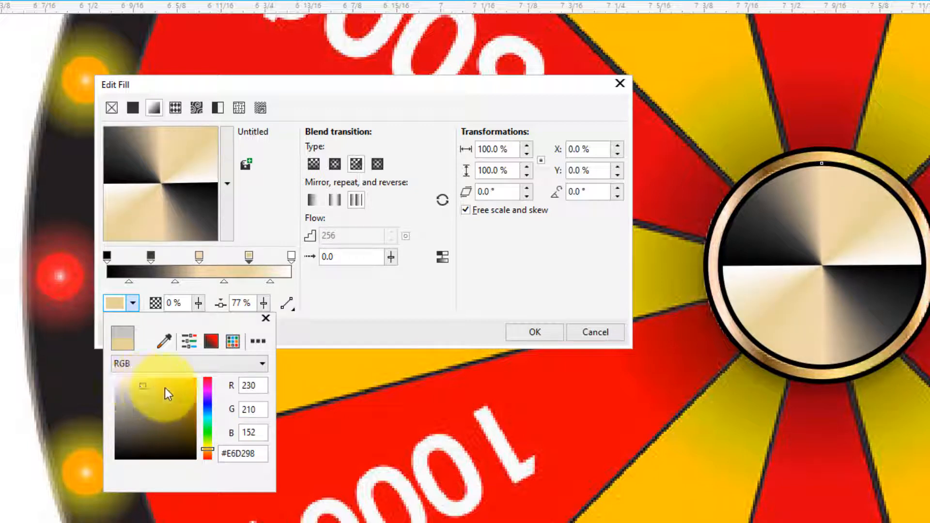
left_click(332, 318)
- Set the gradient's end stop at 100% to the pale yellow #FFEB99
left_click(292, 256)
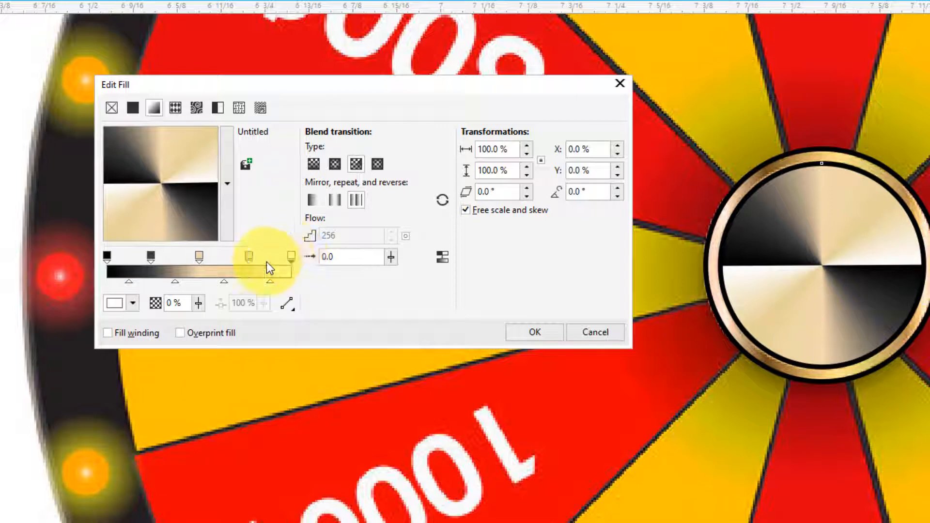
left_click(116, 303)
left_click(209, 448)
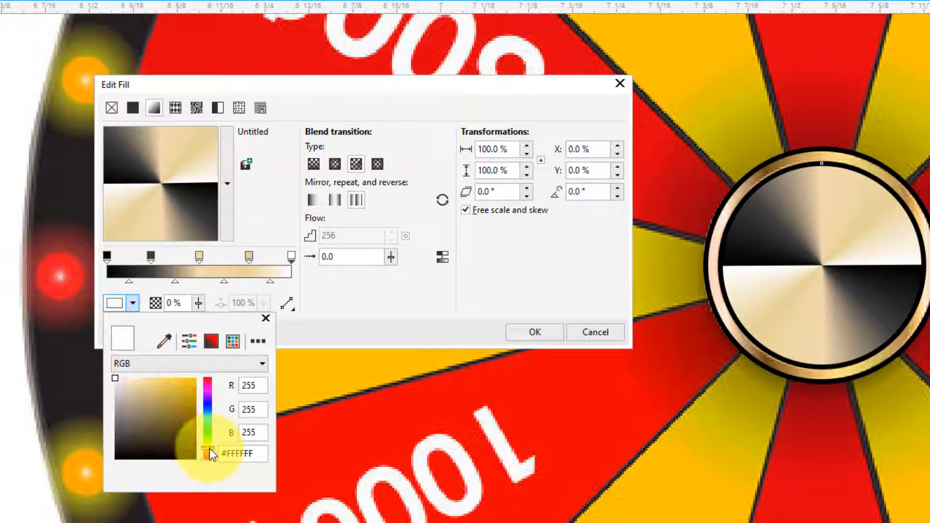
left_click(134, 379)
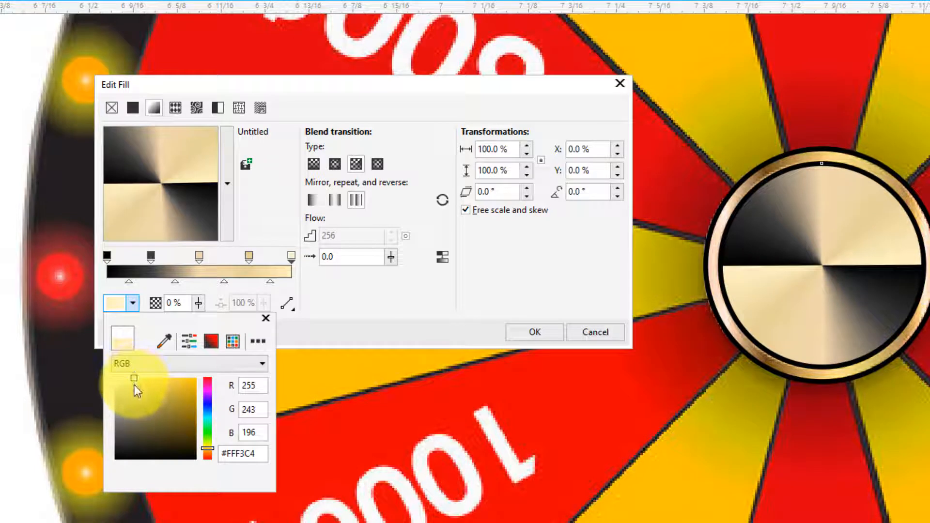
left_click(134, 393)
left_click_drag(134, 393, 148, 377)
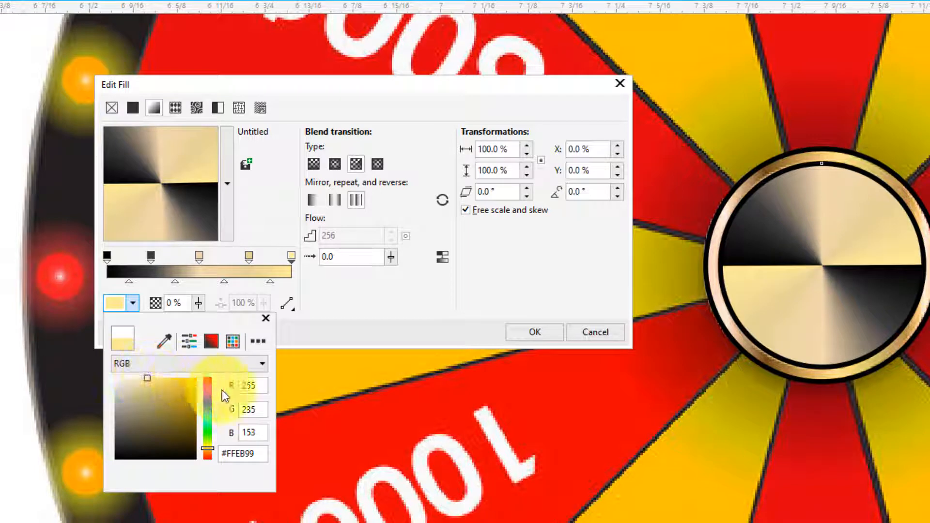
left_click(339, 304)
- Set the gradient's colour stop at 24% to the muted gold #D4C29B
left_click(150, 256)
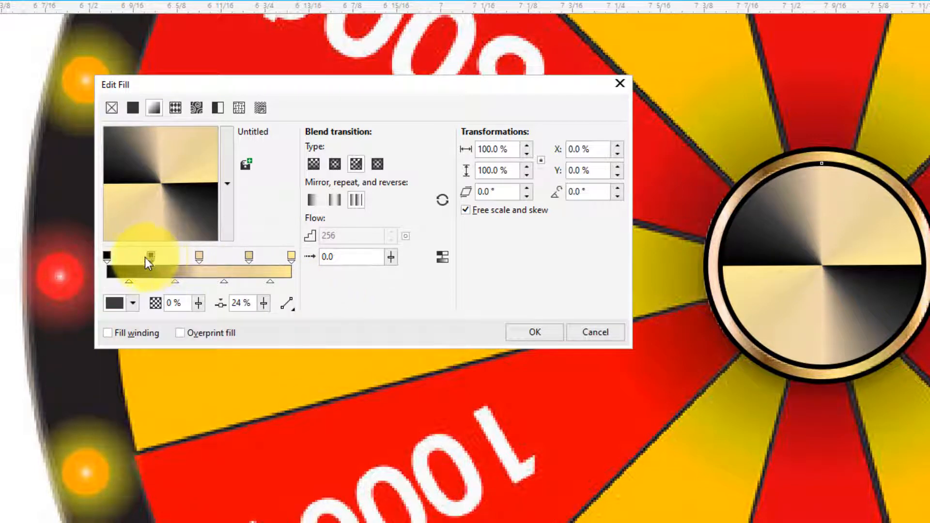
left_click(125, 303)
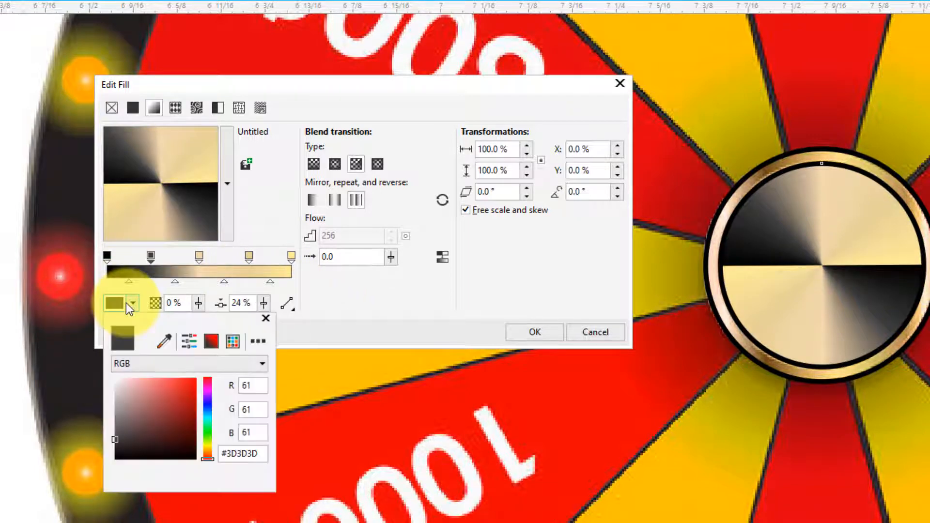
left_click(208, 446)
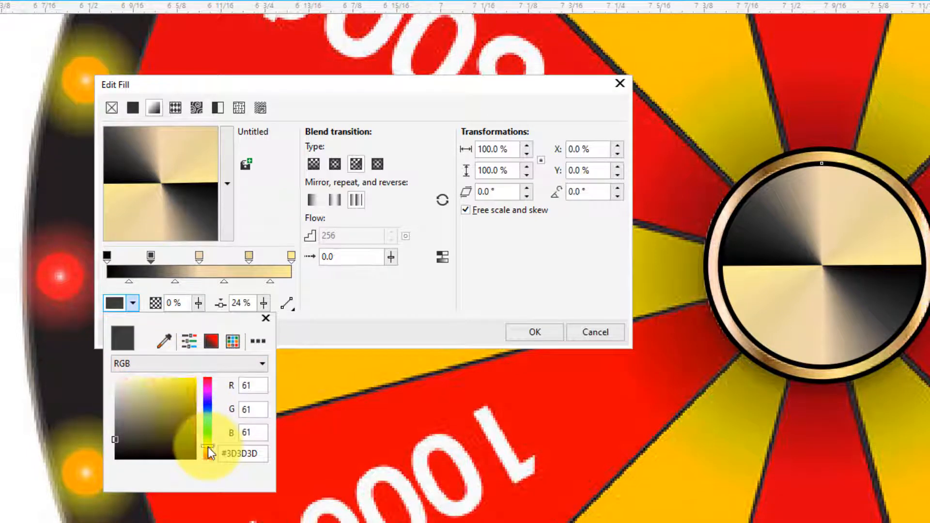
left_click(208, 450)
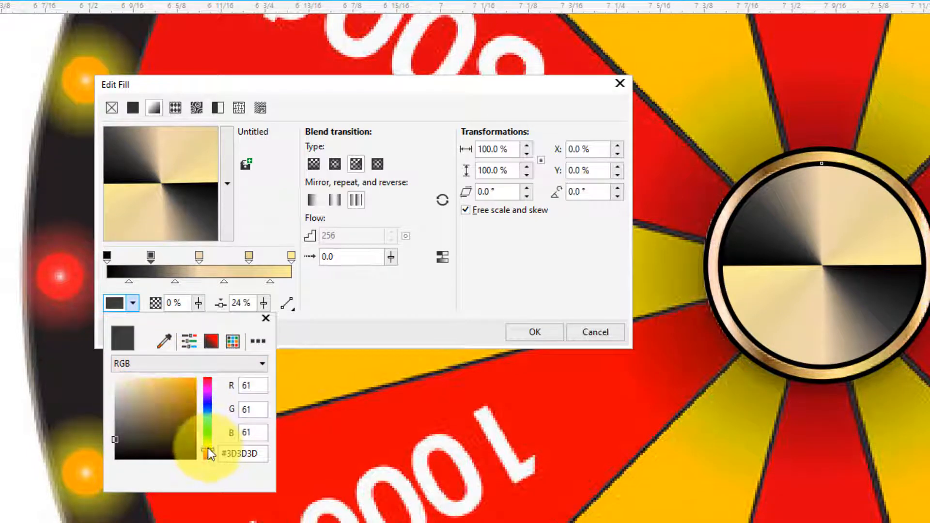
left_click(130, 381)
left_click_drag(133, 383, 137, 392)
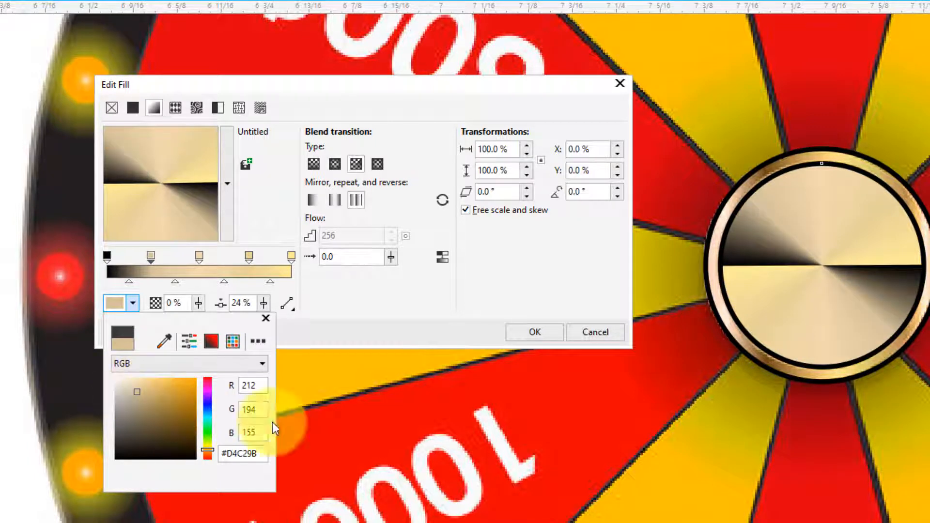
left_click(350, 289)
- Set the gradient's start stop at 0% to the golden yellow #FFE082
left_click(106, 255)
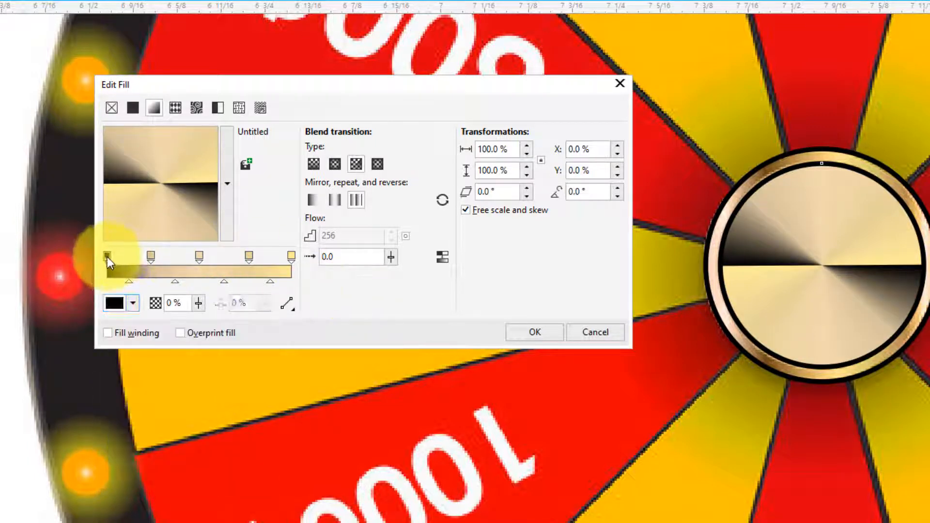
left_click(133, 302)
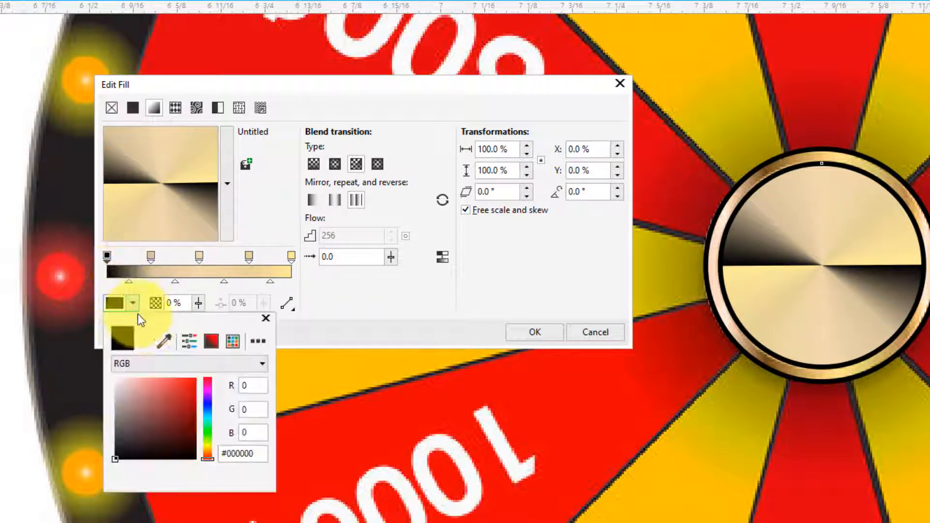
left_click(207, 449)
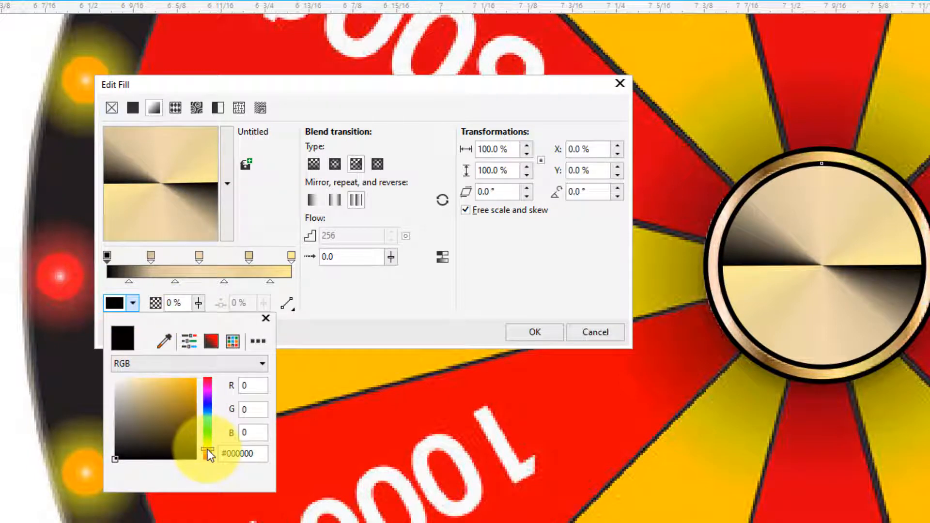
left_click(137, 384)
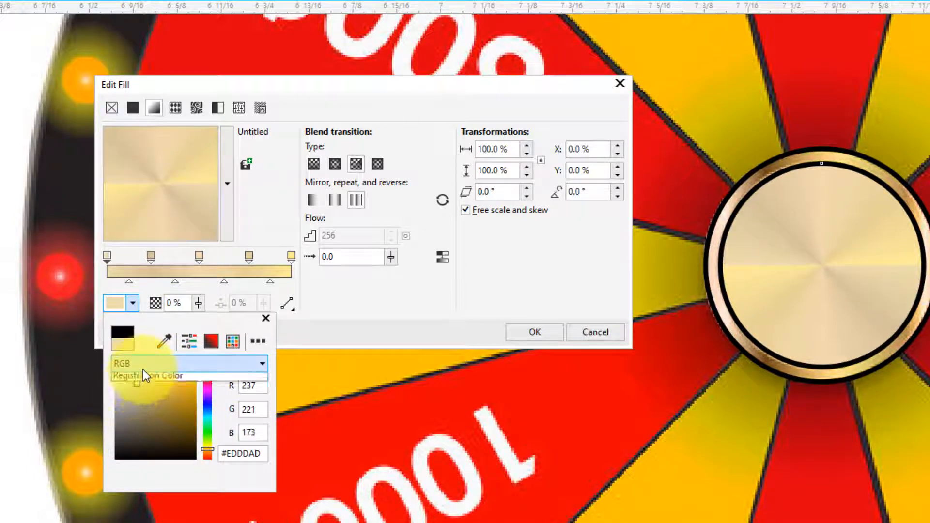
left_click(143, 367)
left_click(150, 362)
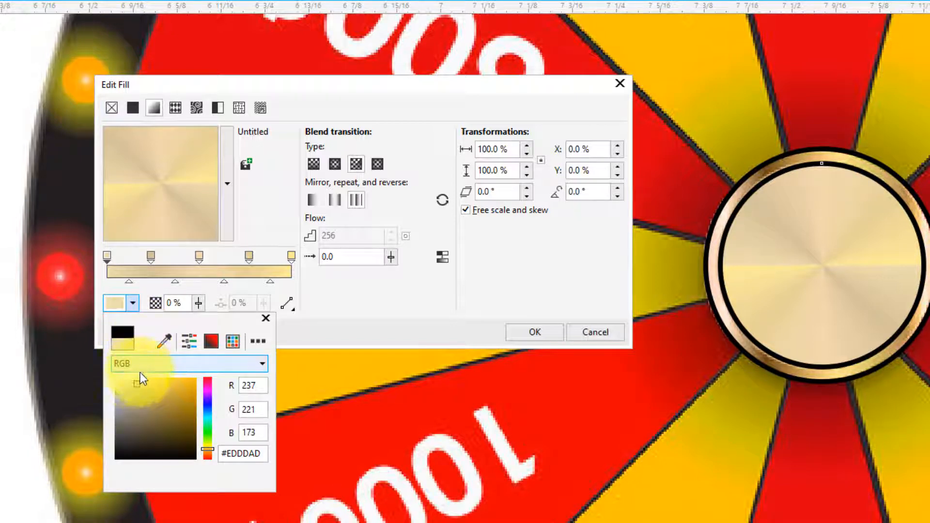
left_click(139, 394)
left_click_drag(139, 394, 156, 368)
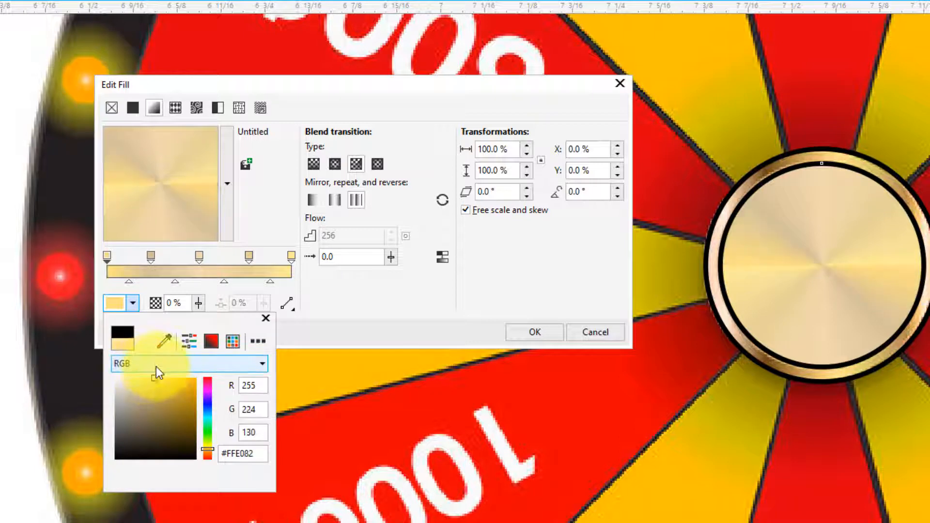
left_click(327, 316)
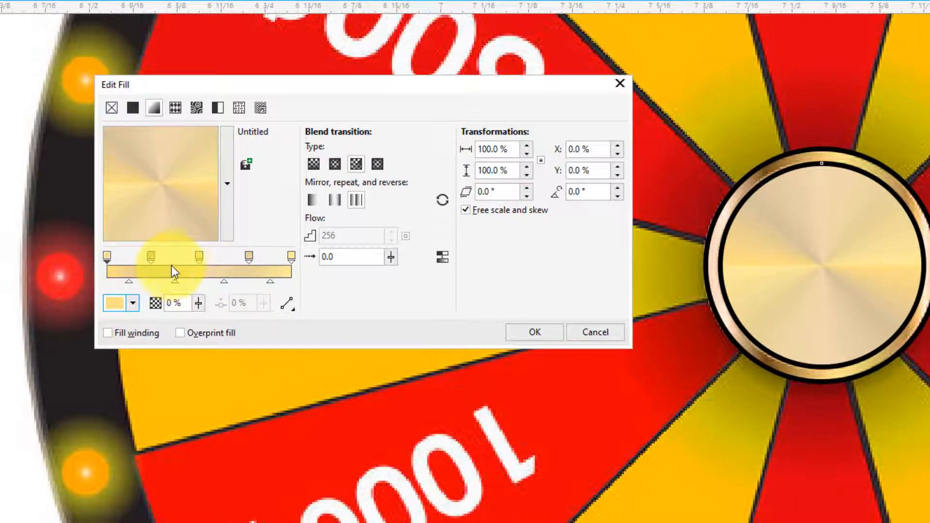
- Copy the hex colour code of the gradient's middle stop at 50%
left_click(199, 257)
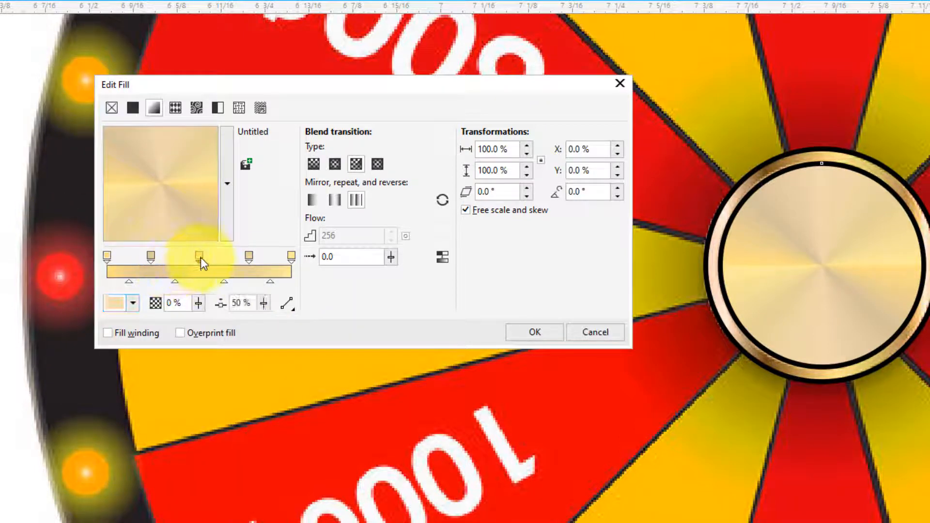
left_click(133, 301)
left_click(240, 451)
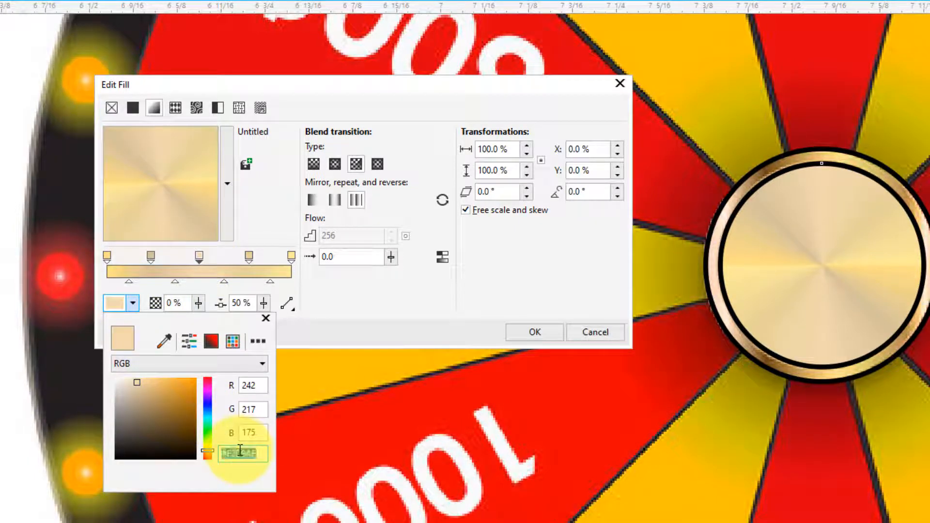
right_click(237, 454)
left_click(280, 501)
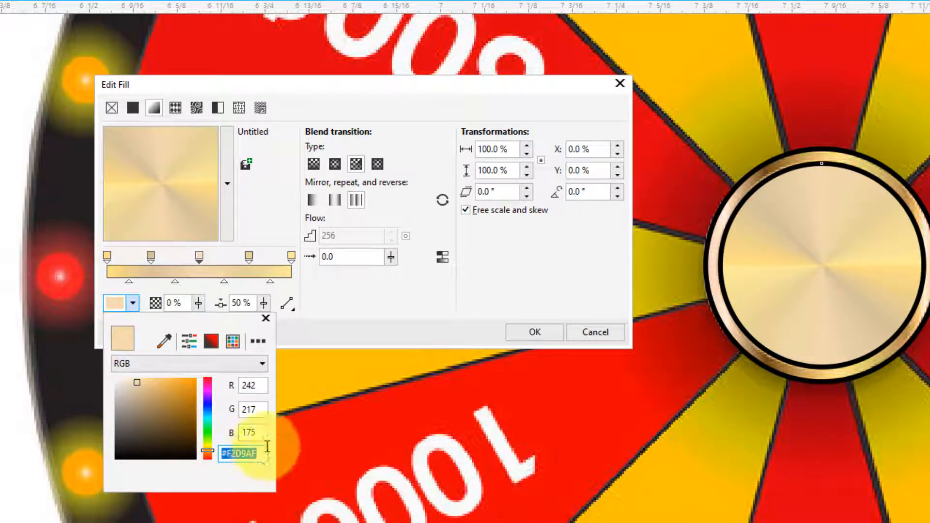
left_click(338, 318)
- Try to replace the start stop's hex colour code with the copied #F2D9AF
left_click(106, 255)
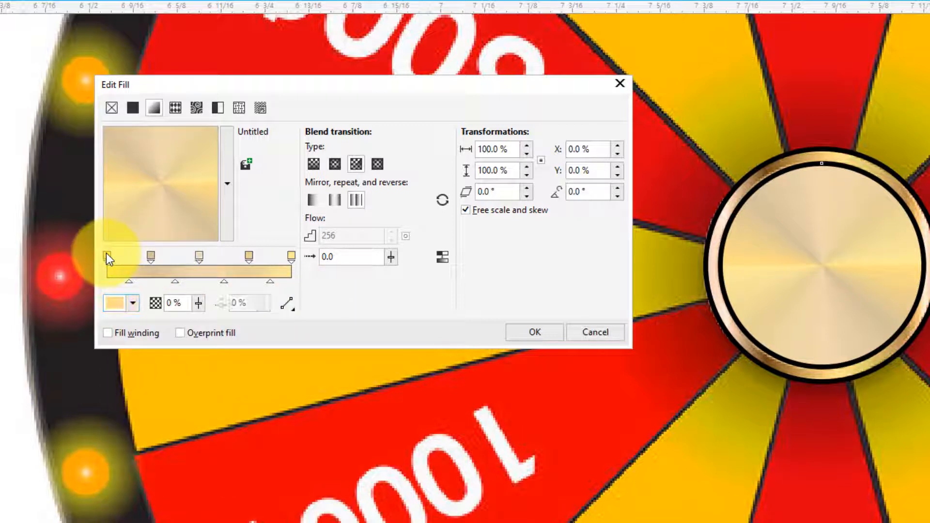
left_click(132, 303)
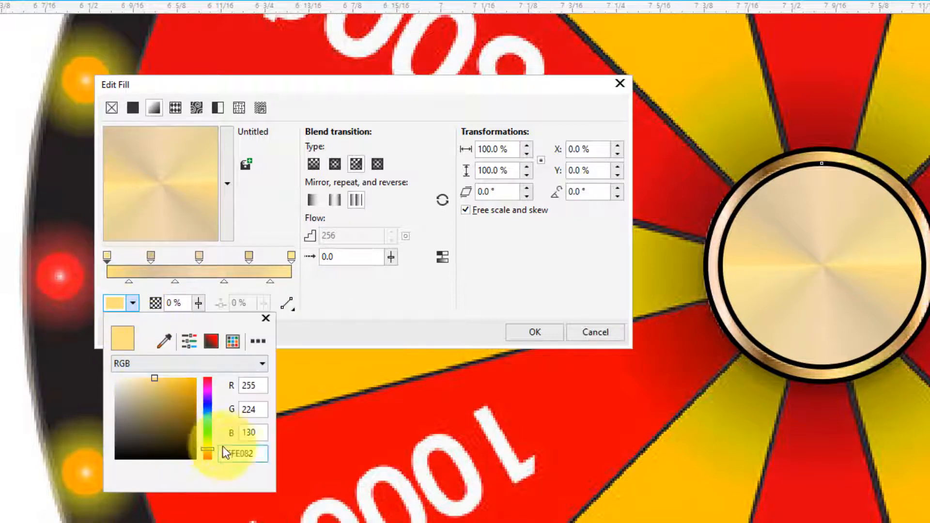
right_click(236, 452)
left_click(289, 516)
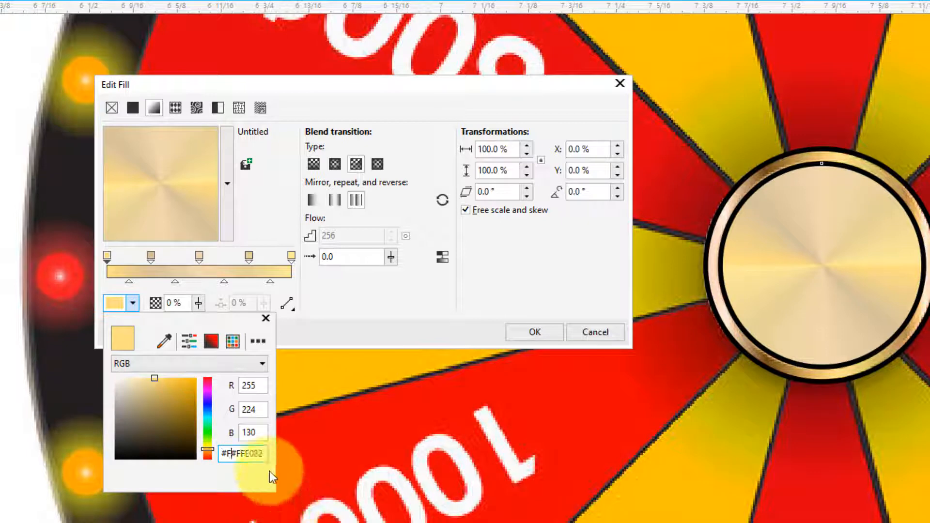
left_click_drag(263, 452, 146, 446)
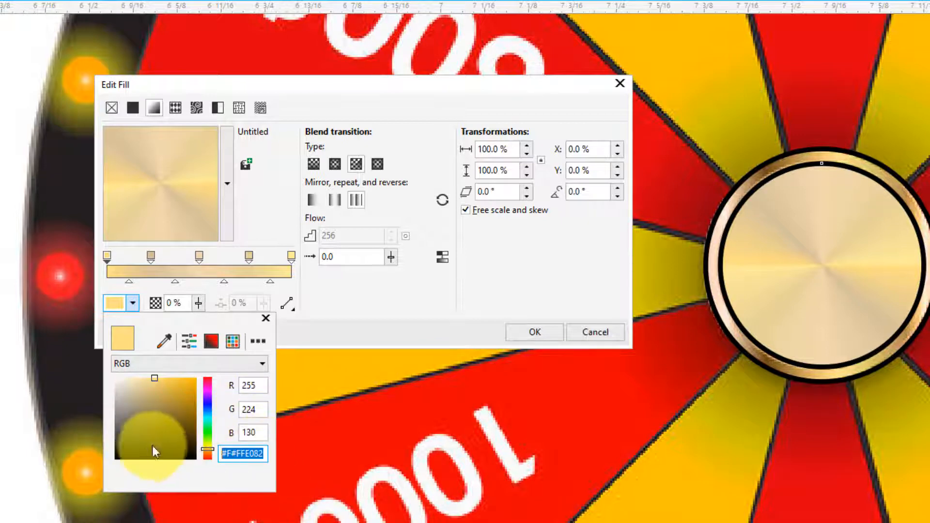
right_click(245, 454)
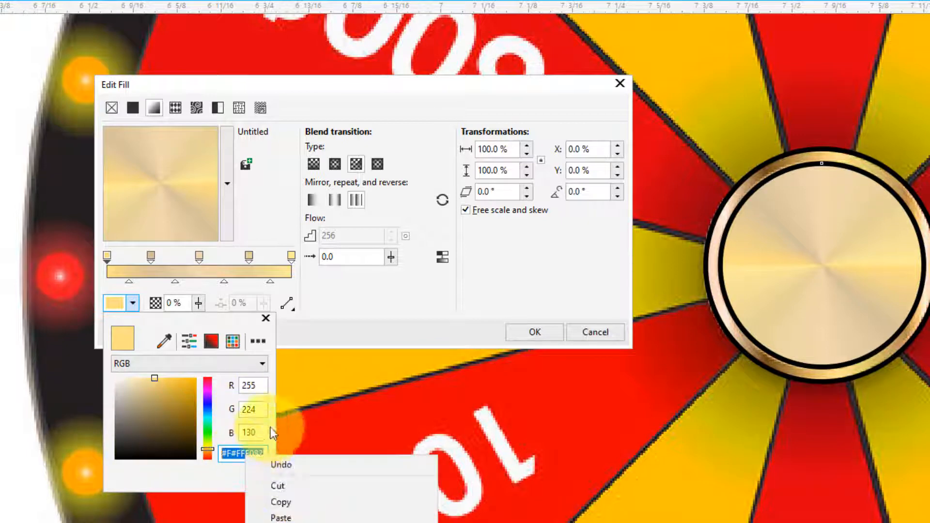
left_click(282, 517)
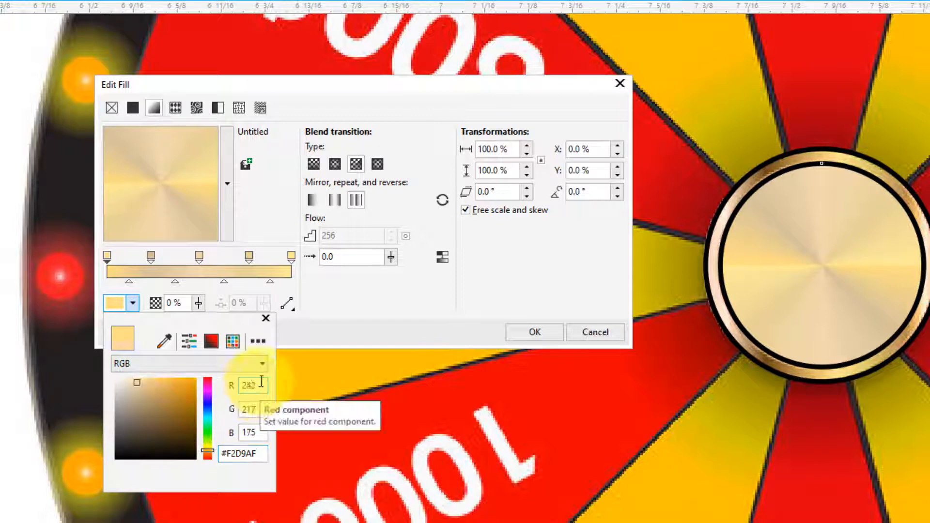
left_click(335, 306)
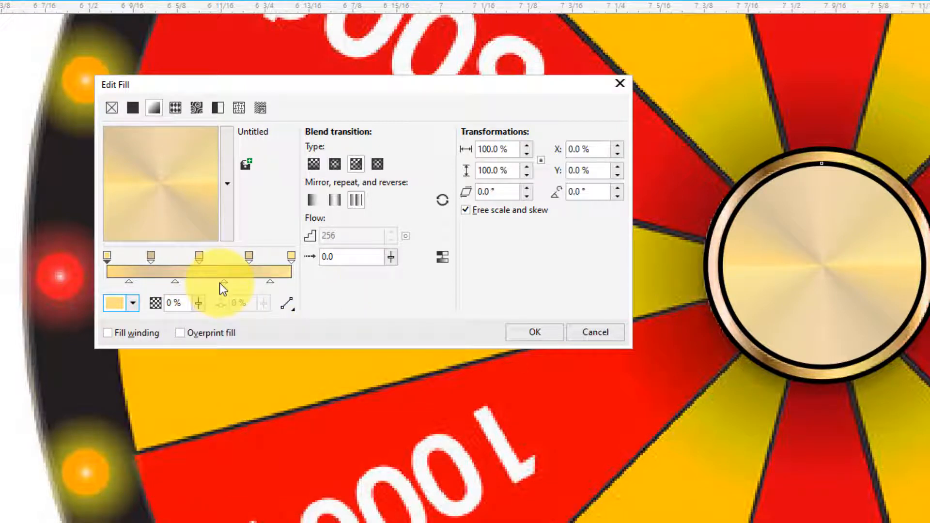
- Lighten the gradient's start stop at 0% to the pale yellow #FFE596
left_click(106, 256)
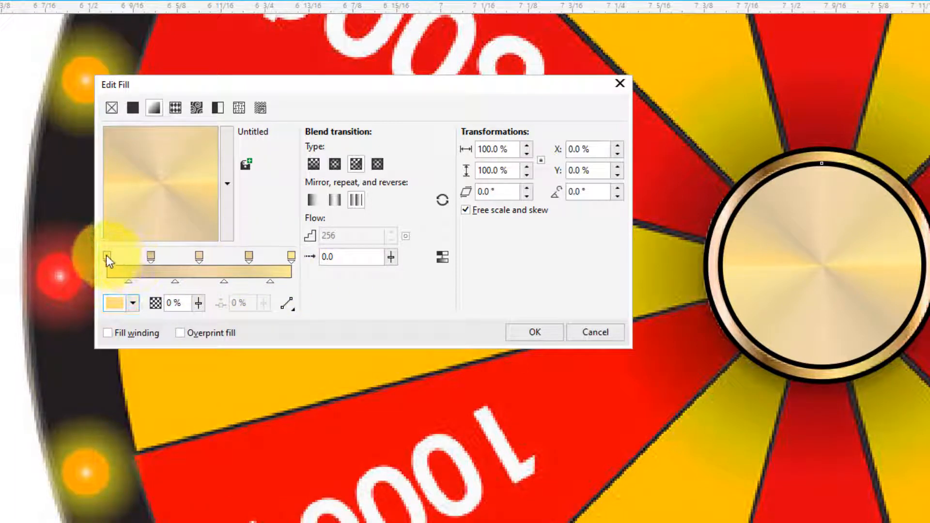
left_click(133, 303)
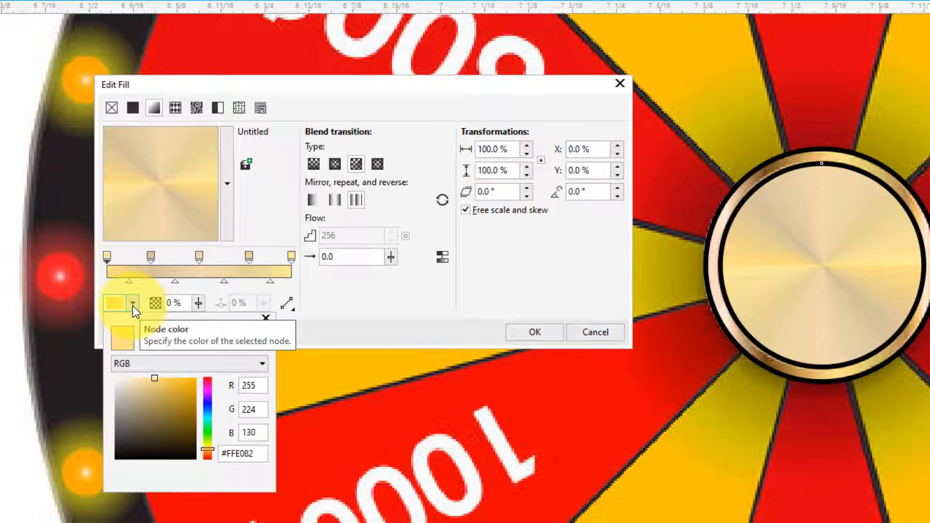
left_click(139, 382)
left_click_drag(139, 383, 147, 349)
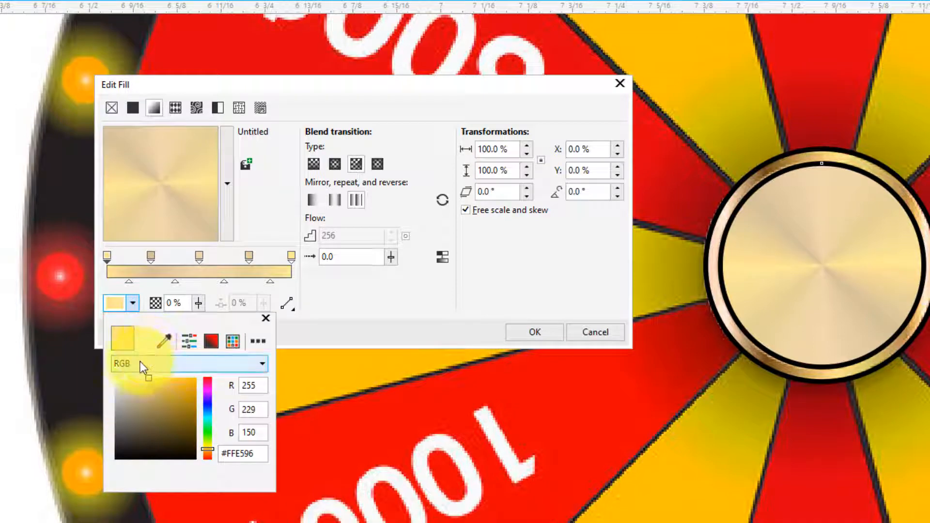
left_click(372, 269)
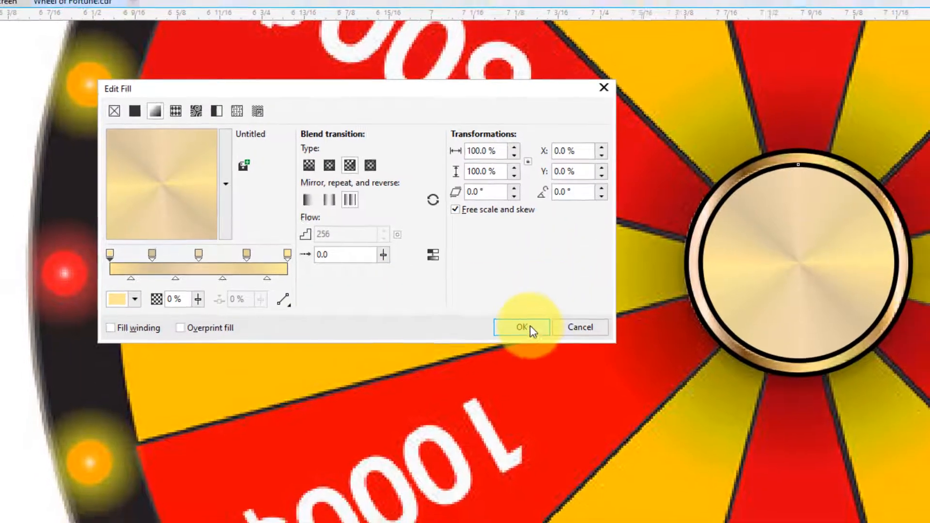
- Apply the edited conical gradient to the hub's inner circle and select the larger unfilled circle around it
left_click(535, 332)
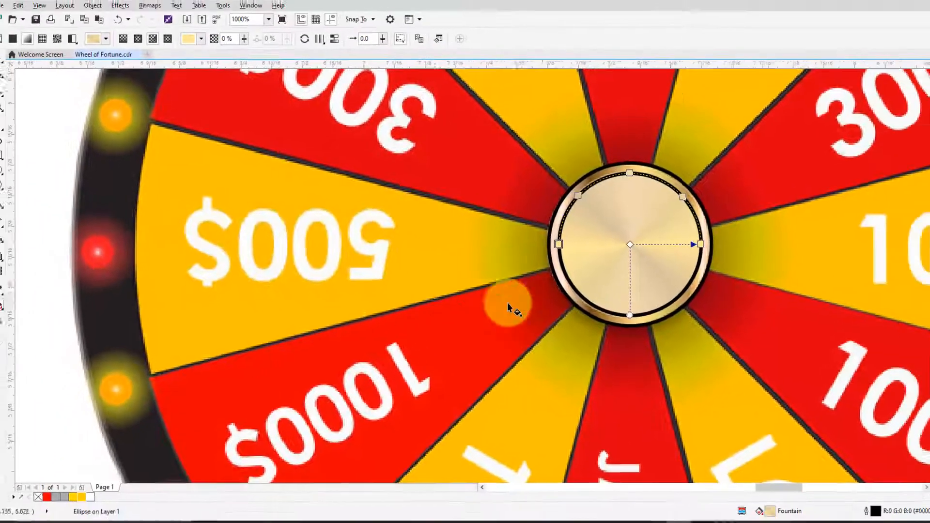
left_click(0, 58)
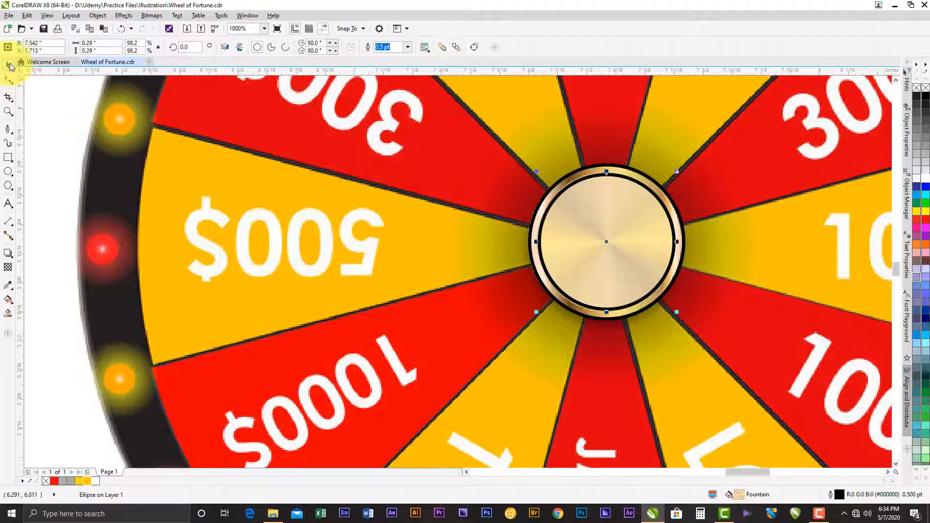
left_click(624, 174)
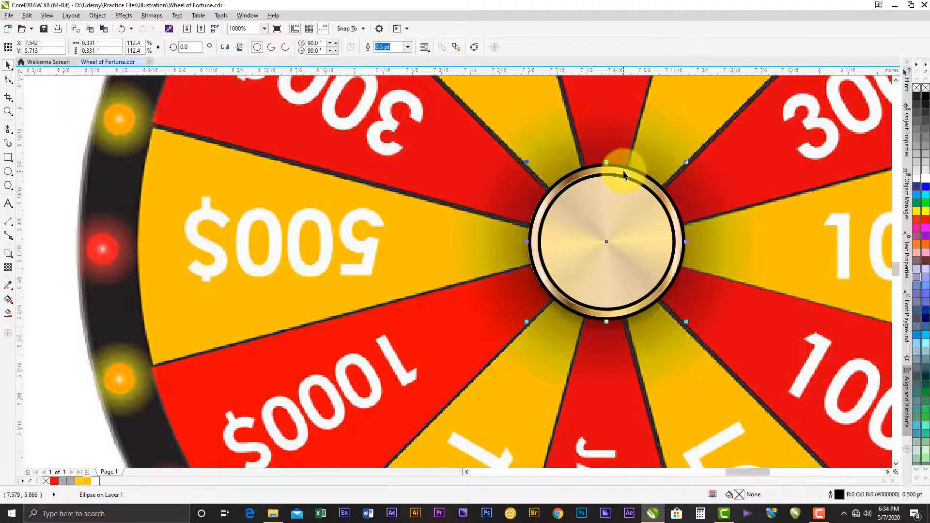
scroll(605, 218, "down", 1)
scroll(634, 232, "up", 1)
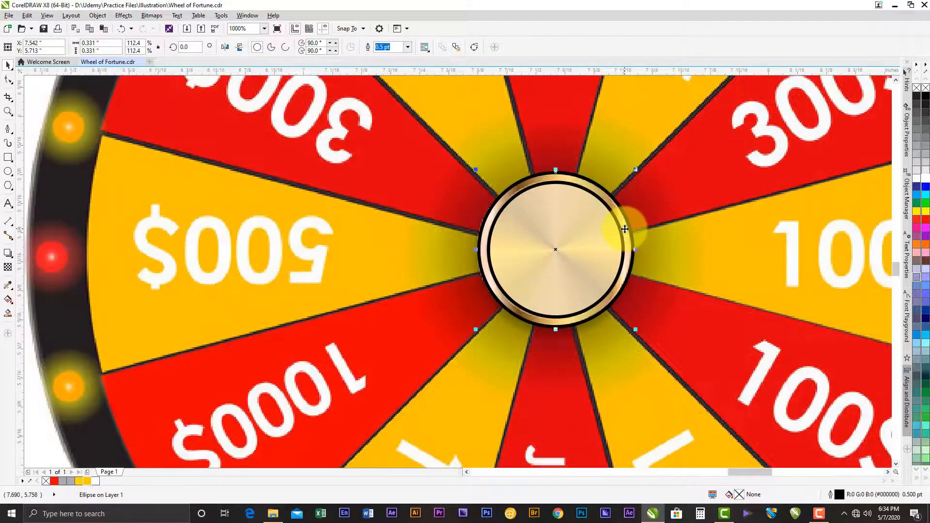
left_click(599, 186)
left_click(553, 218)
left_click(551, 190)
left_click(625, 179)
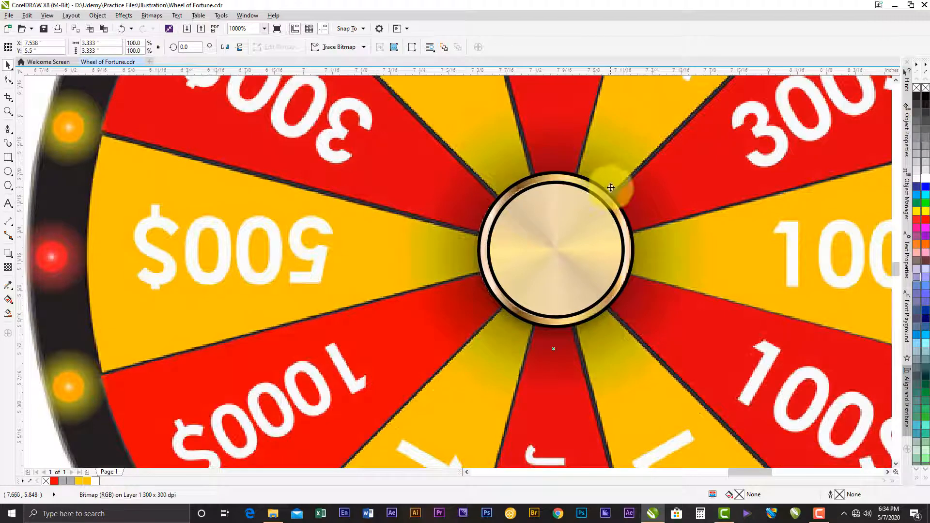
left_click(602, 190)
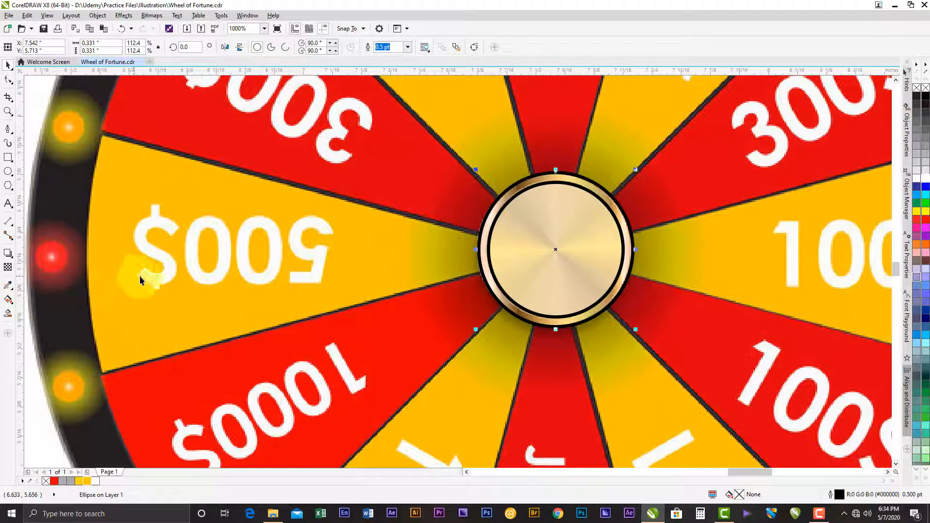
- Give the hub's outer circle a conical fountain fill and add a middle colour stop at 48%
left_click(8, 300)
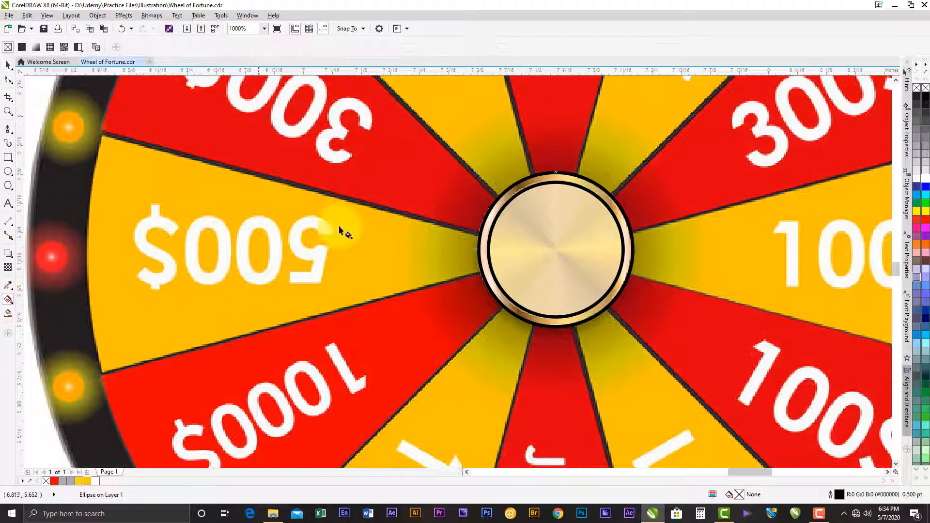
left_click(34, 48)
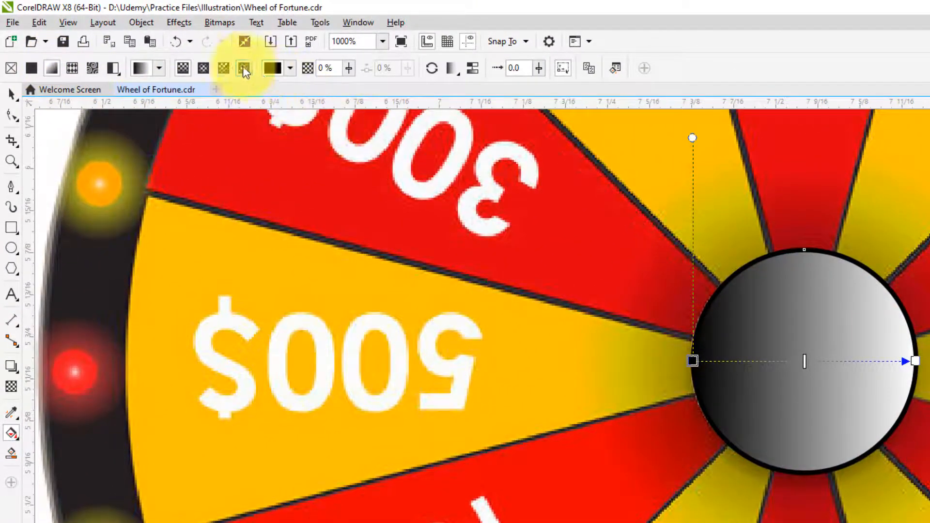
left_click(203, 68)
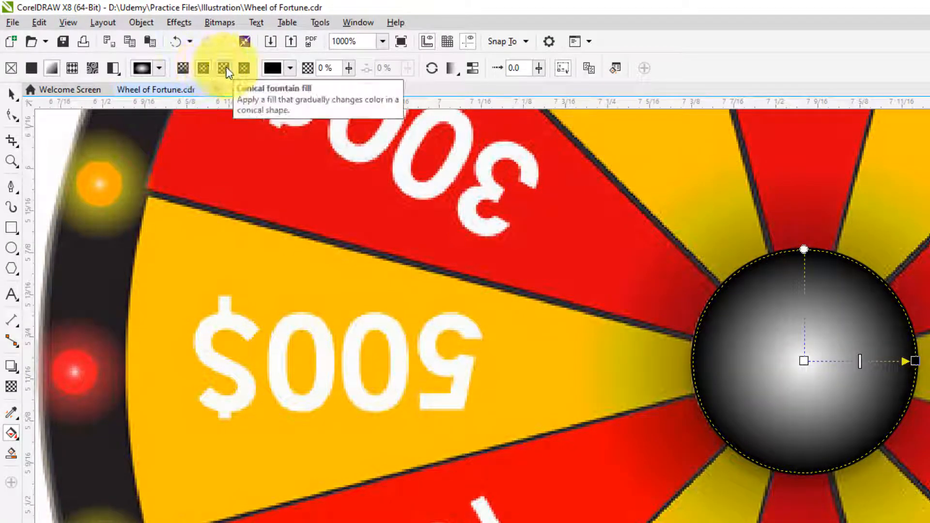
left_click(225, 68)
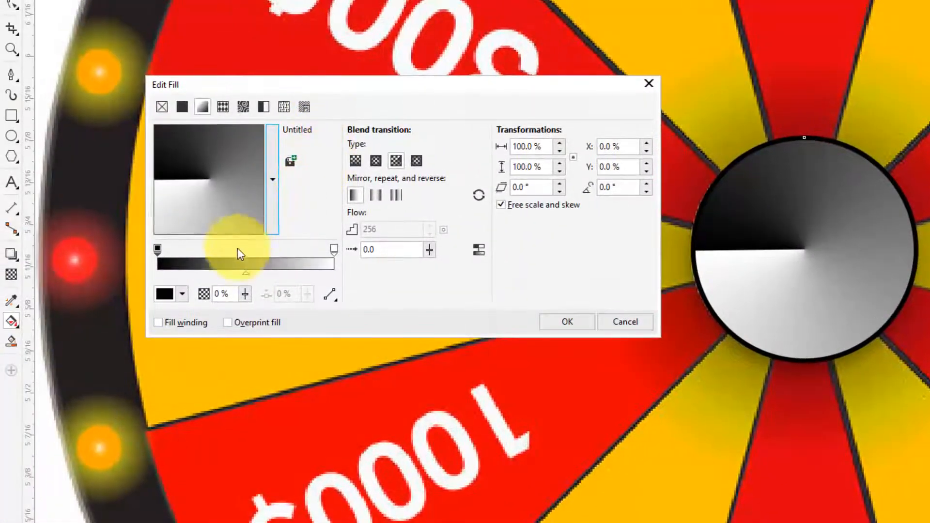
left_click(206, 253)
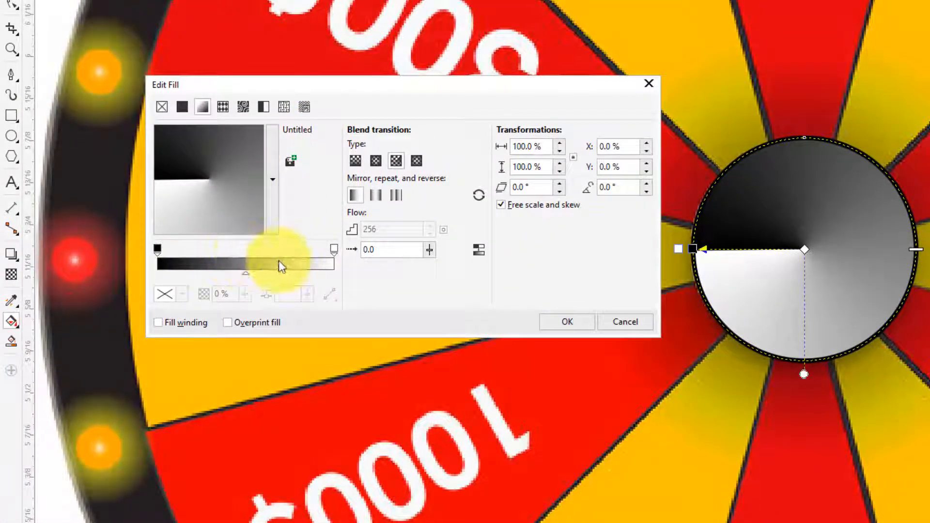
double_click(243, 252)
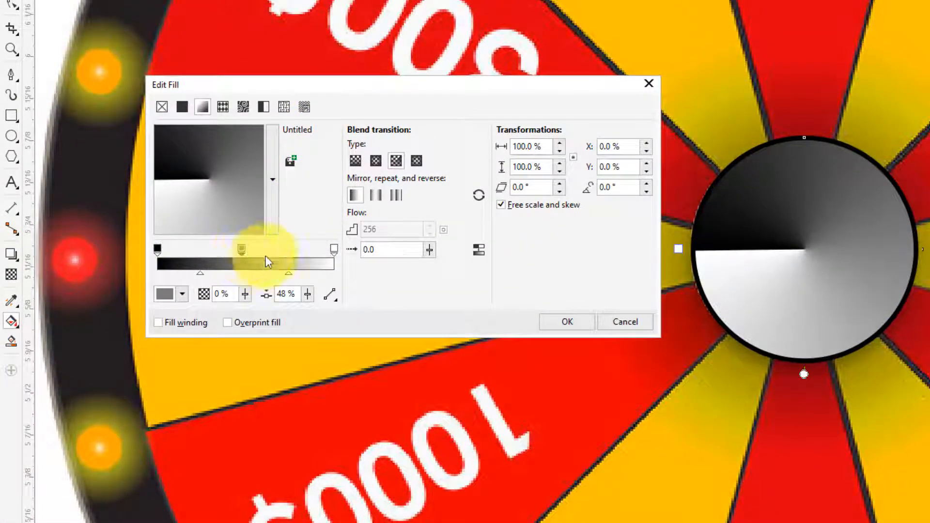
- Try to replace the 48% stop's hex colour code with the copied #F2D9AF
left_click(173, 294)
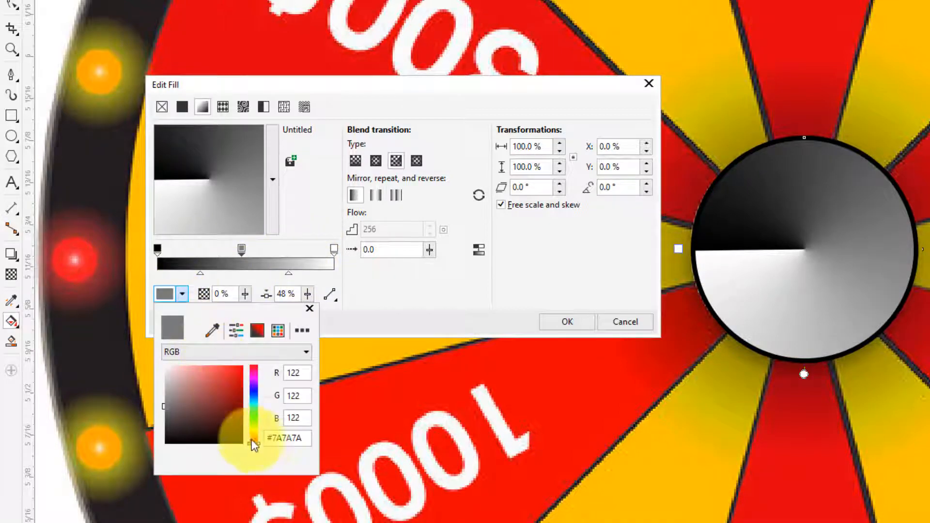
right_click(269, 438)
left_click(288, 443)
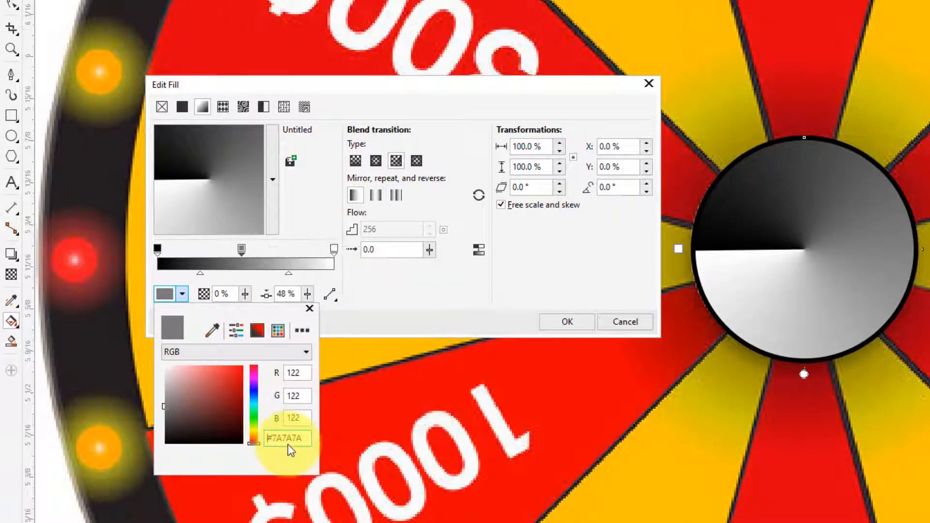
double_click(286, 438)
right_click(289, 438)
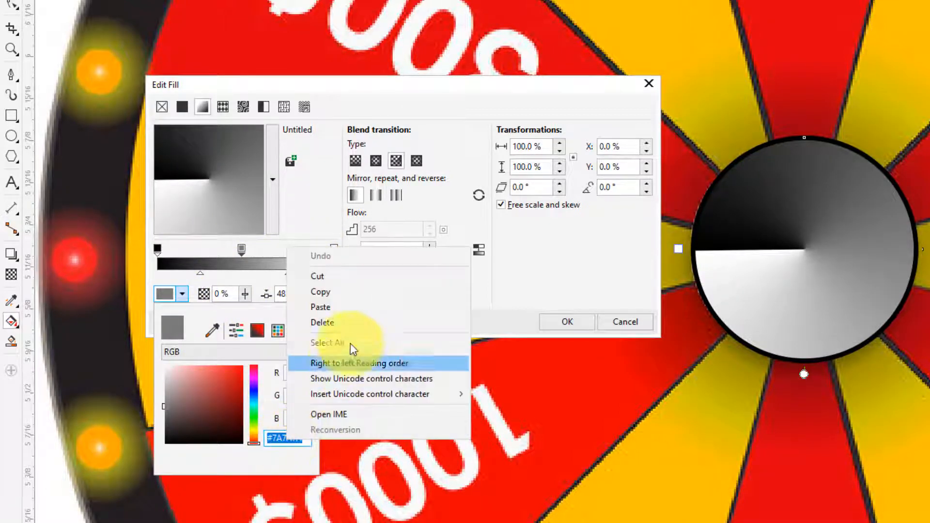
left_click(339, 305)
double_click(297, 417)
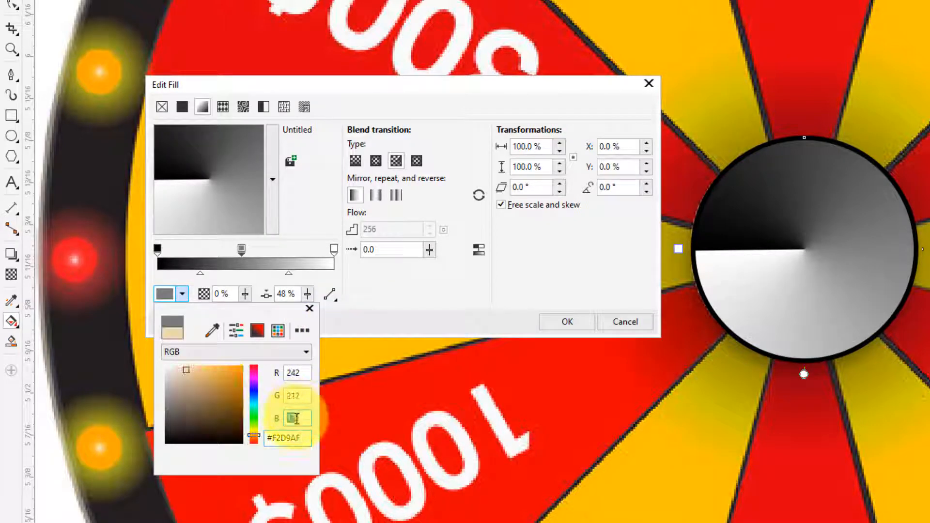
left_click(438, 296)
- Try to replace the black start stop's hex colour code with the copied #F2D9AF
left_click(158, 248)
left_click(182, 293)
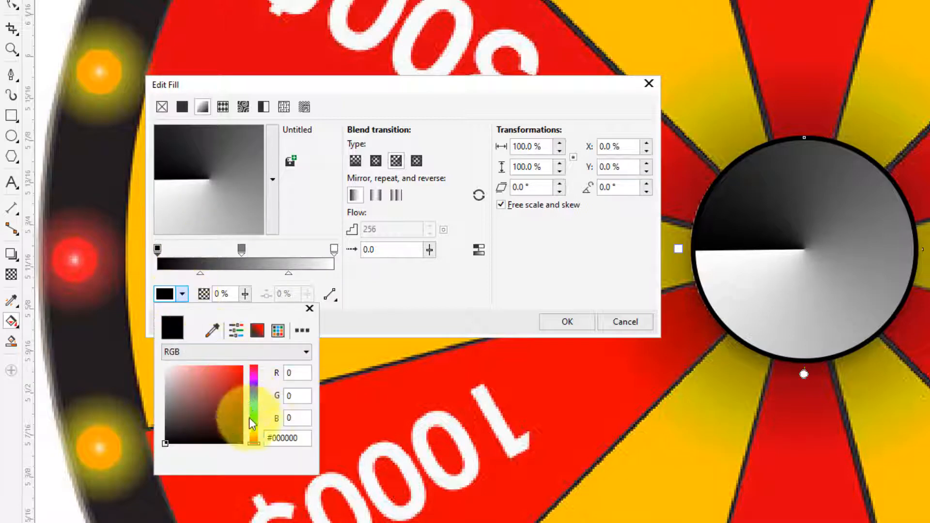
left_click(282, 438)
right_click(282, 438)
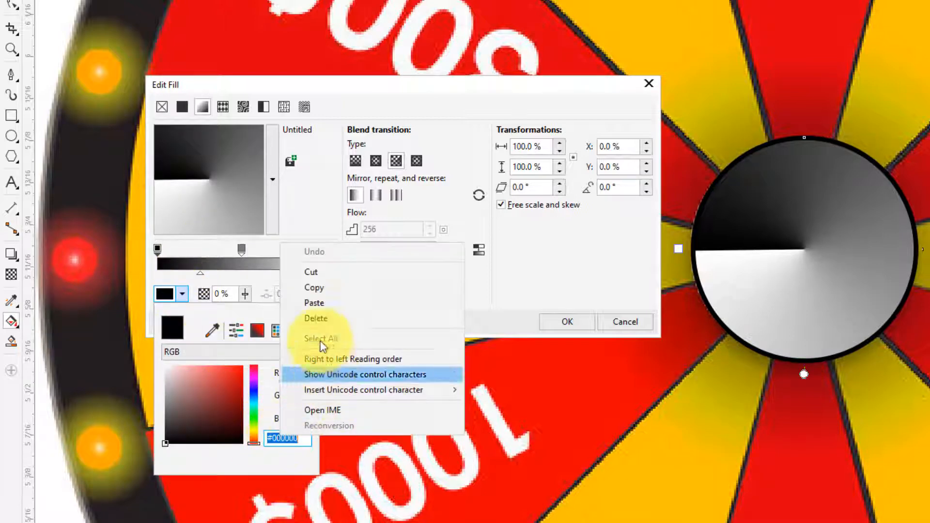
left_click(317, 303)
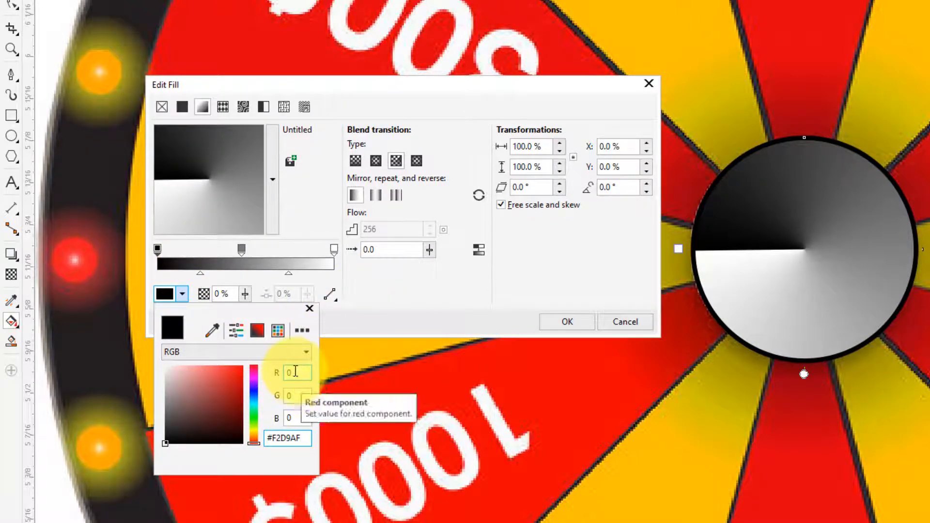
left_click(295, 372)
left_click(392, 293)
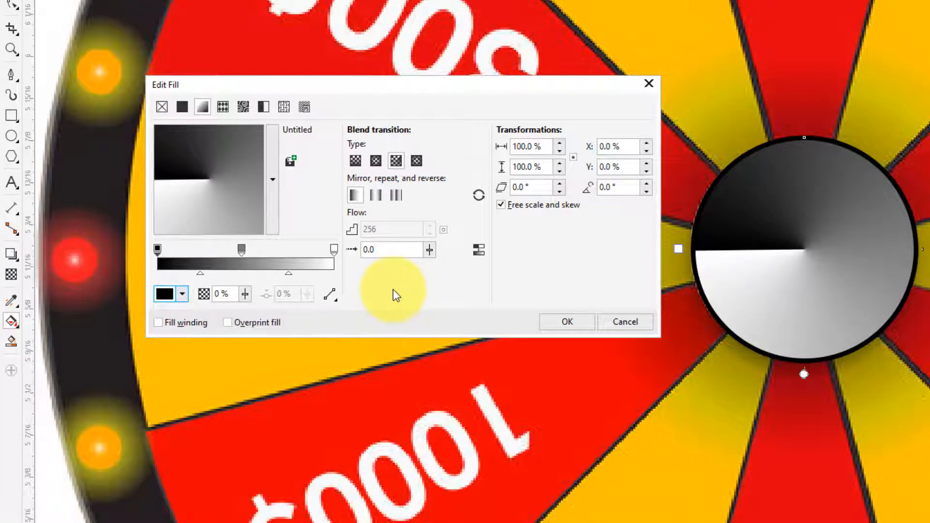
- Paste #F2D9AF as the start stop's colour code and lighten the stop to the pale cream #FFE6BA
left_click(182, 294)
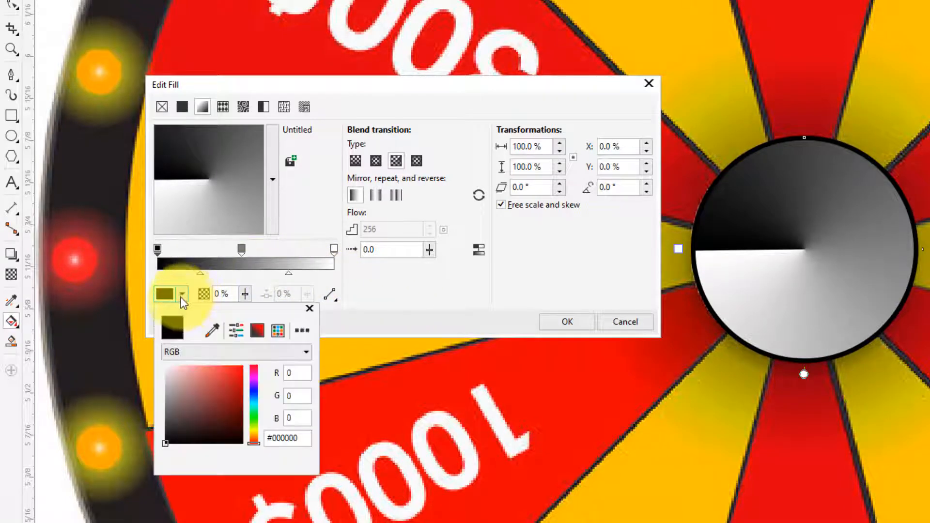
right_click(278, 437)
left_click(276, 439)
double_click(276, 439)
right_click(276, 438)
left_click(325, 305)
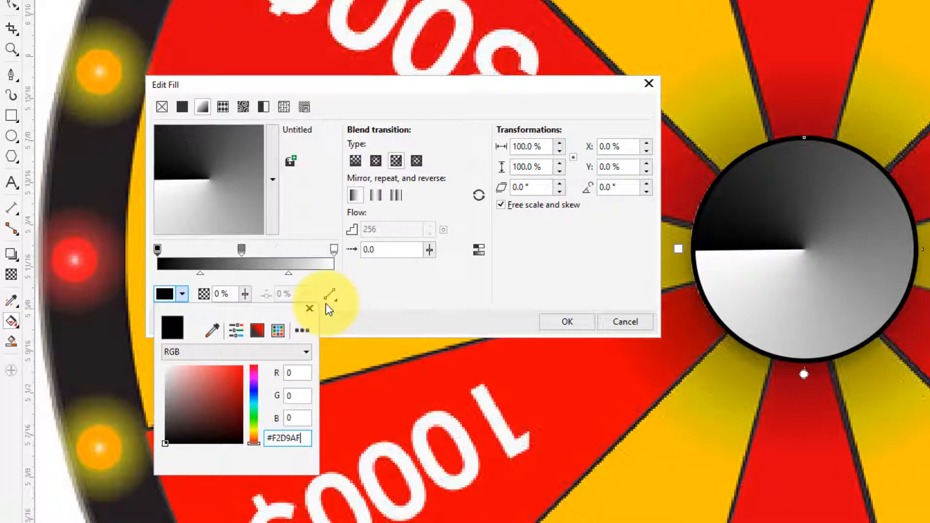
left_click(293, 417)
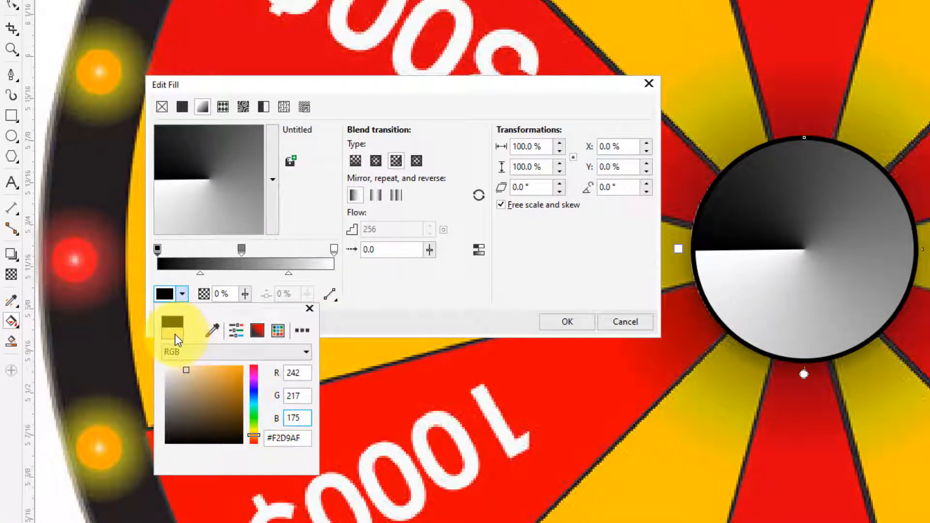
left_click(186, 362)
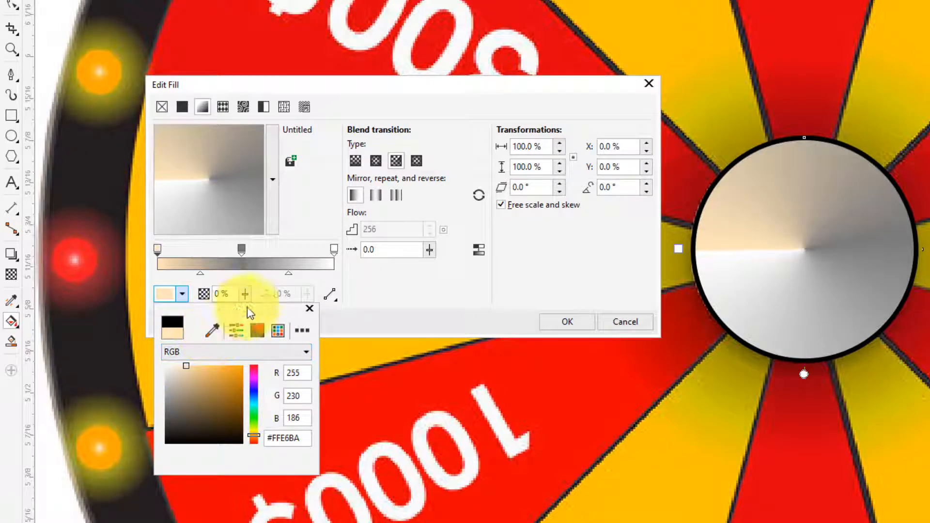
left_click(394, 286)
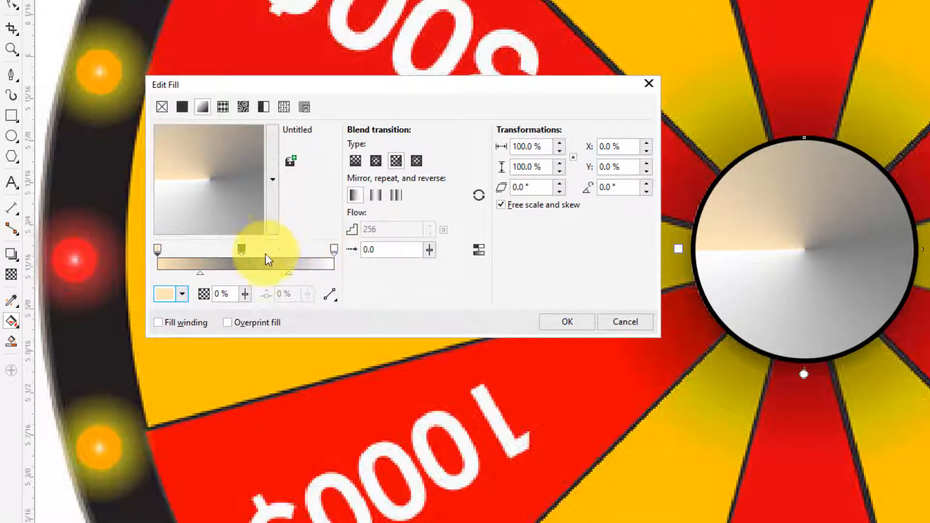
- Set the gradient's middle stop at 48% to the light orange #FFCD87
left_click(241, 249)
left_click(179, 298)
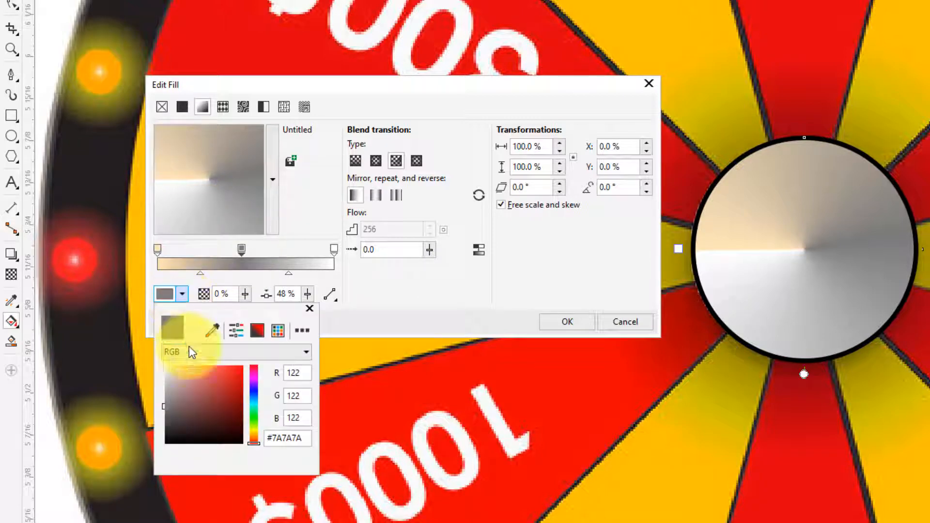
left_click(255, 432)
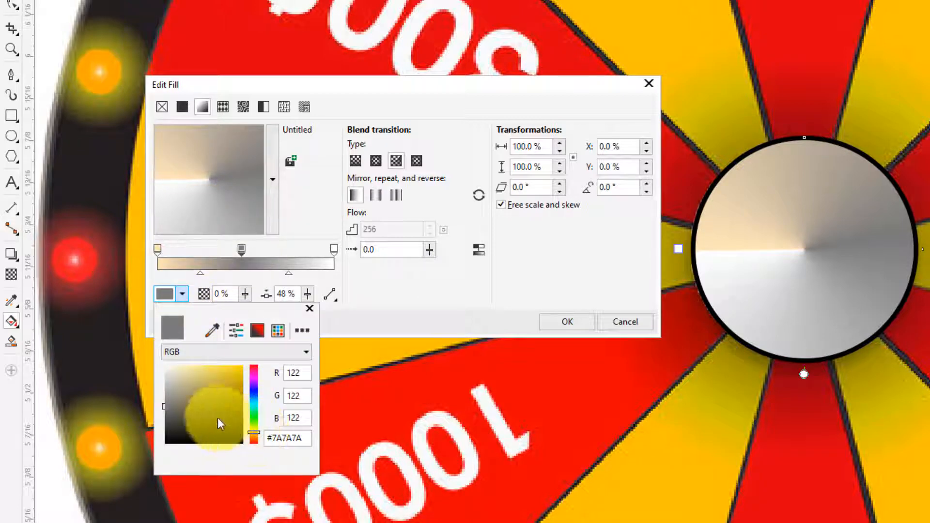
left_click_drag(253, 435, 249, 440)
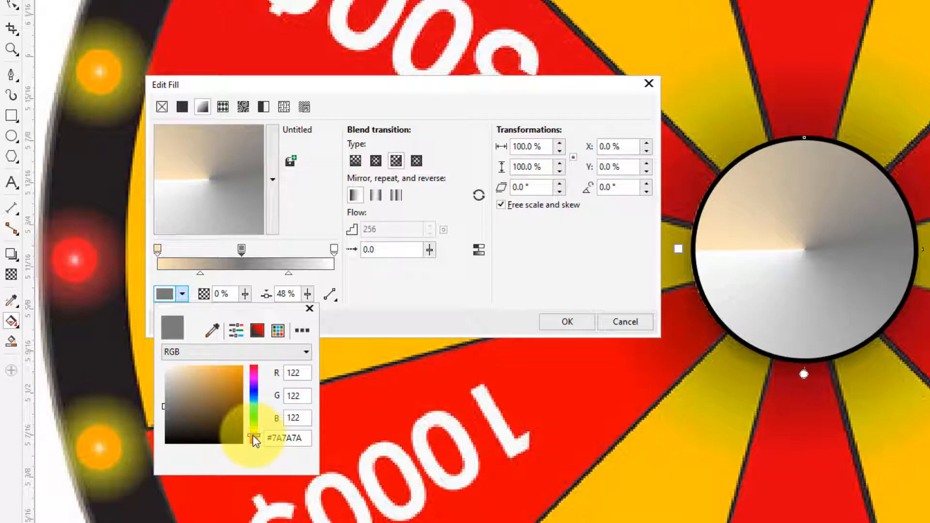
left_click_drag(211, 382, 202, 354)
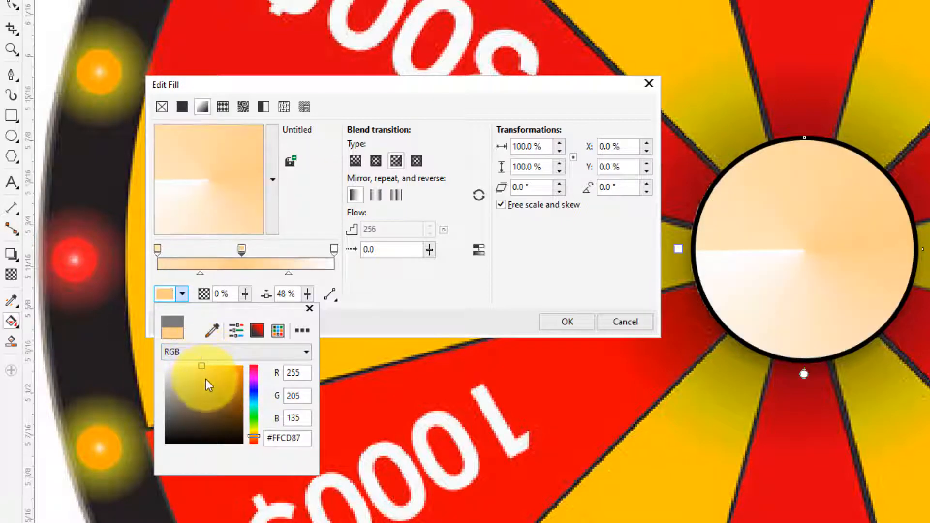
left_click(430, 291)
- Set the gradient's end stop at 100% to the beige #EDD0B0 and apply the fill to the hub's outer circle
left_click(334, 250)
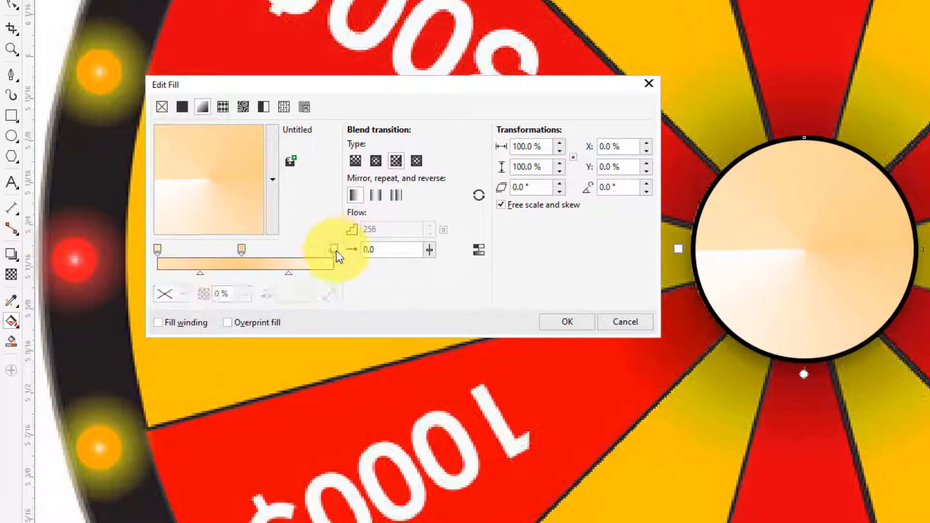
left_click(182, 294)
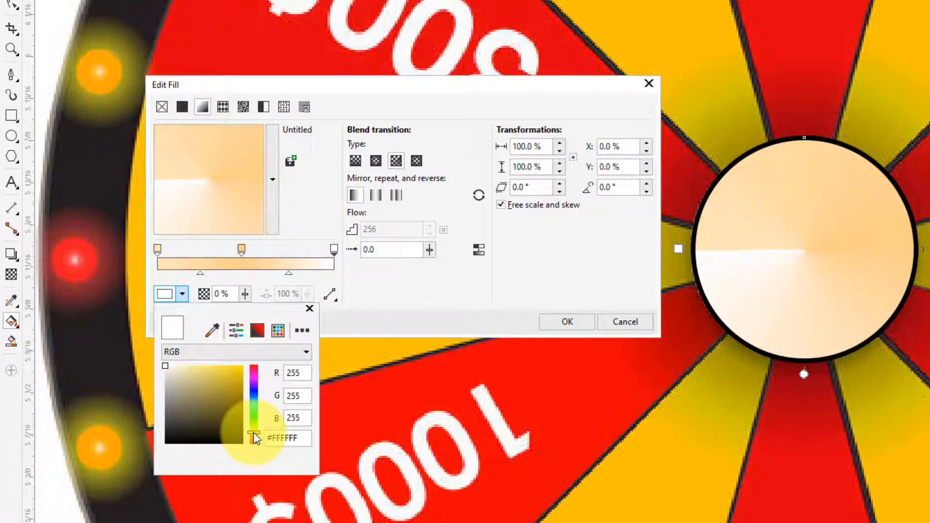
left_click_drag(254, 432, 254, 437)
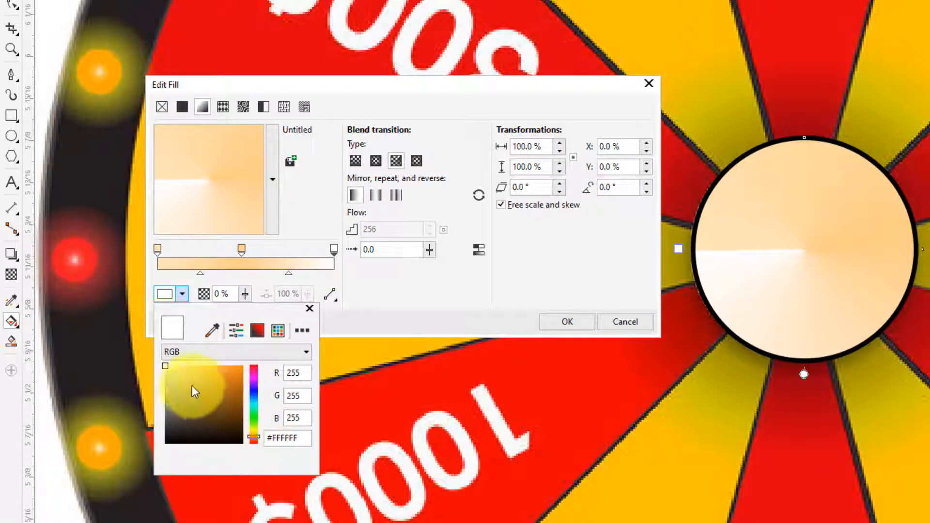
left_click(185, 371)
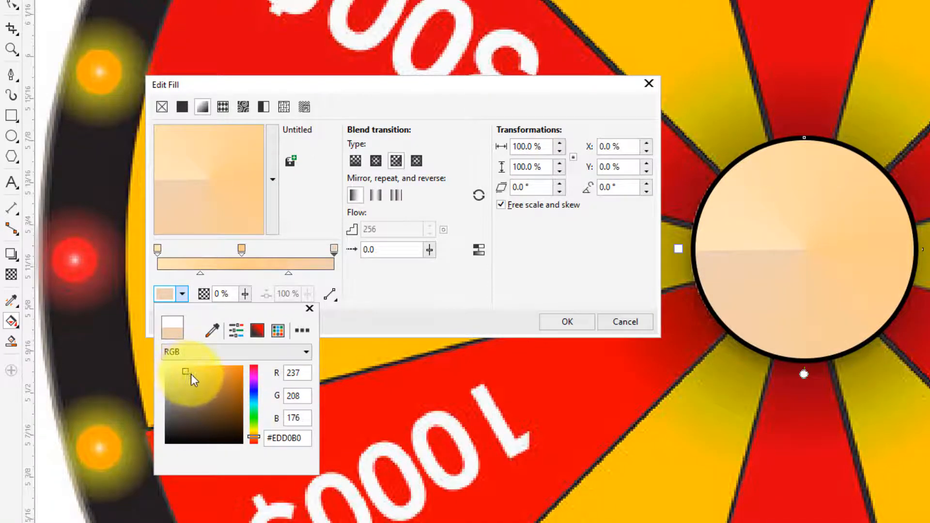
left_click(405, 266)
left_click(567, 322)
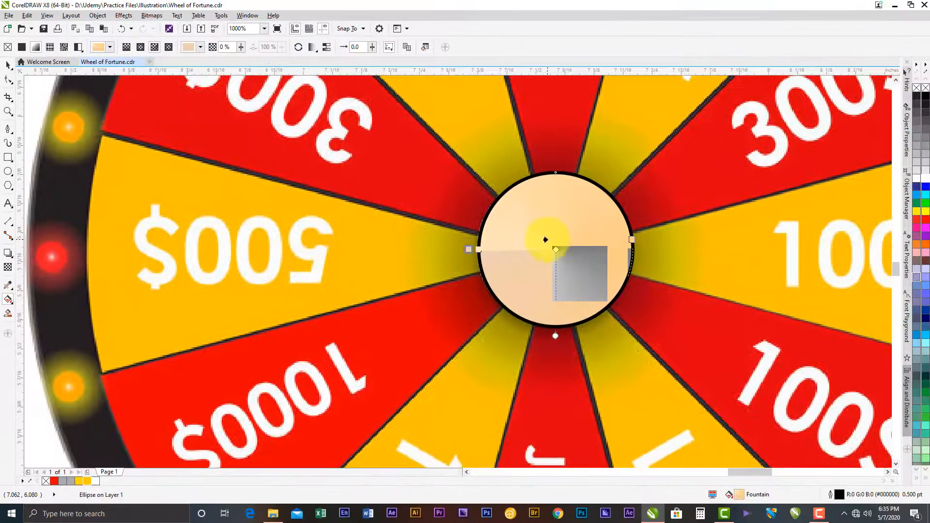
left_click(10, 65)
left_click(575, 263)
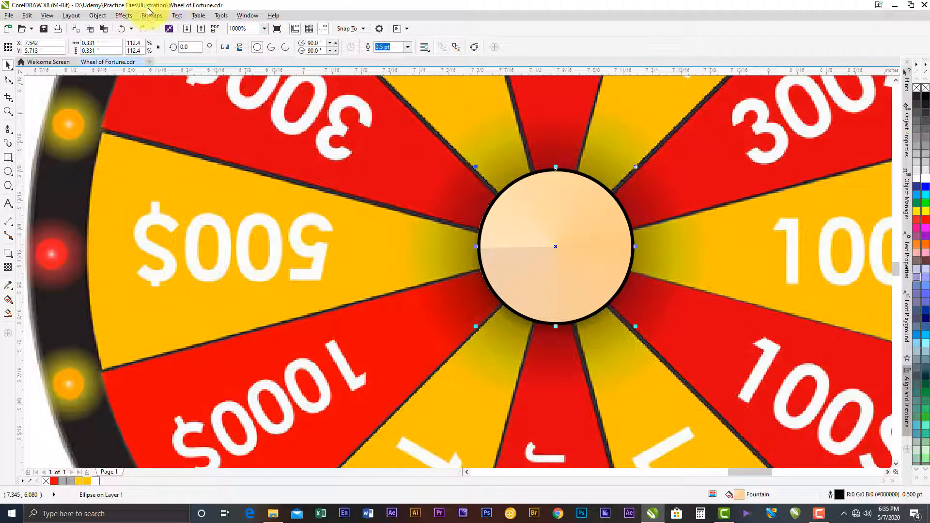
- Send the hub's outer circle back one level and move both hub circles left, clear of the reference hub
left_click(97, 16)
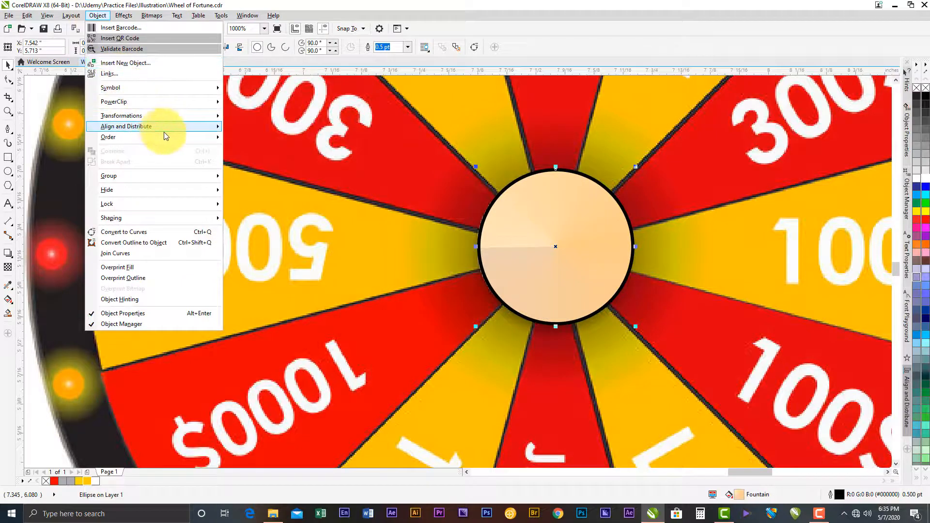
mouse_move(186, 138)
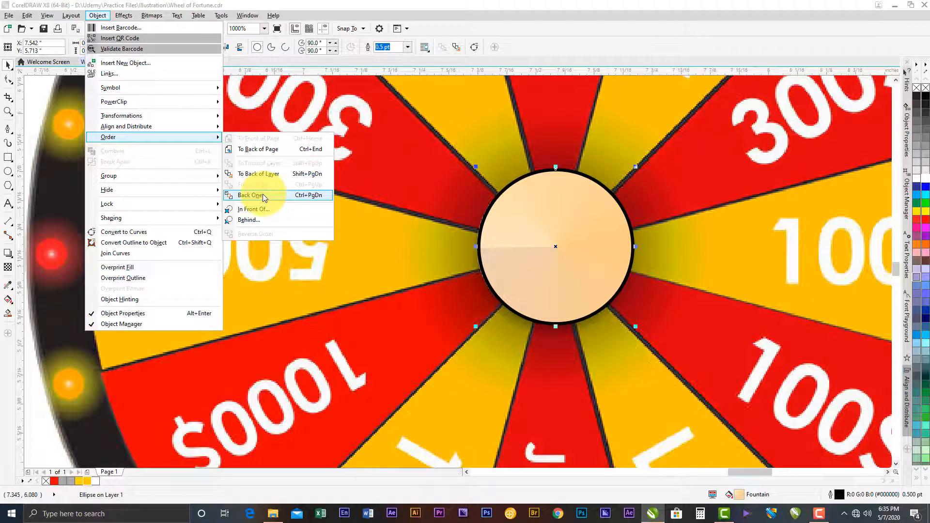
left_click(272, 194)
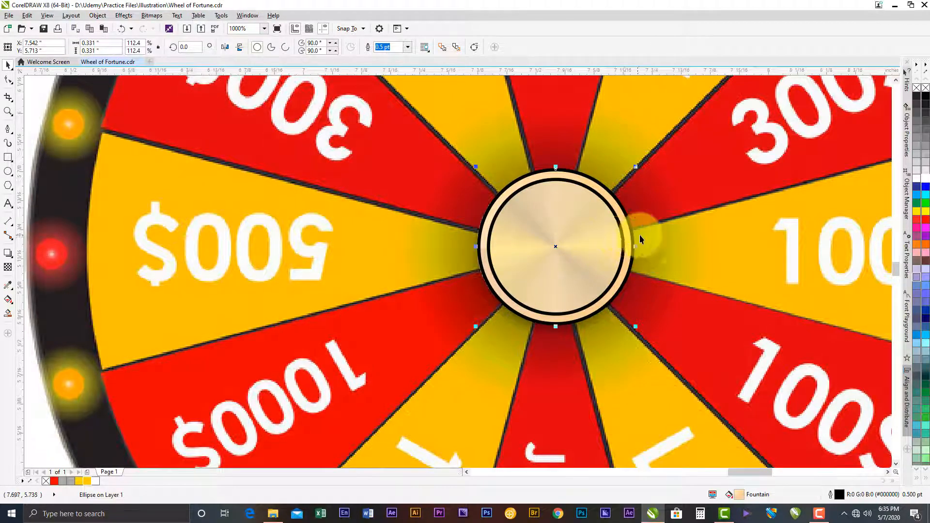
scroll(640, 234, "down", 2)
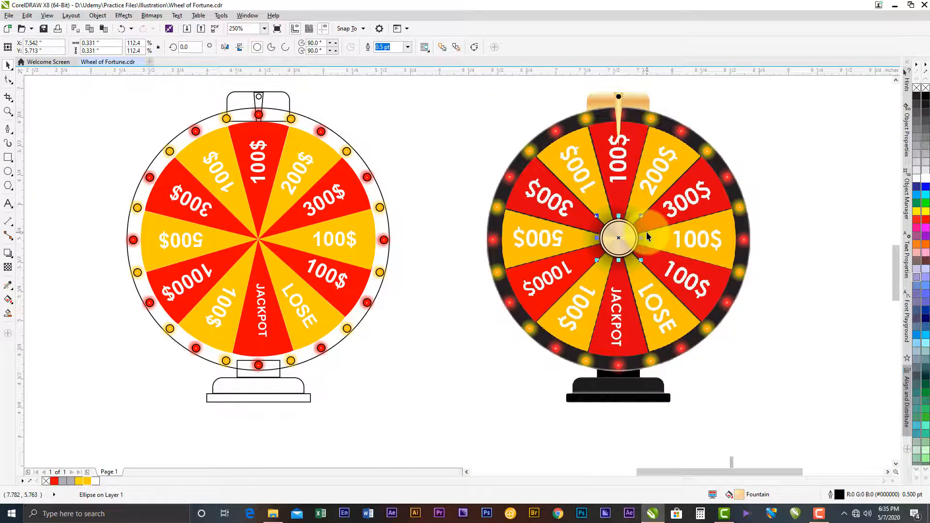
scroll(638, 229, "up", 2)
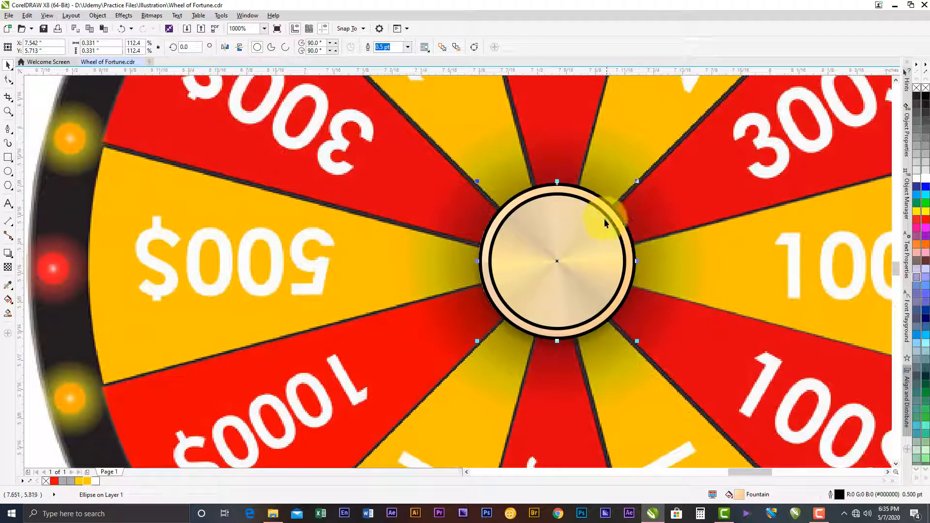
left_click(606, 203, "shift")
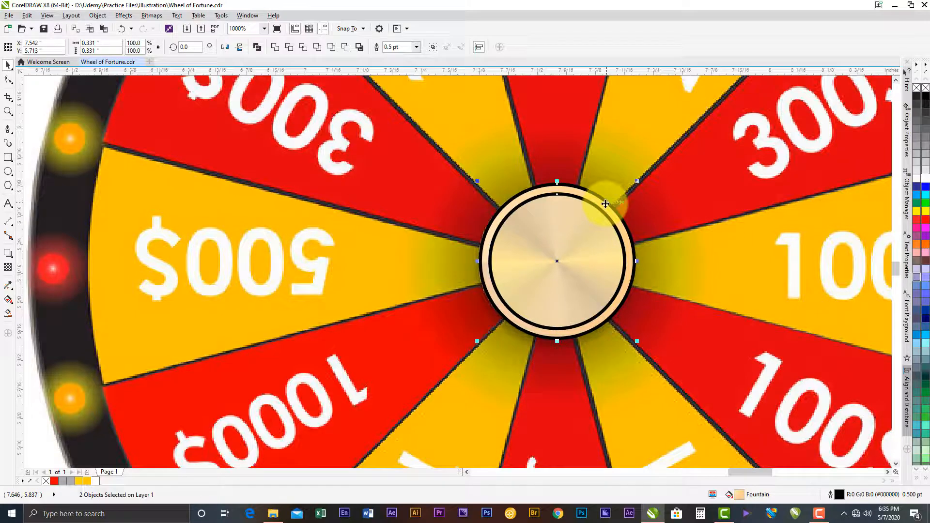
left_click_drag(587, 243, 381, 243)
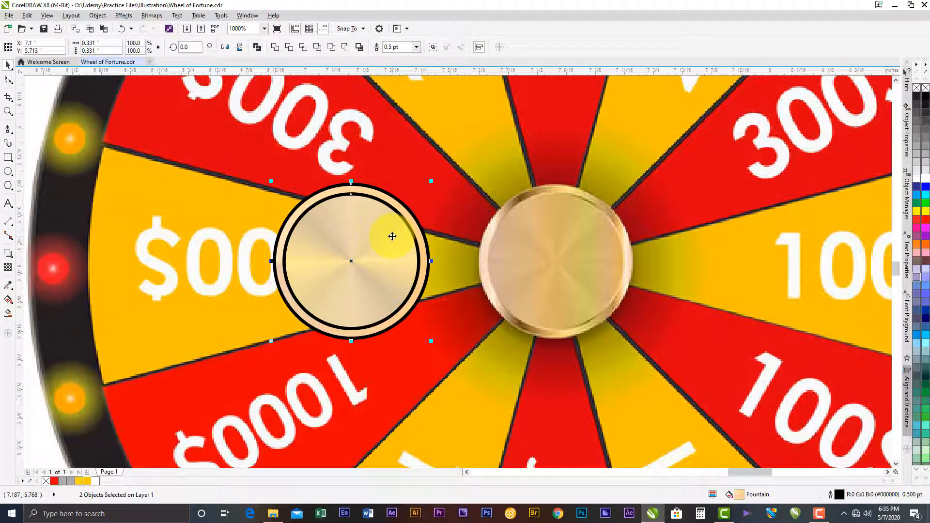
- Edit the outer circle's fountain fill: shift the middle stop to 29% and add a brown #967E5F stop at 69%
left_click(381, 185)
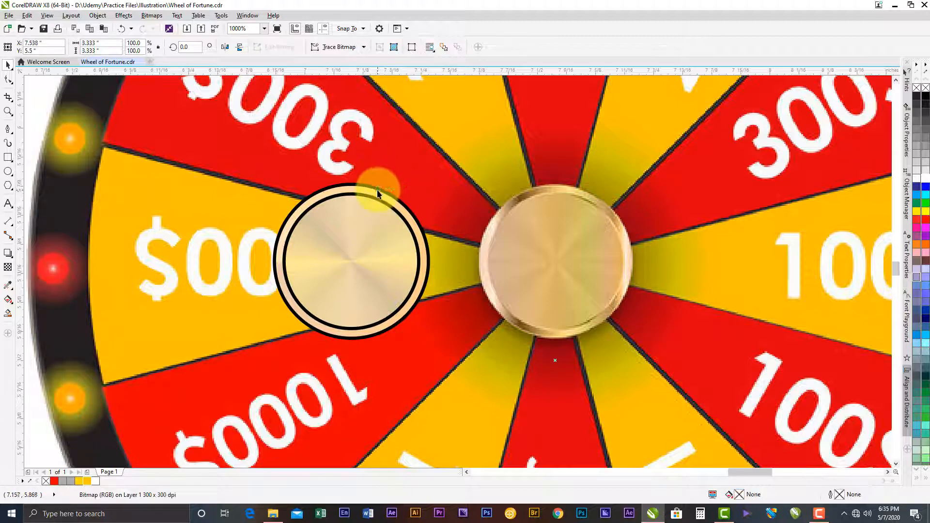
left_click(8, 299)
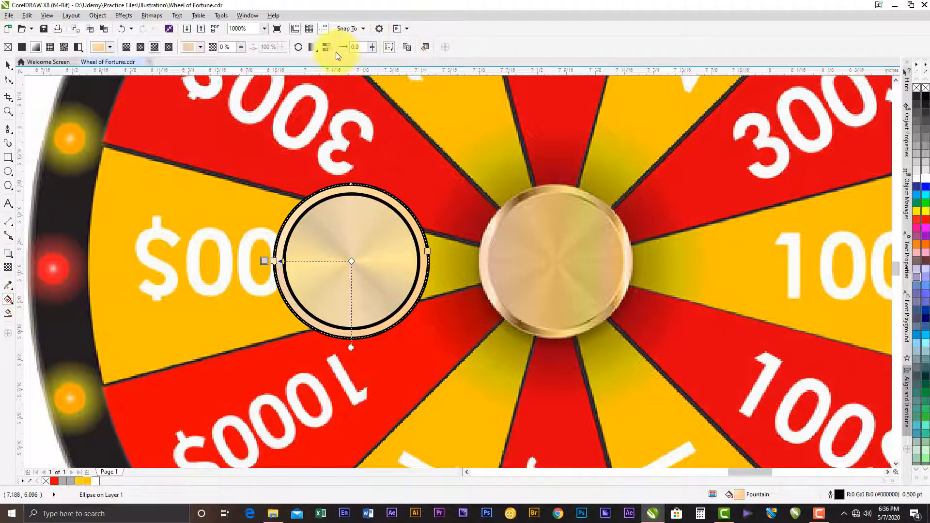
left_click(424, 47)
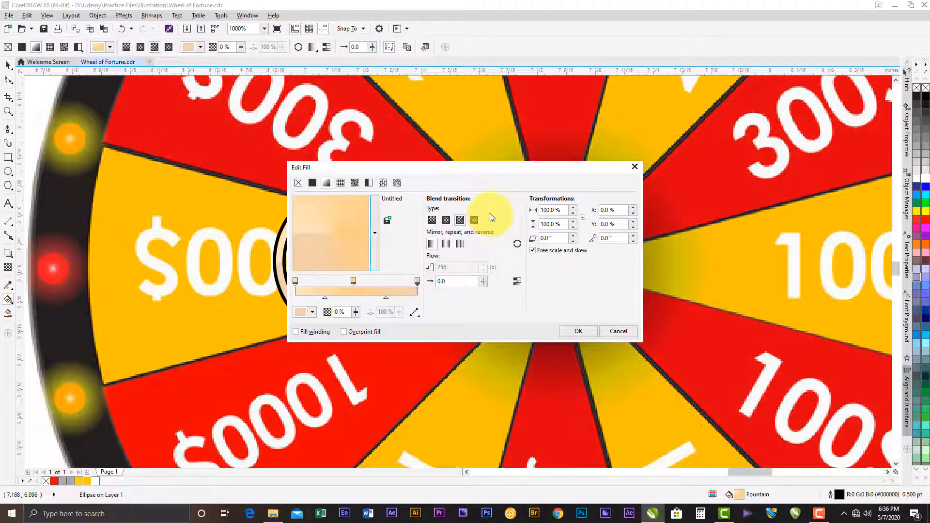
left_click_drag(492, 170, 706, 14)
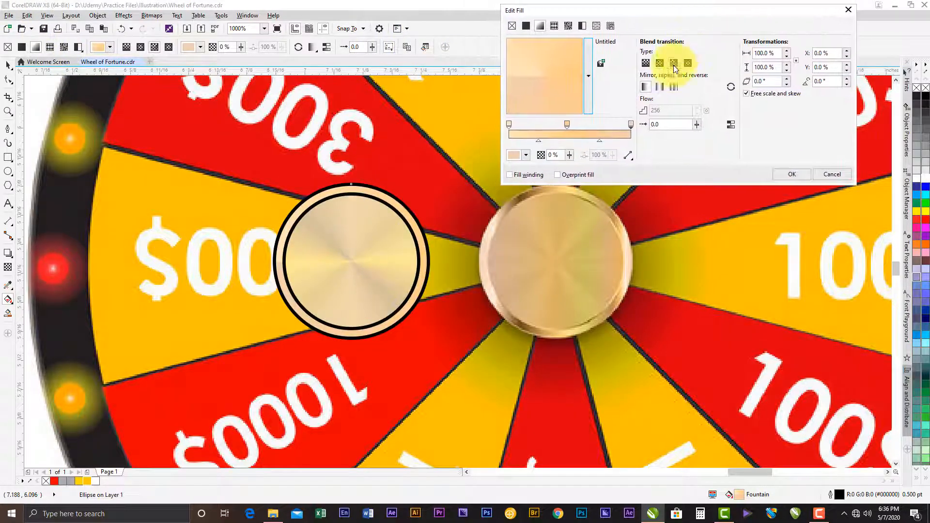
left_click_drag(567, 125, 544, 125)
double_click(592, 124)
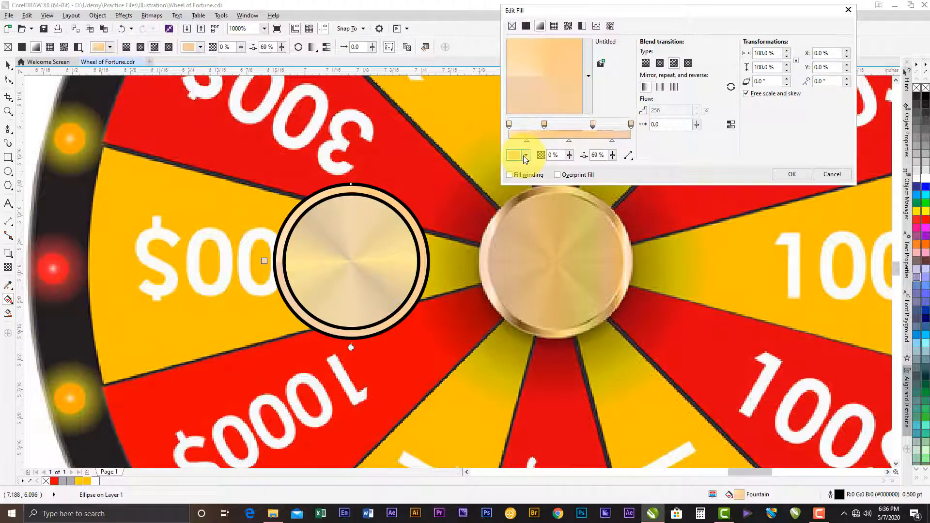
left_click(525, 155)
left_click(534, 227)
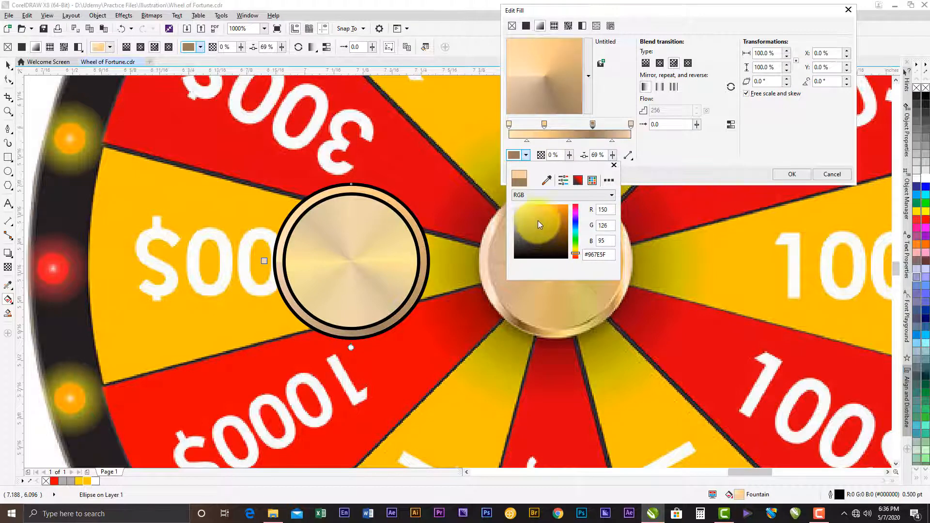
left_click(669, 150)
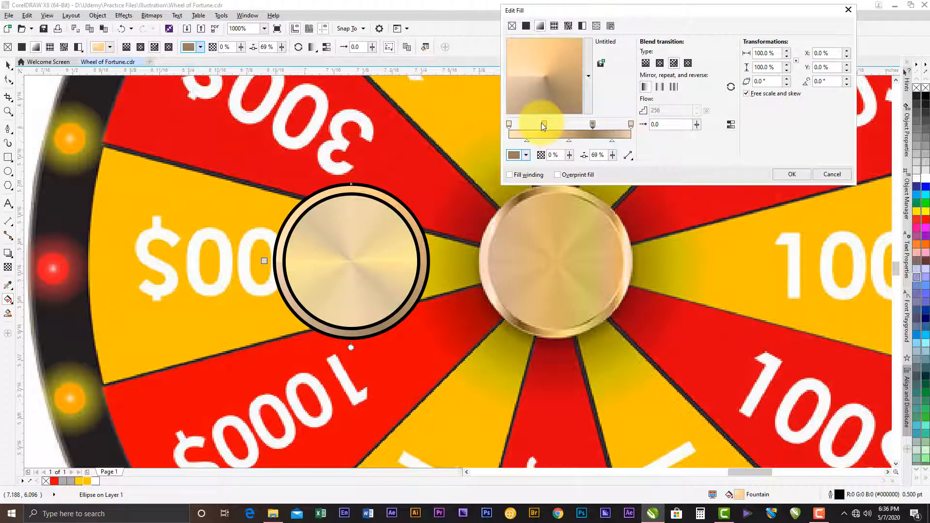
- Move the orange stop to 20% and the brown stop to 42%, and add new stops at 62% and 81%
left_click_drag(544, 122, 533, 123)
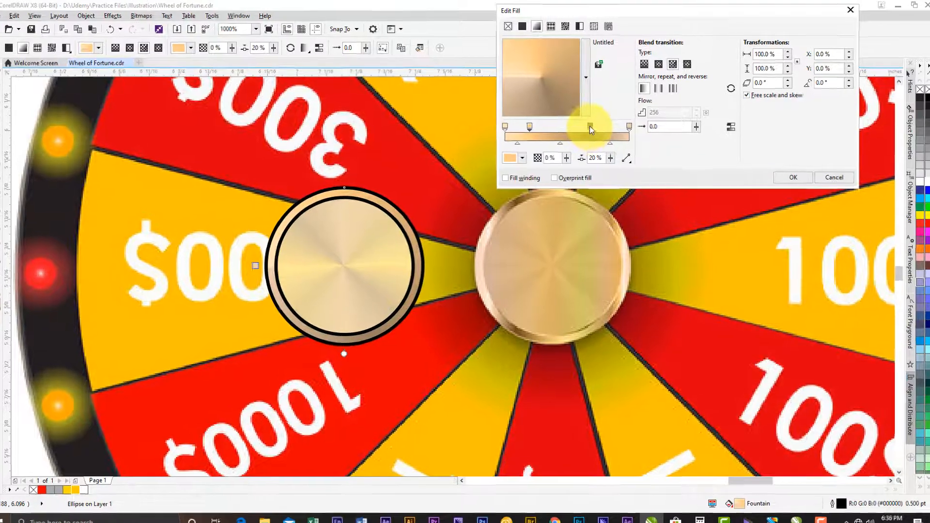
left_click_drag(589, 127, 556, 128)
left_click(582, 128)
double_click(513, 189)
double_click(555, 191)
left_click(555, 191)
left_click_drag(544, 191, 545, 189)
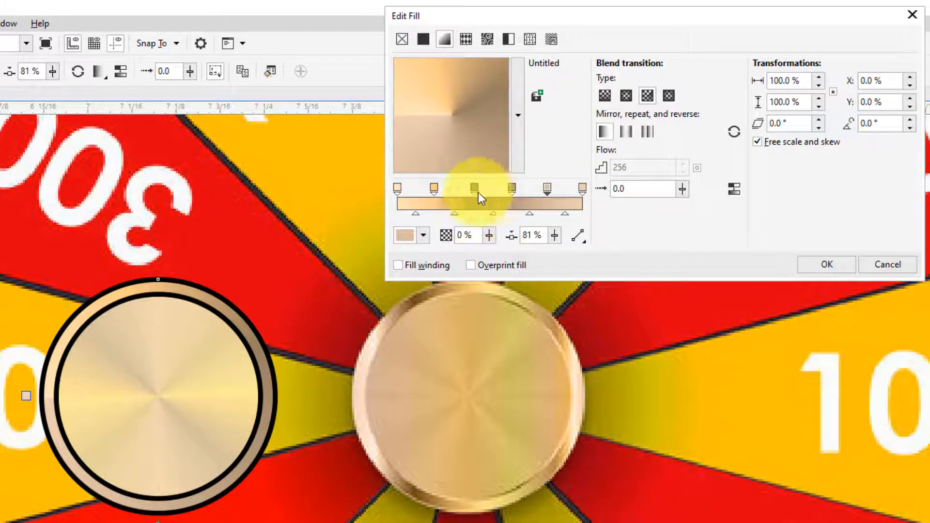
- Recolour the gradient's 20% stop to the pale cream #FFE6C4
left_click(434, 188)
left_click(423, 236)
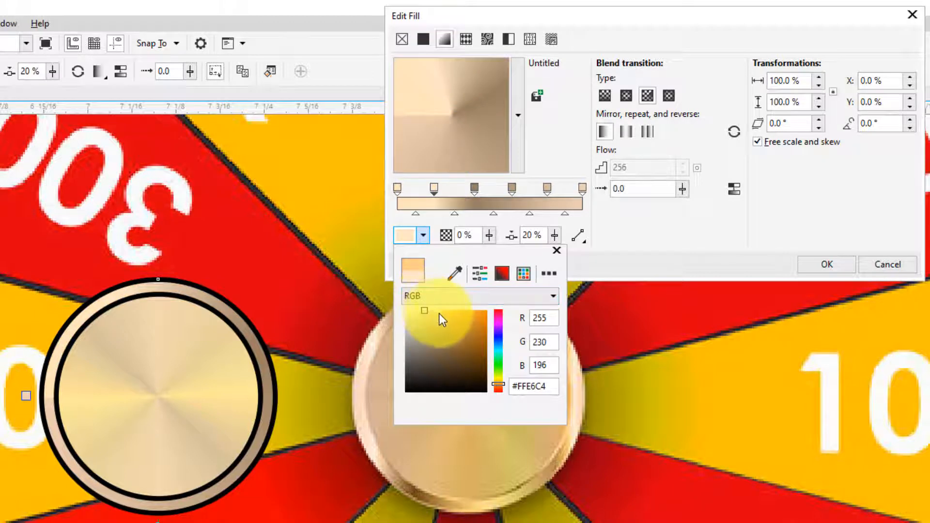
left_click(627, 232)
- Darken the gradient's start stop to the tan #CFB890
left_click_drag(433, 188, 395, 187)
double_click(400, 190)
left_click(416, 236)
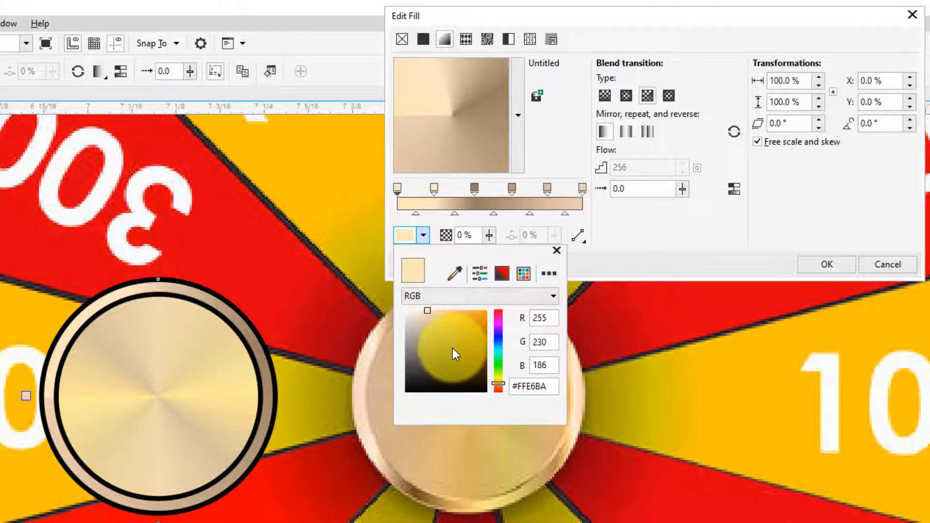
left_click(429, 325)
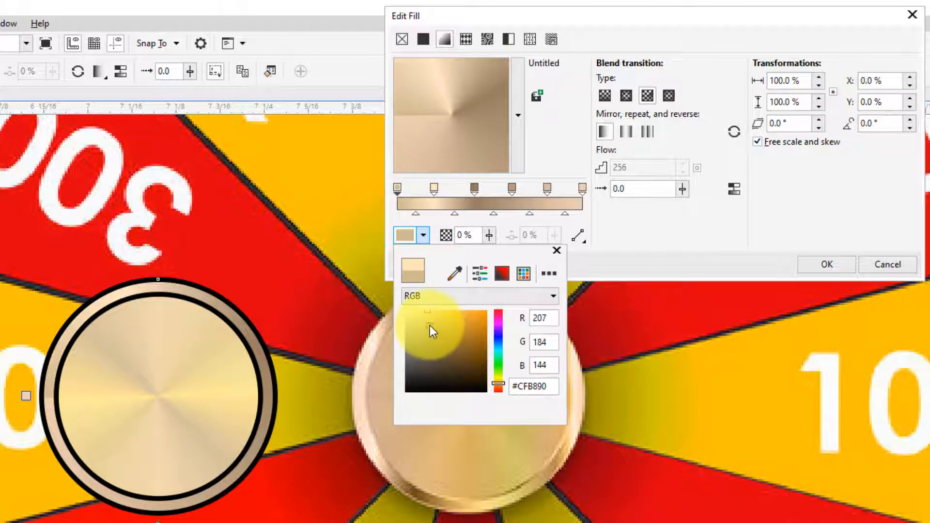
left_click(585, 248)
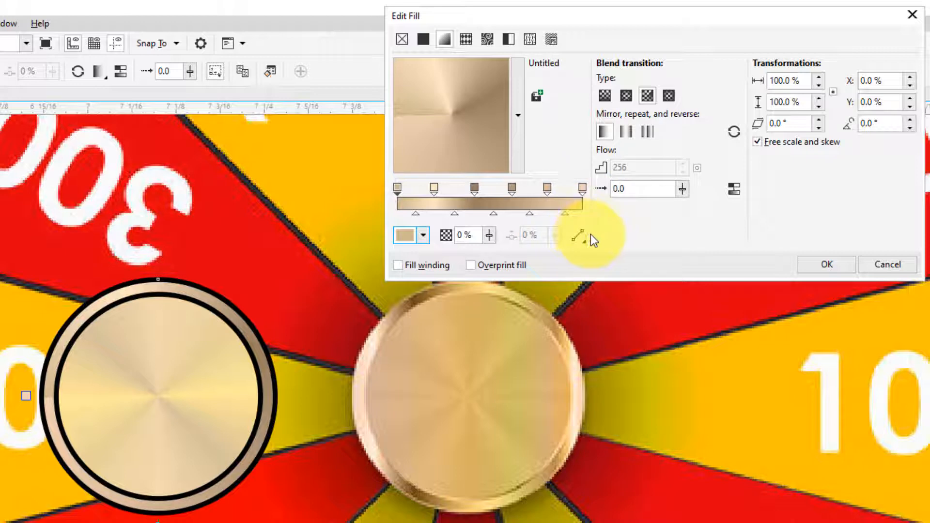
- Recolour the gradient's 62% stop to the light peach #FFD7A6
left_click(510, 189)
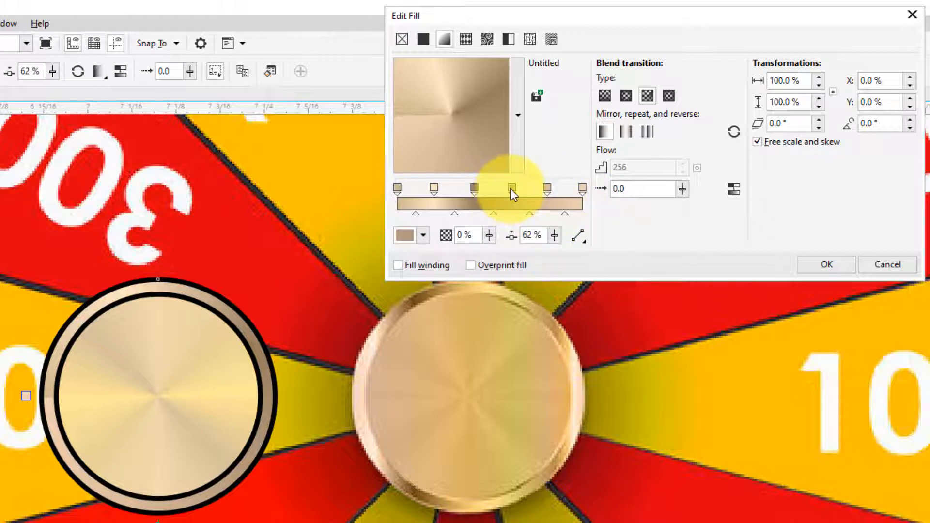
left_click(424, 236)
left_click_drag(434, 317, 433, 304)
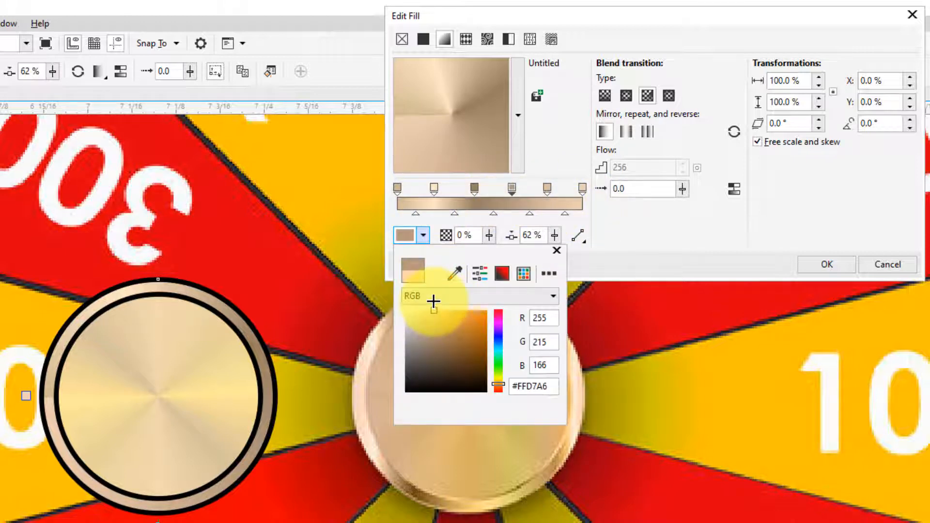
left_click(671, 218)
- Recolour the gradient's 81% stop to the dark brown #7D572C
left_click(434, 189)
left_click(546, 189)
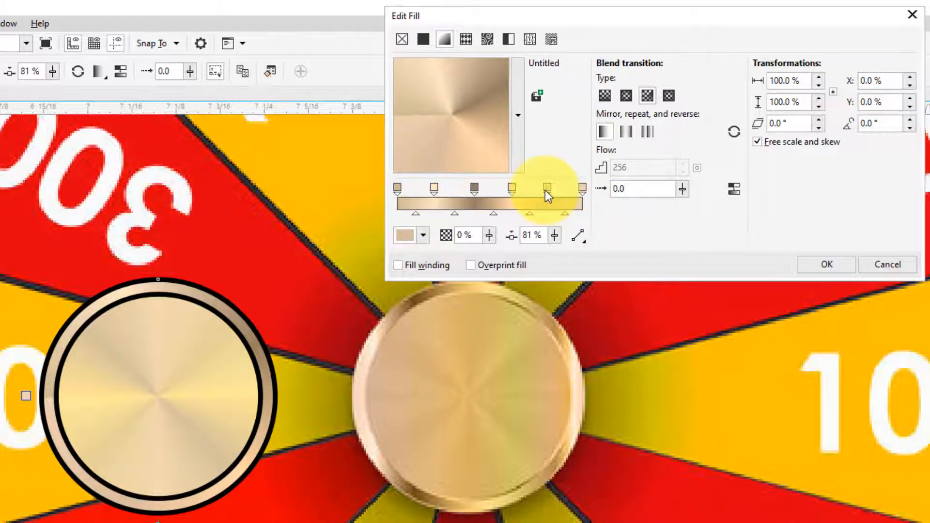
left_click(424, 236)
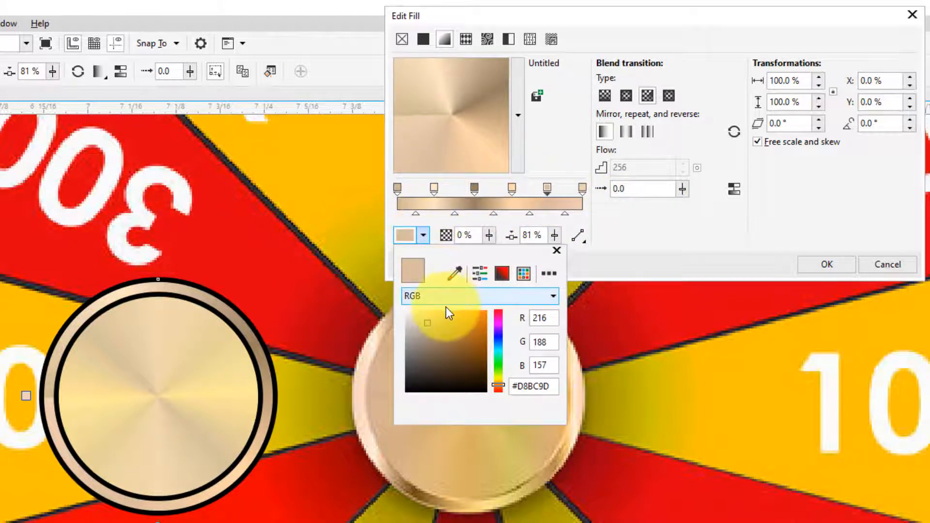
mouse_move(434, 325)
left_mouse_down()
mouse_move(456, 356)
mouse_move(470, 346)
mouse_move(474, 359)
left_mouse_up()
left_click(454, 353)
left_click(458, 353)
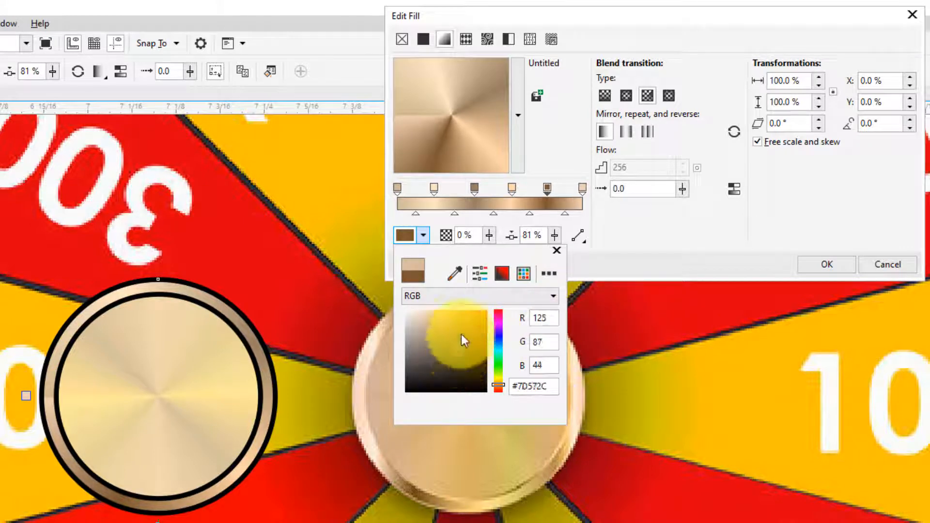
left_click(630, 227)
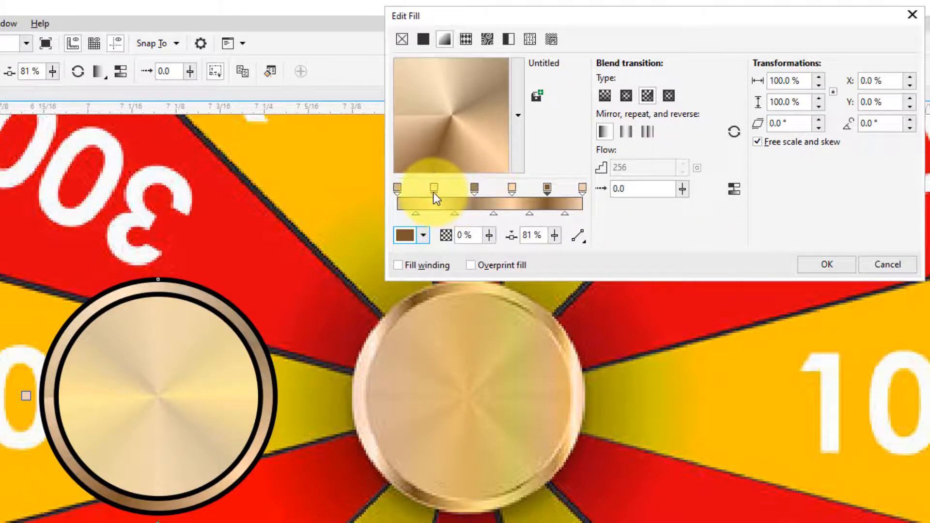
- Darken the brown stop at 42% to a deeper, more saturated brown
left_click(474, 188)
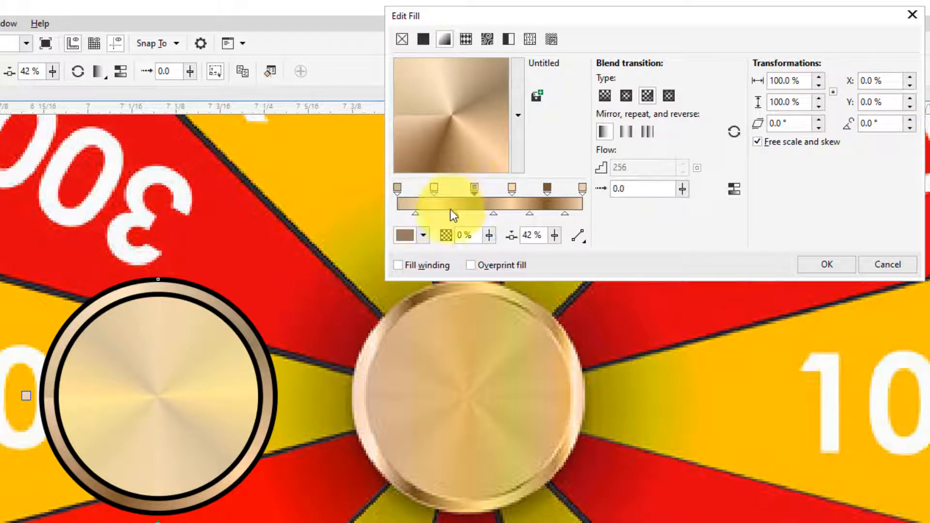
left_click(423, 235)
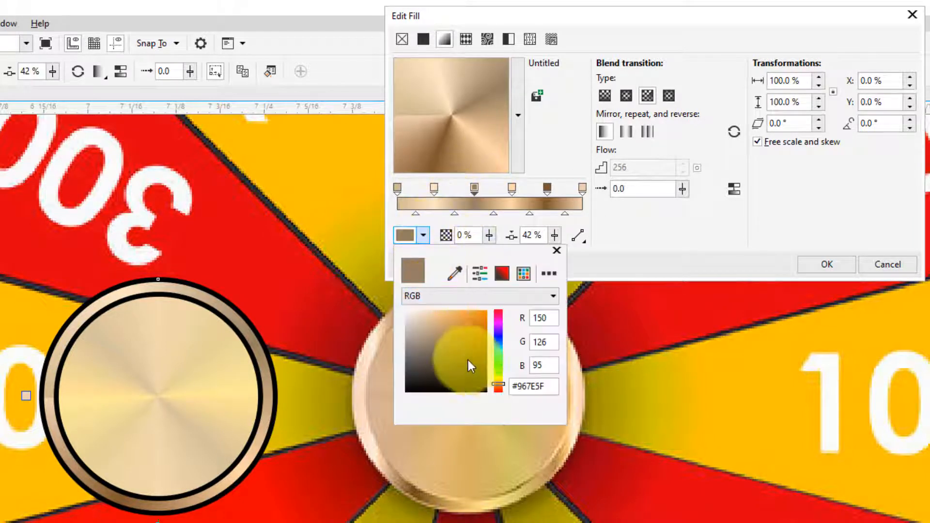
left_click(446, 348)
left_click_drag(448, 353, 452, 358)
left_click(632, 218)
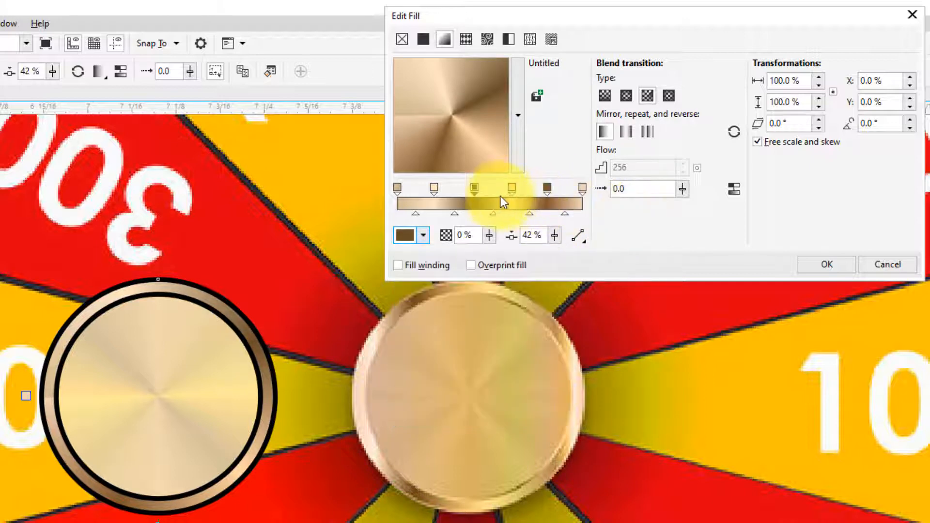
- Move the cream stop to 44% and space the two dark brown stops and the peach stop closely in the gradient's second half
left_click_drag(474, 187, 504, 188)
left_click_drag(434, 189, 466, 188)
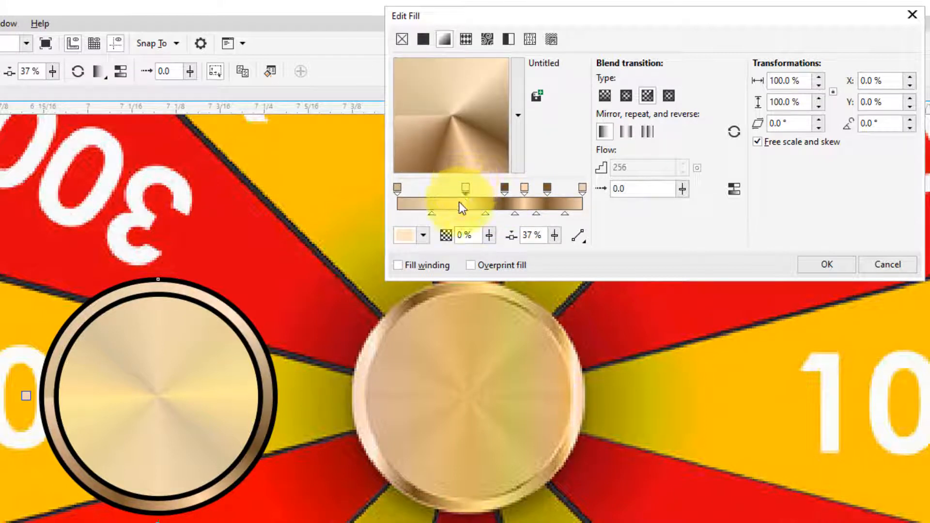
left_click_drag(471, 188, 479, 187)
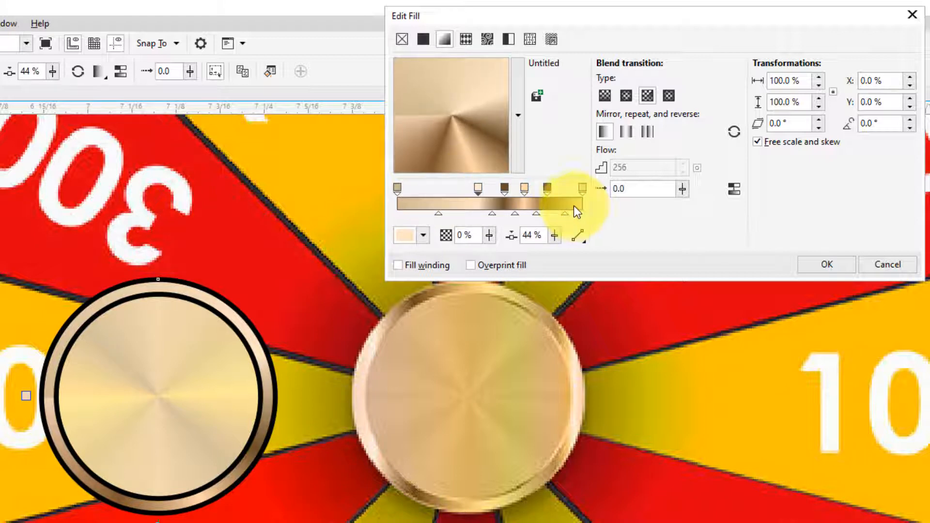
mouse_move(550, 188)
left_mouse_down()
mouse_move(558, 187)
mouse_move(533, 185)
left_mouse_up()
left_click(527, 189)
left_click(505, 188)
left_click(479, 190)
- Add a gradient stop at 31% and colour it dark brown #7A5C32
double_click(454, 188)
left_click(421, 236)
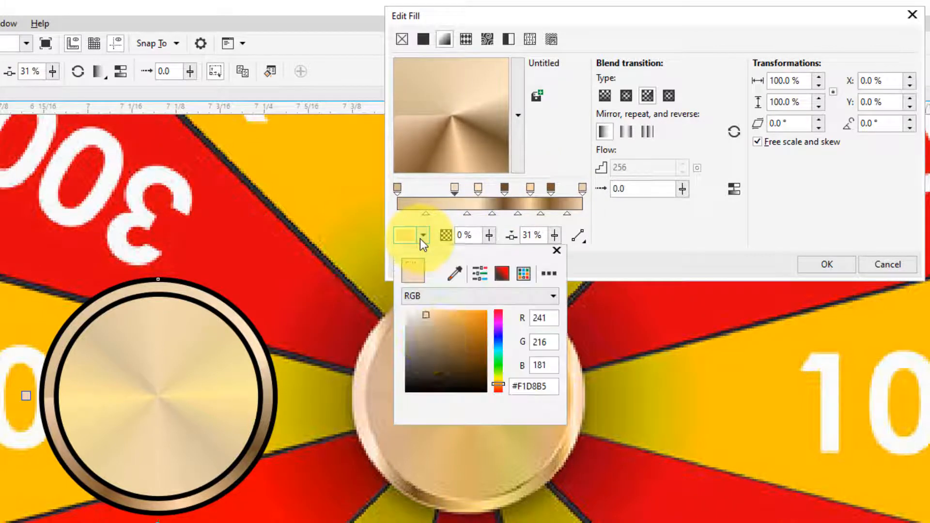
left_click(452, 353)
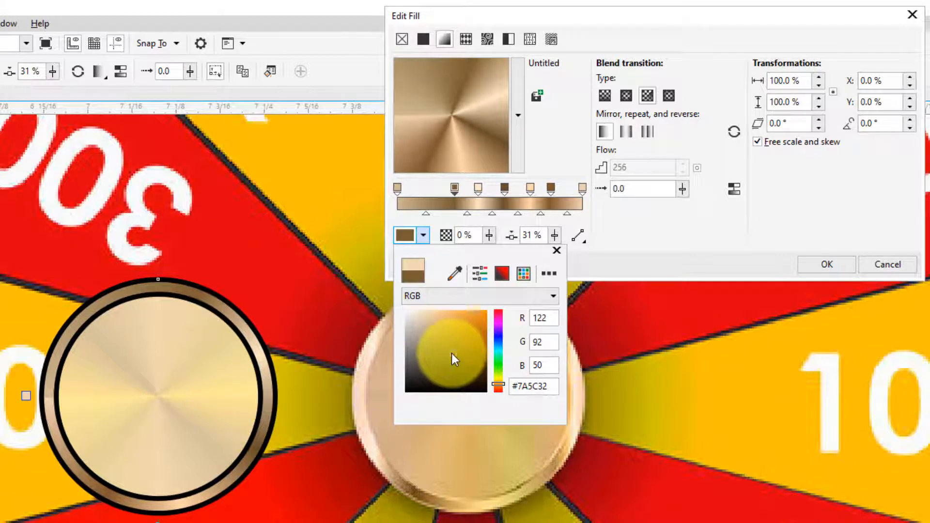
- Add a gradient stop at 19% and colour it light gold #EDC487
left_click(432, 188)
double_click(432, 187)
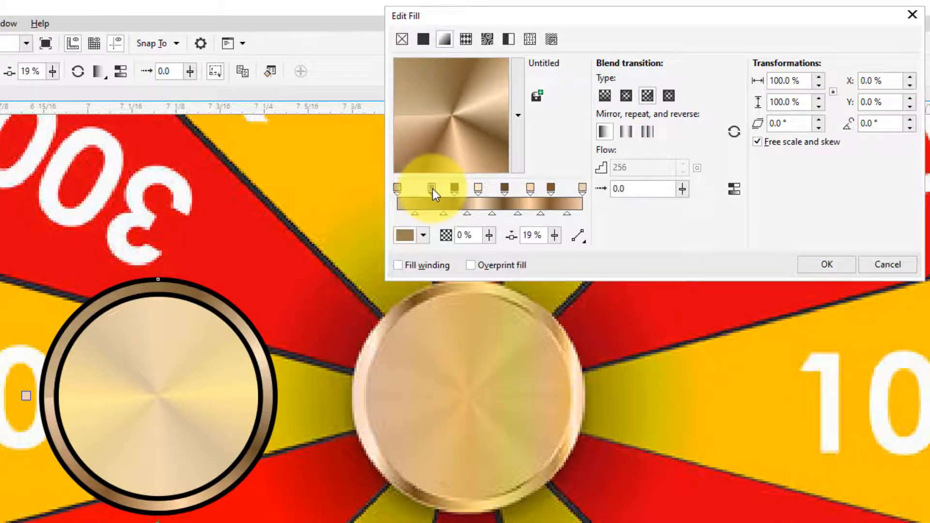
left_click(422, 236)
left_click(440, 316)
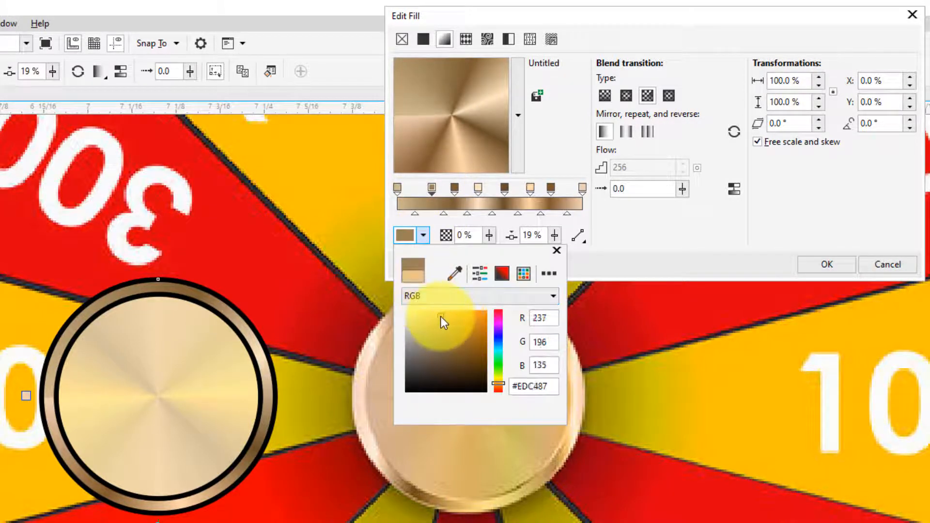
- Lighten the 19% gradient stop to #FFDCA8 and add a dark brown stop at 8%
left_click(434, 308)
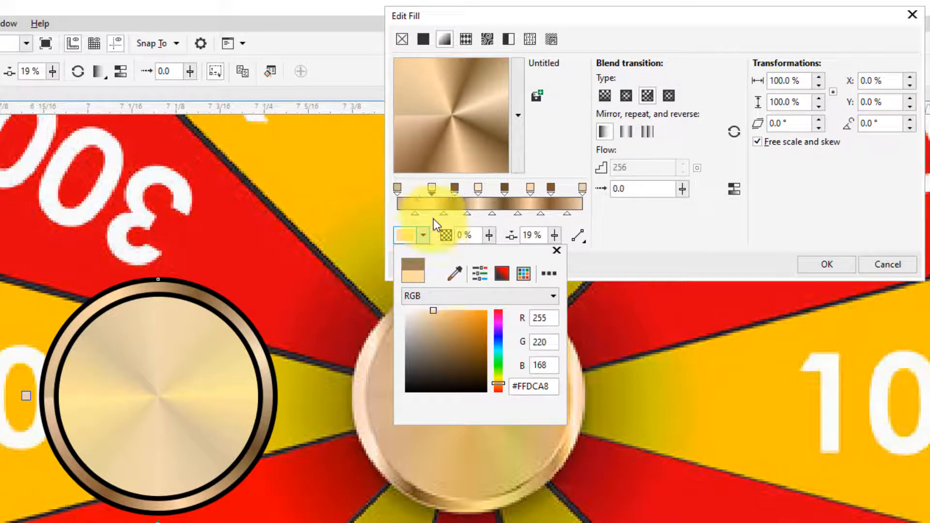
left_click(412, 188)
double_click(412, 188)
left_click(415, 238)
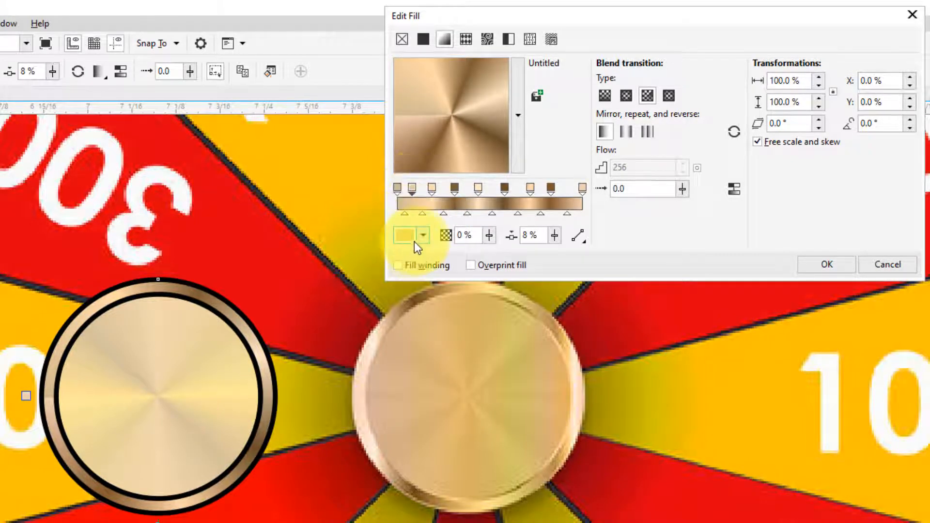
left_click_drag(447, 348, 451, 357)
left_click(510, 207)
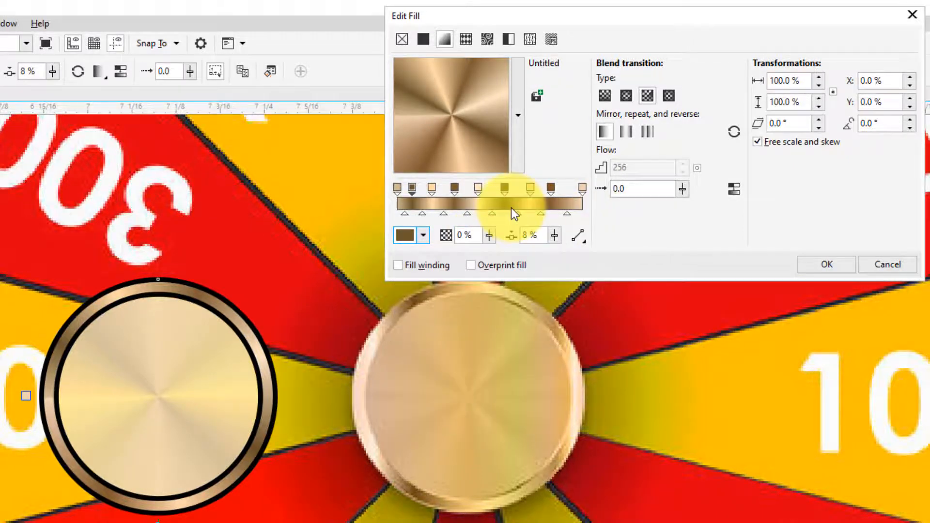
- Recolour the gradient's first stop at 0% to light cream #FFEAC7
left_click(397, 189)
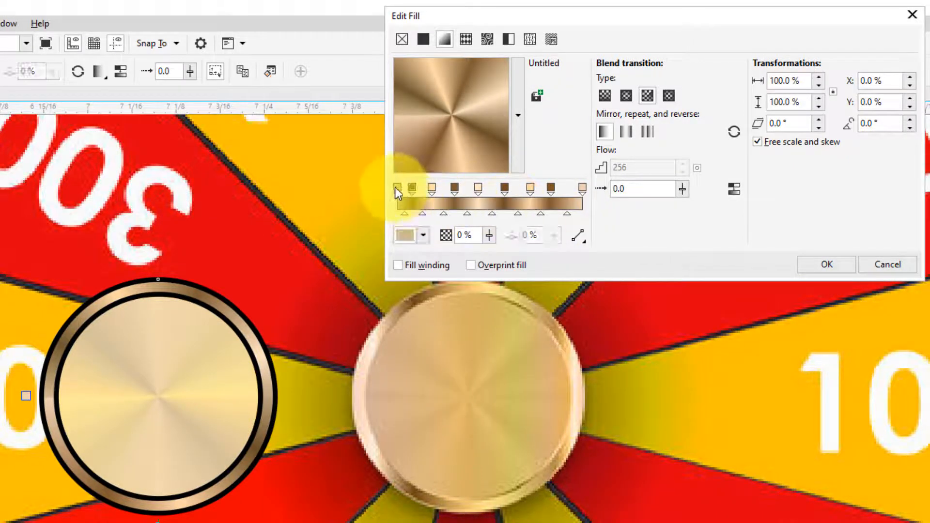
left_click(409, 237)
left_click_drag(425, 315, 422, 303)
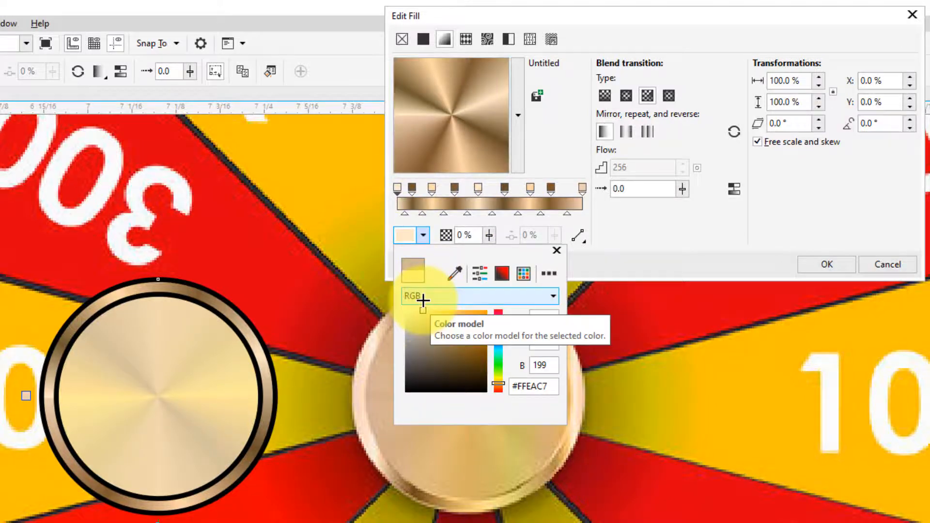
left_click(626, 240)
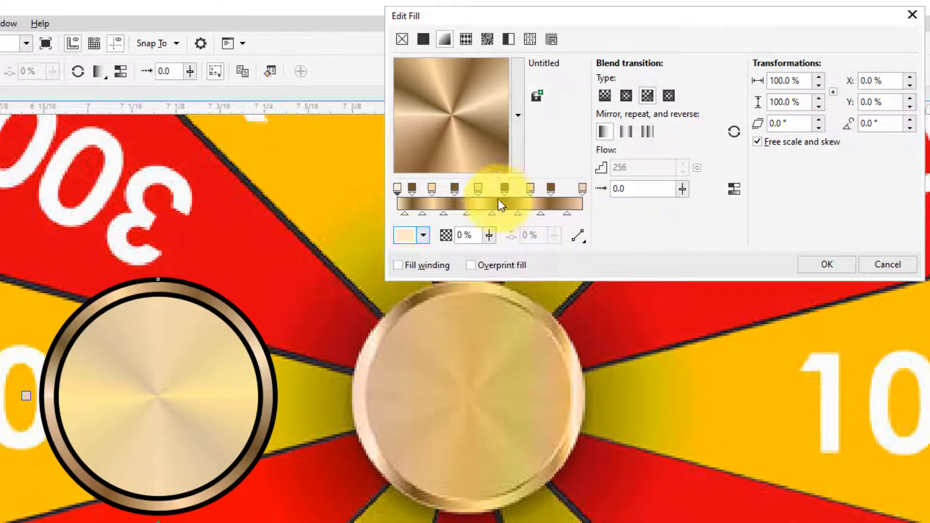
- Space the first-half gradient stops evenly, with the first dark brown stop at 11%, and apply the fill to the outer ring
left_click_drag(455, 189, 418, 188)
left_click(413, 190)
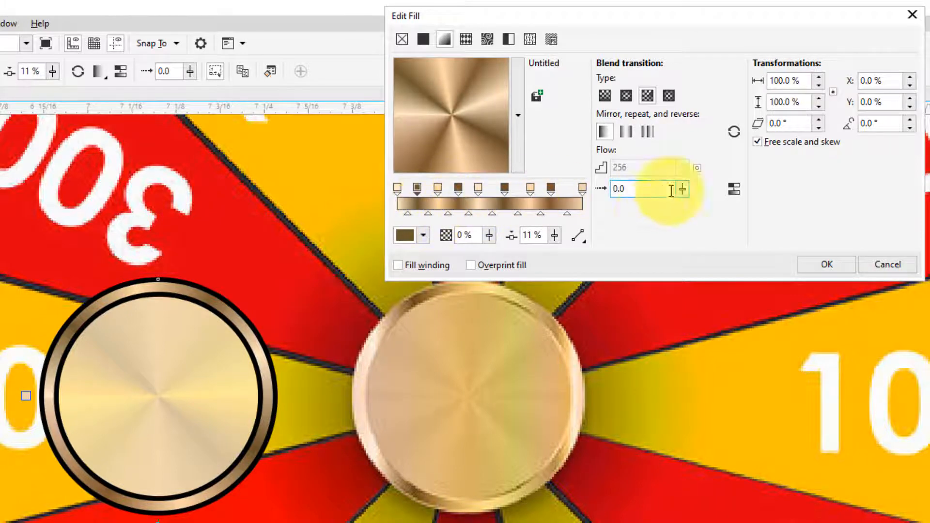
left_click(799, 266)
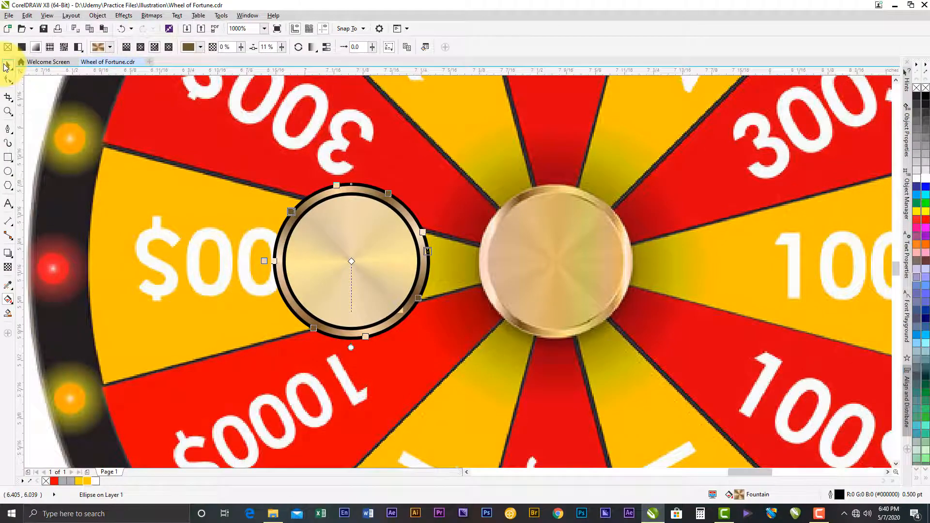
left_click(5, 66)
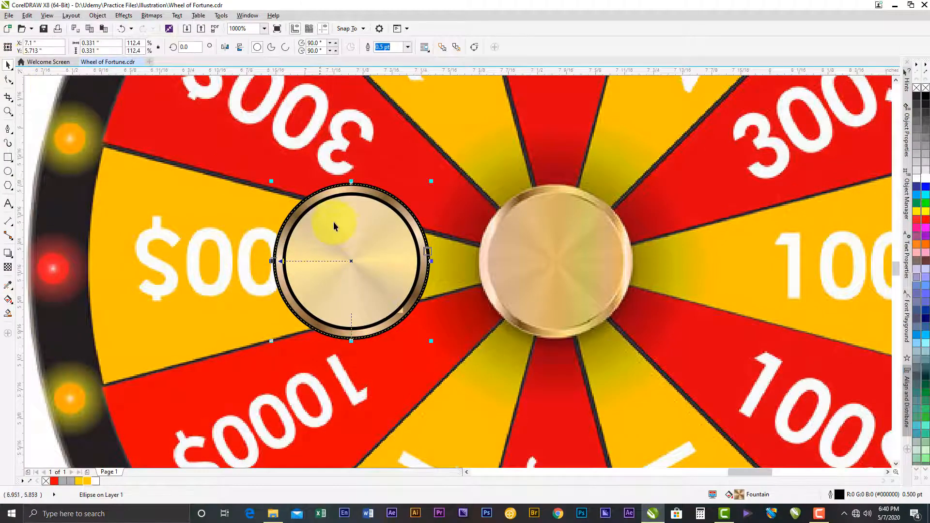
- Select the hub's inner circle and open its conical fountain fill for editing
left_click(479, 183)
scroll(361, 260, "down", 3)
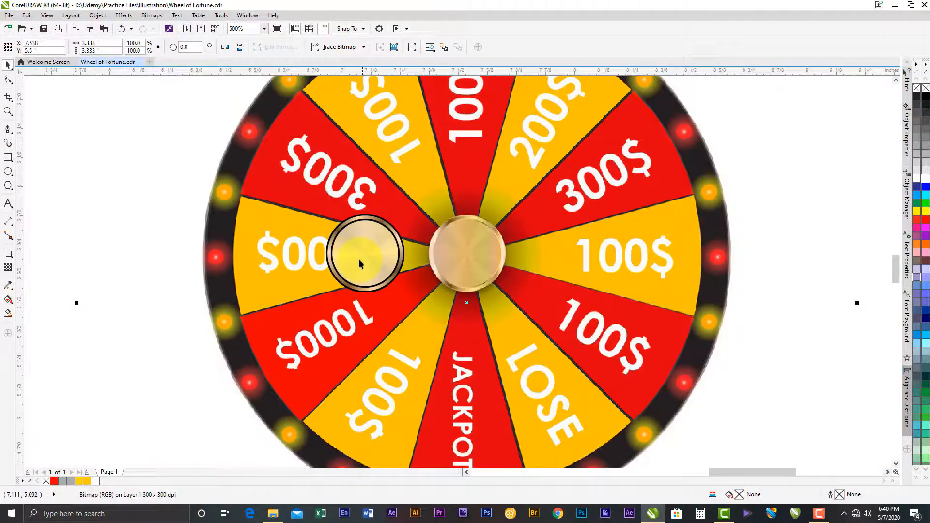
scroll(358, 258, "up", 3)
left_click(358, 237)
left_click(372, 235)
left_click(7, 299)
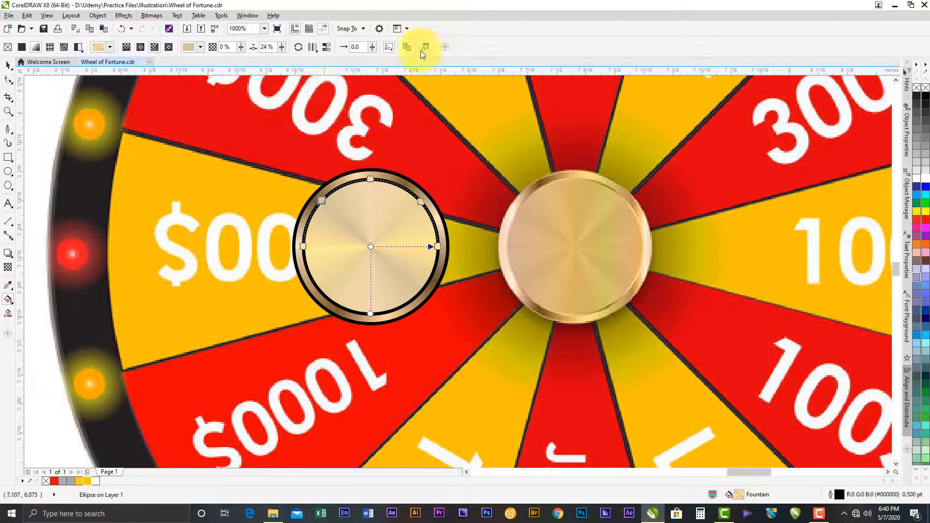
left_click(423, 48)
left_click_drag(401, 167, 656, 9)
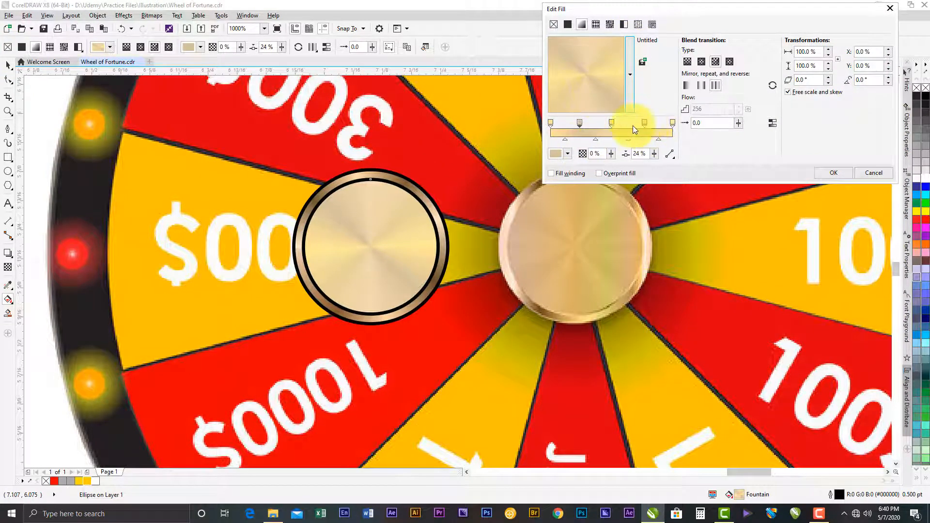
- Shift the inner circle's fourth gradient stop slightly toward the end and open the end stop's colour for editing
left_click(645, 123)
left_click(672, 123)
left_click(566, 154)
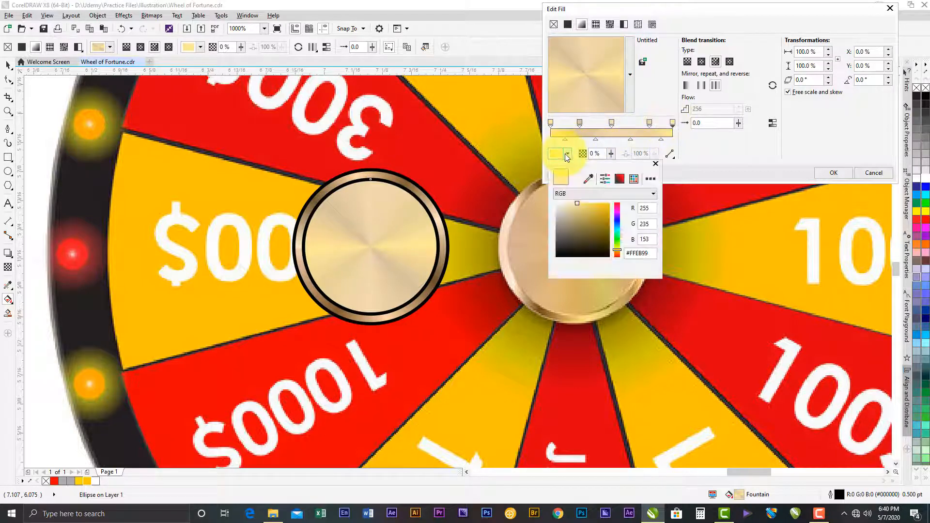
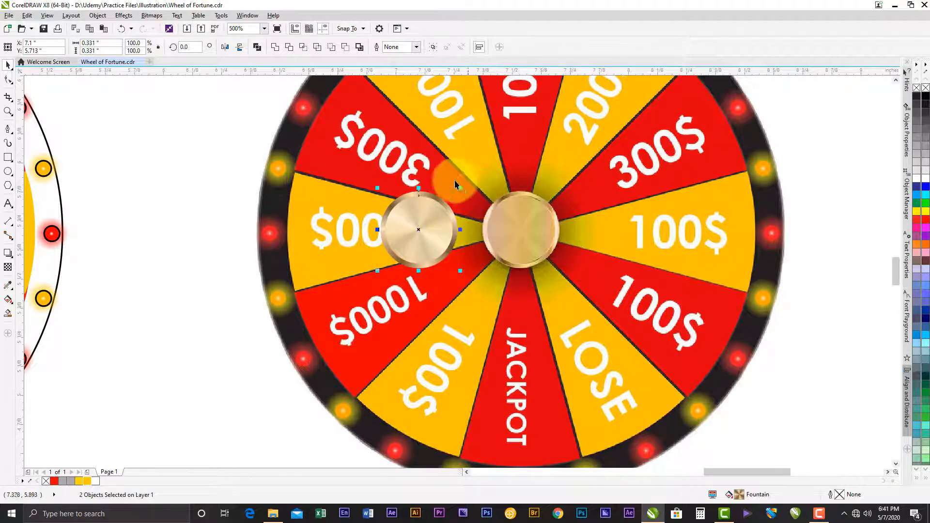
- Move the two gold hub circles onto the centre of the reference wheel, covering its hub
left_click(428, 196)
left_click(425, 198)
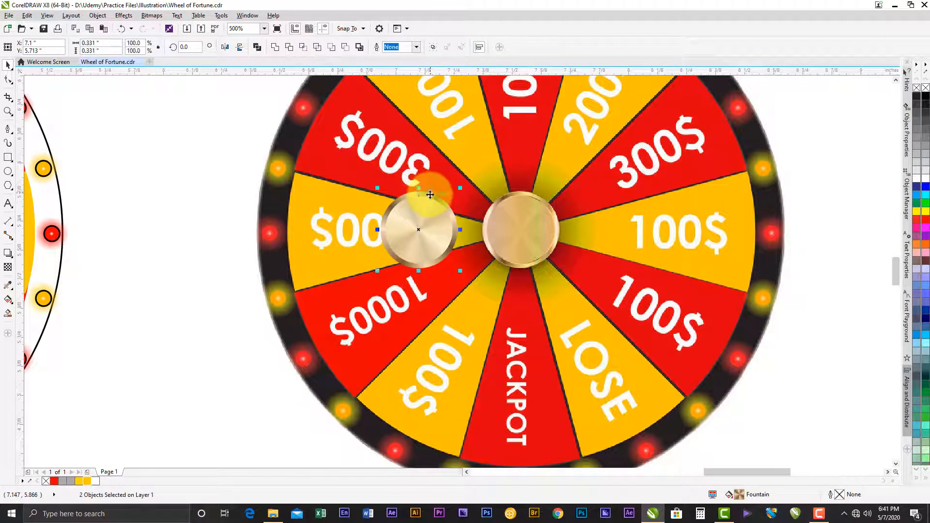
scroll(430, 194, "up", 2)
left_click_drag(416, 235, 684, 249)
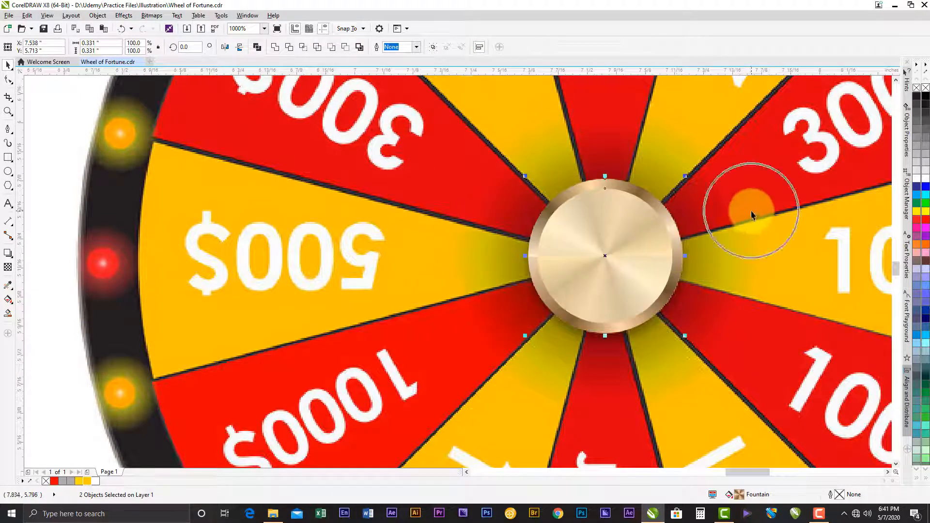
- Duplicate the hub's outer ring circle in place and enlarge the copy about its centre to 0.421 inches
left_click(752, 212)
left_click(640, 190)
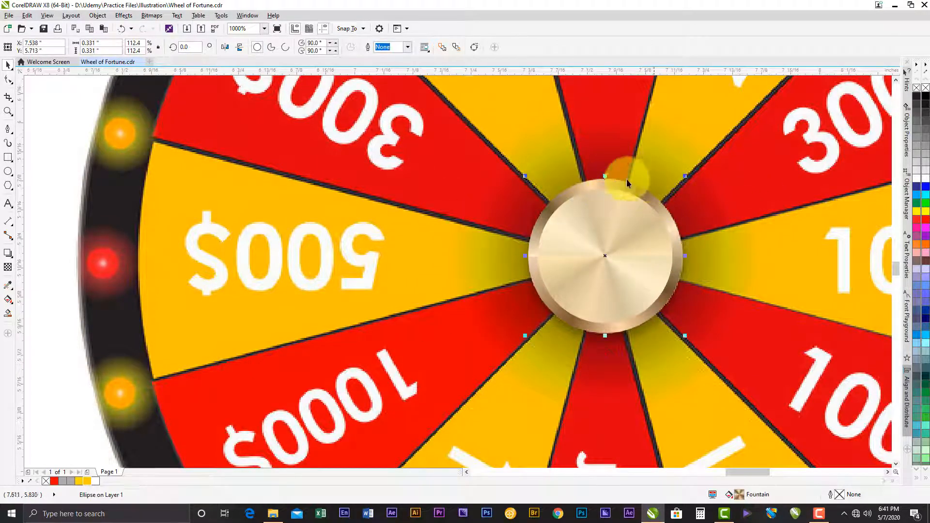
left_click(46, 15)
mouse_move(27, 15)
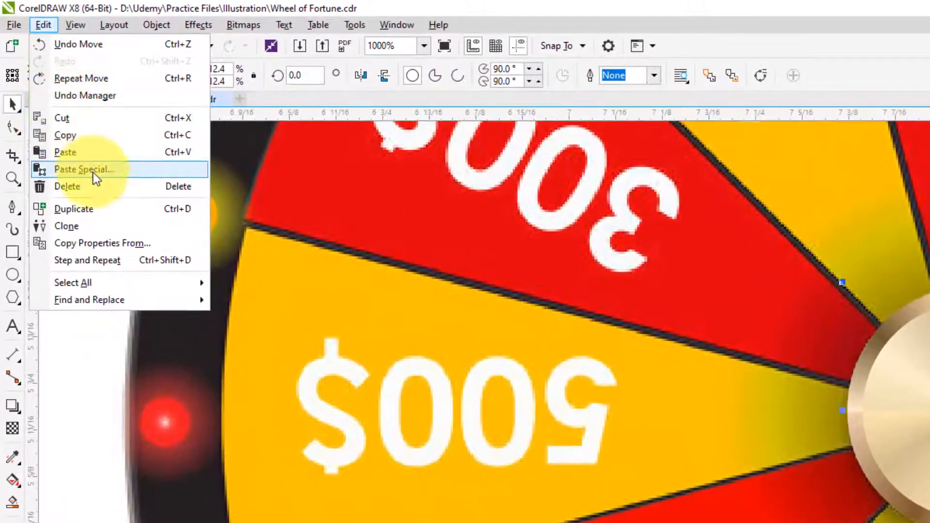
left_click(85, 214)
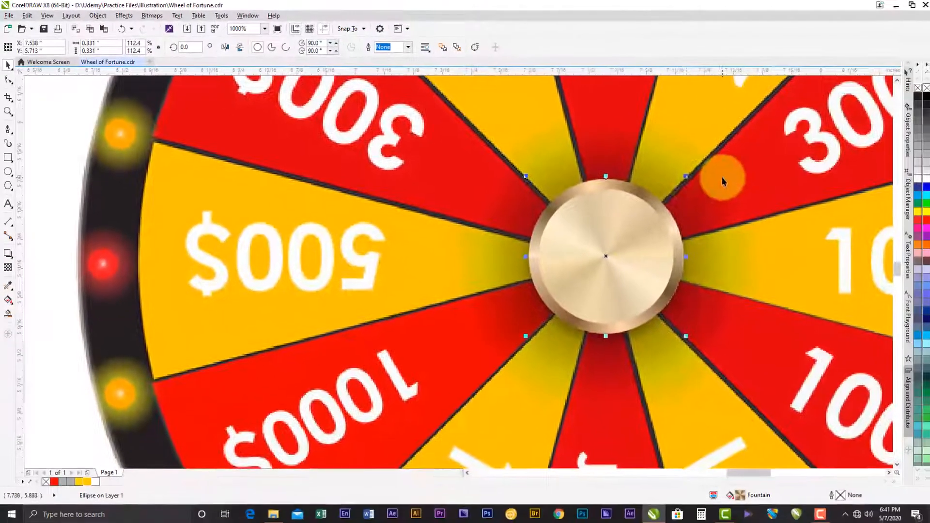
left_click_drag(684, 177, 711, 142)
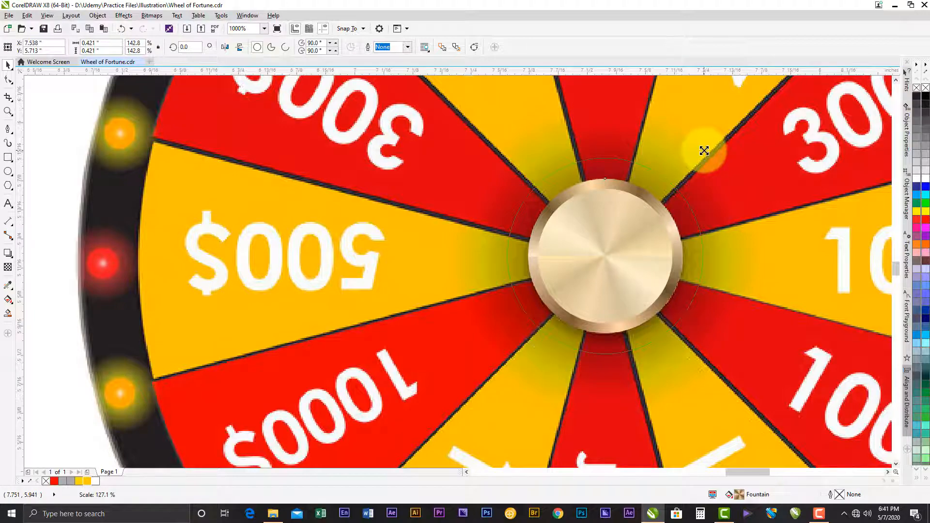
left_click_drag(704, 151, 705, 150)
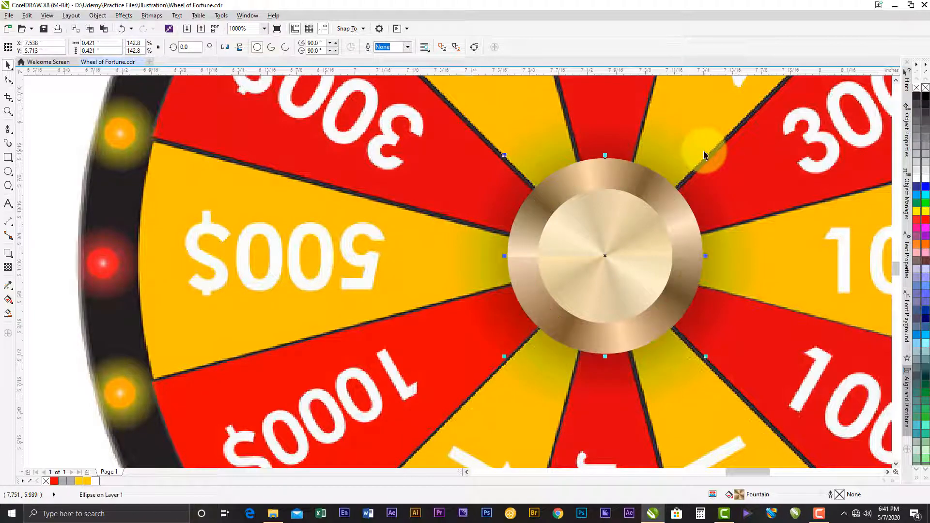
- Fill the enlarged circle with black and move it back one level behind the gold outer ring
left_click(926, 98)
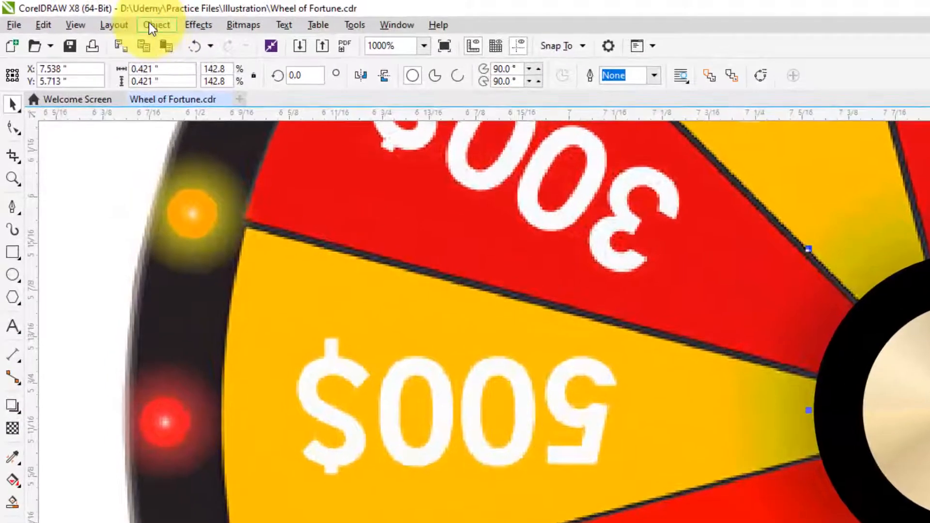
left_click(149, 23)
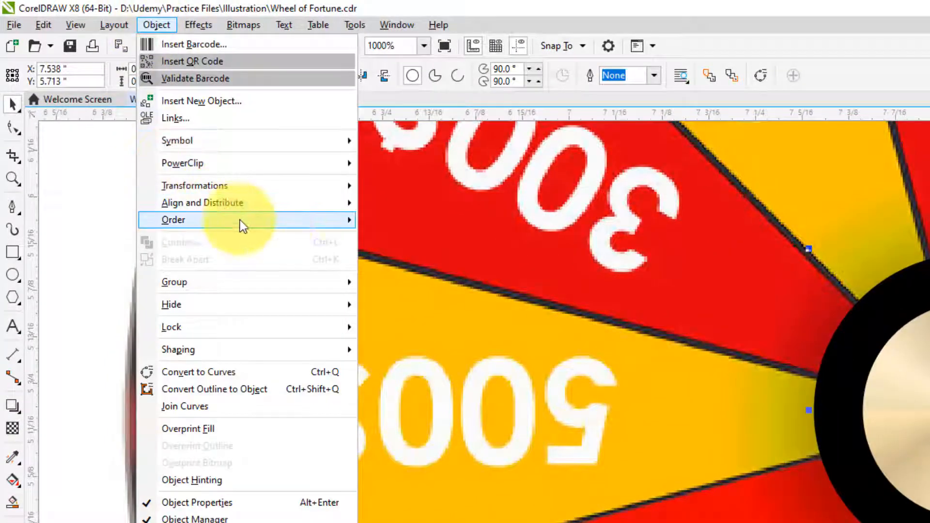
mouse_move(240, 220)
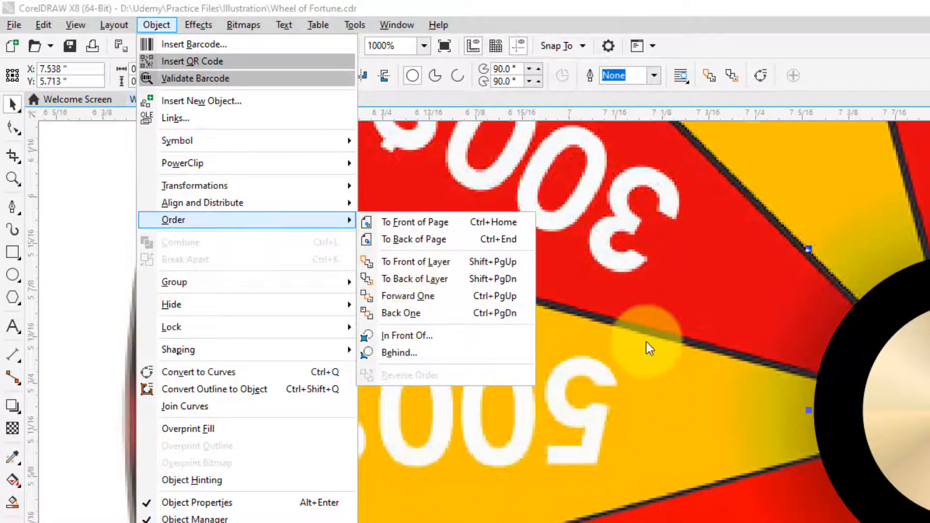
left_click(403, 315)
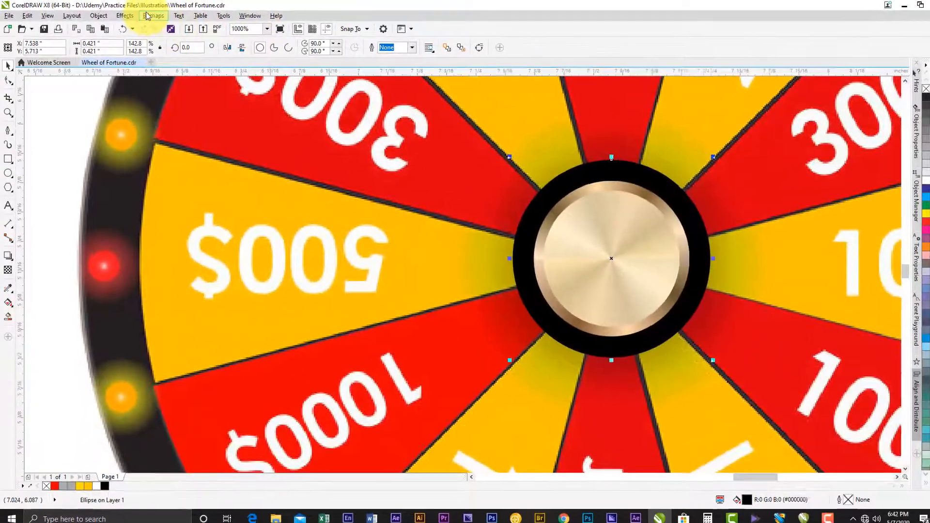
- Convert the black circle to a bitmap at 300 dpi in RGB Color (24-bit) mode
left_click(146, 16)
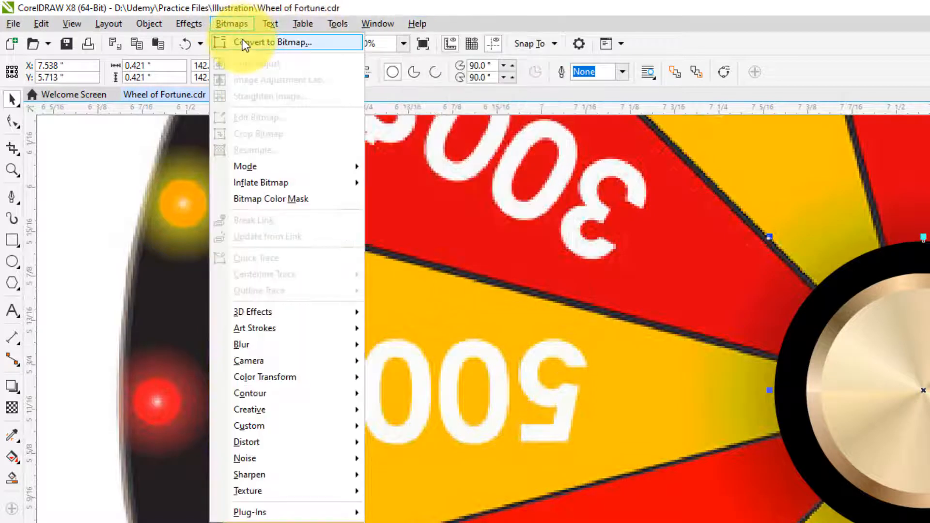
left_click(242, 41)
left_click(707, 315)
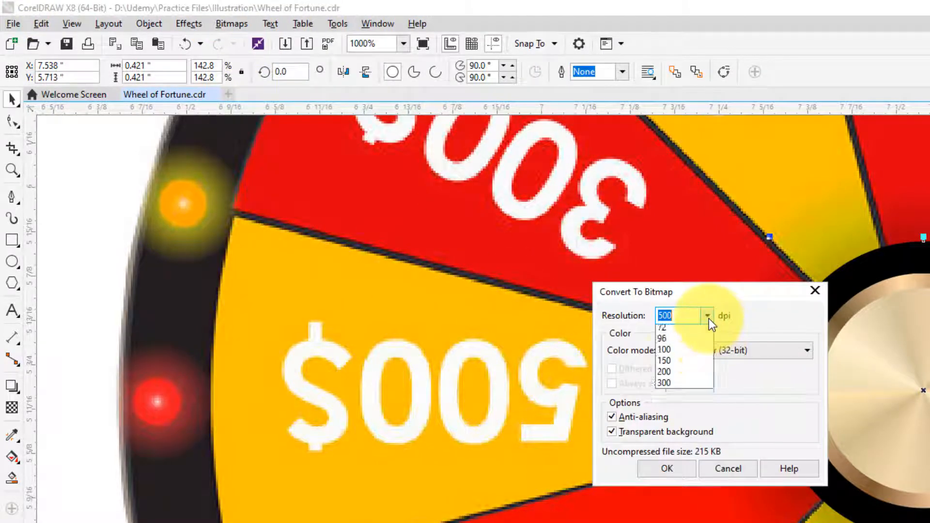
left_click(675, 364)
left_click(719, 350)
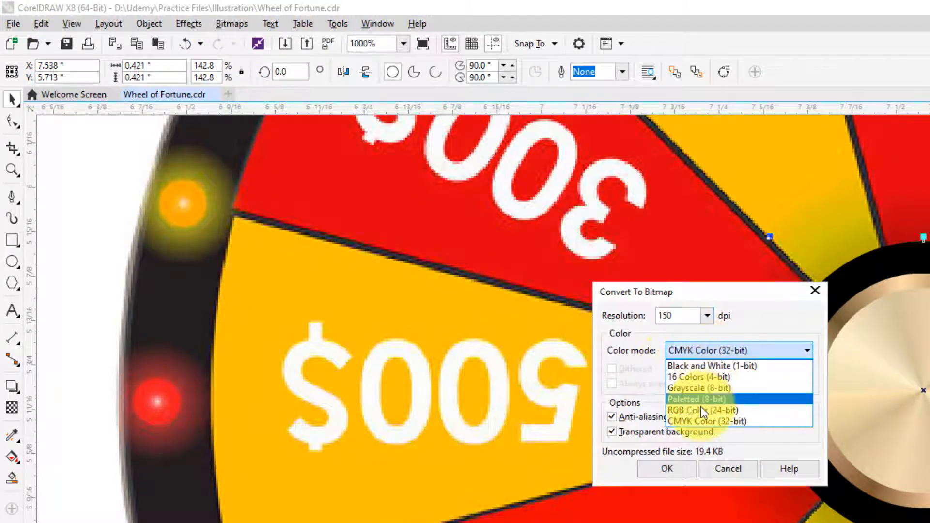
left_click(695, 409)
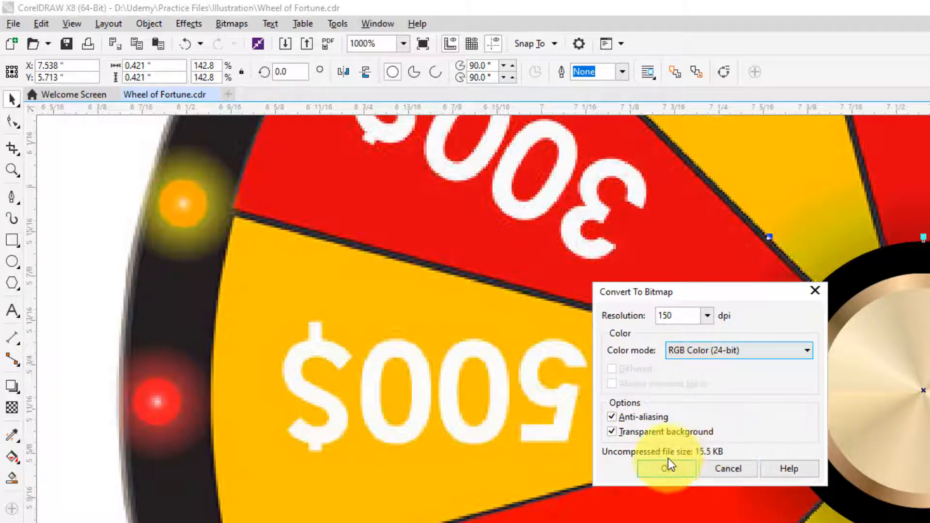
left_click(707, 316)
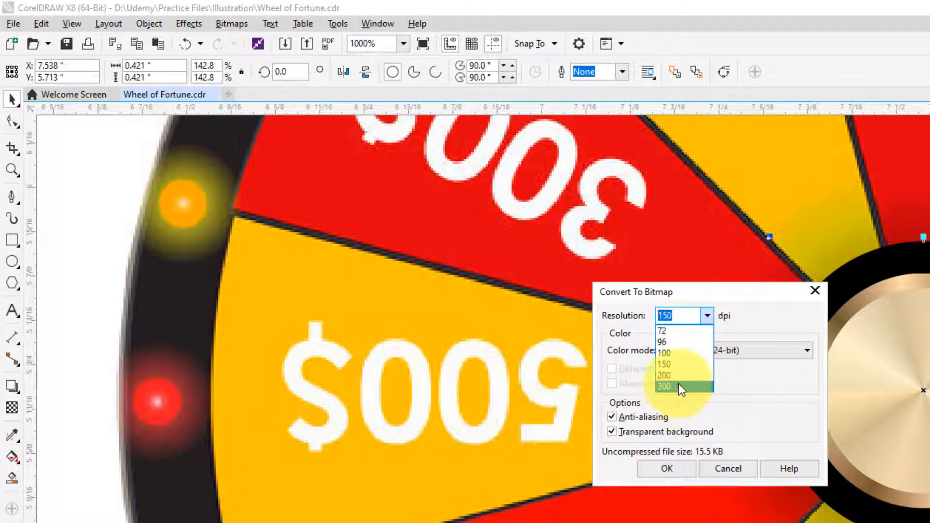
left_click(679, 386)
left_click(662, 468)
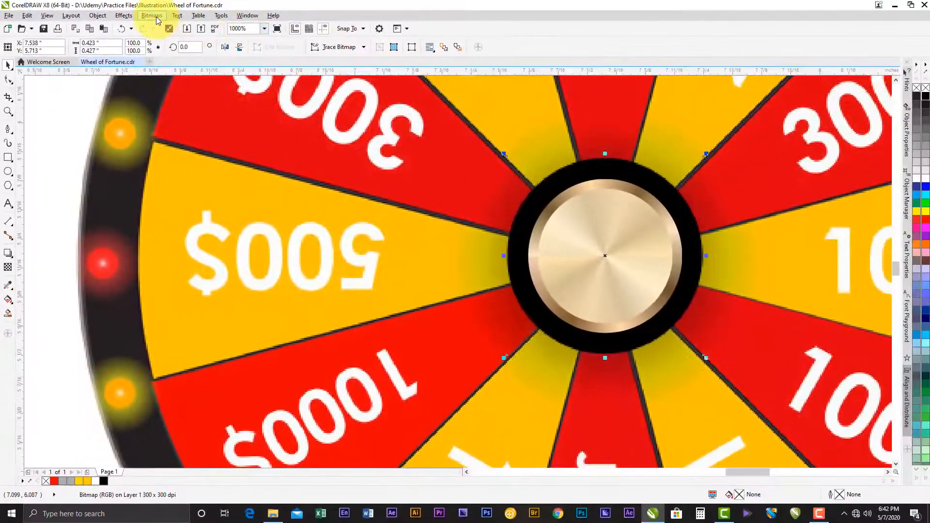
- Apply a Gaussian Blur with a 27-pixel radius to the black circle and shrink it about its centre to 0.584 inches
left_click(155, 16)
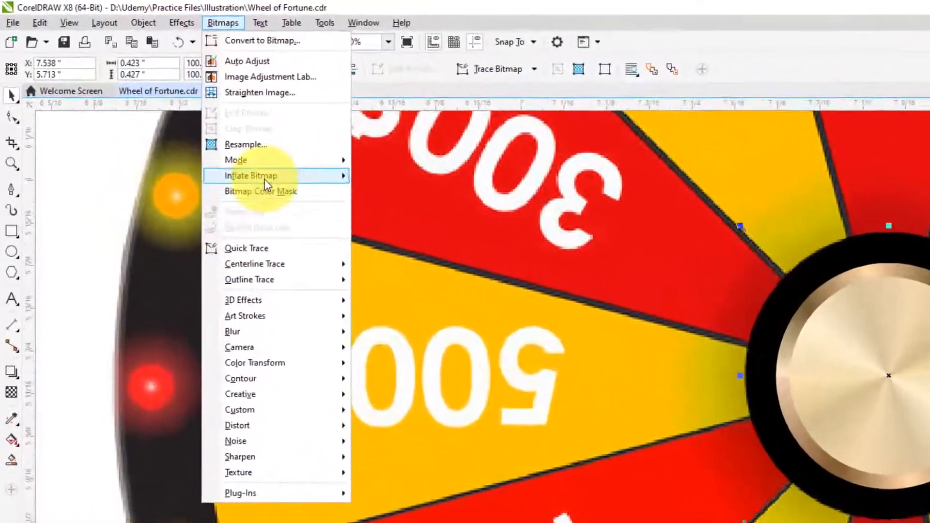
mouse_move(276, 333)
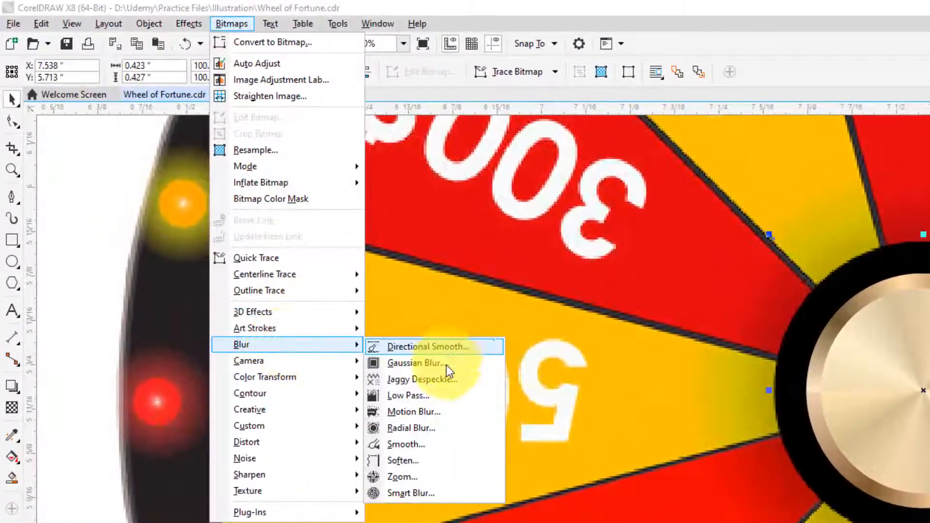
left_click(408, 361)
left_click_drag(649, 353, 589, 124)
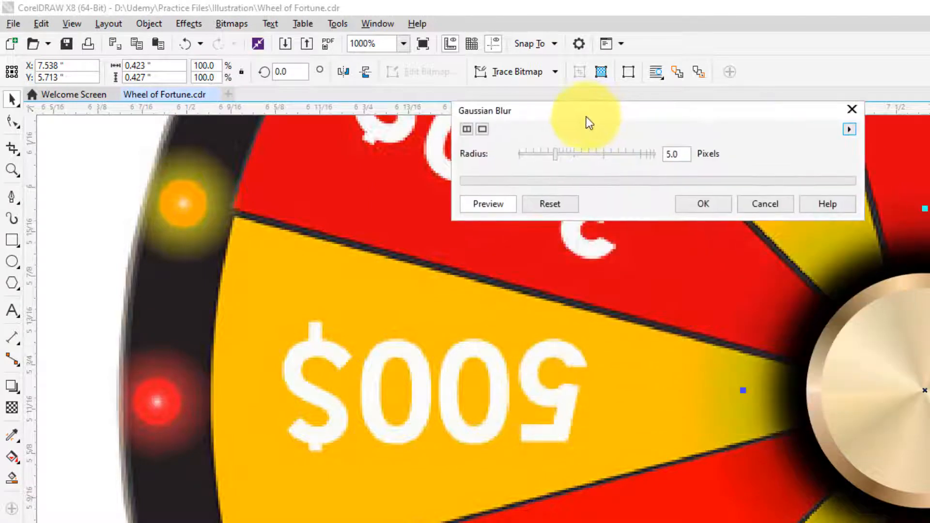
left_click_drag(574, 159, 583, 155)
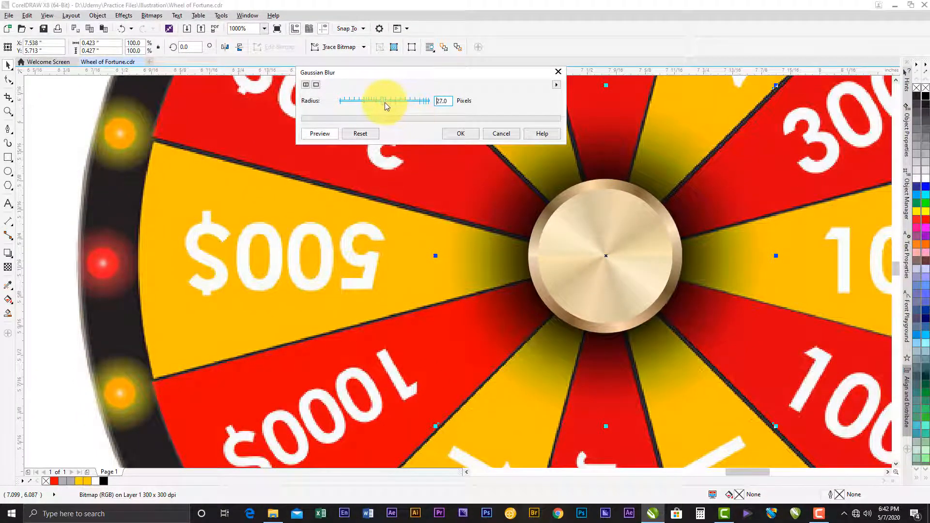
left_click(457, 131)
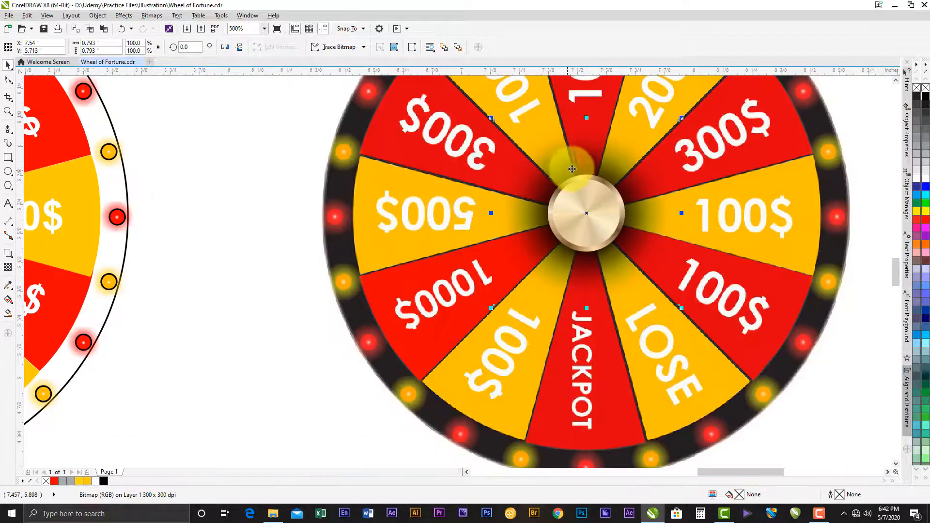
scroll(566, 167, "down", 2)
left_click_drag(680, 118, 620, 175)
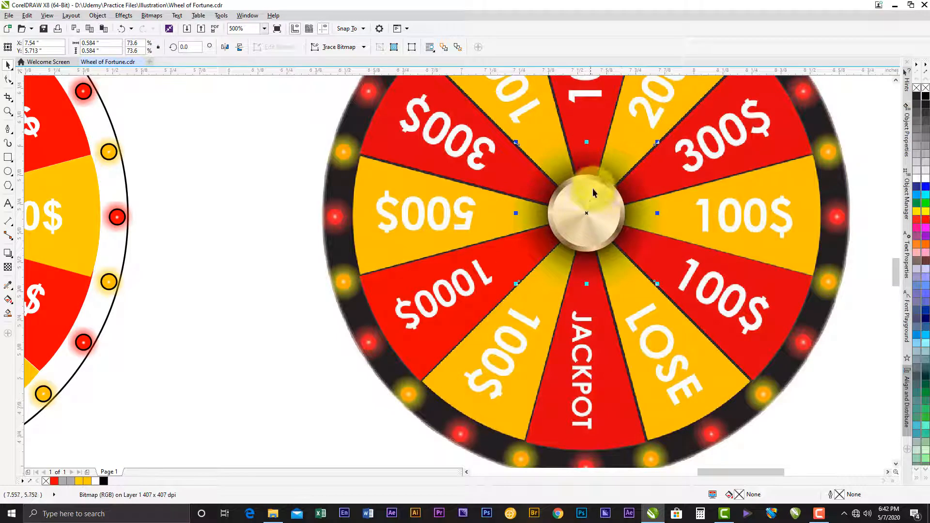
- Select both gold hub circles with their blurred shadow and move them onto the centre of the redrawn wheel
left_click(595, 178, "shift")
left_click(588, 194, "shift")
left_click_drag(593, 194, 167, 212)
left_click_drag(310, 208, 858, 301)
left_click_drag(713, 305, 412, 309)
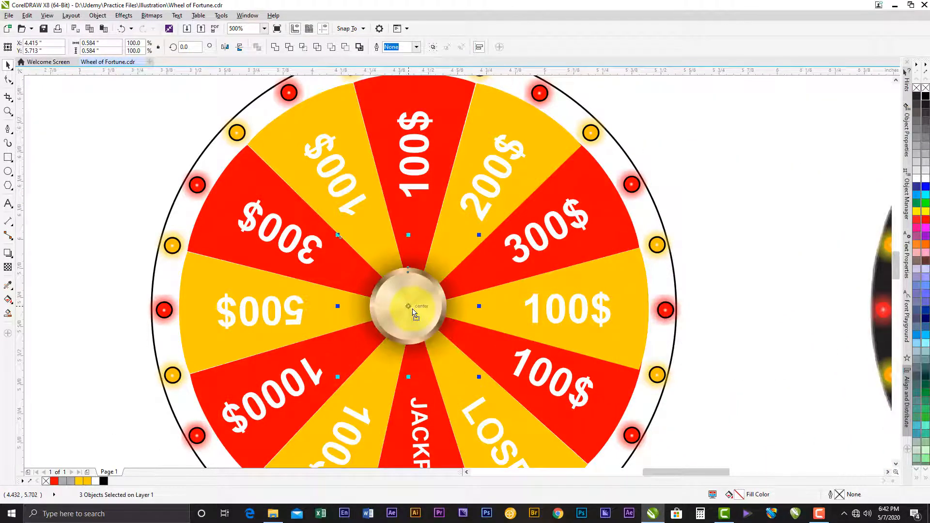
- Shift the hub circles and shadow away from the wheel's centre onto the 100$ wedge and group the three objects
scroll(412, 309, "up", 2)
left_click_drag(408, 303, 641, 291)
left_click(433, 49)
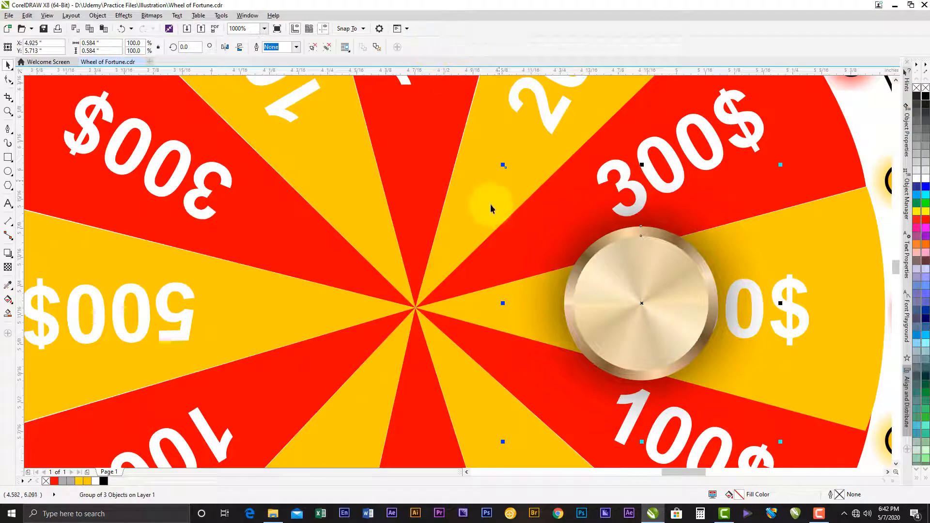
- Align the hub group's centre with the centre of the wheel's large outer circle
scroll(444, 251, "down", 2)
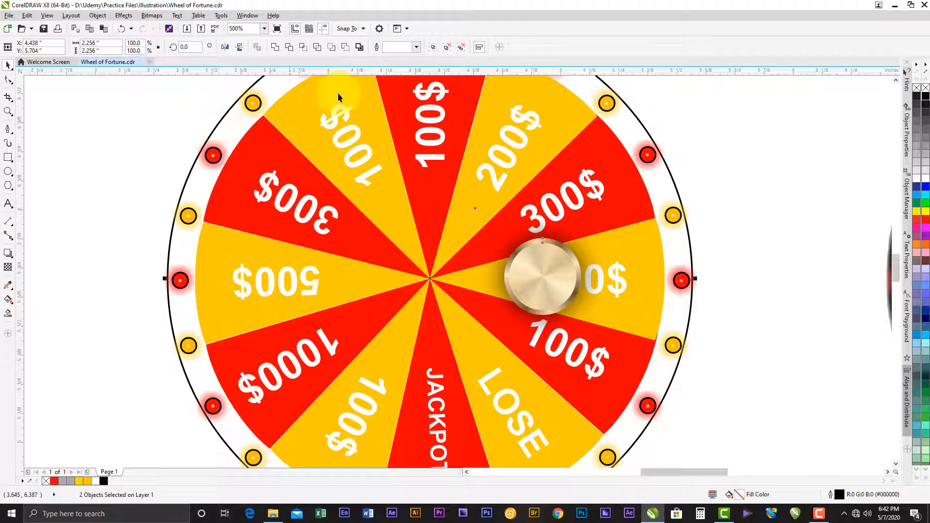
left_click(547, 224, "shift")
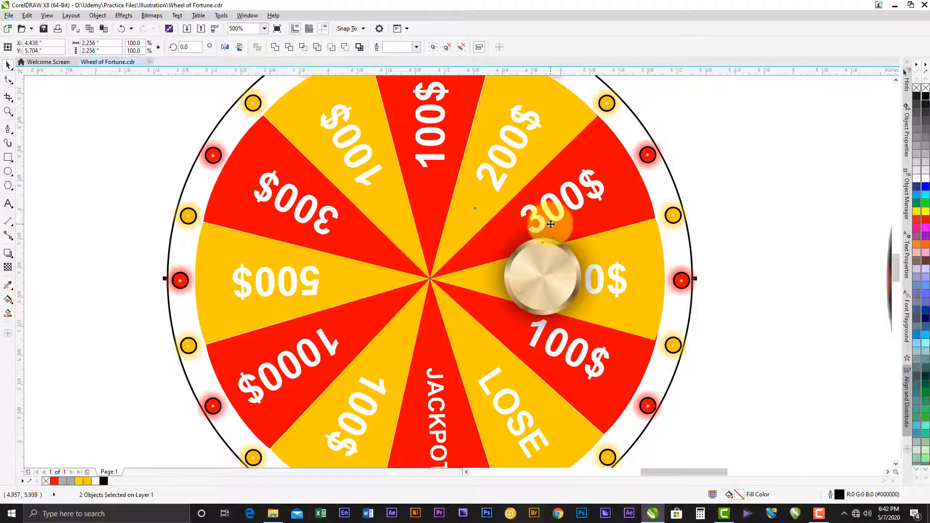
key("c")
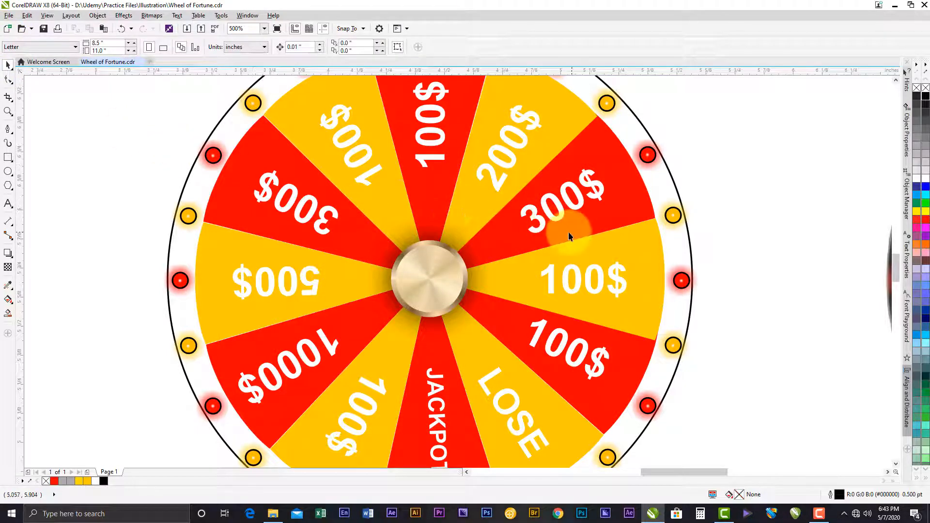
- Ungroup the hub and slightly enlarge its blurred shadow about the centre to resemble the reference wheel's shadow
scroll(568, 231, "down", 2)
left_click(613, 225)
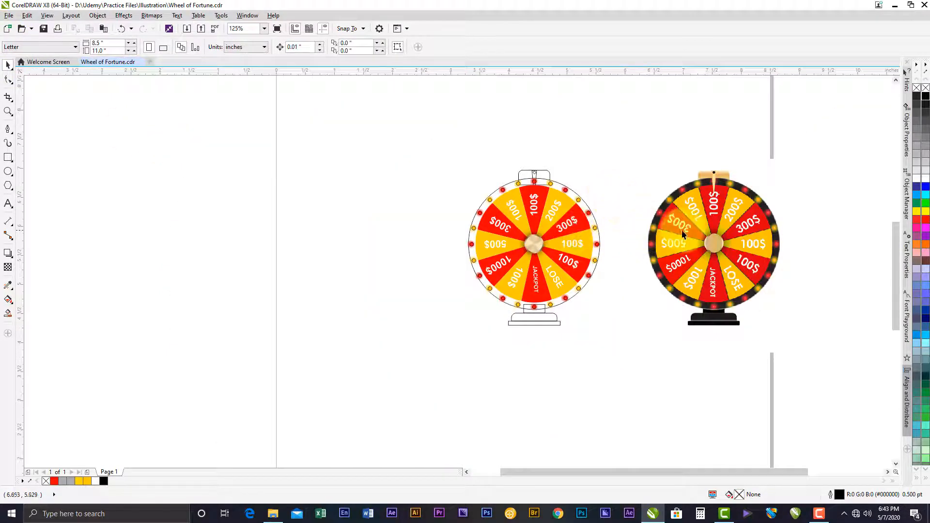
scroll(683, 230, "up", 1)
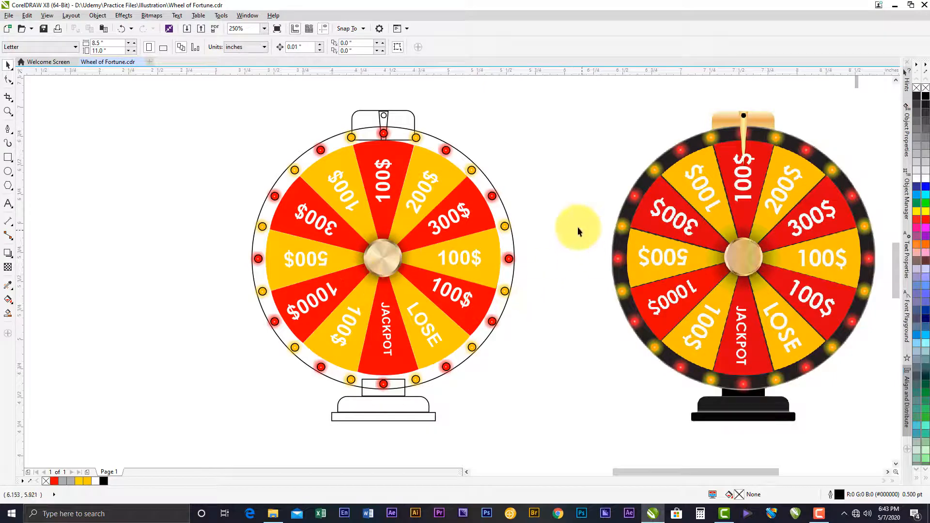
left_click(380, 252)
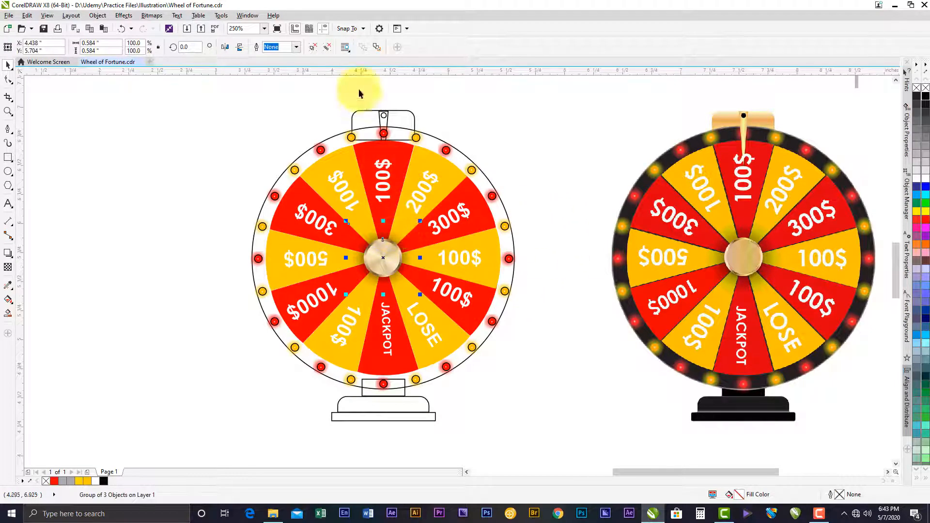
left_click(313, 48)
left_click(569, 151)
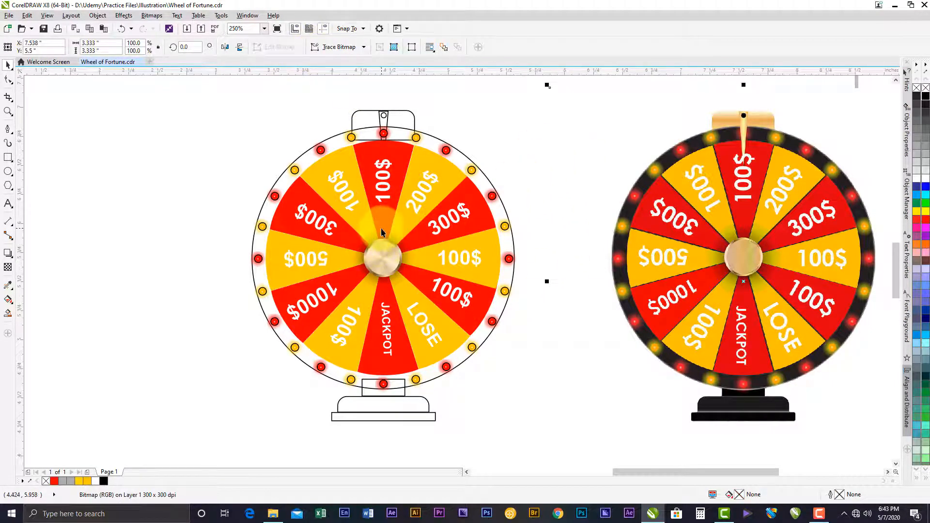
left_click(390, 248)
left_click_drag(421, 219, 426, 214)
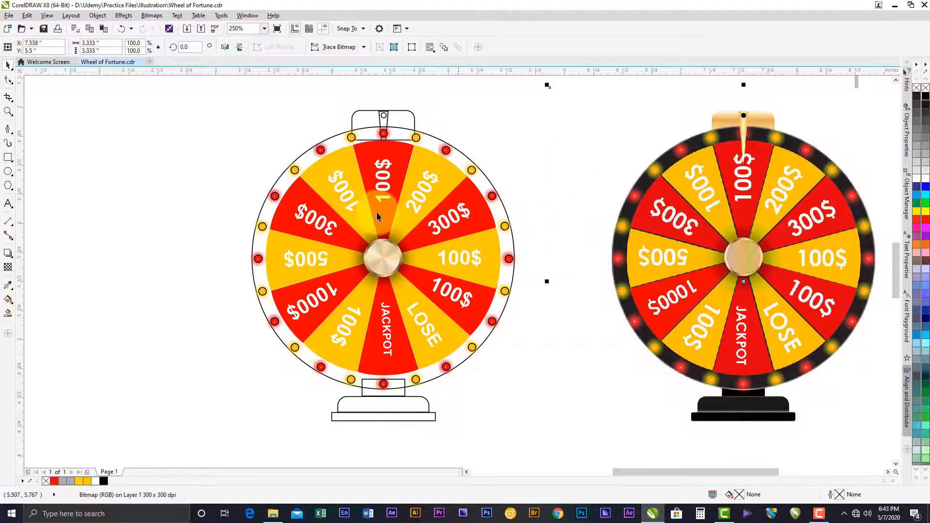
- Fill the redrawn wheel's large outer circle with the dark colour sampled from the reference wheel's rim
left_click(486, 179)
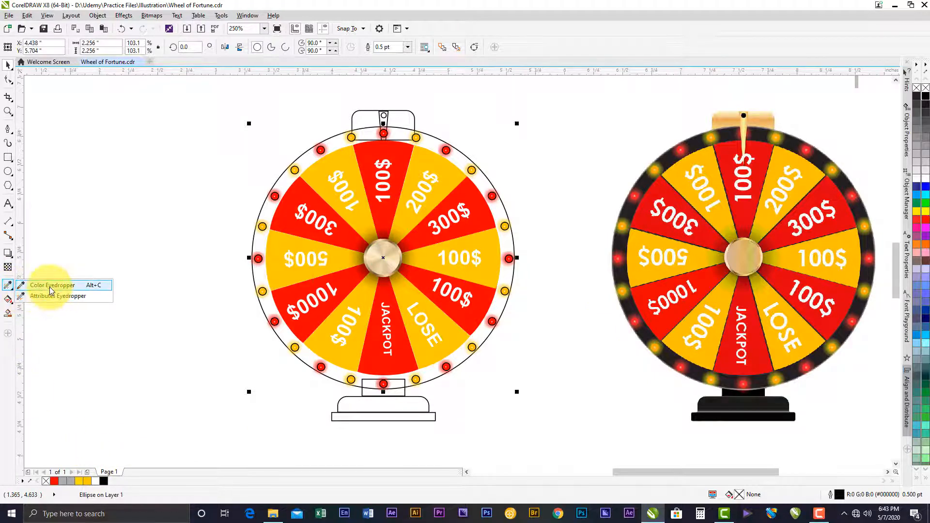
left_click(51, 287)
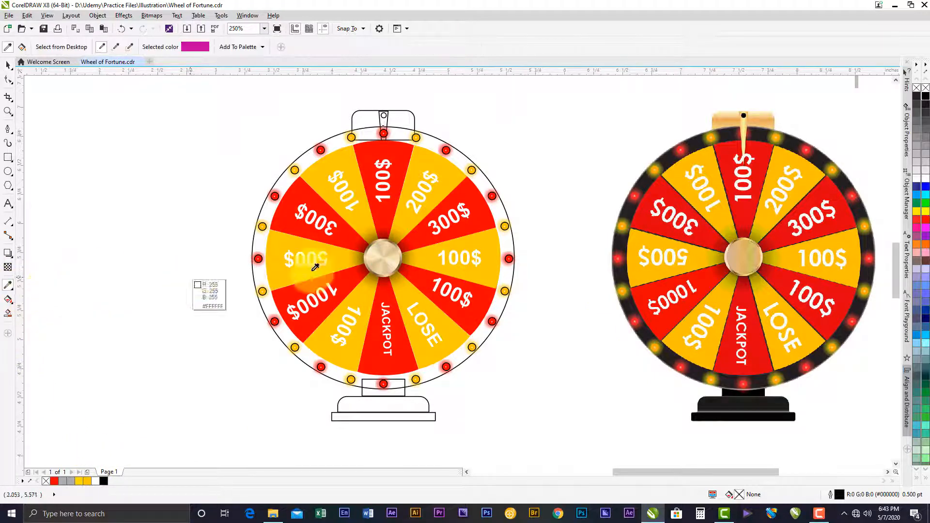
left_click(649, 180)
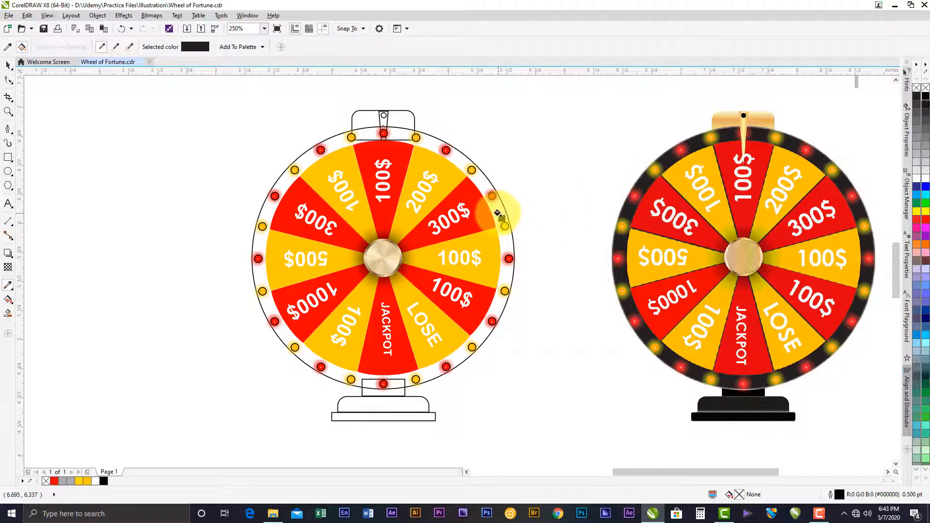
left_click(498, 212)
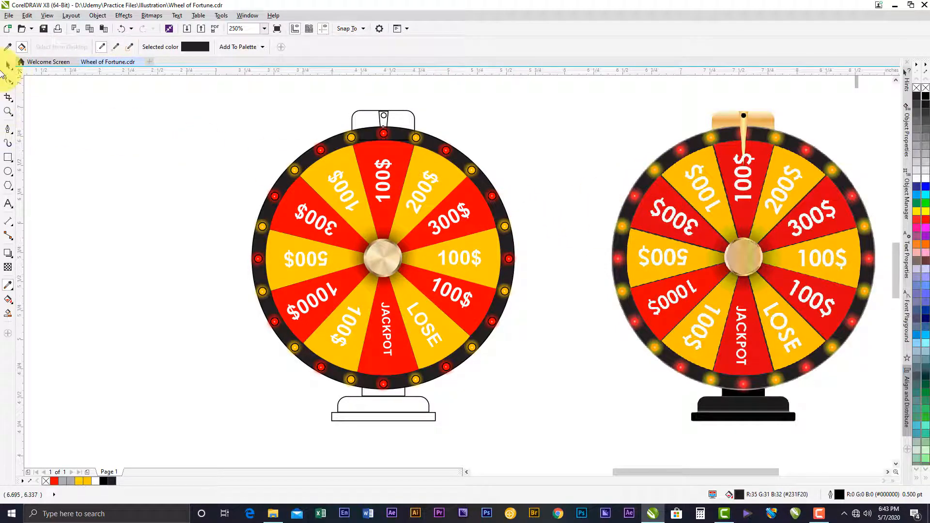
left_click(9, 67)
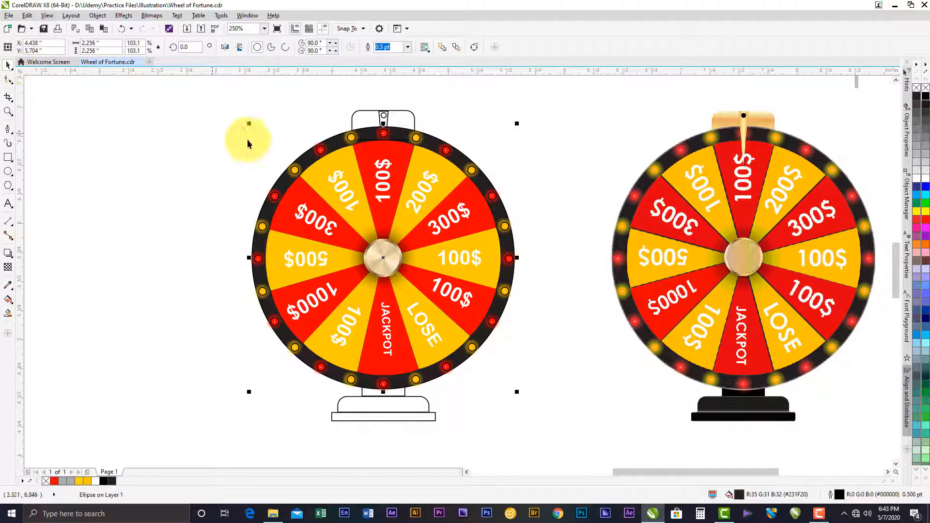
left_click(356, 104)
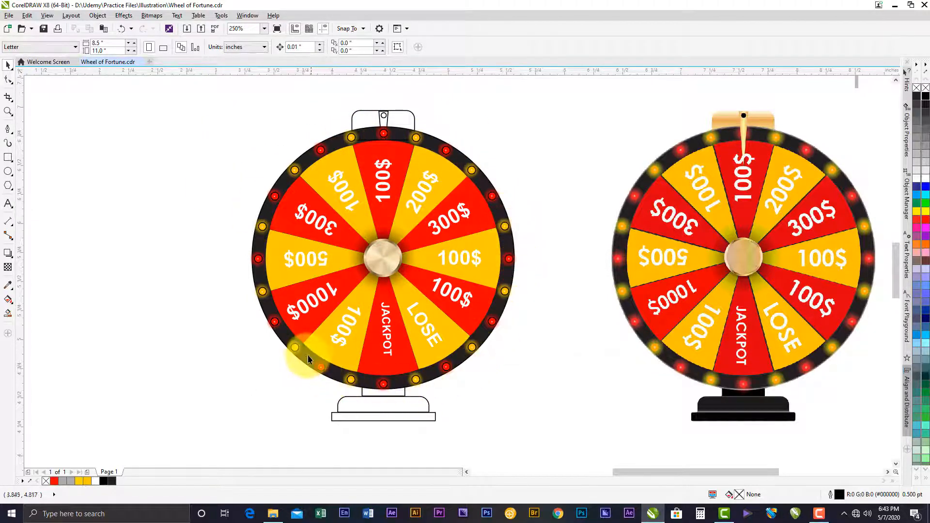
- Remove the black outlines from the top red bulb, the yellow bulbs beside it and the adjacent upper-right red bulb
left_click(351, 138)
scroll(351, 138, "up", 2)
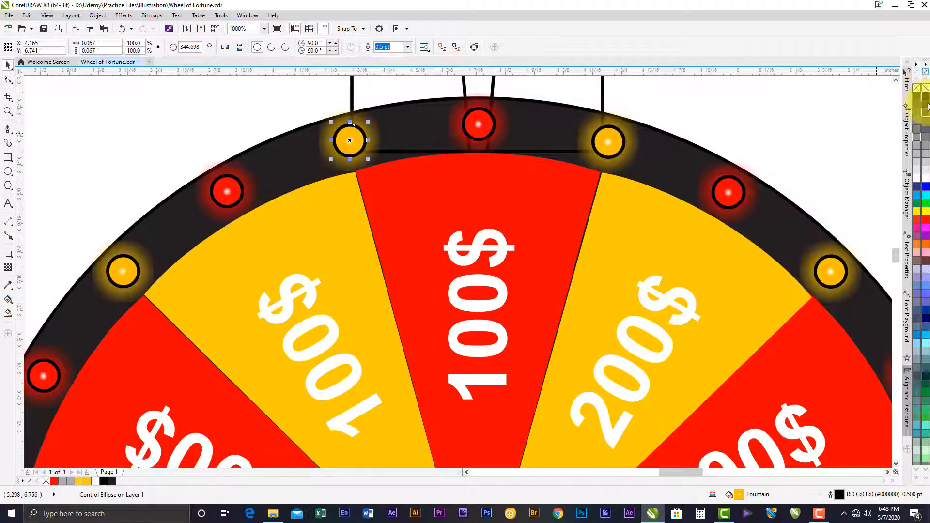
right_click(925, 89)
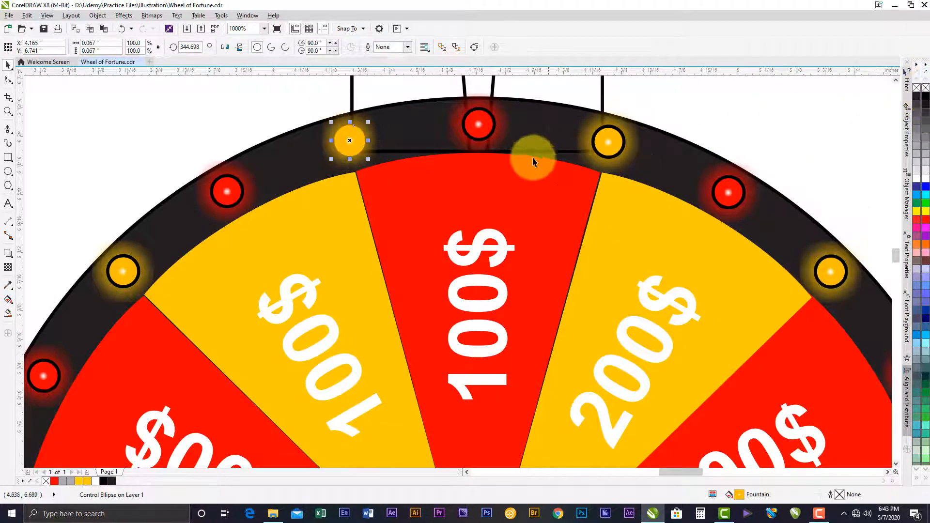
left_click(474, 127)
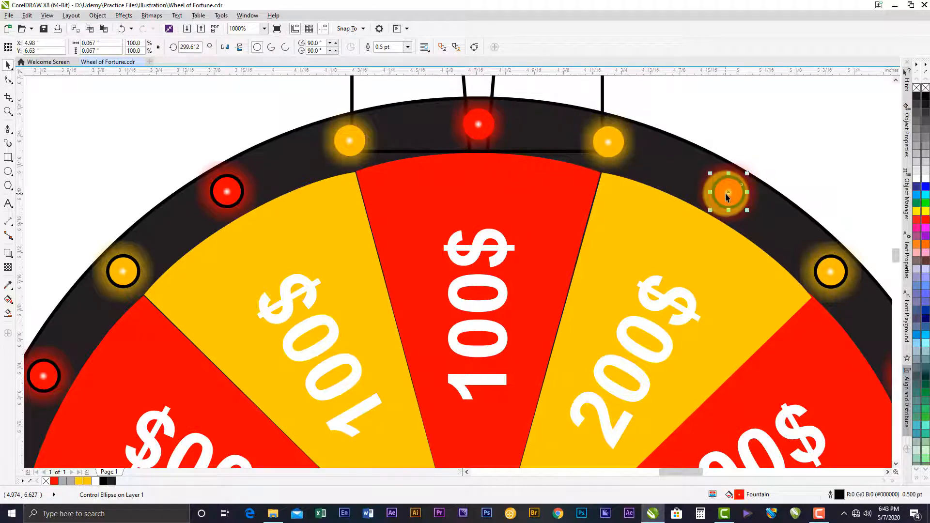
- Select all remaining outlined red and yellow bulbs around the rim together and remove their outlines
scroll(580, 161, "down", 1)
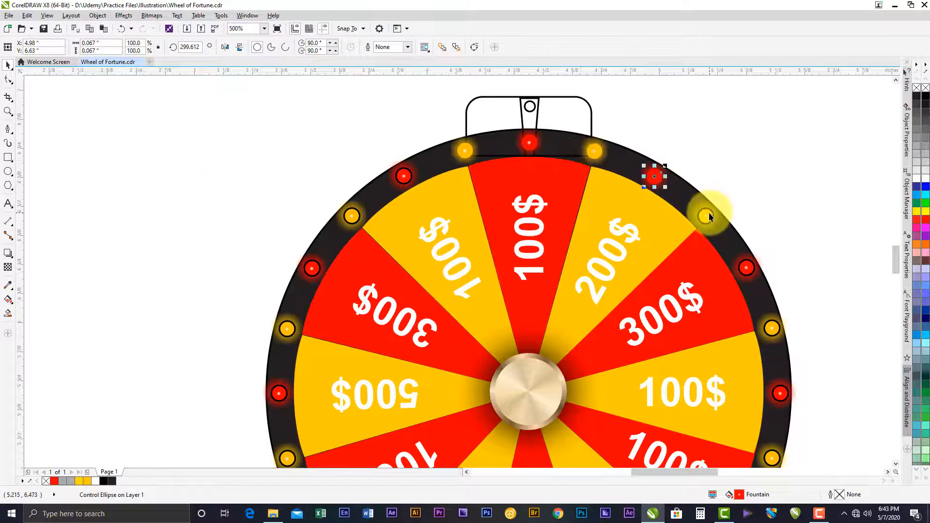
left_click(745, 266)
left_click(780, 392, "shift")
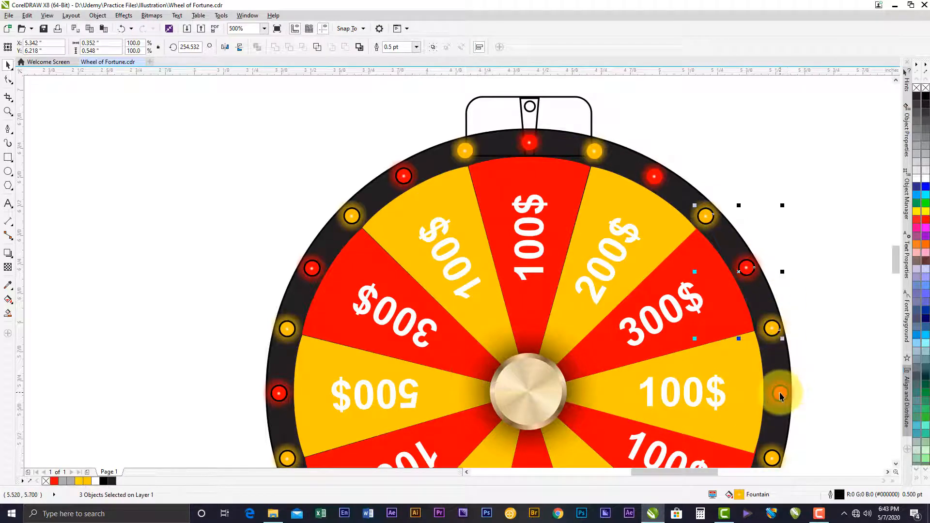
scroll(768, 347, "down", 4)
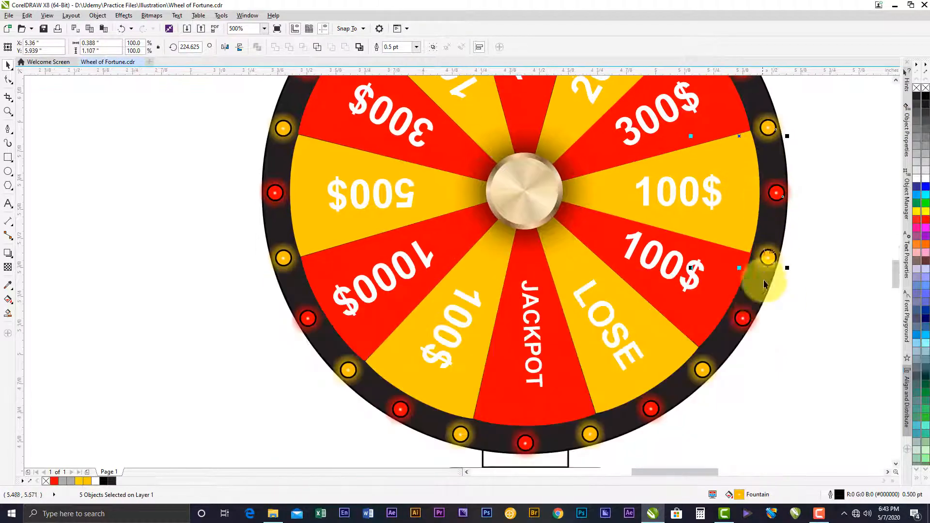
left_click(735, 336, "shift")
left_click(702, 370, "shift")
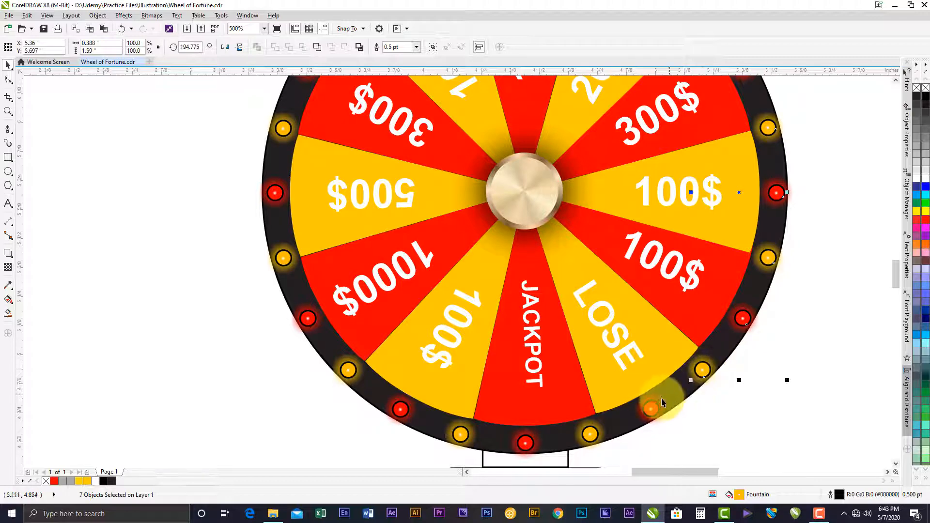
left_click(650, 408, "shift")
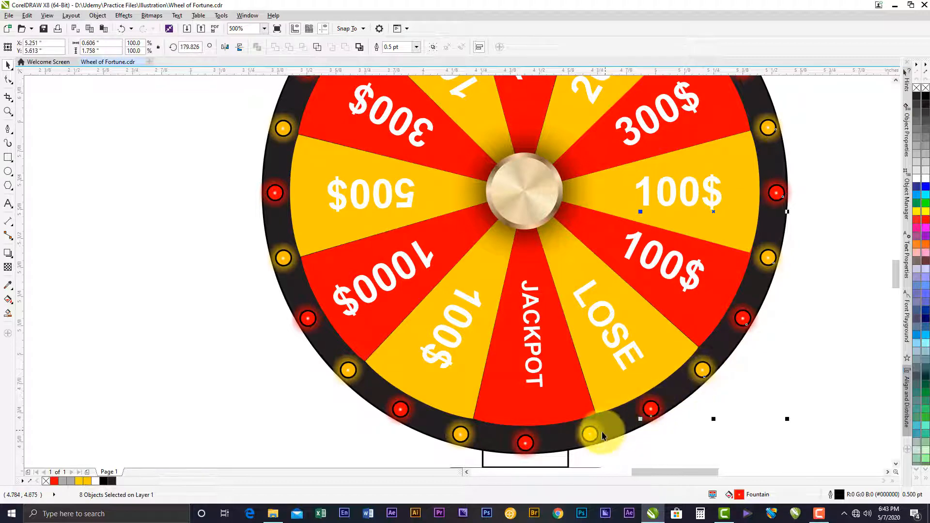
left_click(524, 442, "shift")
left_click(461, 434, "shift")
left_click(400, 411, "shift")
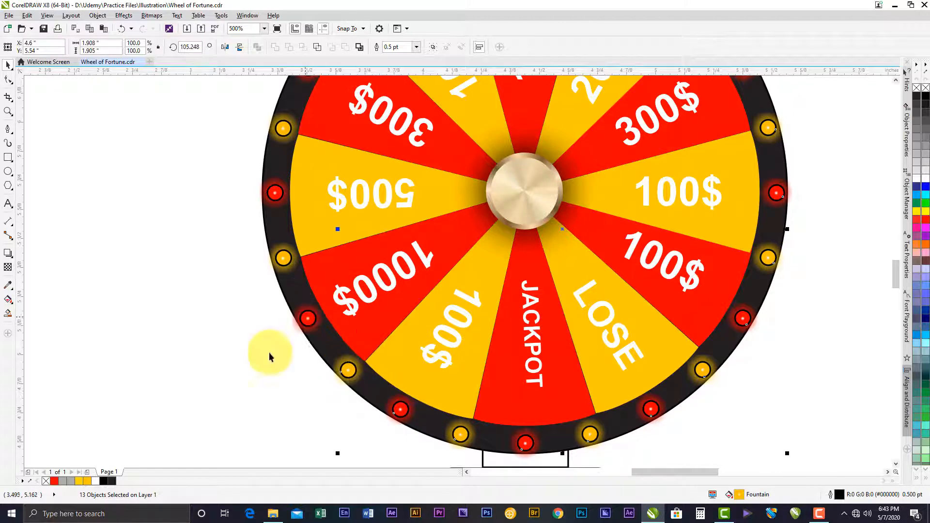
left_click(308, 318, "shift")
left_click(283, 257, "shift")
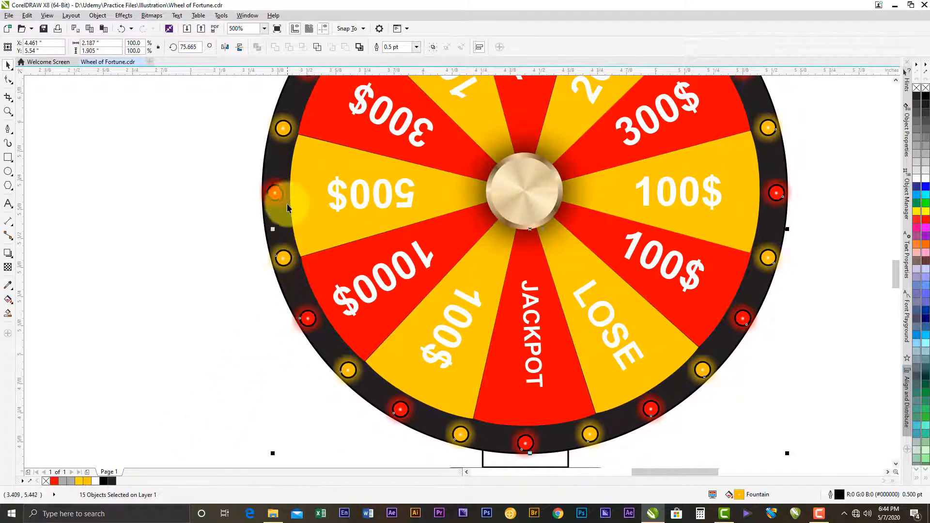
left_click(280, 194, "shift")
left_click(284, 131, "shift")
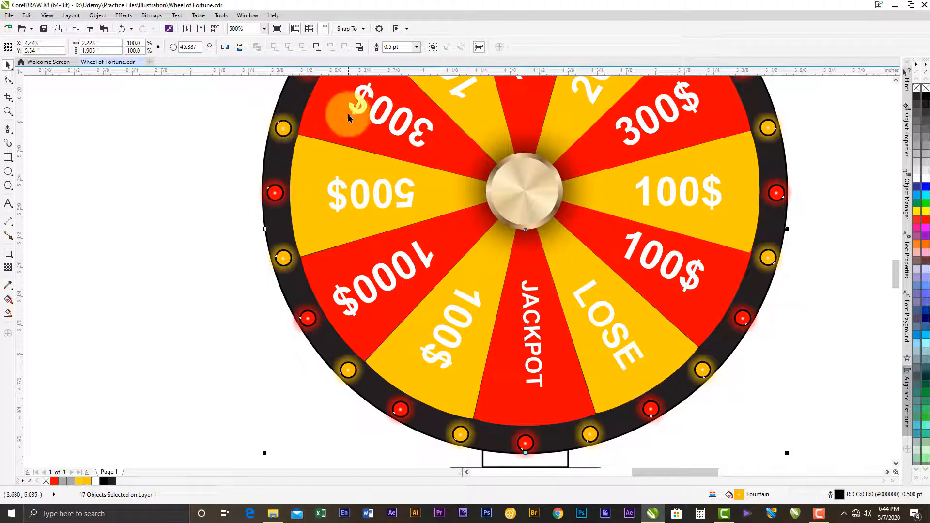
scroll(343, 114, "up", 3)
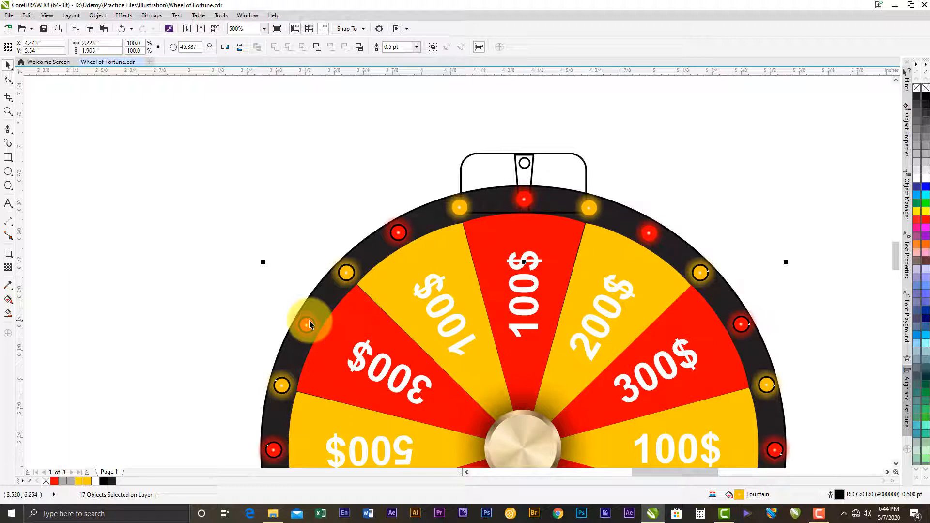
left_click(307, 323, "shift")
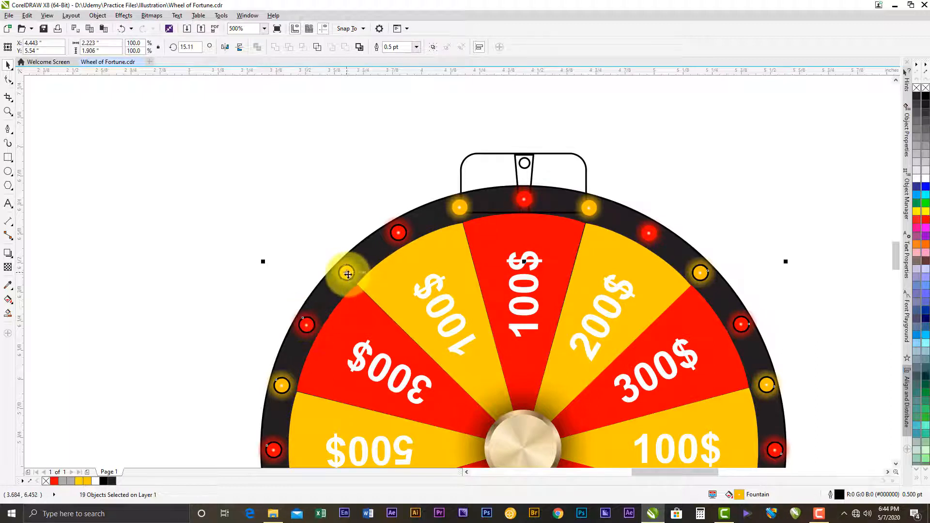
right_click(917, 90)
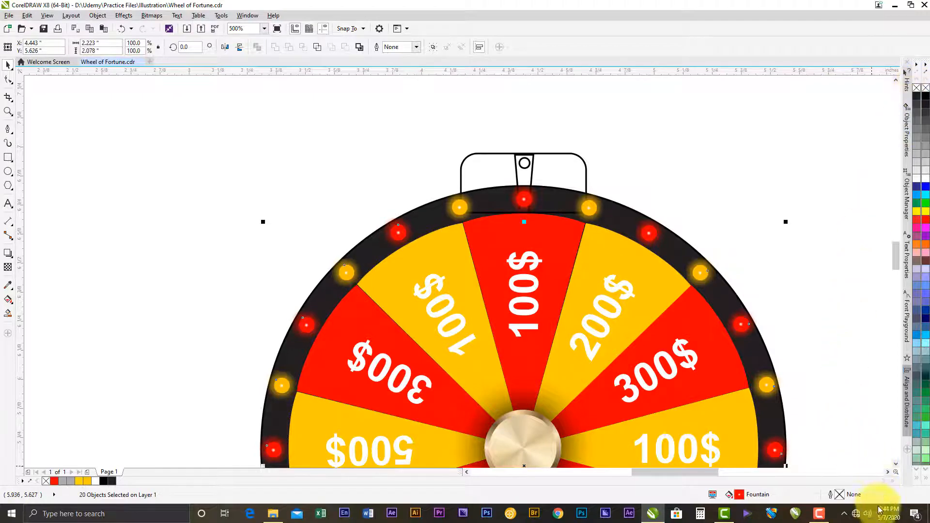
left_click(819, 512)
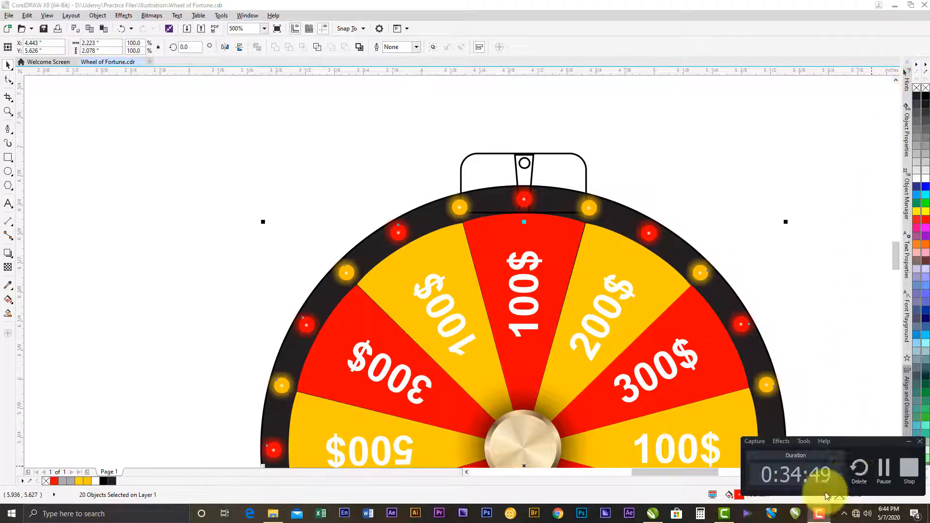
left_click(882, 473)
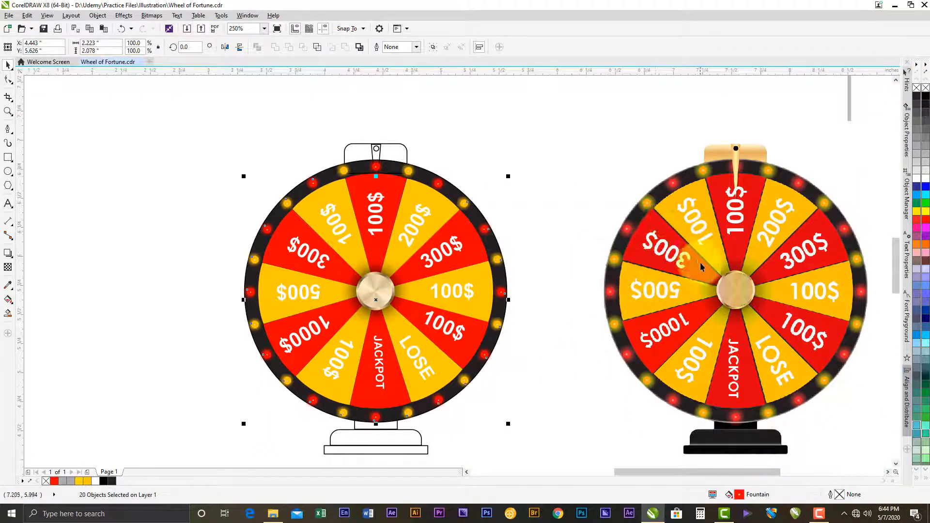
- Ungroup the top 100$, upper-left 100$ and 500$ wedges from their text labels
left_click(400, 244)
left_click(315, 49)
left_click(504, 158)
left_click(376, 249)
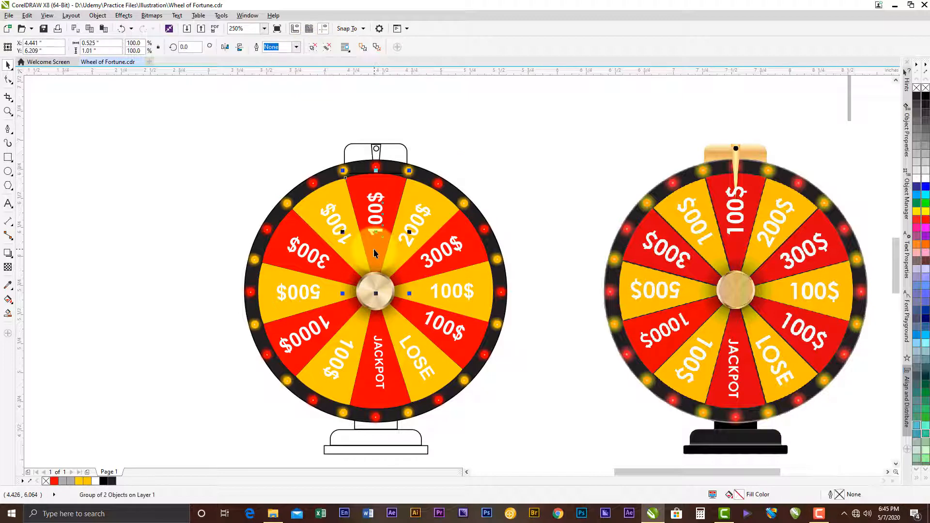
left_click(349, 251, "shift")
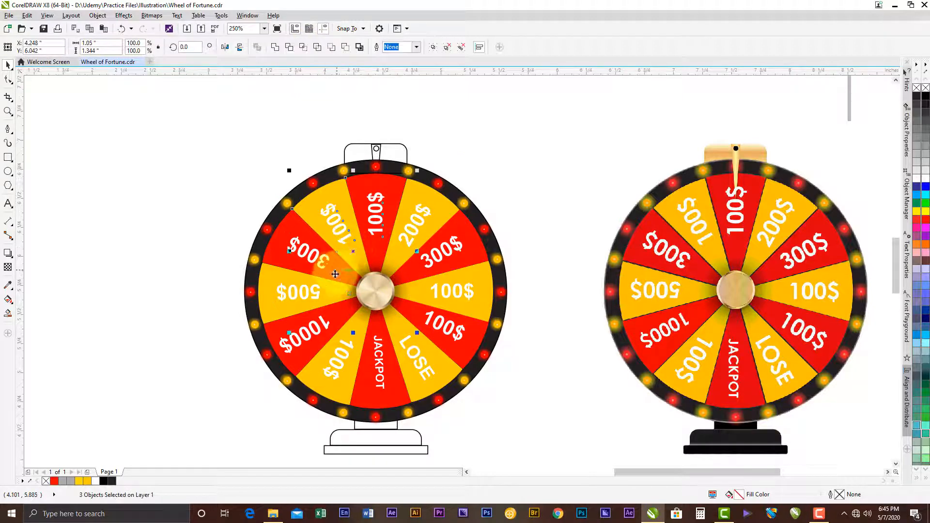
left_click(333, 290, "shift")
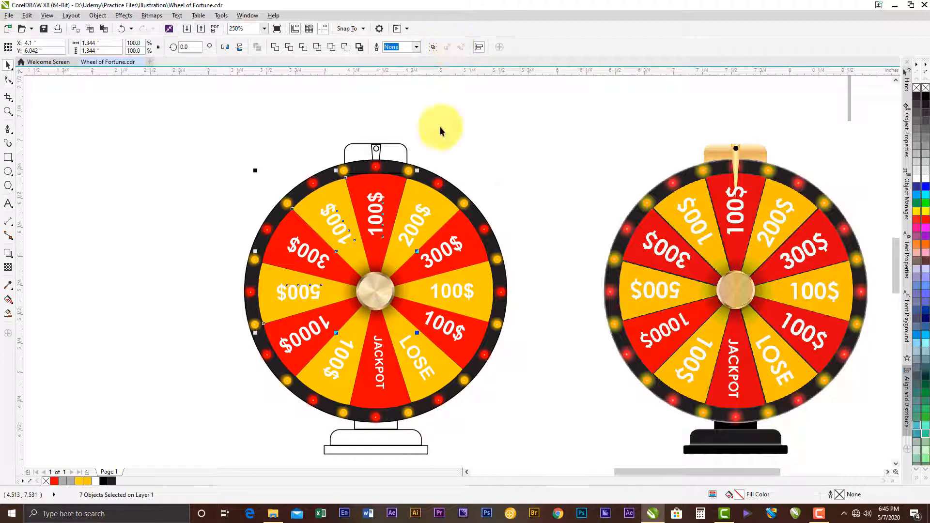
- Ungroup the 1000$, lower-left 100$, JACKPOT, LOSE and lower-right 100$ wedges from their text labels
left_click(329, 326)
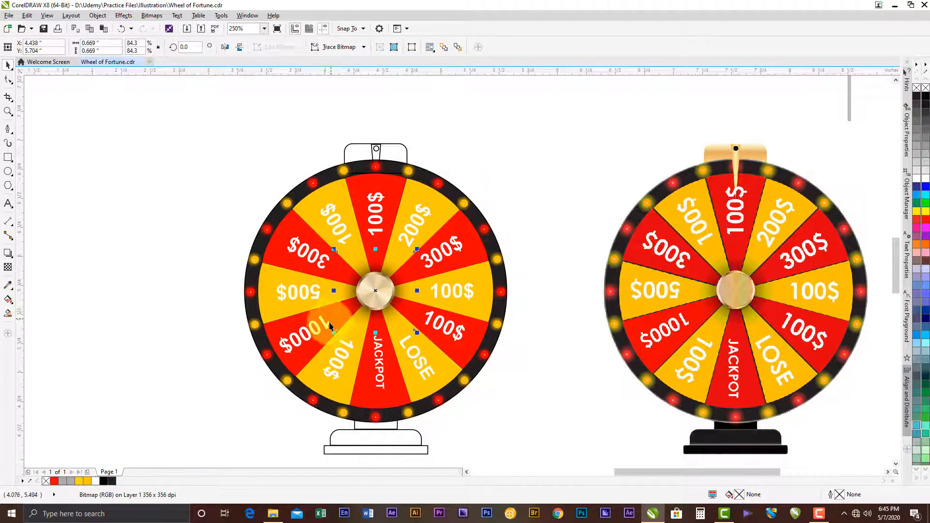
left_click(317, 342)
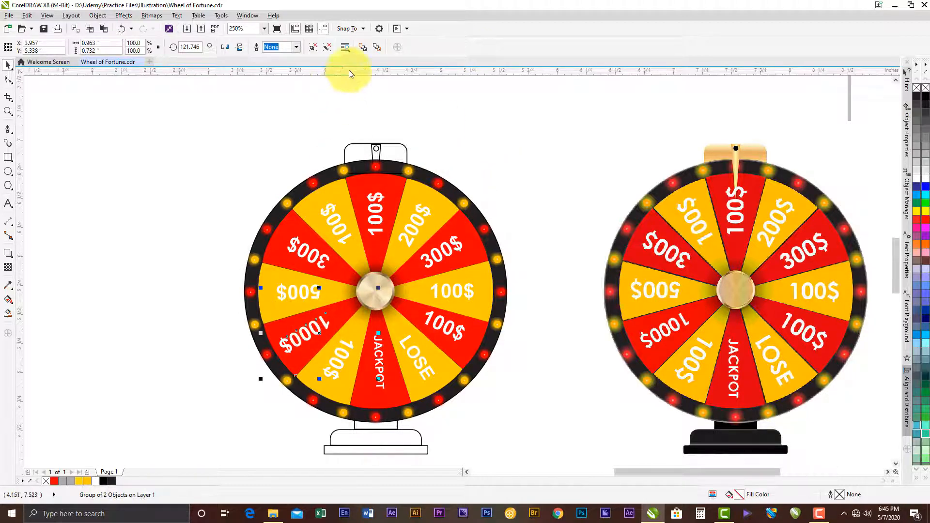
left_click(313, 47)
left_click(268, 319)
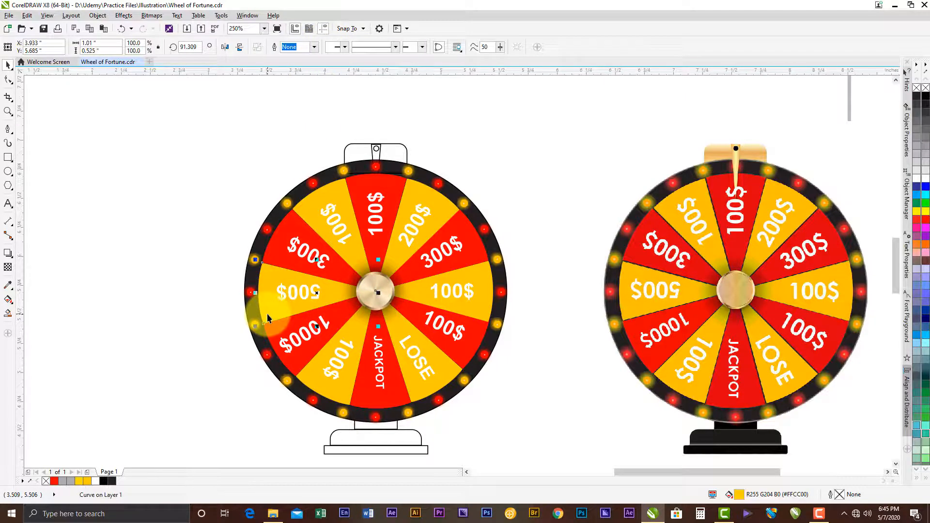
left_click(340, 373)
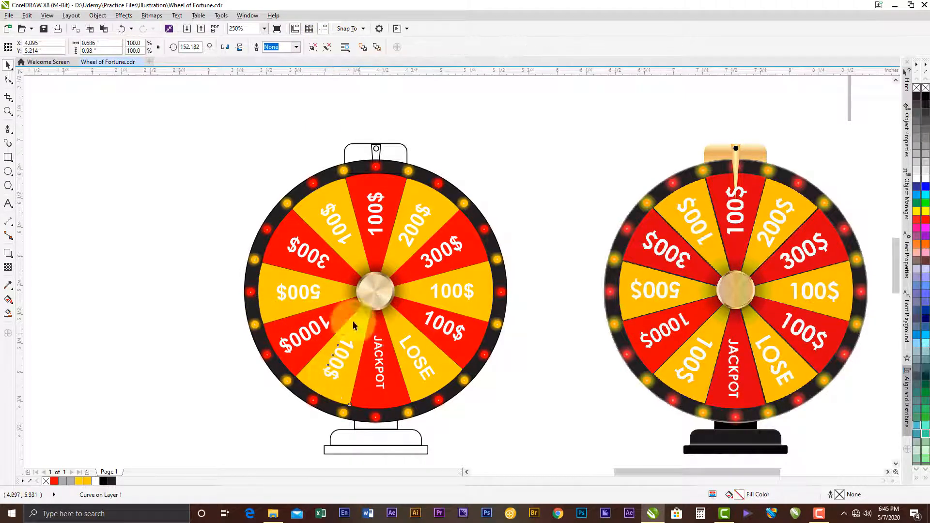
left_click(353, 141)
left_click(383, 374)
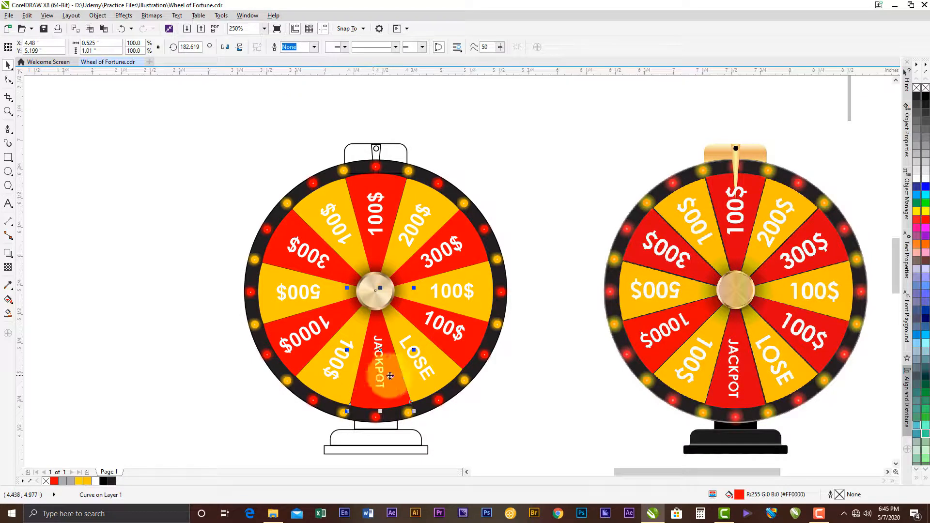
left_click(453, 344)
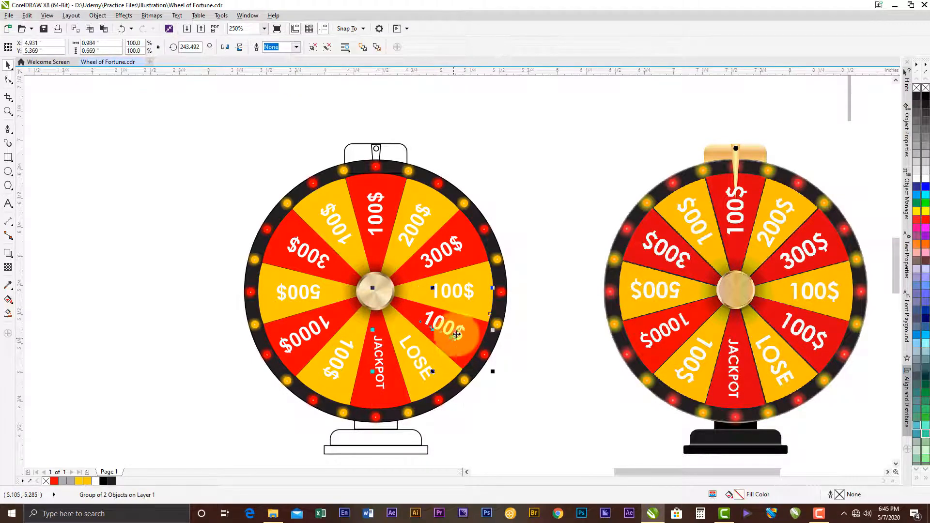
left_click(307, 45)
- Ungroup the right-hand 100$, right-hand 300$ and 200$ wedges from their text labels and select the top red wedge
left_click(448, 280)
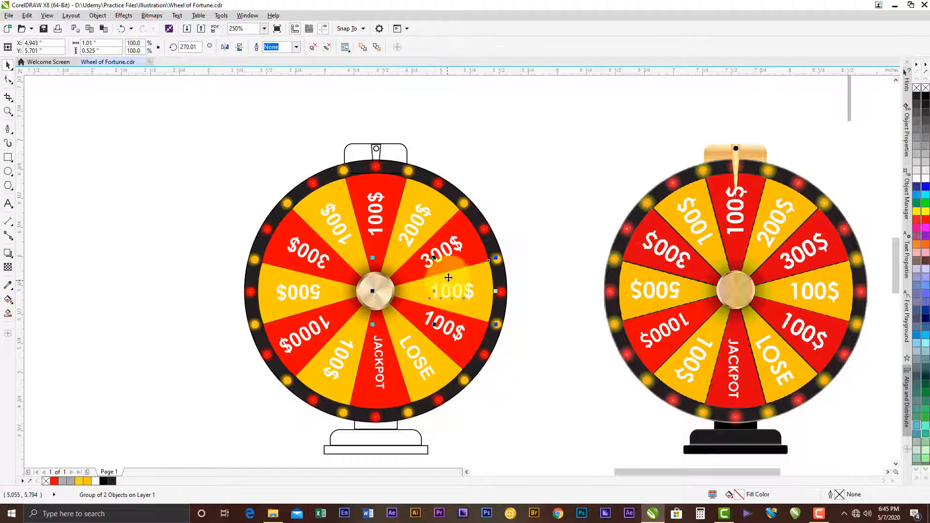
left_click(326, 48)
left_click(449, 264)
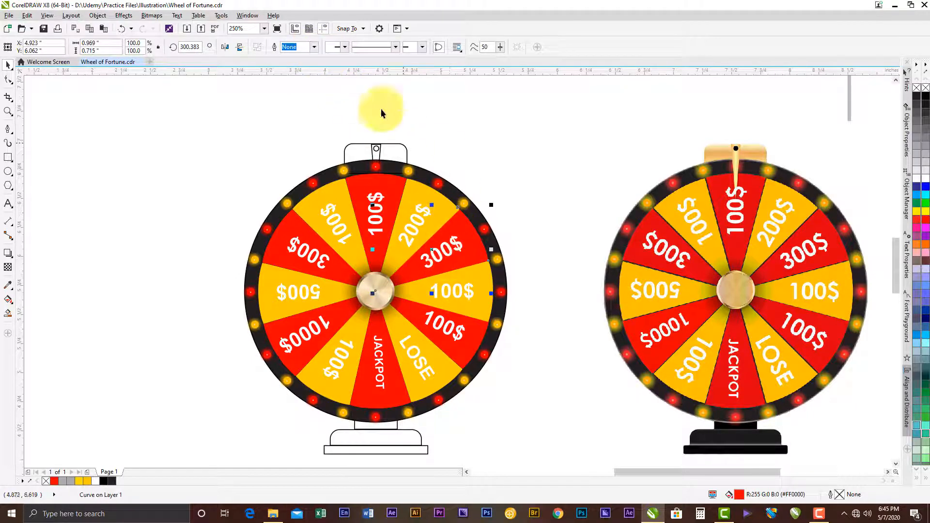
left_click(430, 228)
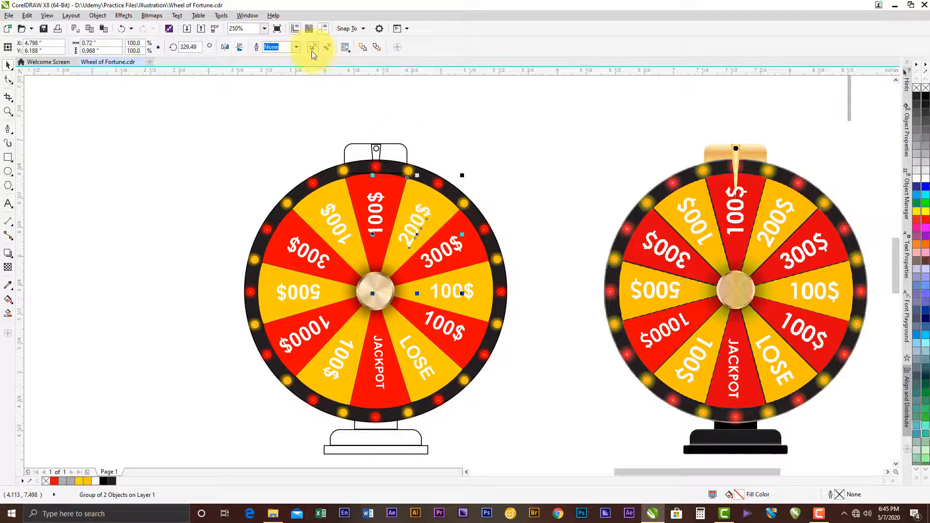
left_click(385, 209, "shift")
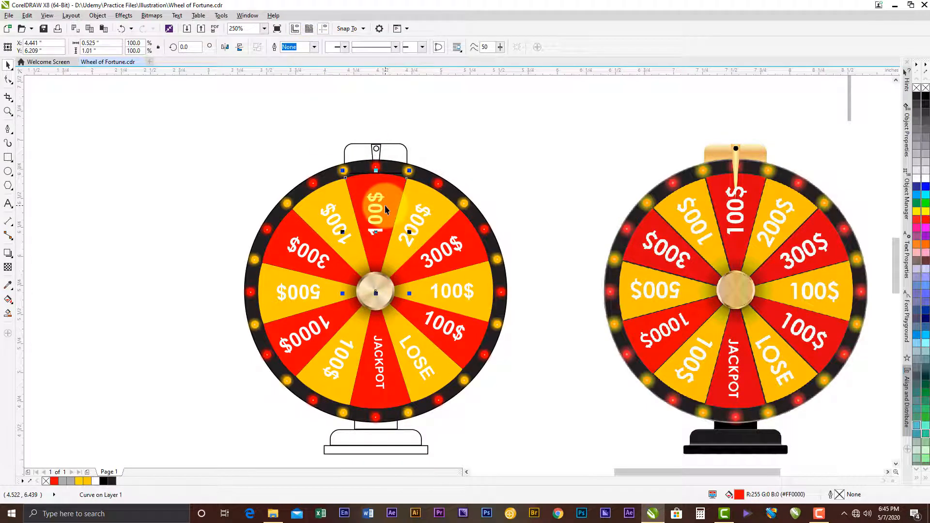
- Give the upper-left yellow 100$ wedge and the top red 100$ wedge a 0.75 pt black outline
left_click(348, 224)
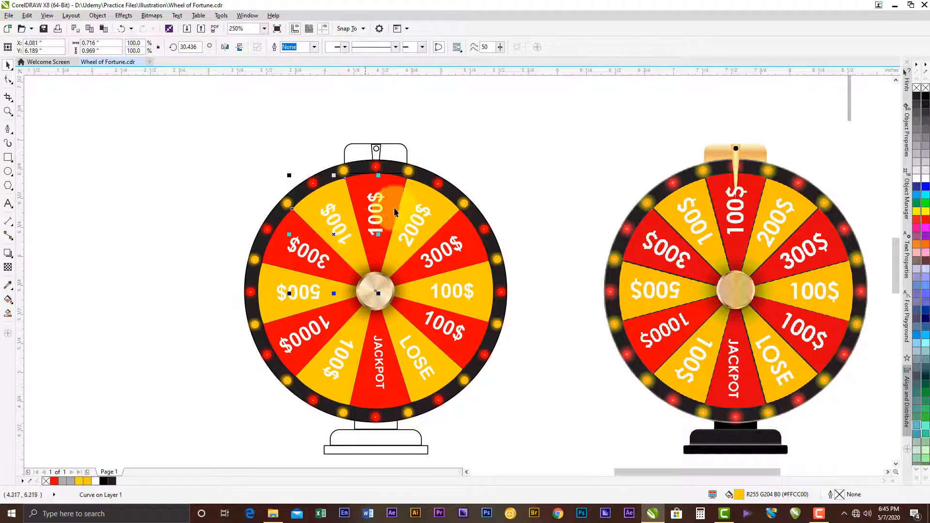
left_click(314, 47)
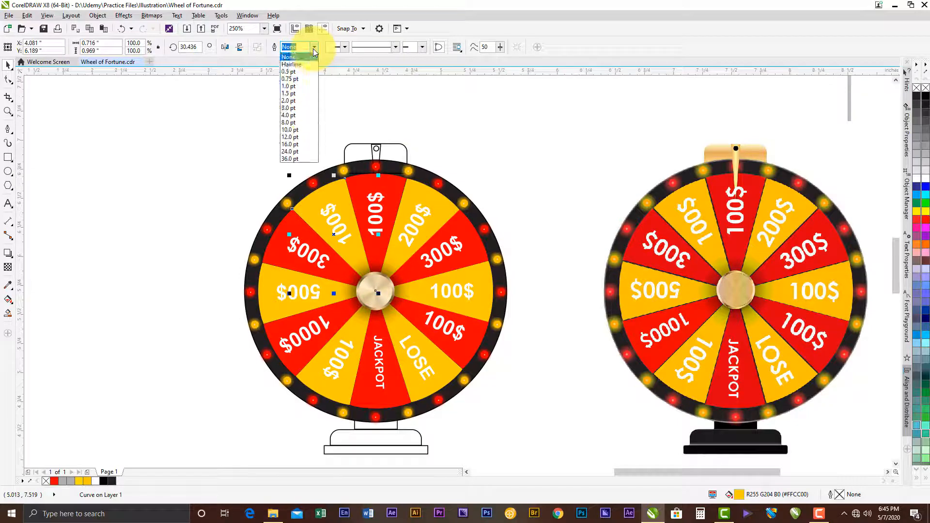
left_click(294, 83)
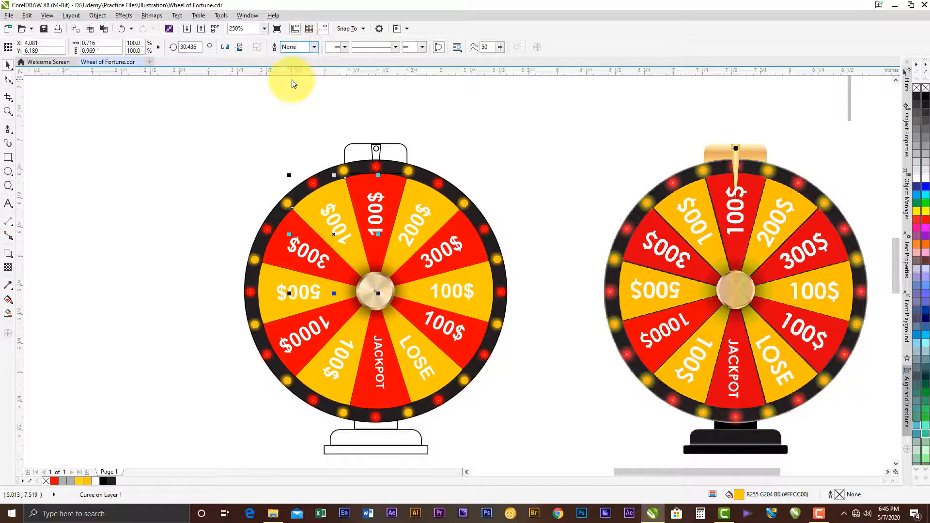
left_click(379, 257)
left_click(397, 189)
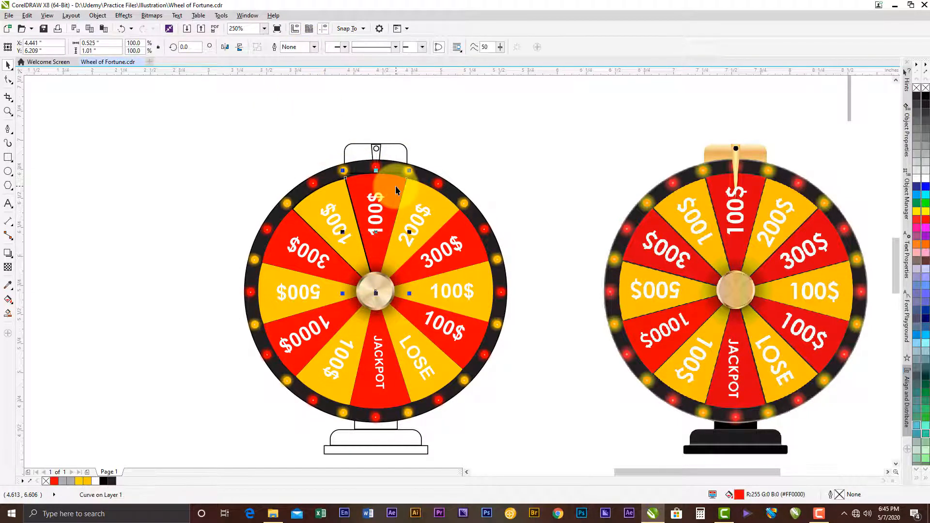
left_click(314, 47)
left_click(293, 79)
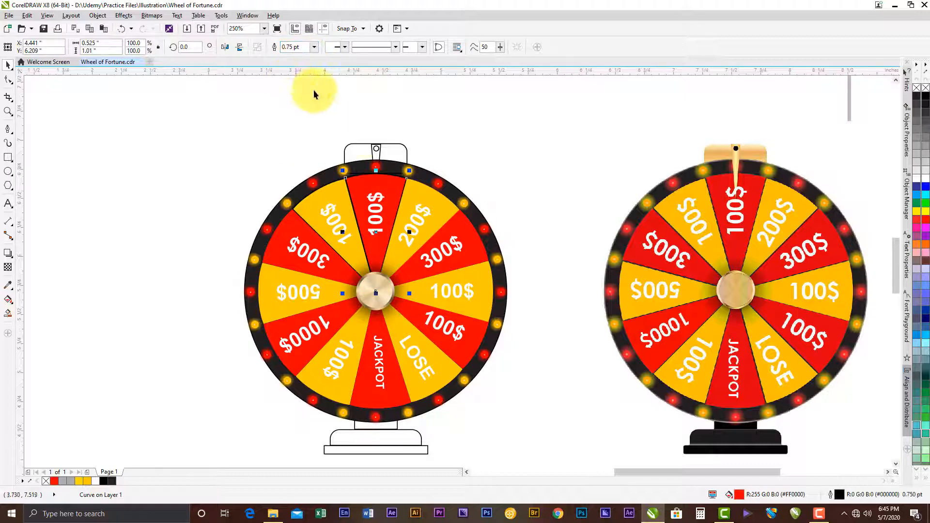
- Apply the 0.75 pt outline to the 200$, right-hand 300$, right-hand 100$, lower-right 100$ and LOSE wedges
left_click(437, 212)
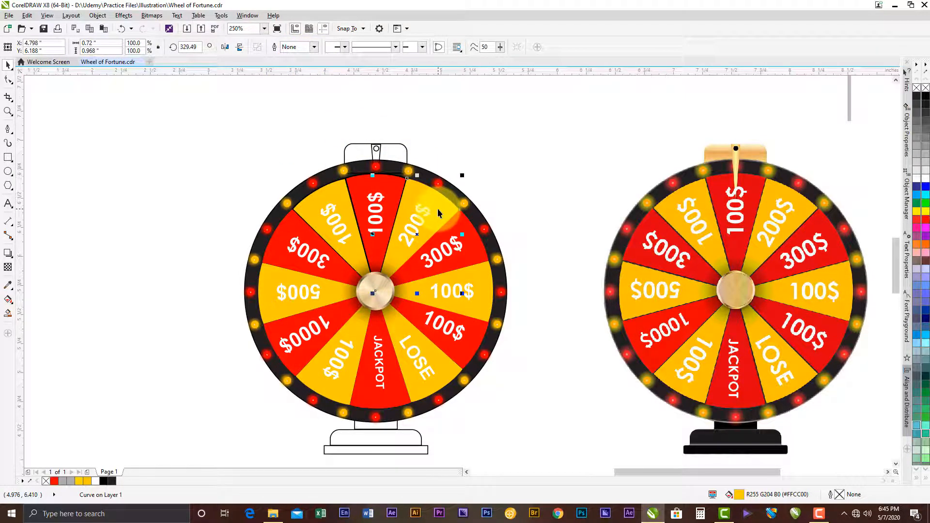
left_click(478, 260)
left_click(481, 293)
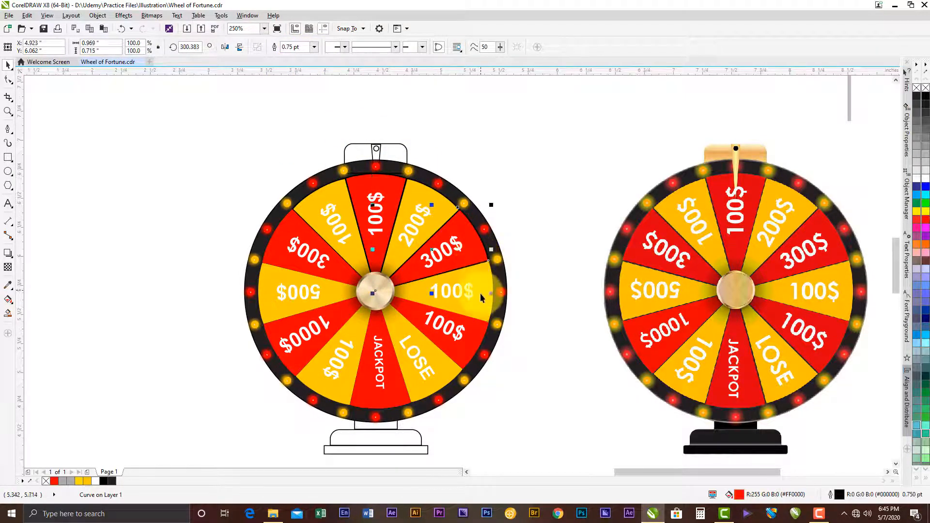
left_click(468, 337)
left_click(431, 364)
key("ctrl+e")
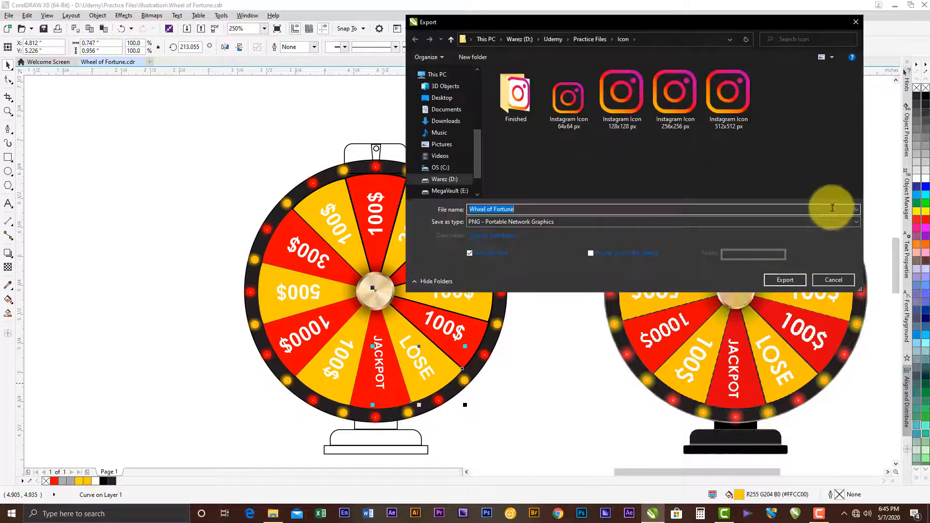
key("Escape")
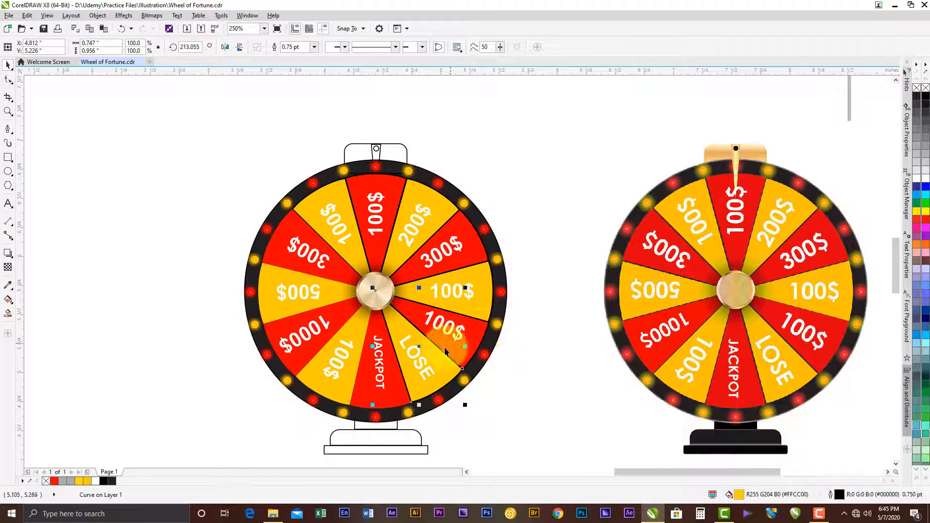
- Apply the 0.75 pt outline to the JACKPOT, lower-left 100$, 1000$ and 500$ wedges
left_click(393, 393)
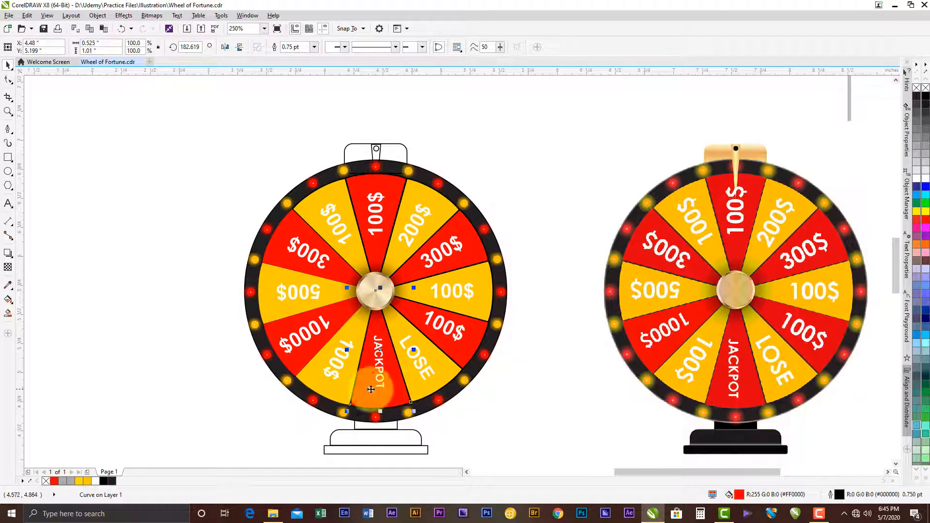
left_click(324, 375)
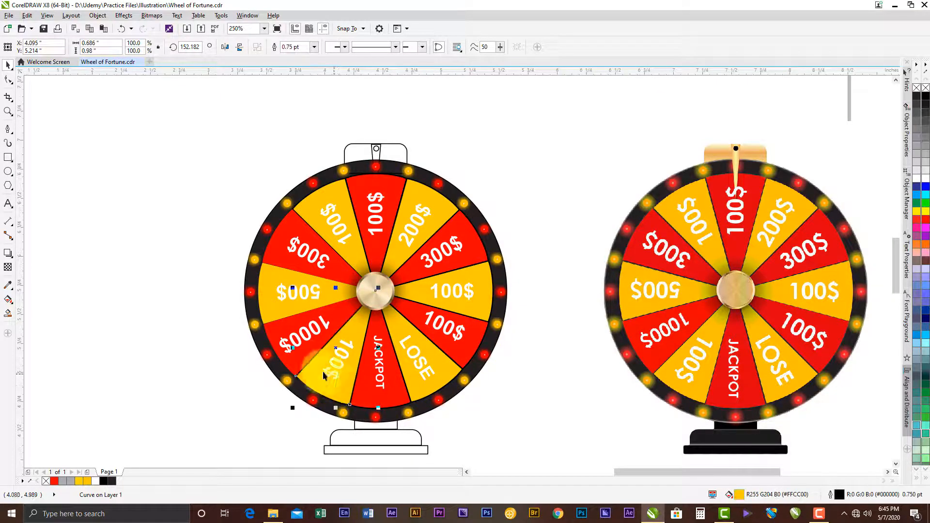
left_click(294, 354)
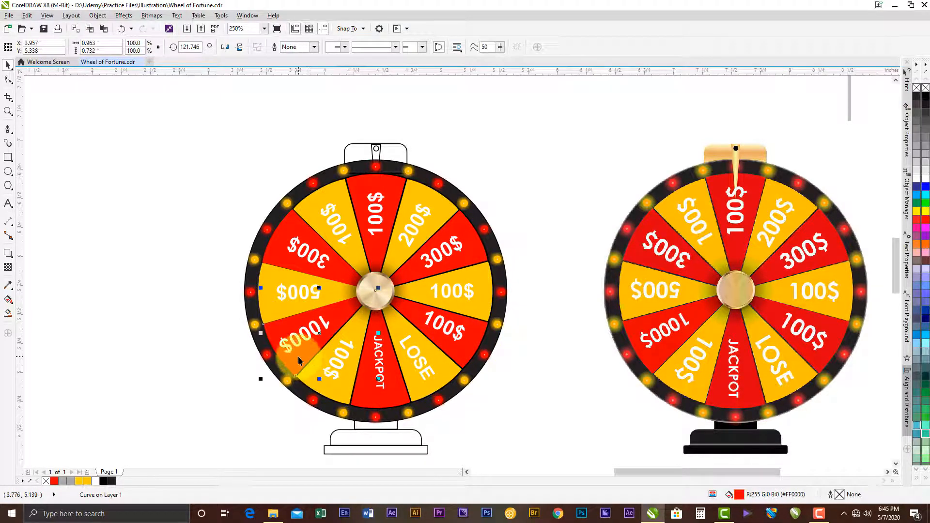
left_click(275, 306)
- Ungroup the left-hand 300$ wedge from its label, outline the wedge at 0.75 pt and clear the selection
left_click(278, 260)
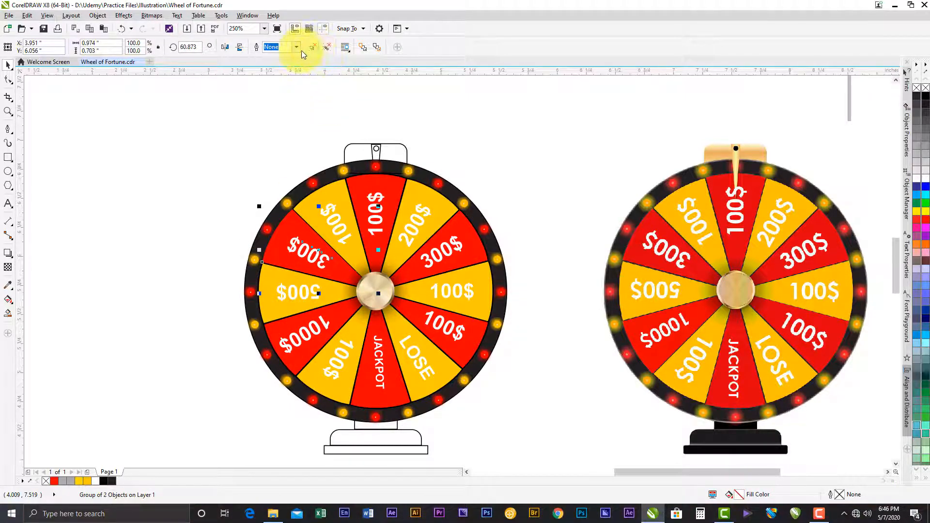
left_click(314, 47)
left_click(221, 251)
left_click(281, 253)
left_click(302, 211)
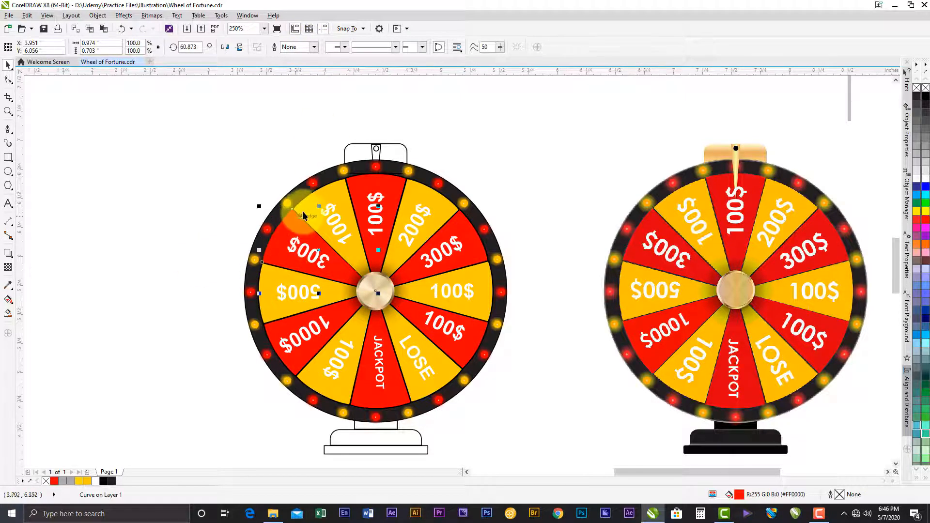
left_click(298, 240)
left_click(298, 46)
left_click(305, 84)
left_click(316, 199)
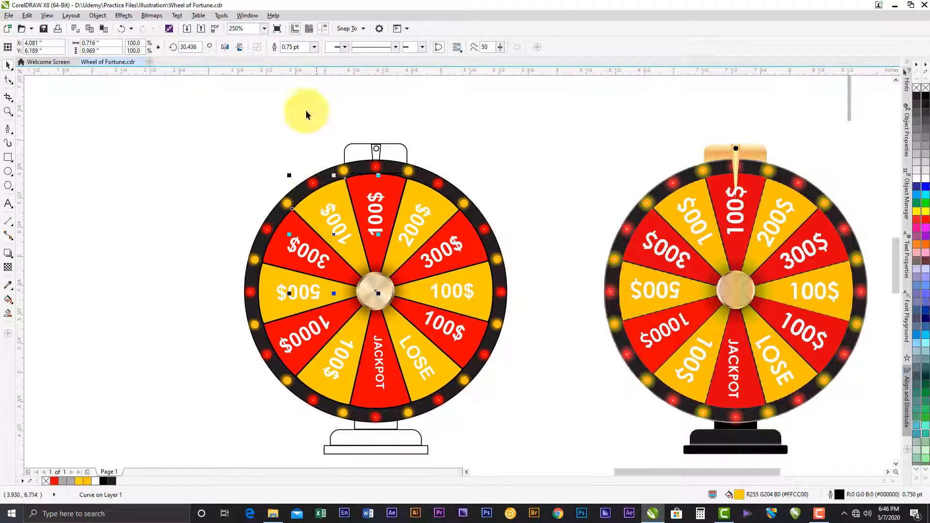
left_click(360, 185)
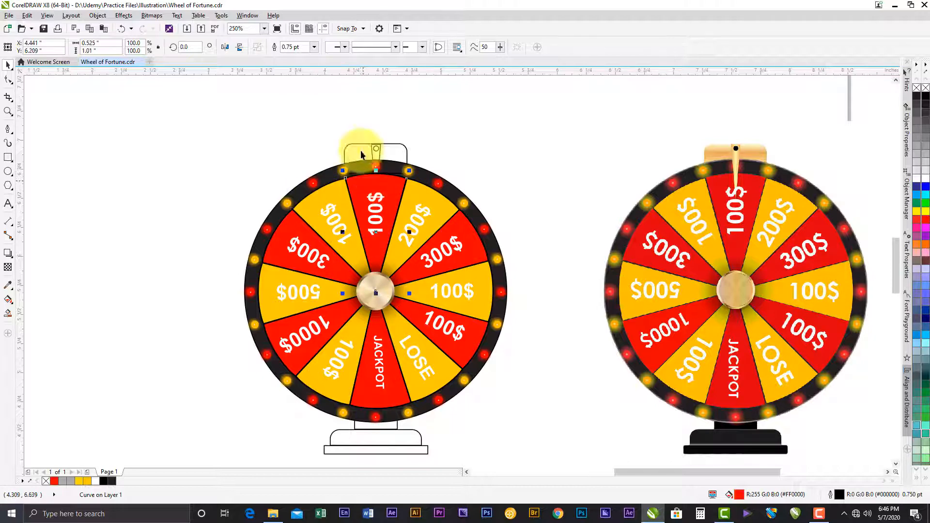
left_click(537, 138)
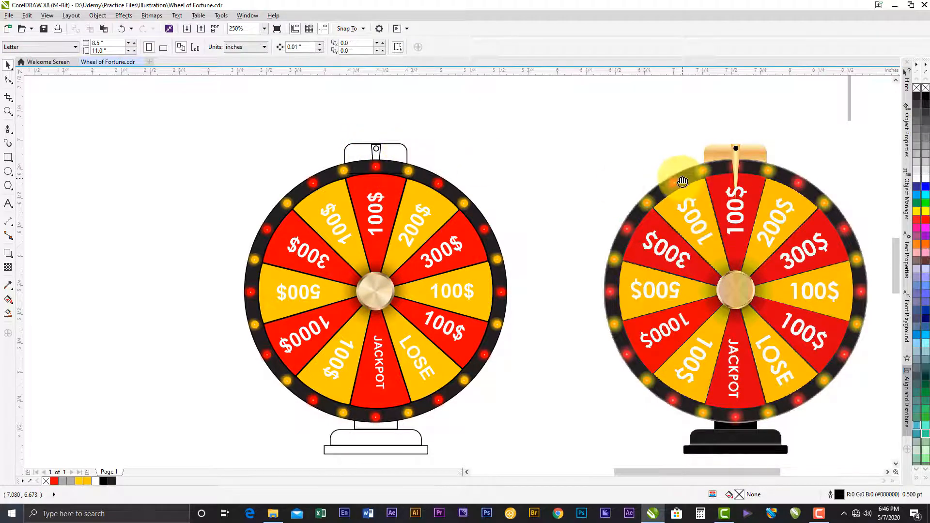
- Move the reference bitmap closer to the drawn wheel so that it partly overlaps behind it, and deselect it
scroll(675, 184, "right", 1)
left_click(688, 211)
left_click_drag(689, 210, 557, 223)
left_click_drag(528, 196, 453, 196)
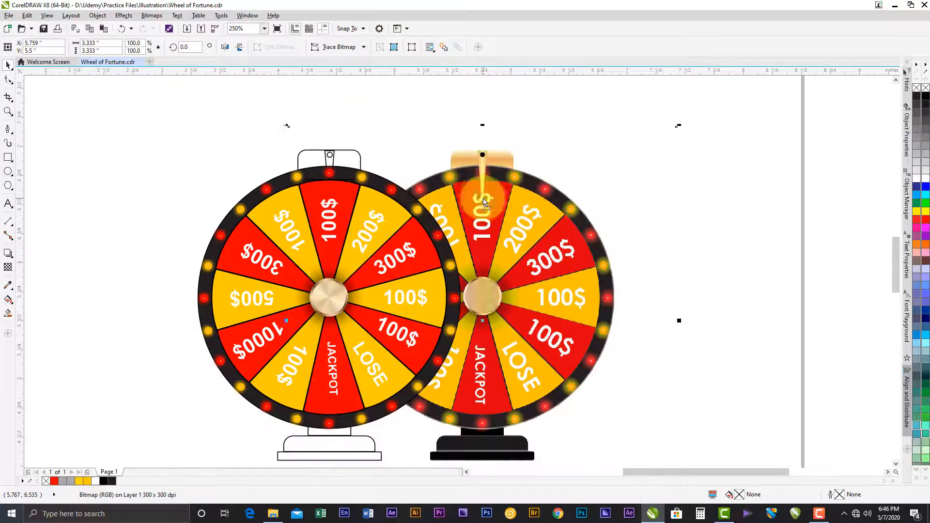
scroll(362, 153, "up", 2)
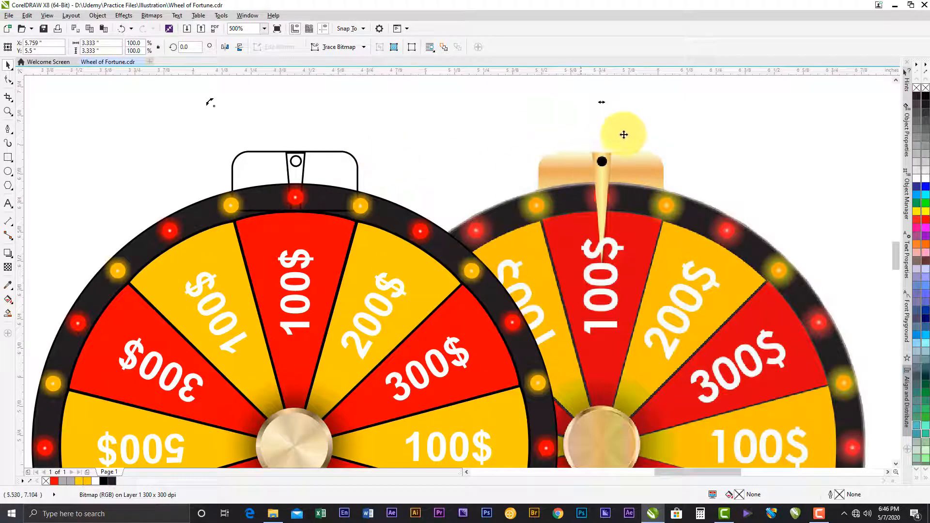
left_click(695, 98)
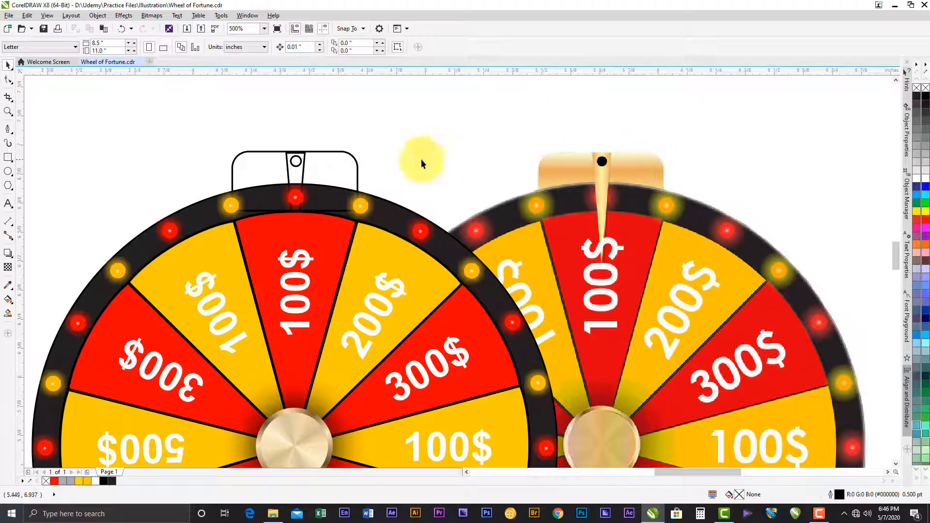
- Fill the rounded rectangle above the wheel with a linear fountain fill rotated to 270°
left_click(333, 153)
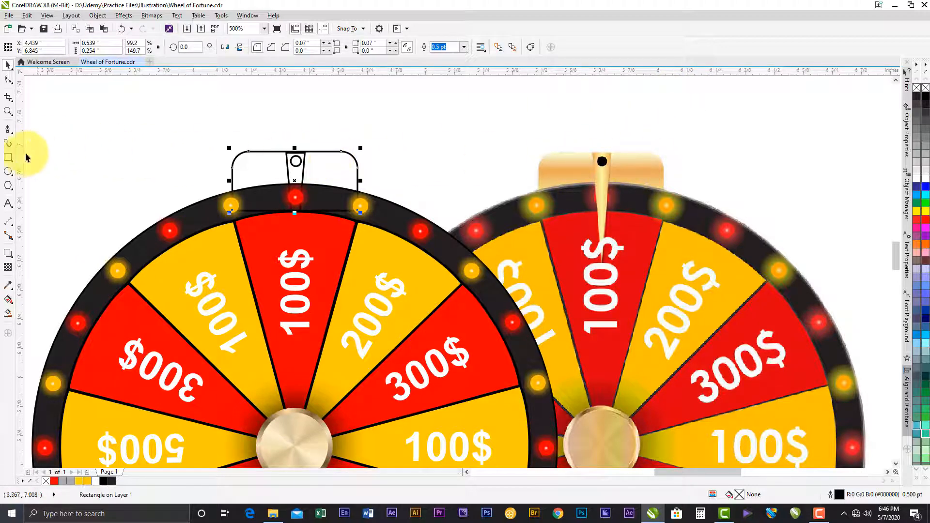
left_click(8, 300)
left_click(35, 46)
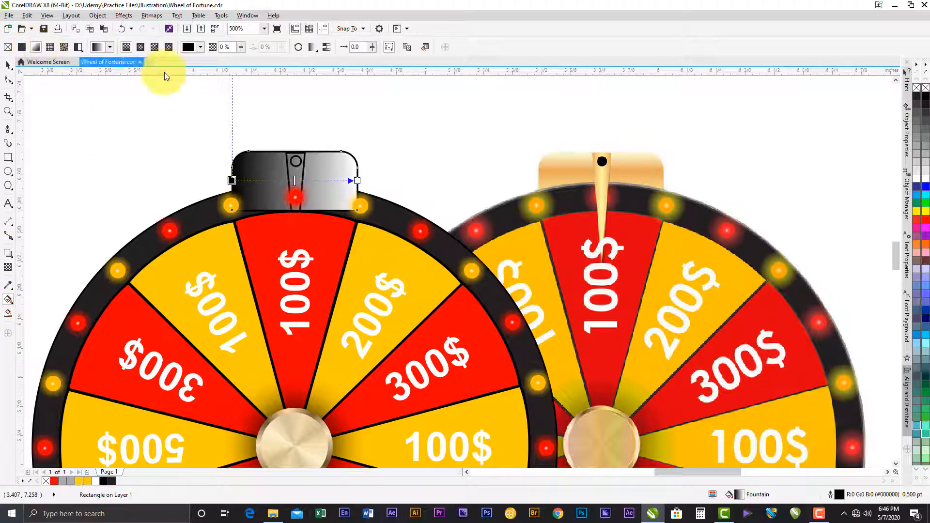
left_click(424, 49)
left_click_drag(423, 175, 500, 309)
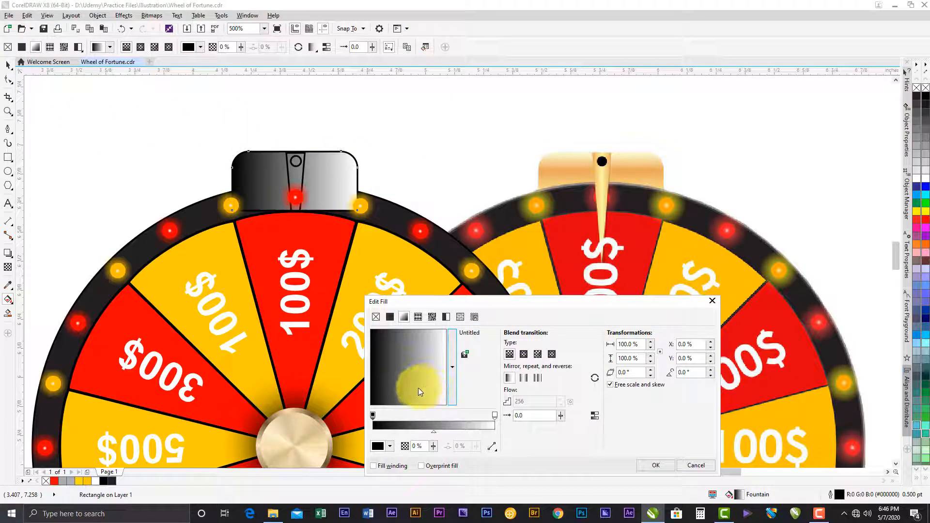
mouse_move(420, 396)
left_mouse_down()
mouse_move(411, 389)
mouse_move(415, 398)
left_mouse_up()
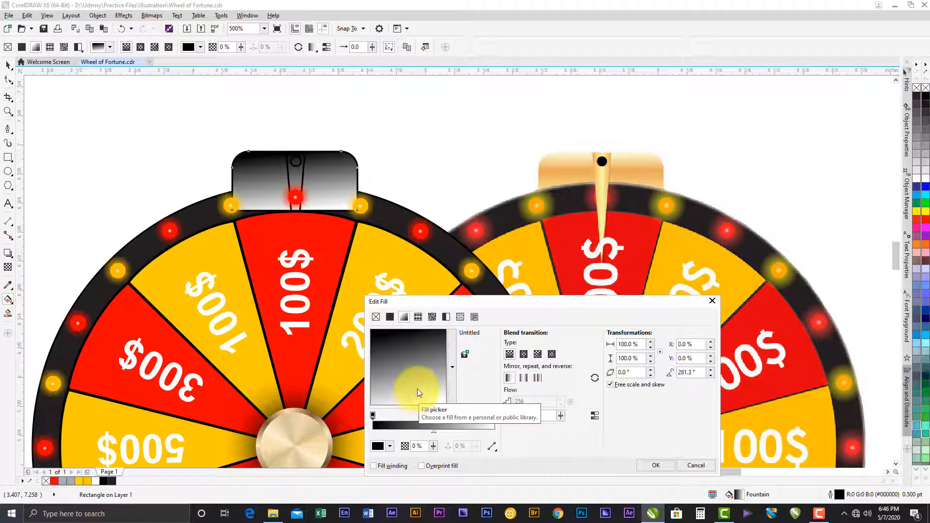
left_click_drag(416, 390, 445, 333)
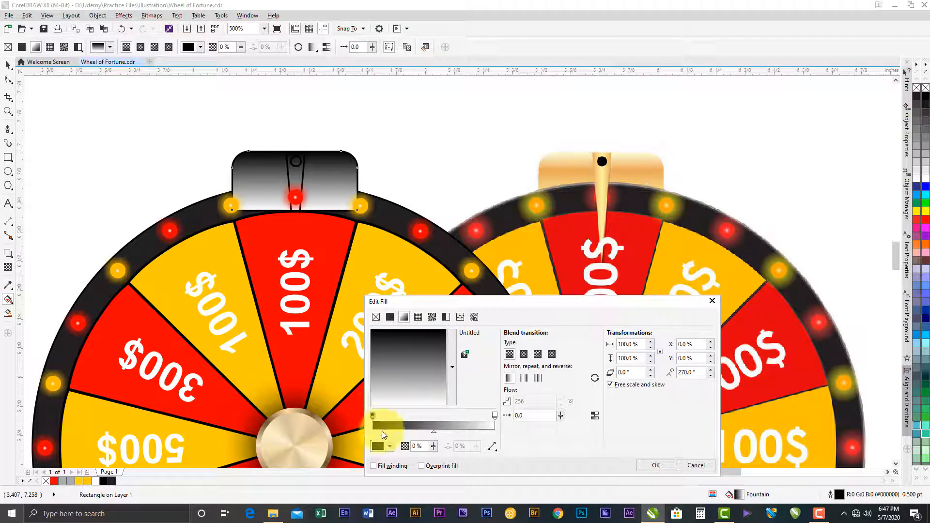
- Set the gradient's starting colour to pale cream #FFE5AD
left_click(388, 446)
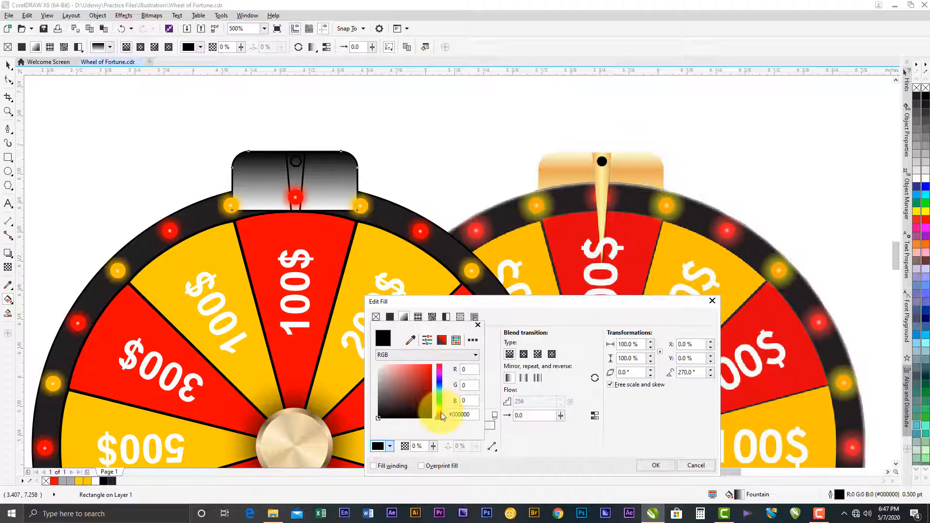
left_click_drag(439, 408, 440, 412)
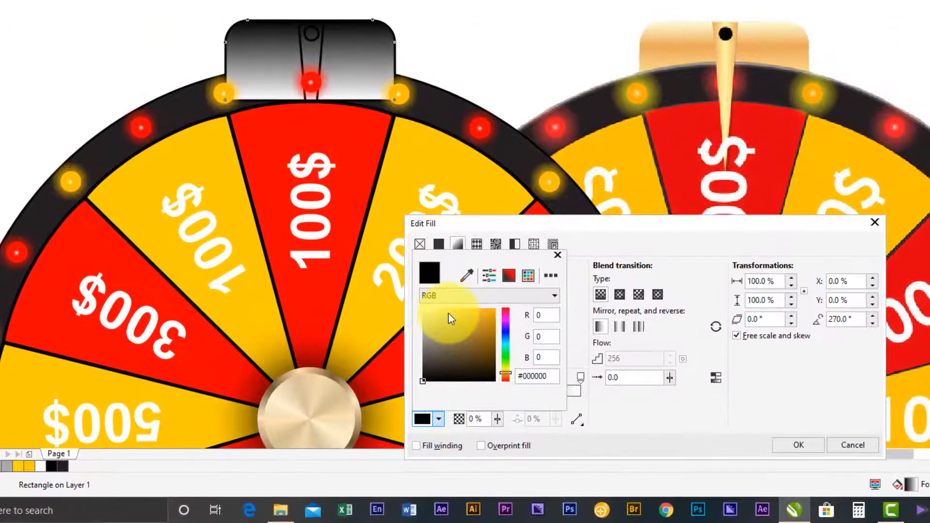
left_click(399, 366)
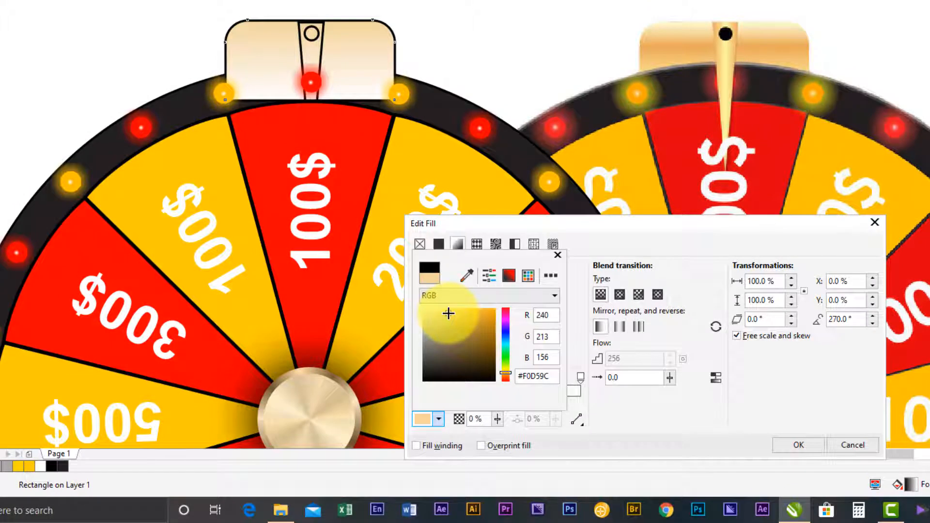
left_click(454, 296)
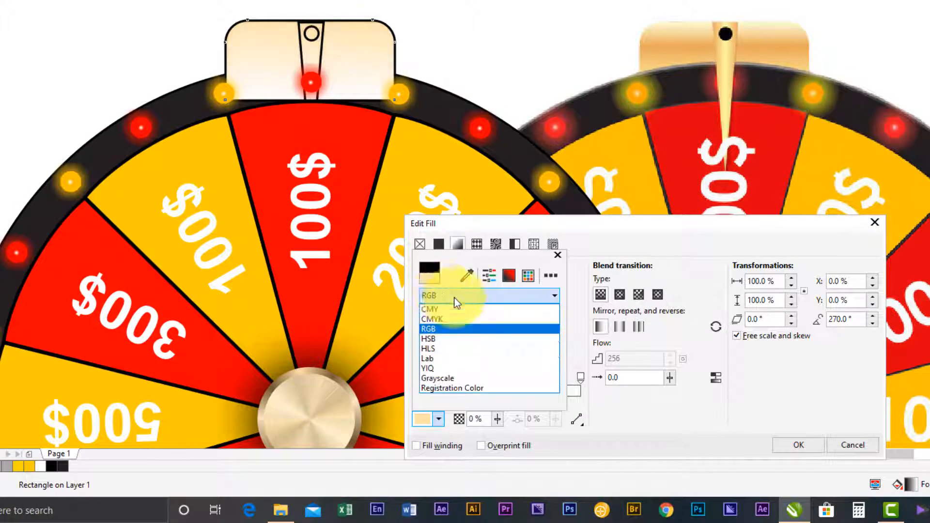
left_click(583, 281)
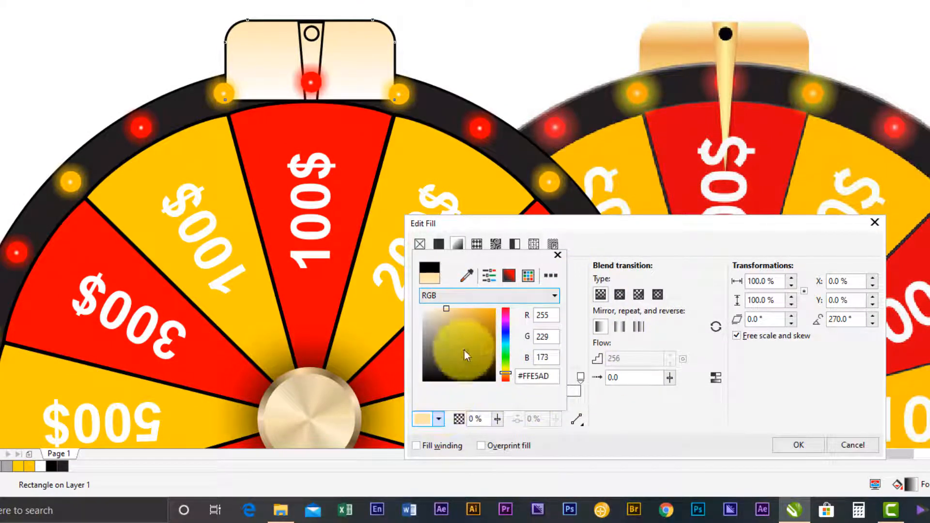
left_click(618, 423)
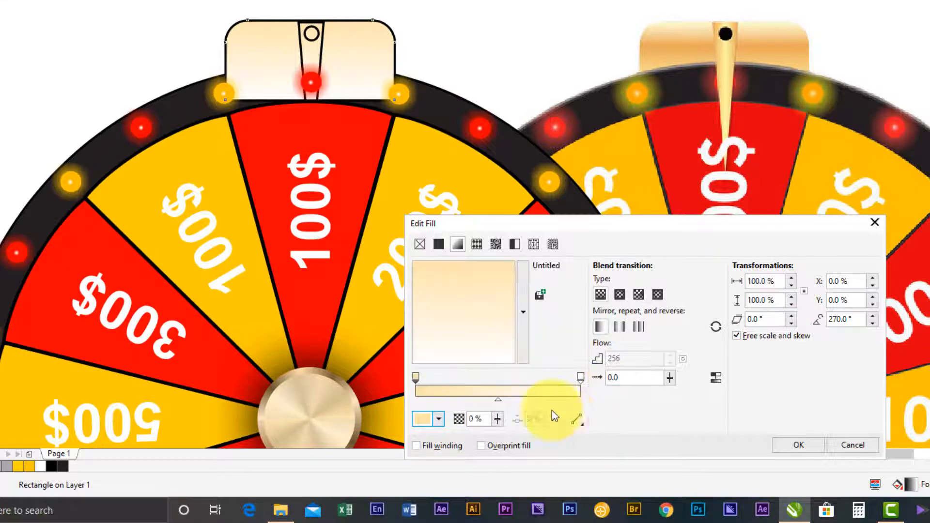
- Add a gradient colour node at 21% and colour it light orange #FFB957
double_click(449, 376)
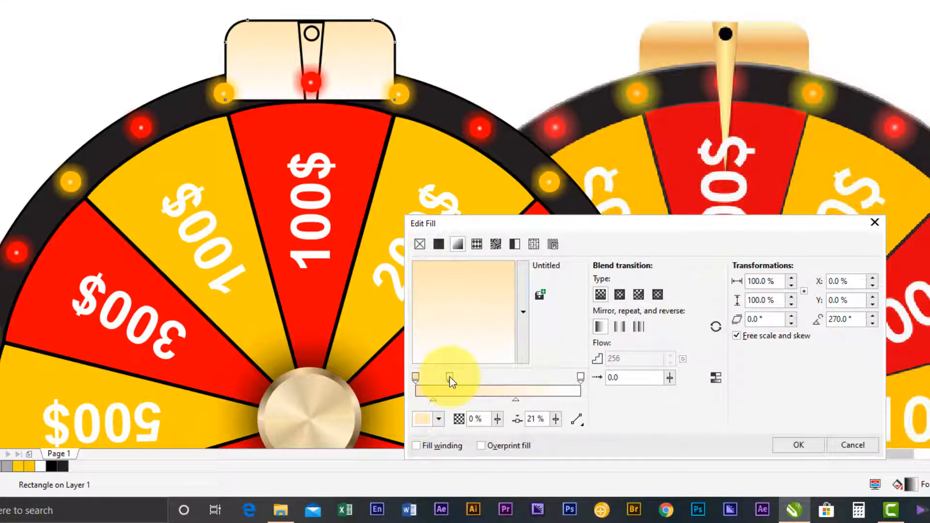
left_click(438, 419)
left_click_drag(453, 317, 470, 294)
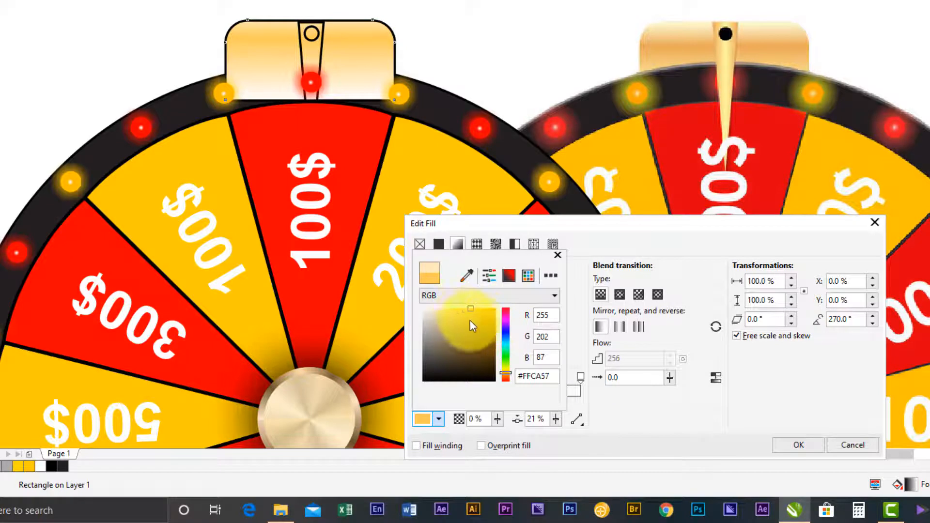
left_click_drag(502, 374, 506, 375)
left_click(506, 373)
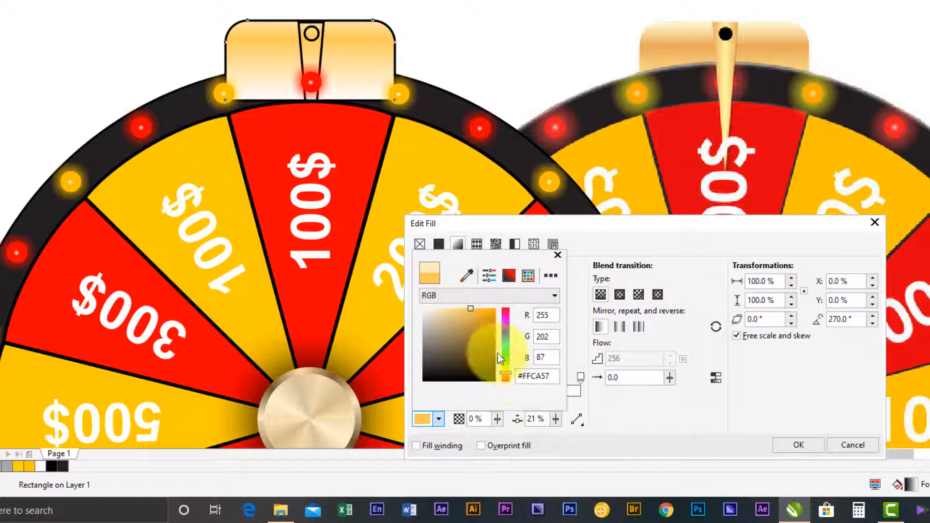
left_click(504, 372)
left_click(503, 375)
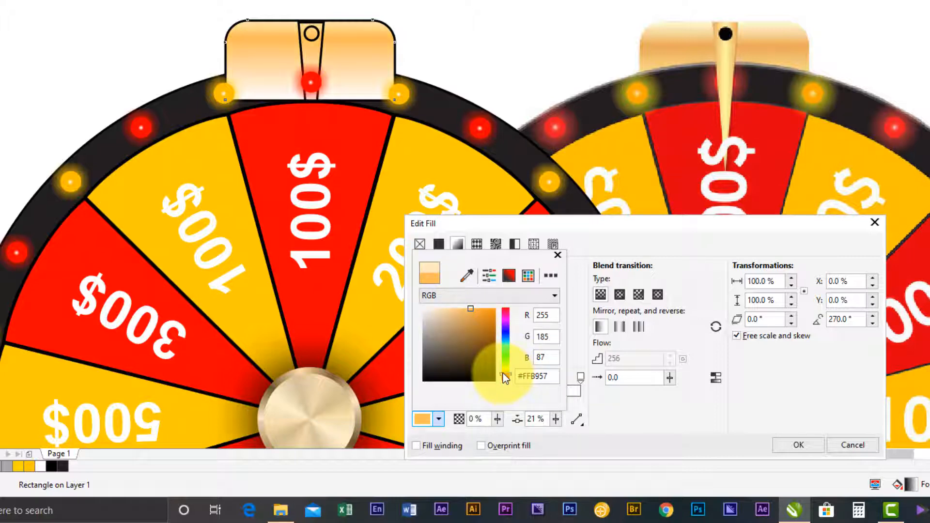
- Recolour the gradient's 21% node to a softer light orange, #FFCB82
left_click(463, 315)
left_click(463, 317)
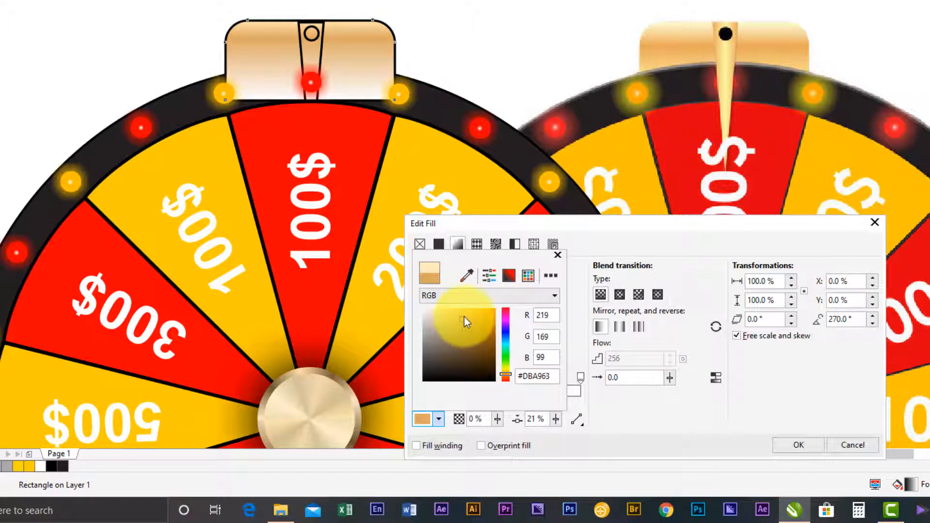
left_click(466, 316)
left_click(468, 321)
left_click(471, 320)
left_click(471, 319)
mouse_move(476, 318)
left_mouse_down()
mouse_move(481, 301)
mouse_move(455, 300)
left_mouse_up()
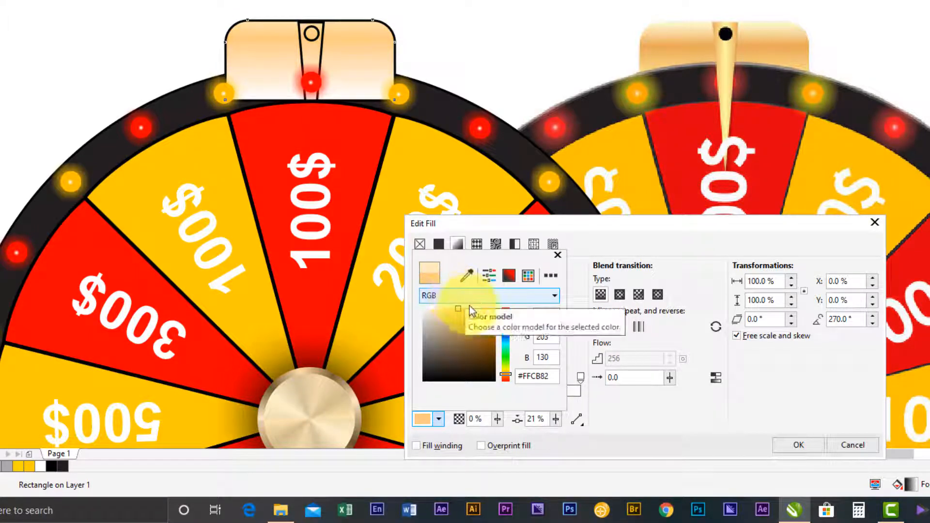
left_click(630, 399)
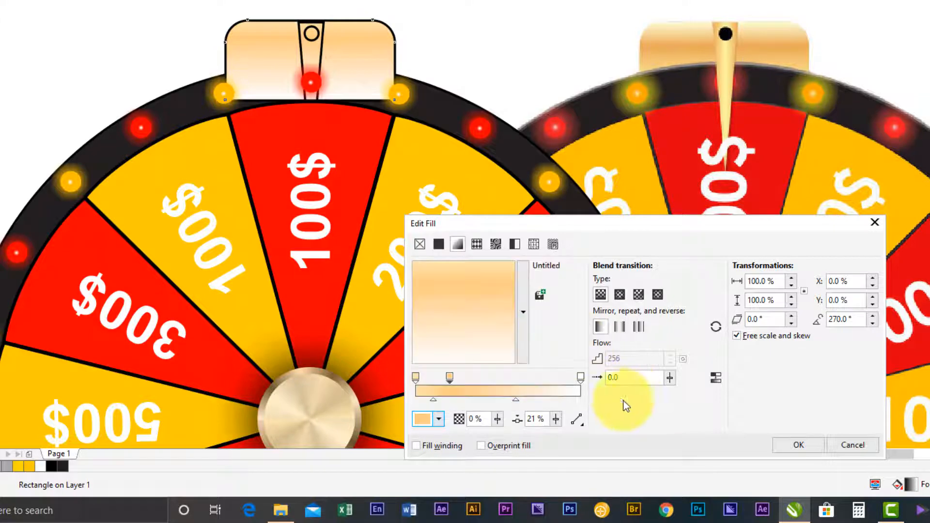
- Add a pale gradient node at 13% near the start and move the light orange node to 26%
left_click(416, 377)
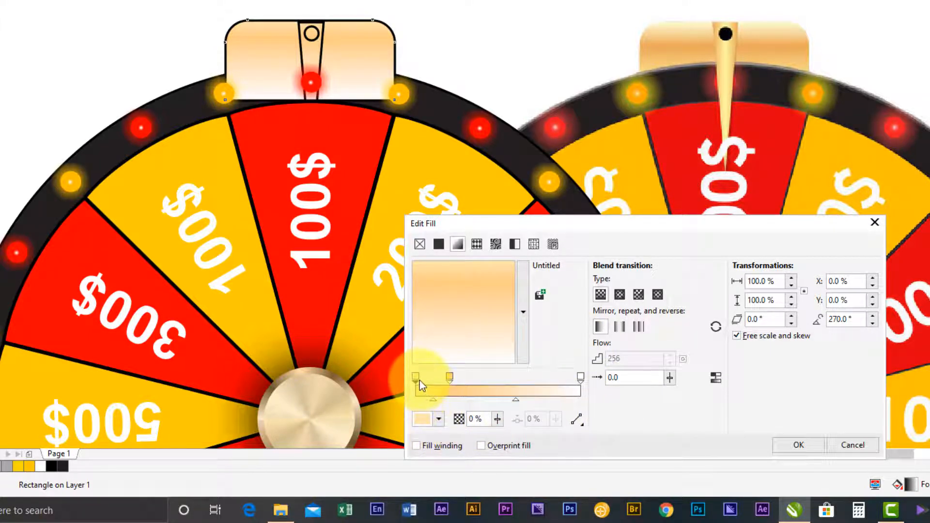
double_click(420, 386)
left_click_drag(431, 378, 438, 378)
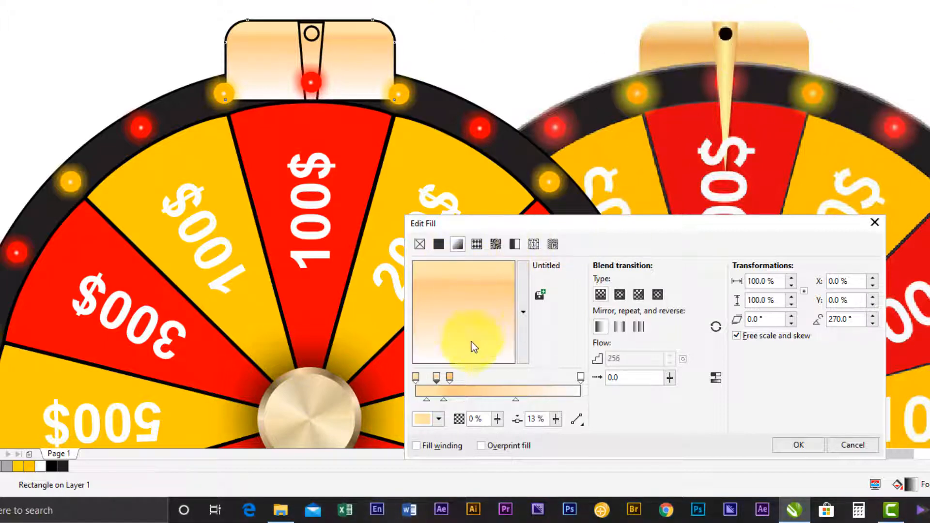
left_click(452, 377)
left_click(457, 376)
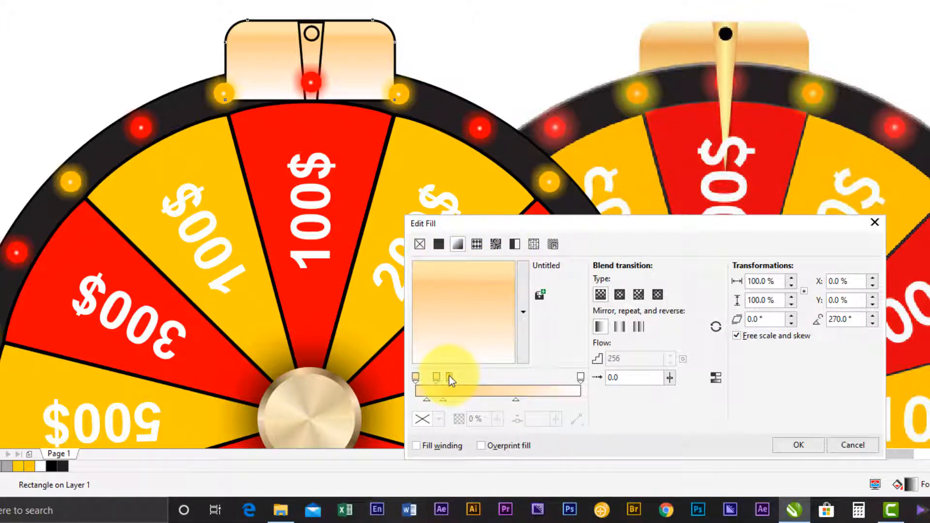
left_click(450, 376)
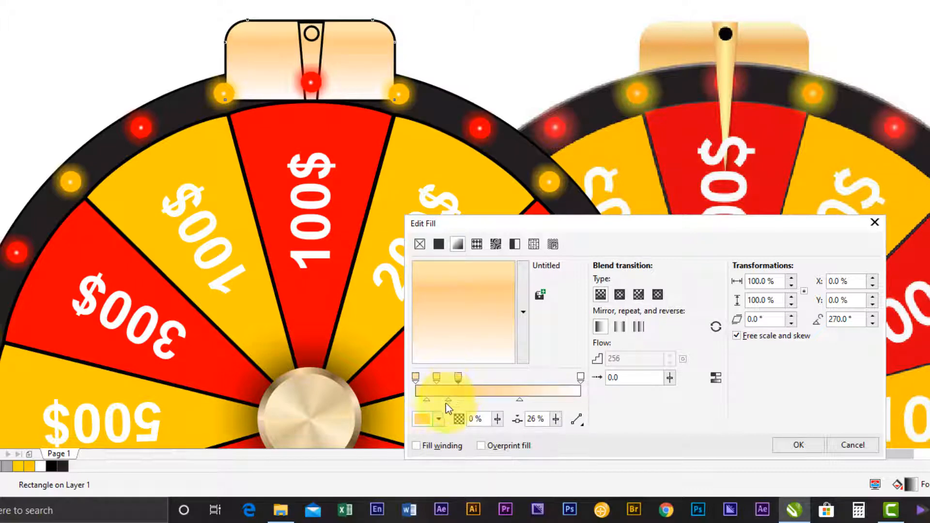
- Set the colour of the gradient's 26% node to a stronger orange, #FFB752
left_click(438, 419)
left_click(443, 420)
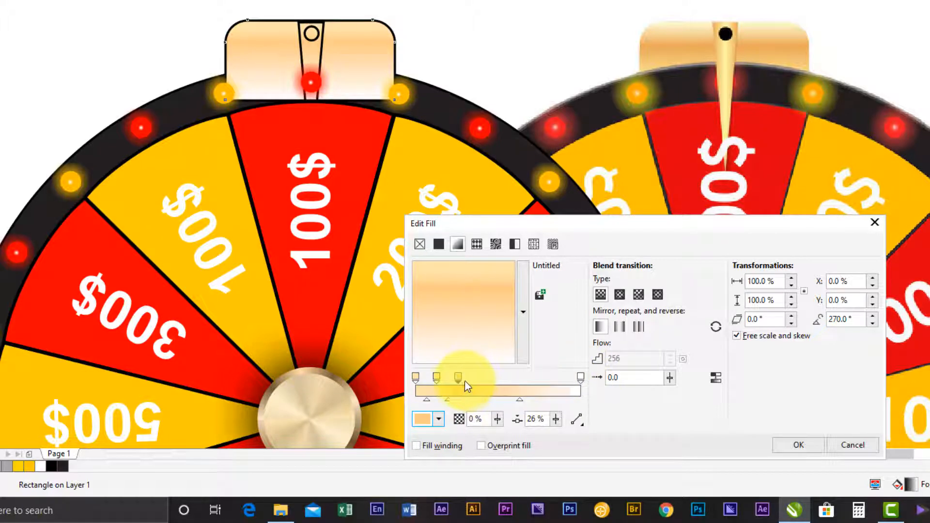
left_click(431, 422)
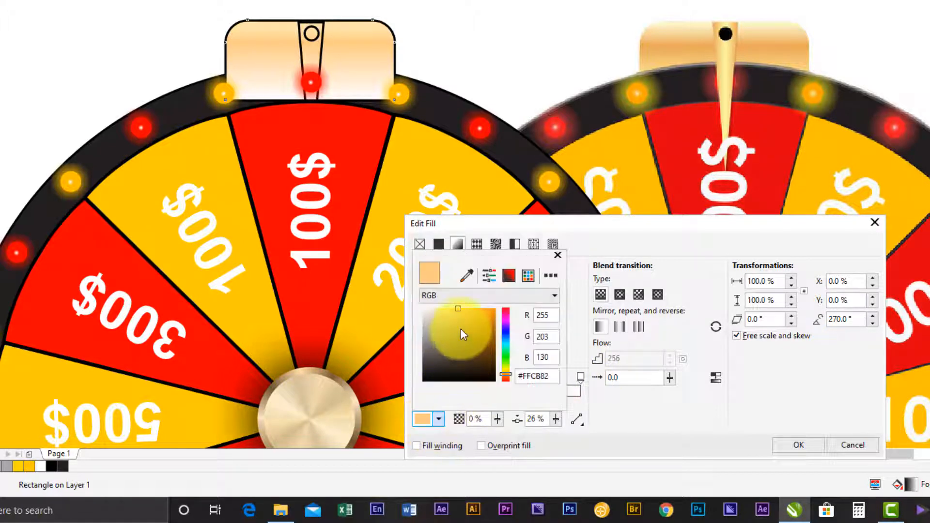
left_click(460, 315)
left_click(465, 308)
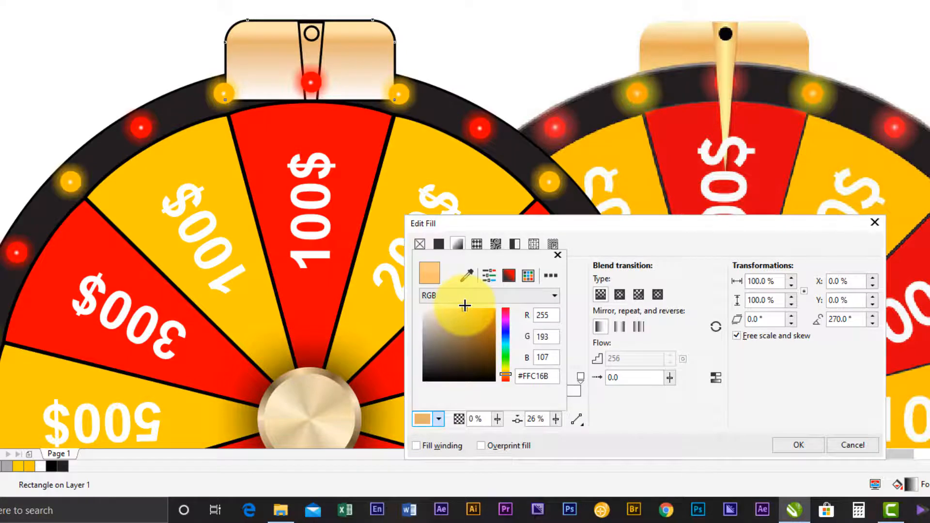
left_click(464, 312)
left_click(467, 316)
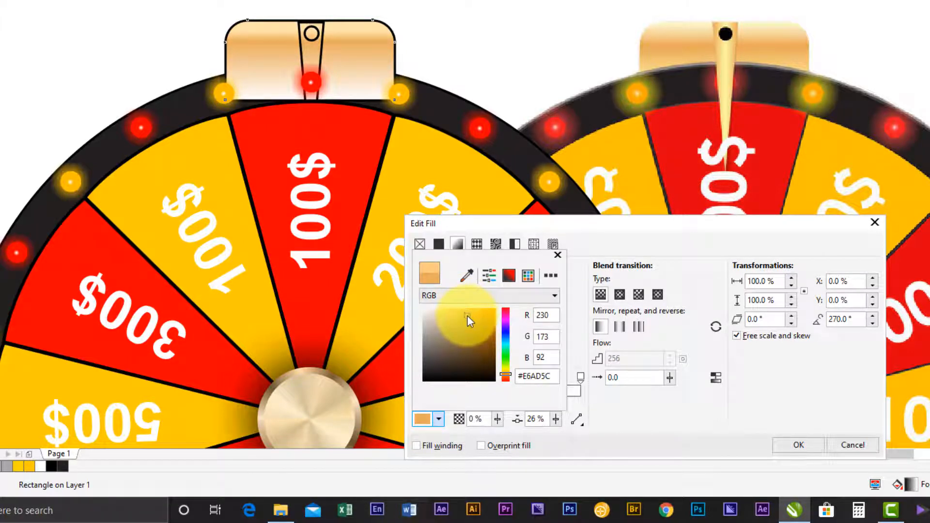
left_click_drag(467, 318, 471, 301)
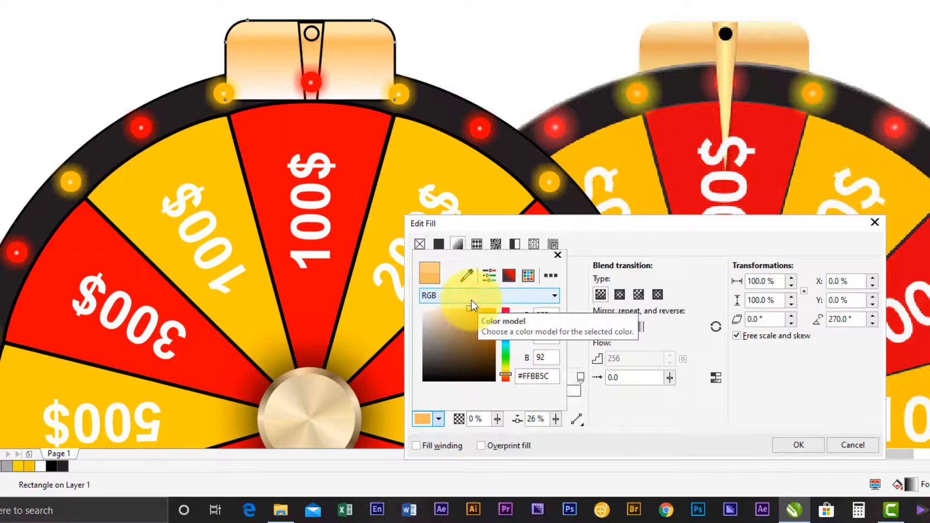
left_click(469, 311)
mouse_move(466, 315)
left_mouse_down()
mouse_move(478, 290)
mouse_move(471, 307)
left_mouse_up()
left_click(470, 316)
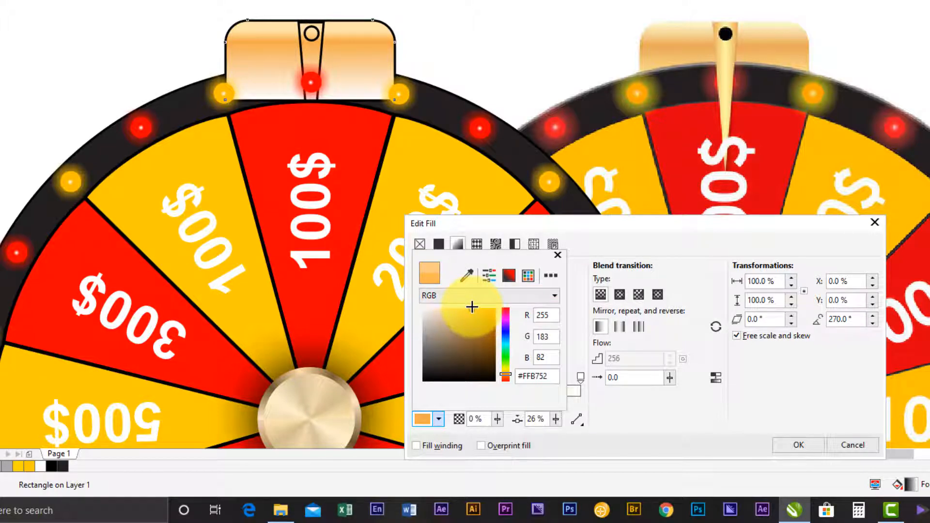
left_click(596, 247)
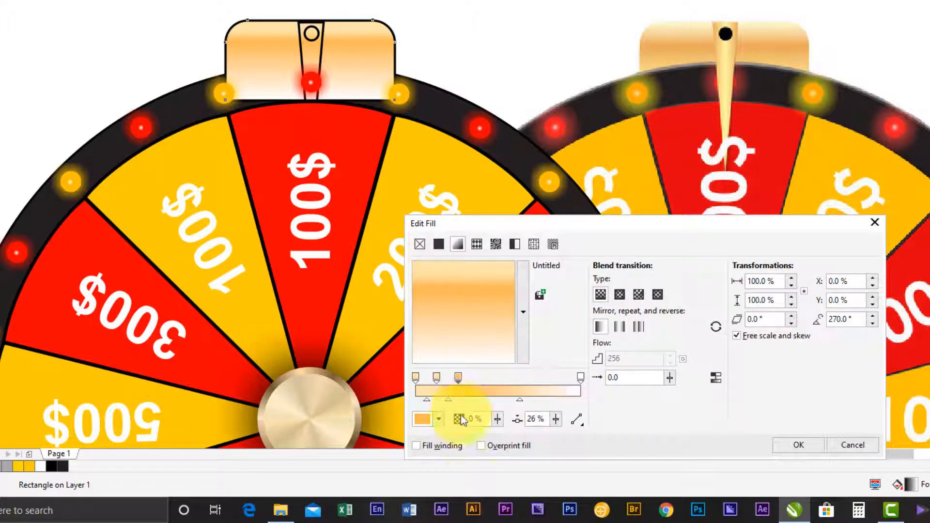
- Copy the hex colour code #FFB752 from the gradient's 26% node
left_click(435, 420)
left_click(528, 376)
right_click(530, 375)
left_click(575, 243)
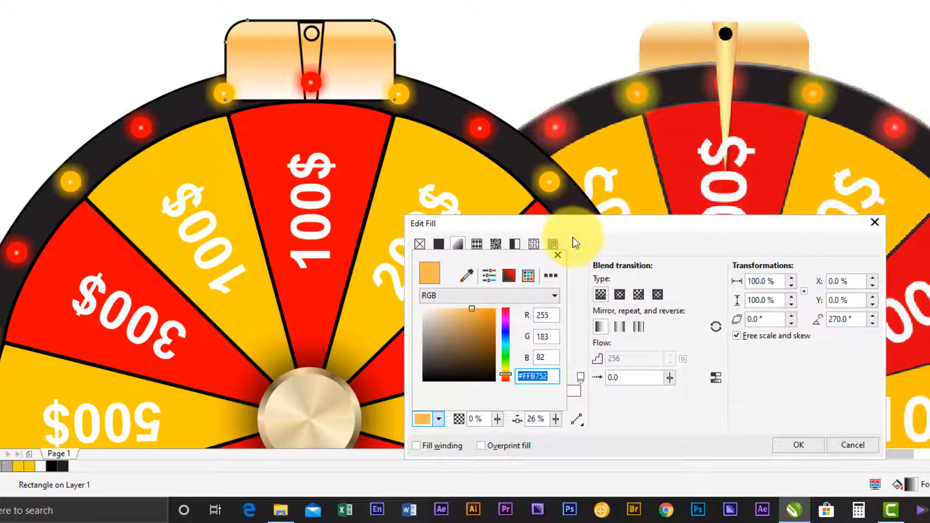
left_click(575, 244)
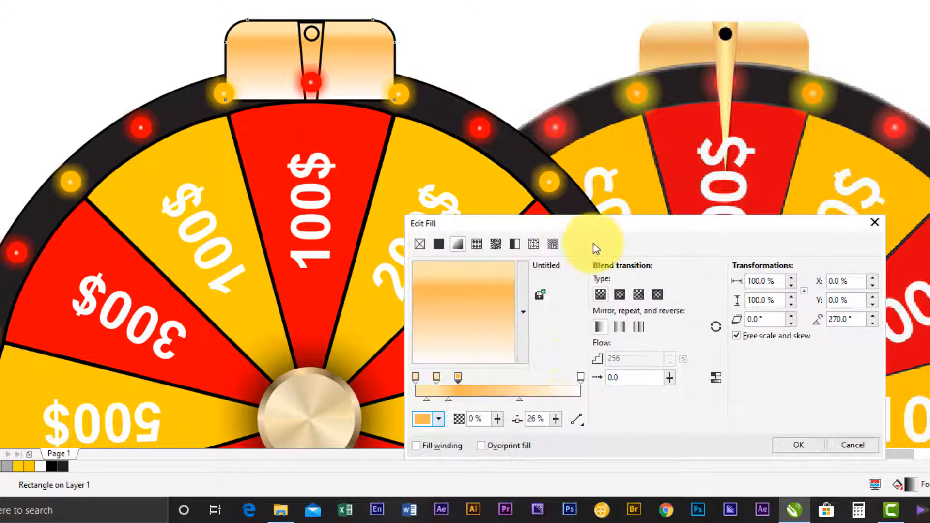
- Paste #FFB752 as the gradient's end colour, darken it to #F7B14F, and apply the fill to the rounded rectangle
left_click(579, 377)
double_click(525, 380)
left_click(527, 379)
double_click(526, 379)
right_click(526, 379)
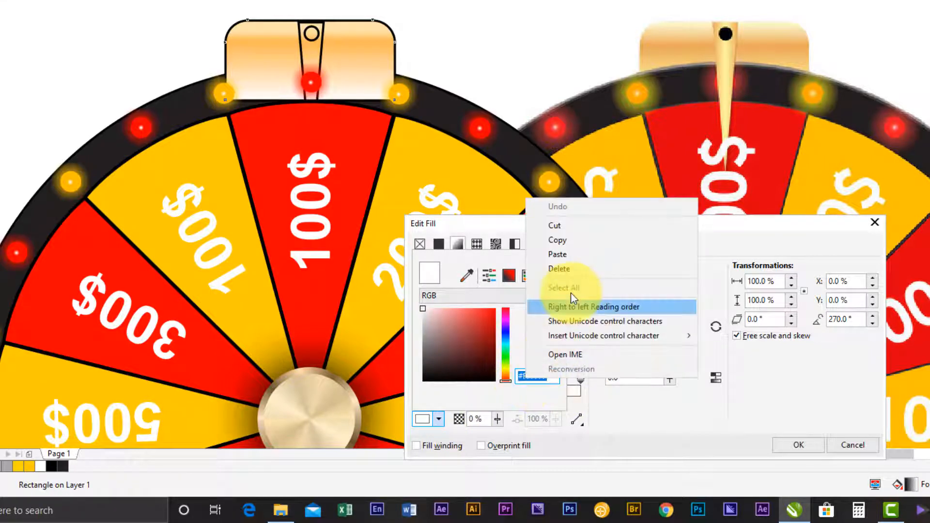
left_click(571, 257)
left_click(546, 337)
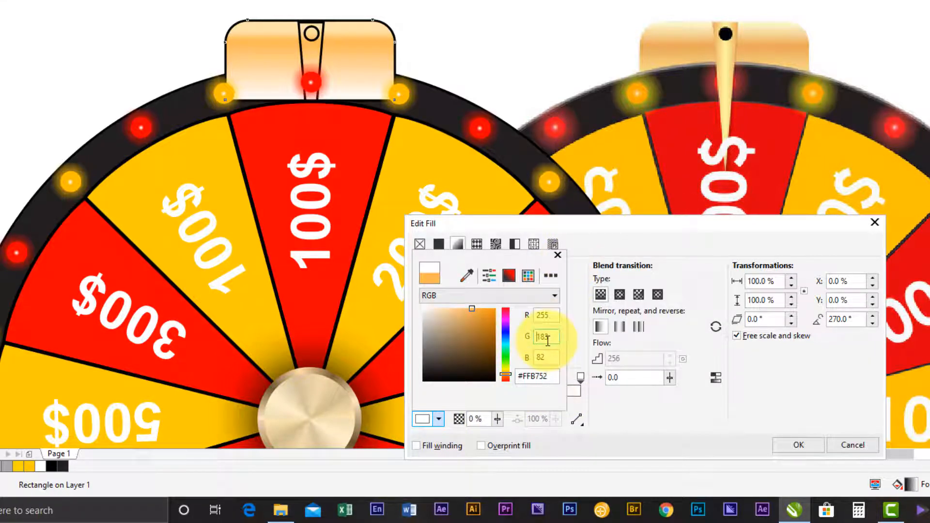
left_click(472, 310)
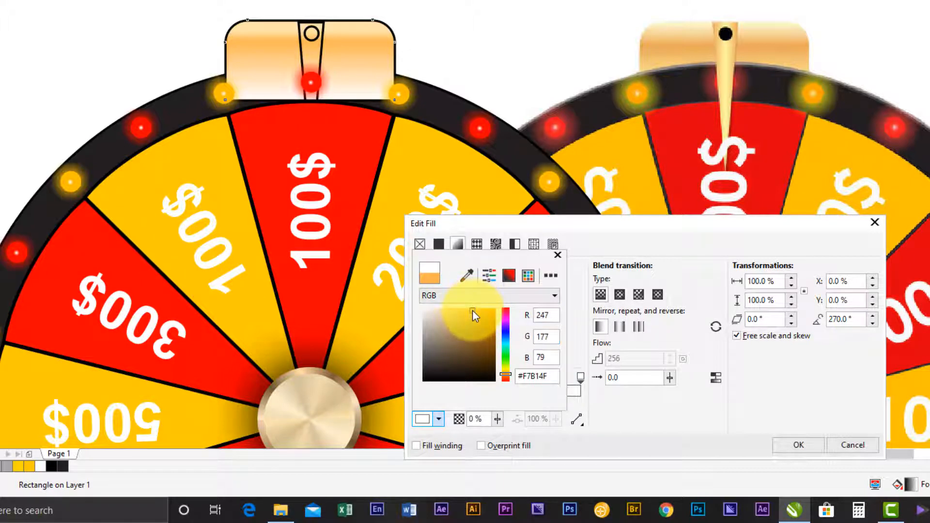
left_click(583, 253)
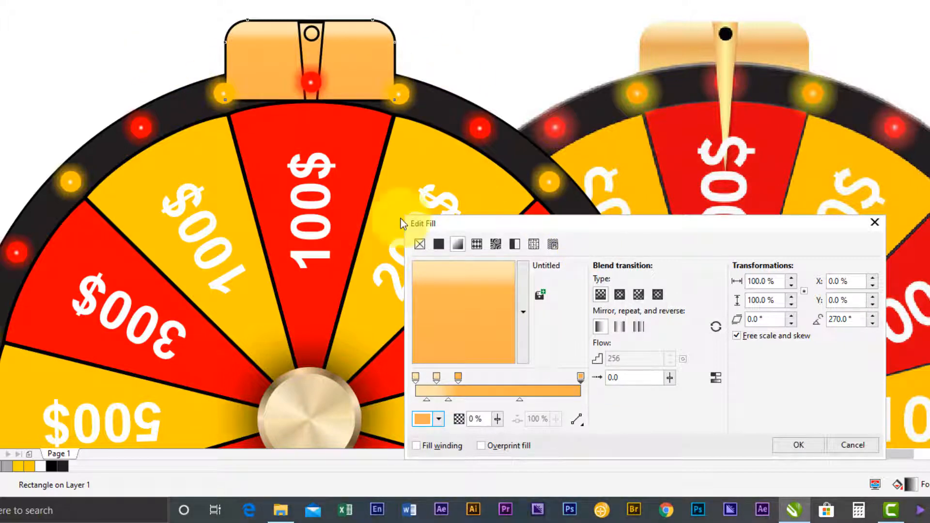
left_click_drag(731, 225, 809, 41)
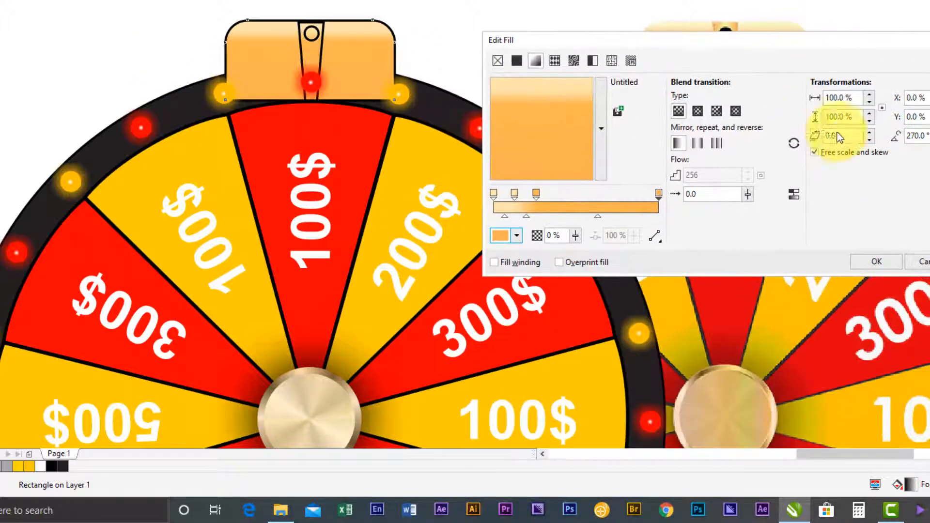
left_click(876, 261)
- Place the rounded rectangle directly behind the wheel's dark outer ring
left_click(8, 65)
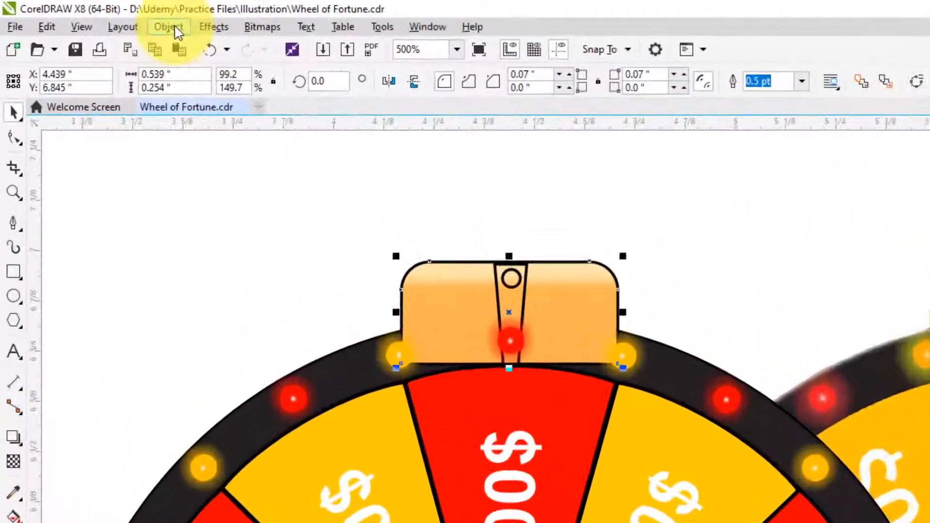
left_click(112, 16)
mouse_move(225, 145)
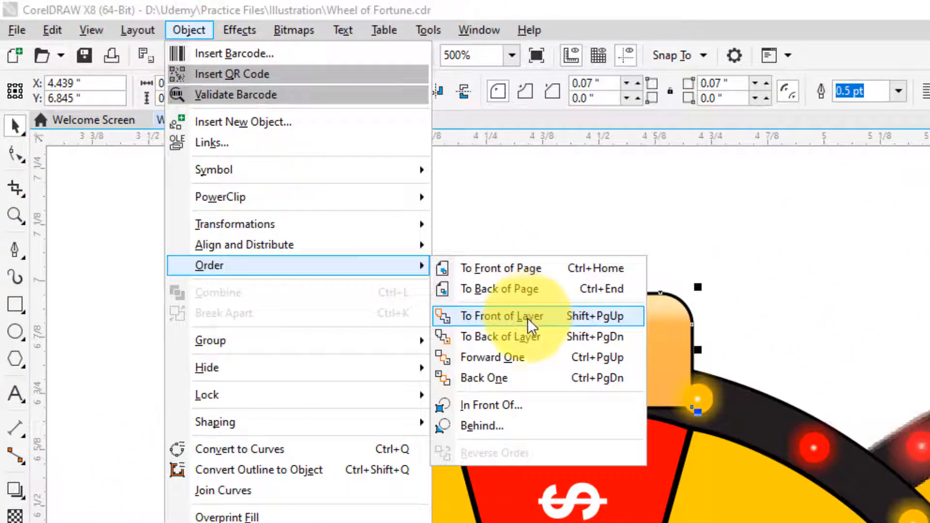
left_click(494, 426)
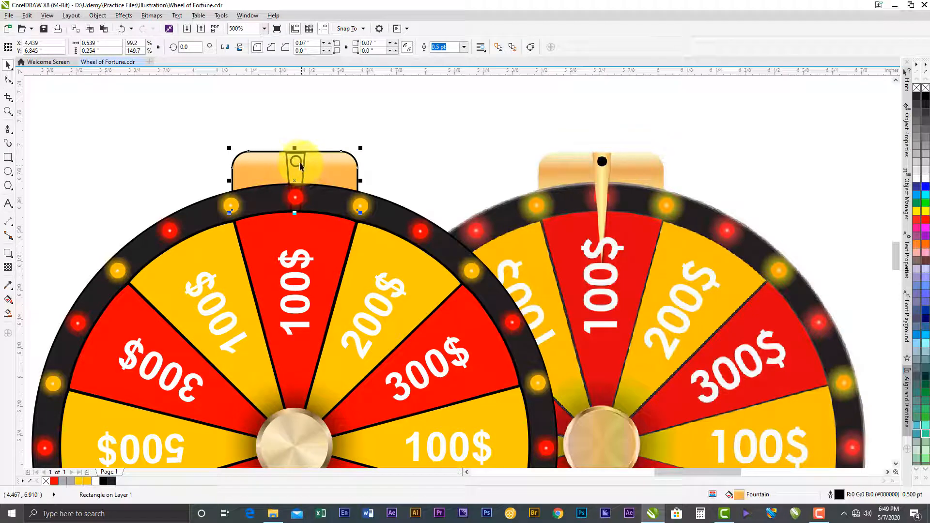
- Fill the small circle at the top of the pointer with black and remove its outline
left_click(298, 164)
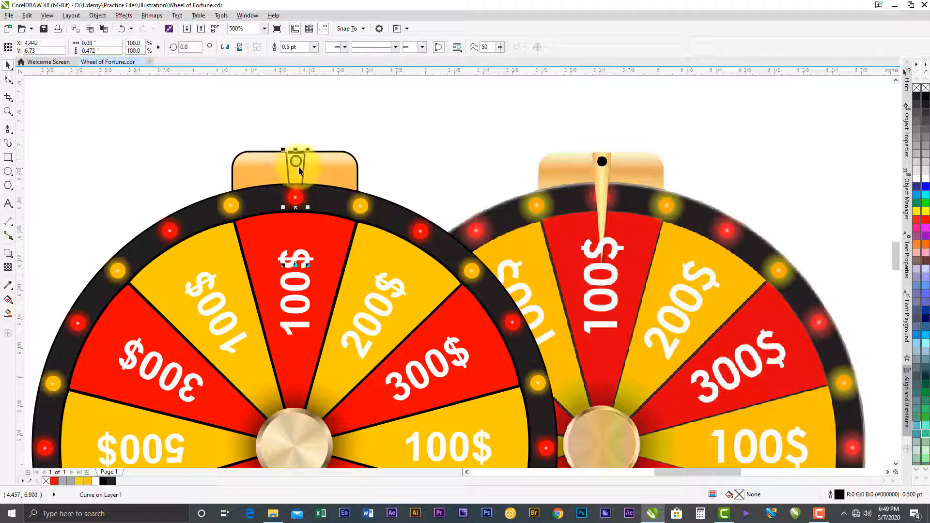
left_click(298, 163)
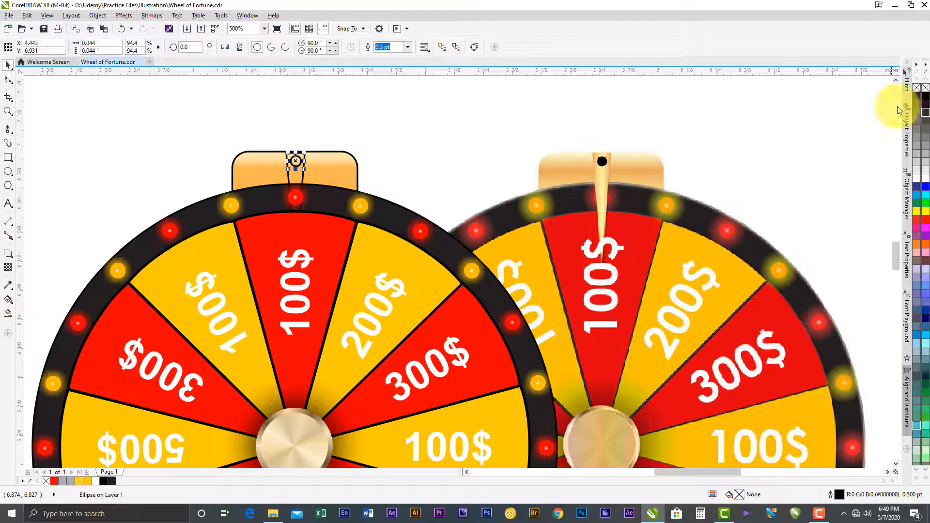
left_click(926, 98)
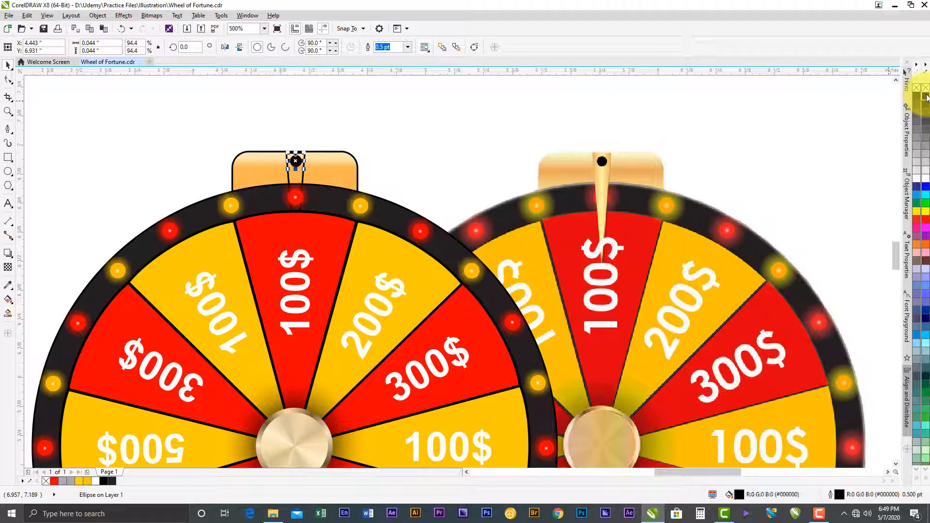
right_click(925, 89)
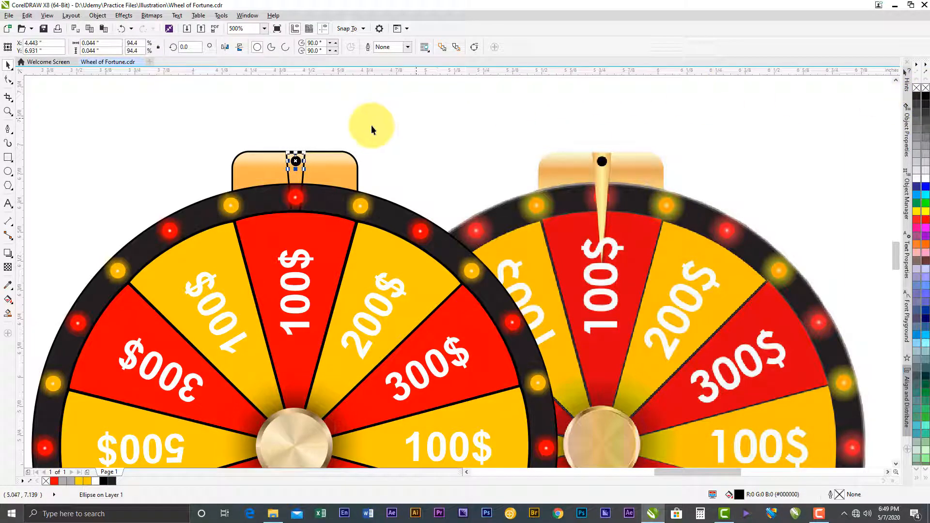
left_click(300, 126)
- Place the tapered pointer shape in front of the red light on the wheel's rim
left_click(297, 180)
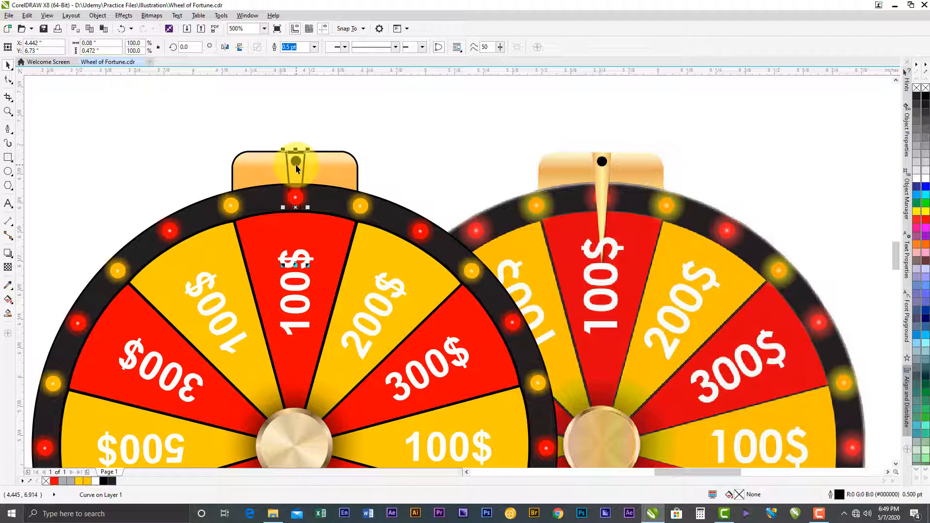
scroll(282, 191, "up", 4)
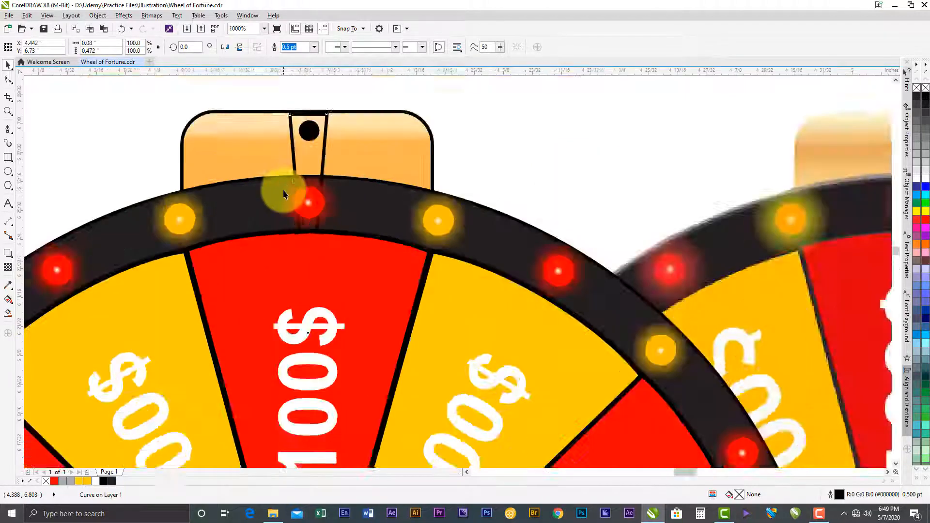
scroll(319, 230, "down", 2)
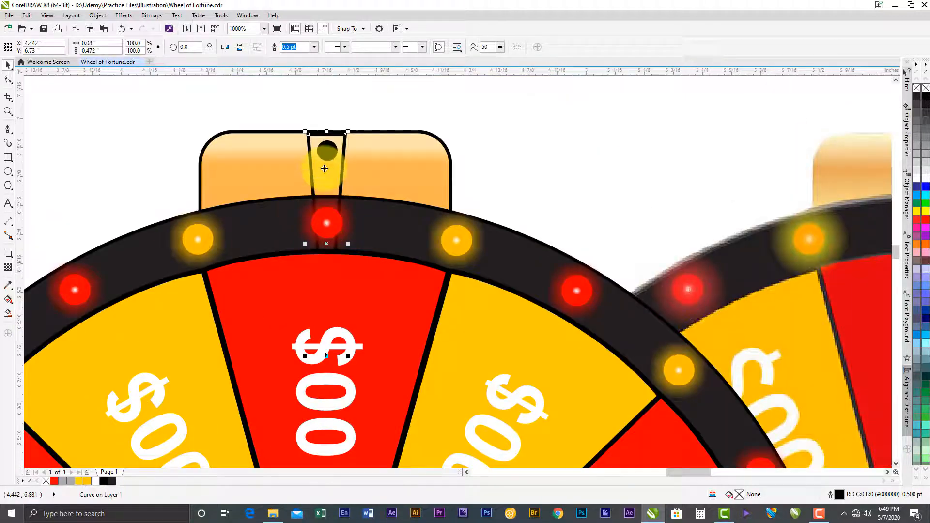
left_click(129, 16)
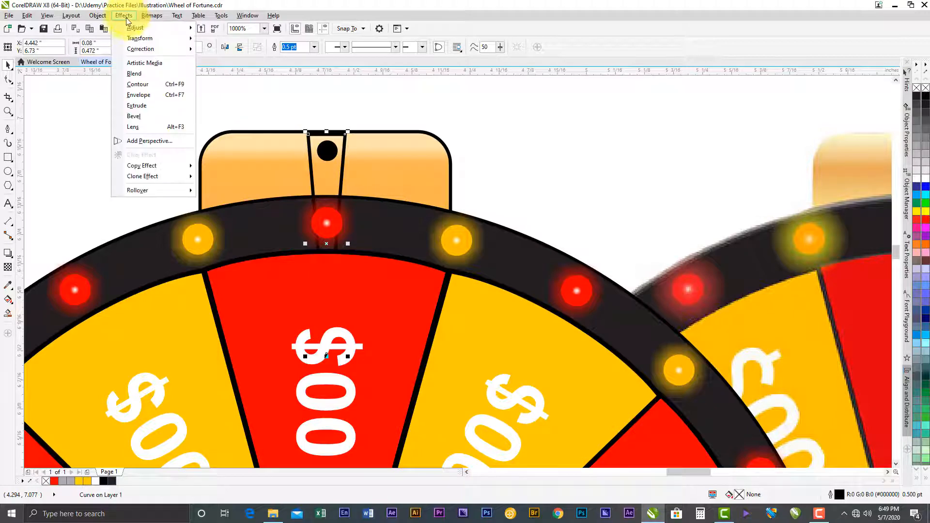
mouse_move(98, 16)
mouse_move(140, 137)
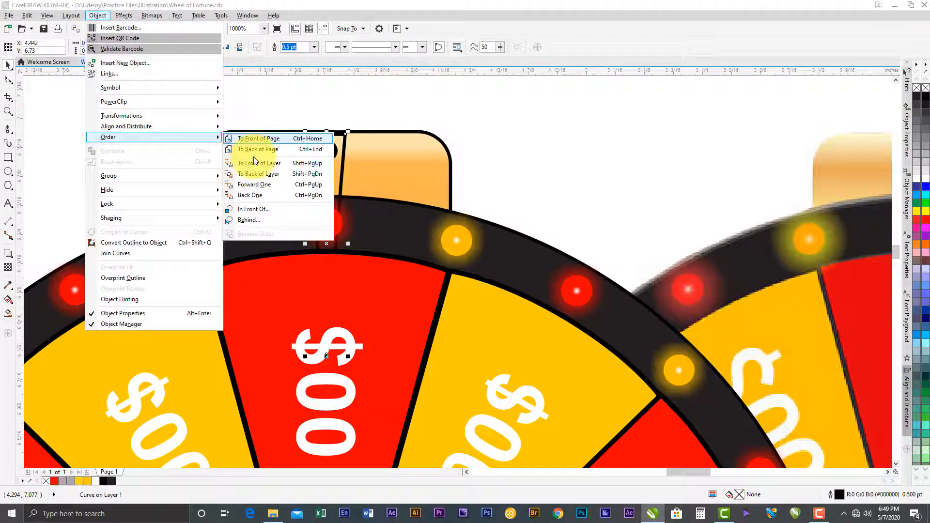
left_click(254, 208)
left_click(326, 223)
left_click(328, 223)
- Place the tapered pointer shape in front of the red 100$ wedge at the top of the wheel
scroll(324, 219, "down", 1)
scroll(332, 234, "up", 1)
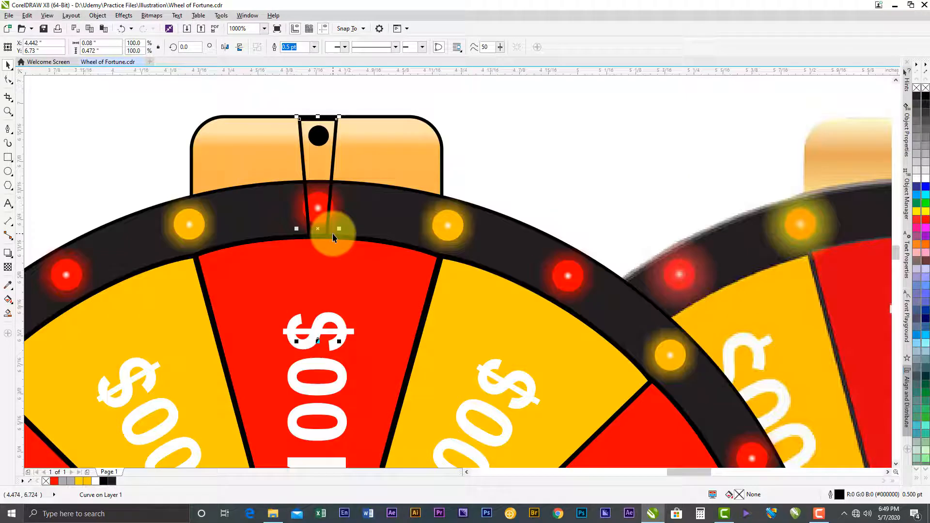
left_click(97, 15)
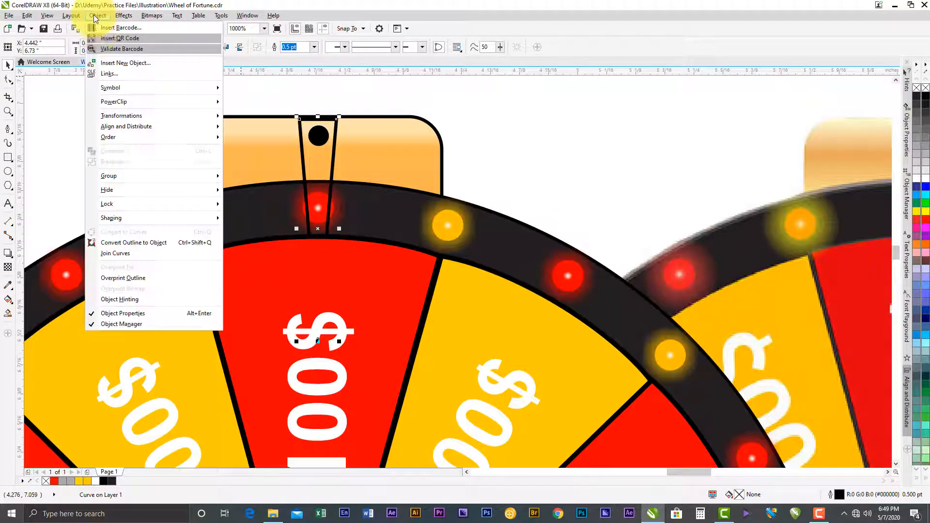
mouse_move(142, 137)
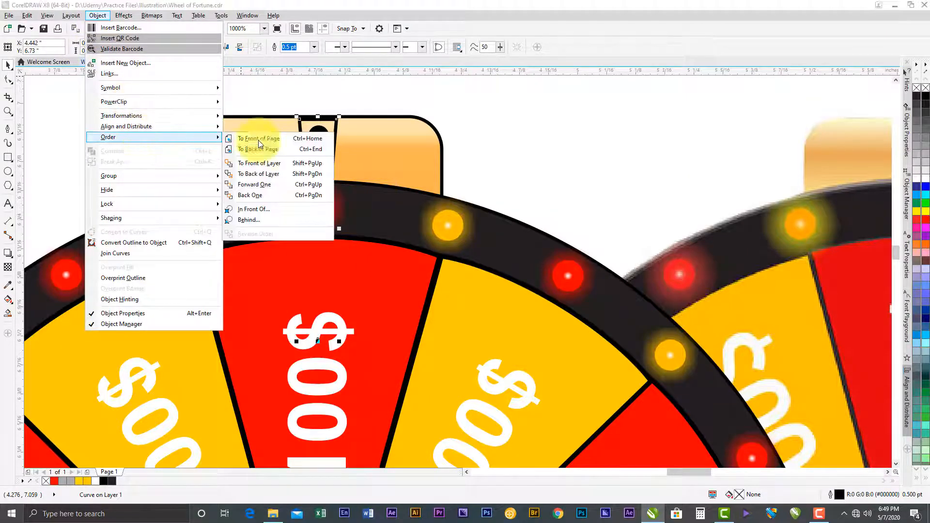
left_click(270, 210)
left_click(276, 272)
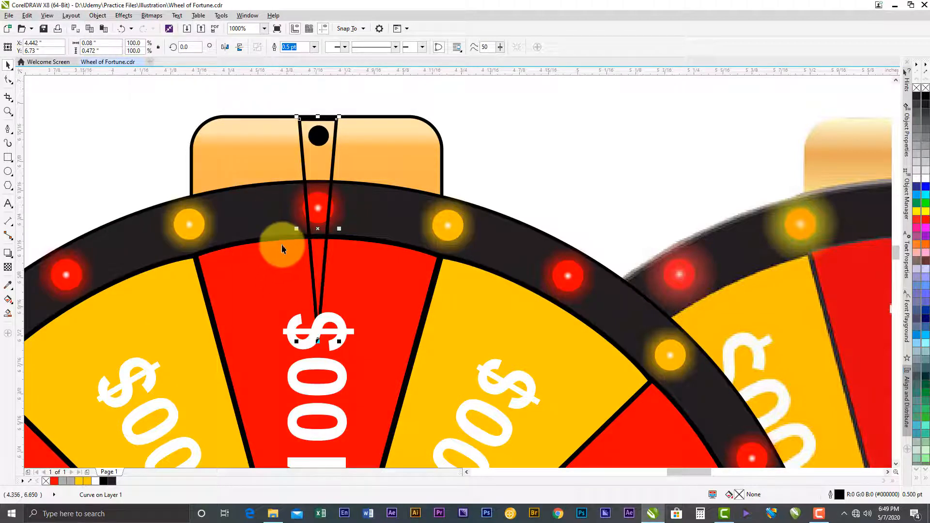
- Apply a black-to-white linear fountain fill running across the width of the tapered pointer shape
scroll(281, 244, "down", 1)
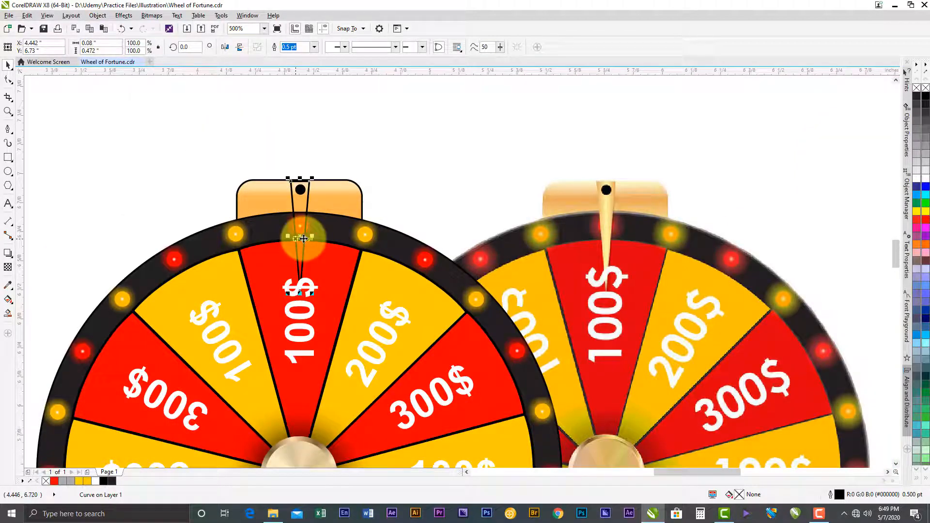
scroll(283, 242, "up", 1)
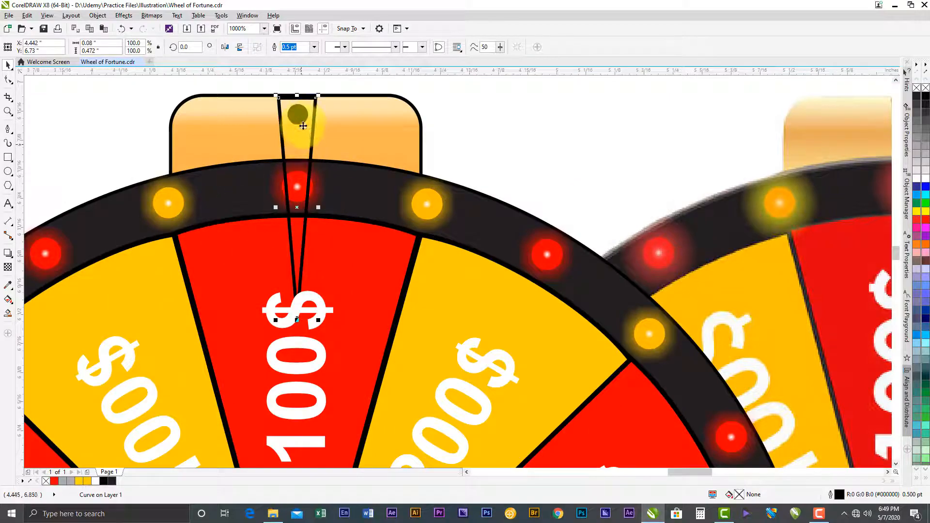
scroll(259, 170, "down", 1)
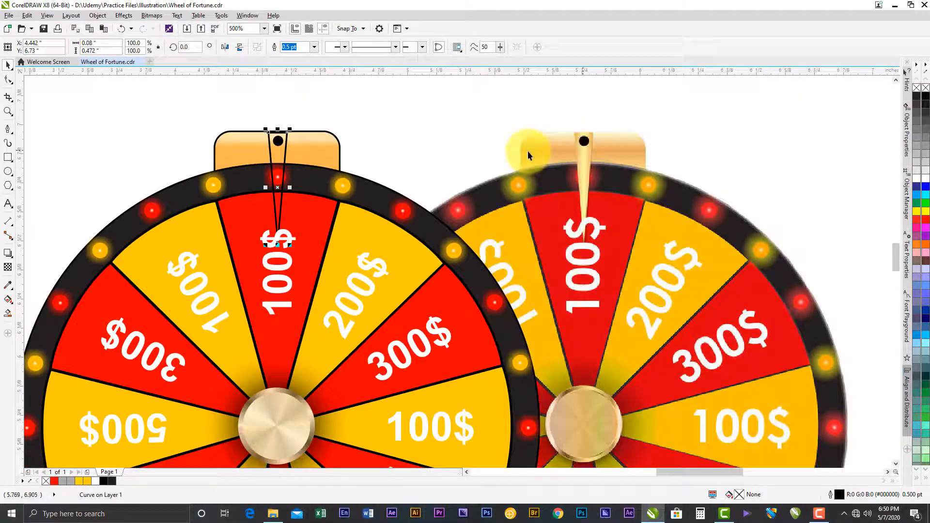
left_click(263, 113)
left_click(281, 156)
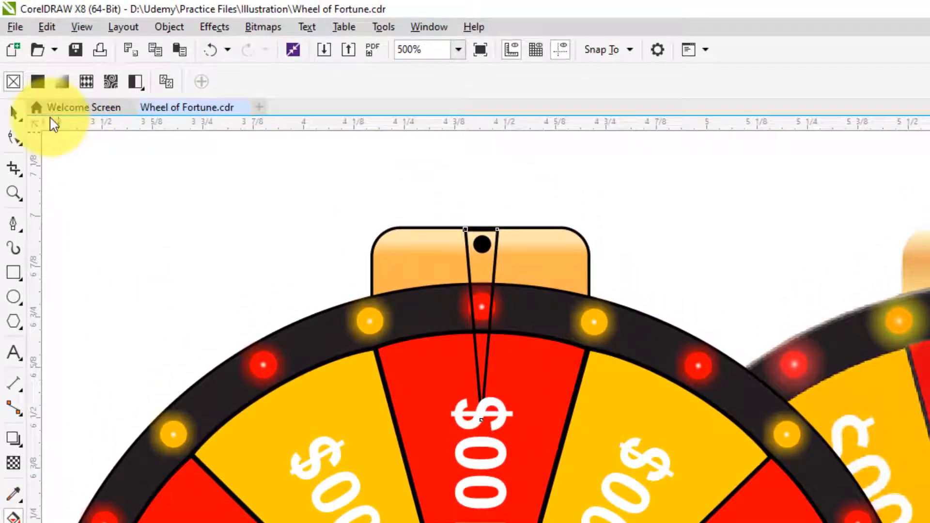
left_click(62, 4)
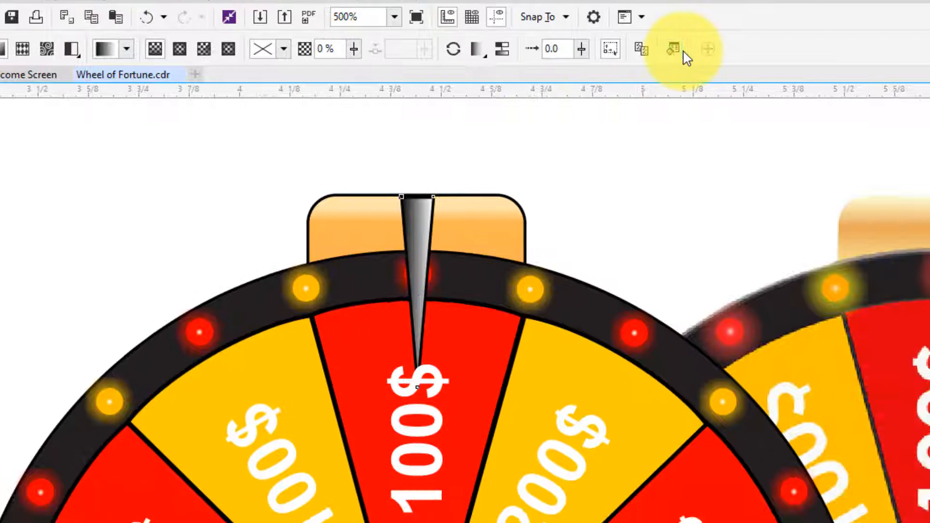
- Edit the pointer's fountain fill and set its start colour to the orange #E39E3D
left_click(737, 81)
left_click_drag(399, 154, 540, 306)
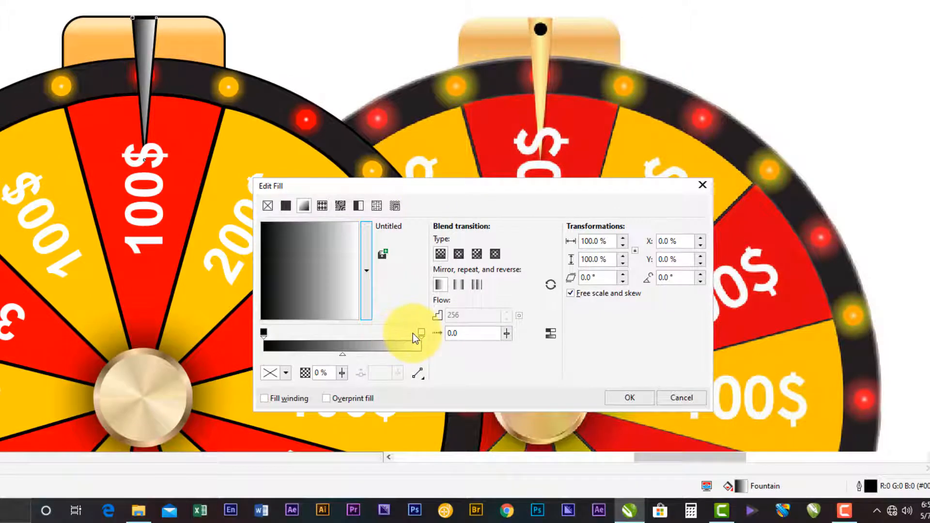
left_click(264, 332)
left_click(271, 372)
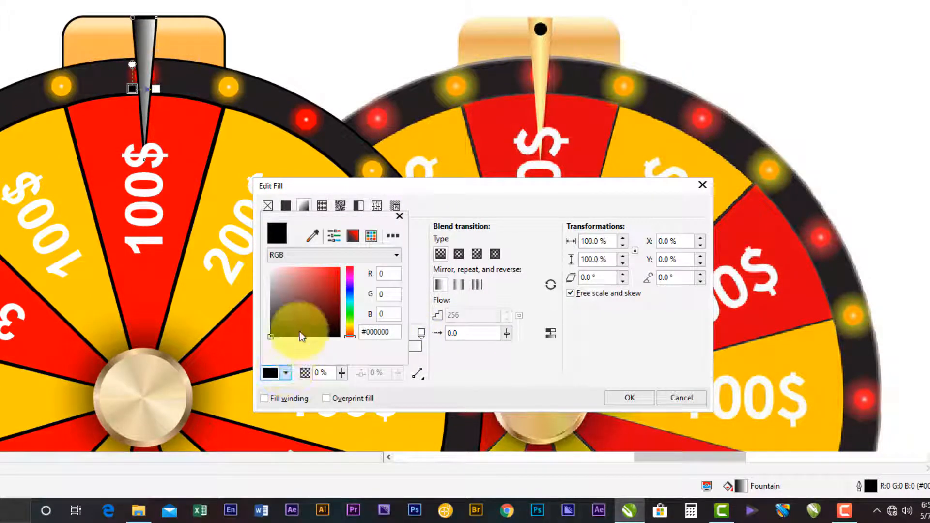
left_click(349, 331)
left_click_drag(352, 327, 349, 330)
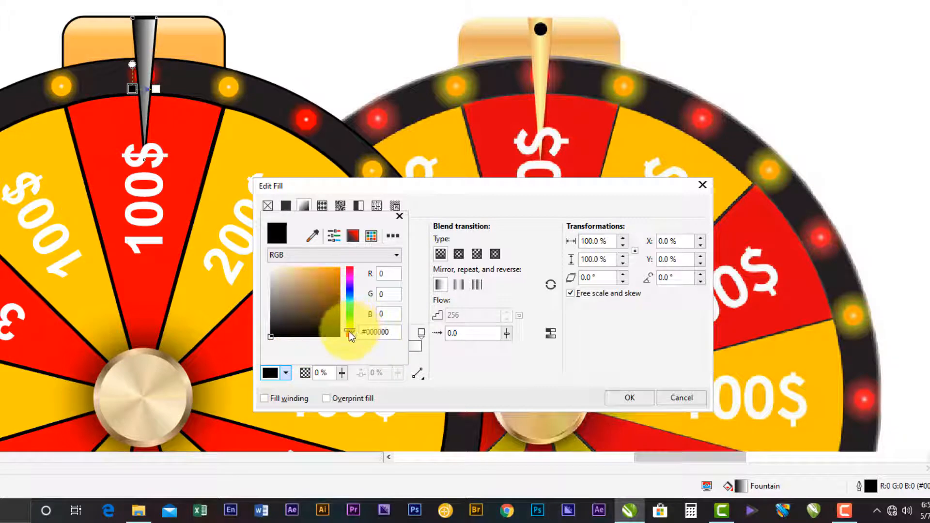
left_click_drag(315, 301, 300, 261)
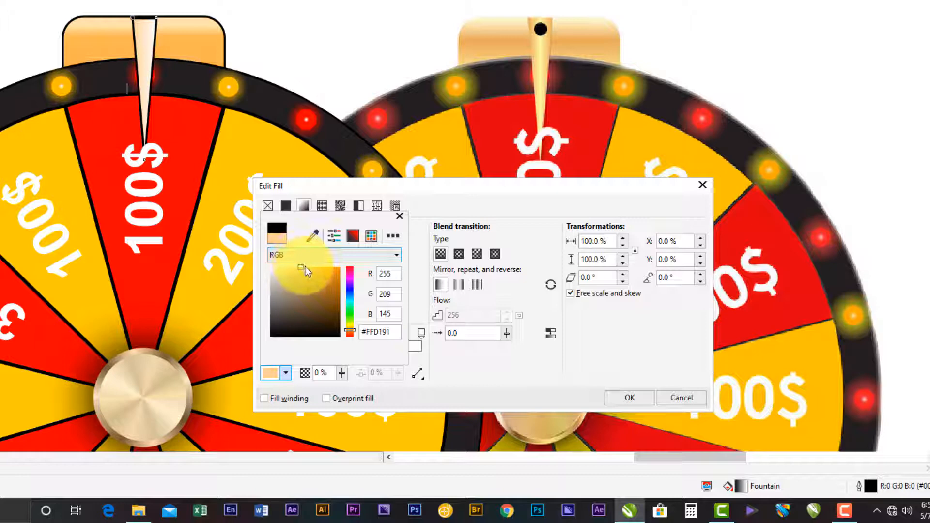
mouse_move(309, 277)
left_mouse_down()
mouse_move(312, 268)
mouse_move(322, 275)
left_mouse_up()
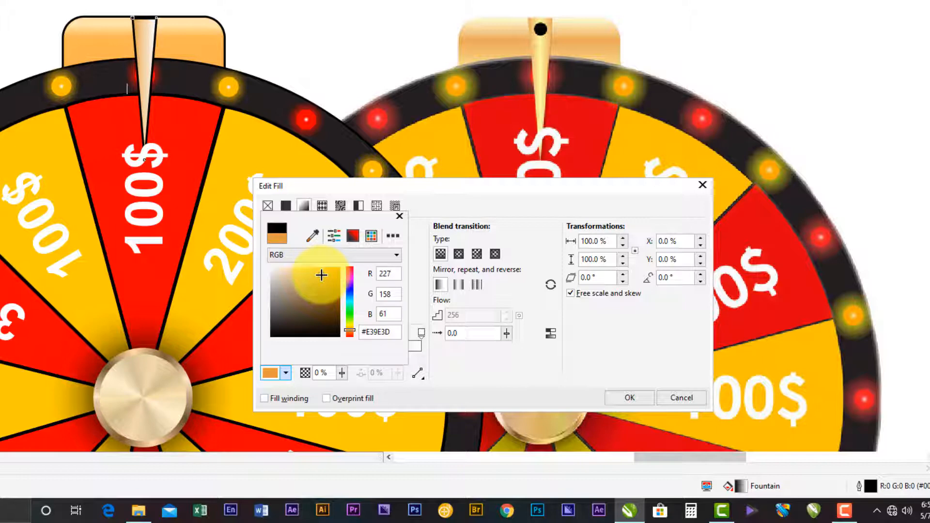
left_click(416, 223)
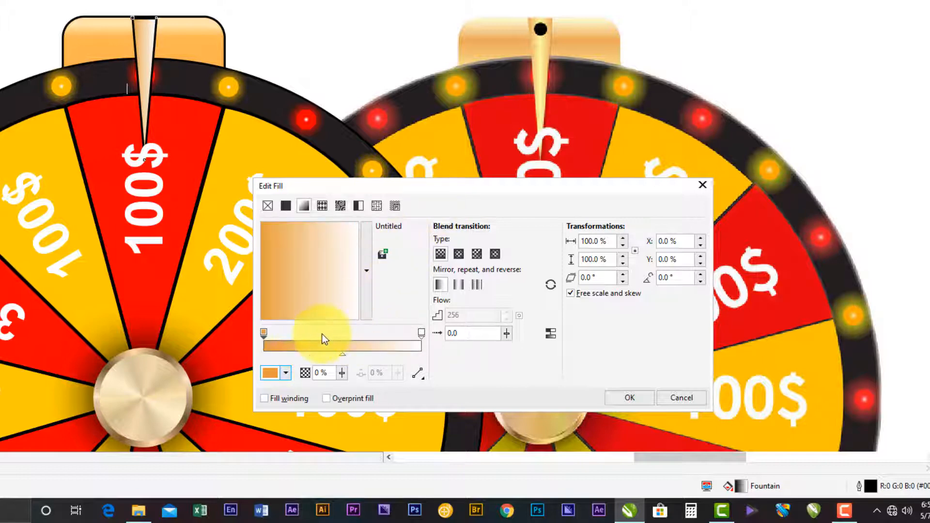
- Add a colour node at the middle of the pointer's gradient and set it to pale yellow #FFF7C7
double_click(336, 338)
left_click_drag(335, 335, 341, 334)
left_click(285, 372)
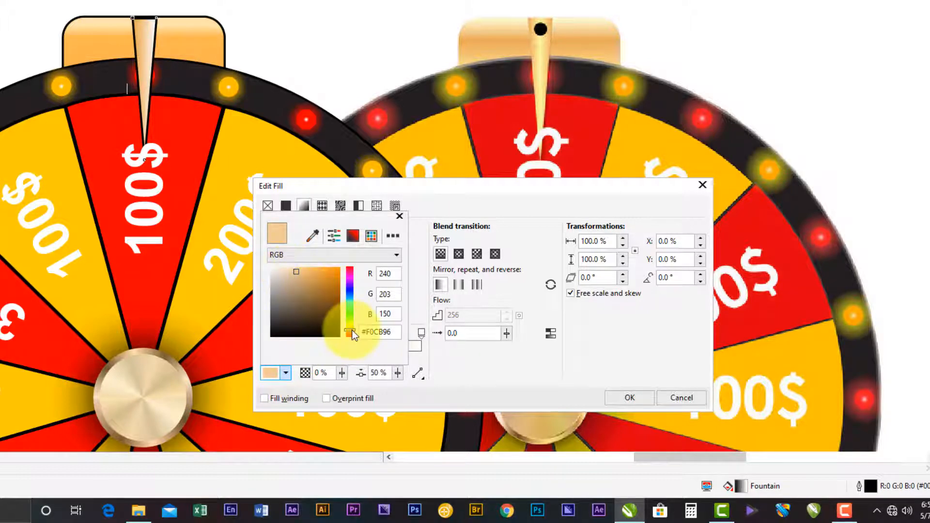
left_click_drag(296, 272, 286, 252)
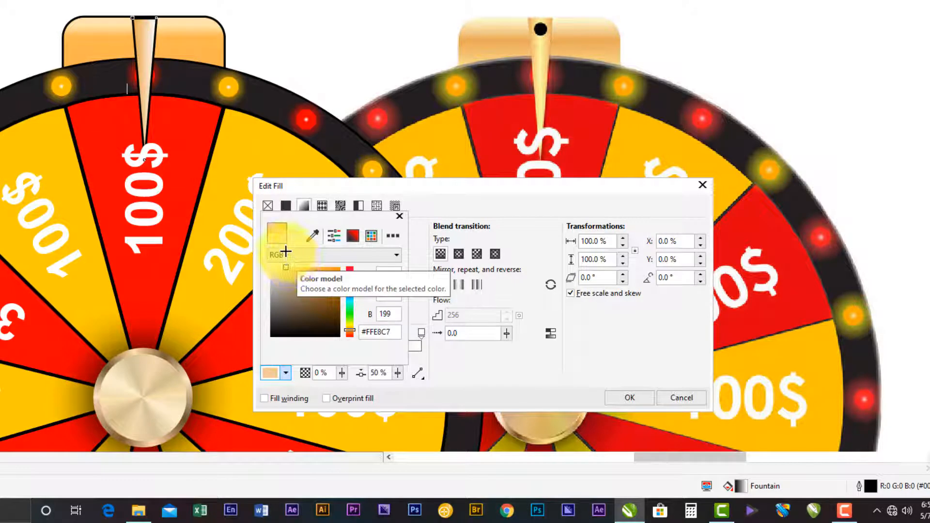
left_click(350, 329)
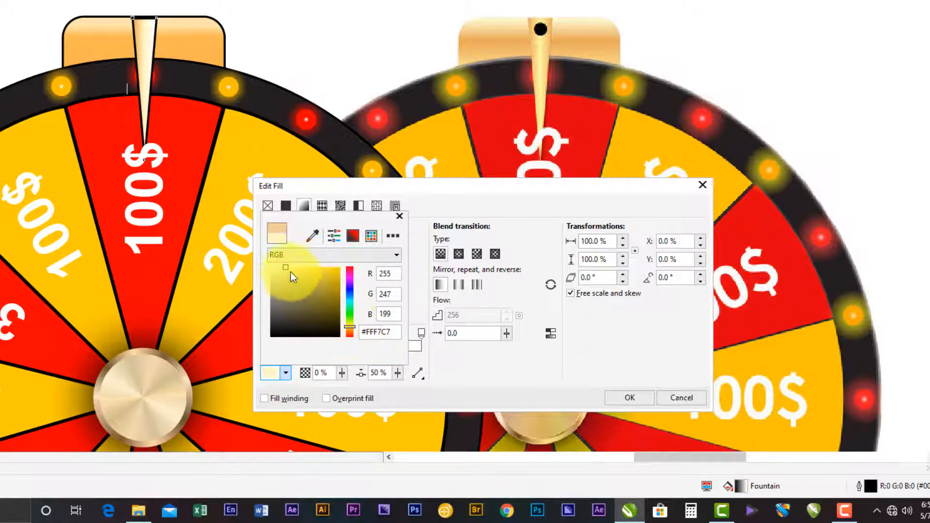
left_click(298, 256)
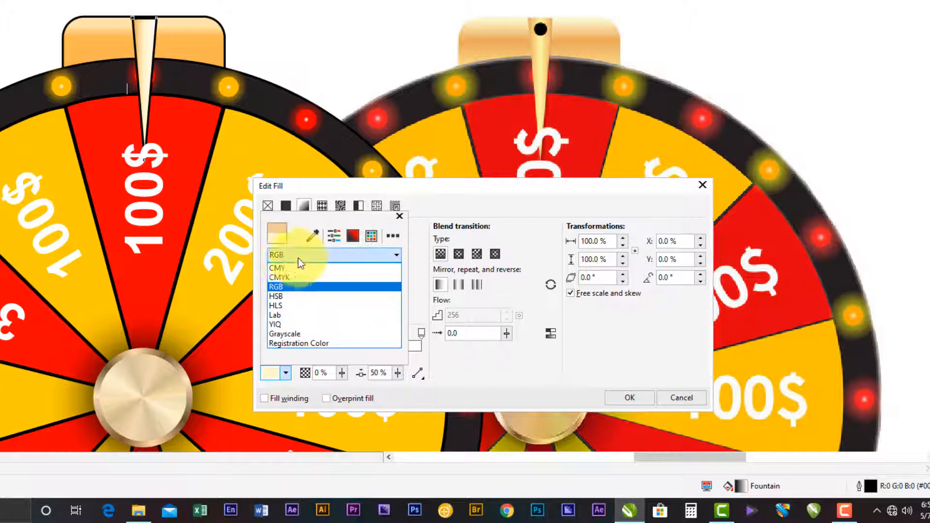
left_click(442, 205)
left_click(442, 204)
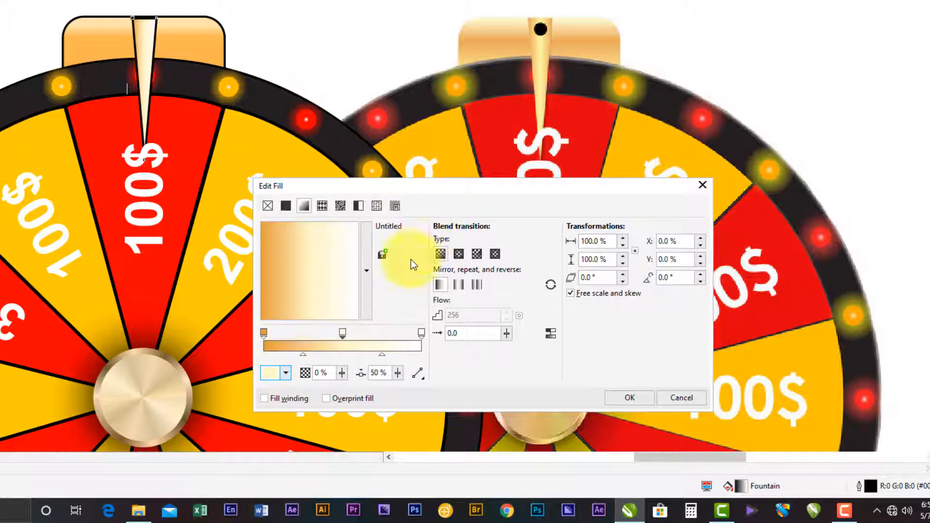
- Copy the hex code #E39E3D from the gradient's start colour
left_click(273, 345)
left_click(263, 332)
left_click(285, 373)
double_click(366, 332)
right_click(366, 333)
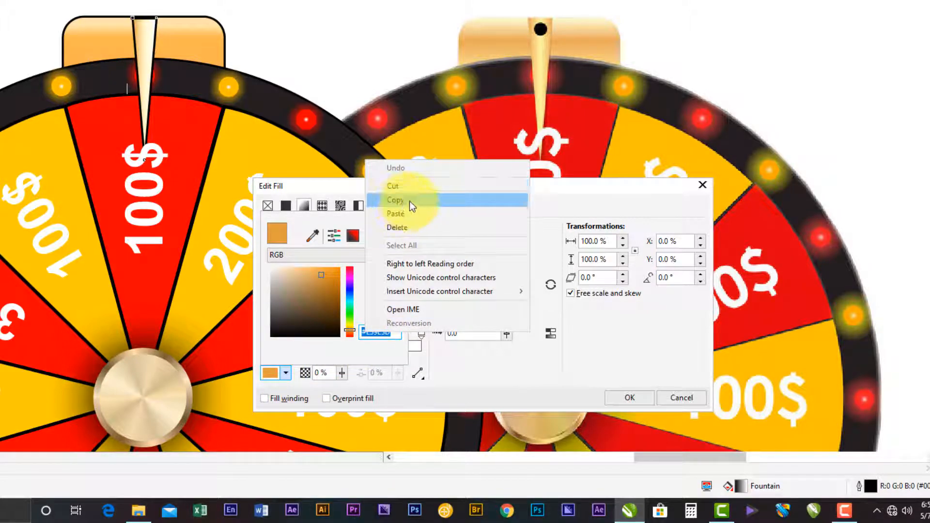
left_click(395, 200)
left_click(421, 368)
- Paste #E39E3D as the end colour of the pointer's gradient, replacing white
left_click(419, 332)
left_click(283, 373)
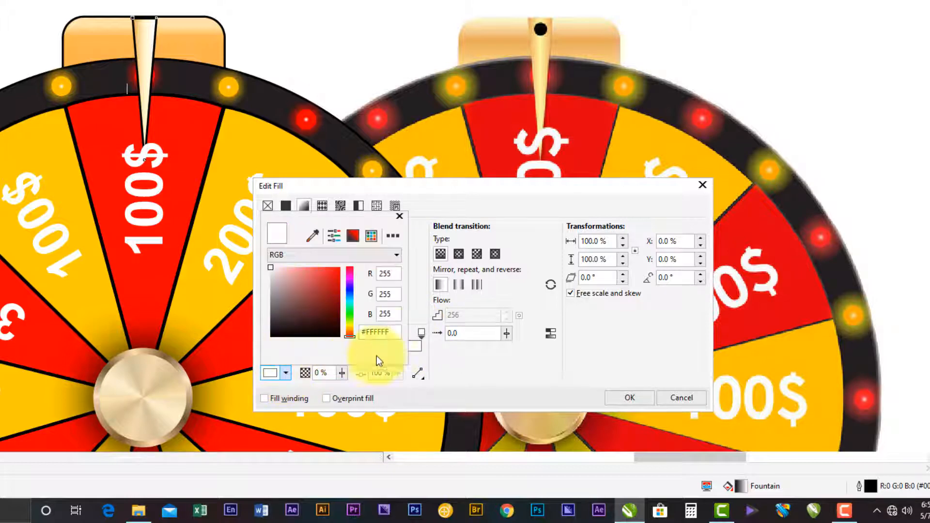
double_click(383, 332)
right_click(381, 332)
left_click(372, 332)
double_click(372, 332)
right_click(372, 332)
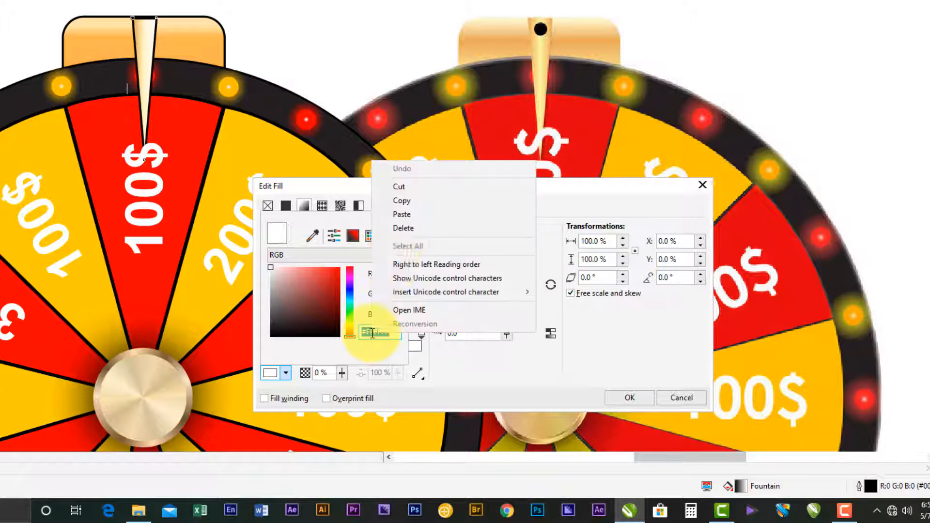
left_click(416, 215)
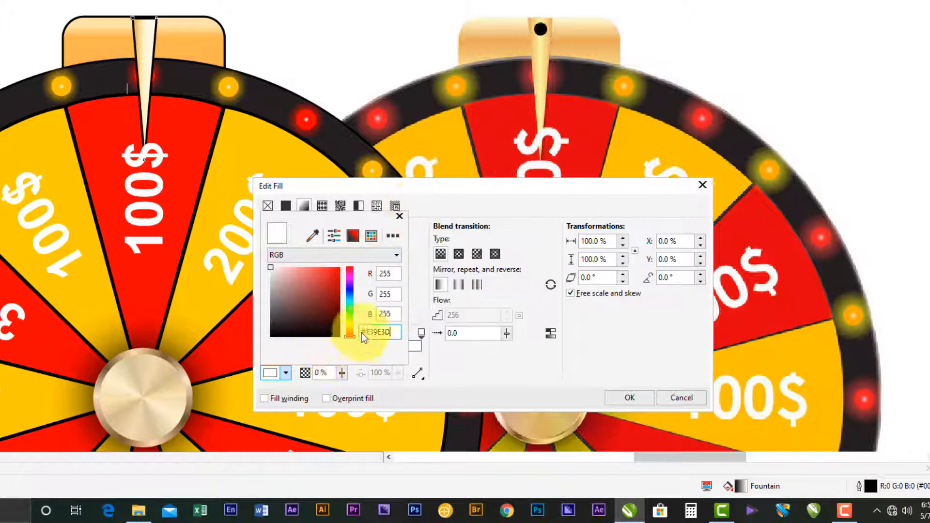
left_click(394, 314)
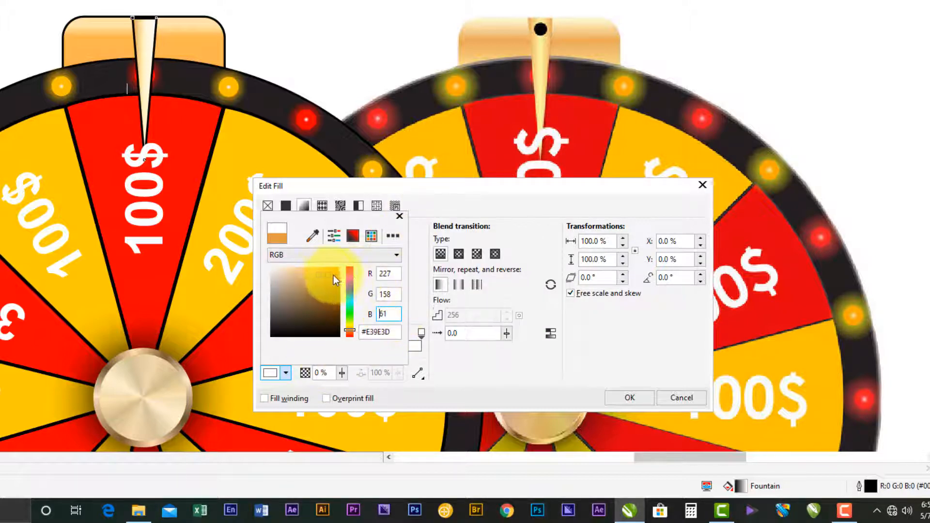
left_click(321, 275)
left_click(427, 200)
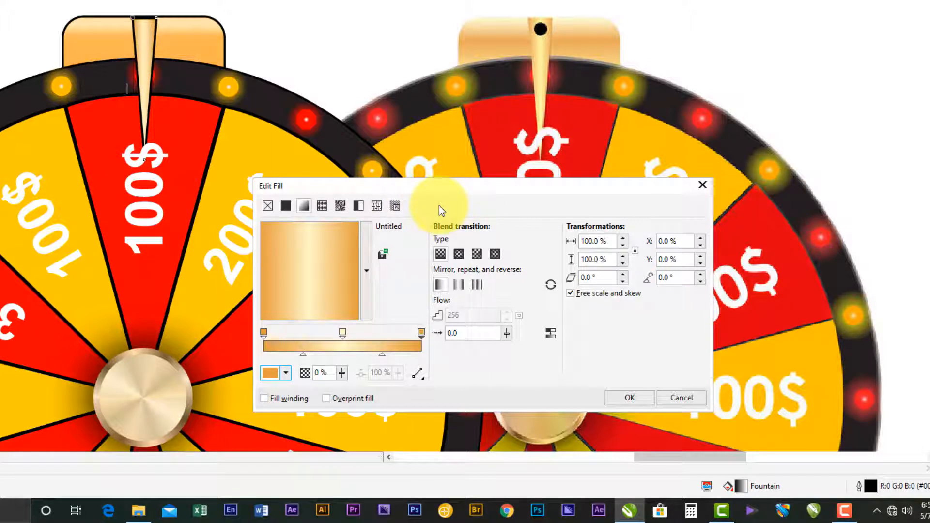
- Change the middle colour of the pointer's gradient to the warmer yellow #FFE494
left_click(346, 333)
left_click(286, 373)
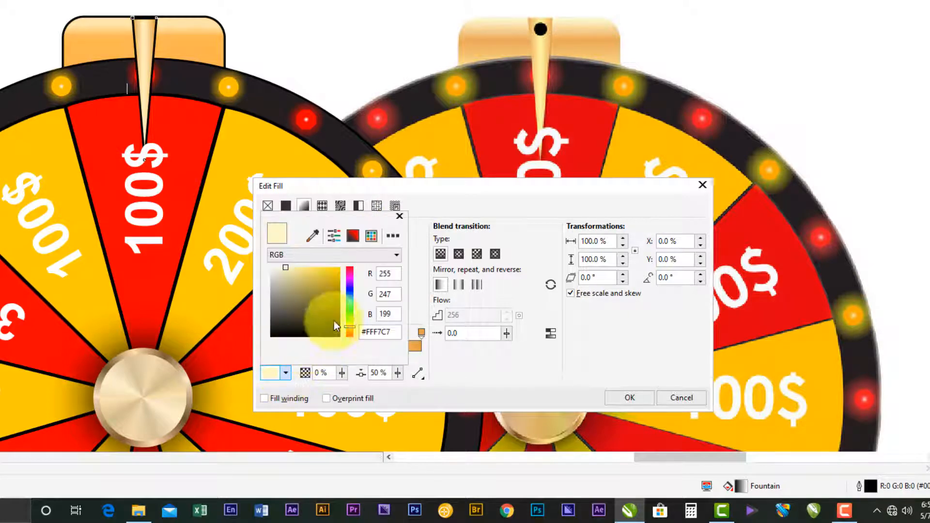
left_click(301, 269)
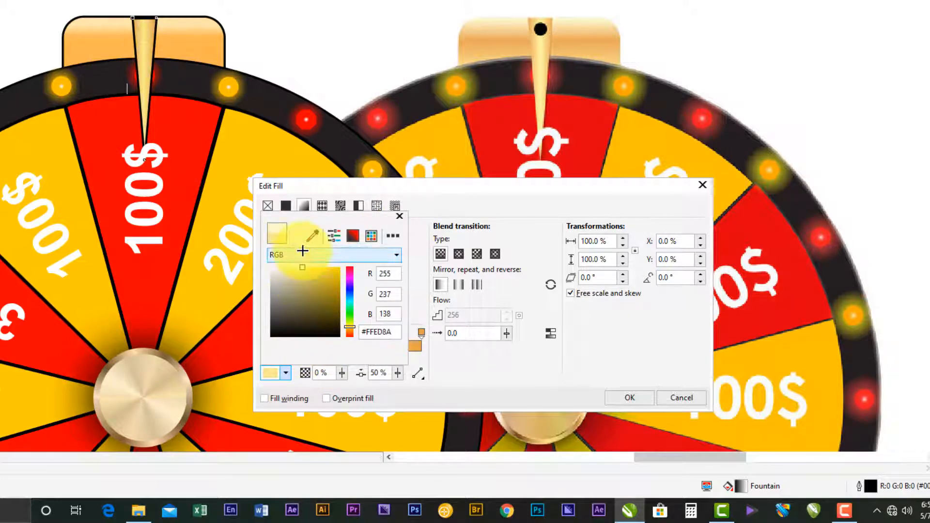
left_click(306, 269)
mouse_move(306, 269)
left_mouse_down()
mouse_move(322, 257)
mouse_move(305, 258)
left_mouse_up()
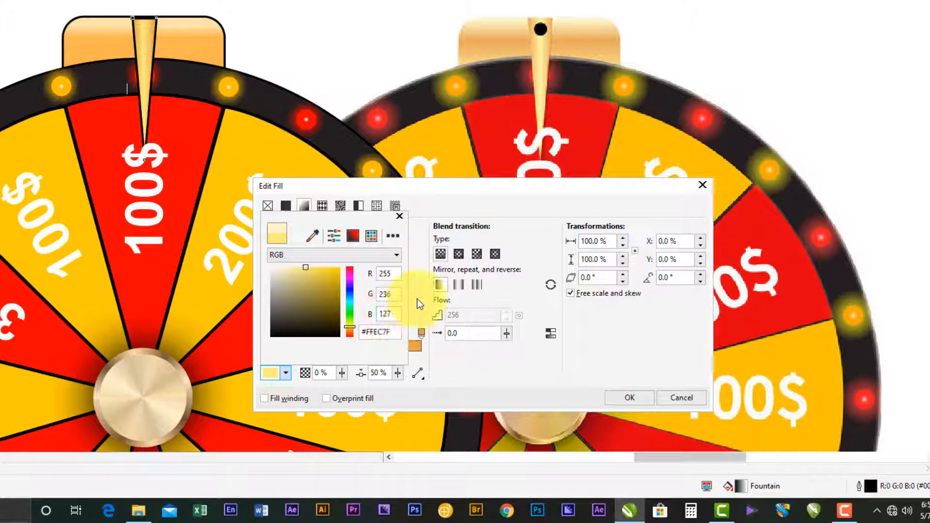
left_click(351, 328)
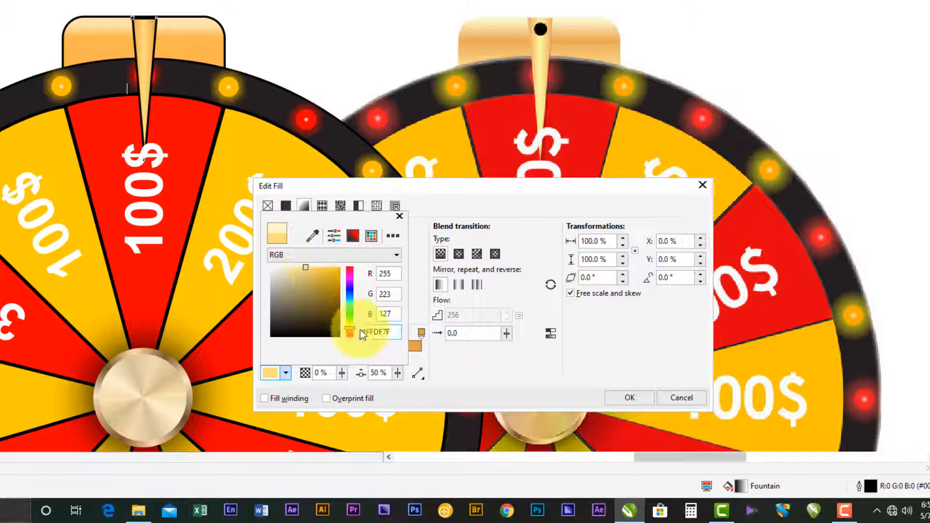
left_click_drag(302, 274, 299, 262)
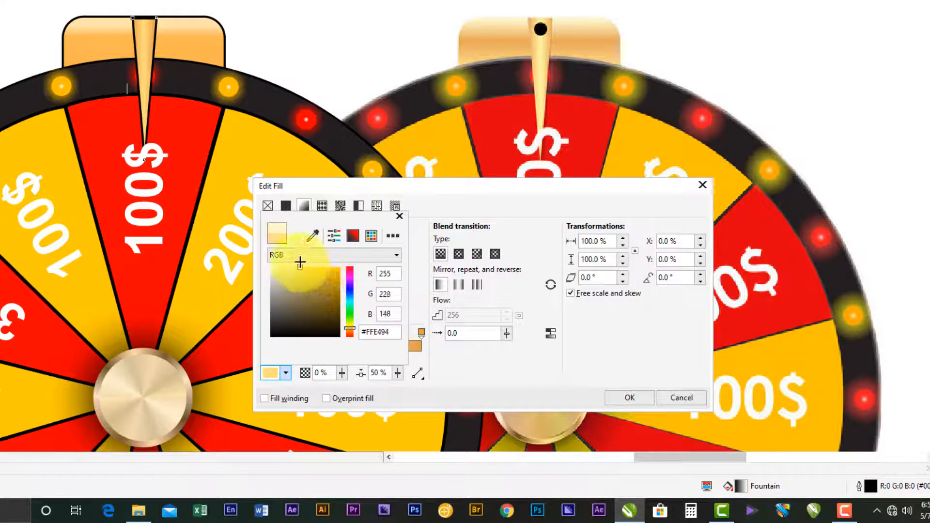
left_click(301, 261)
left_click(402, 197)
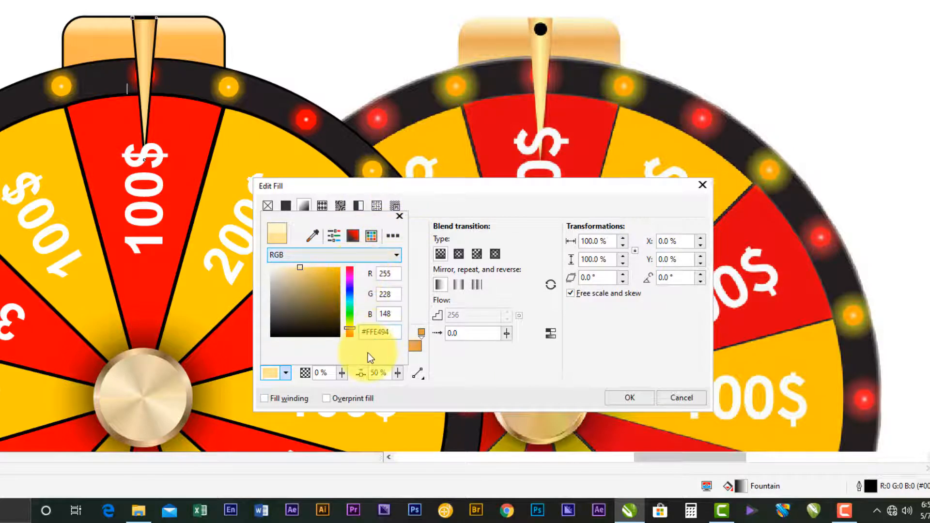
left_click(285, 378)
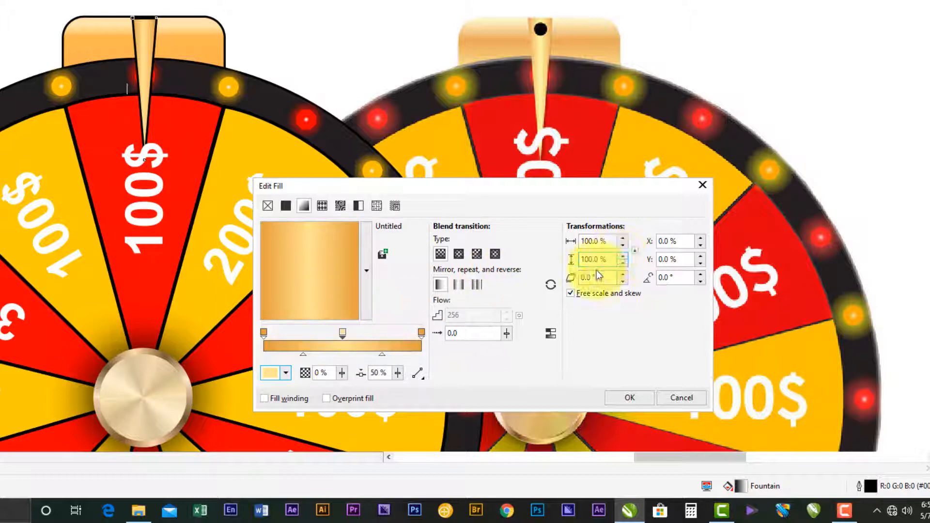
- Scale the pointer's gradient to 81% in width and height and set its skew to 1.0°
left_click_drag(623, 239, 624, 272)
left_click(623, 272)
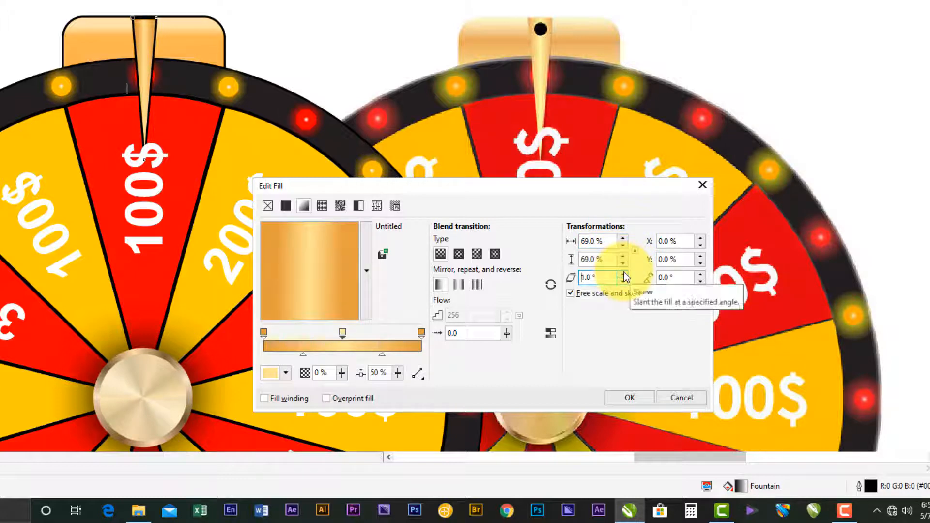
left_click_drag(621, 240, 622, 227)
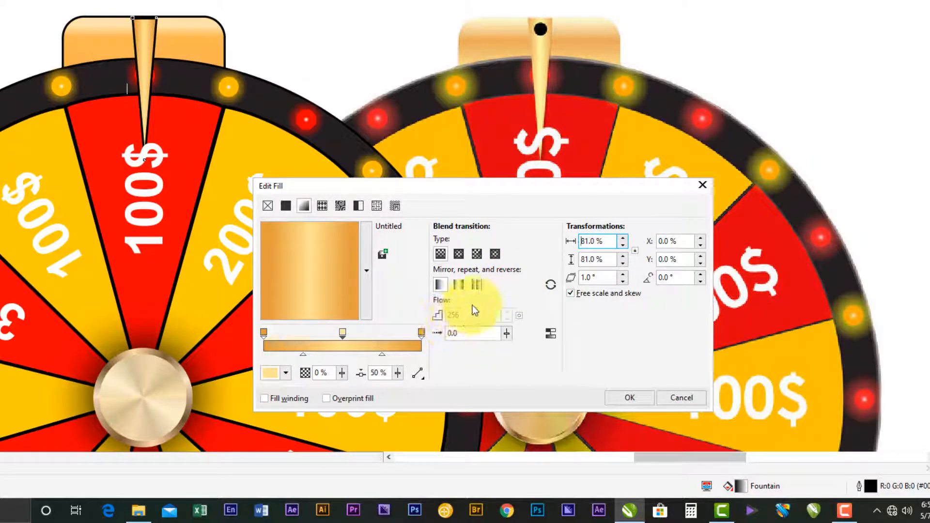
- Add two more colour stops to the pointer's gradient, one on either side of the middle stop
left_click(342, 332)
double_click(322, 334)
double_click(348, 335)
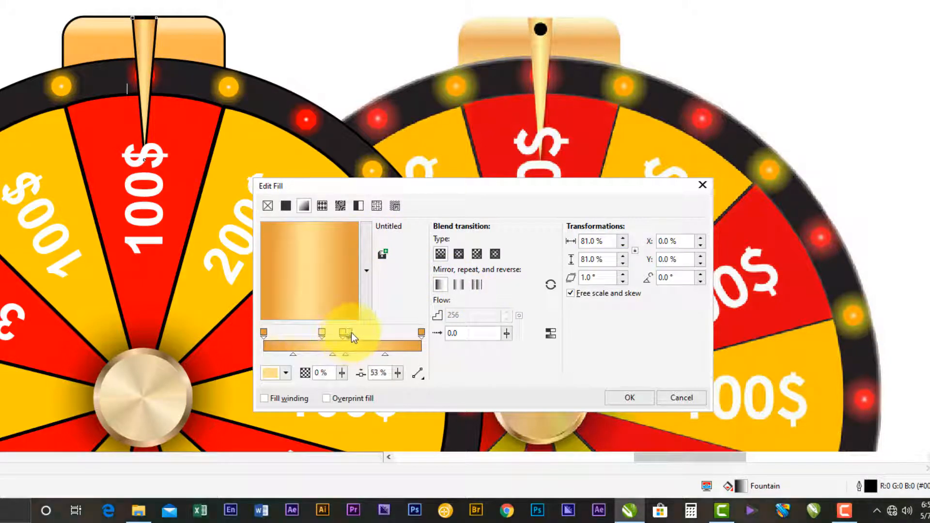
left_click_drag(364, 333, 366, 332)
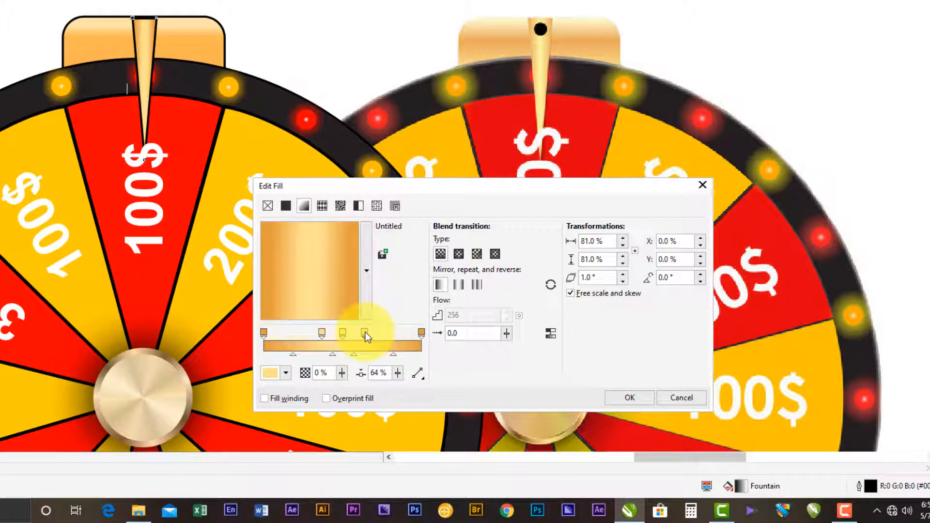
- Lighten the middle colour of the pointer's gradient to #FFF0C2 and spread the two neighbouring stops farther outward
left_click(343, 333)
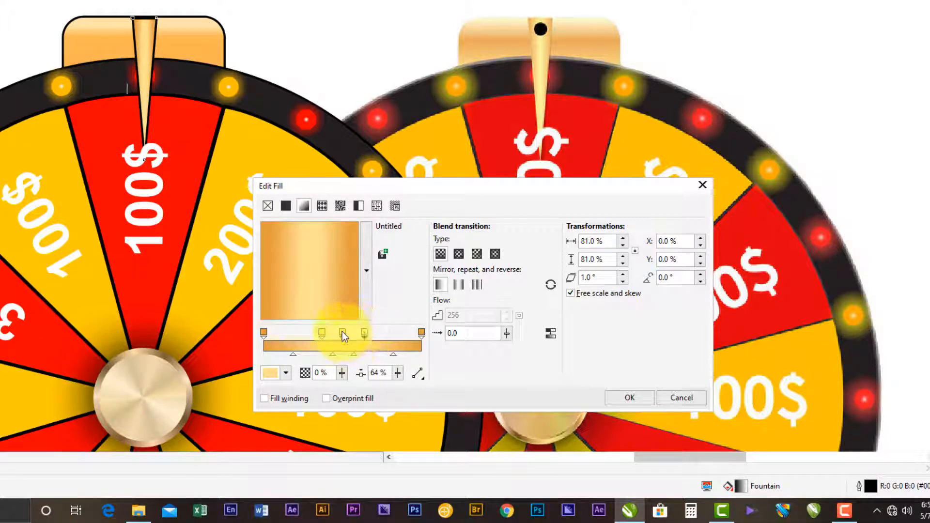
left_click(287, 372)
left_click(292, 274)
left_click_drag(292, 274, 287, 261)
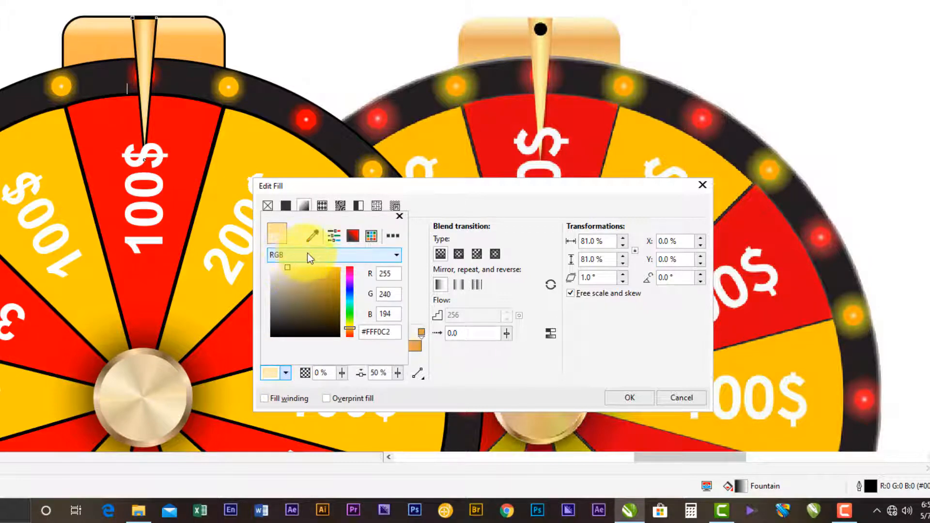
left_click(502, 197)
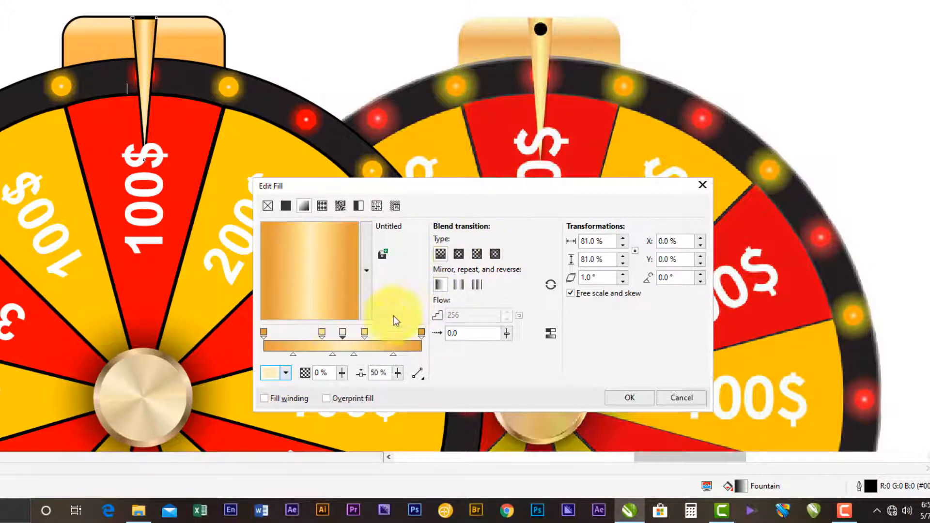
left_click_drag(323, 336, 305, 338)
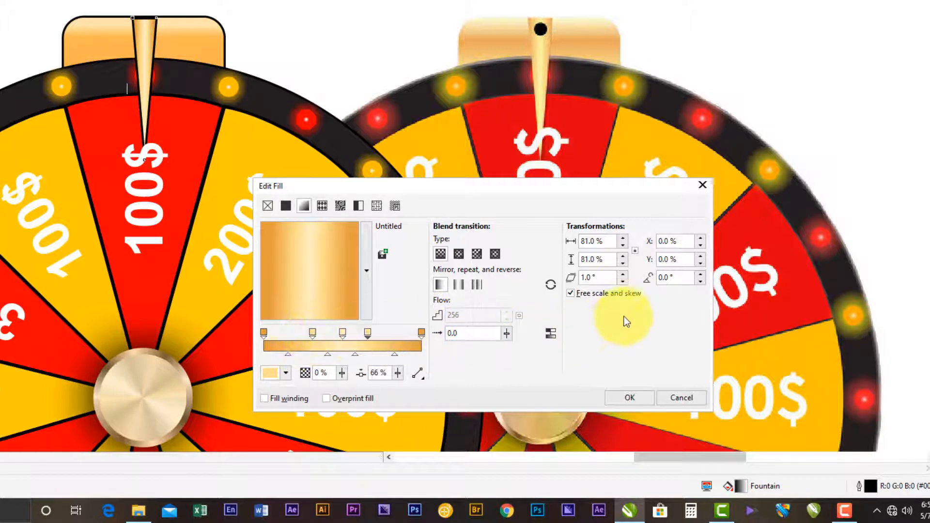
left_click(631, 396)
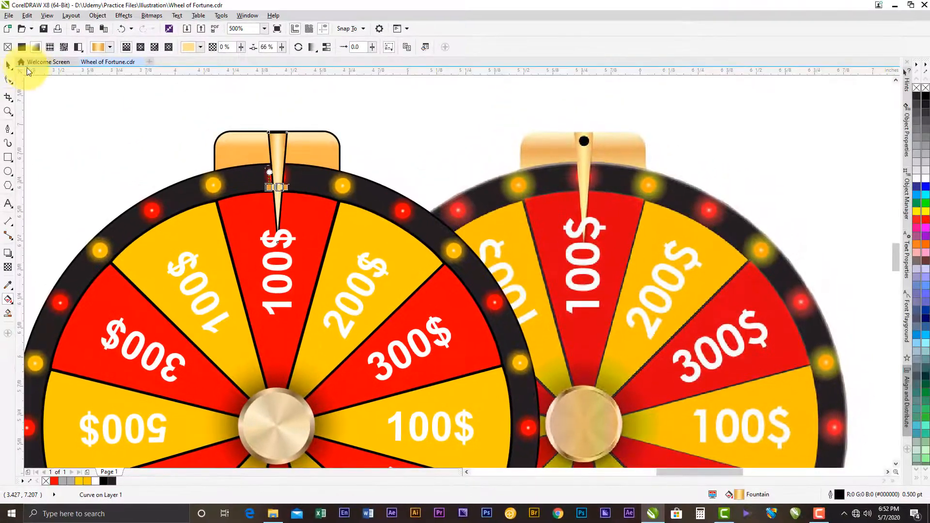
- Remove the outline from the golden pointer
left_click(8, 65)
left_click(65, 90)
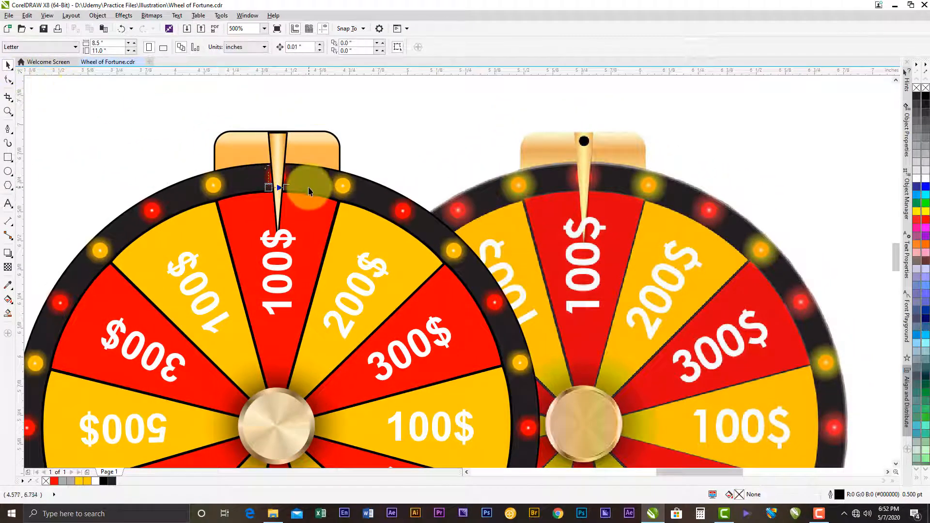
left_click(280, 139)
left_click(279, 140)
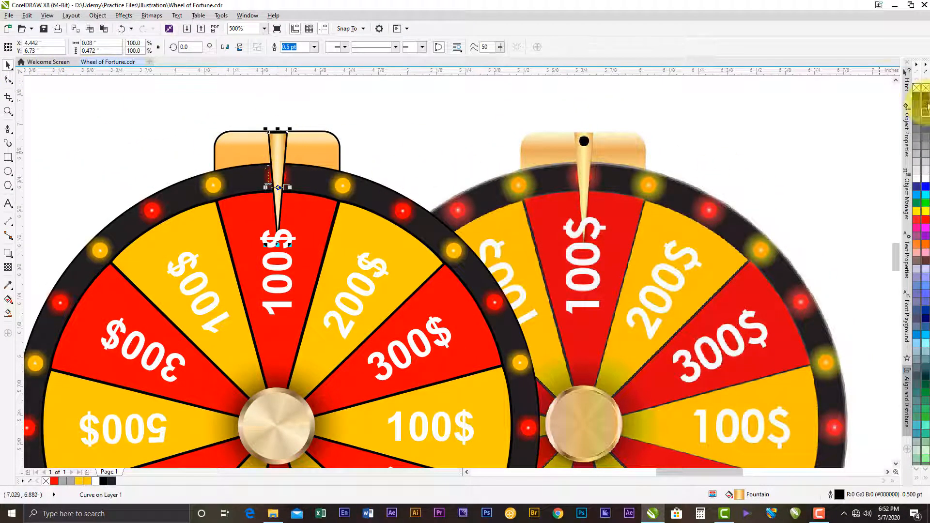
left_click(433, 94)
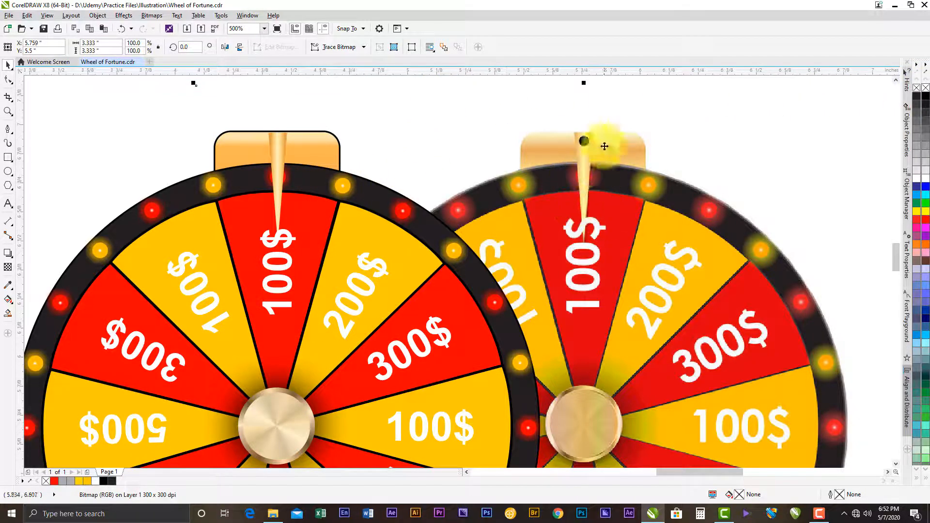
- Stretch the pointer's top edge upward to a height of 0.478 inches, towards the top of the golden rectangle
left_click(274, 144)
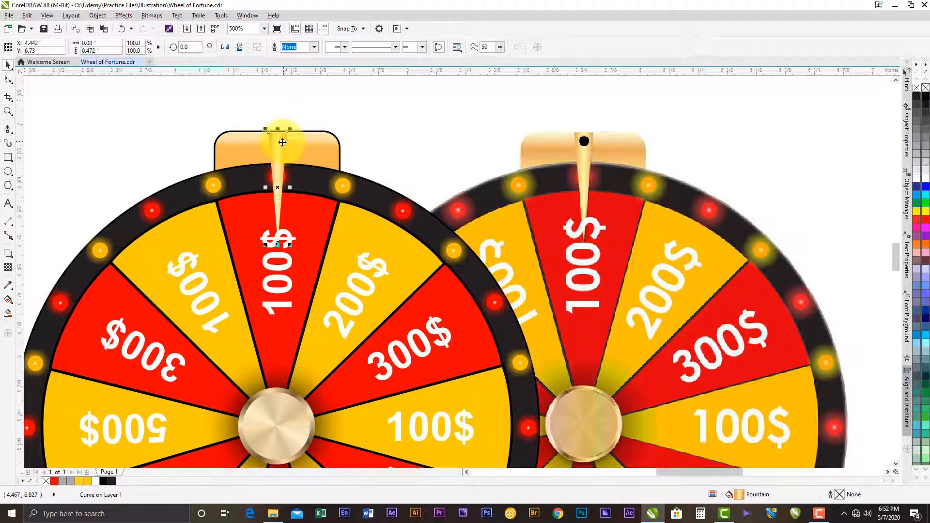
scroll(281, 142, "up", 2)
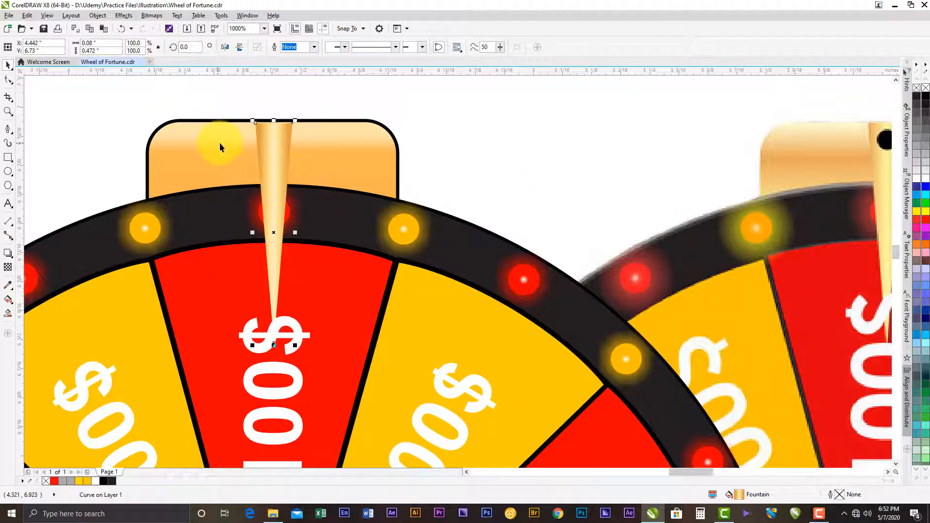
scroll(268, 121, "up", 4)
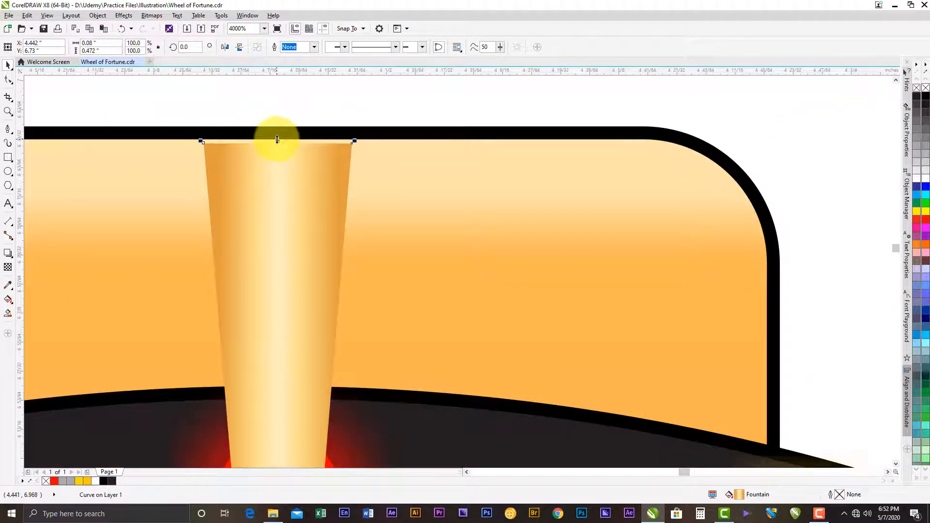
left_click(277, 139)
scroll(278, 148, "down", 4)
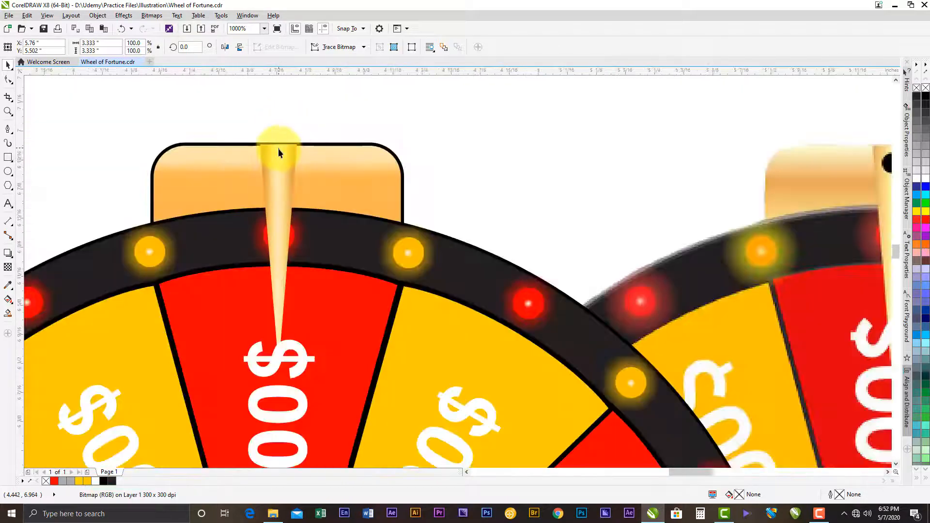
scroll(278, 152, "down", 1)
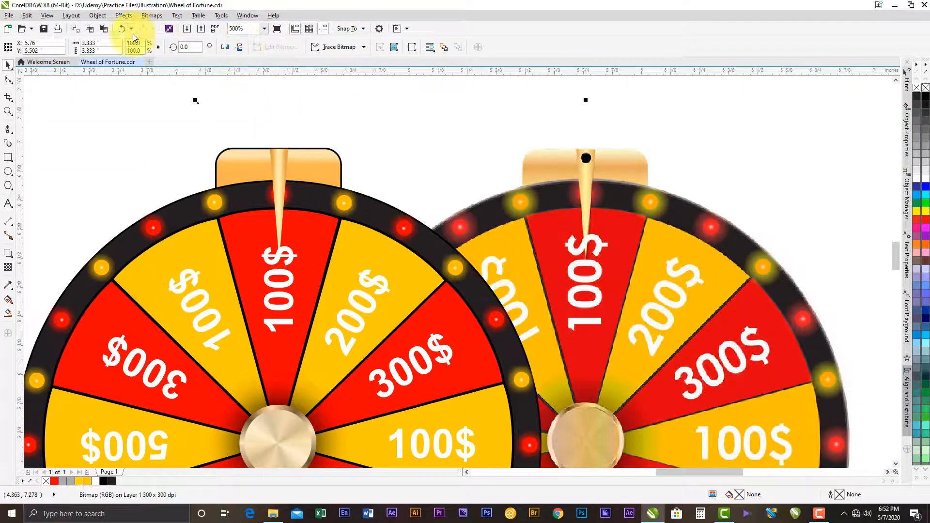
- Undo the shift of the reference image and stretch the pointer's top edge up to a height of 0.481 inches
left_click(124, 30)
left_click(277, 171)
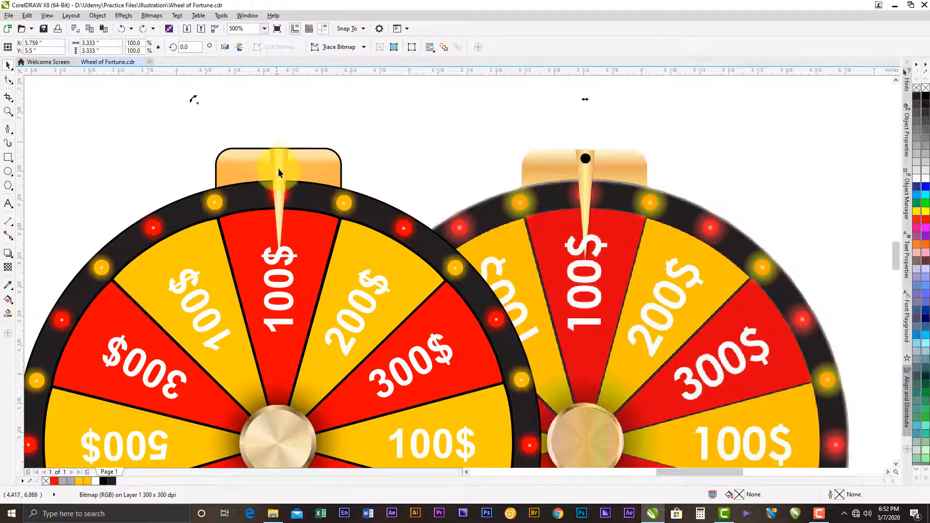
left_click(278, 161)
scroll(276, 146, "up", 3)
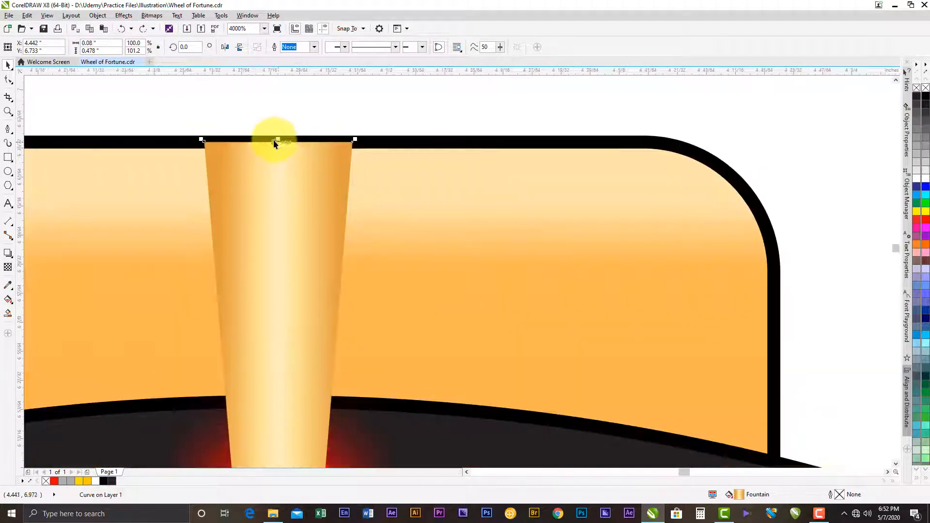
left_click_drag(274, 142, 281, 132)
- Remove the outline from the rounded golden rectangle behind the pointer
scroll(282, 134, "down", 3)
left_click(316, 164)
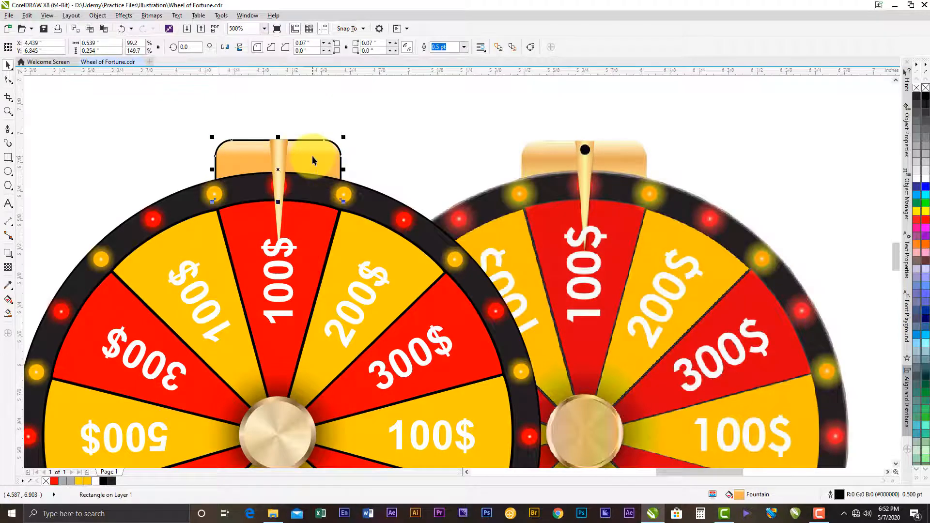
right_click(917, 88)
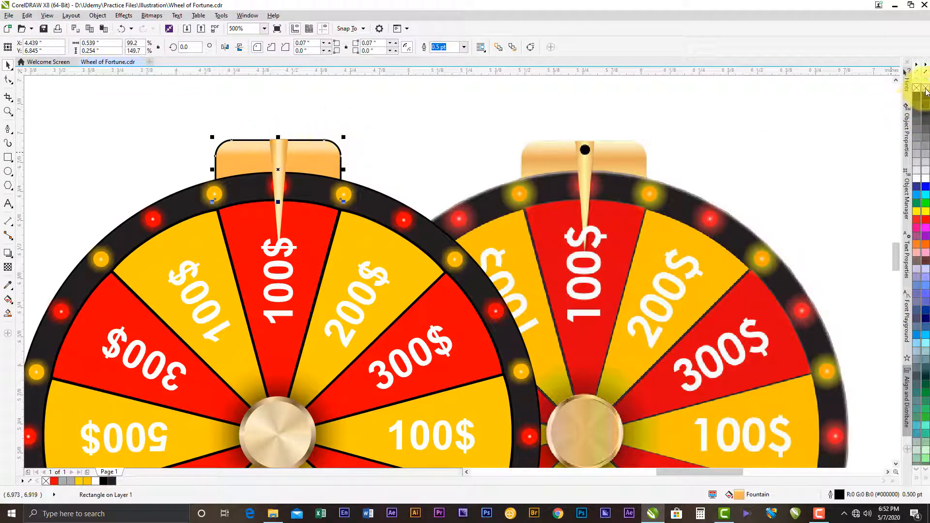
- Lower the pointer's top edge to a height of 0.478 inches to align it with the golden rectangle's upper edge
scroll(280, 141, "up", 3)
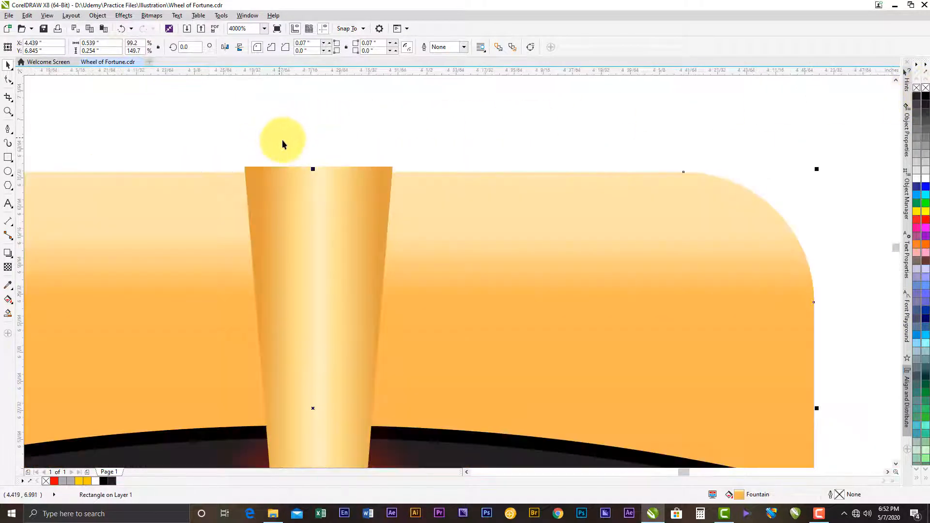
left_click(290, 170)
scroll(298, 170, "up", 1)
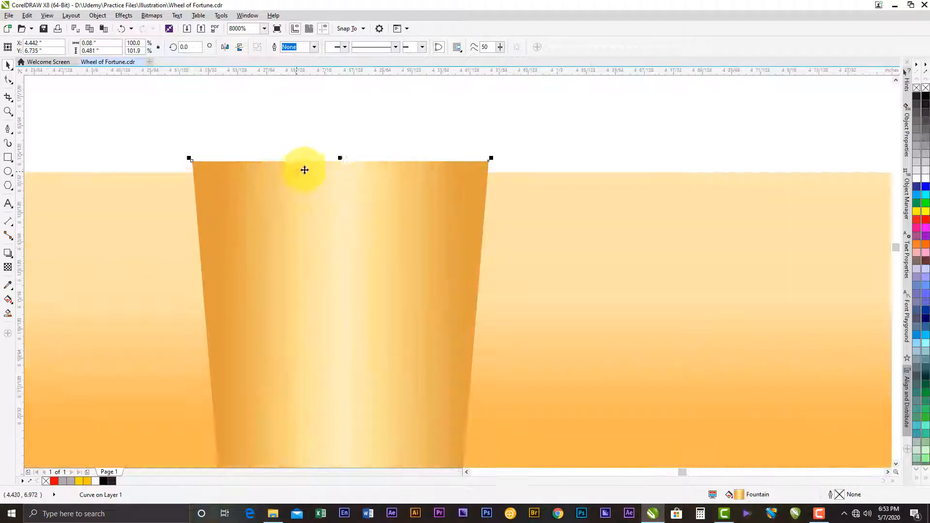
left_click_drag(339, 158, 338, 166)
scroll(339, 166, "down", 3)
scroll(342, 199, "down", 1)
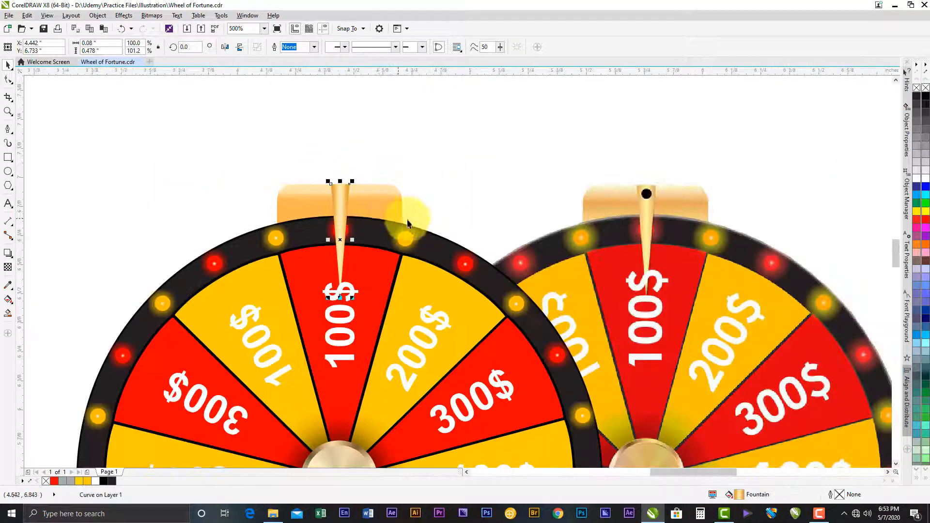
- Add a drop shadow to the pointer, cast from its centre downward and slightly to the right
scroll(652, 206, "up", 1)
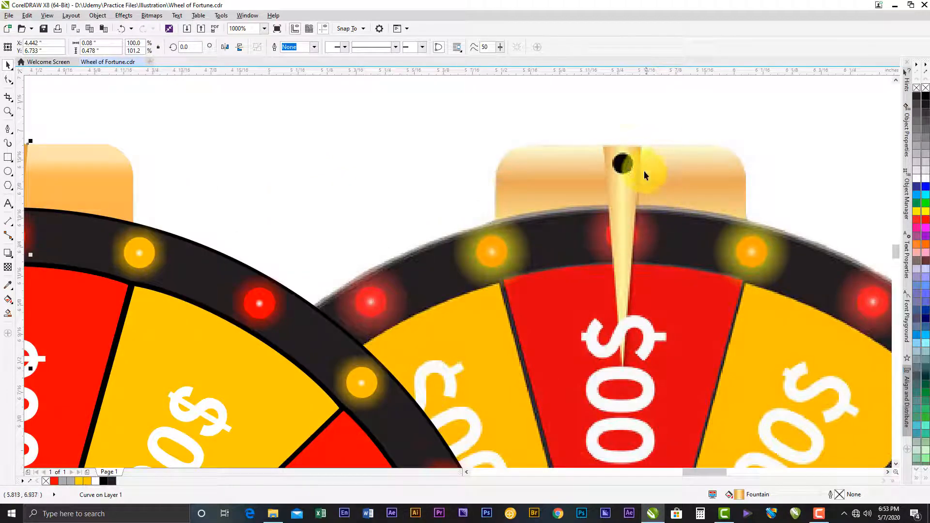
scroll(625, 345, "down", 1)
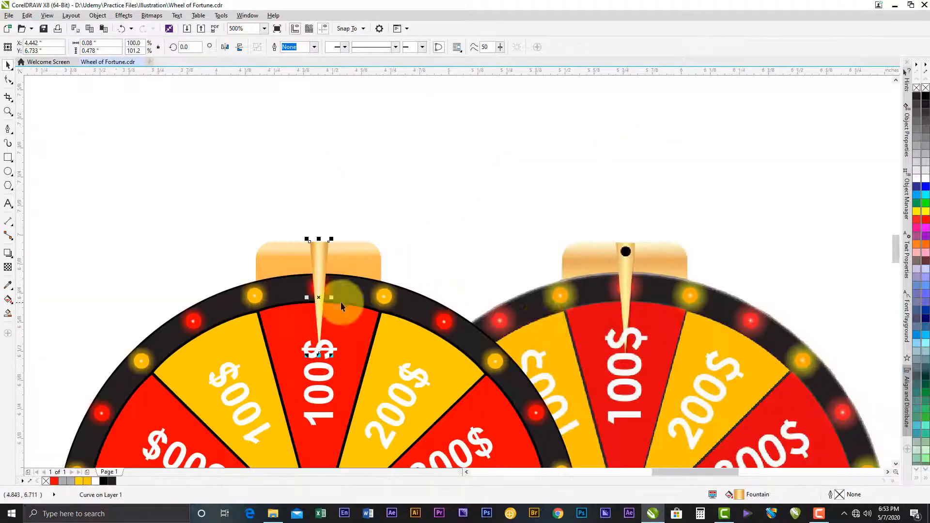
scroll(306, 315, "up", 1)
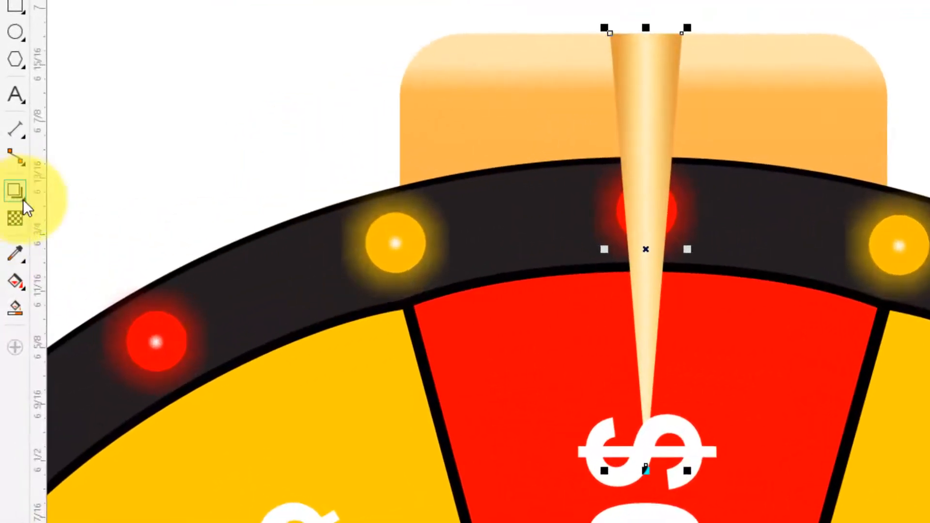
left_click(22, 199)
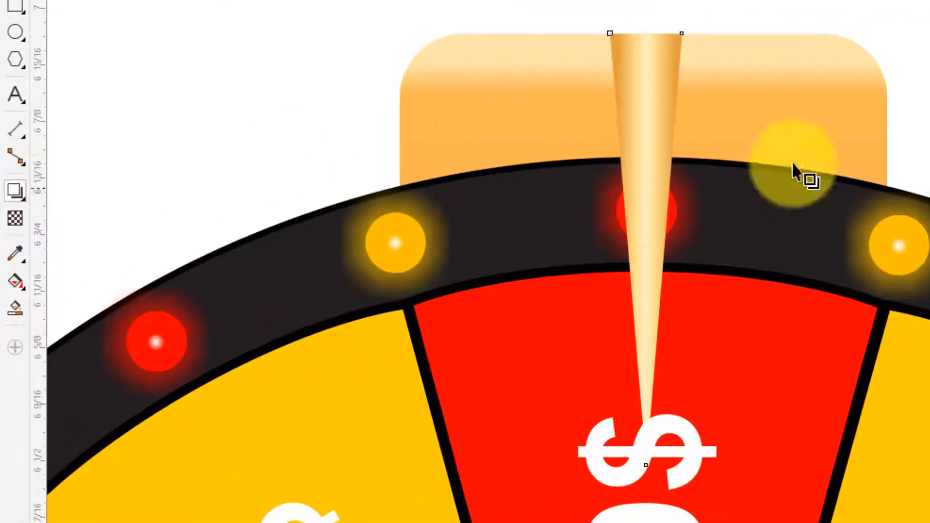
left_click_drag(645, 249, 683, 393)
scroll(692, 275, "down", 2)
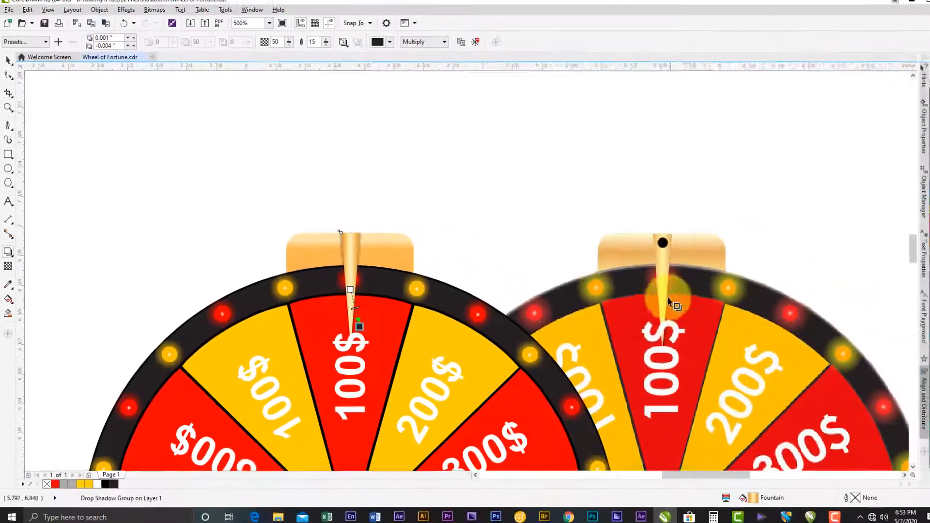
left_click(9, 60)
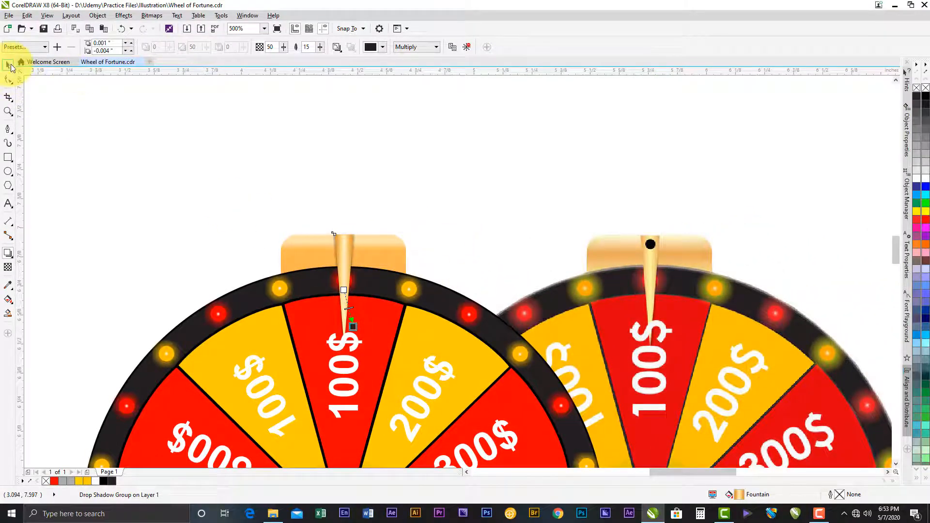
left_click(58, 95)
- Sample black #000000 from the reference stand's neck and fill the matching small block under the drawn wheel with it
scroll(377, 211, "down", 2)
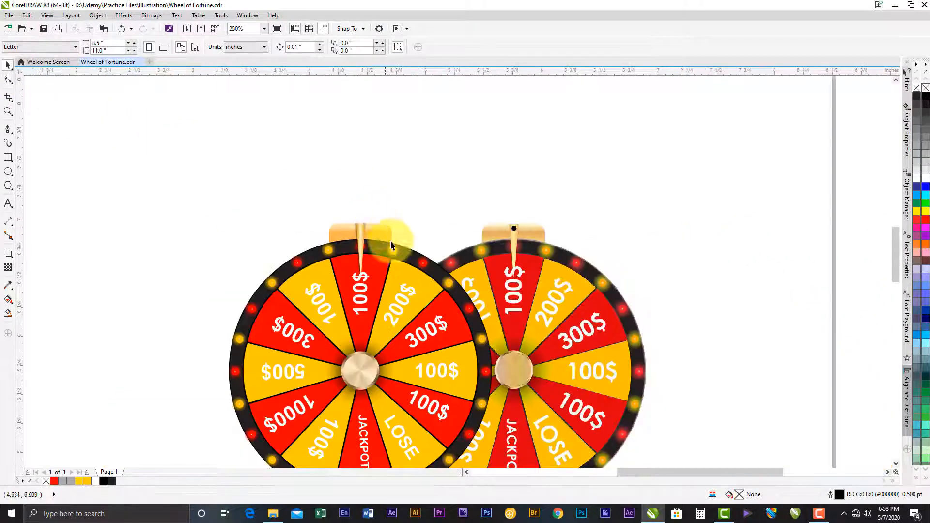
scroll(491, 277, "down", 3)
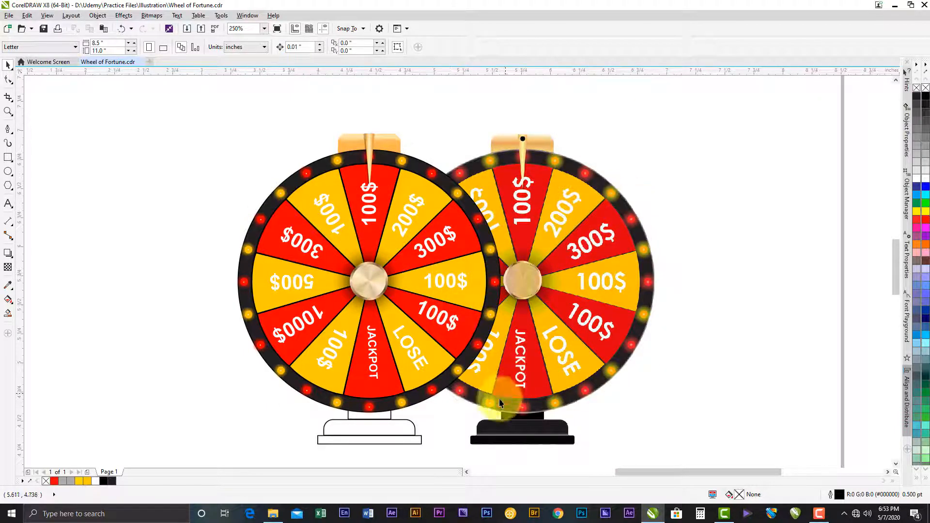
scroll(464, 444, "up", 2)
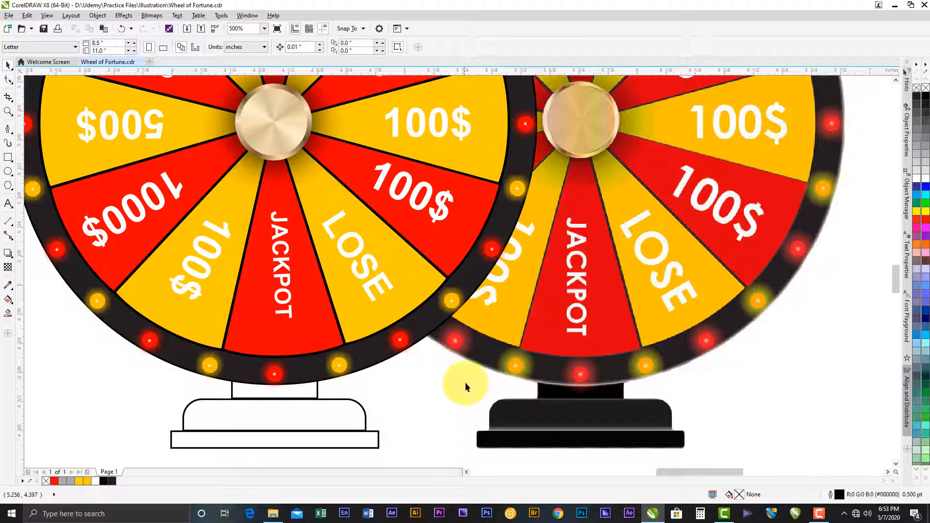
left_click_drag(466, 376, 493, 323)
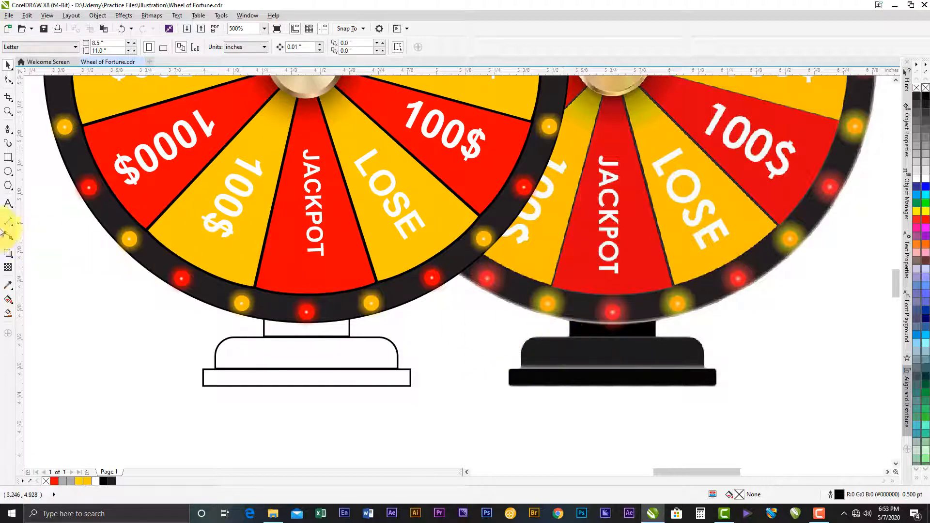
left_click(7, 286)
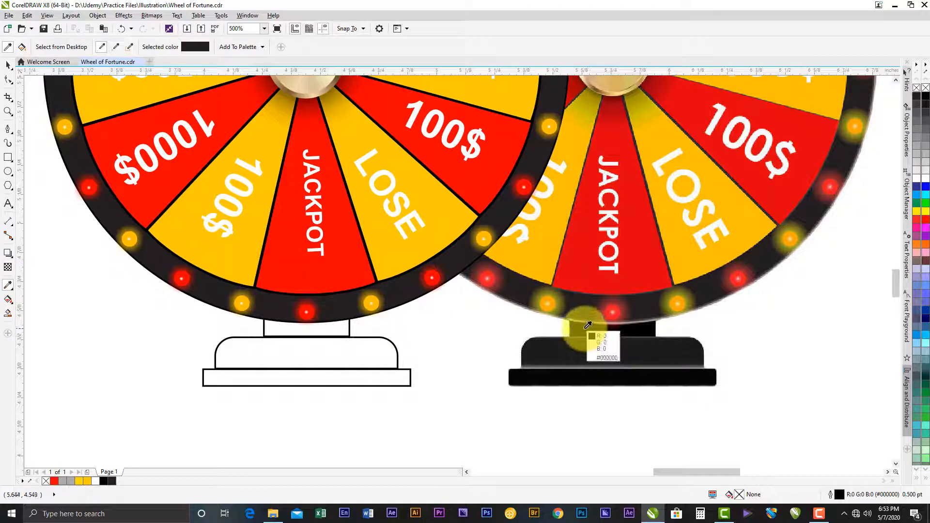
left_click(592, 334)
left_click(328, 329)
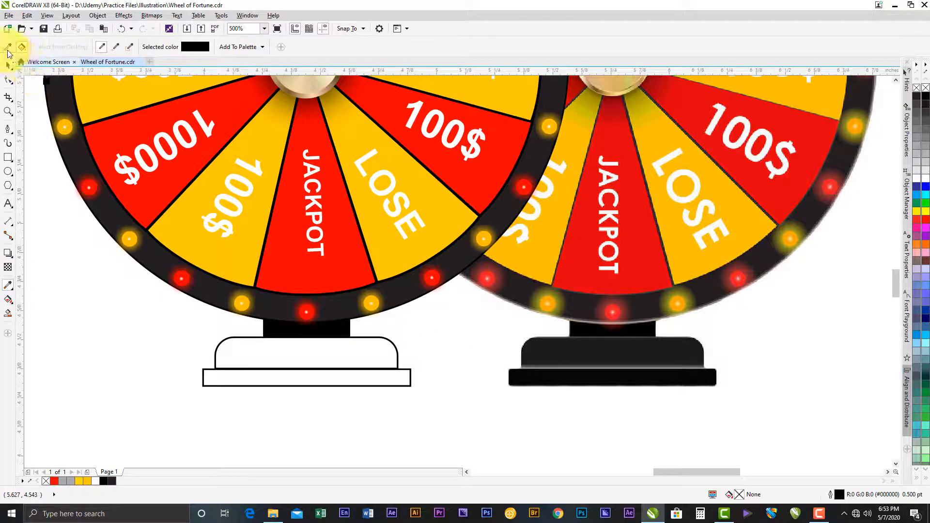
- Sample dark grey #1C1C1C from the reference's rounded base block and fill the matching drawn block with it
left_click(583, 355)
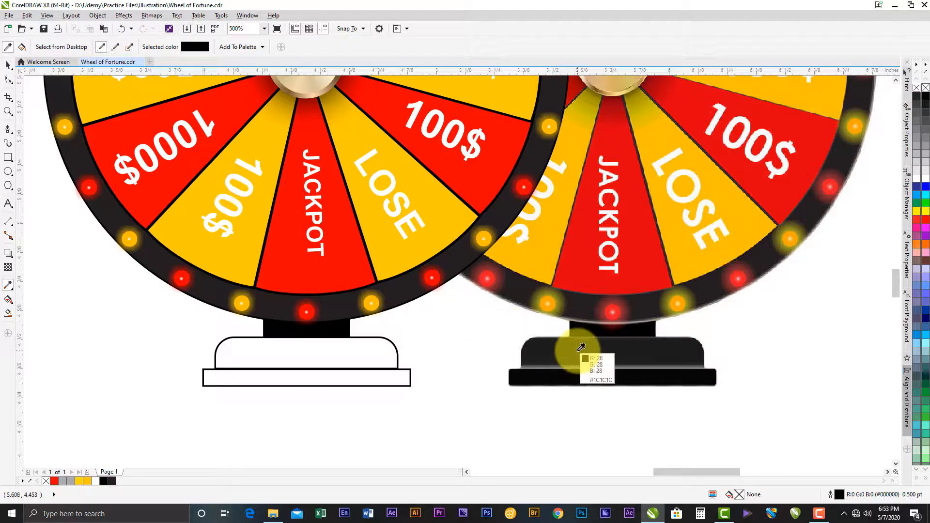
left_click(349, 348)
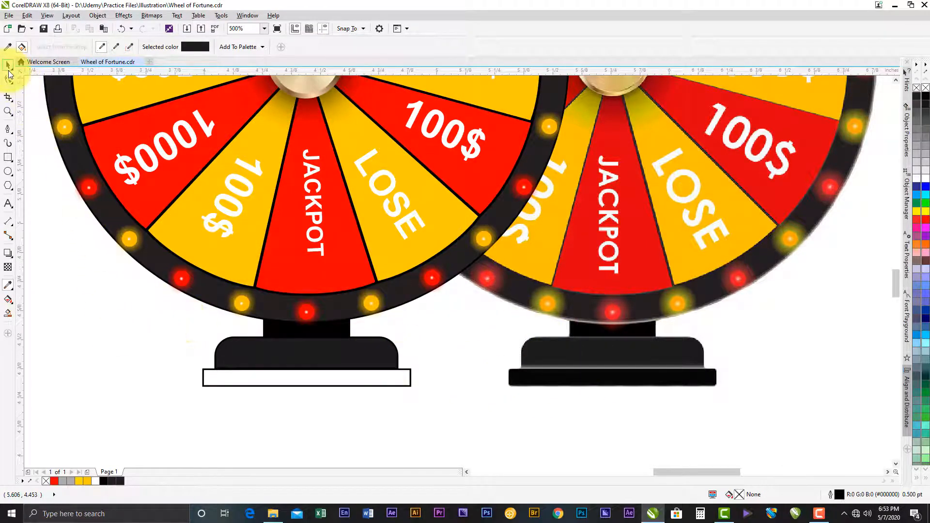
left_click(7, 68)
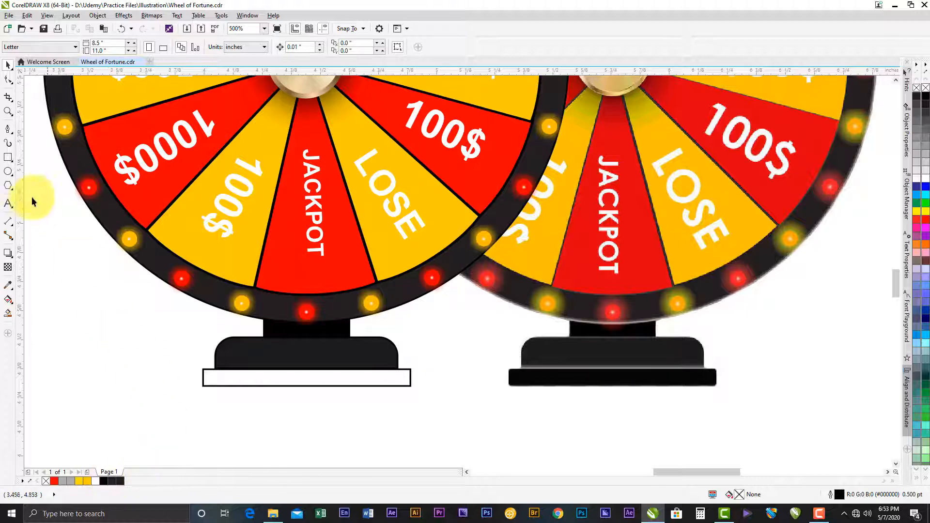
- Sample near-black #060606 from the reference's lowest base slab and fill the matching drawn rectangle with it
left_click(8, 285)
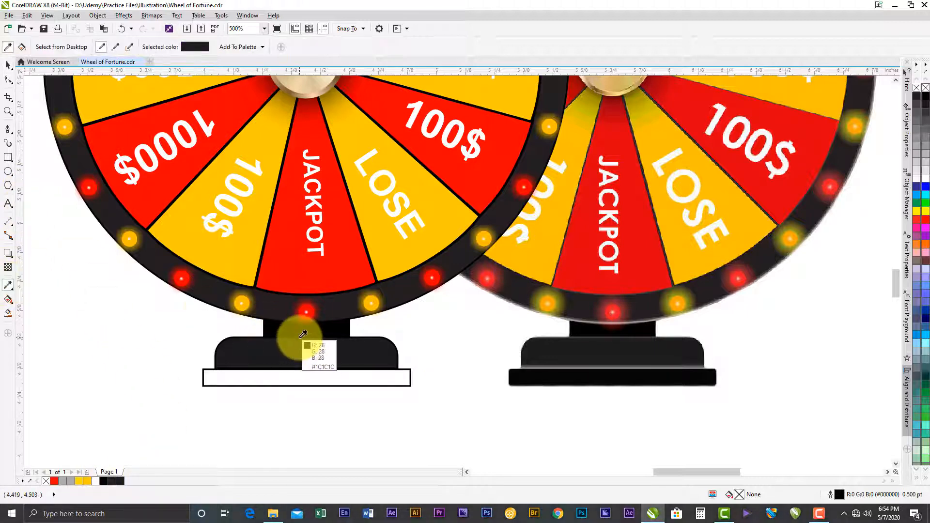
left_click(595, 376)
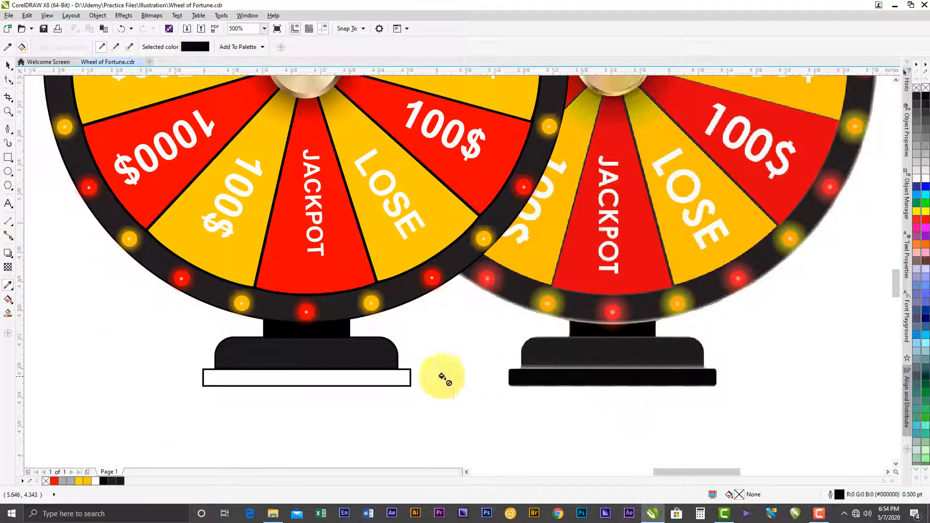
left_click(388, 377)
left_click(9, 68)
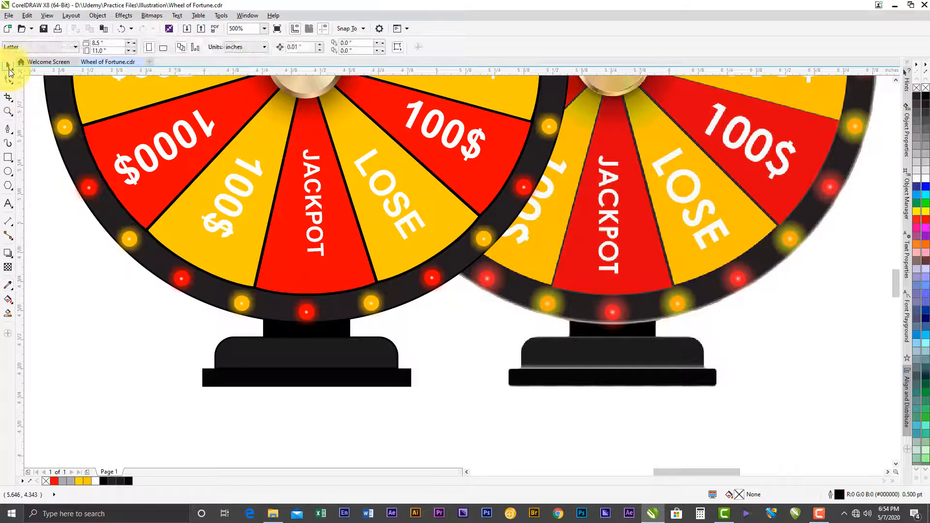
- Cast a short drop shadow upward from the black bottom rectangle of the drawn stand
left_click(606, 376)
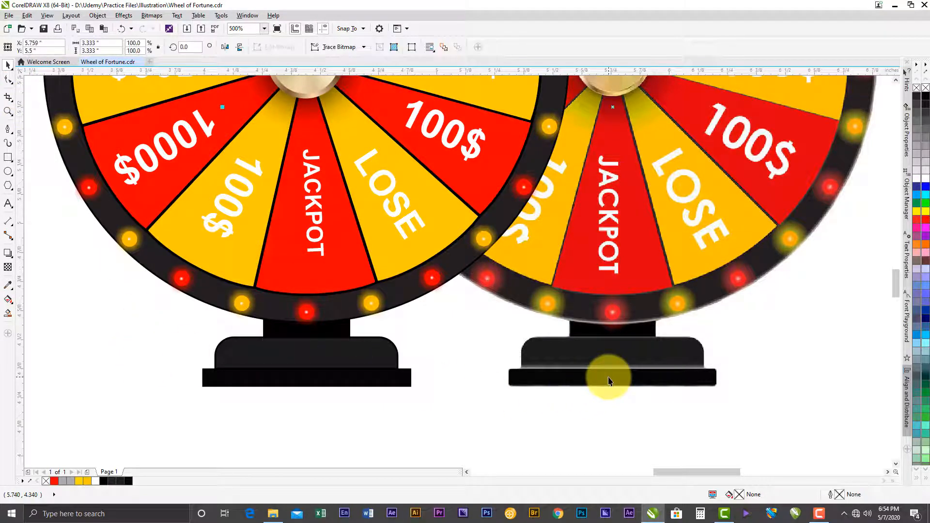
left_click(329, 378)
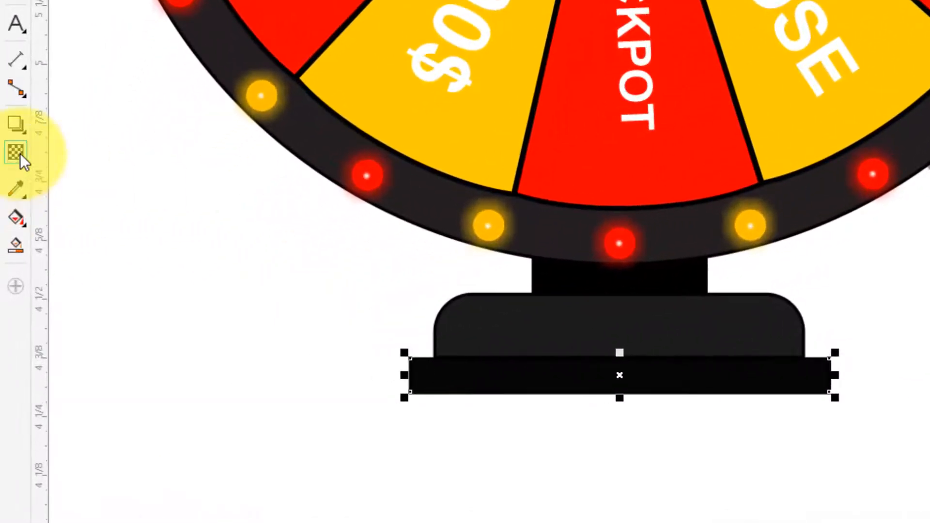
left_click(20, 119)
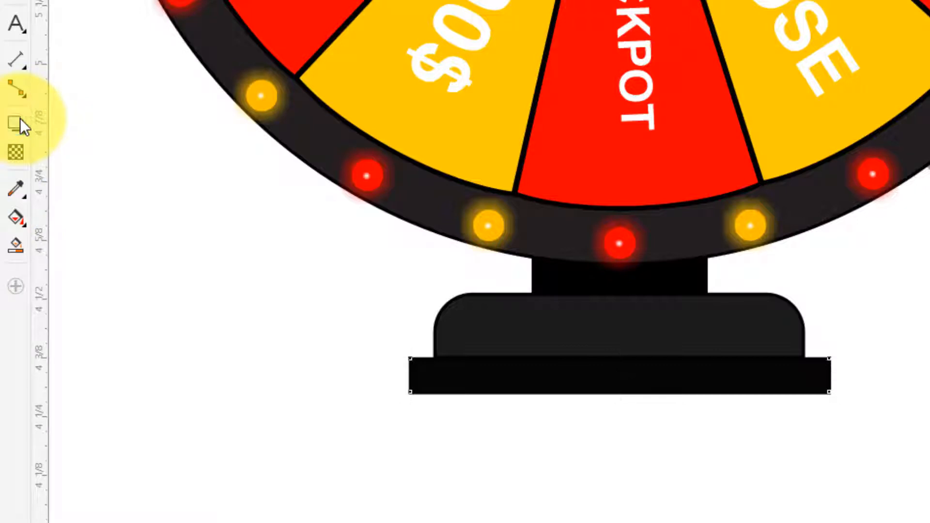
left_click_drag(595, 366, 608, 352)
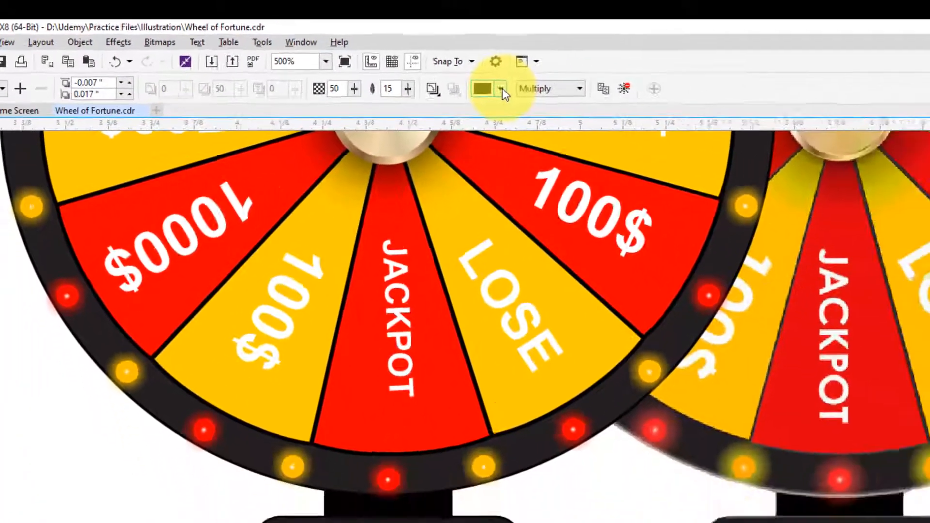
- Set the bottom rectangle's shadow colour to white #FFFFFF using the RGB colour model
left_click(502, 90)
left_click(509, 150)
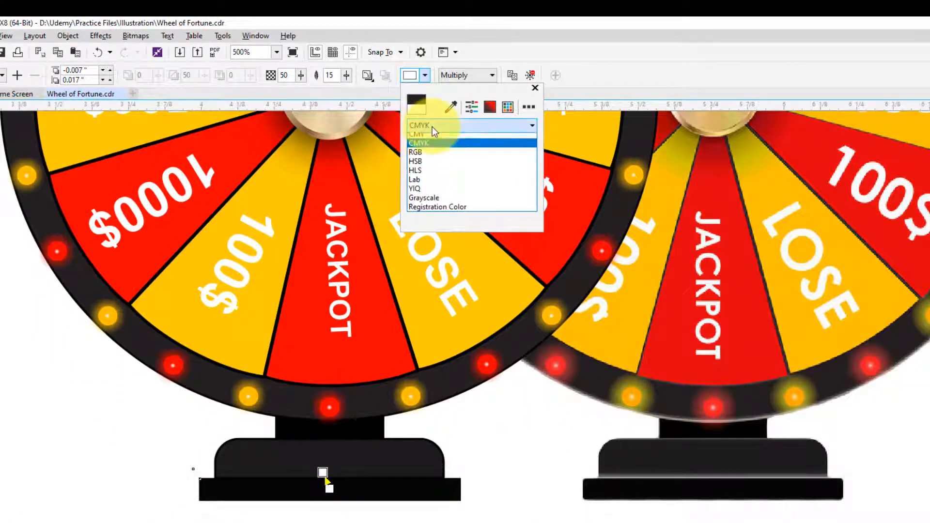
left_click(420, 155)
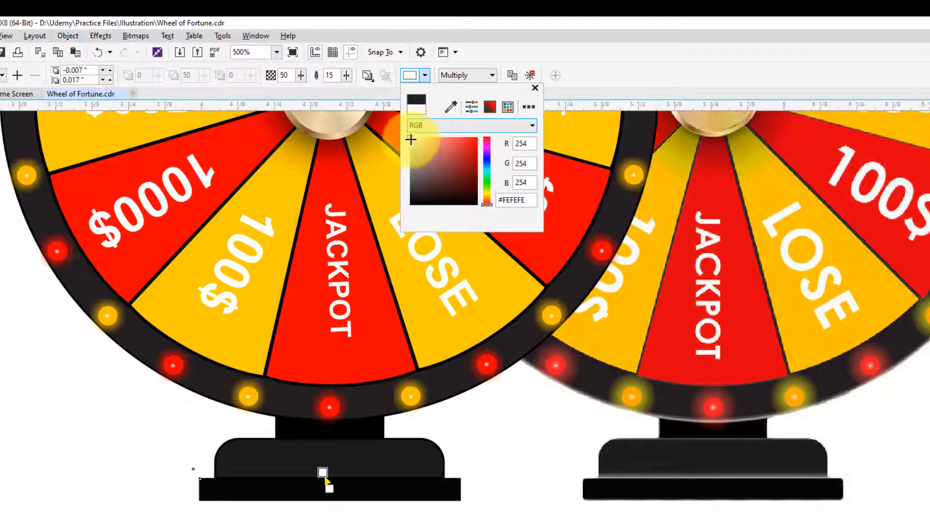
left_click_drag(412, 141, 394, 121)
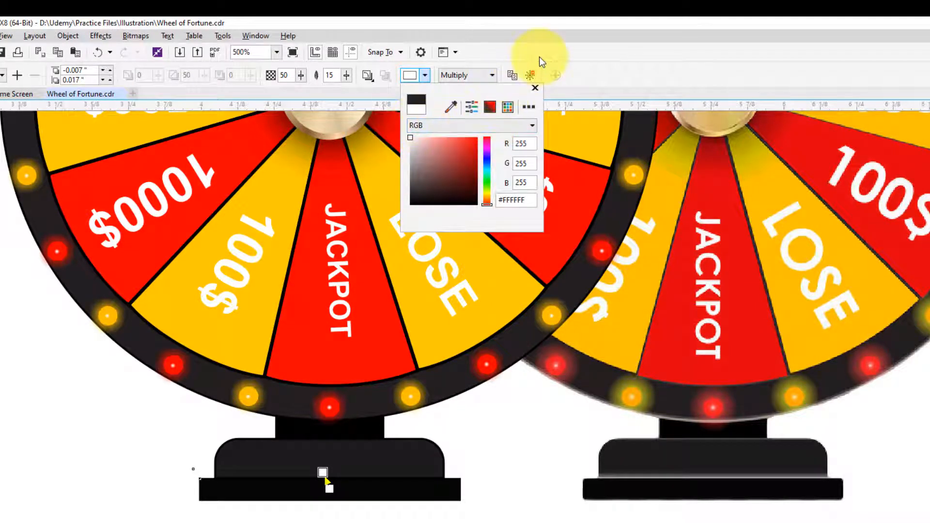
- Try the Add and Screen merge modes on the white shadow, ending with Normal
left_click(471, 76)
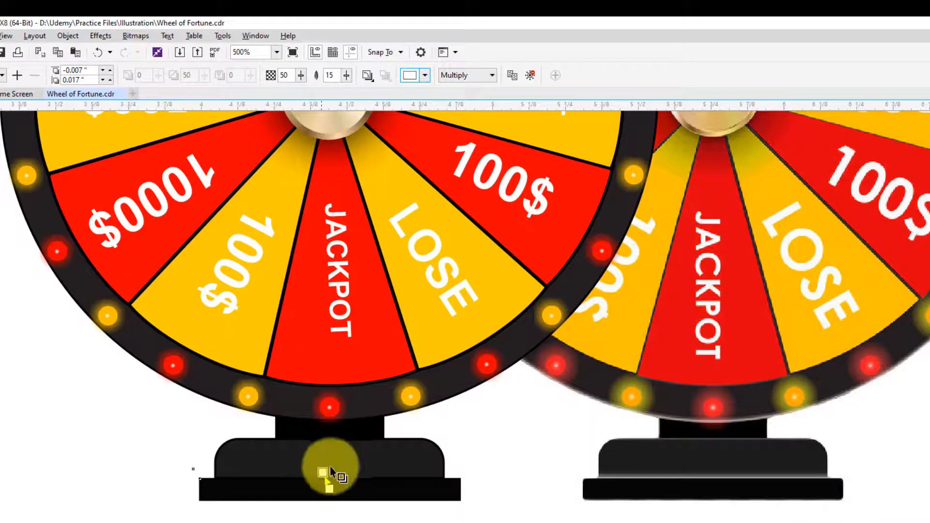
left_click(466, 77)
left_click(455, 98)
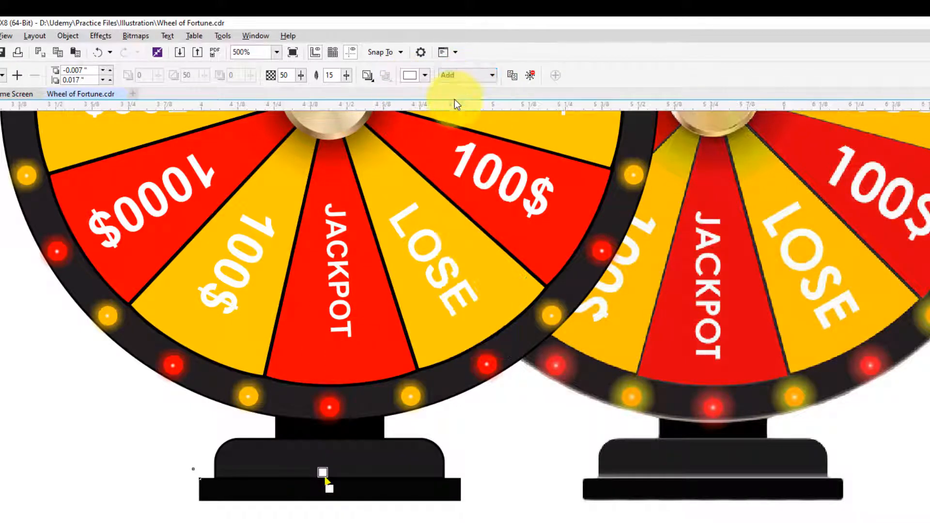
left_click(491, 76)
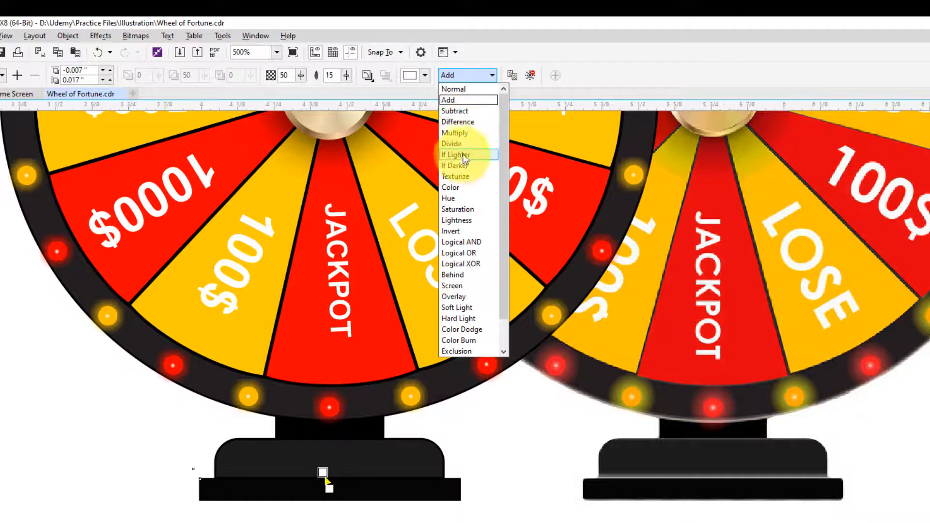
left_click(466, 286)
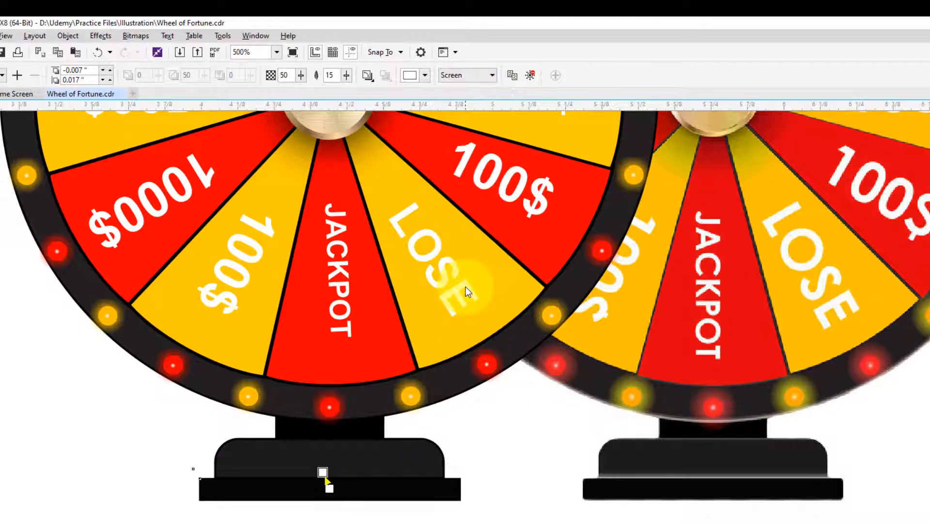
left_click(462, 76)
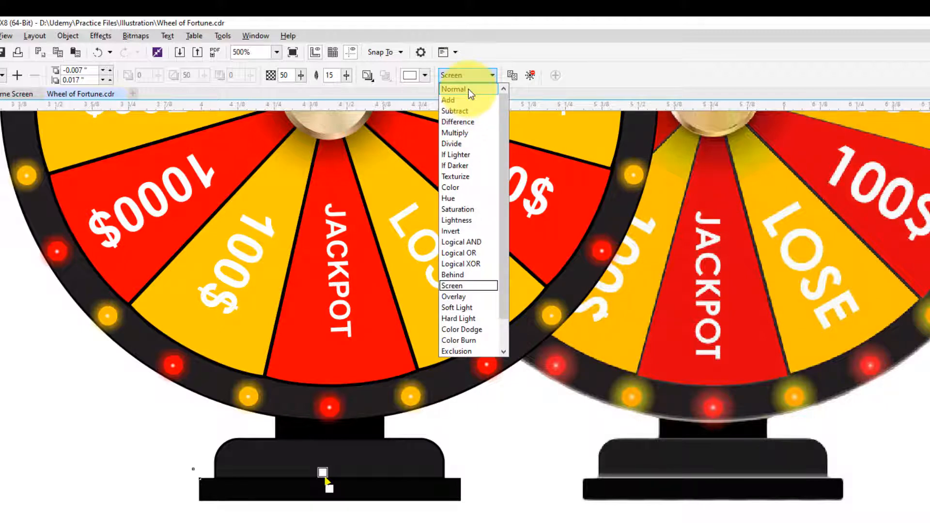
left_click(469, 89)
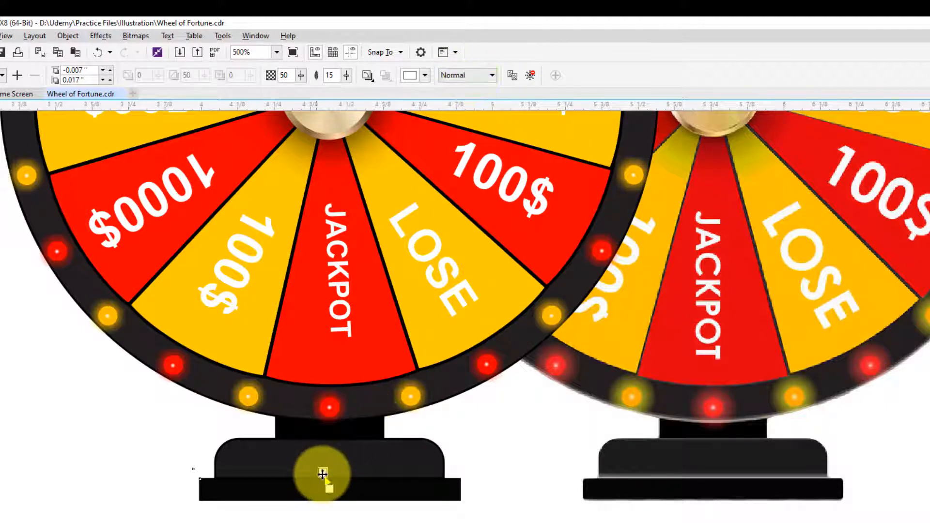
- Reposition the shadow straight up from the bottom rectangle, with a vertical offset of about 0.018 inches
left_click_drag(324, 473, 330, 468)
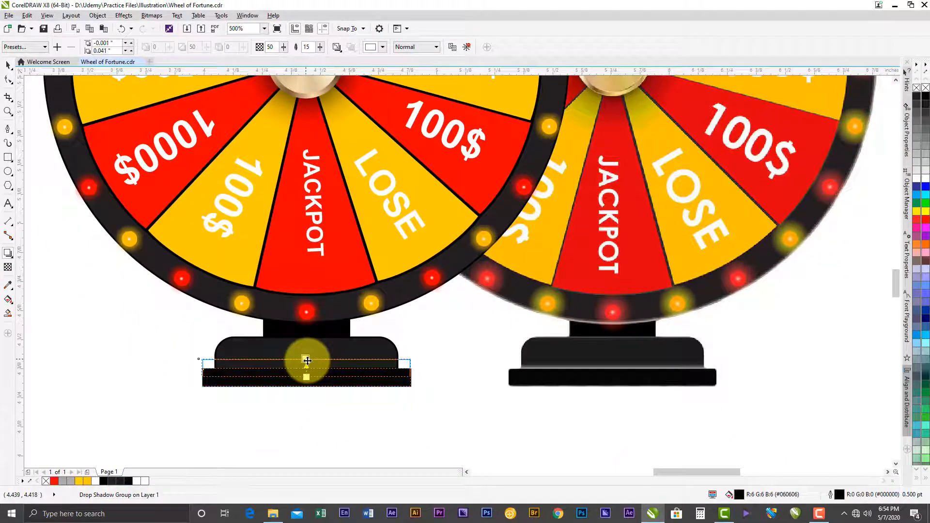
left_click_drag(307, 360, 309, 358)
scroll(306, 359, "up", 1)
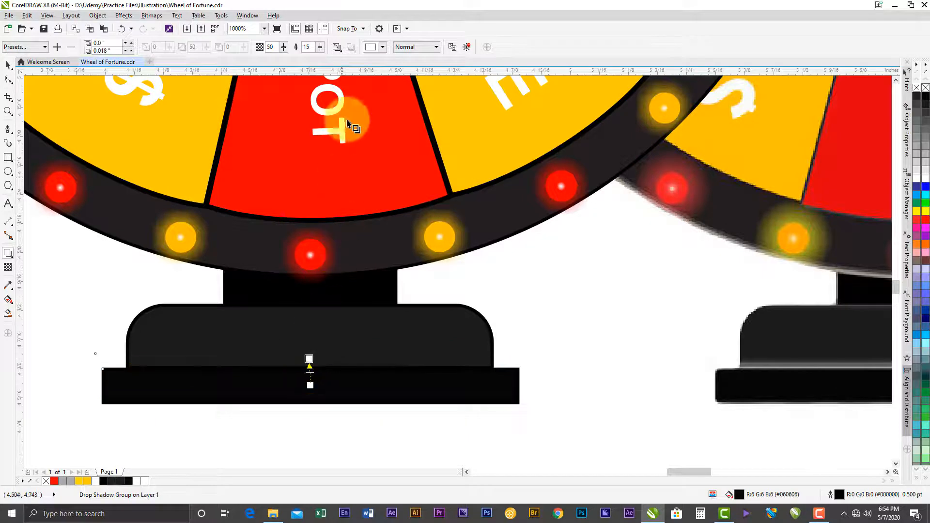
- Set the shadow's merge mode to Divide and raise its opacity to 100
left_click(412, 47)
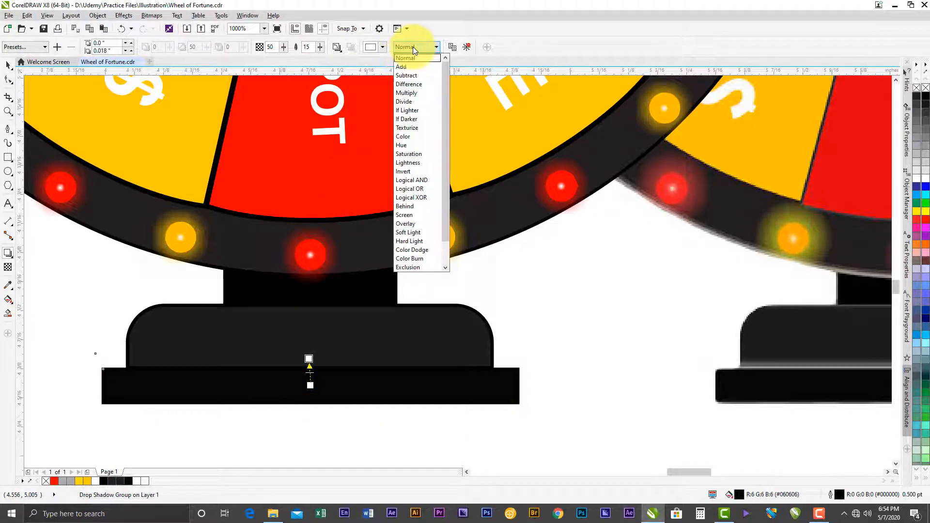
left_click(414, 103)
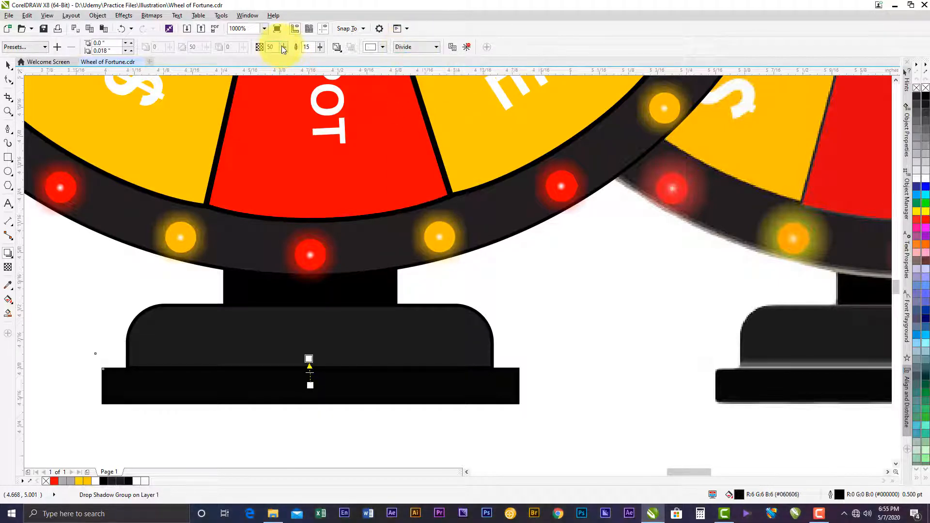
left_click_drag(283, 50, 304, 46)
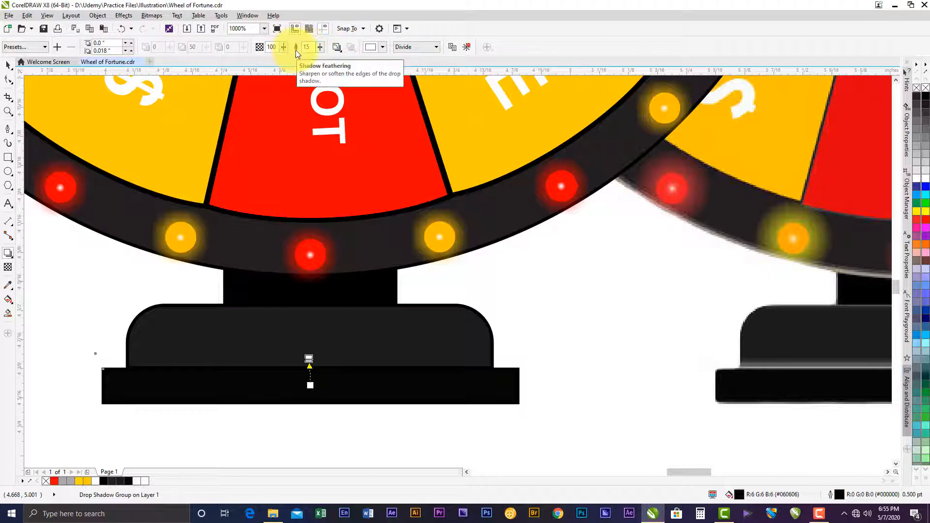
- Try the If Darker and If Lighter merge modes on the shadow, ending with Screen
left_click(417, 49)
left_click(415, 118)
left_click(415, 47)
left_click(409, 110)
left_click(411, 46)
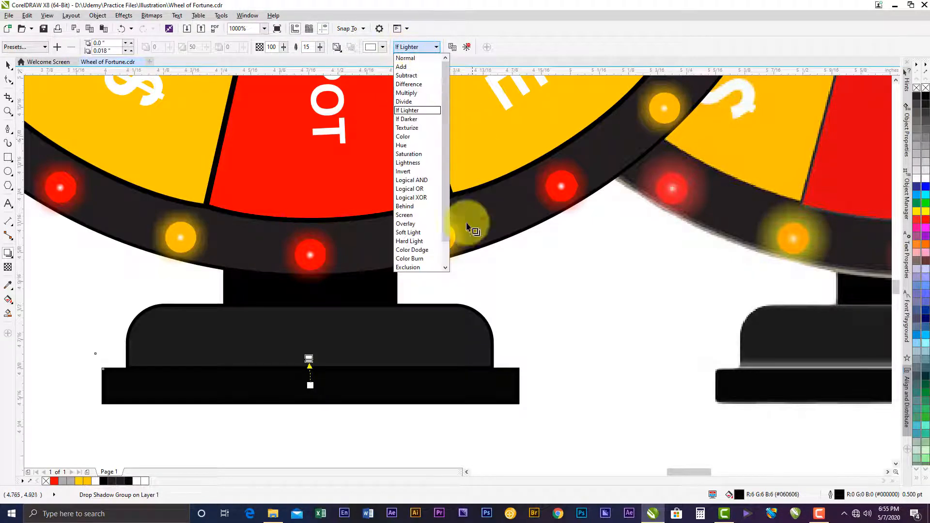
left_click(409, 215)
scroll(312, 367, "down", 2)
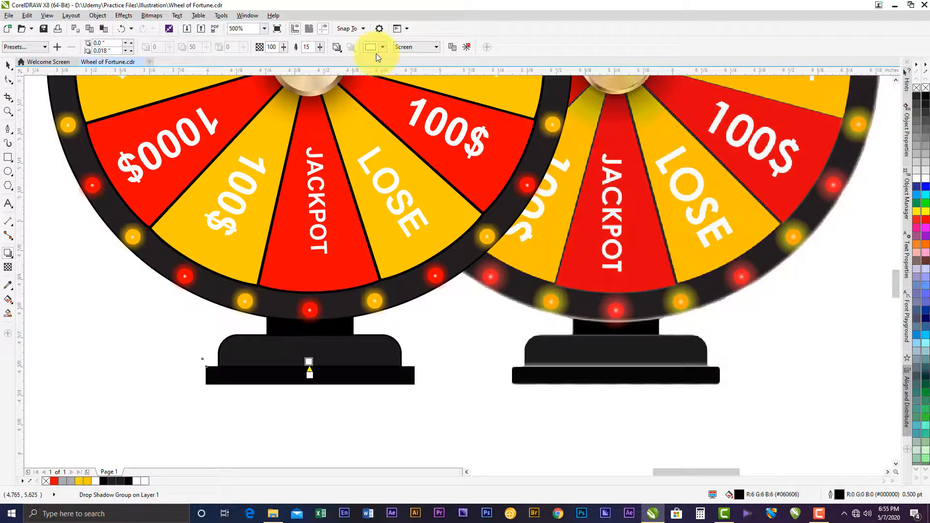
- Clear the drop shadow from the stand's bottom rectangle
left_click(468, 47)
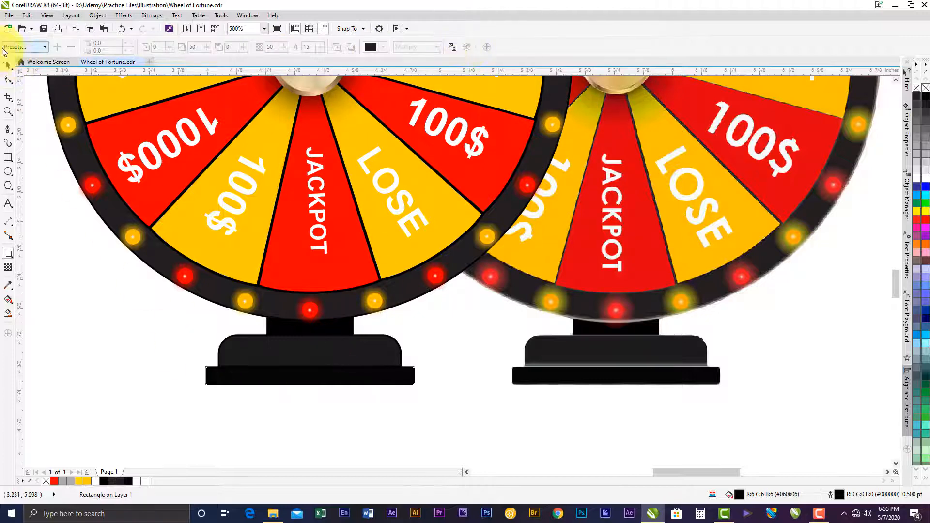
left_click(9, 65)
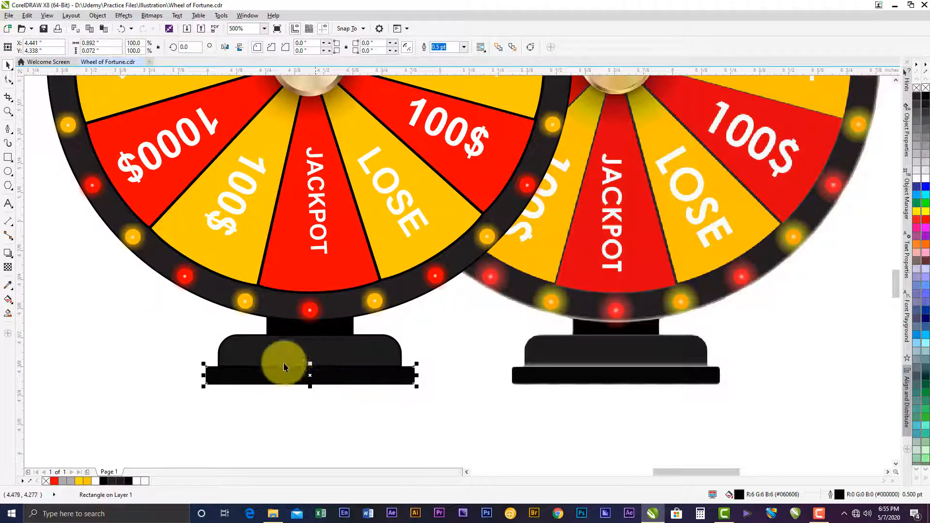
- Duplicate the stand's bottom rectangle in place and stretch the copy's top edge up to a height of 0.088 inches
scroll(265, 375, "up", 1)
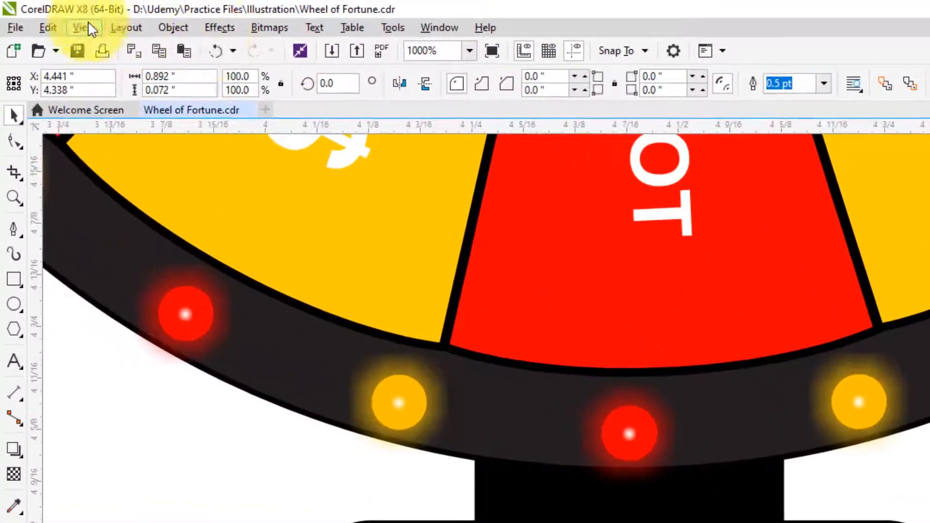
left_click(50, 27)
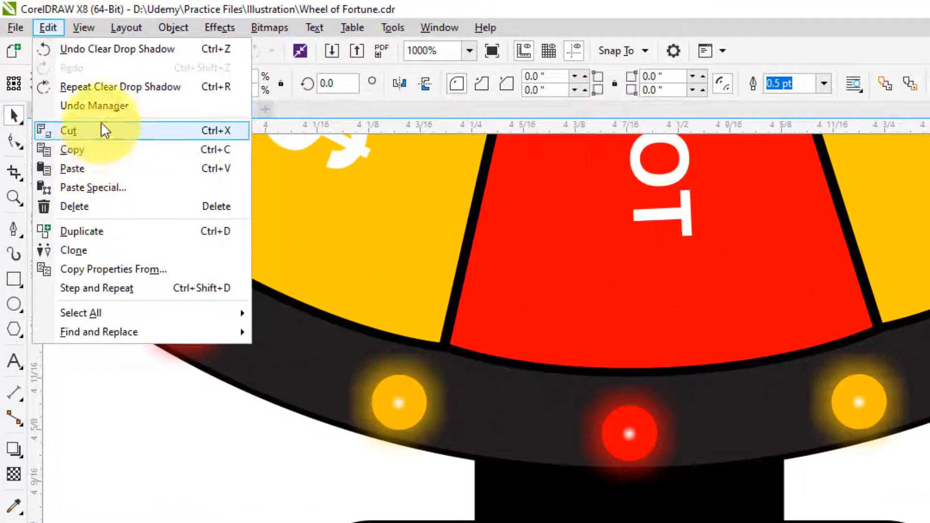
left_click(98, 231)
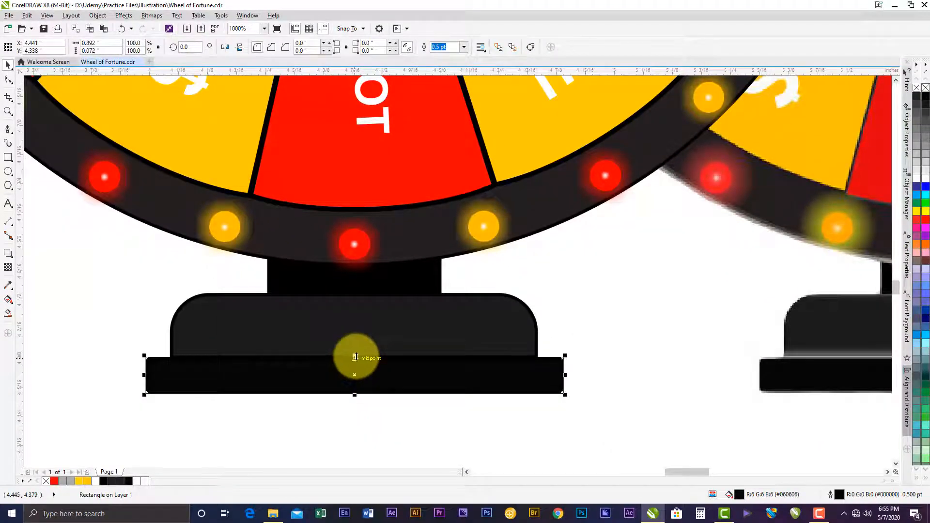
mouse_move(355, 357)
left_mouse_down()
mouse_move(353, 374)
mouse_move(357, 348)
left_mouse_up()
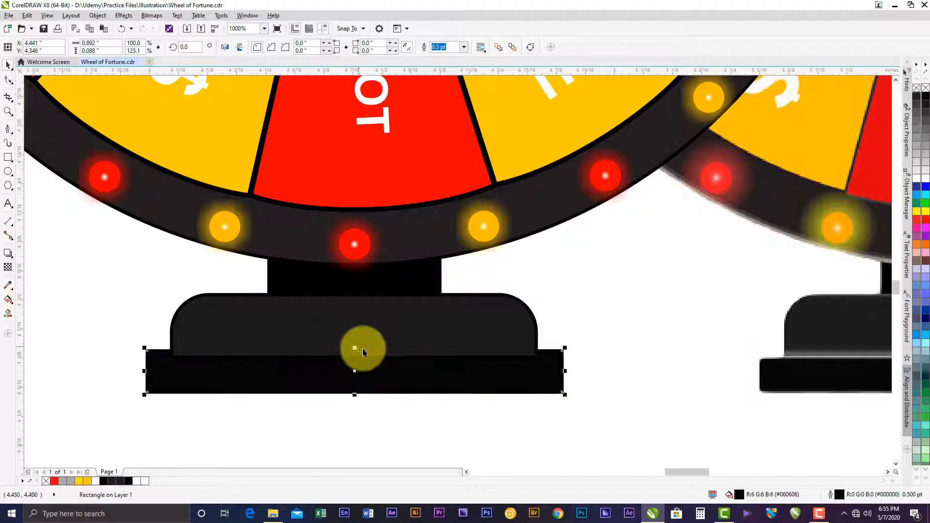
left_click(146, 16)
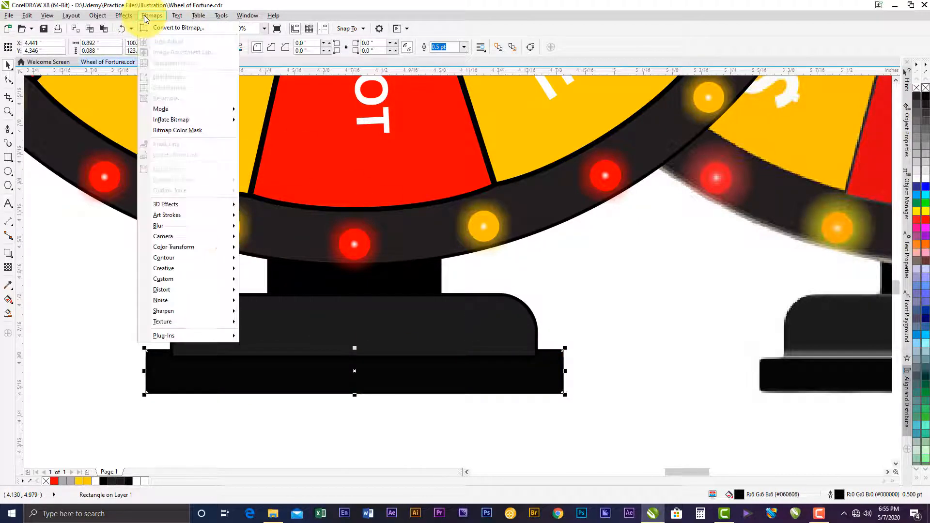
left_click(175, 27)
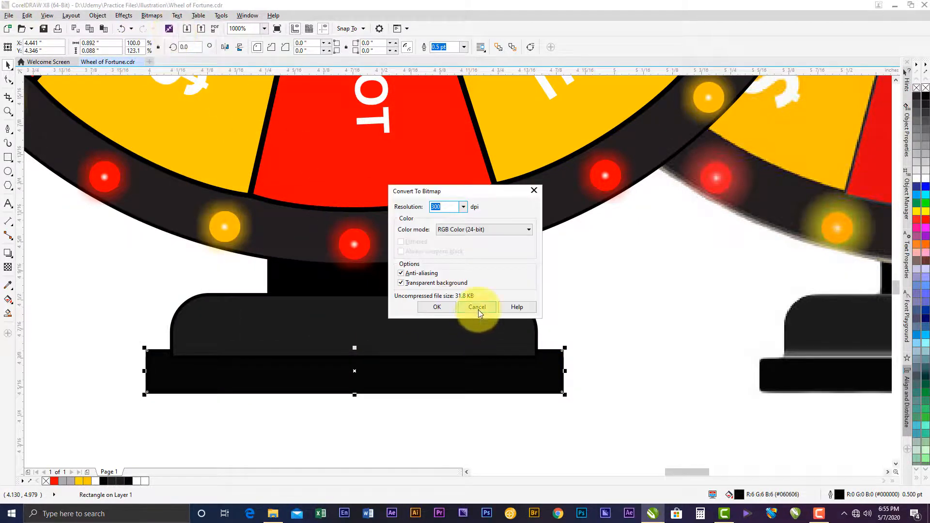
left_click(478, 310)
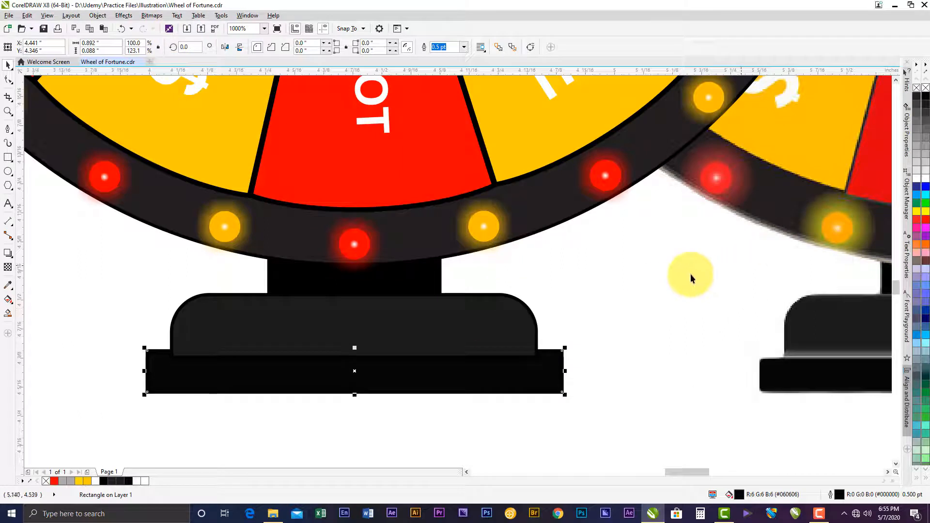
- Fill the taller duplicated rectangle at the stand's bottom with white
left_click(919, 183)
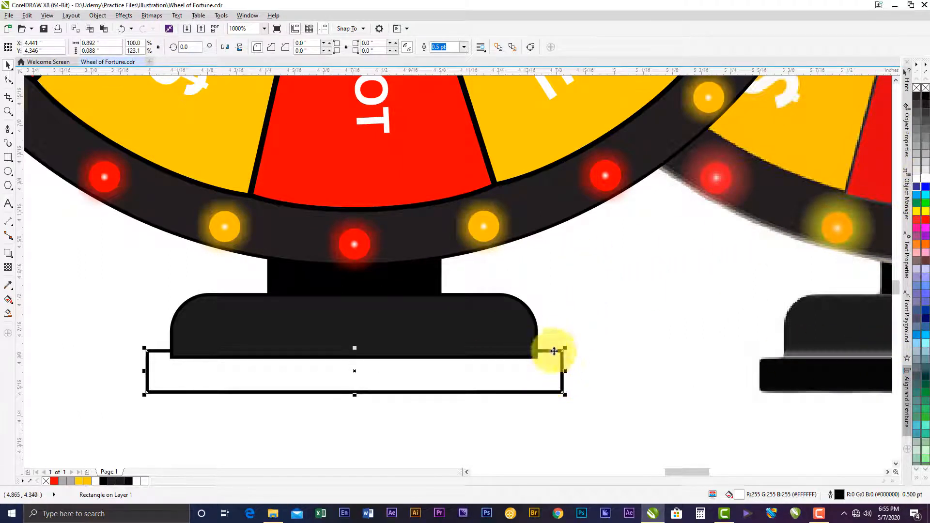
- Remove the outline from the white rectangle at the stand's bottom
right_click(925, 89)
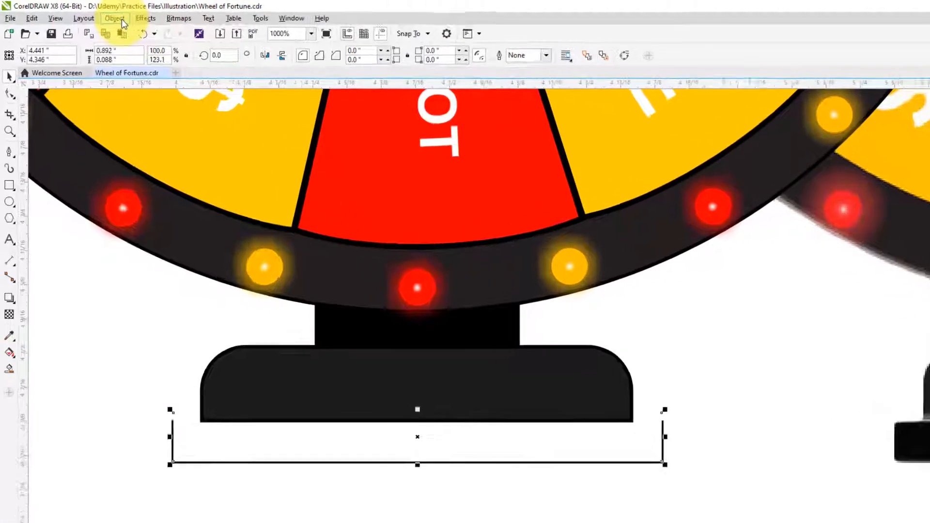
left_click(97, 15)
mouse_move(140, 137)
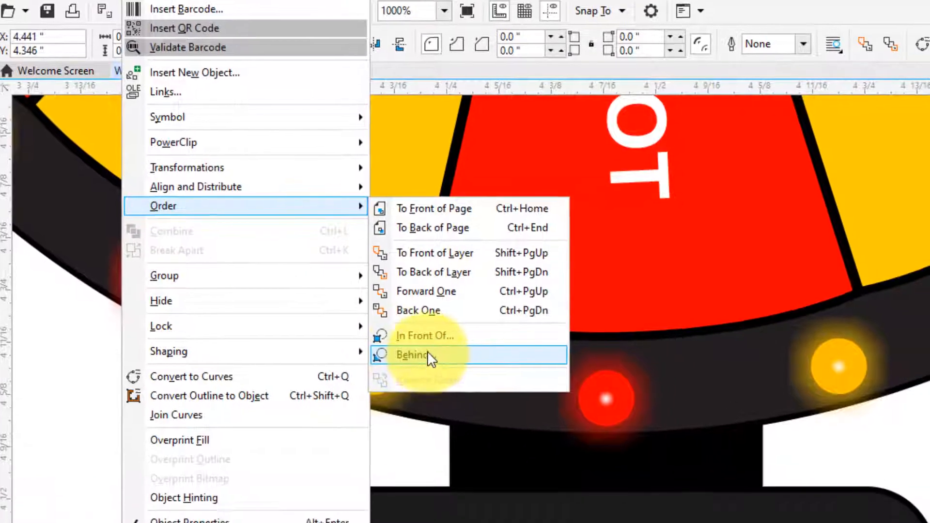
left_click(447, 395)
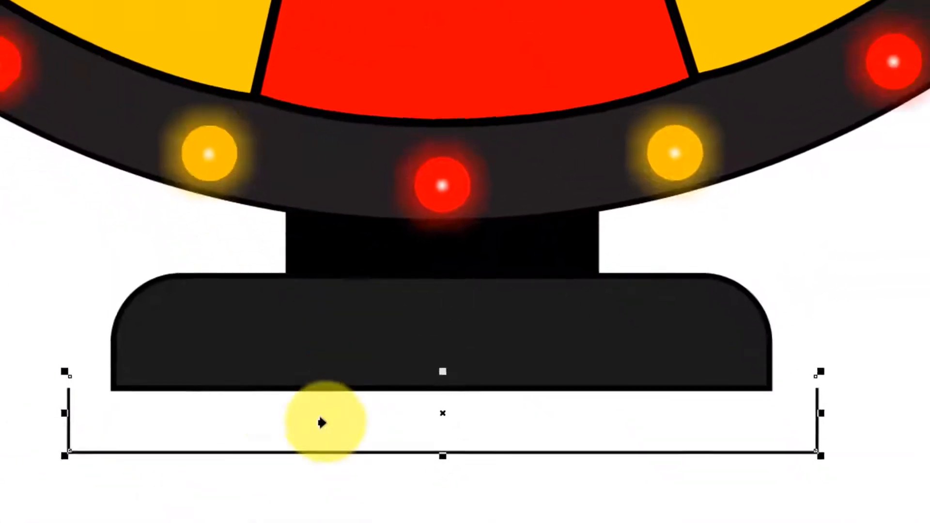
left_click(280, 423)
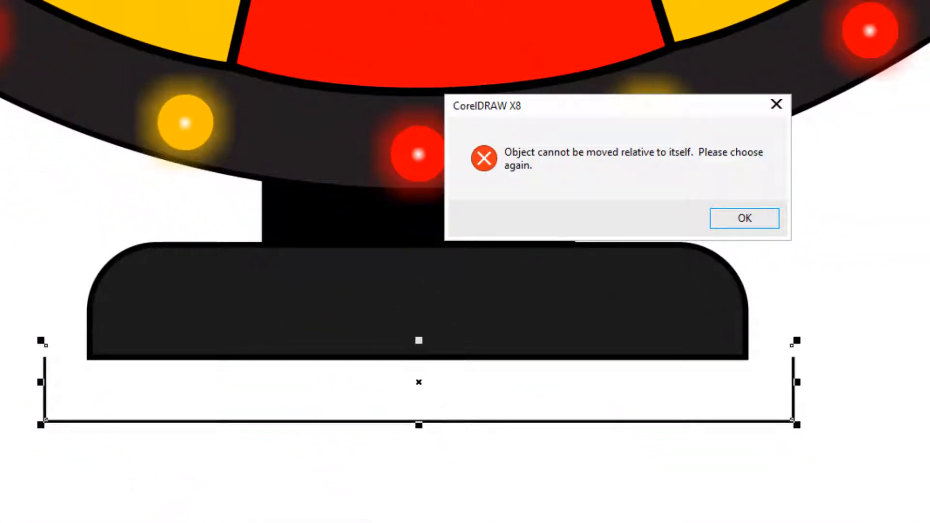
left_click(745, 222)
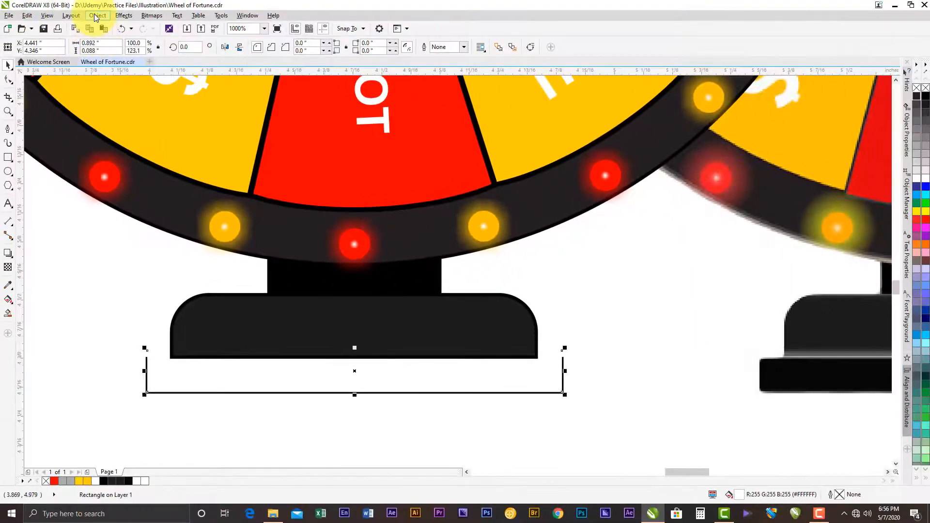
- Send the white rectangle behind the stand's black bottom slab
left_click(97, 16)
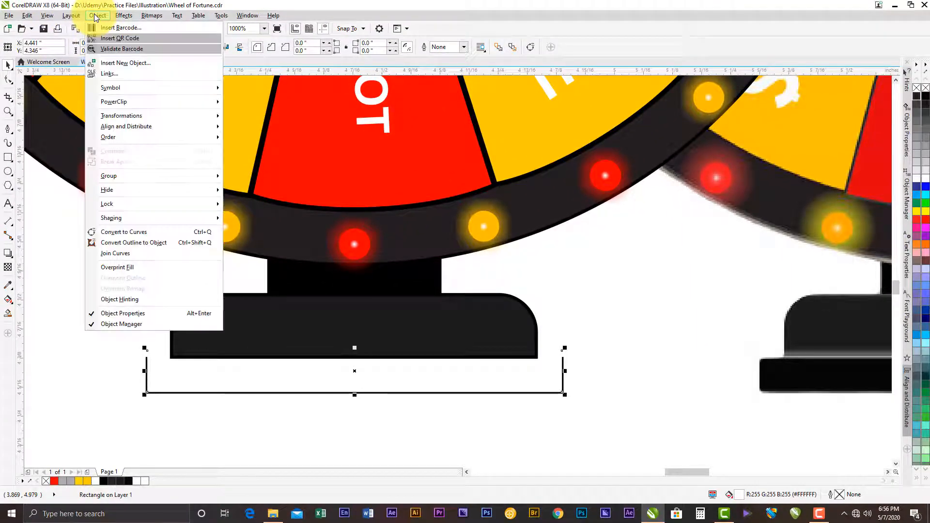
mouse_move(155, 137)
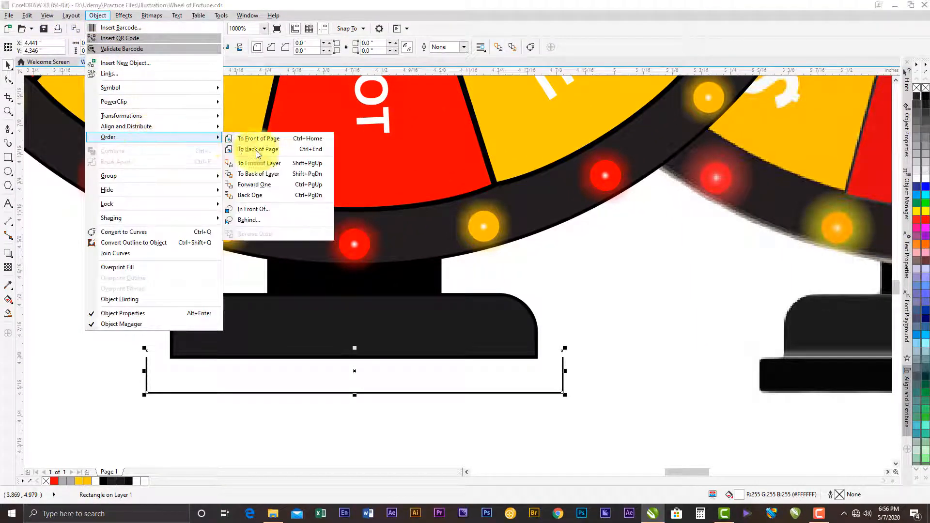
left_click(267, 196)
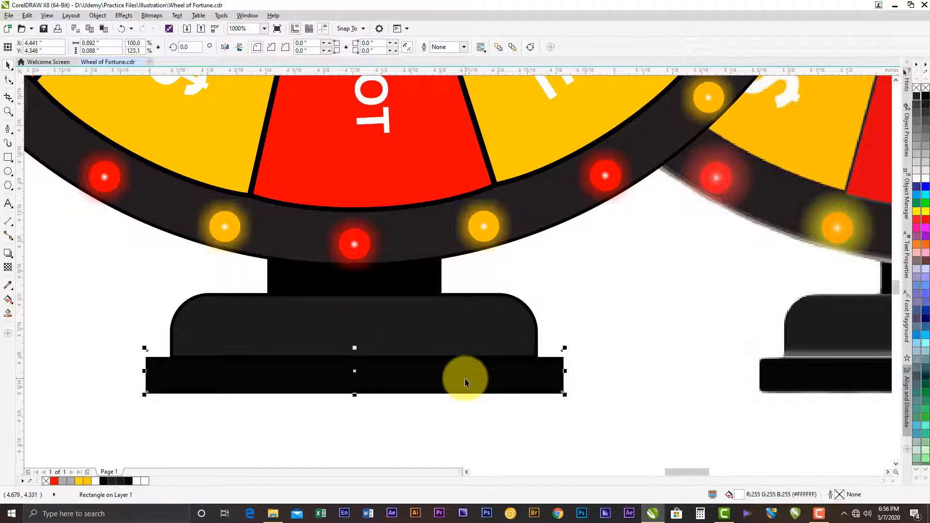
- Bring the white rectangle and the black bottom slab together to the front of the page
left_click(162, 376, "shift")
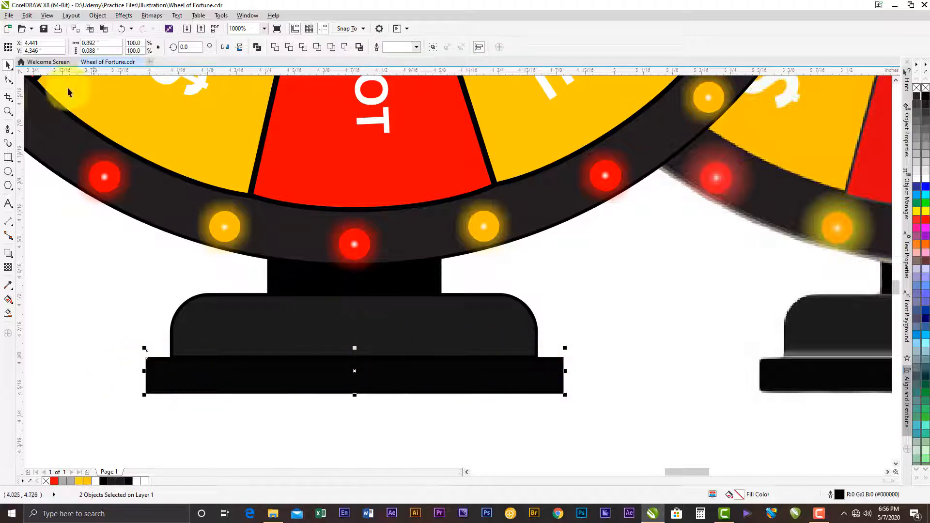
left_click(92, 16)
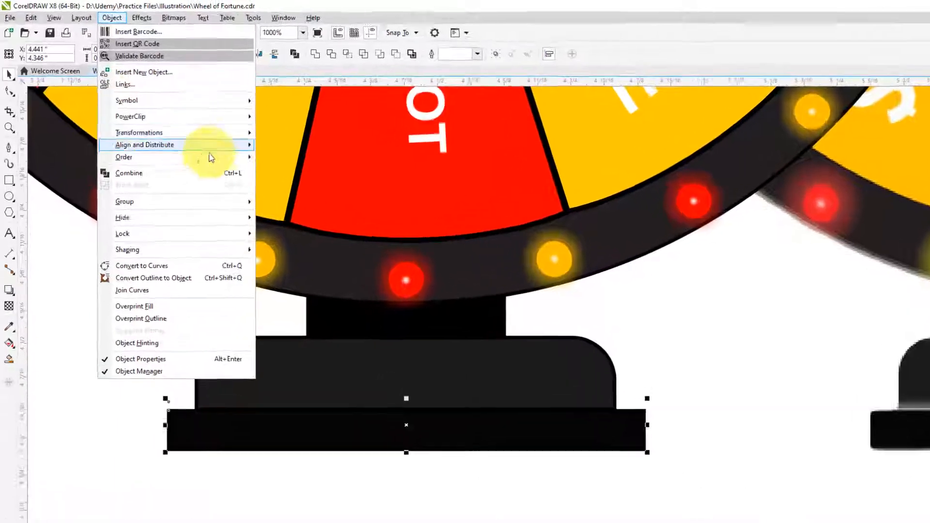
mouse_move(188, 141)
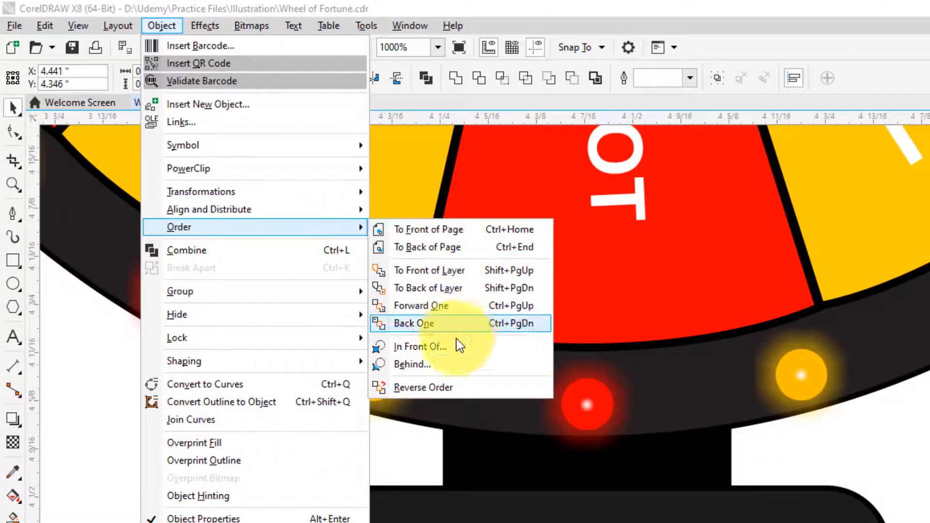
left_click(453, 229)
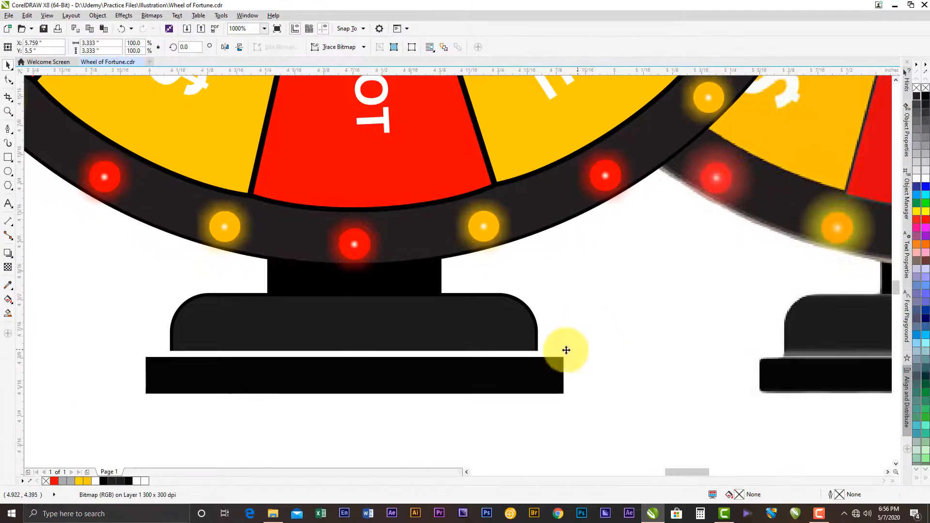
- Convert the white rectangle behind the slab to a 300 dpi RGB Color (24-bit) bitmap with anti-aliasing and a transparent background
left_click(502, 353)
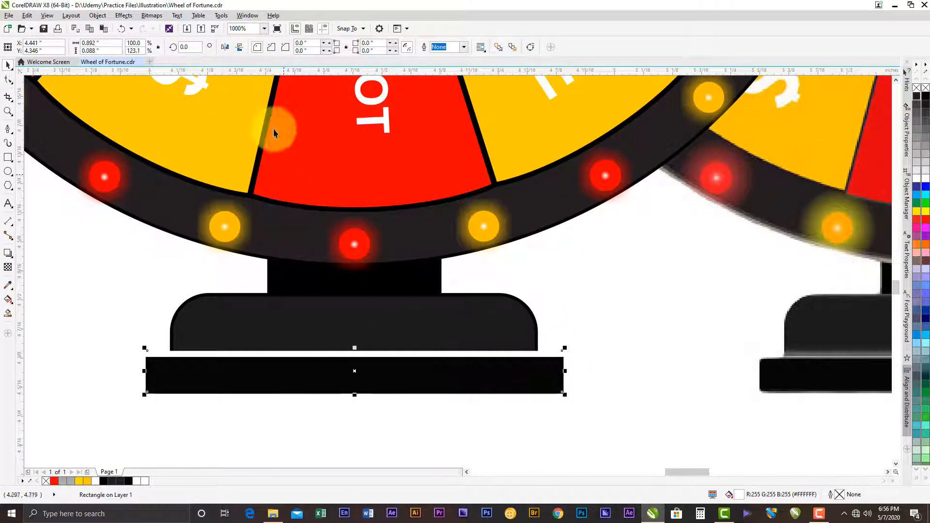
left_click(162, 16)
left_click(169, 28)
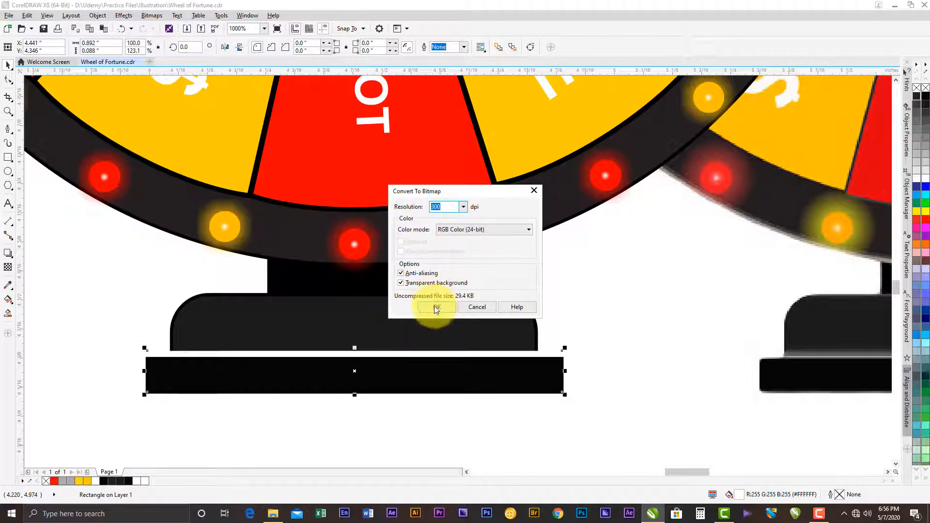
left_click(435, 307)
- Apply a Gaussian Blur with a radius of 4.0 pixels to the white highlight bitmap
left_click(153, 16)
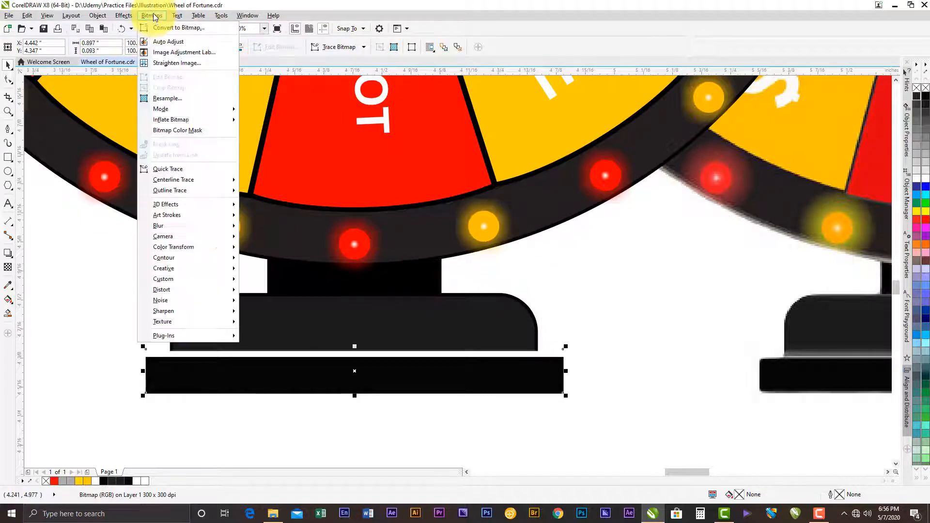
mouse_move(176, 224)
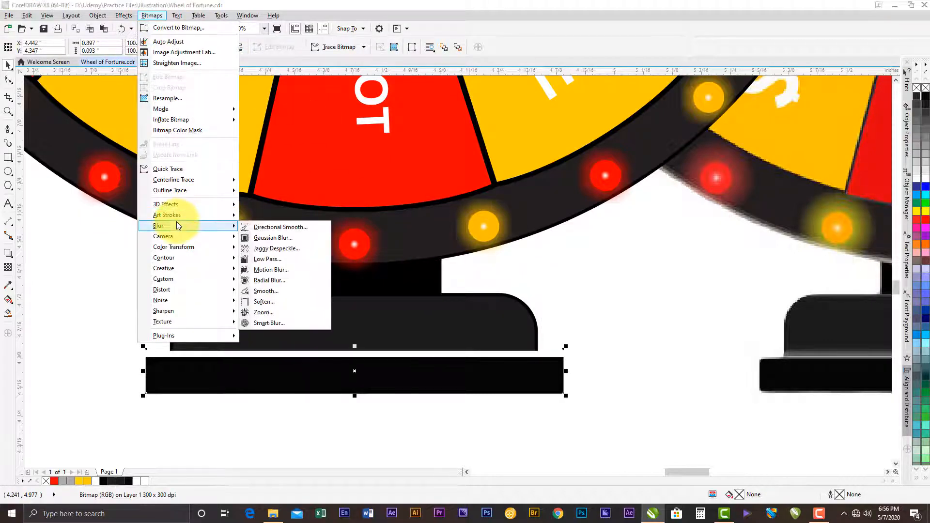
left_click(272, 238)
left_click_drag(402, 249, 385, 249)
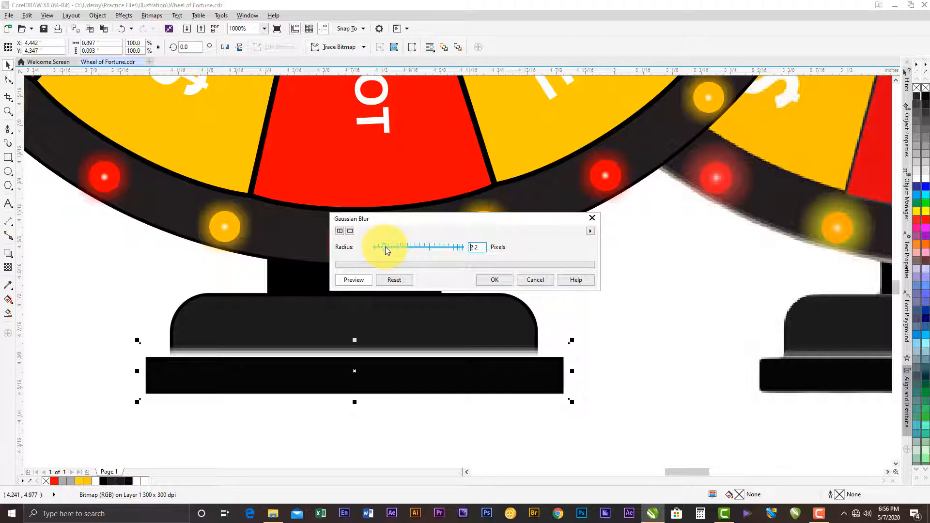
left_click_drag(385, 246, 394, 246)
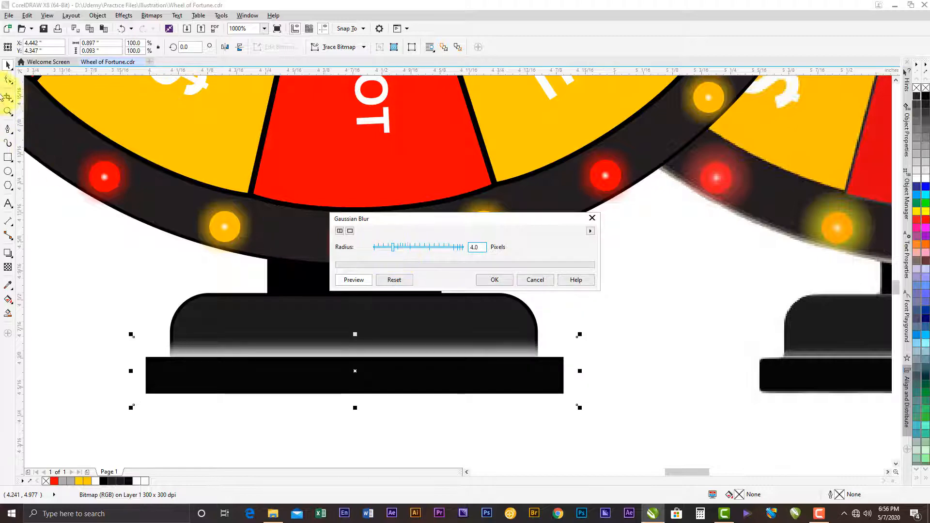
left_click(494, 279)
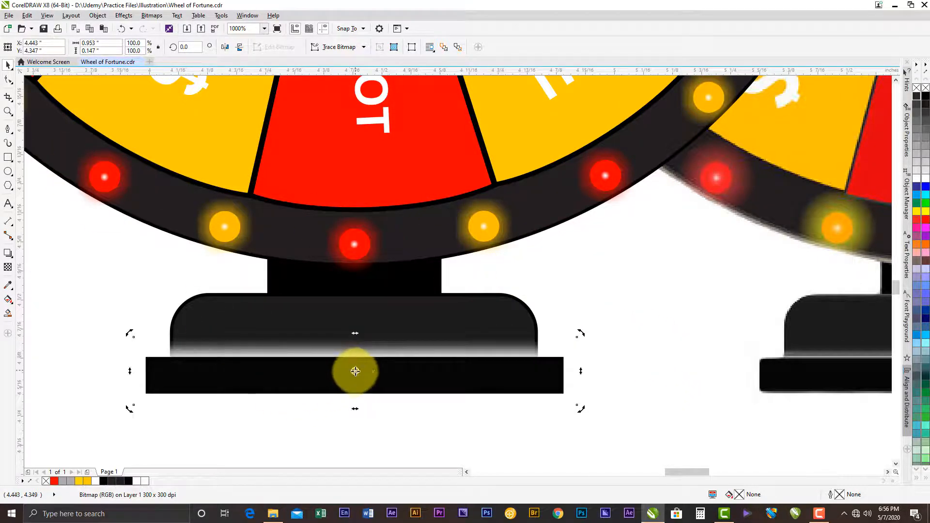
- Lower the blurred highlight behind the slab to a Y position of 4.337 inches so only a thin glow shows above it
left_click(355, 373)
left_click_drag(364, 350, 365, 359)
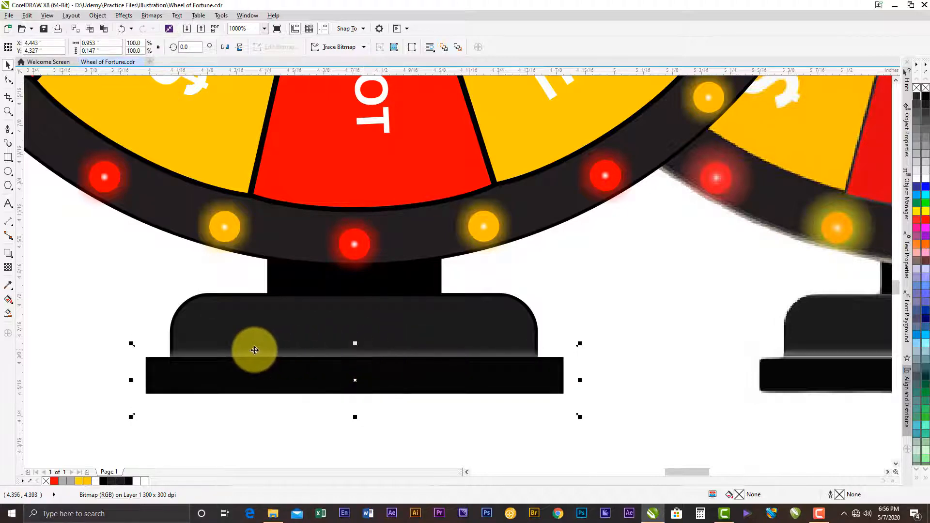
scroll(254, 350, "down", 2)
key("Up")
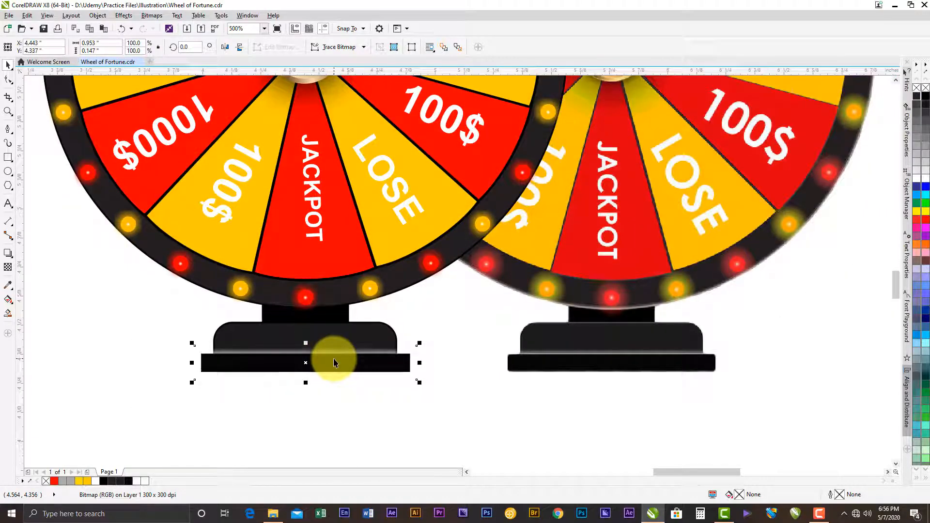
key("Up")
key("Down")
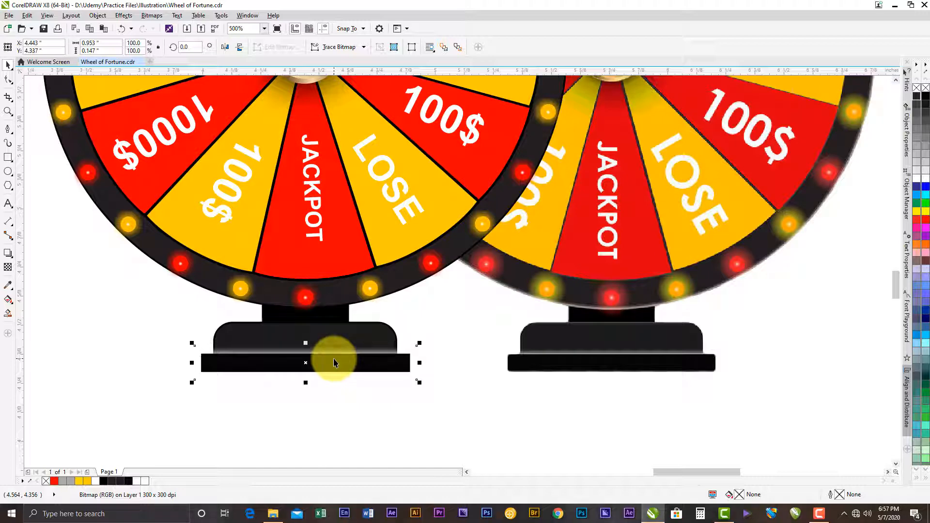
- Crop the blurred highlight bitmap with the Shape tool to the rounded base's width and the slab's top edge
left_click(8, 81)
scroll(235, 390, "up", 2)
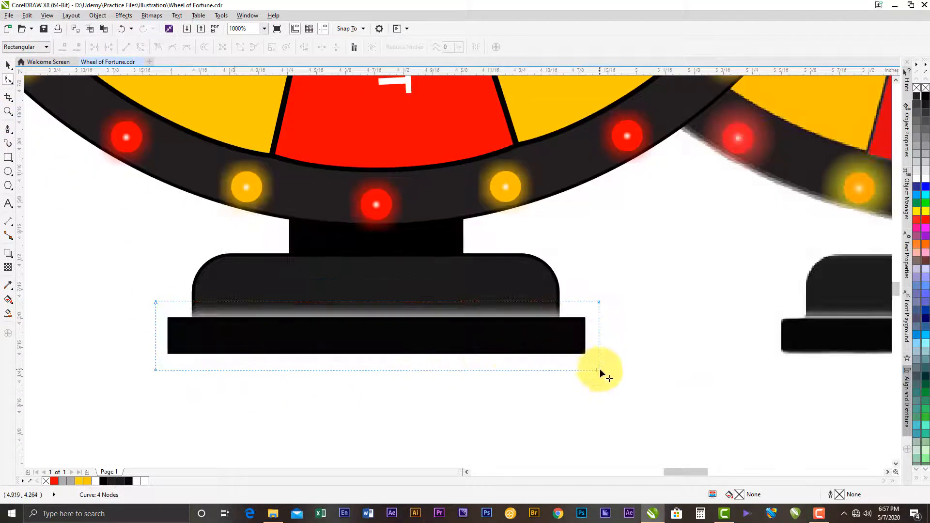
left_click_drag(391, 370, 393, 319)
left_click_drag(601, 311, 561, 308)
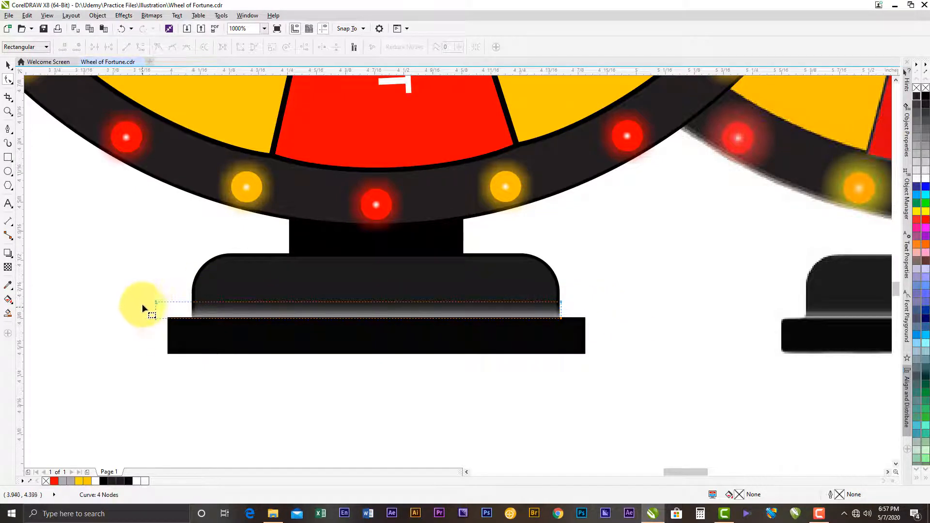
left_click_drag(155, 317, 190, 315)
scroll(190, 314, "up", 4)
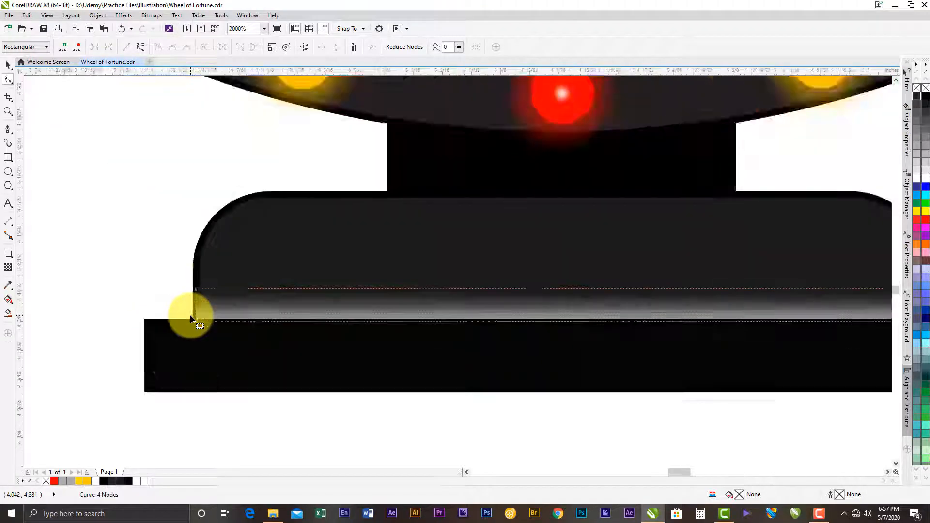
scroll(170, 282, "down", 2)
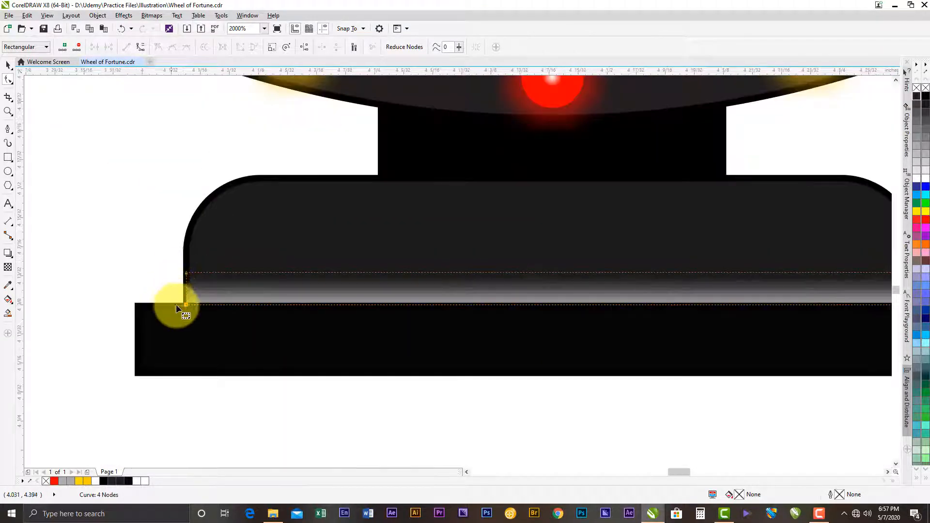
scroll(174, 300, "down", 4)
key("space")
left_click(274, 365)
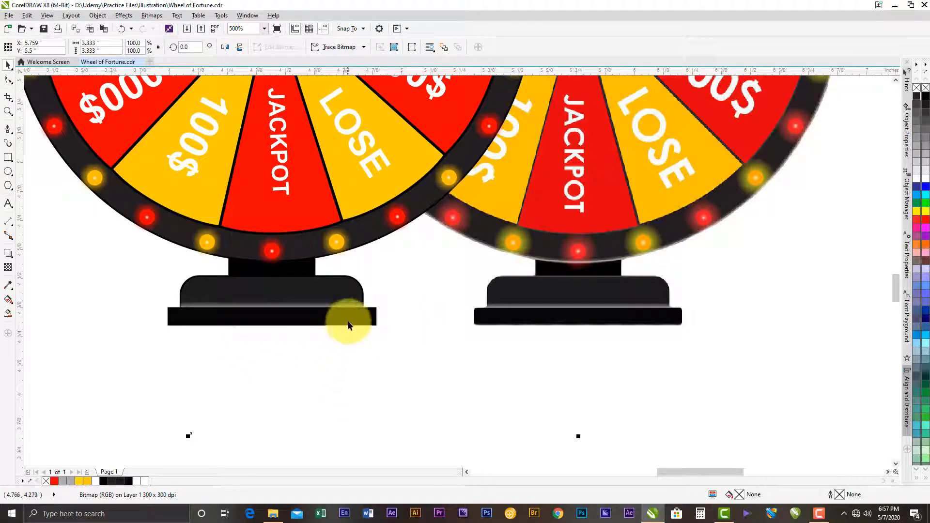
- Remove the outlines from the stand's rounded base and from the neck beneath the wheel
left_click(237, 280)
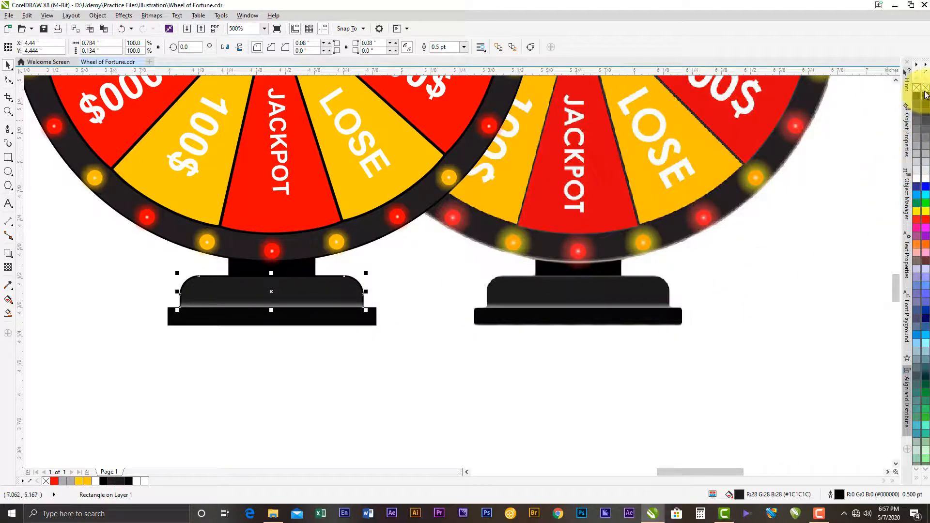
left_click(529, 266)
left_click(431, 373)
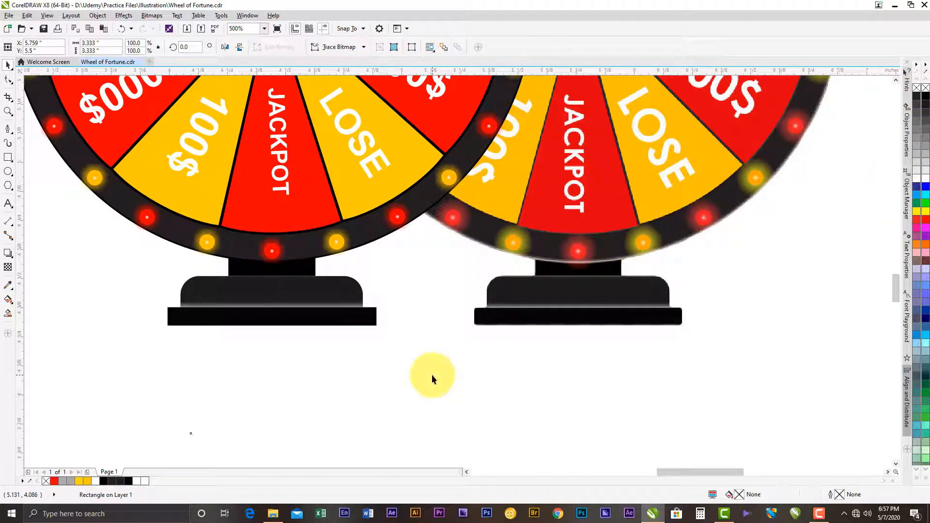
left_click(373, 318)
scroll(373, 318, "down", 2)
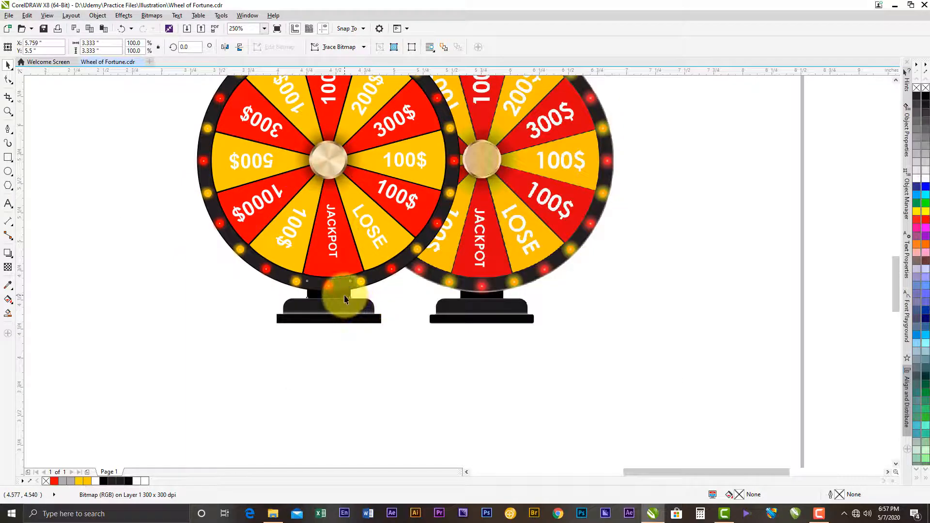
left_click(344, 295)
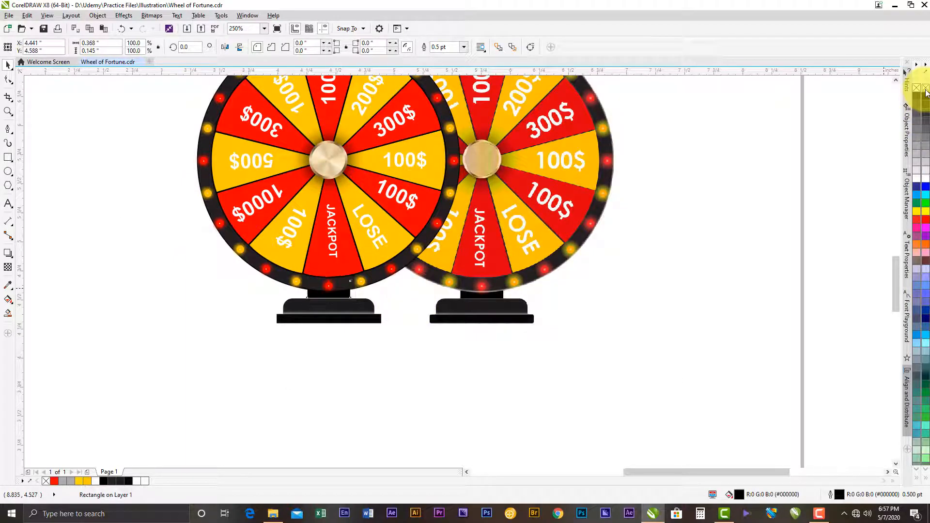
left_click(355, 338)
- Stretch the stand's neck down to a height of 0.149 inches to close the gap above the rounded base
scroll(334, 304, "up", 2)
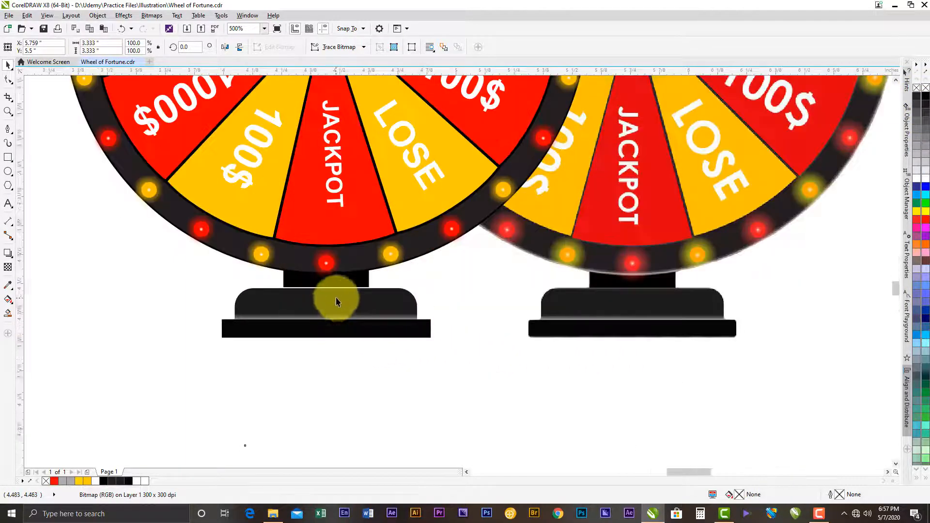
scroll(336, 301, "up", 4)
left_click(321, 234)
left_click_drag(297, 263, 298, 266)
scroll(297, 270, "down", 4)
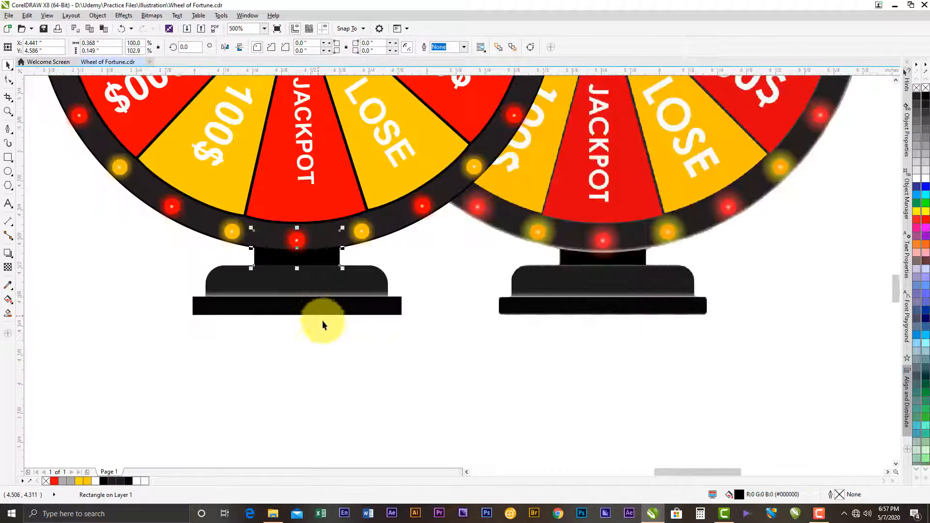
- Move the reference image sideways, clear of the drawn wheel, and deselect it
scroll(334, 339, "down", 2)
left_click(461, 338)
scroll(460, 337, "down", 2)
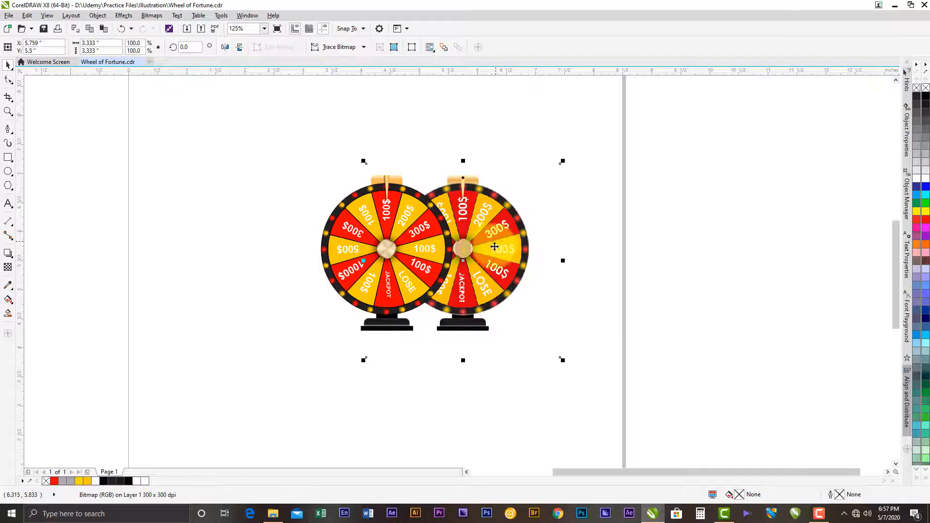
left_click_drag(489, 246, 632, 238)
left_click(727, 154)
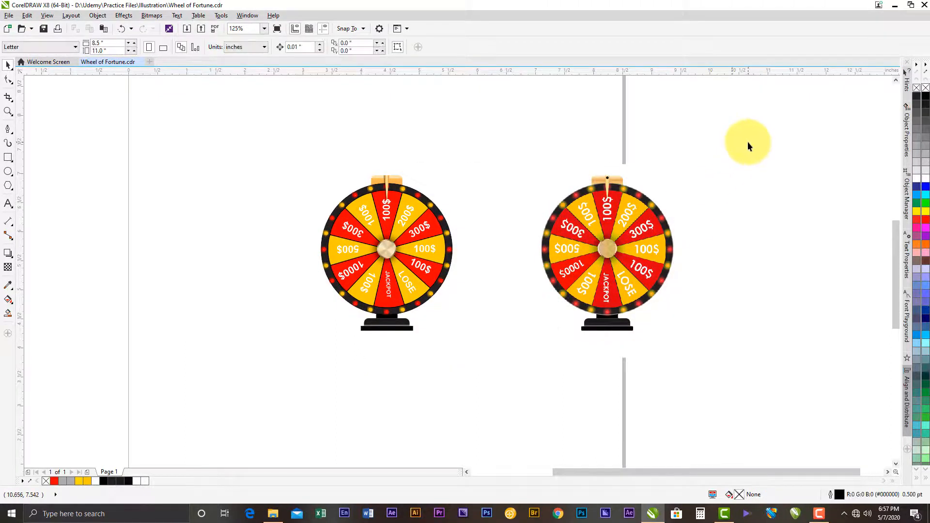
- Select the drawn wheel and the reference image together and move both fully onto the page
scroll(543, 214, "up", 2)
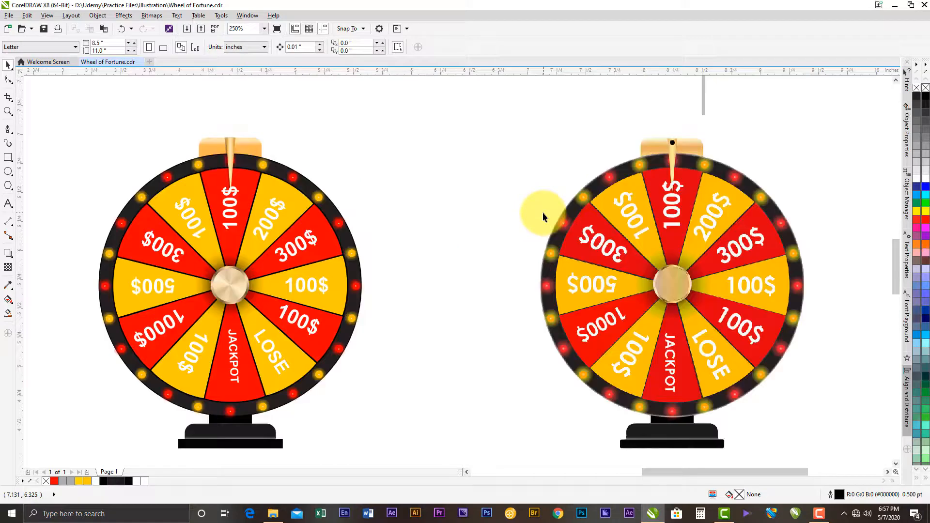
left_click_drag(543, 212, 521, 192)
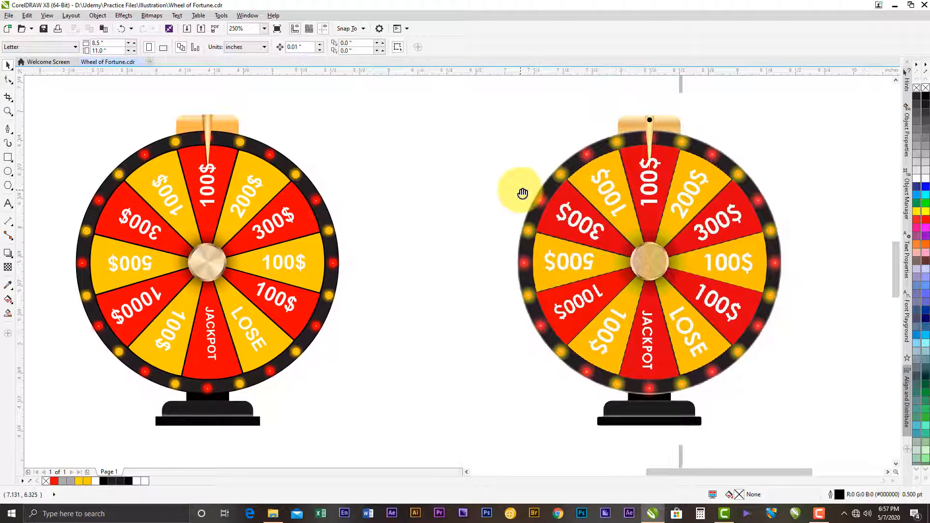
scroll(656, 260, "down", 4)
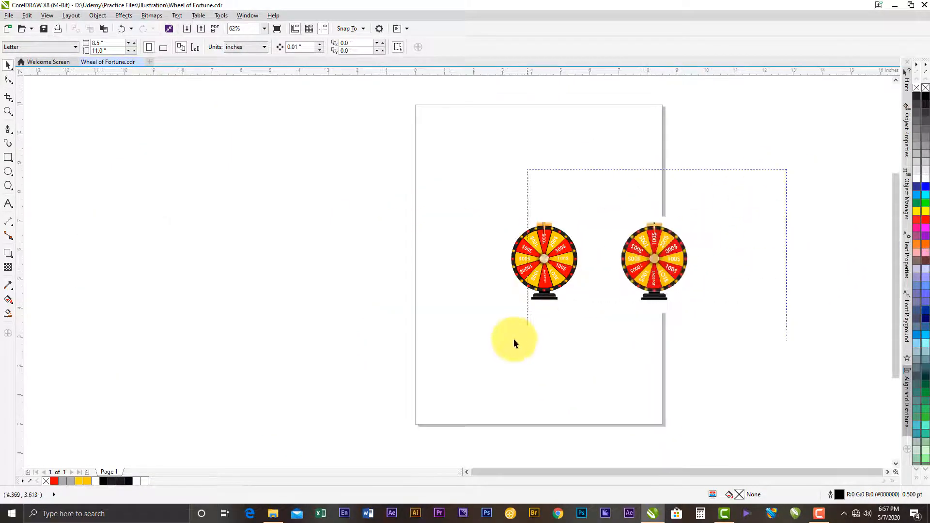
left_click(575, 272)
scroll(574, 271, "up", 2)
left_click_drag(578, 264, 429, 248)
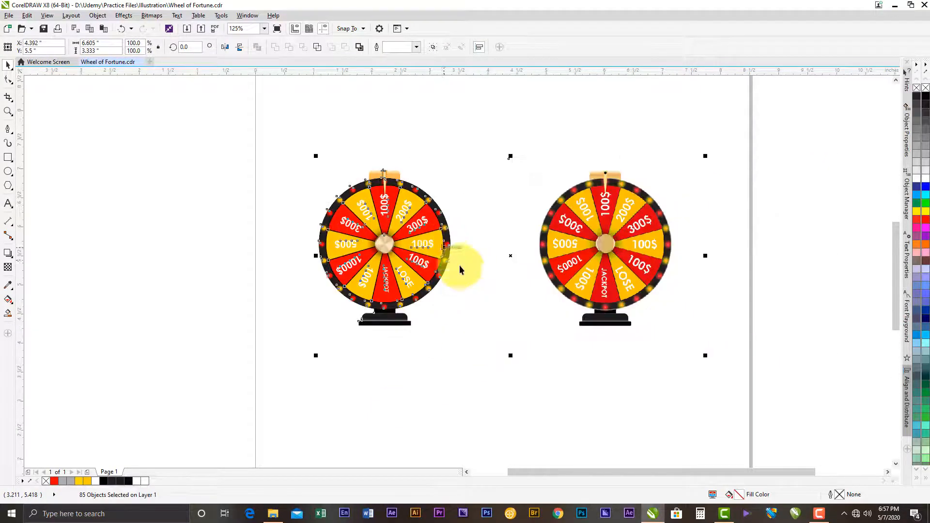
left_click(463, 386)
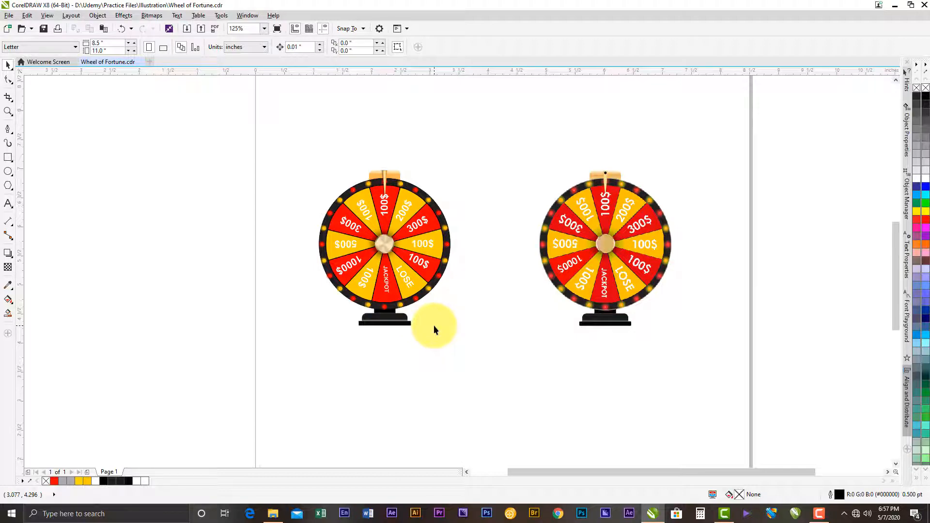
- Compare the drawn wheel with the reference in full-screen preview
key("F4")
right_click(389, 83)
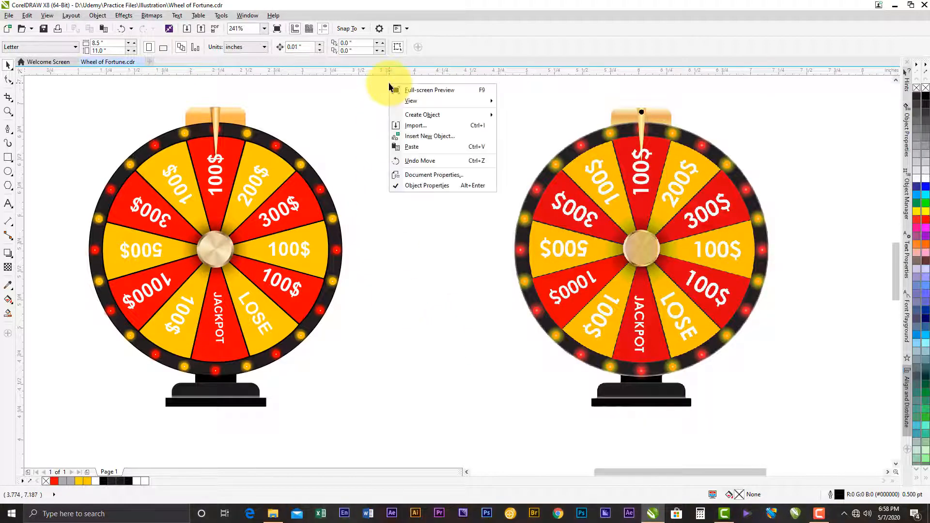
left_click(404, 91)
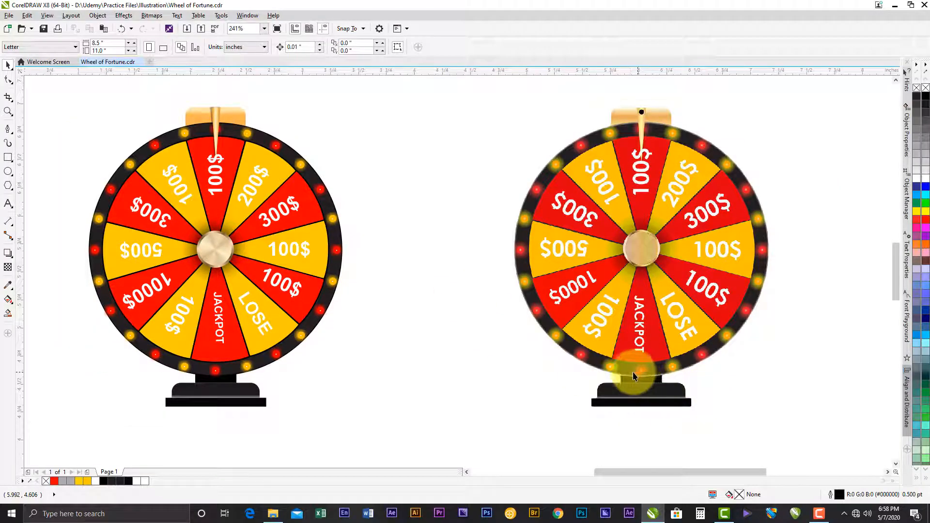
- Give the drawn wheel's dark outer ring a white outline and check it in full-screen preview
left_click(267, 364)
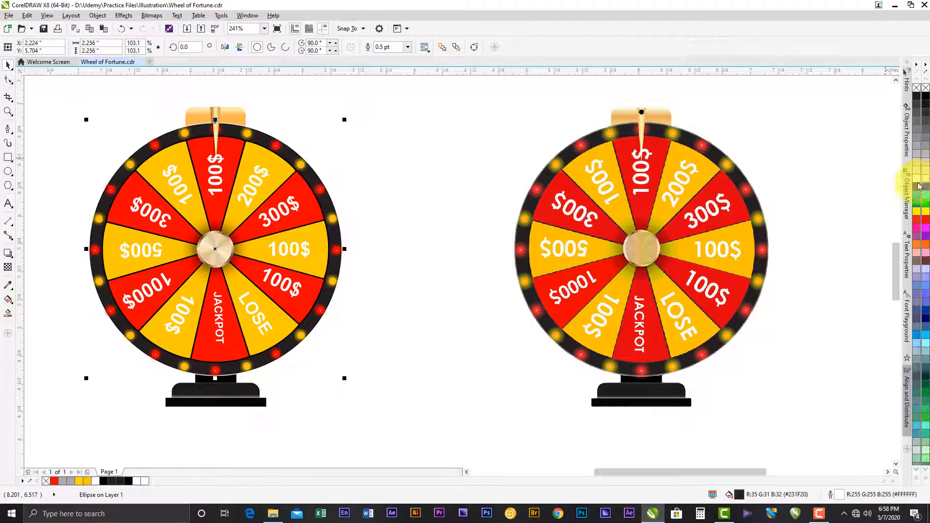
left_click(330, 415)
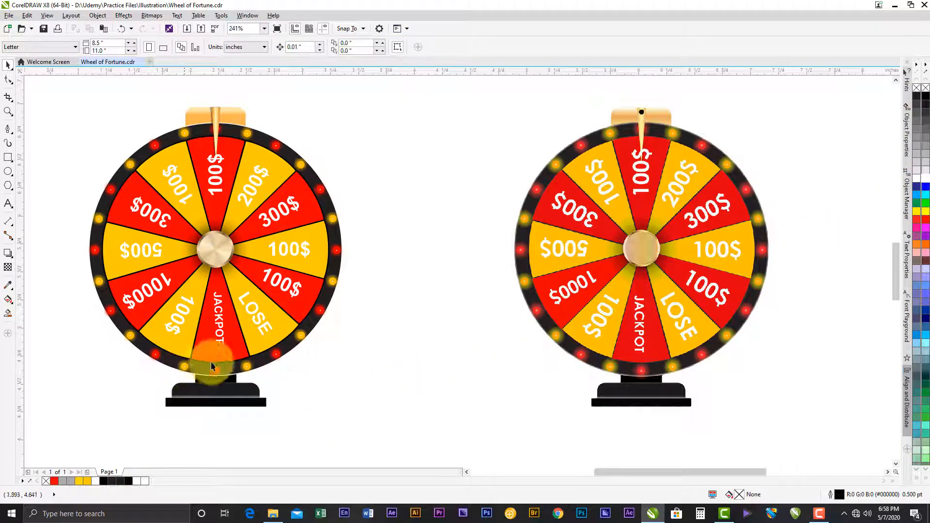
right_click(430, 92)
left_click(448, 98)
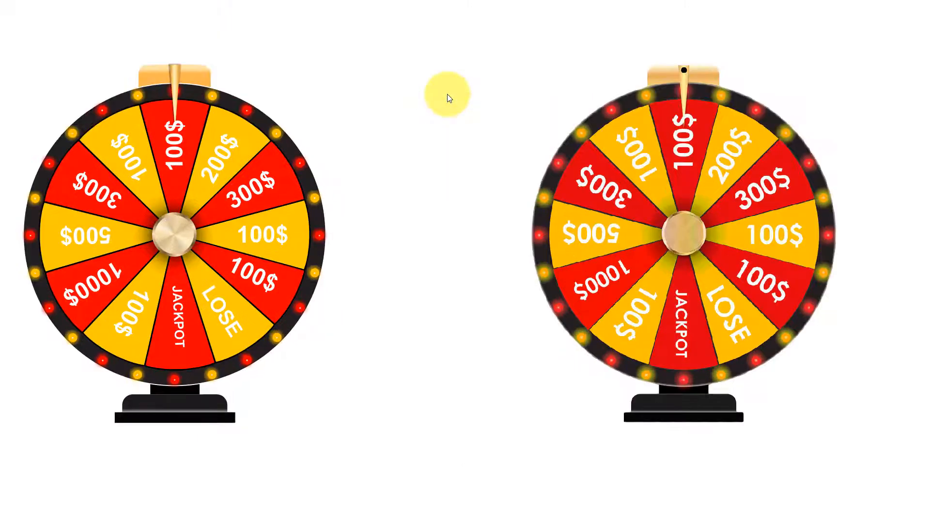
left_click(303, 90)
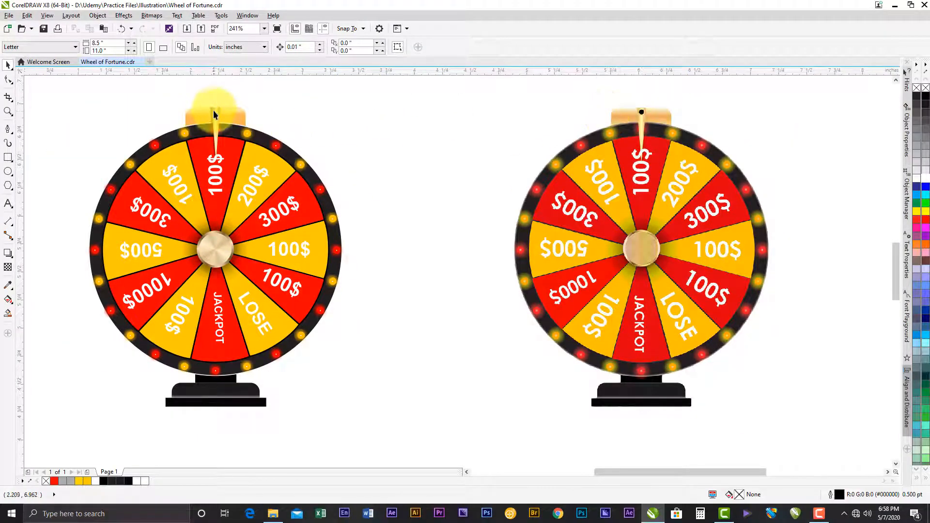
- Bring the small black circle hidden behind the drawn wheel's pointer to the front of the page
left_click_drag(226, 85, 204, 121)
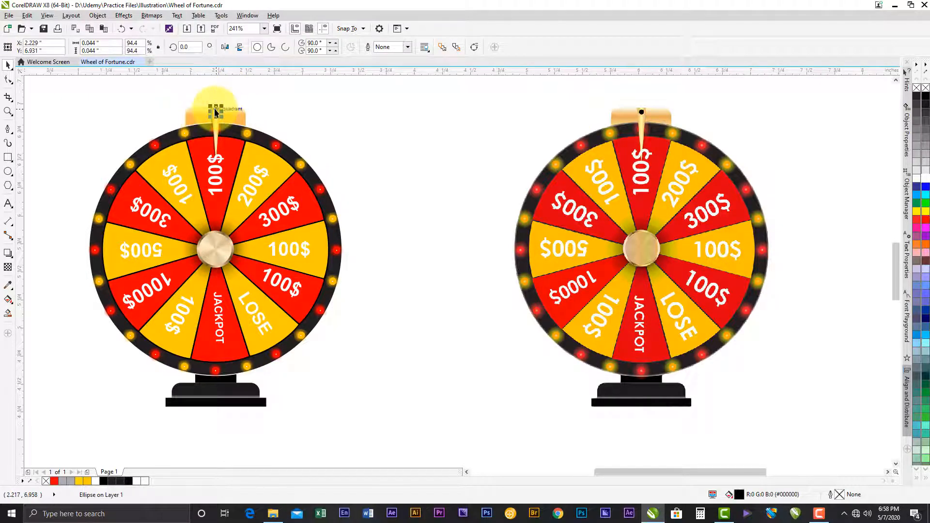
scroll(208, 101, "up", 4)
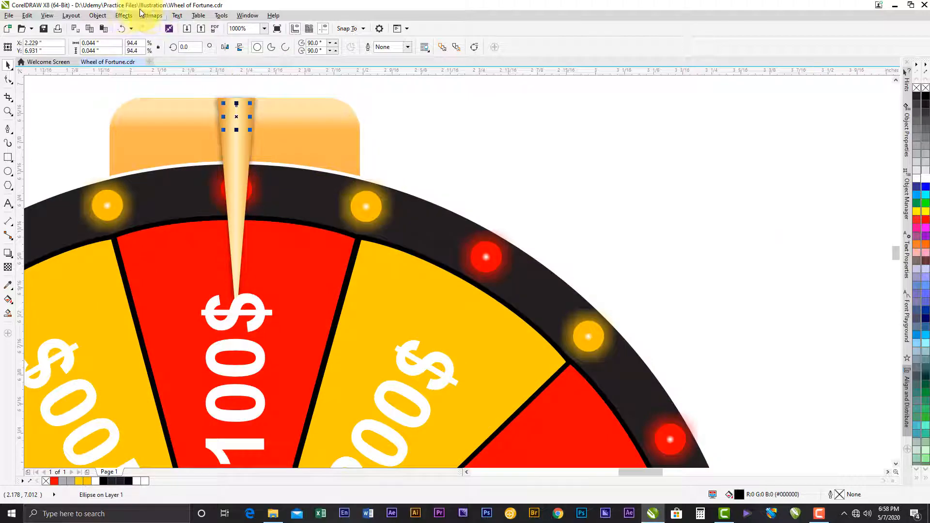
left_click(98, 16)
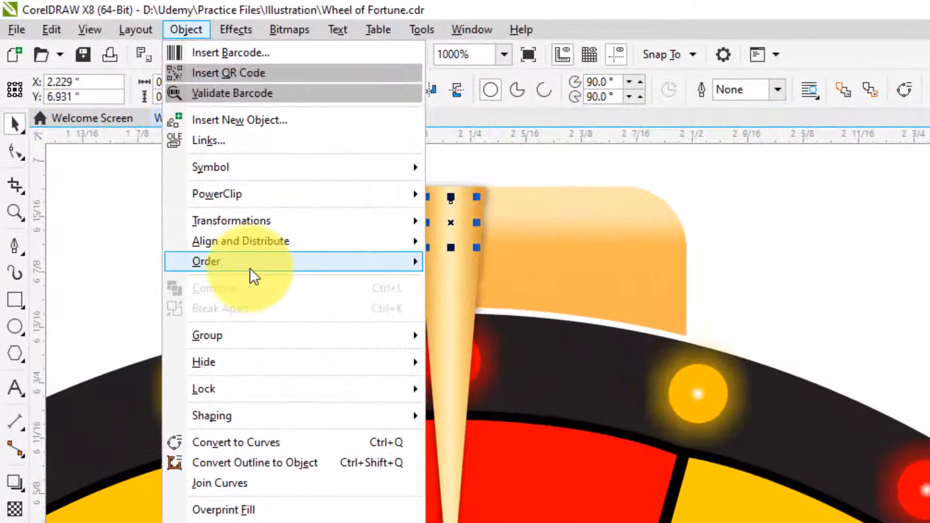
mouse_move(242, 259)
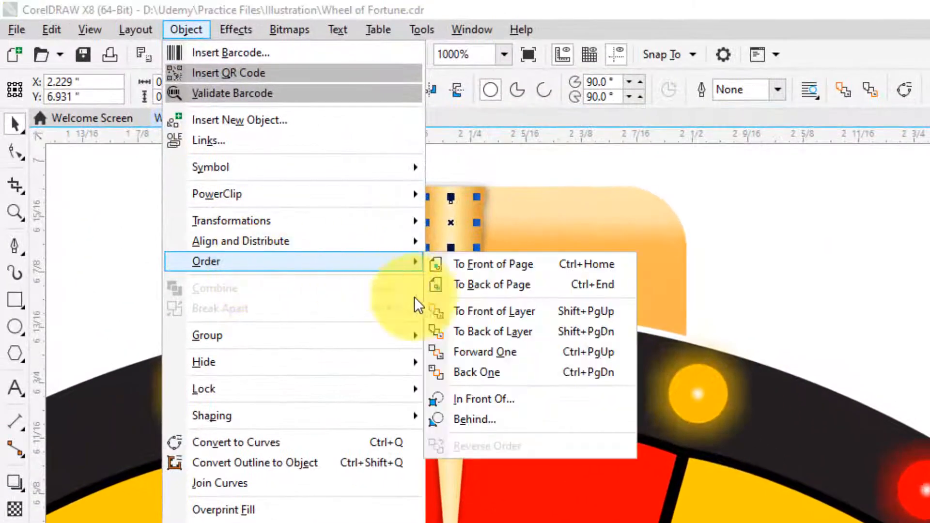
left_click(504, 264)
scroll(478, 262, "down", 2)
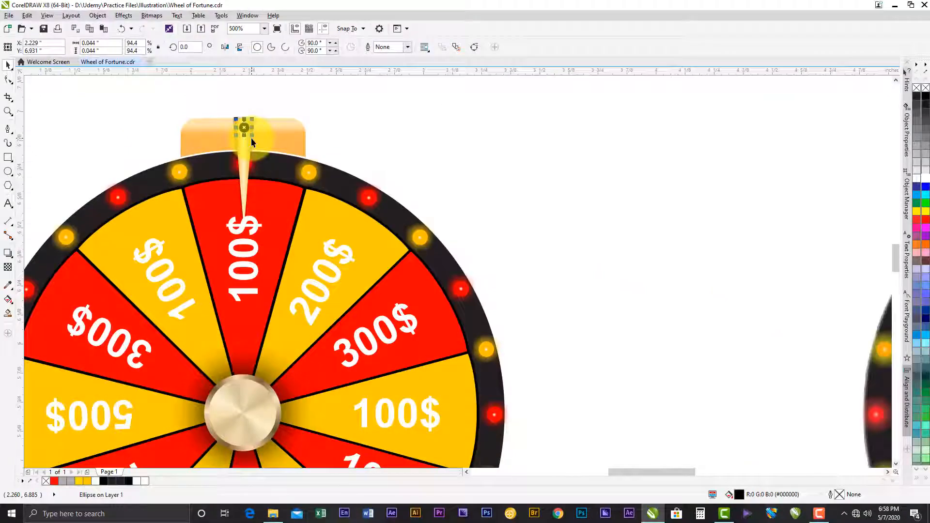
scroll(251, 138, "down", 2)
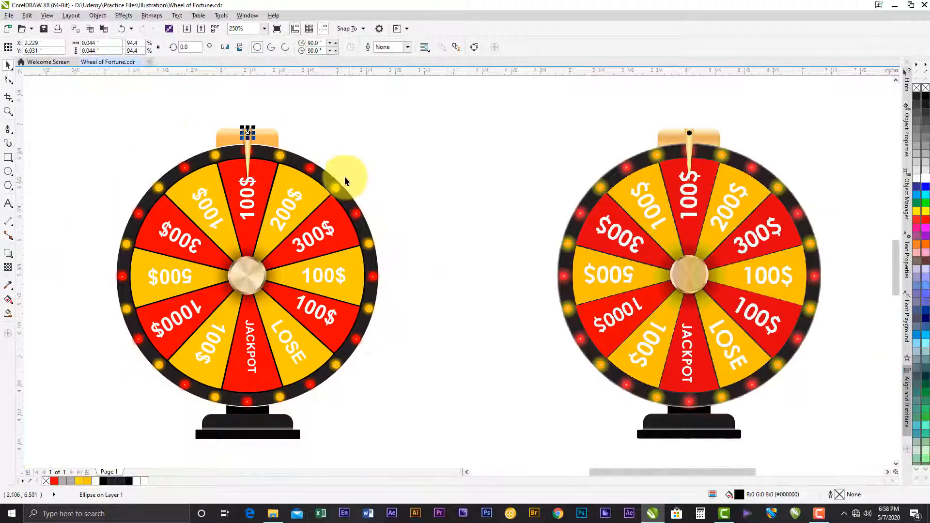
left_click(417, 90)
- Check the pointer's black dot and the whole drawn wheel against the reference in full-screen preview
key("F4")
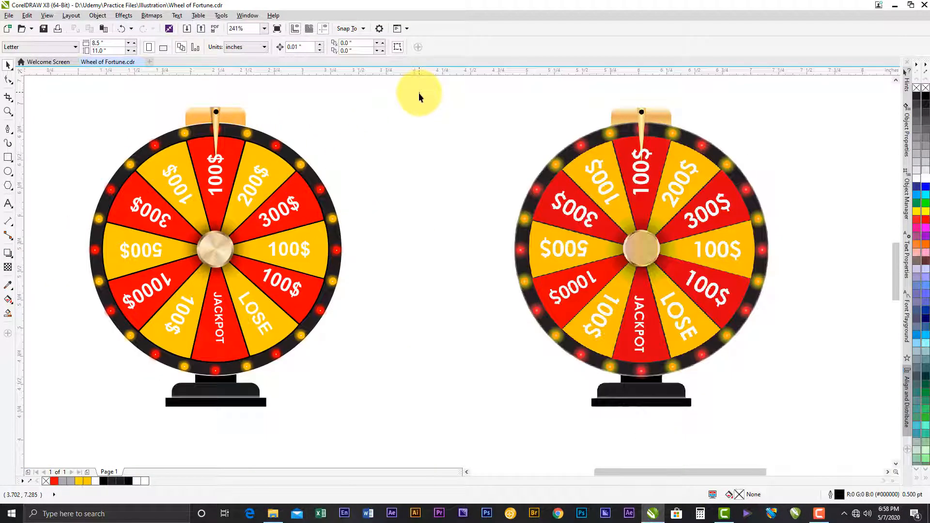
right_click(422, 83)
left_click(436, 89)
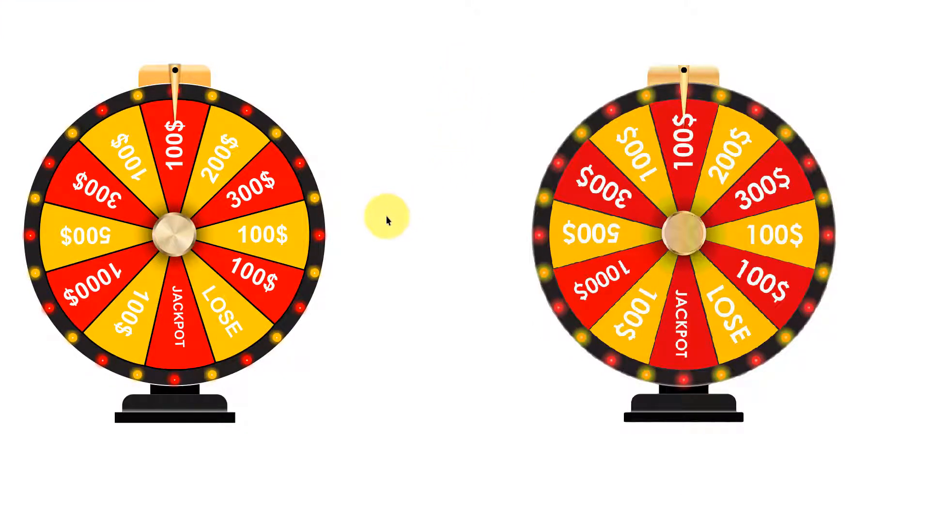
key("Escape")
left_click_drag(387, 217, 423, 219)
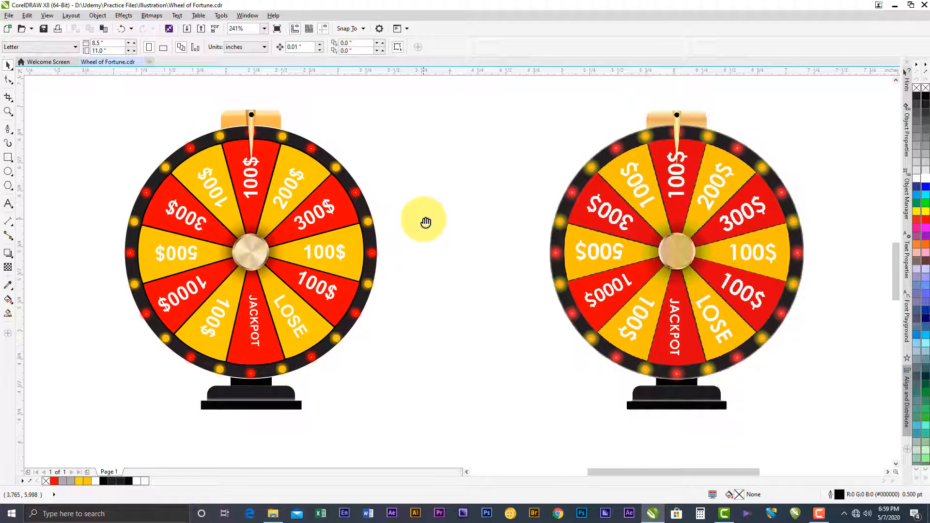
right_click(449, 82)
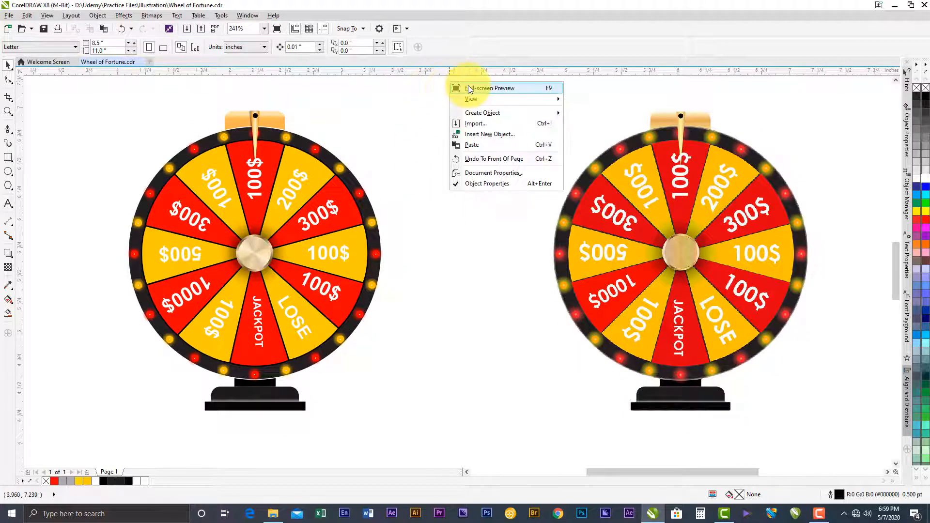
left_click(468, 88)
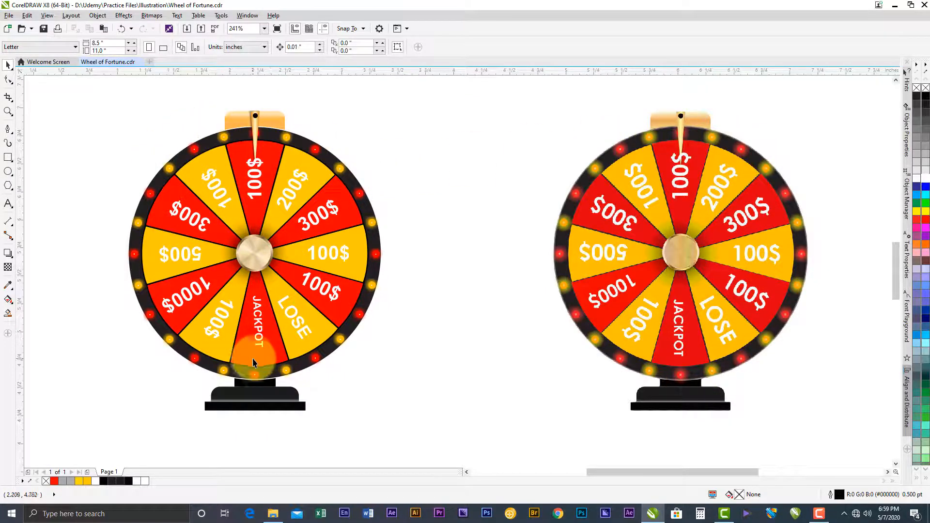
left_click(822, 520)
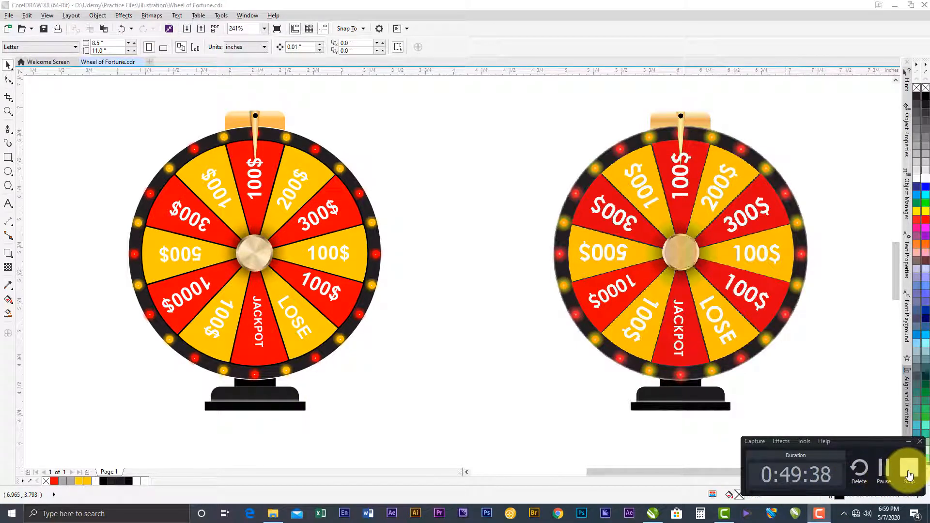
left_click(909, 473)
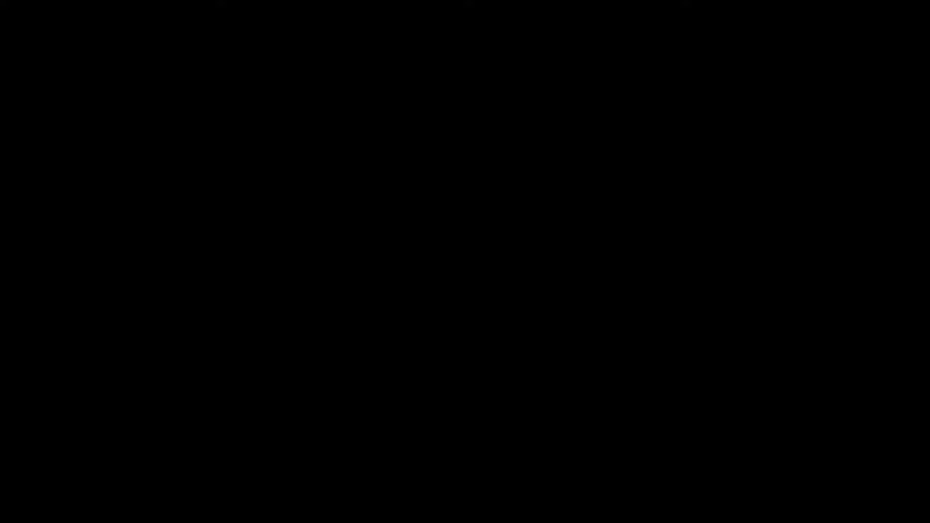